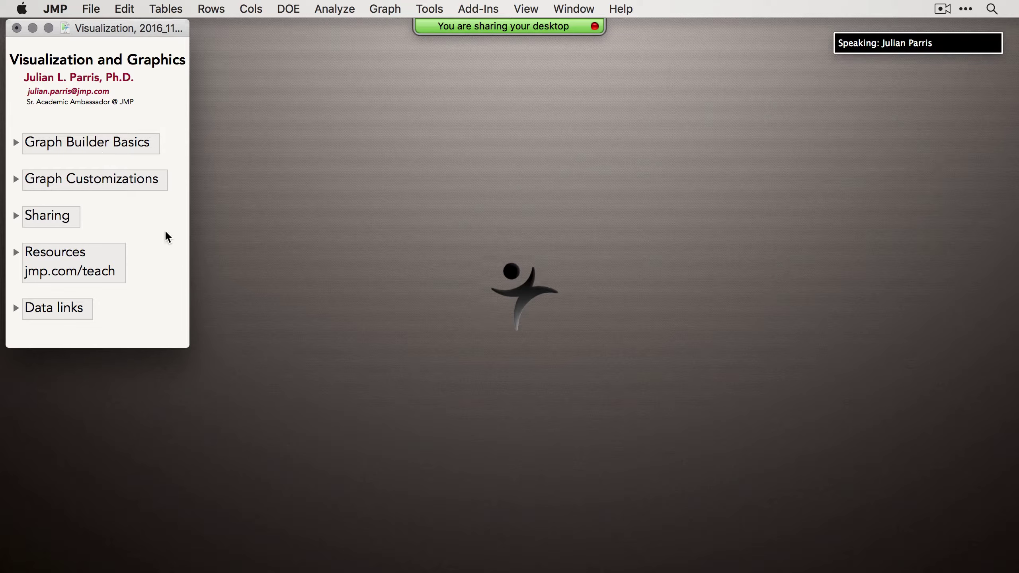
- Open the Hollywood Movies sample data from the journal's Data links and reposition its table window
{"action": "left_click", "coordinate": [23, 315]}
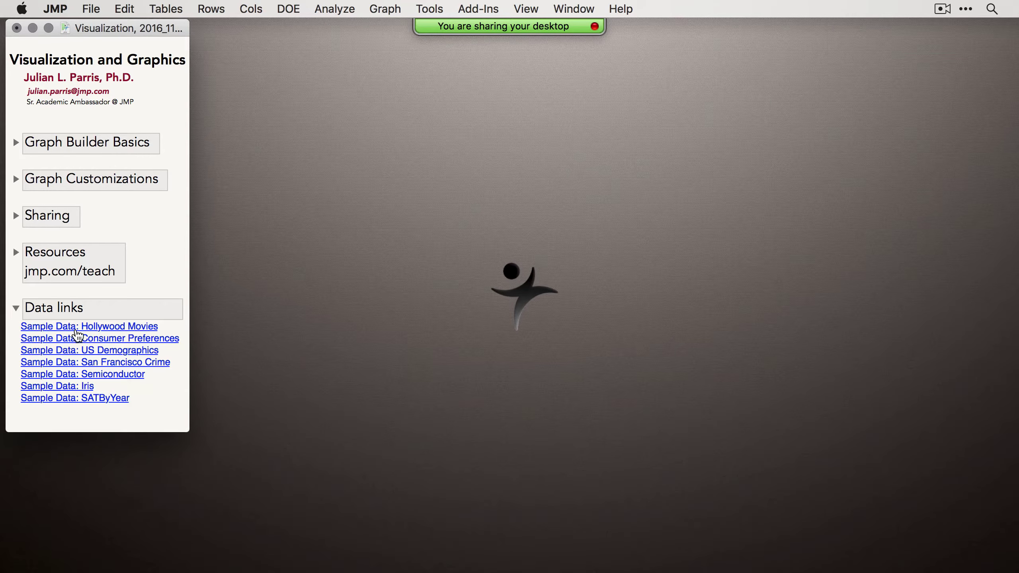
{"action": "left_click", "coordinate": [93, 327]}
{"action": "left_click_drag", "start_coordinate": [451, 81], "coordinate": [435, 74]}
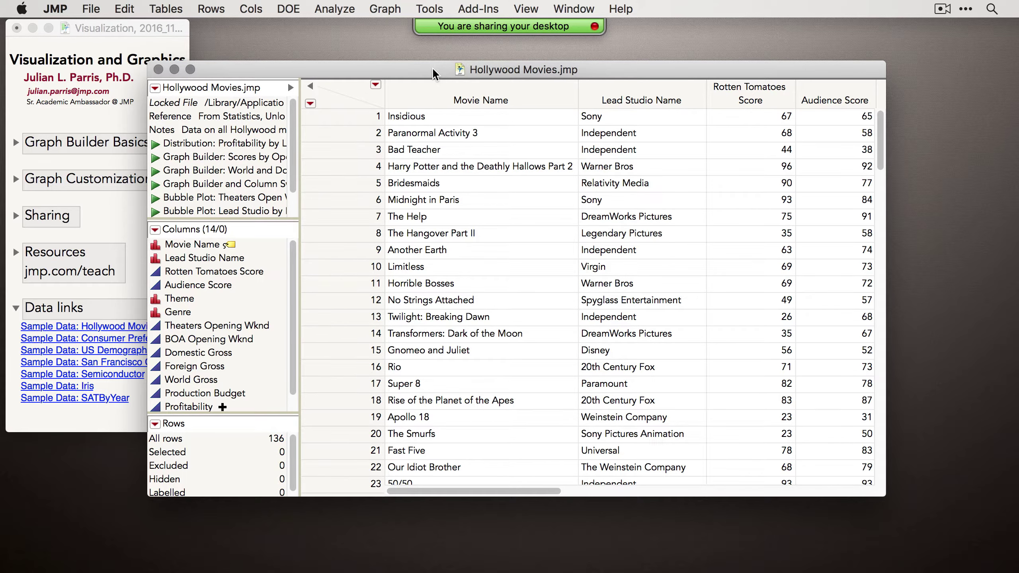
{"action": "left_click_drag", "start_coordinate": [434, 71], "coordinate": [422, 67]}
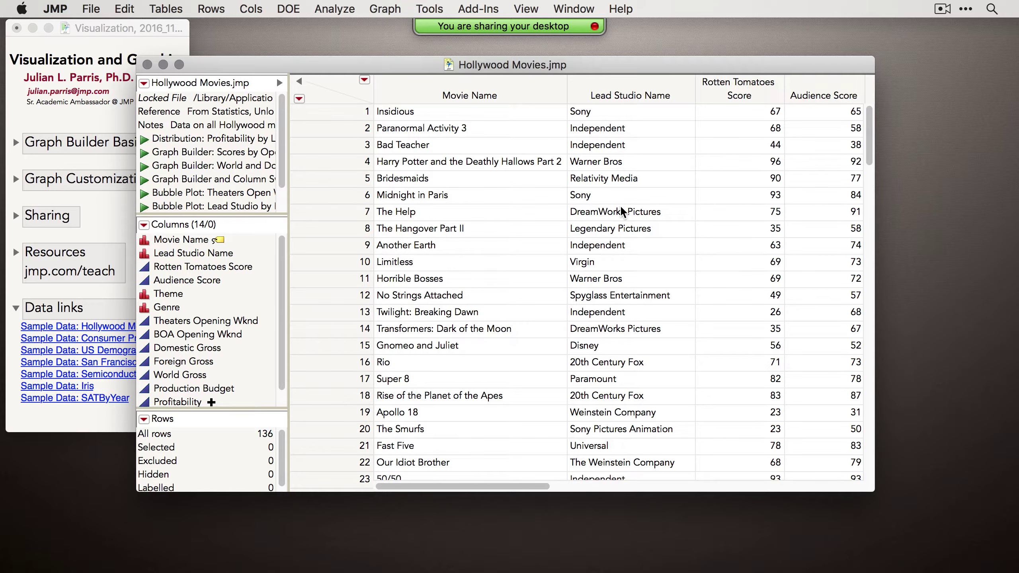
{"action": "left_click_drag", "start_coordinate": [515, 71], "coordinate": [505, 79]}
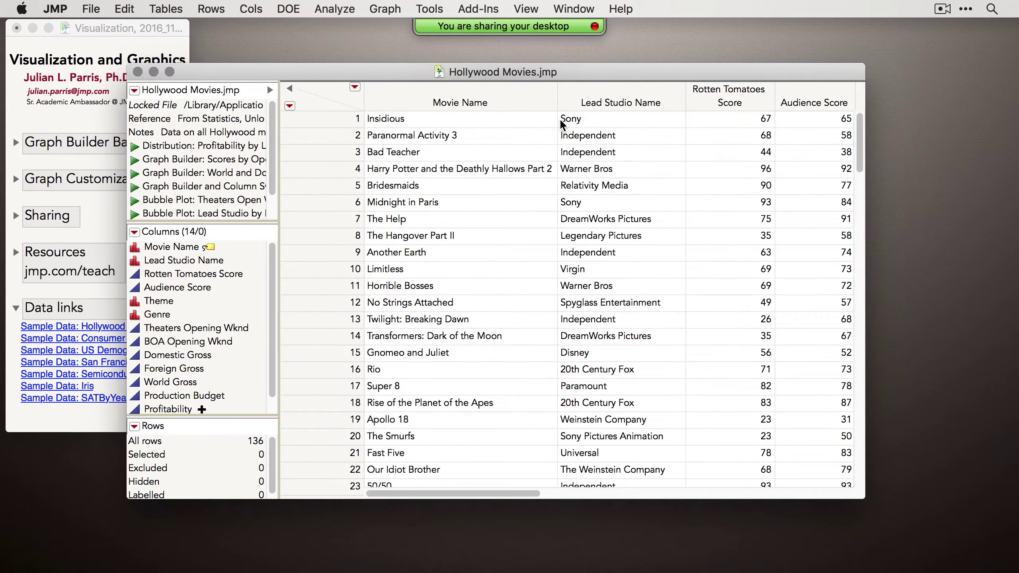
- Inspect the modeling types of the Lead Studio Name and Rotten Tomatoes Score columns
{"action": "left_click", "coordinate": [724, 100]}
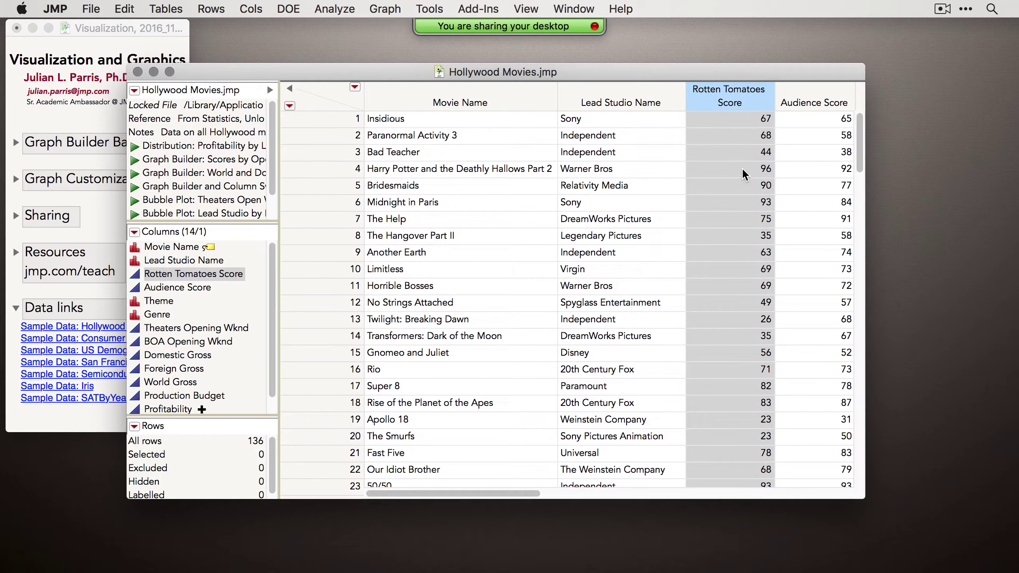
{"action": "left_click", "coordinate": [638, 102]}
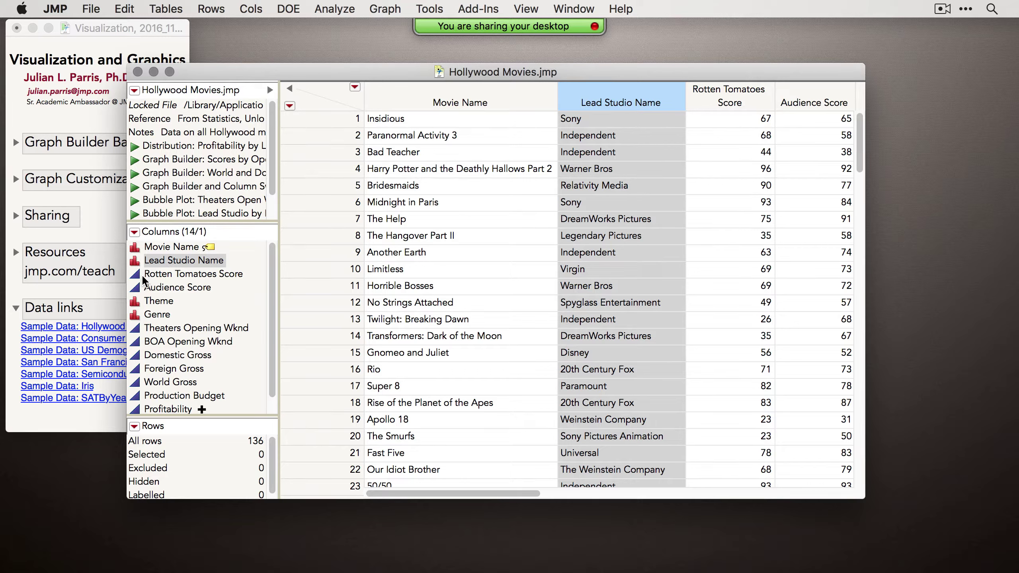
{"action": "left_click", "coordinate": [136, 263]}
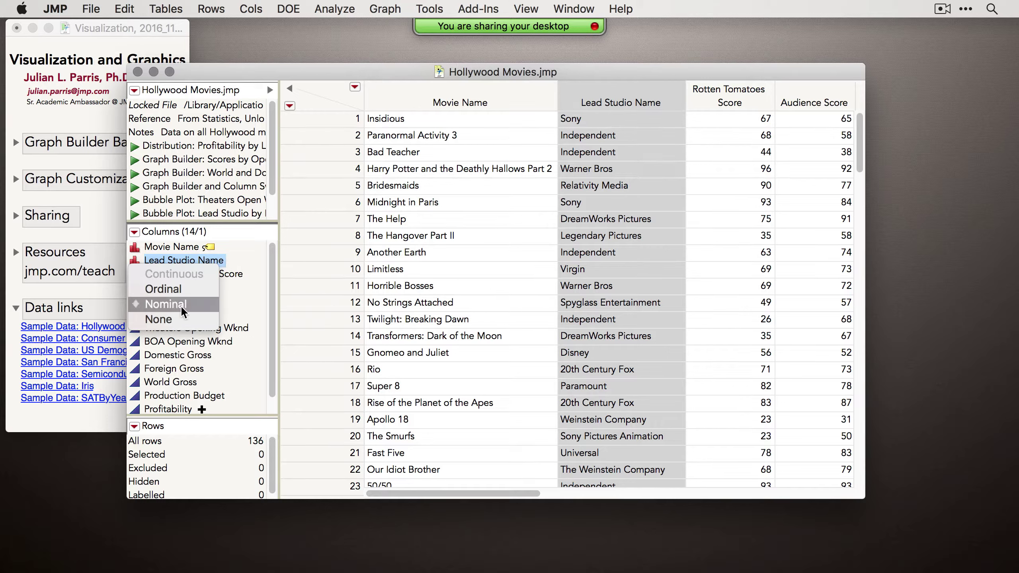
{"action": "left_click", "coordinate": [221, 263]}
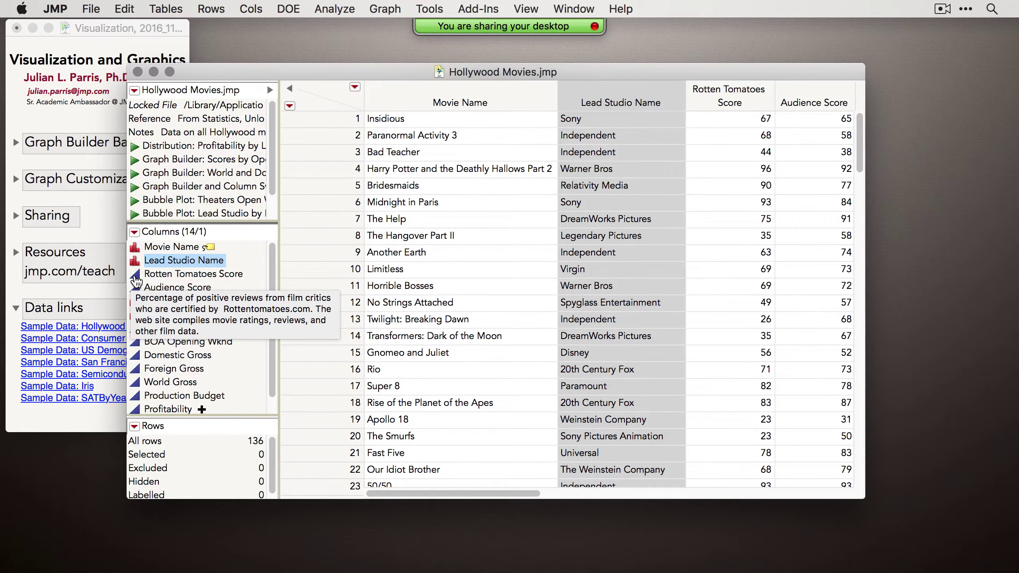
{"action": "left_click", "coordinate": [136, 277]}
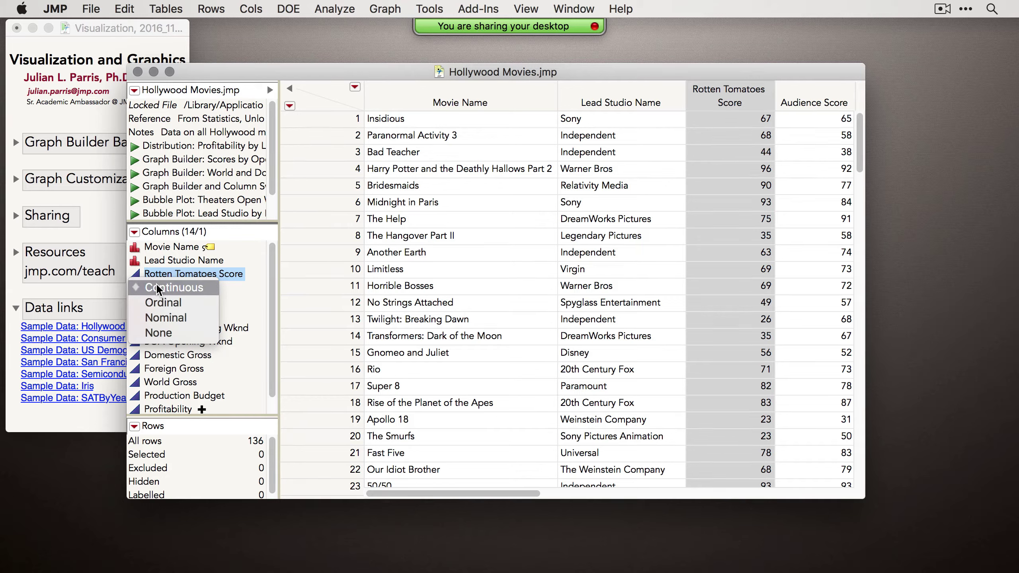
{"action": "left_click", "coordinate": [232, 275]}
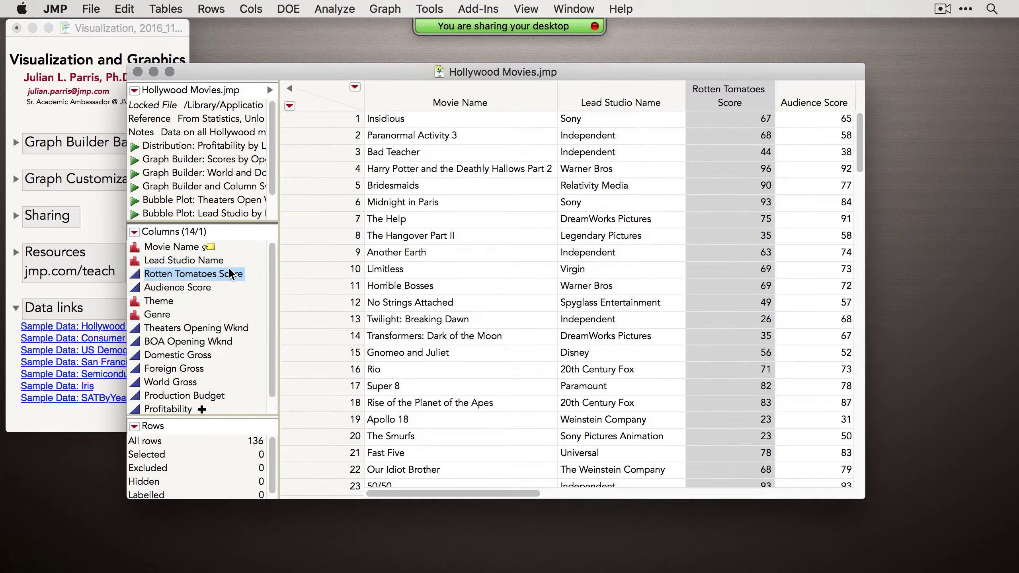
- Run a Distribution analysis with Lead Studio Name and Rotten Tomatoes Score as Y columns, and reposition the report window
{"action": "mouse_move", "coordinate": [232, 275]}
{"action": "left_click", "coordinate": [341, 9]}
{"action": "left_click", "coordinate": [341, 29]}
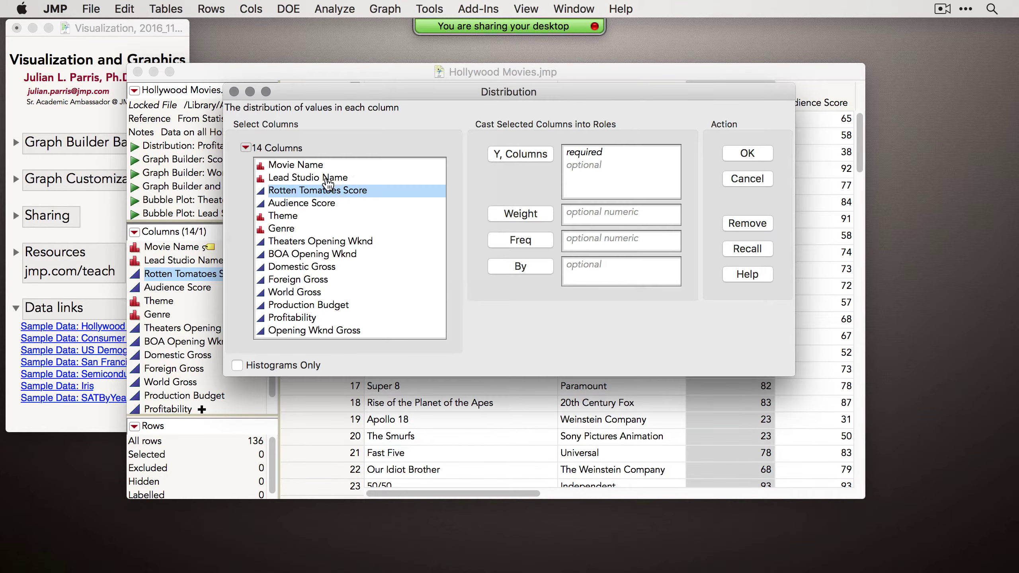
{"action": "left_click", "coordinate": [308, 178]}
{"action": "left_click", "coordinate": [334, 191], "text": "shift"}
{"action": "left_click", "coordinate": [520, 154]}
{"action": "left_click", "coordinate": [747, 153]}
{"action": "left_click_drag", "start_coordinate": [356, 27], "coordinate": [411, 27]}
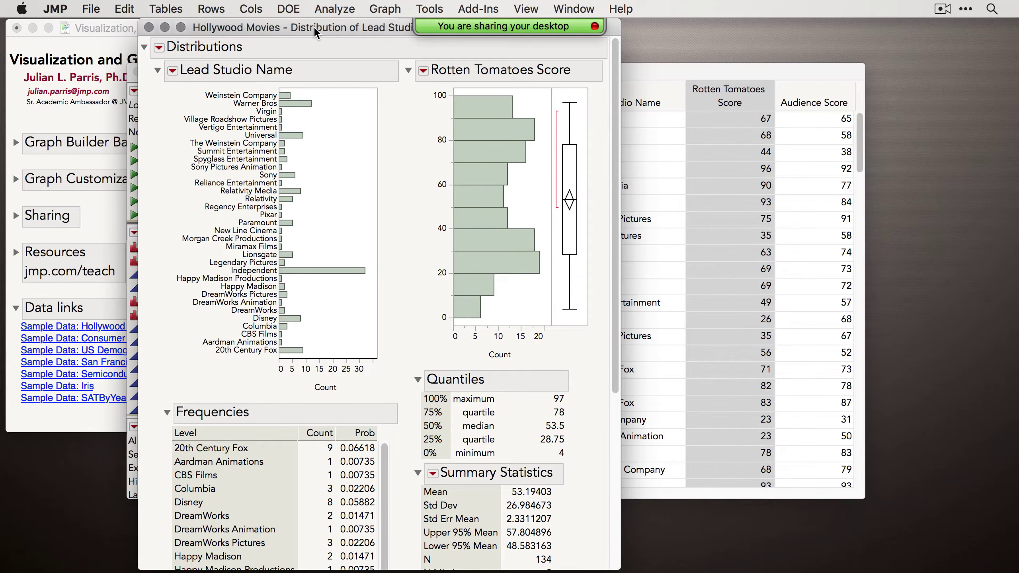
{"action": "left_click_drag", "start_coordinate": [313, 26], "coordinate": [355, 25]}
- Close the Distribution report and move the Hollywood Movies table beside the journal
{"action": "left_click", "coordinate": [384, 10]}
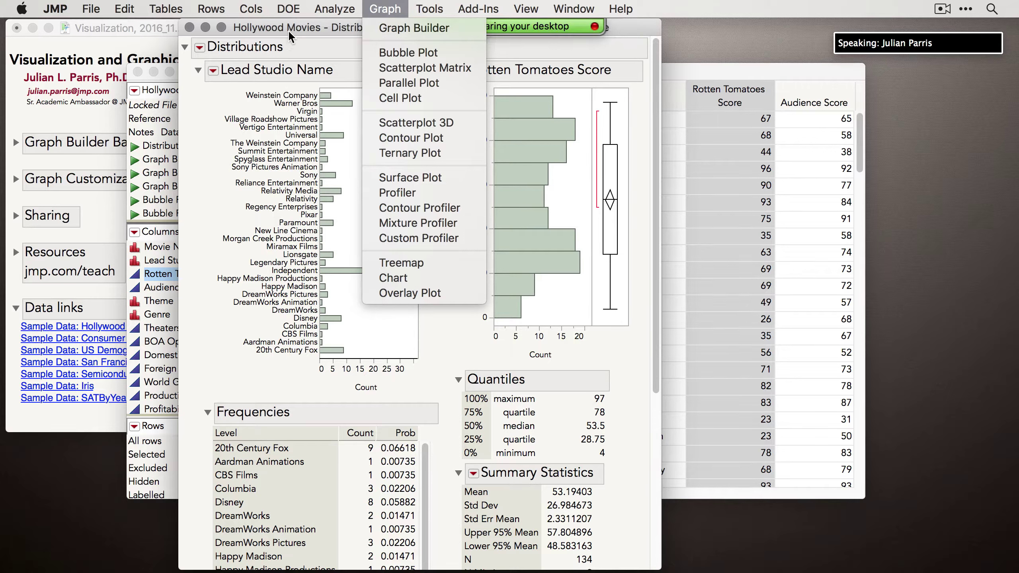
{"action": "left_click", "coordinate": [393, 29]}
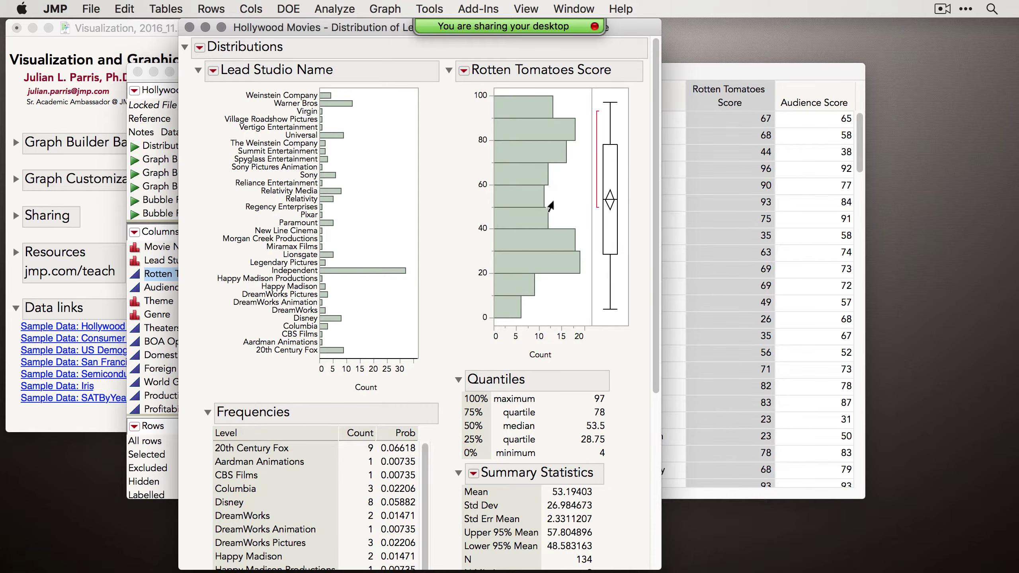
{"action": "left_click", "coordinate": [191, 29]}
{"action": "left_click_drag", "start_coordinate": [275, 72], "coordinate": [345, 35]}
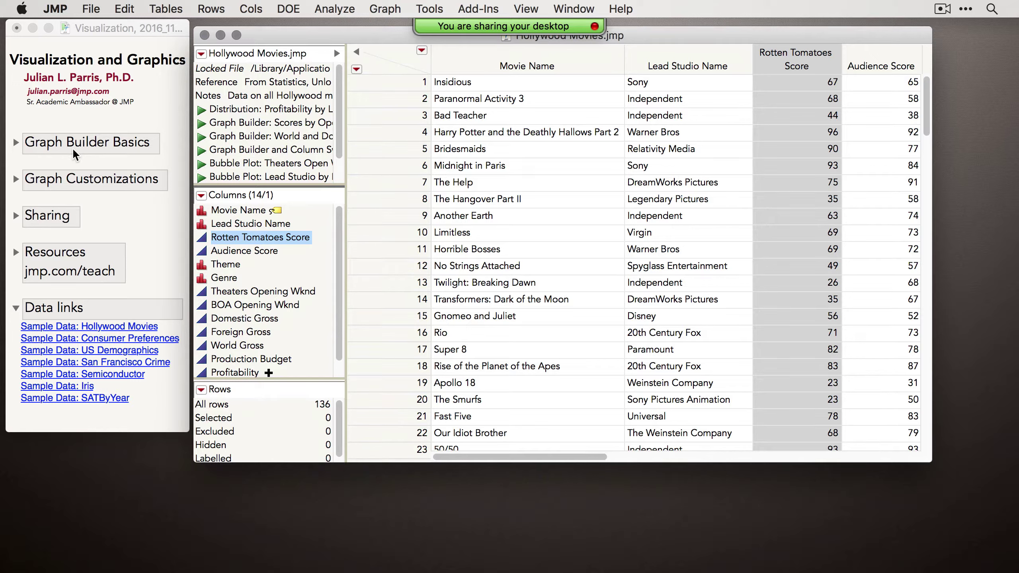
- Expand the Graph Builder Basics section of the journal and collapse its Data links section
{"action": "left_click", "coordinate": [15, 144]}
{"action": "left_click", "coordinate": [15, 144]}
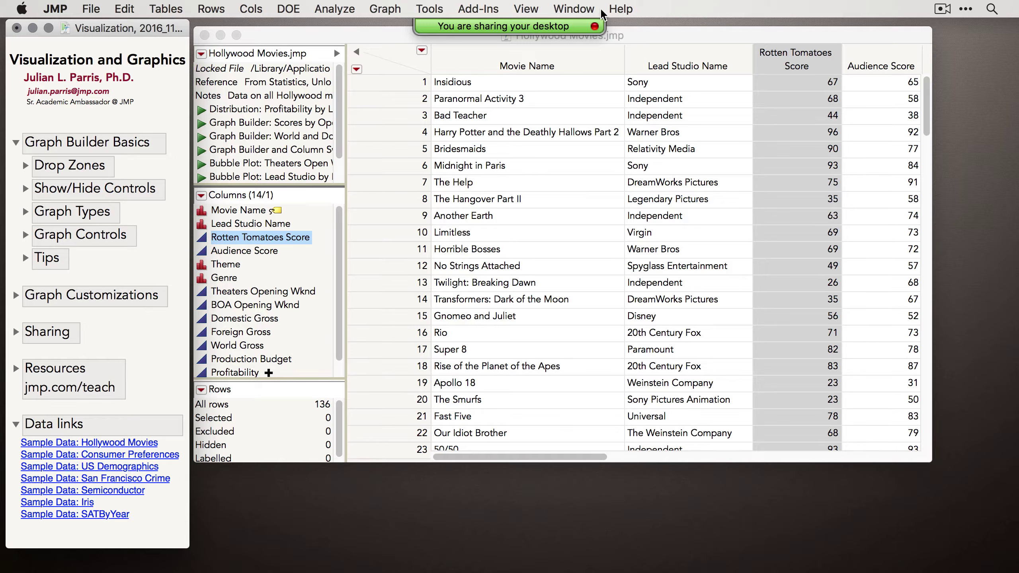
{"action": "left_click", "coordinate": [619, 9]}
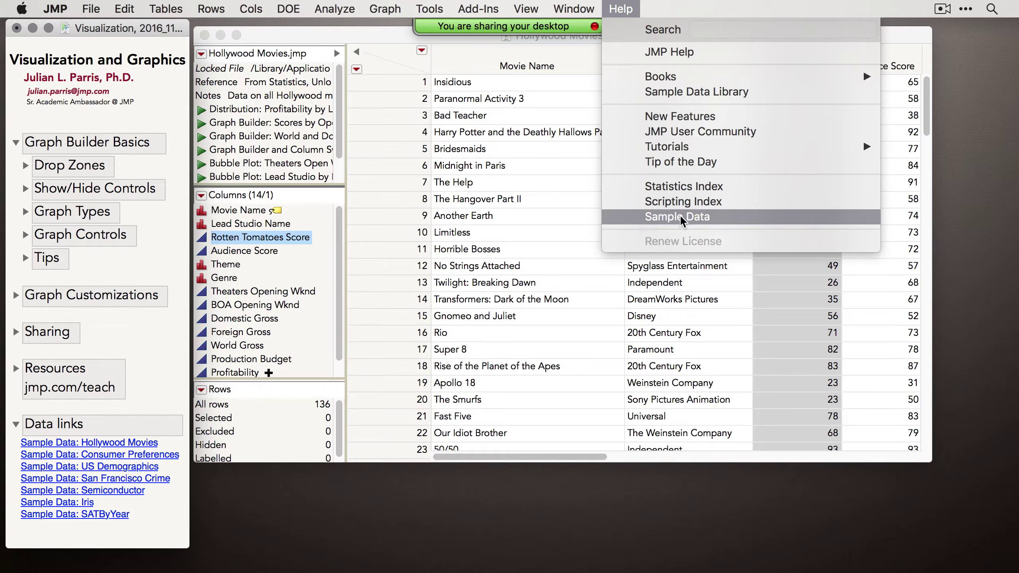
{"action": "key", "text": "Escape"}
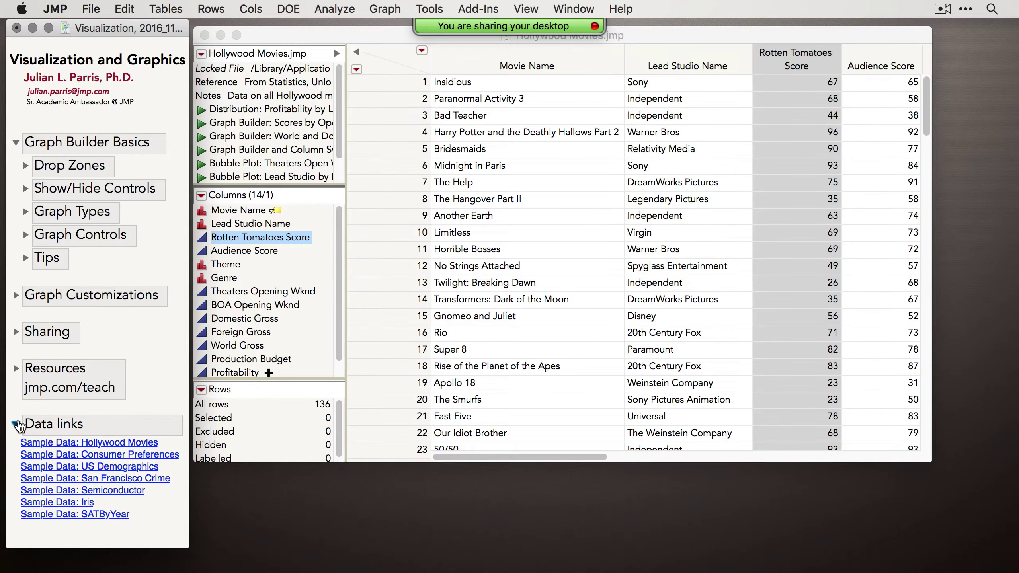
{"action": "left_click", "coordinate": [17, 424]}
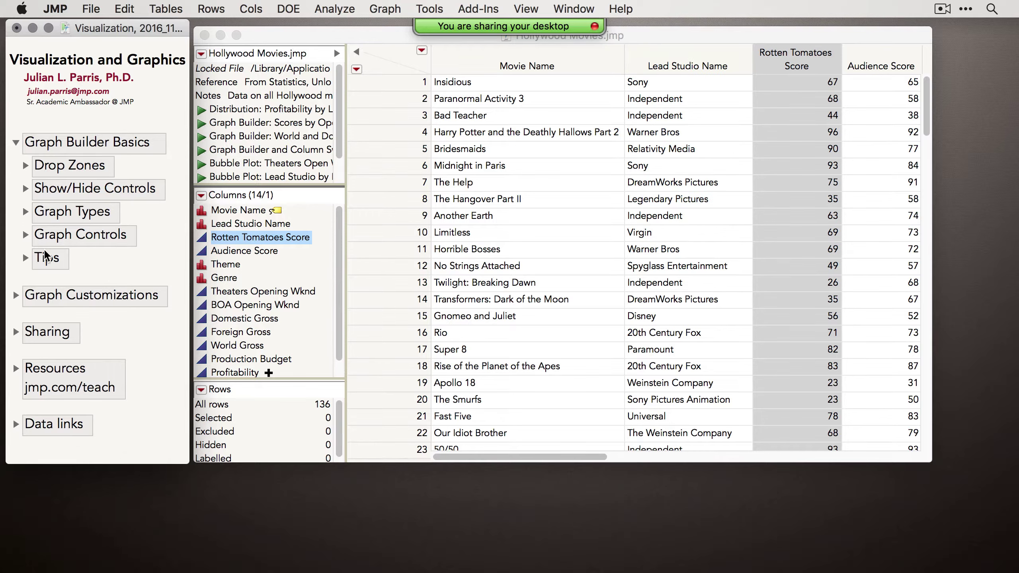
- Open Graph Builder for the Hollywood Movies table beside the journal and view its list of options
{"action": "left_click", "coordinate": [376, 5]}
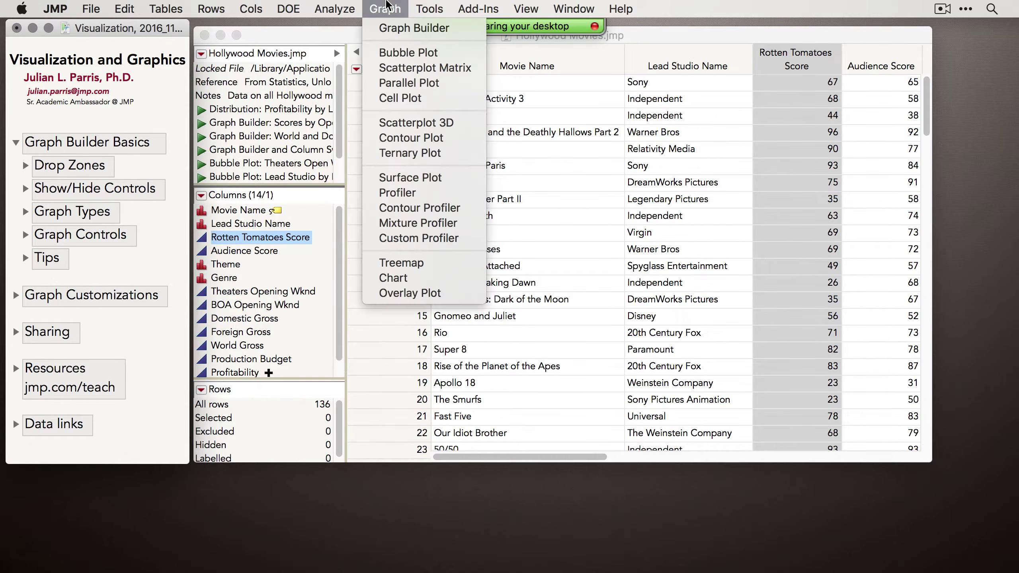
{"action": "left_click", "coordinate": [404, 29]}
{"action": "left_click_drag", "start_coordinate": [183, 49], "coordinate": [277, 31]}
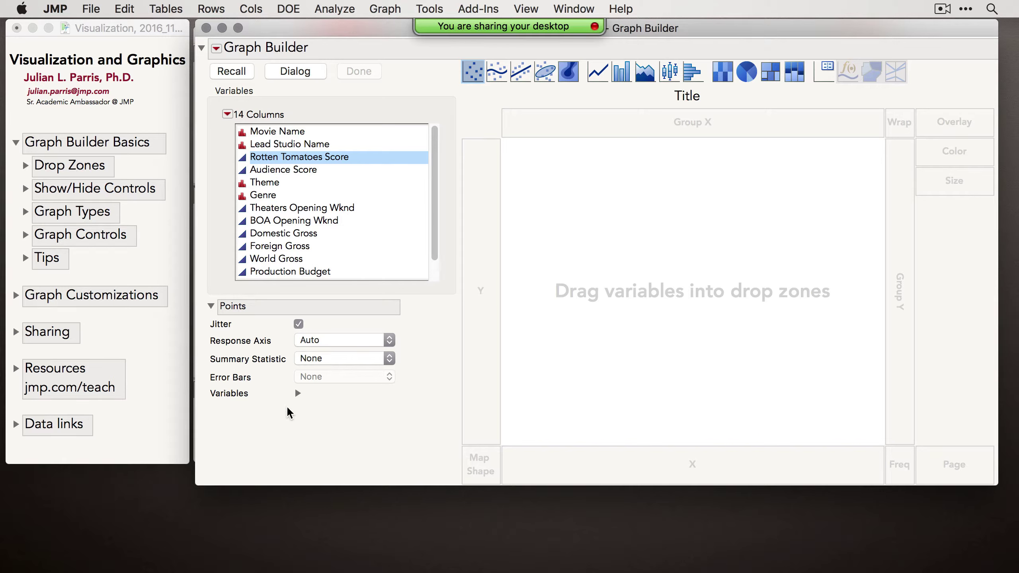
{"action": "left_click", "coordinate": [216, 48]}
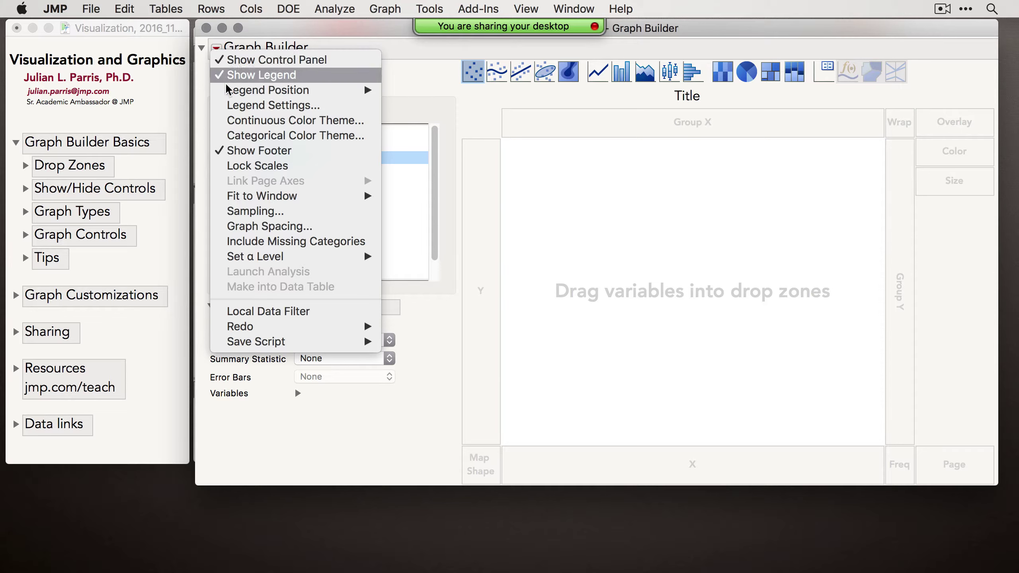
{"action": "mouse_move", "coordinate": [264, 97]}
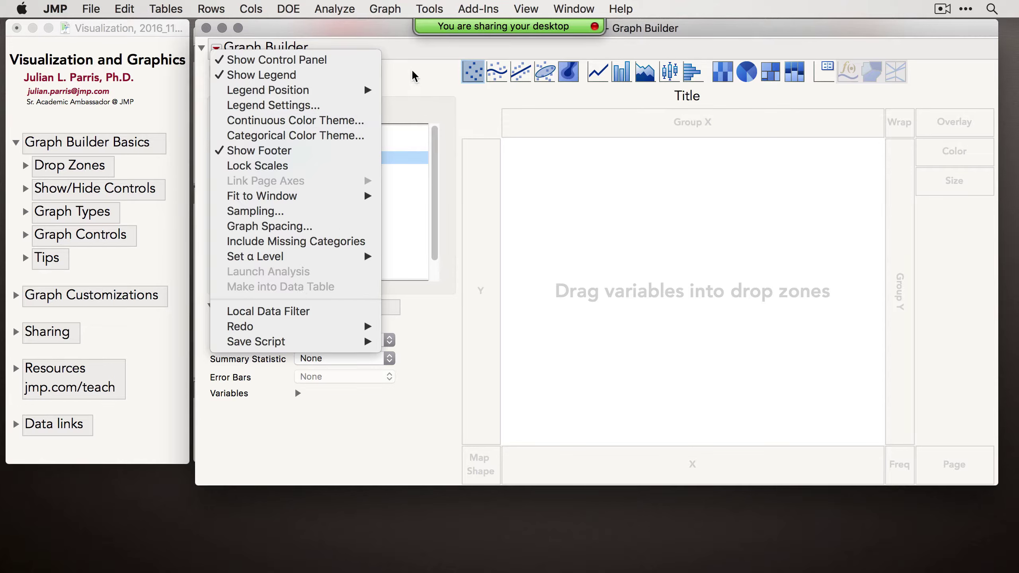
{"action": "key", "text": "Escape"}
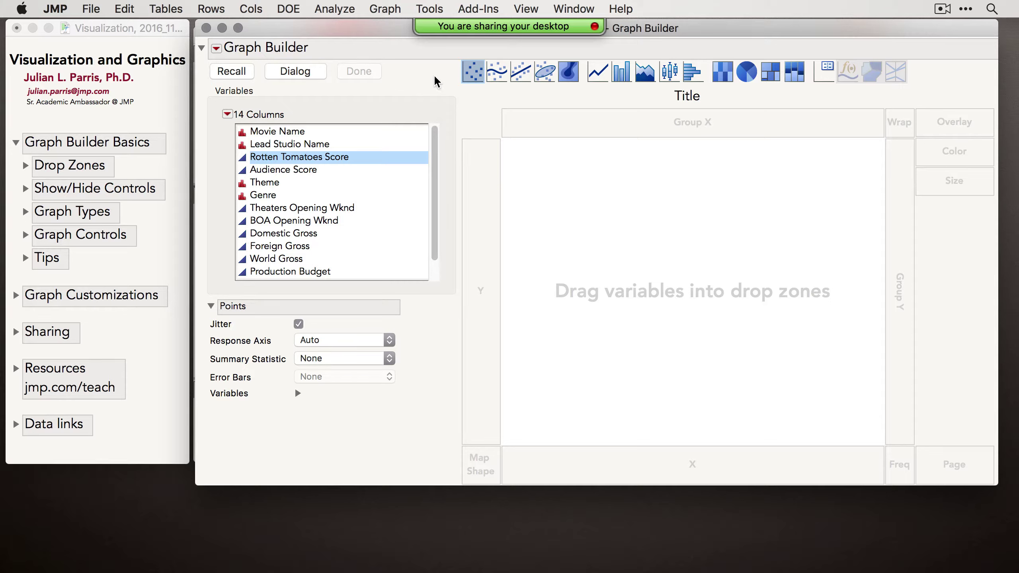
- Expand the Drop Zones topic in the journal and bring Graph Builder back to the front
{"action": "left_click", "coordinate": [129, 169]}
{"action": "left_click", "coordinate": [26, 165]}
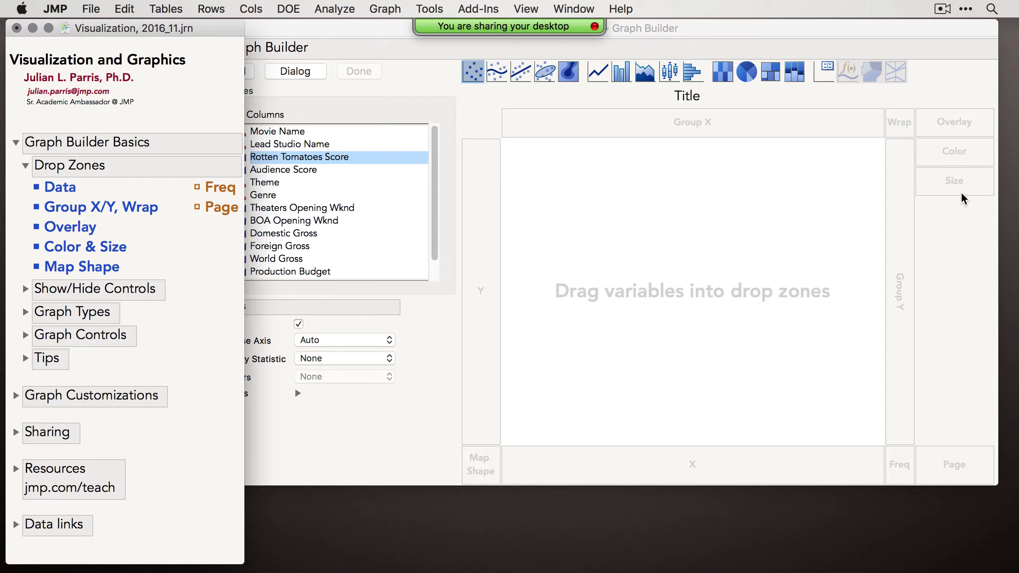
{"action": "left_click", "coordinate": [624, 207]}
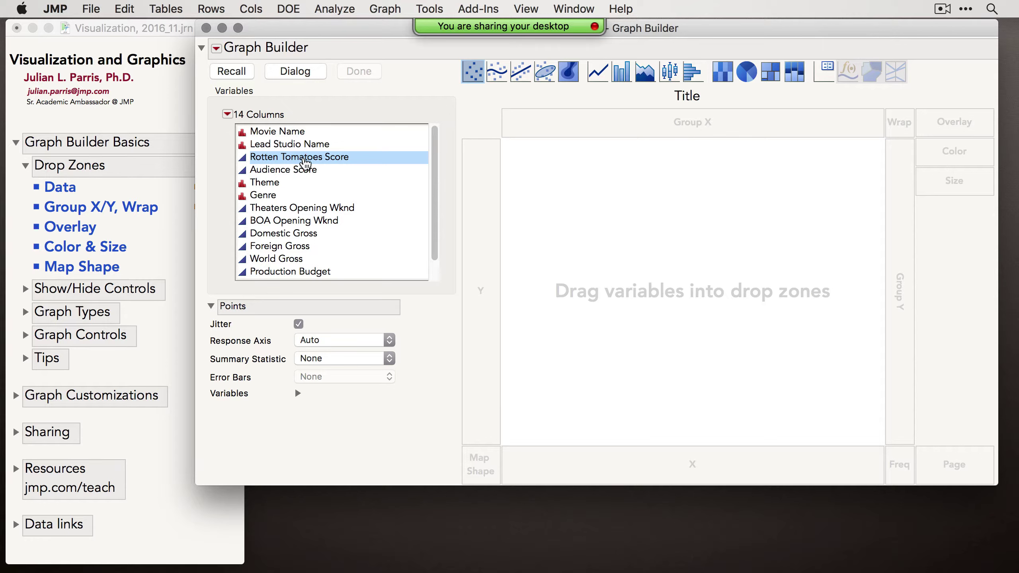
- Plot Audience Score on Y against Rotten Tomatoes Score on X and raise the smoother's Lambda to its maximum
{"action": "left_click_drag", "start_coordinate": [320, 161], "coordinate": [706, 461]}
{"action": "left_click_drag", "start_coordinate": [276, 170], "coordinate": [492, 231]}
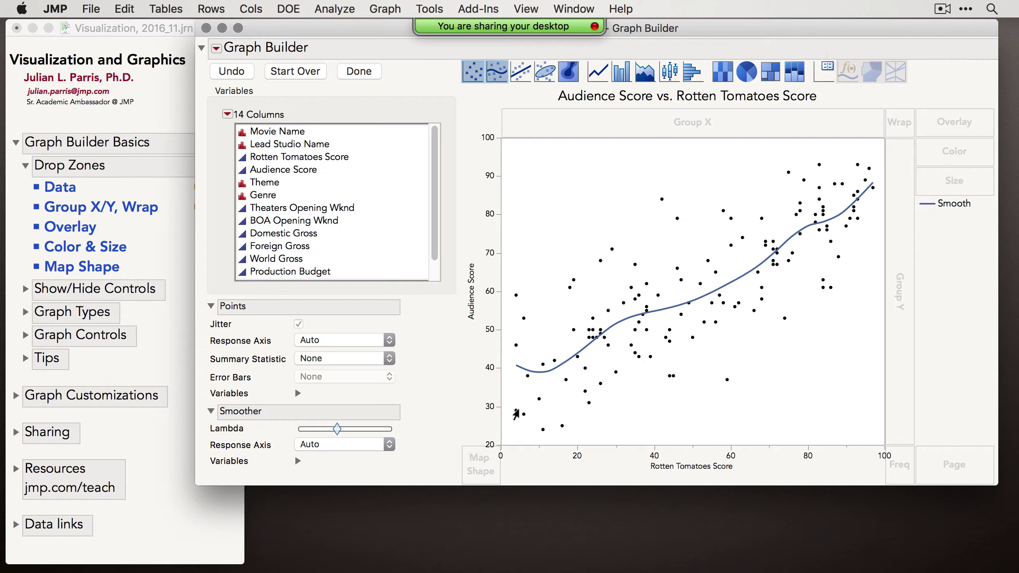
{"action": "left_click_drag", "start_coordinate": [338, 433], "coordinate": [402, 441]}
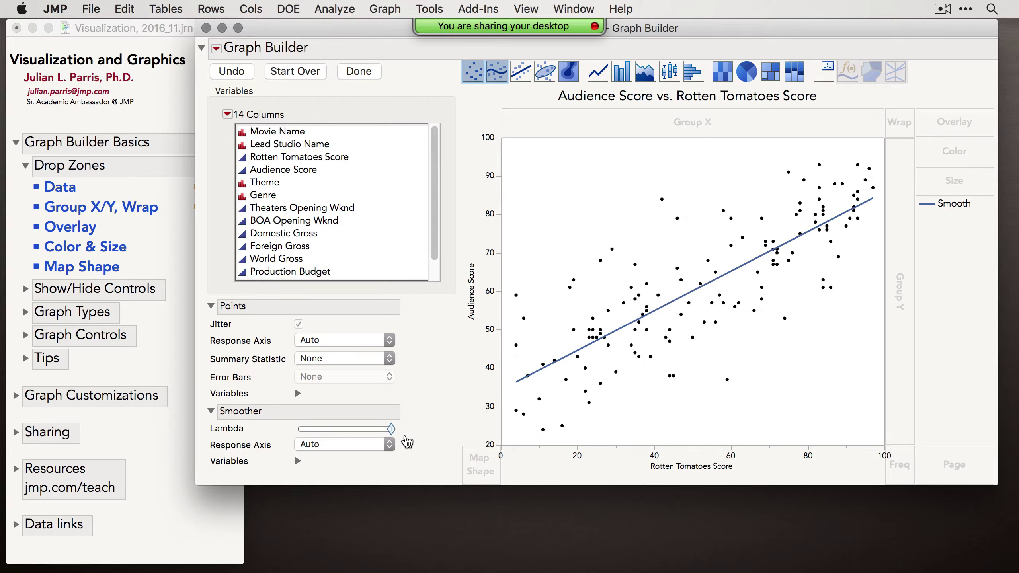
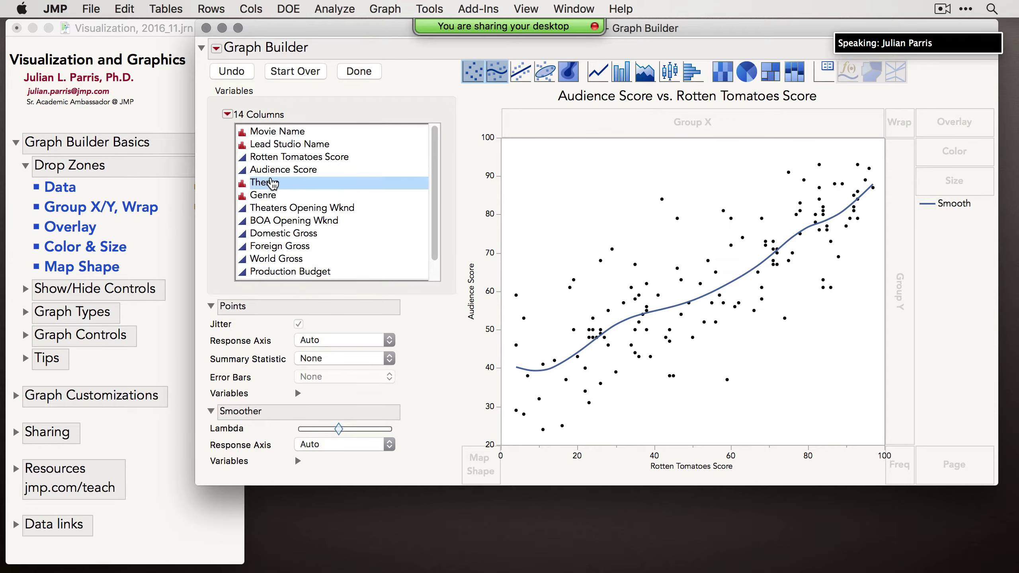
- Move Graph Builder aside and examine the Theme and Genre columns in the Hollywood Movies table
{"action": "left_click_drag", "start_coordinate": [347, 25], "coordinate": [195, 88]}
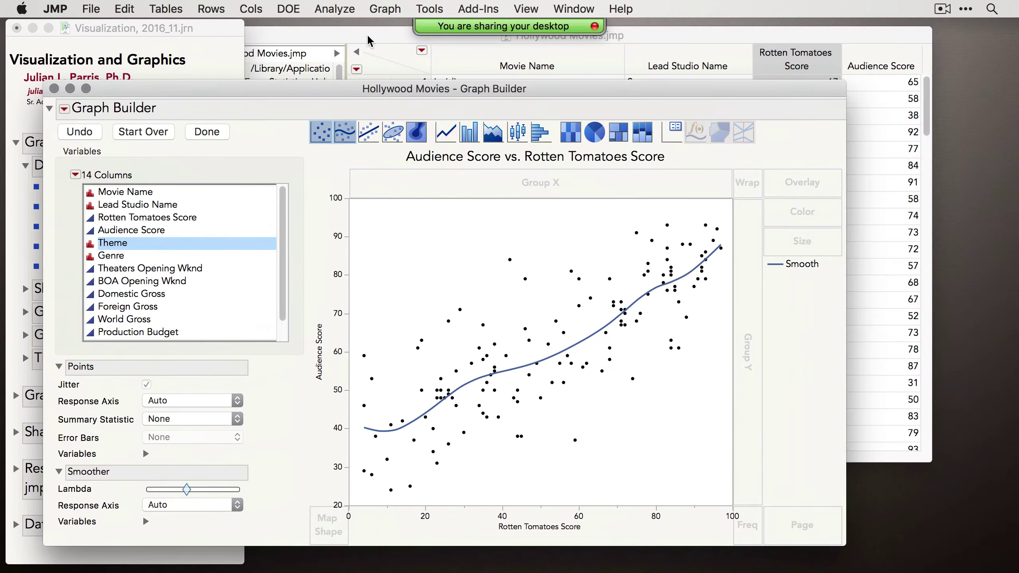
{"action": "left_click", "coordinate": [561, 60]}
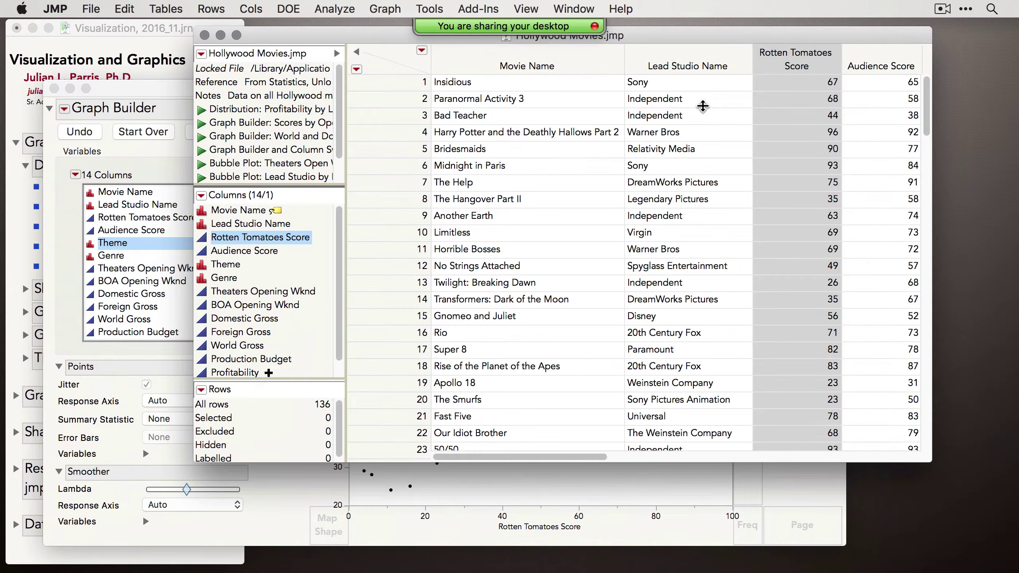
{"action": "scroll", "coordinate": [703, 106], "scroll_direction": "right", "scroll_amount": 6}
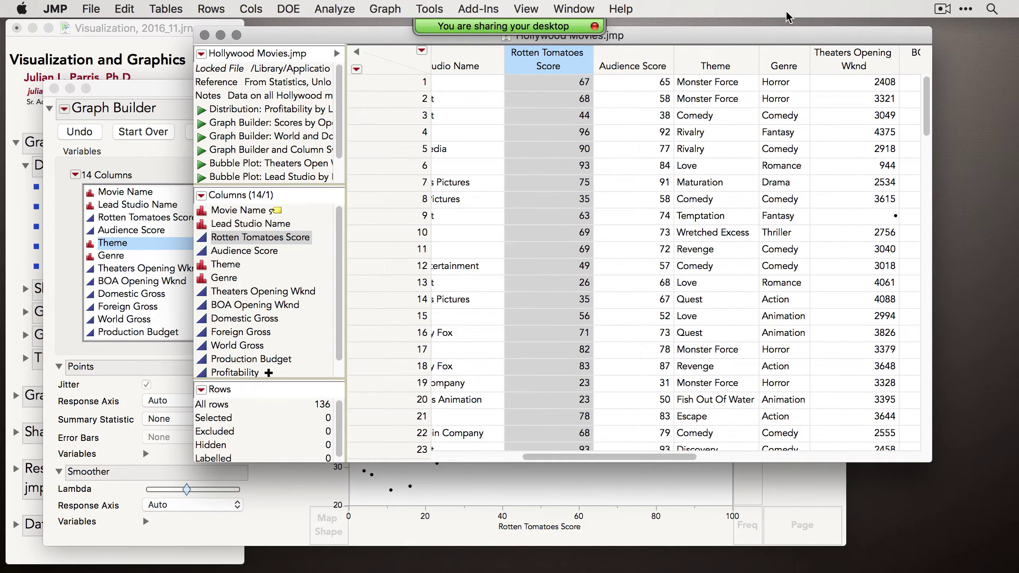
- Return to Graph Builder and enlarge its window to fill most of the screen
{"action": "left_click", "coordinate": [783, 476]}
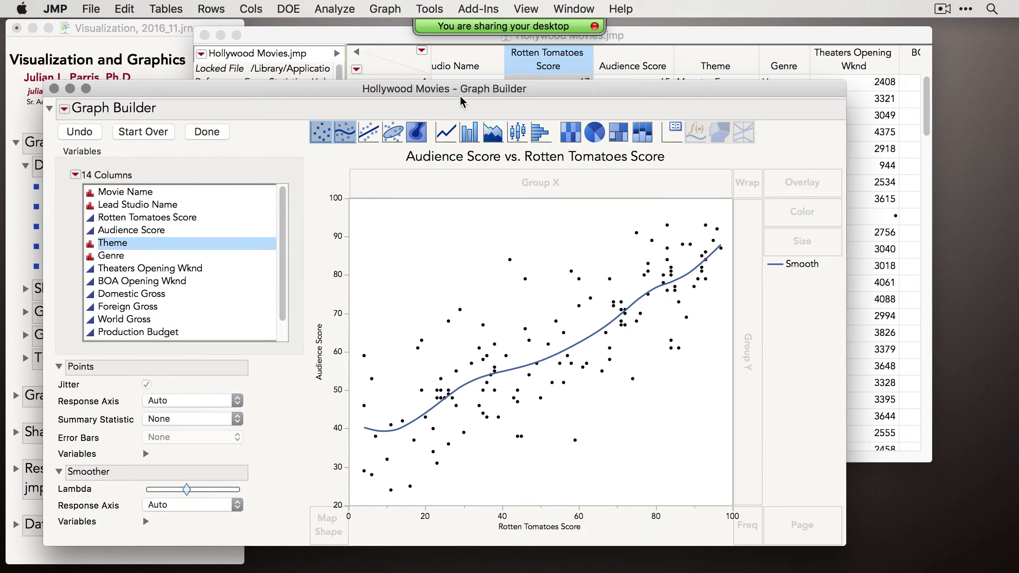
{"action": "left_click_drag", "start_coordinate": [463, 102], "coordinate": [442, 43]}
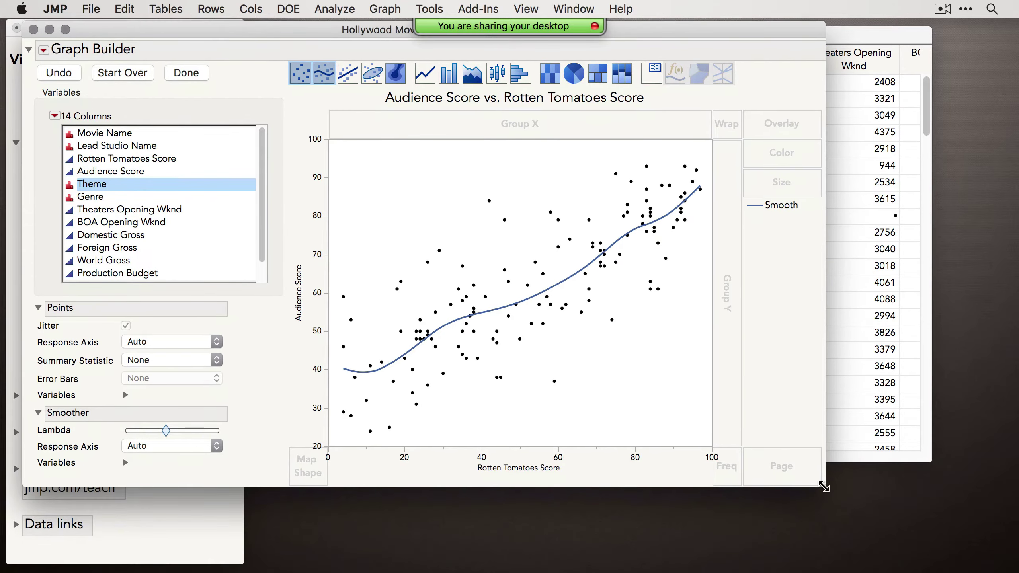
{"action": "left_click_drag", "start_coordinate": [824, 486], "coordinate": [1008, 558]}
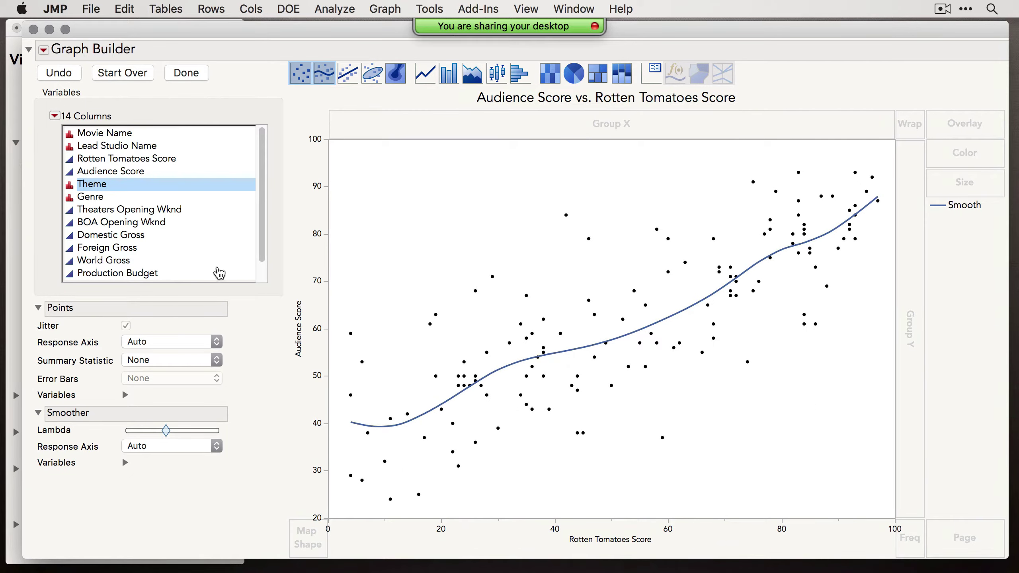
- Preview Genre as the Group X variable, split the plot into panels with Genre as the Wrap variable, and undo the grouping
{"action": "left_click", "coordinate": [89, 197]}
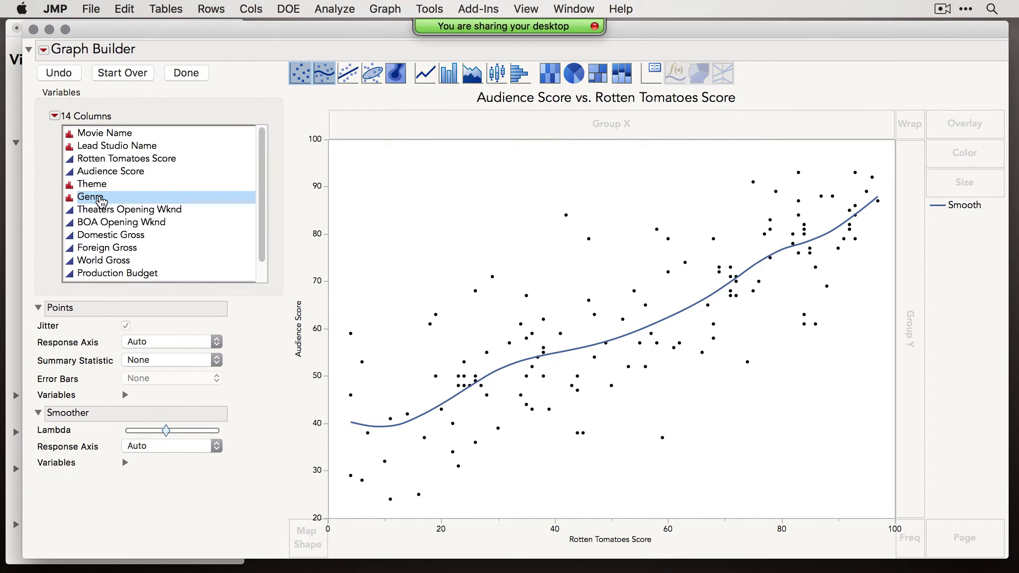
{"action": "left_click_drag", "start_coordinate": [103, 202], "coordinate": [542, 123]}
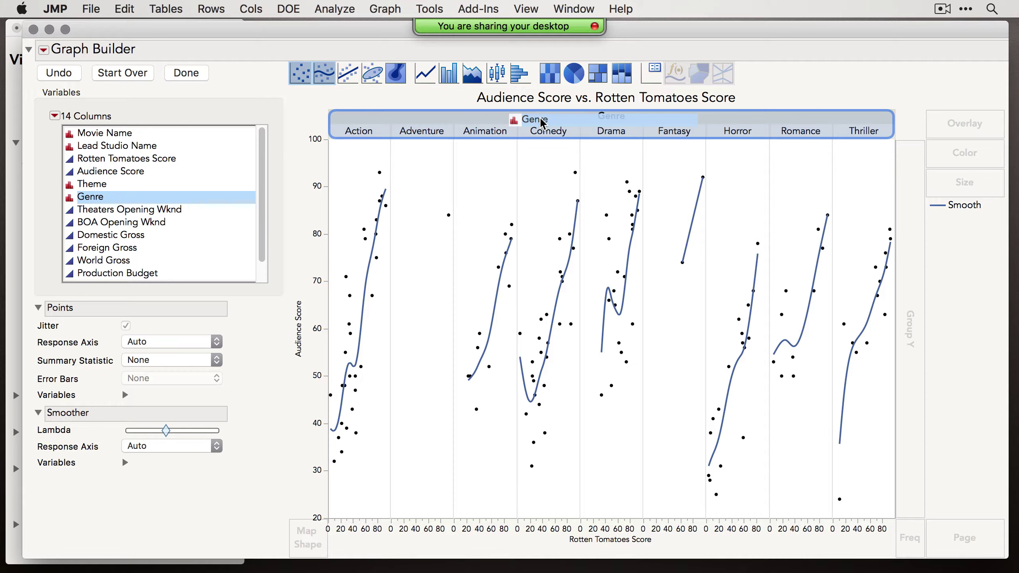
{"action": "left_click_drag", "start_coordinate": [542, 123], "coordinate": [558, 126]}
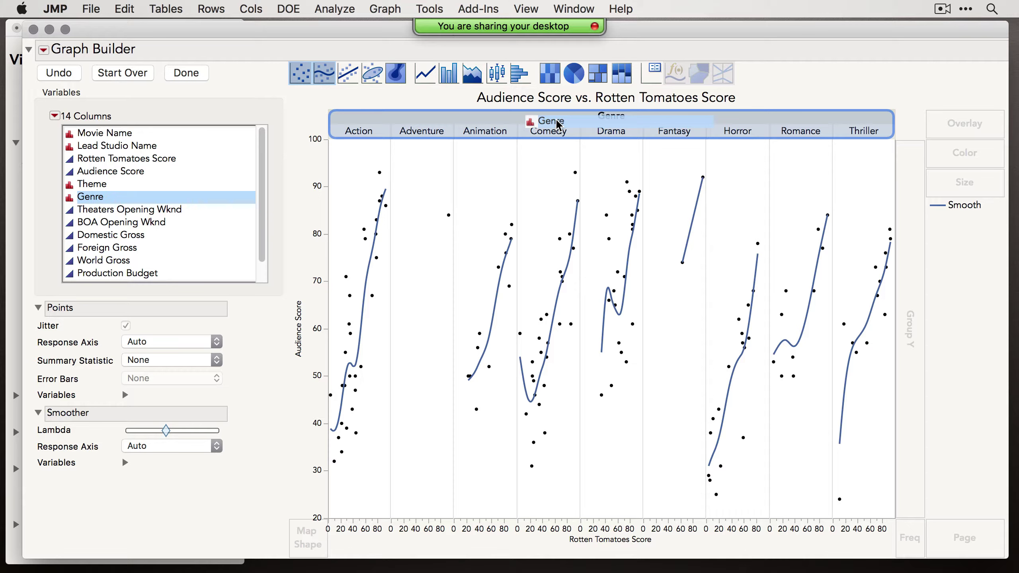
{"action": "left_click_drag", "start_coordinate": [558, 126], "coordinate": [914, 126]}
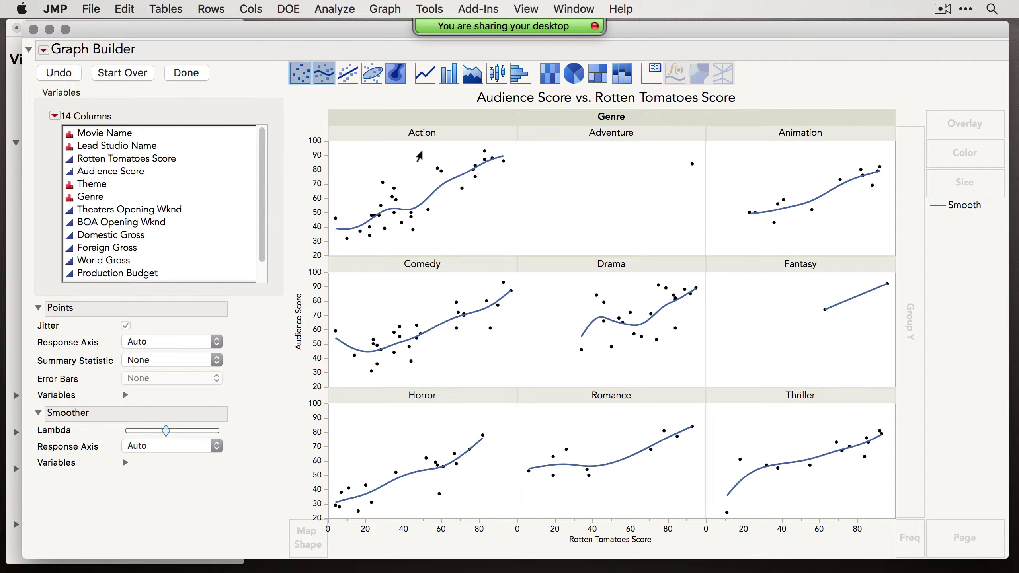
{"action": "left_click", "coordinate": [70, 79]}
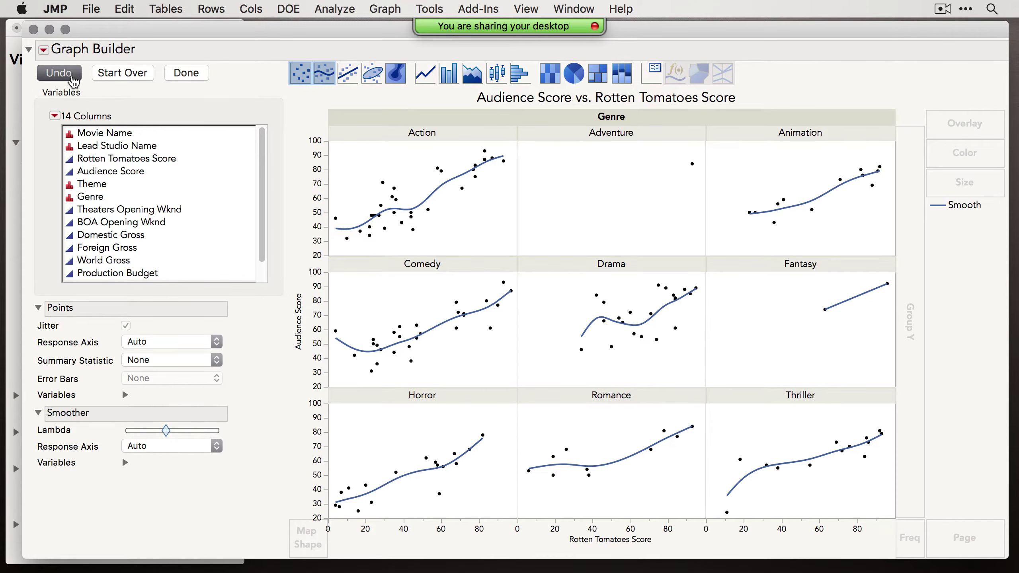
- Consult the Drop Zones list in the journal, return to Graph Builder and overlay the plot by Genre
{"action": "left_click", "coordinate": [16, 97]}
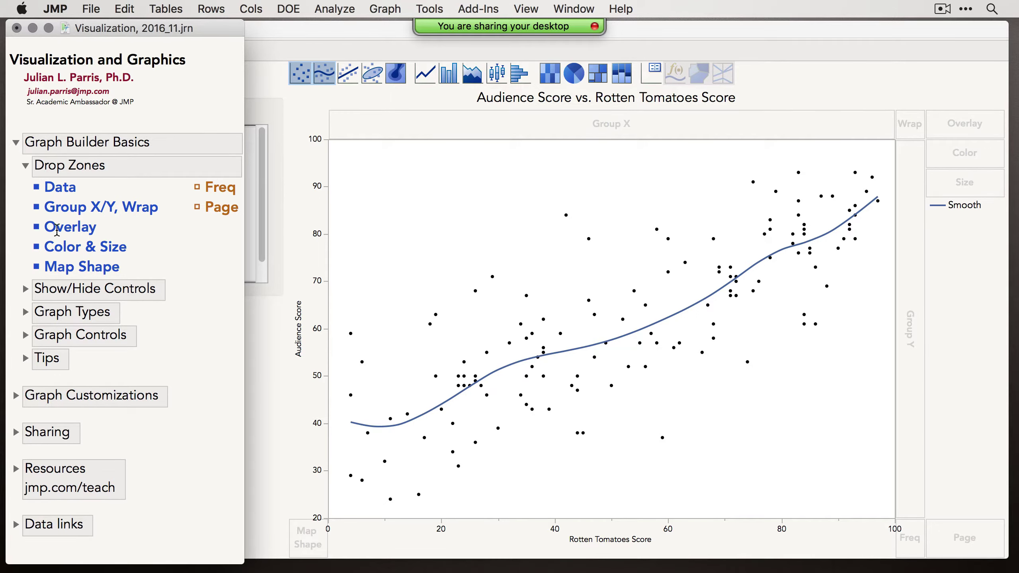
{"action": "left_click", "coordinate": [409, 123]}
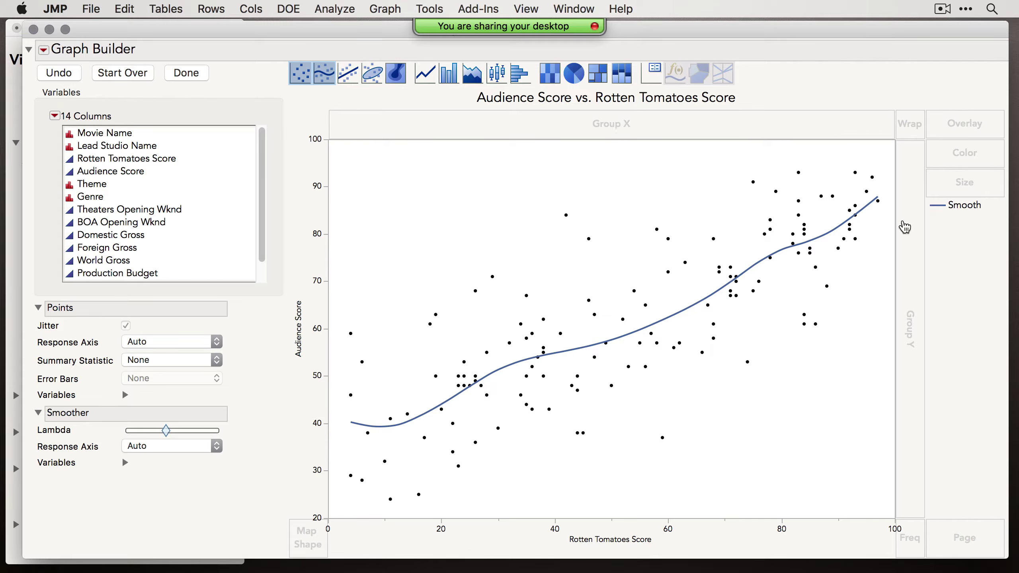
{"action": "left_click", "coordinate": [97, 197]}
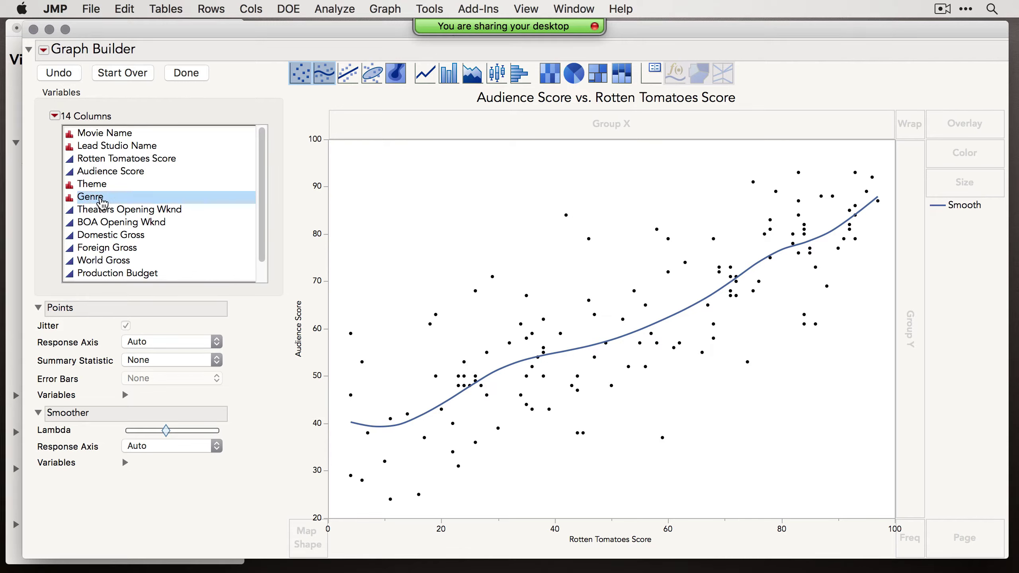
{"action": "left_click_drag", "start_coordinate": [96, 196], "coordinate": [962, 124]}
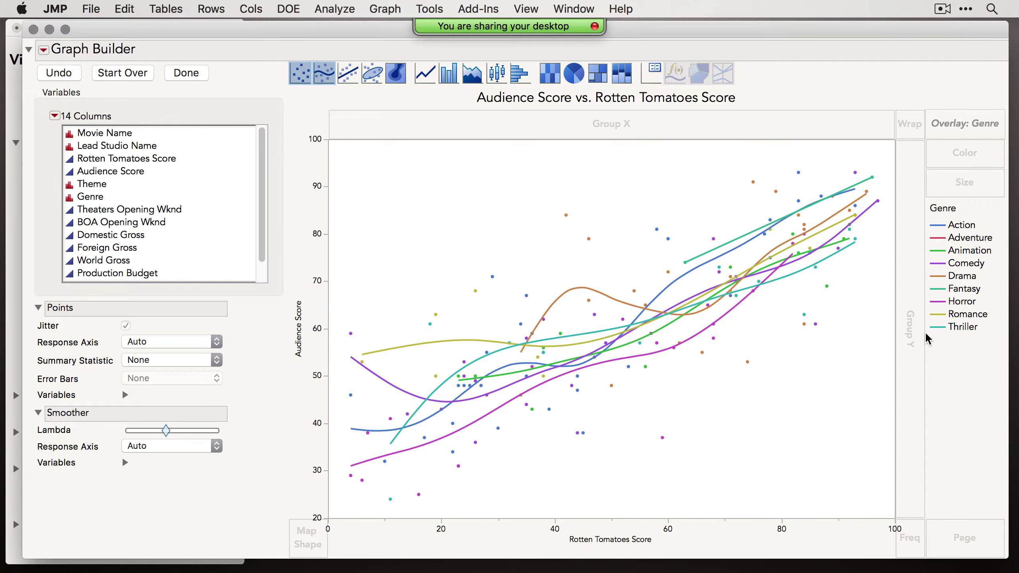
- Highlight each genre in the legend in turn from Action to Thriller, return to Drama, and clear the selection
{"action": "left_click", "coordinate": [939, 226]}
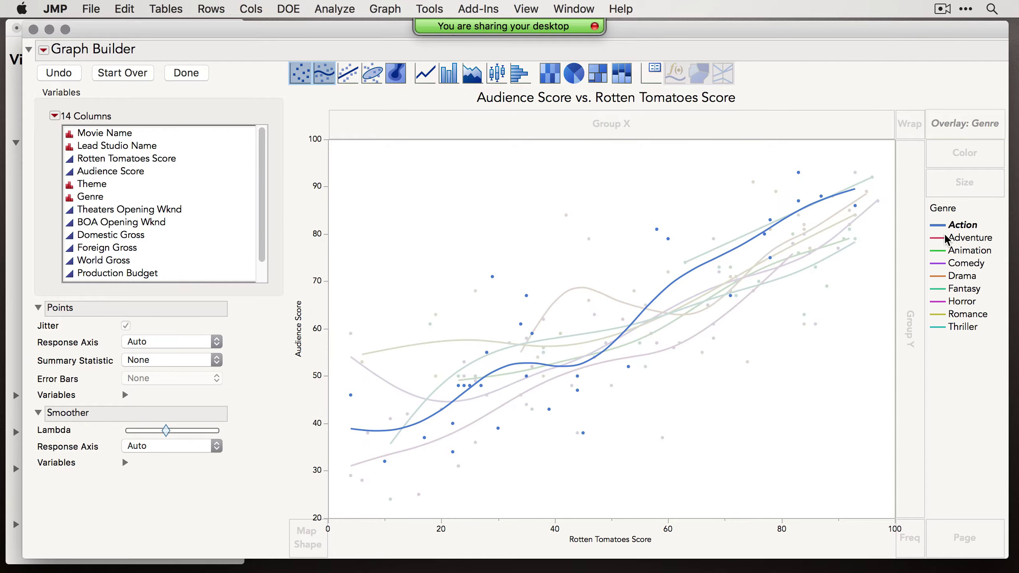
{"action": "left_click", "coordinate": [943, 239]}
{"action": "left_click", "coordinate": [943, 251]}
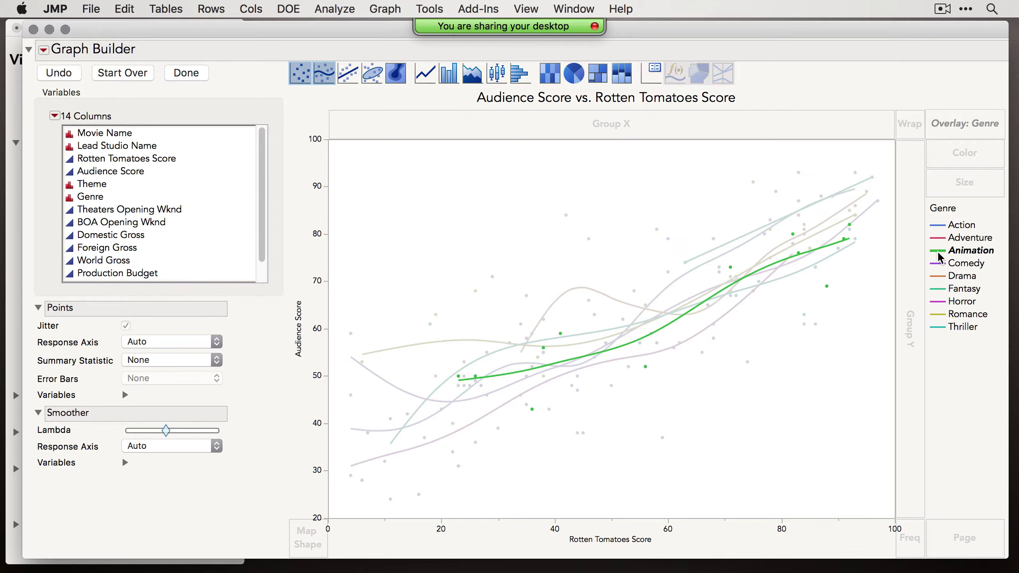
{"action": "left_click", "coordinate": [941, 265]}
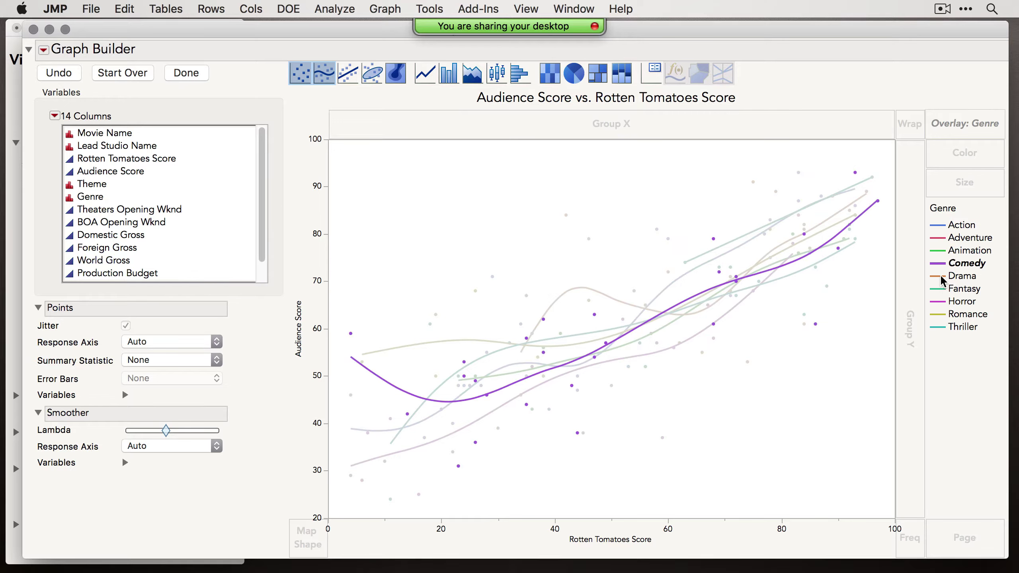
{"action": "left_click", "coordinate": [943, 279]}
{"action": "left_click", "coordinate": [941, 290]}
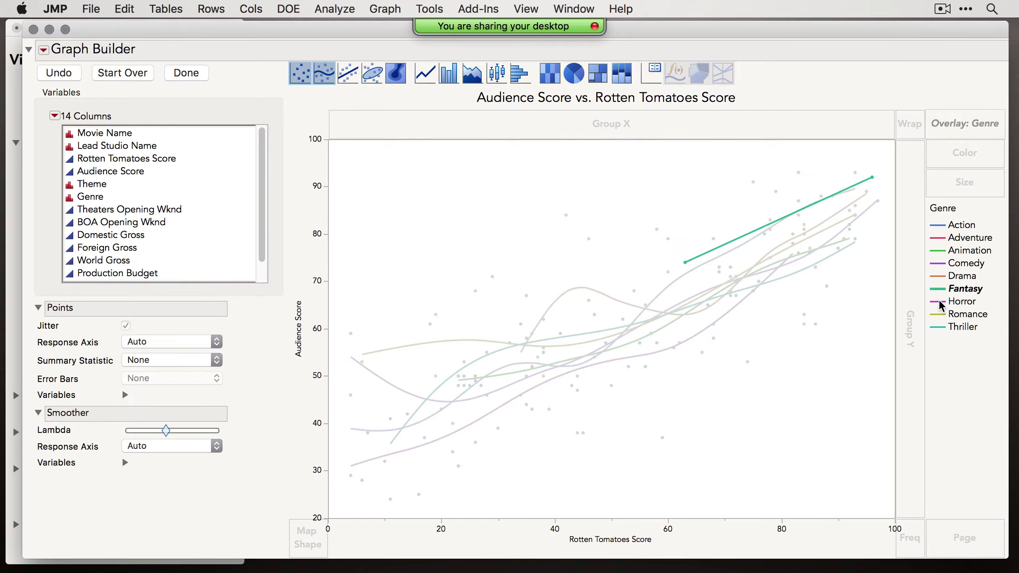
{"action": "left_click", "coordinate": [940, 304]}
{"action": "left_click", "coordinate": [940, 318]}
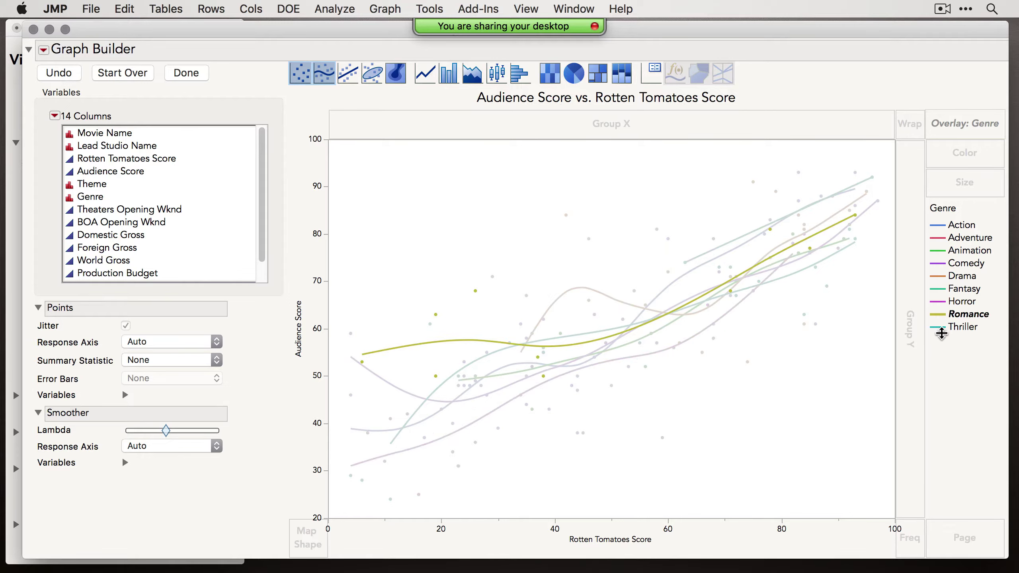
{"action": "left_click", "coordinate": [942, 329]}
{"action": "left_click", "coordinate": [940, 278]}
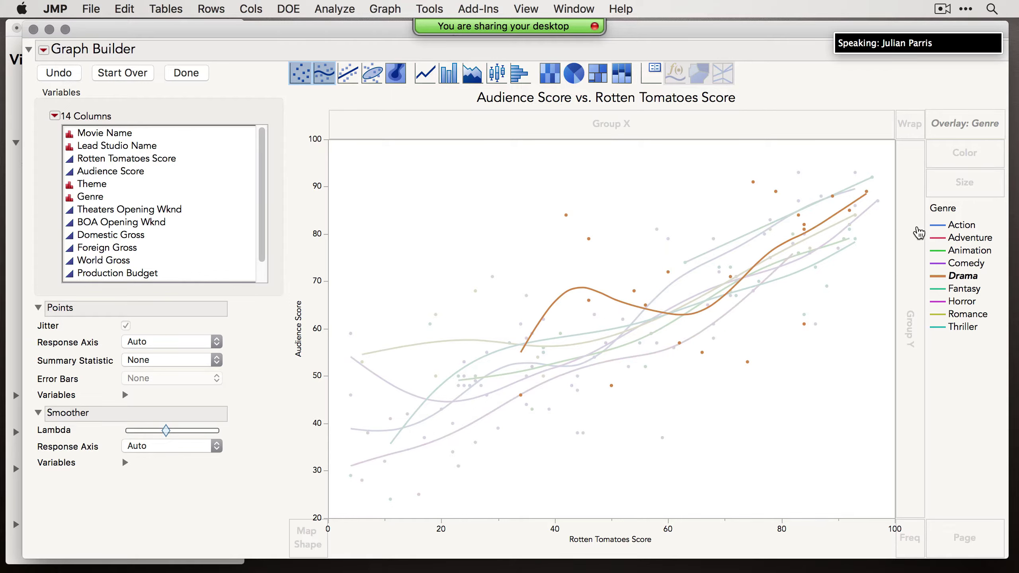
{"action": "left_click", "coordinate": [686, 190]}
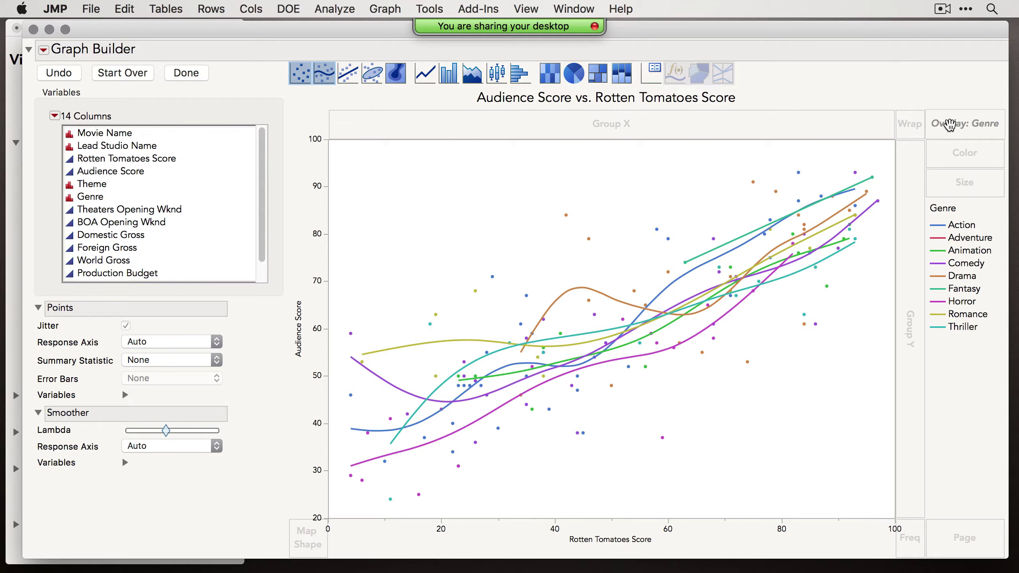
- Remove Genre from the Overlay zone and check the Drop Zones list in the journal before returning to Graph Builder
{"action": "left_click_drag", "start_coordinate": [949, 125], "coordinate": [952, 74]}
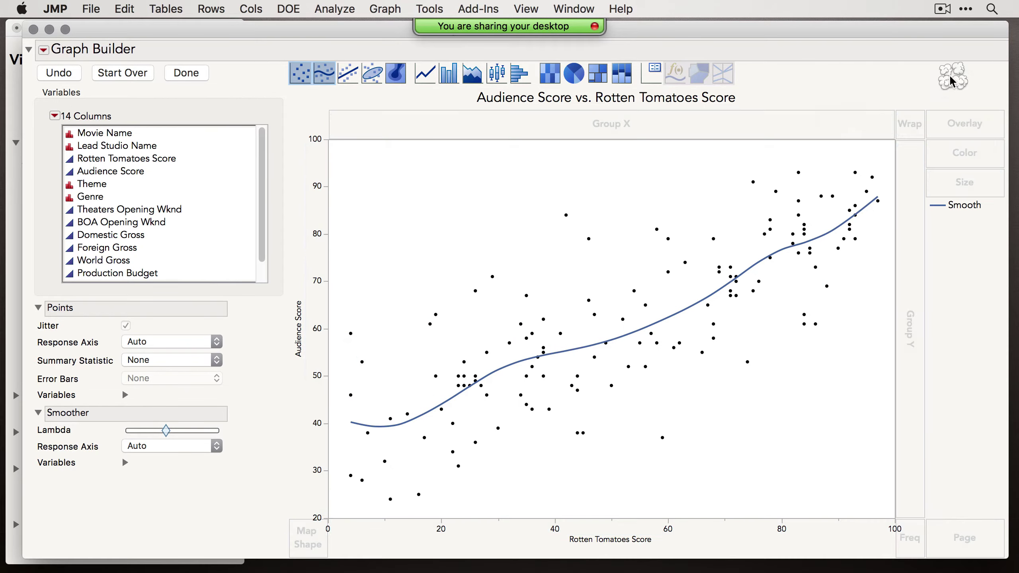
{"action": "left_click", "coordinate": [17, 202]}
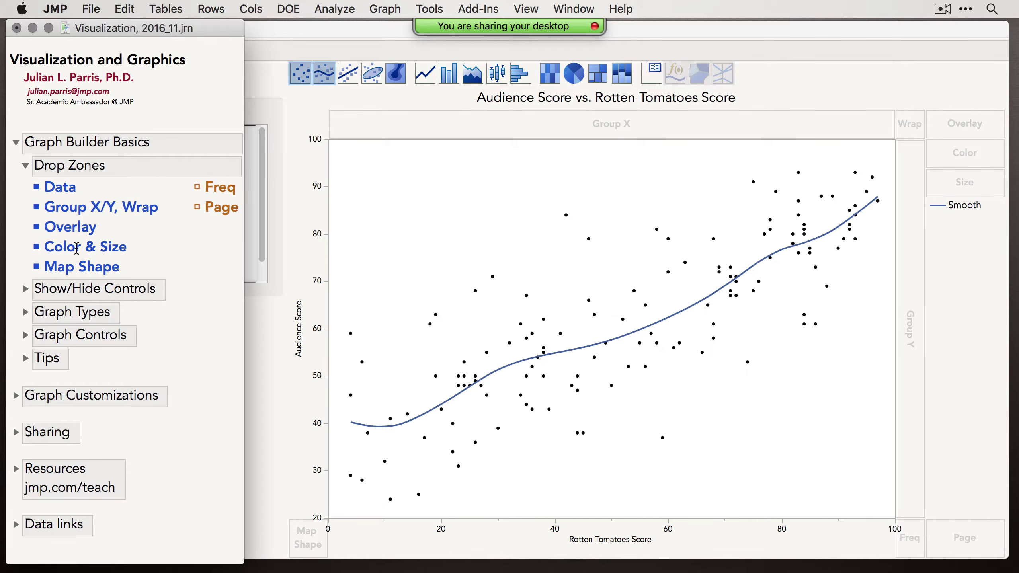
{"action": "left_click", "coordinate": [456, 241]}
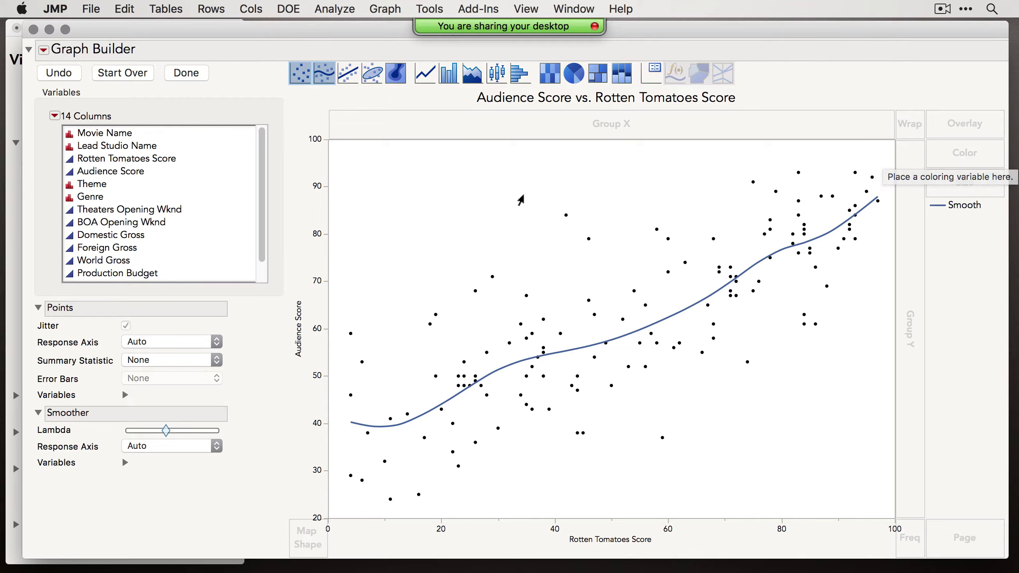
- Color the points by Genre, highlight Action, Adventure and Comedy in turn, and remove Genre from the Color zone
{"action": "left_click", "coordinate": [92, 201]}
{"action": "left_click_drag", "start_coordinate": [92, 201], "coordinate": [958, 146]}
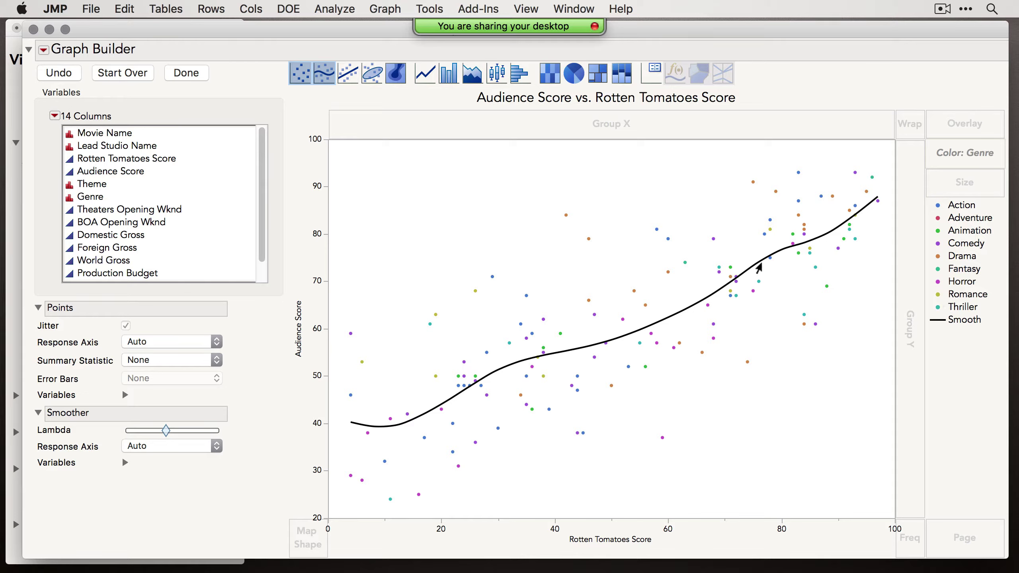
{"action": "left_click", "coordinate": [939, 206]}
{"action": "left_click", "coordinate": [938, 219]}
{"action": "left_click", "coordinate": [938, 244]}
{"action": "left_click", "coordinate": [841, 378]}
{"action": "left_click_drag", "start_coordinate": [960, 156], "coordinate": [865, 86]}
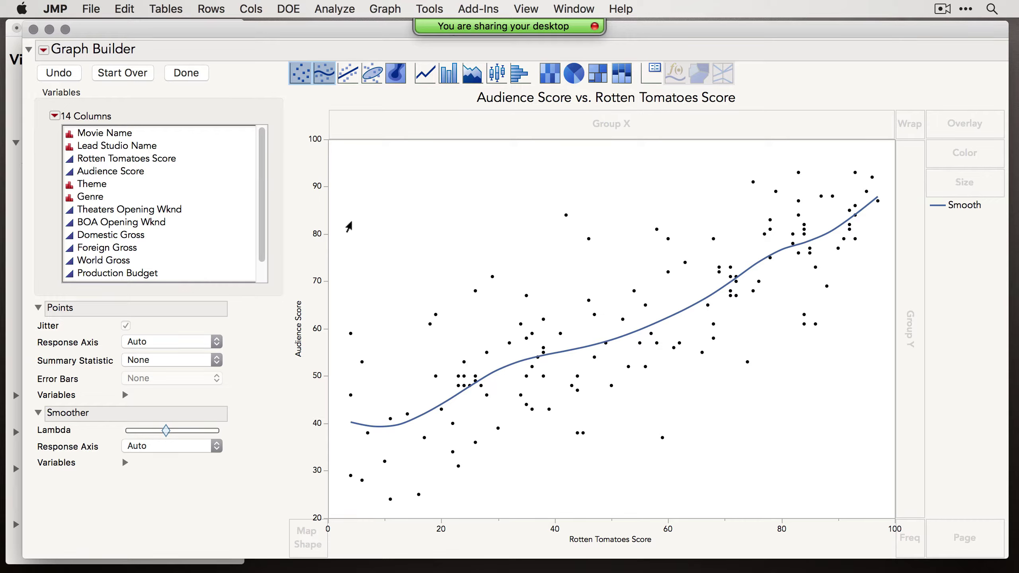
- Size the points by World Gross, check the details of several large points, and remove World Gross from the Size zone
{"action": "scroll", "coordinate": [153, 261], "scroll_direction": "down", "scroll_amount": 2}
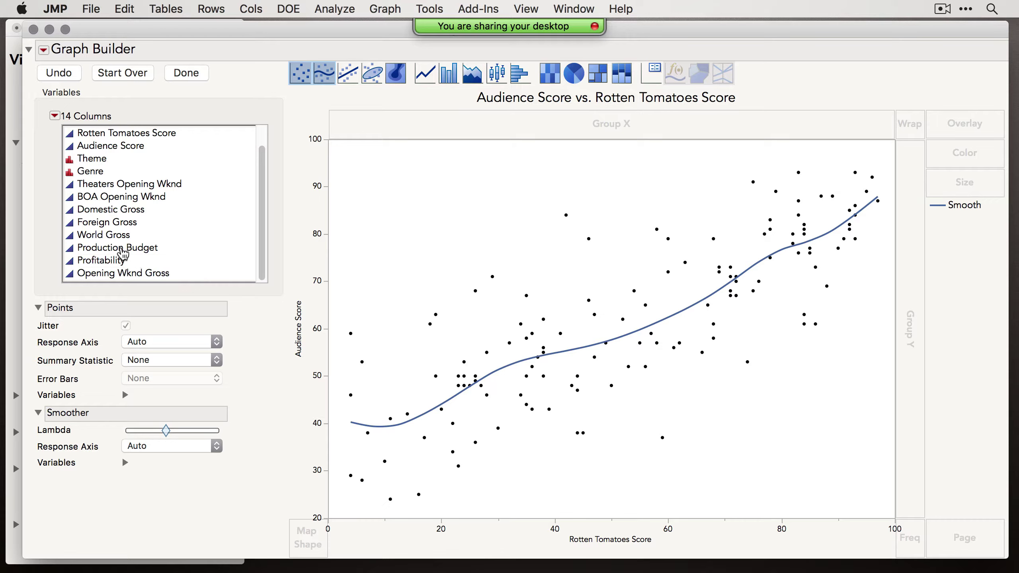
{"action": "left_click", "coordinate": [121, 236]}
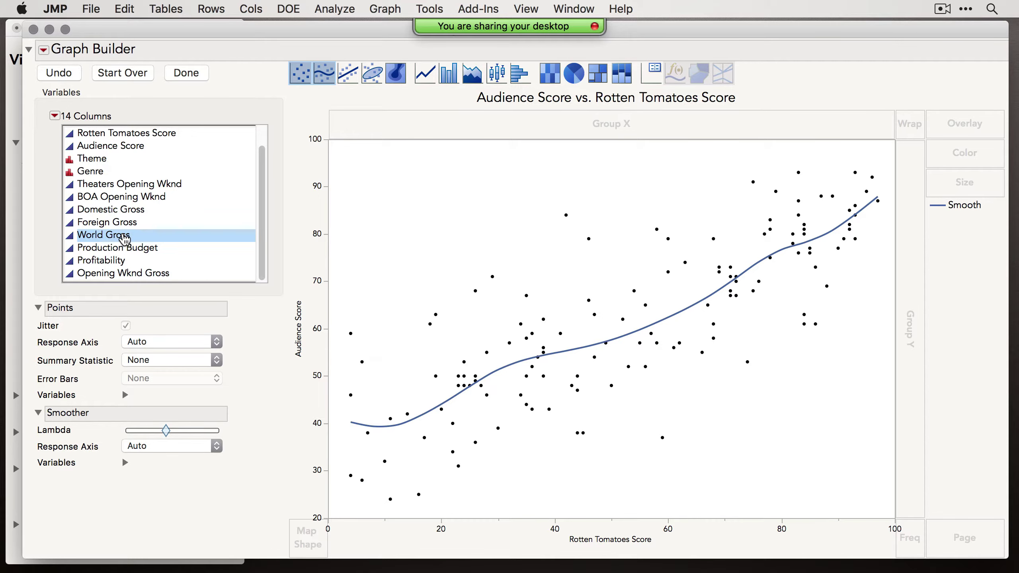
{"action": "left_click_drag", "start_coordinate": [133, 233], "coordinate": [964, 186]}
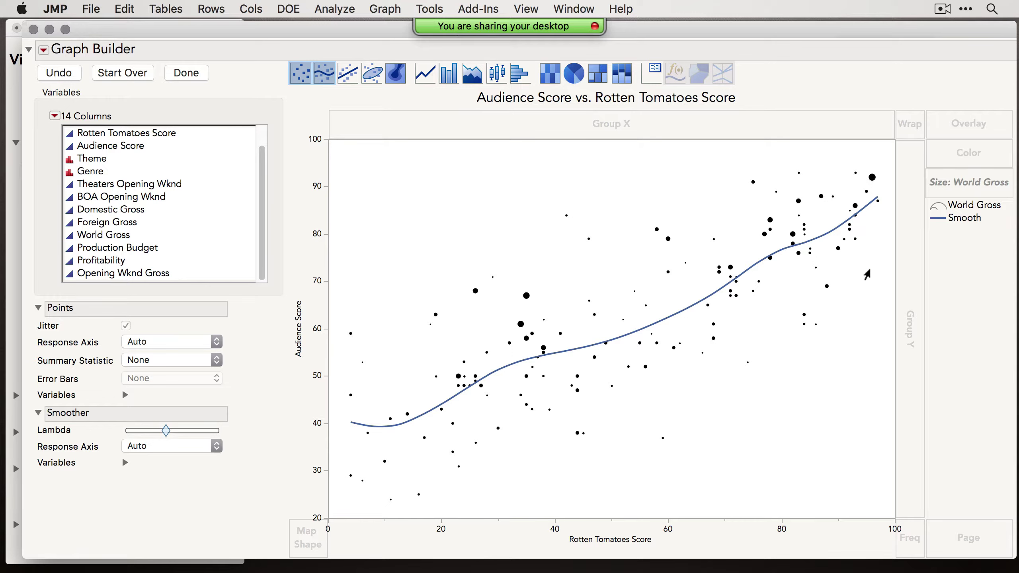
{"action": "mouse_move", "coordinate": [871, 180]}
{"action": "mouse_move", "coordinate": [525, 299]}
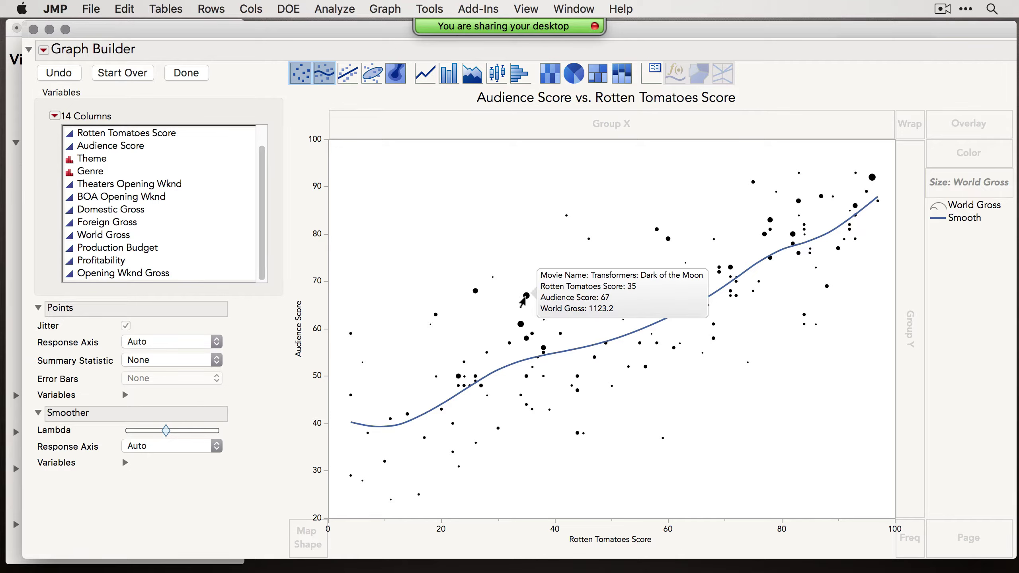
{"action": "mouse_move", "coordinate": [517, 326]}
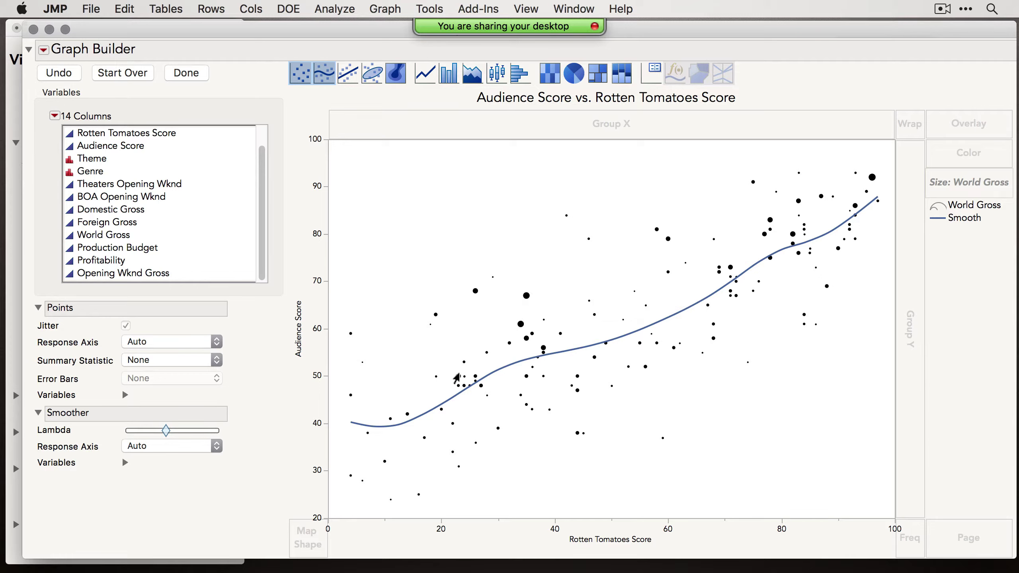
{"action": "mouse_move", "coordinate": [456, 380]}
{"action": "left_click_drag", "start_coordinate": [953, 185], "coordinate": [972, 252]}
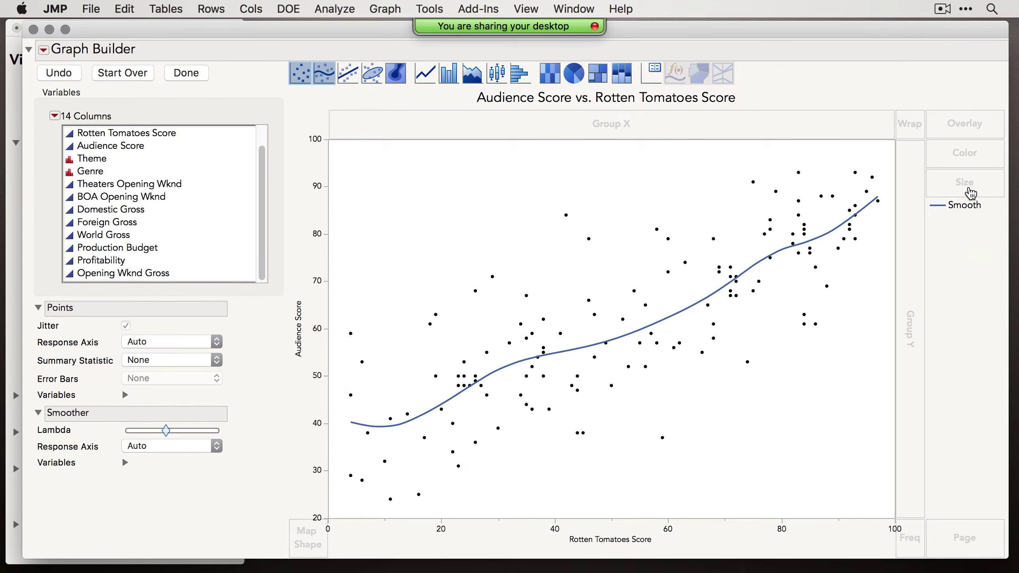
- Try sizing the points by Genre, and remove Genre from the Size zone
{"action": "left_click", "coordinate": [87, 172]}
{"action": "left_click_drag", "start_coordinate": [94, 175], "coordinate": [955, 184]}
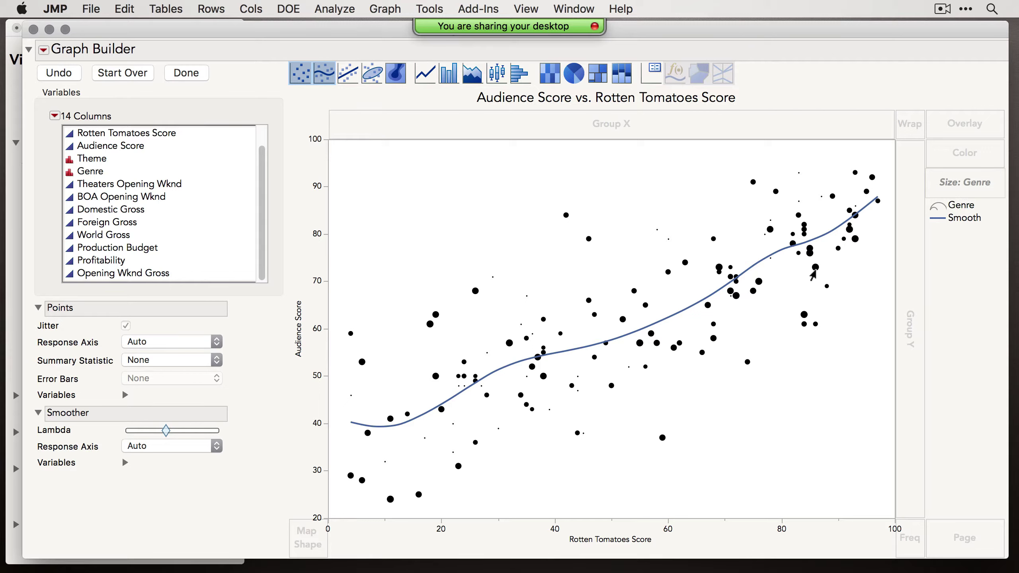
{"action": "mouse_move", "coordinate": [815, 272]}
{"action": "left_click_drag", "start_coordinate": [965, 185], "coordinate": [968, 265]}
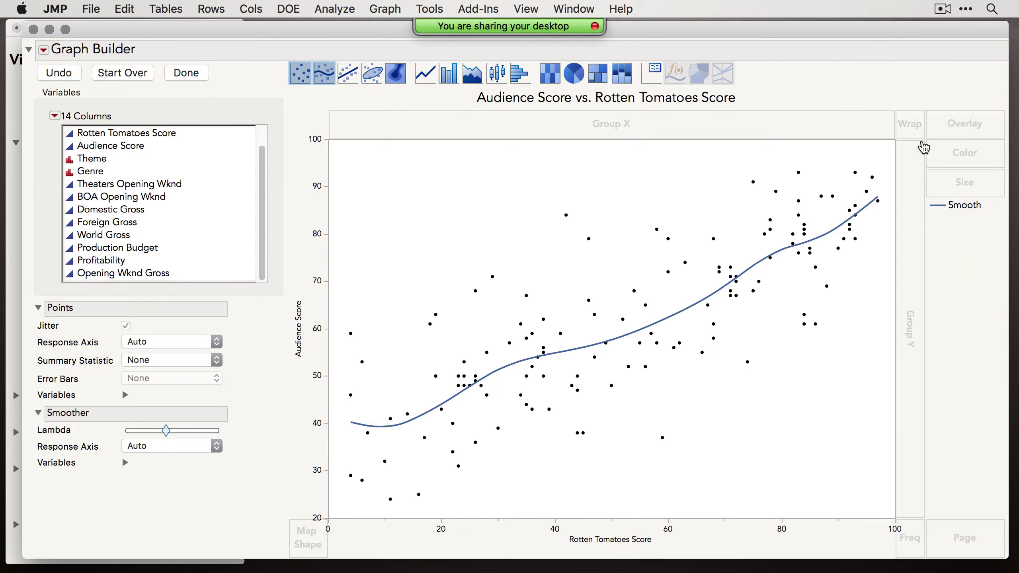
- Color the points by World Gross
{"action": "left_click", "coordinate": [109, 240]}
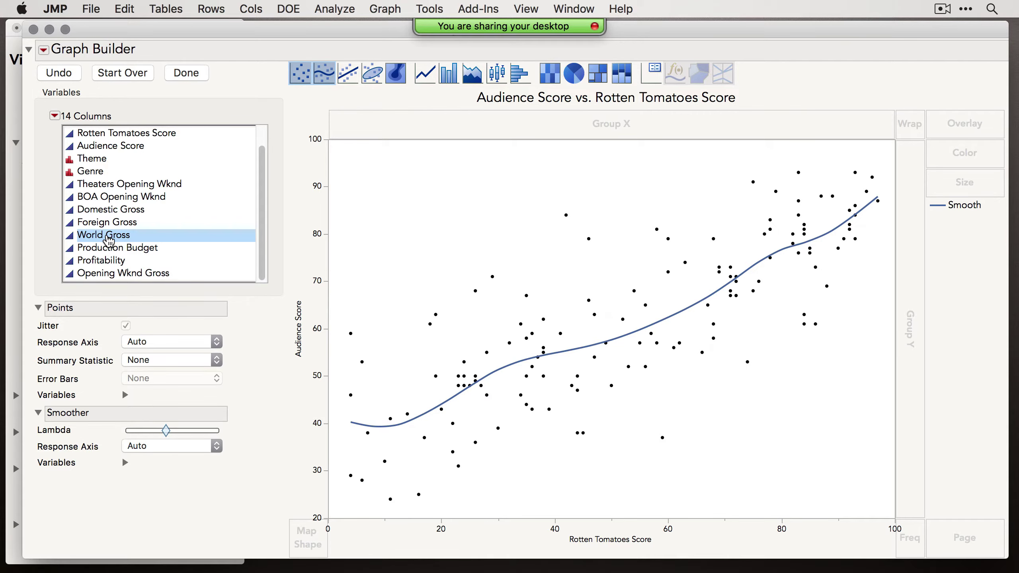
{"action": "left_click_drag", "start_coordinate": [109, 240], "coordinate": [957, 156]}
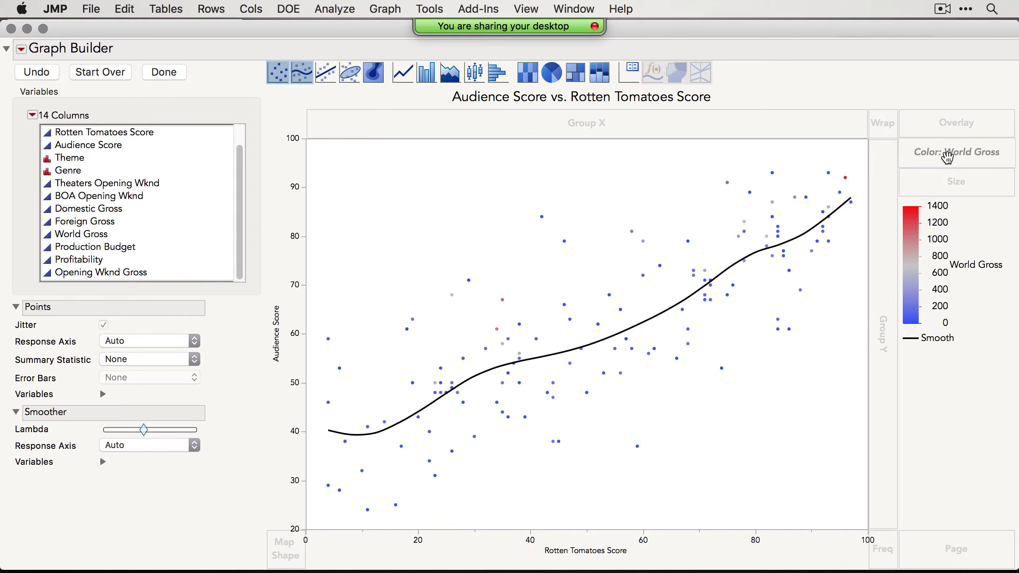
- Set the World Gross color gradient to a Quantile scale type with discrete colors and 3 labels
{"action": "right_click", "coordinate": [912, 265]}
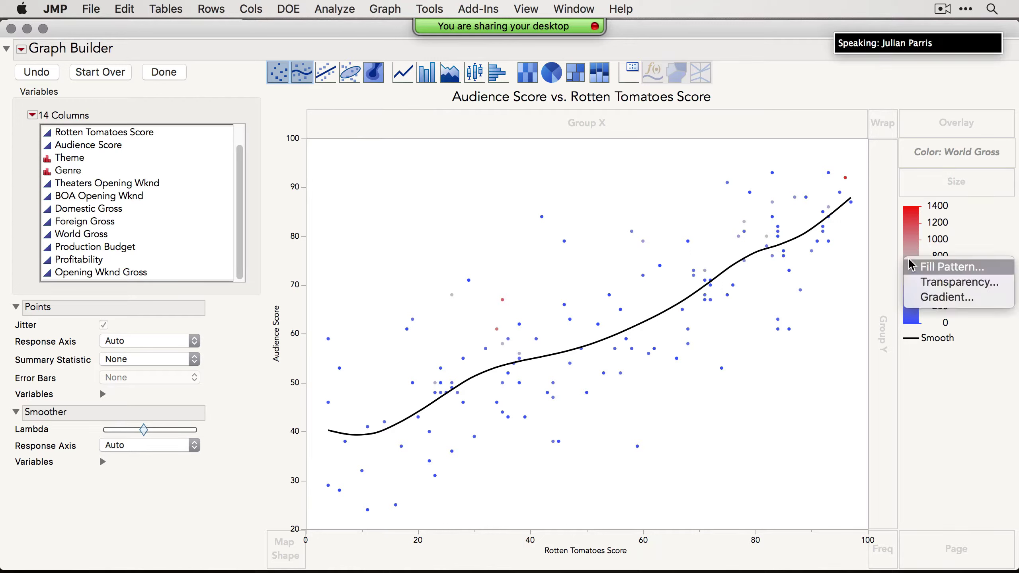
{"action": "left_click", "coordinate": [937, 298]}
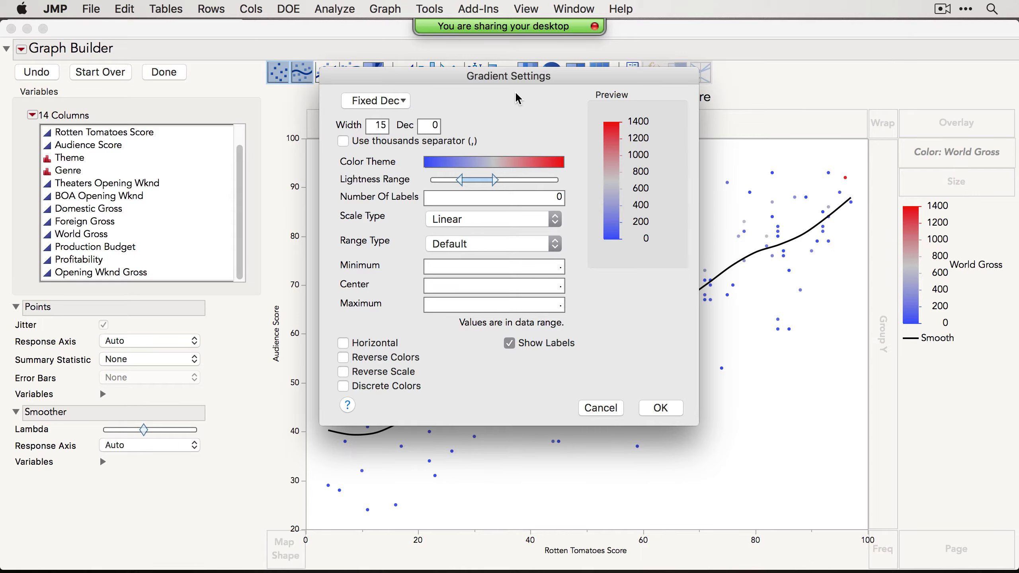
{"action": "left_click_drag", "start_coordinate": [527, 78], "coordinate": [536, 81]}
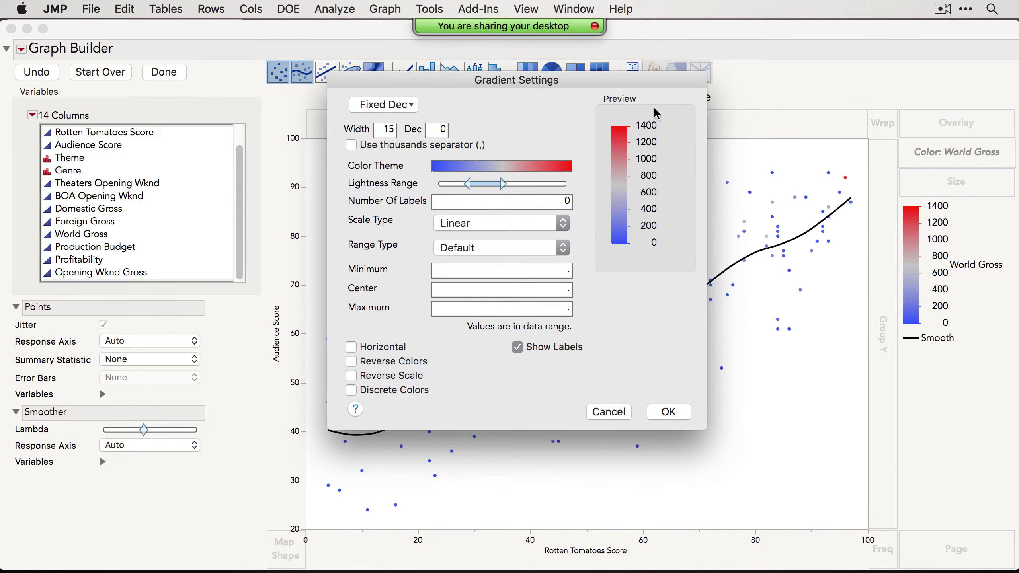
{"action": "left_click_drag", "start_coordinate": [653, 79], "coordinate": [621, 98]}
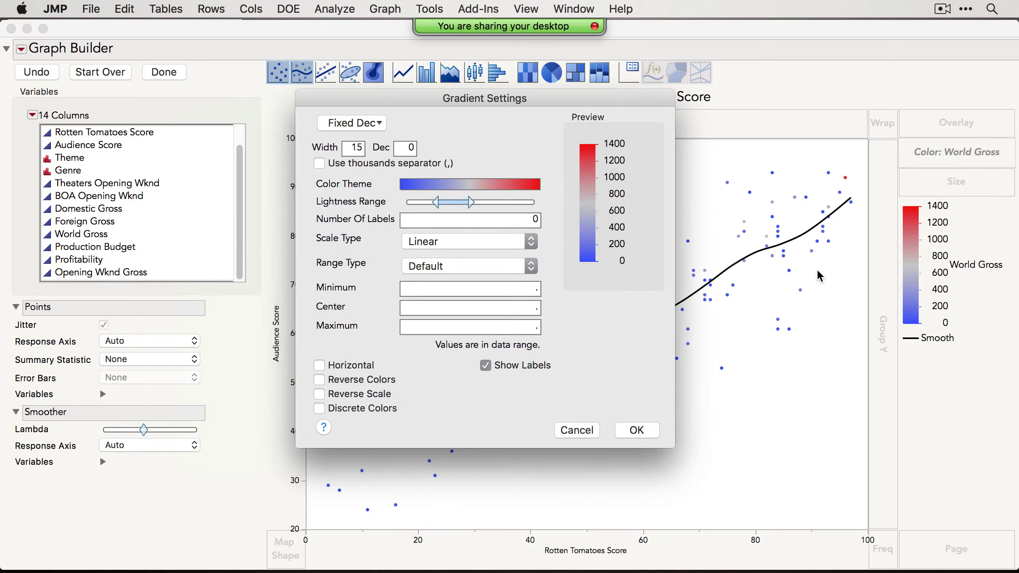
{"action": "left_click", "coordinate": [472, 241]}
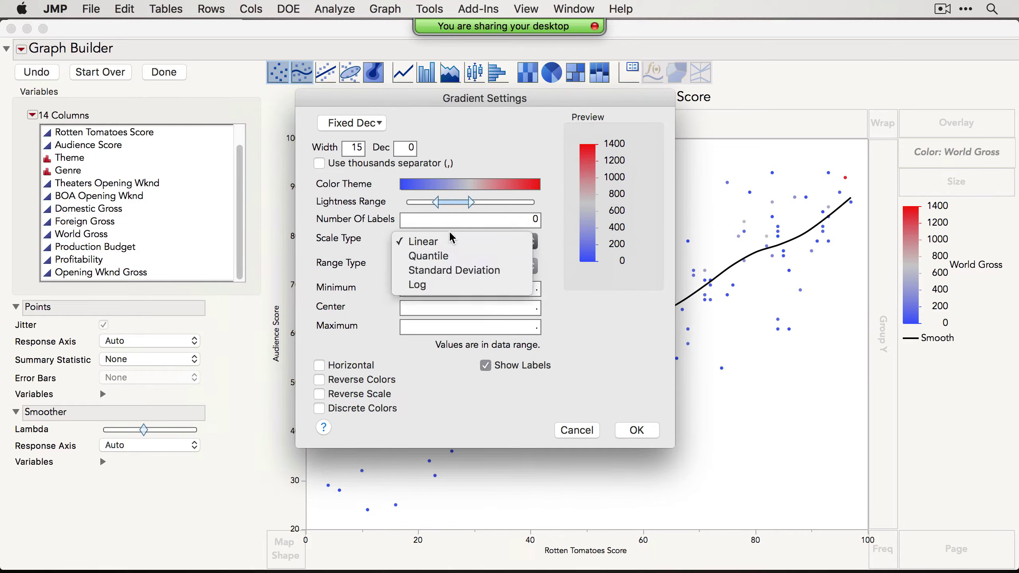
{"action": "left_click", "coordinate": [440, 256]}
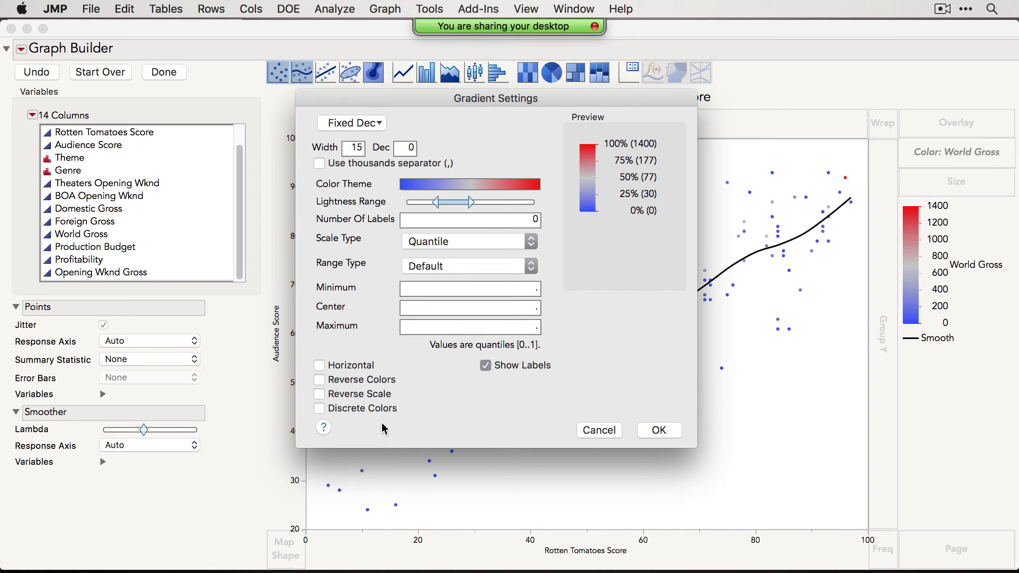
{"action": "left_click", "coordinate": [348, 411]}
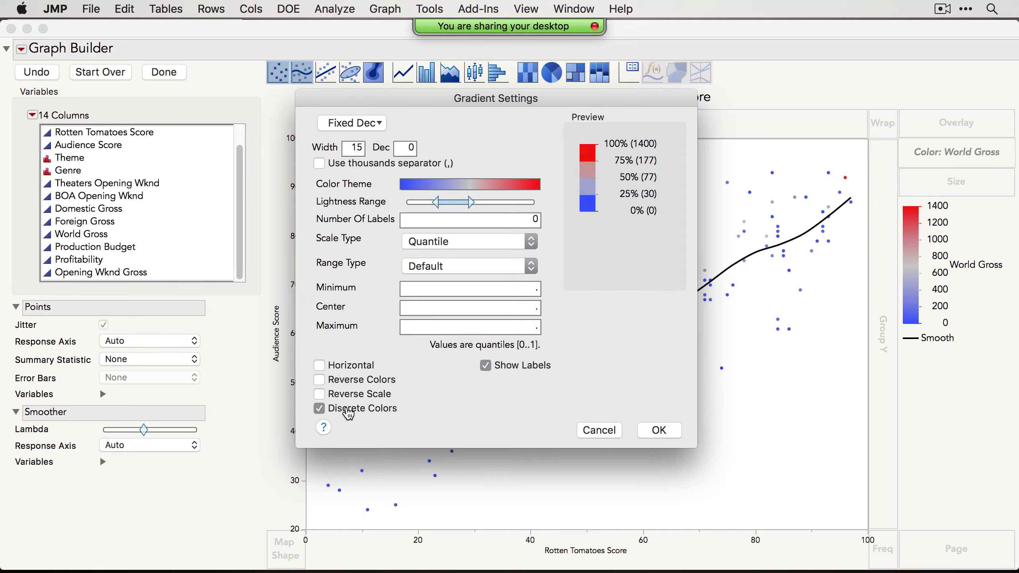
{"action": "left_click", "coordinate": [535, 221]}
{"action": "type", "text": "3"}
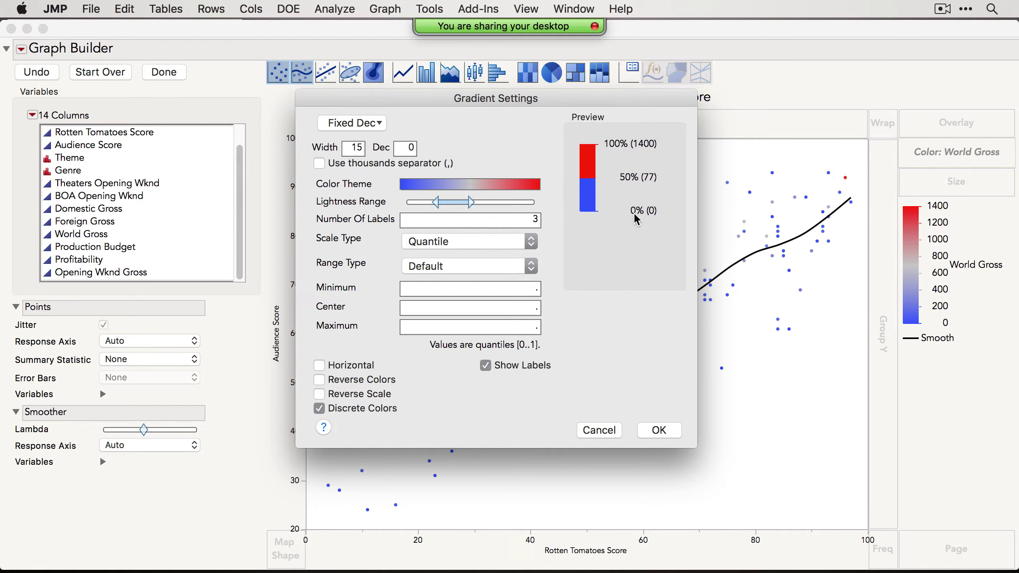
{"action": "left_click", "coordinate": [660, 430]}
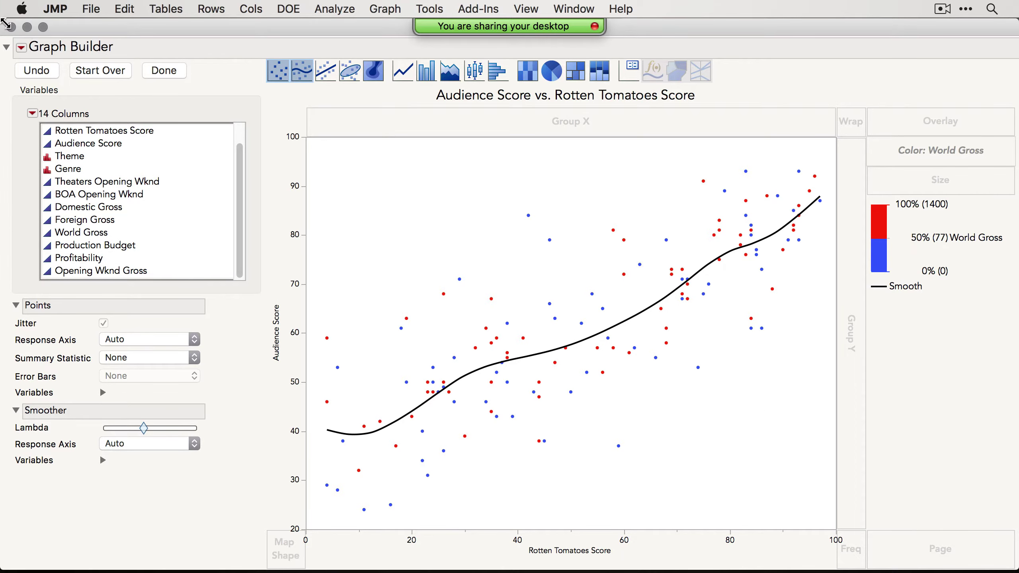
- Narrow the Hollywood Movies Graph Builder window, finish the graph, and minimize it
{"action": "left_click_drag", "start_coordinate": [3, 20], "coordinate": [265, 31]}
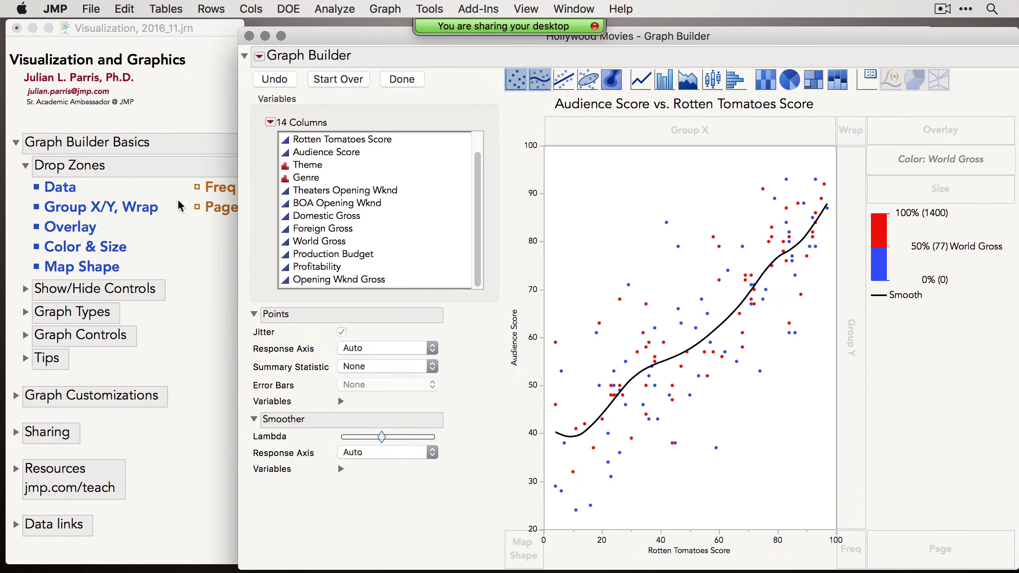
{"action": "left_click", "coordinate": [408, 84]}
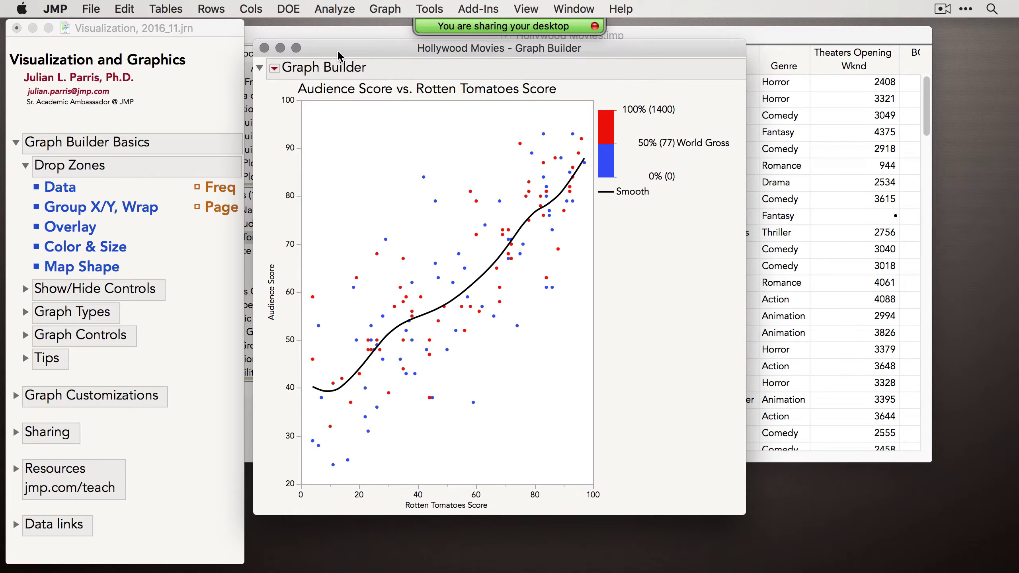
{"action": "left_click", "coordinate": [280, 48]}
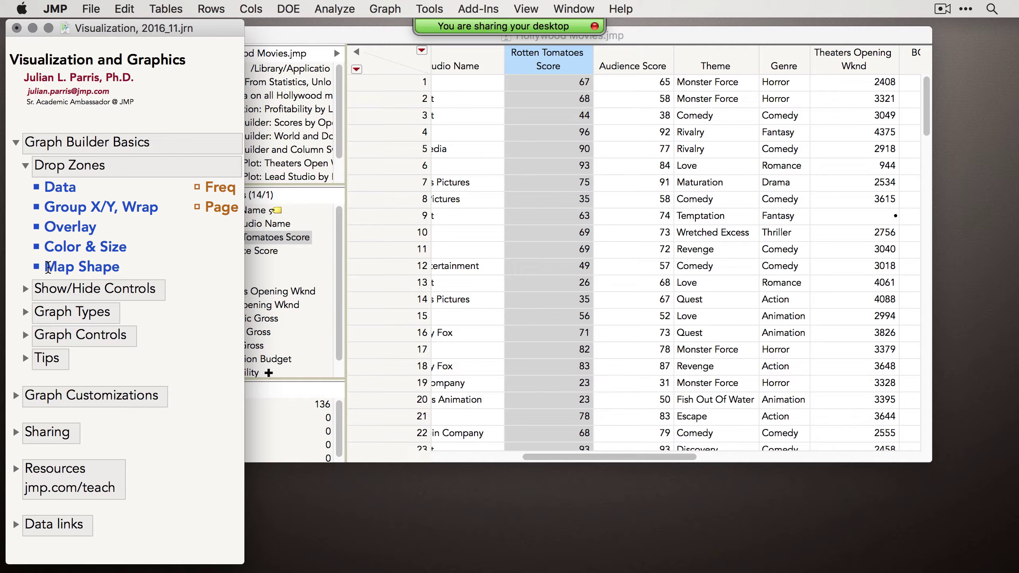
- Open the US Demographics sample data from the journal's data links, and reposition and widen its table window
{"action": "left_click", "coordinate": [16, 524]}
{"action": "scroll", "coordinate": [139, 522], "scroll_direction": "down", "scroll_amount": 2}
{"action": "left_click", "coordinate": [132, 546]}
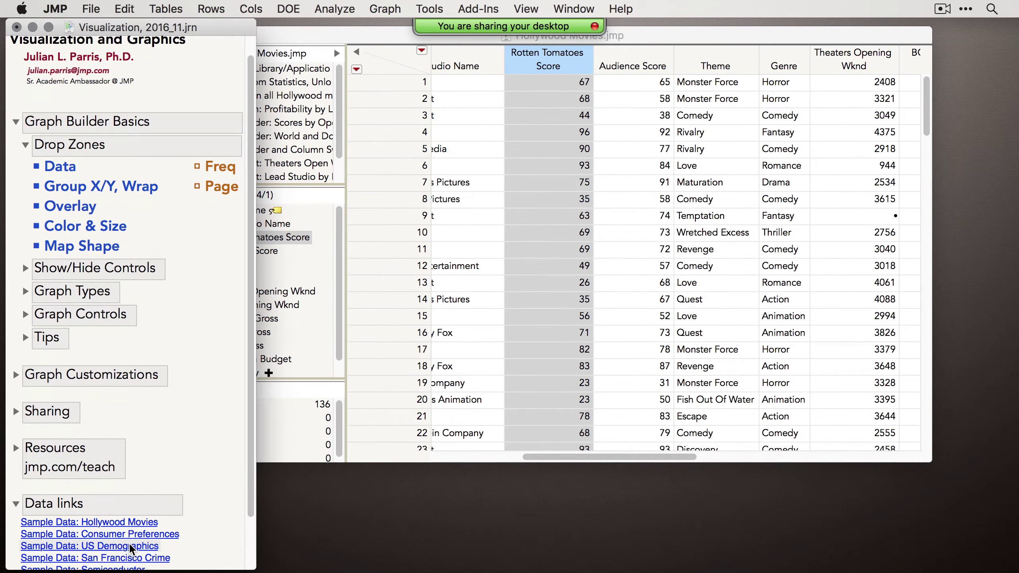
{"action": "left_click_drag", "start_coordinate": [411, 69], "coordinate": [537, 68]}
{"action": "left_click", "coordinate": [513, 82]}
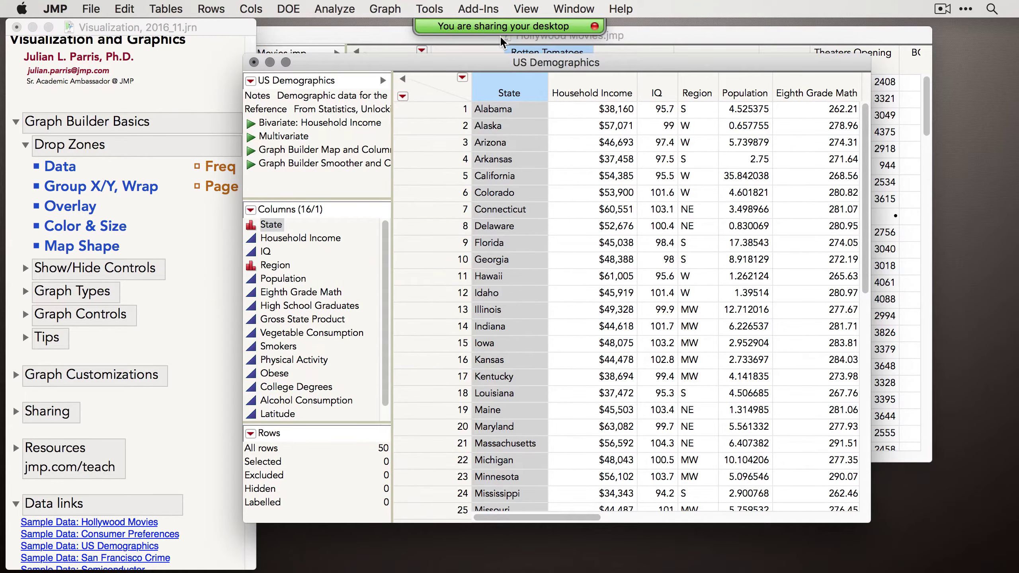
{"action": "left_click_drag", "start_coordinate": [503, 57], "coordinate": [456, 62]}
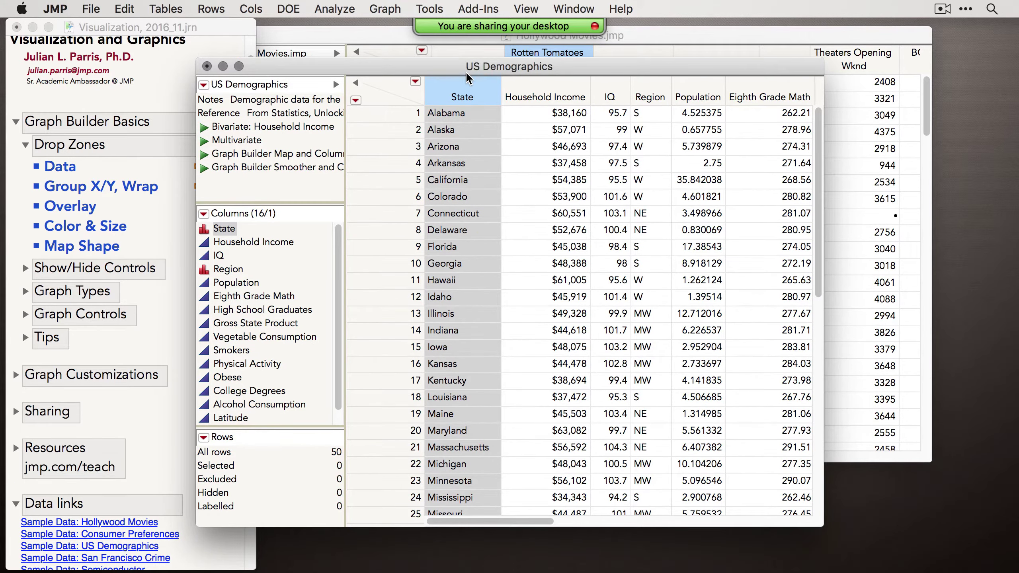
{"action": "left_click_drag", "start_coordinate": [466, 72], "coordinate": [455, 81]}
{"action": "left_click_drag", "start_coordinate": [811, 539], "coordinate": [915, 477]}
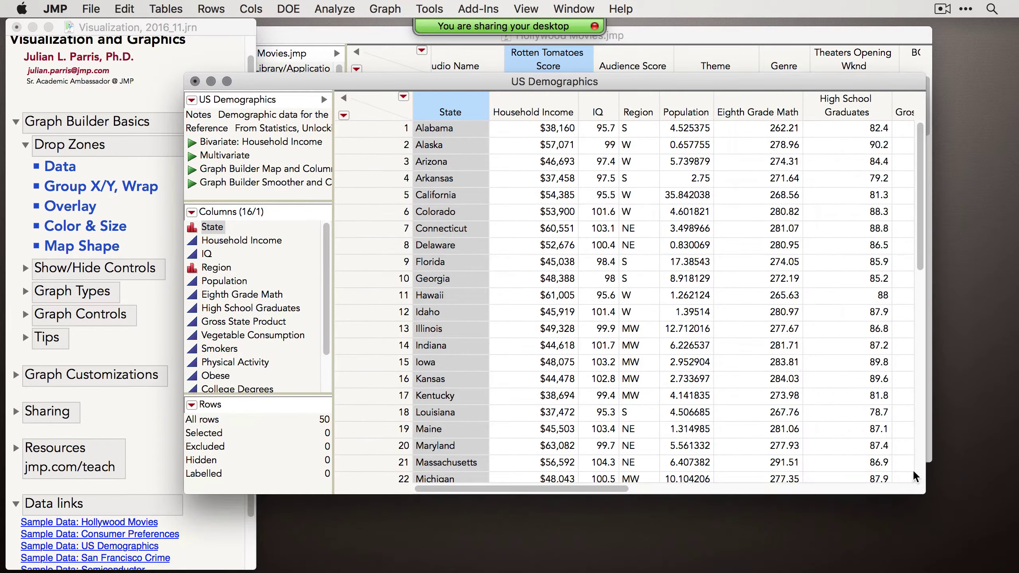
- Start Graph Builder on US Demographics and assign State to the Map Shape zone
{"action": "left_click", "coordinate": [385, 9]}
{"action": "left_click", "coordinate": [393, 26]}
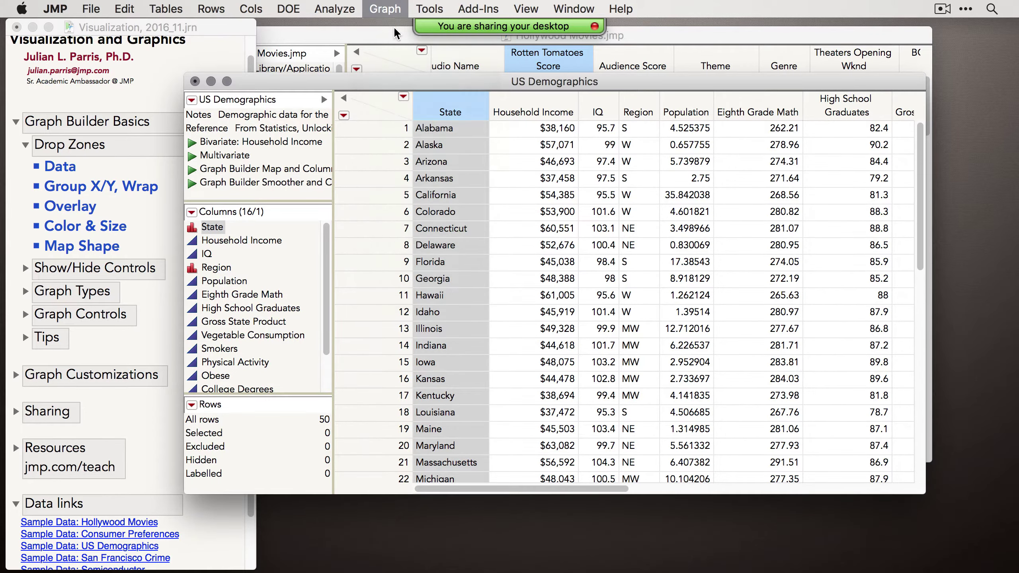
{"action": "left_click_drag", "start_coordinate": [355, 89], "coordinate": [379, 46]}
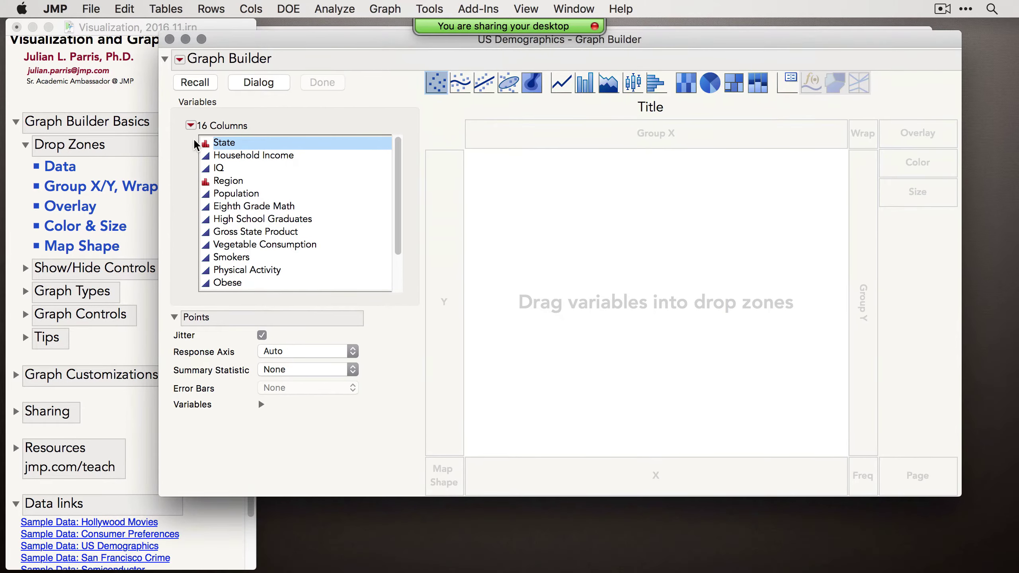
{"action": "left_click_drag", "start_coordinate": [388, 464], "coordinate": [420, 469]}
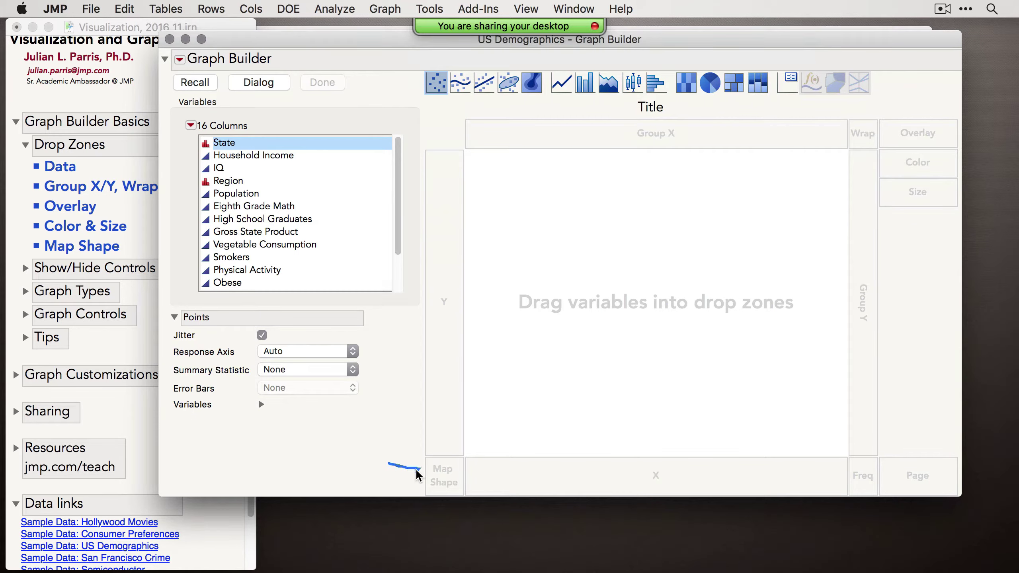
{"action": "left_click", "coordinate": [245, 146]}
{"action": "left_click_drag", "start_coordinate": [245, 147], "coordinate": [445, 478]}
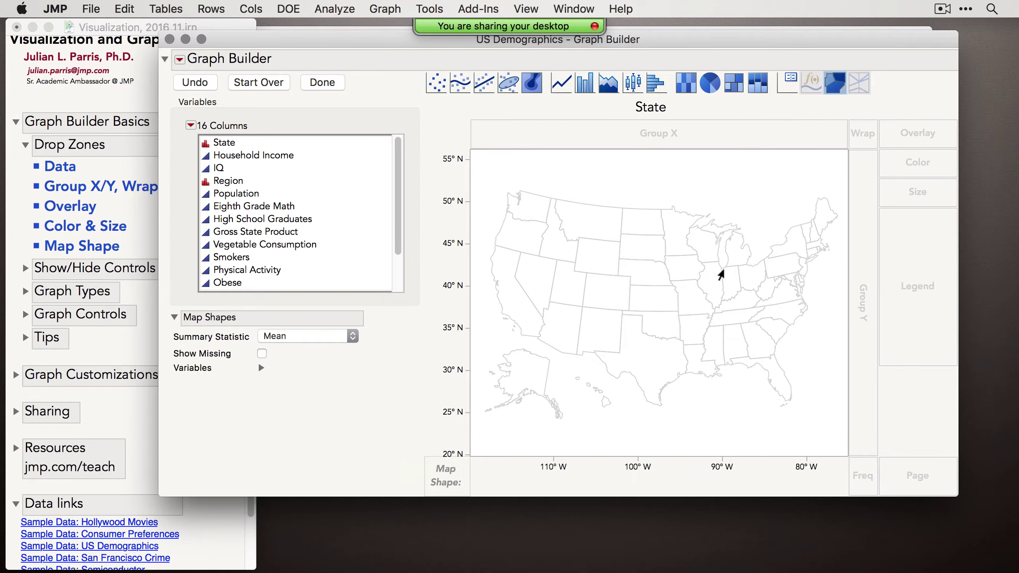
- Color the state map by Smokers, finish the graph, and minimize it
{"action": "left_click_drag", "start_coordinate": [658, 39], "coordinate": [636, 43]}
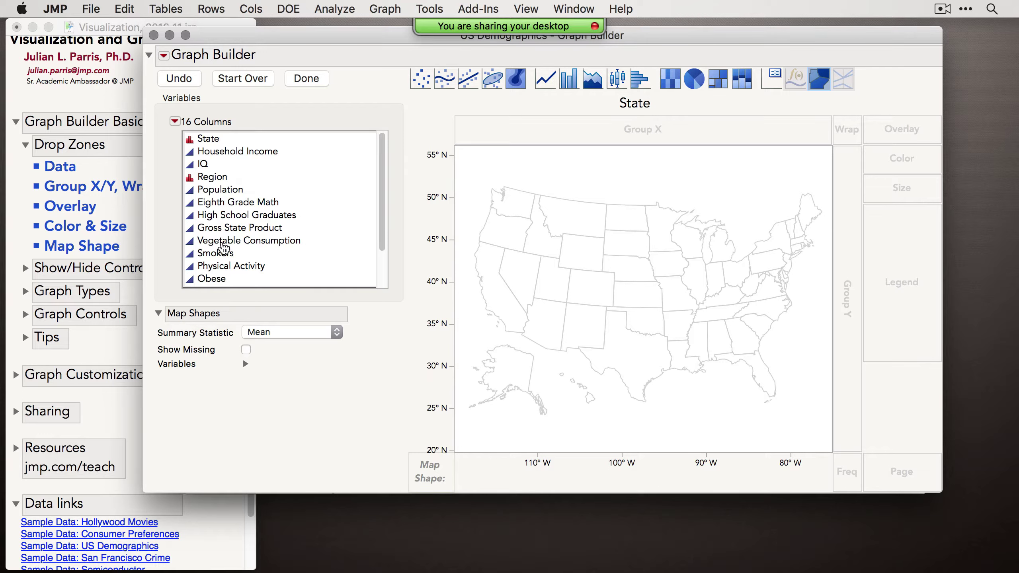
{"action": "left_click", "coordinate": [218, 257]}
{"action": "left_click_drag", "start_coordinate": [217, 256], "coordinate": [631, 284]}
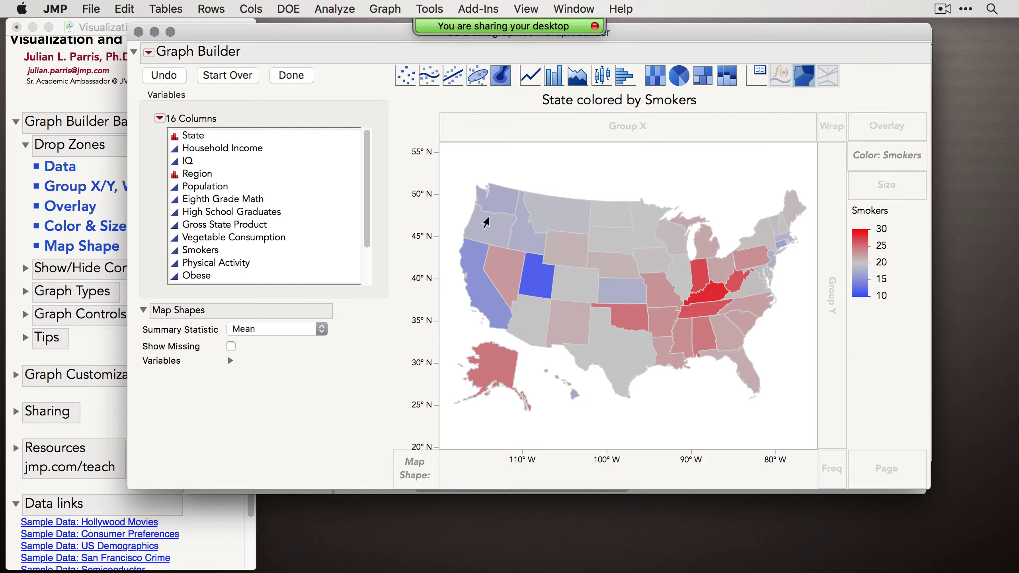
{"action": "left_click", "coordinate": [293, 77]}
{"action": "left_click", "coordinate": [155, 32]}
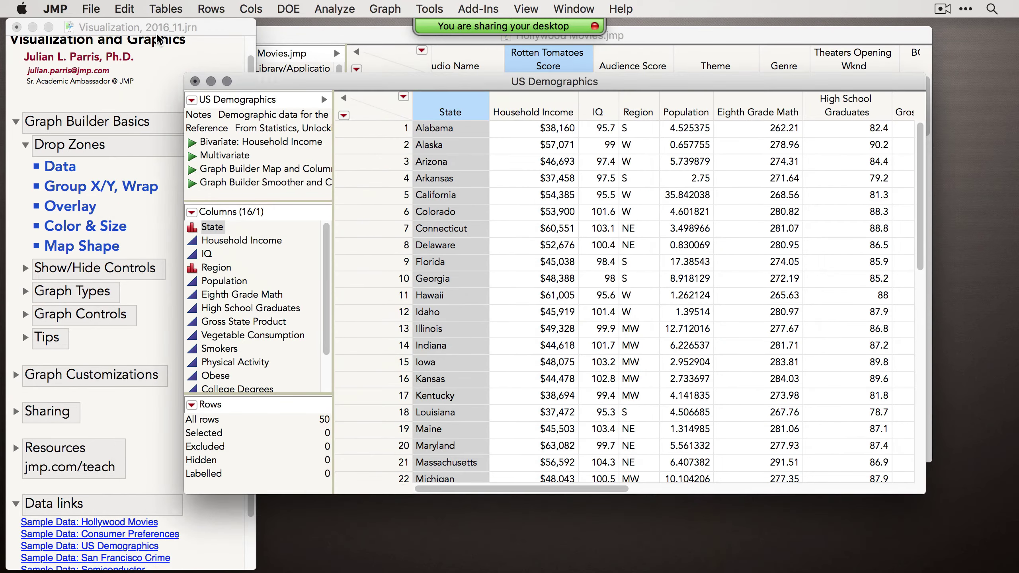
- Start another Graph Builder on US Demographics and position it beside the journal's drop zone list
{"action": "left_click", "coordinate": [387, 10]}
{"action": "left_click", "coordinate": [393, 24]}
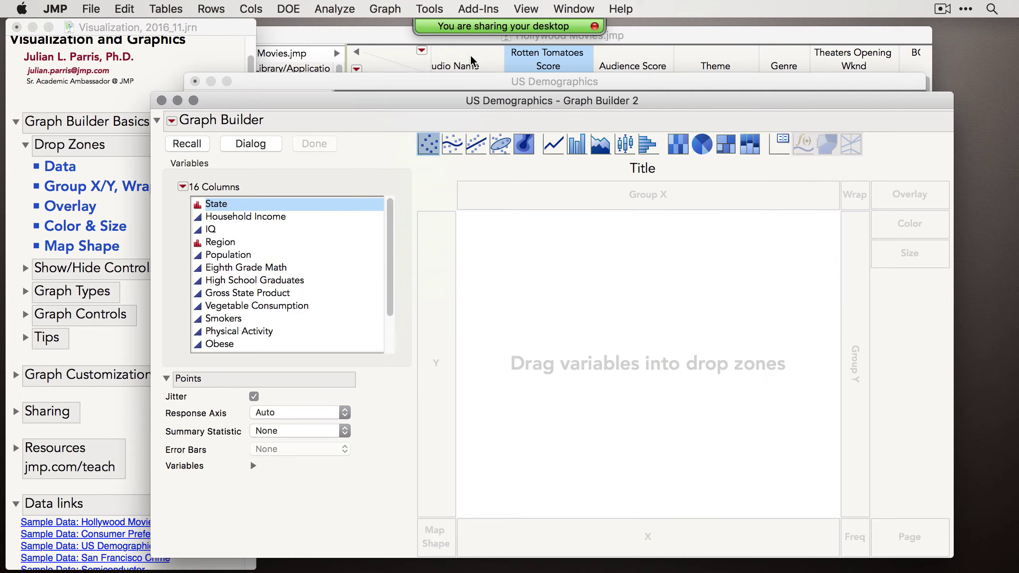
{"action": "left_click", "coordinate": [470, 54]}
{"action": "left_click", "coordinate": [221, 169]}
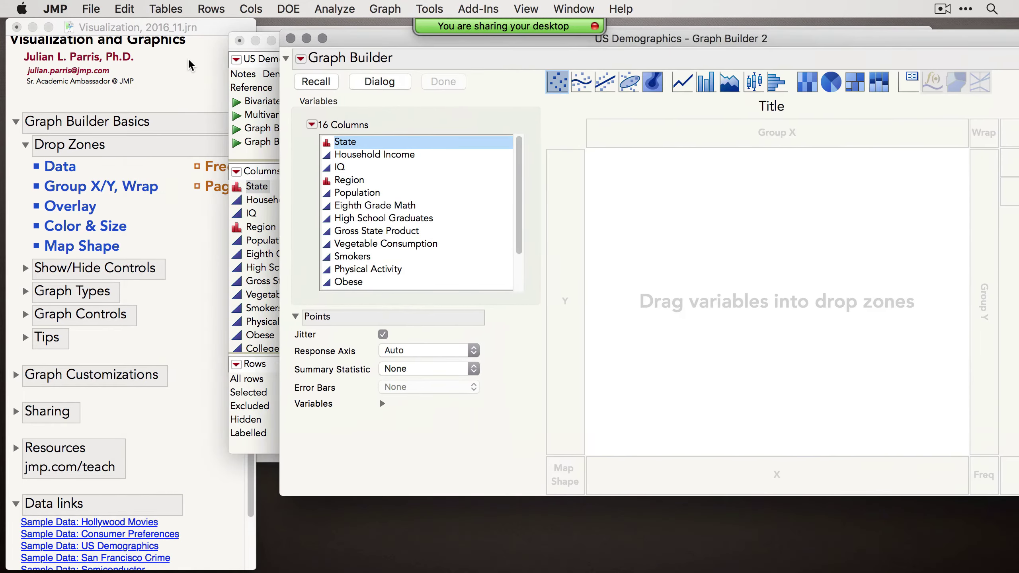
{"action": "left_click", "coordinate": [222, 169]}
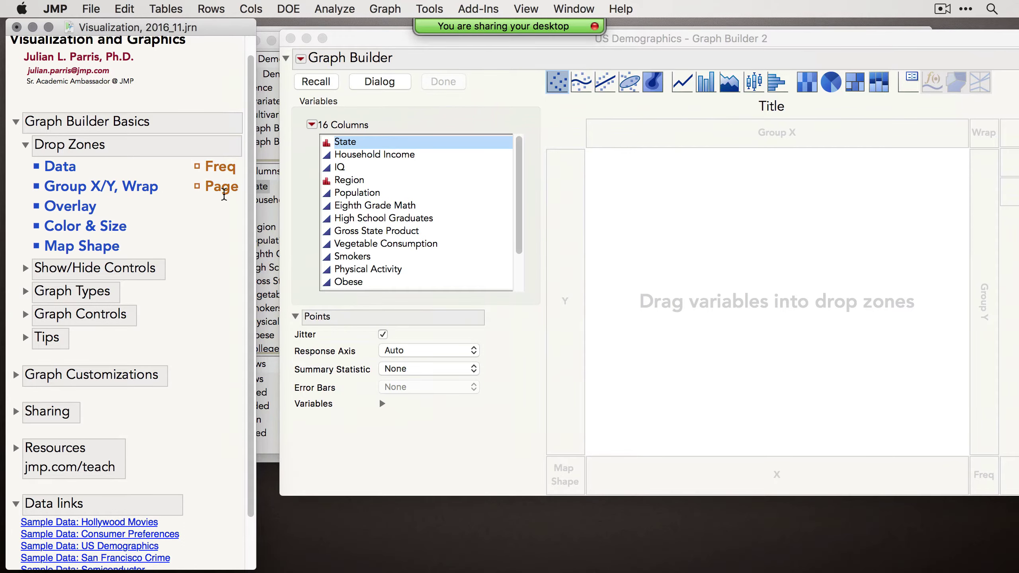
{"action": "left_click_drag", "start_coordinate": [369, 41], "coordinate": [276, 42]}
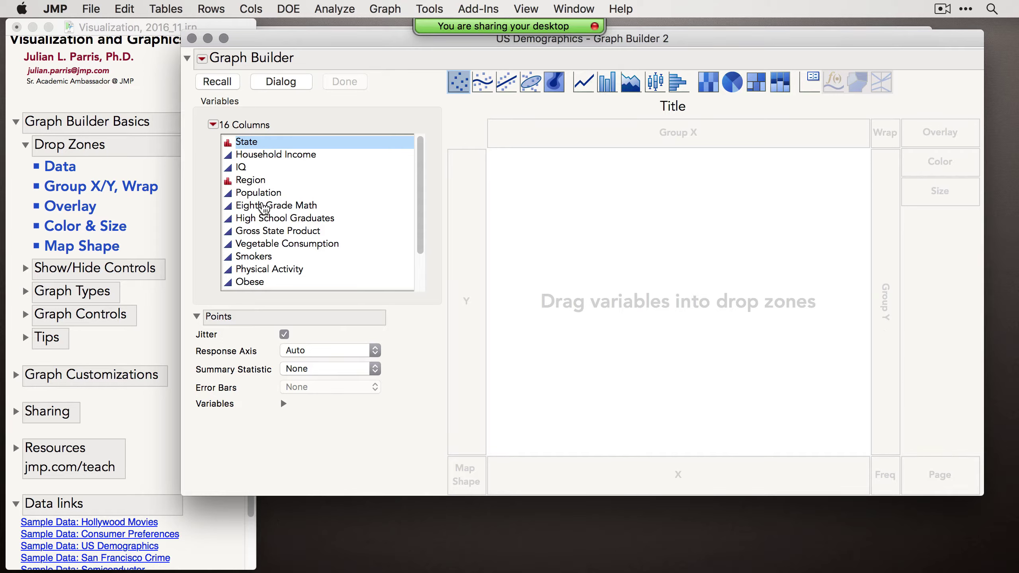
- Plot Eighth Grade Math against High School Graduates and assign Region to the Page zone
{"action": "left_click_drag", "start_coordinate": [278, 207], "coordinate": [681, 293]}
{"action": "left_click", "coordinate": [246, 183]}
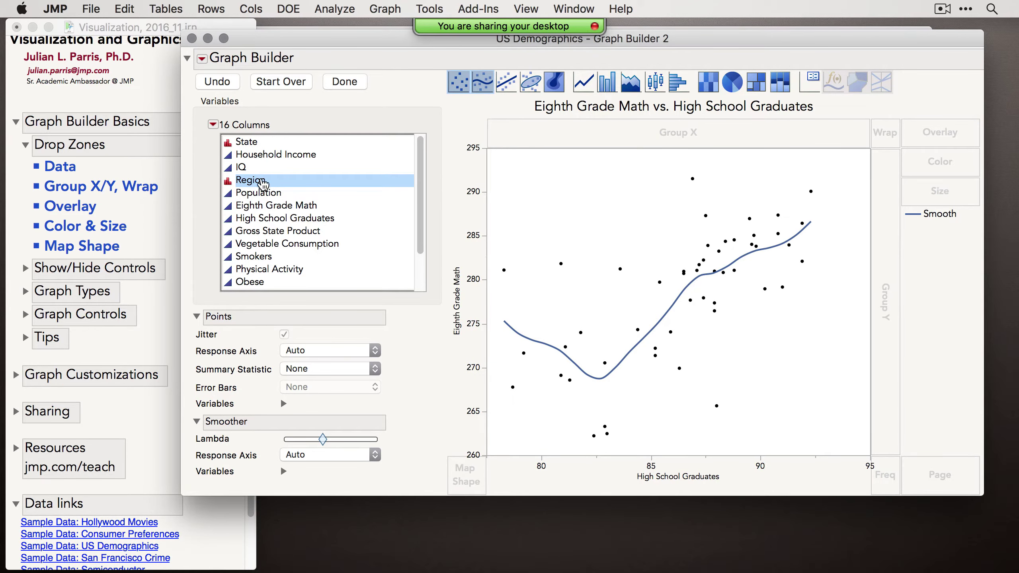
{"action": "left_click_drag", "start_coordinate": [256, 183], "coordinate": [936, 481]}
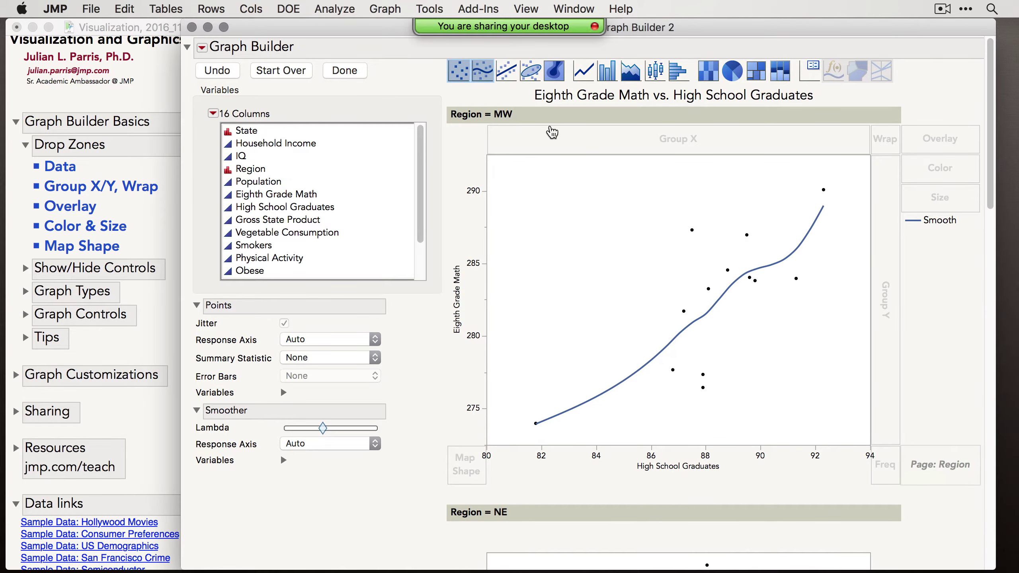
- Review the separate graphs for each Region, finish the graph, and minimize it
{"action": "left_click_drag", "start_coordinate": [986, 115], "coordinate": [987, 516]}
{"action": "scroll", "coordinate": [973, 492], "scroll_direction": "up", "scroll_amount": 20}
{"action": "left_click", "coordinate": [338, 78]}
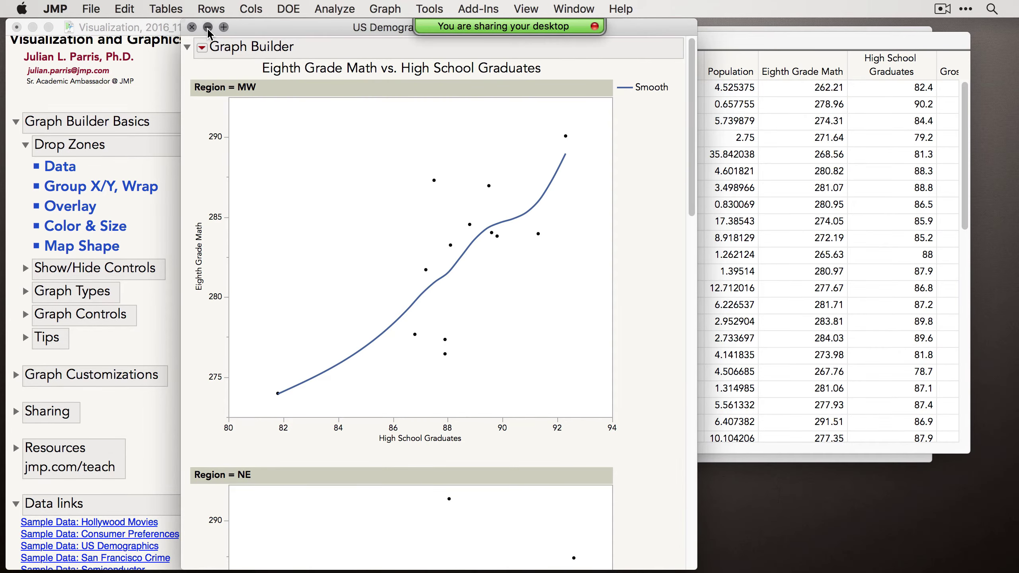
{"action": "left_click", "coordinate": [208, 27]}
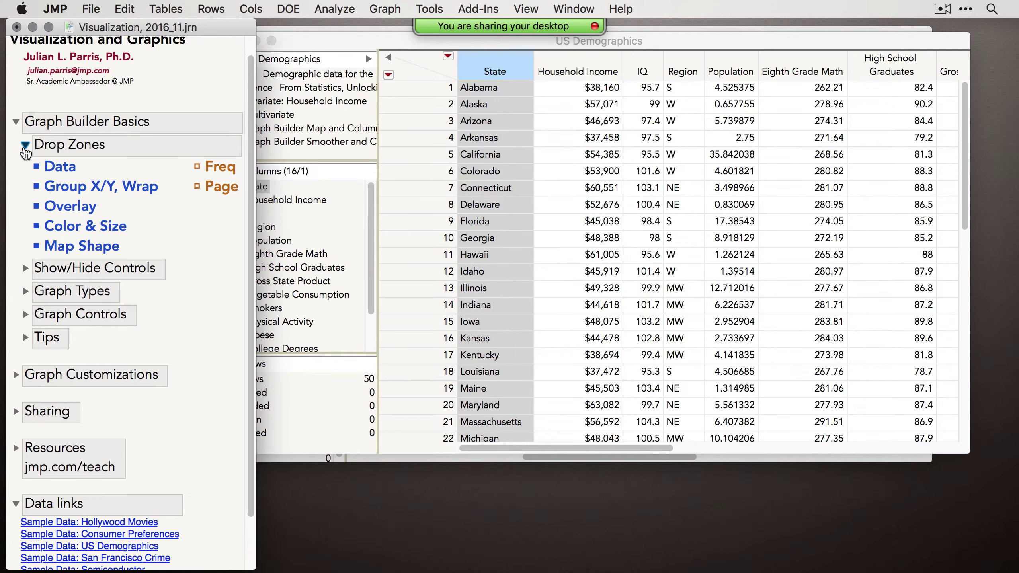
- Collapse the journal's Drop Zones section and plot Eighth Grade Math against High School Graduates in a new Graph Builder
{"action": "left_click", "coordinate": [25, 147]}
{"action": "left_click", "coordinate": [386, 8]}
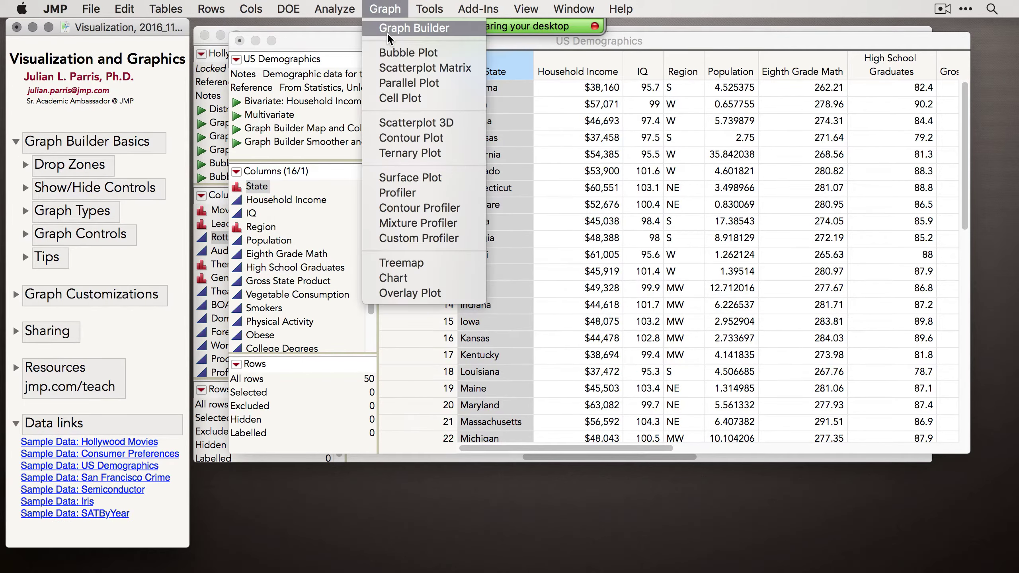
{"action": "left_click", "coordinate": [388, 35]}
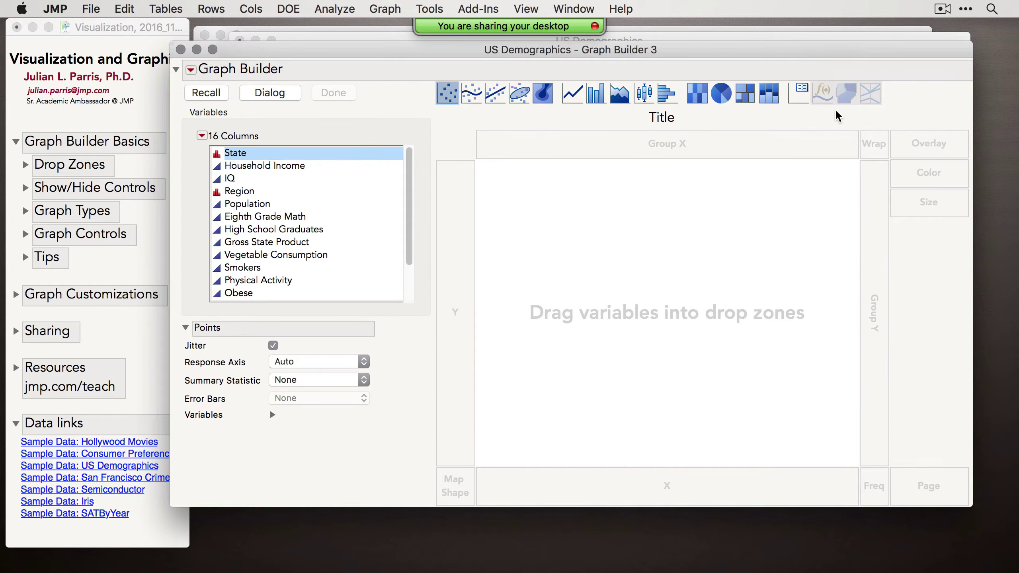
{"action": "left_click", "coordinate": [270, 216]}
{"action": "left_click", "coordinate": [273, 230], "text": "shift"}
{"action": "left_click_drag", "start_coordinate": [273, 229], "coordinate": [668, 291]}
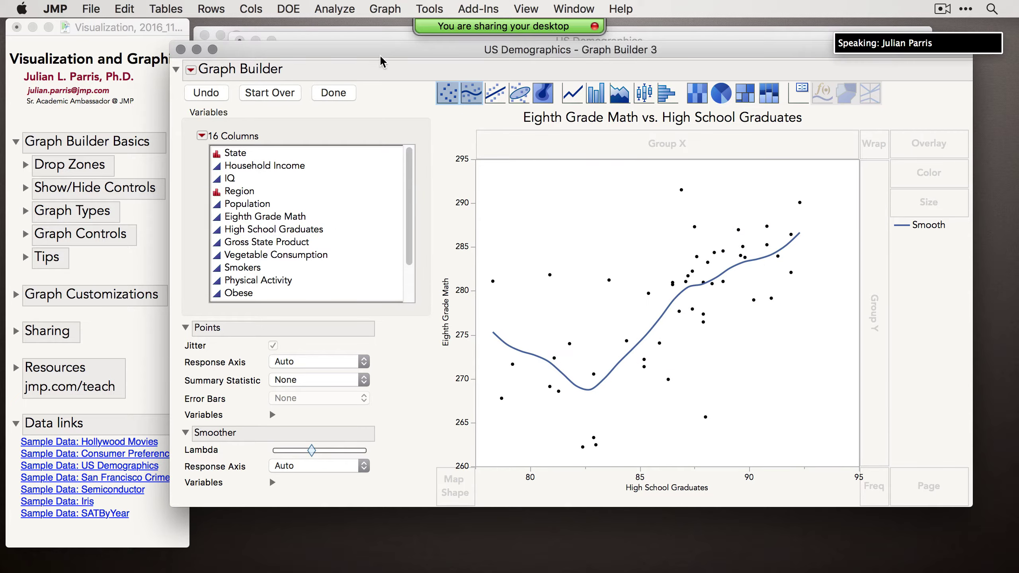
- Move the Graph Builder window clear of the journal and expand the journal's Show/Hide Controls section
{"action": "left_click_drag", "start_coordinate": [381, 60], "coordinate": [418, 50]}
{"action": "left_click", "coordinate": [25, 188]}
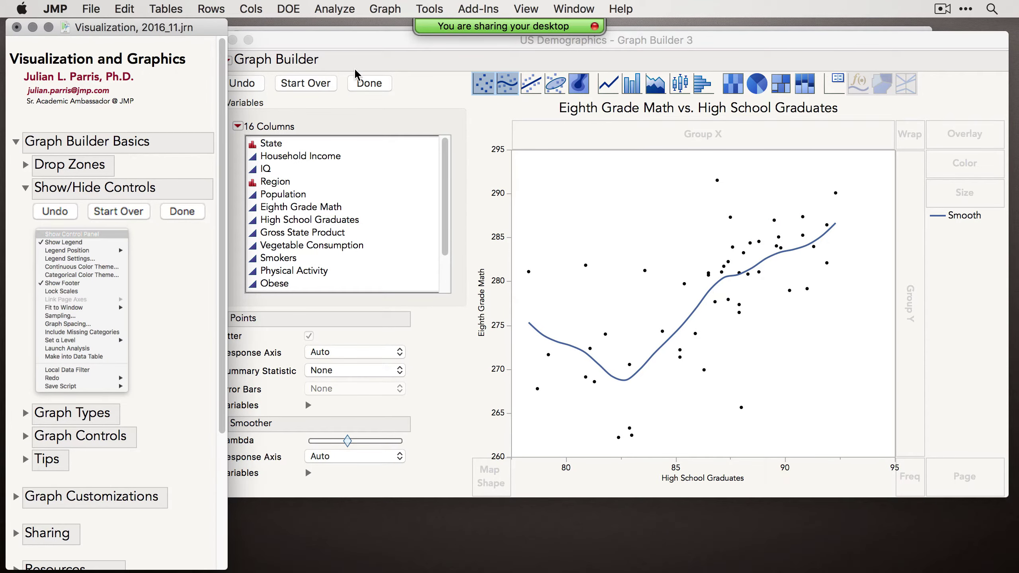
- Finish the Eighth Grade Math vs. High School Graduates graph and move its window clear of the journal
{"action": "left_click", "coordinate": [352, 43]}
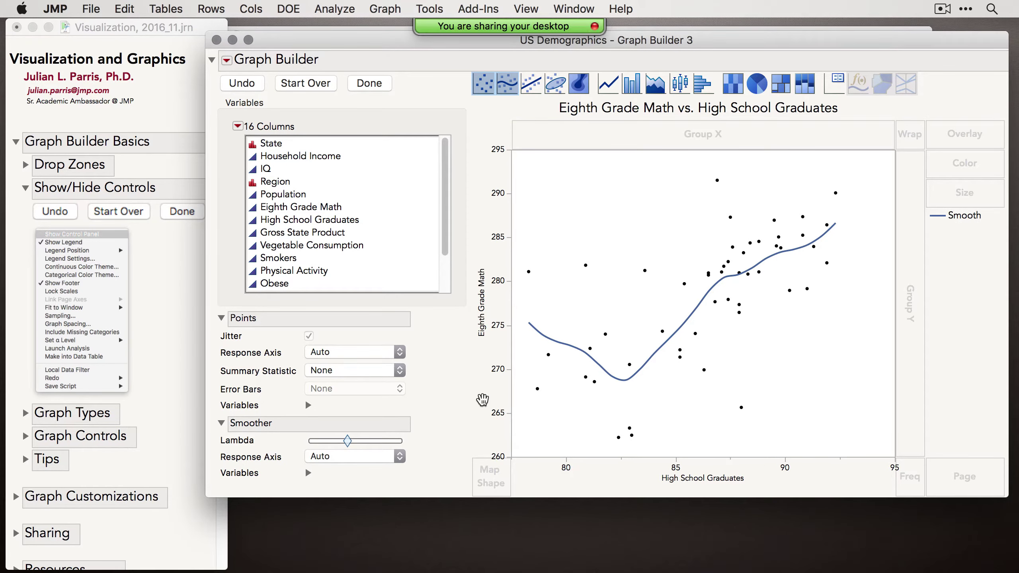
{"action": "left_click_drag", "start_coordinate": [631, 40], "coordinate": [610, 49]}
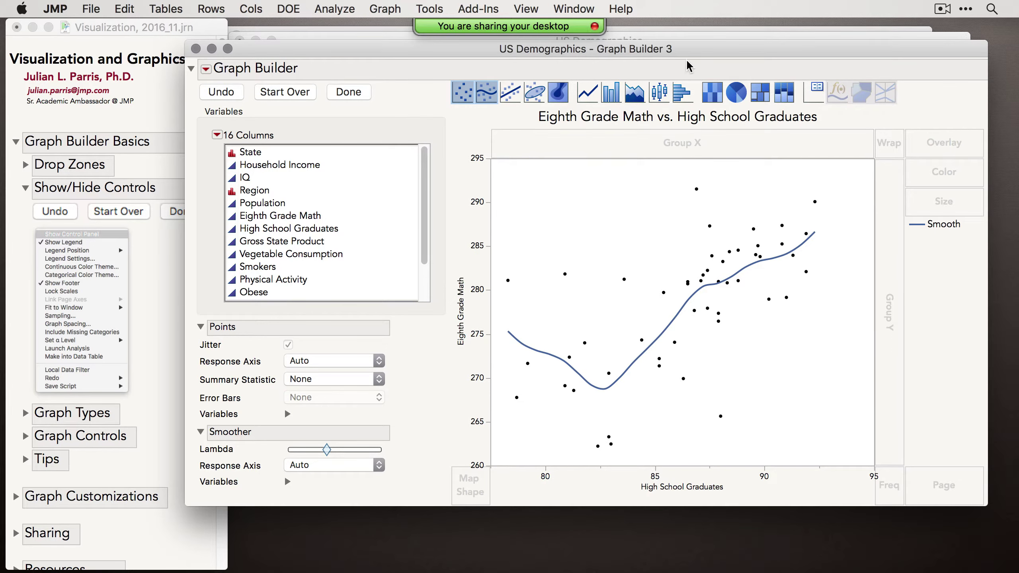
{"action": "left_click_drag", "start_coordinate": [662, 44], "coordinate": [668, 47]}
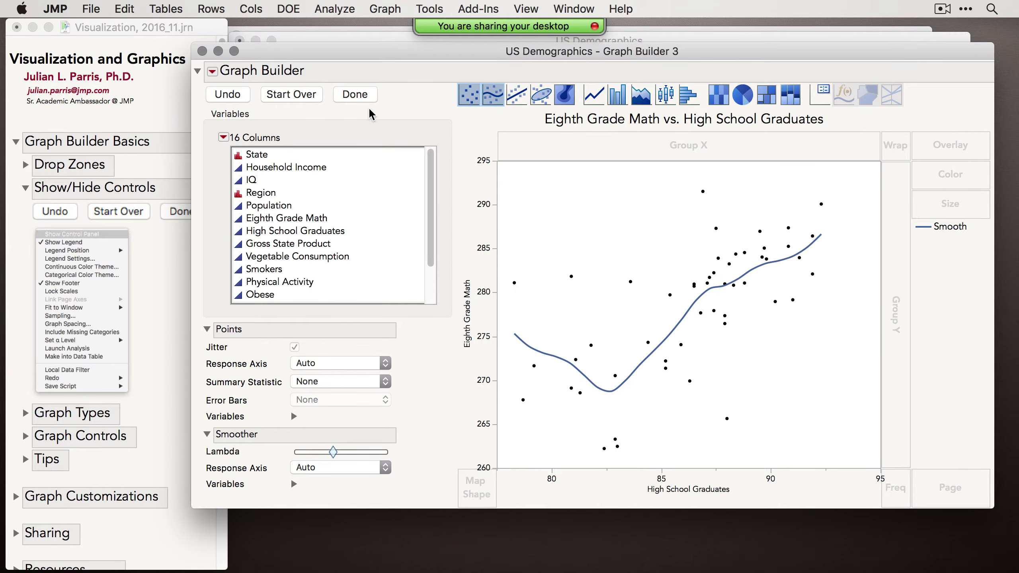
{"action": "left_click", "coordinate": [357, 95]}
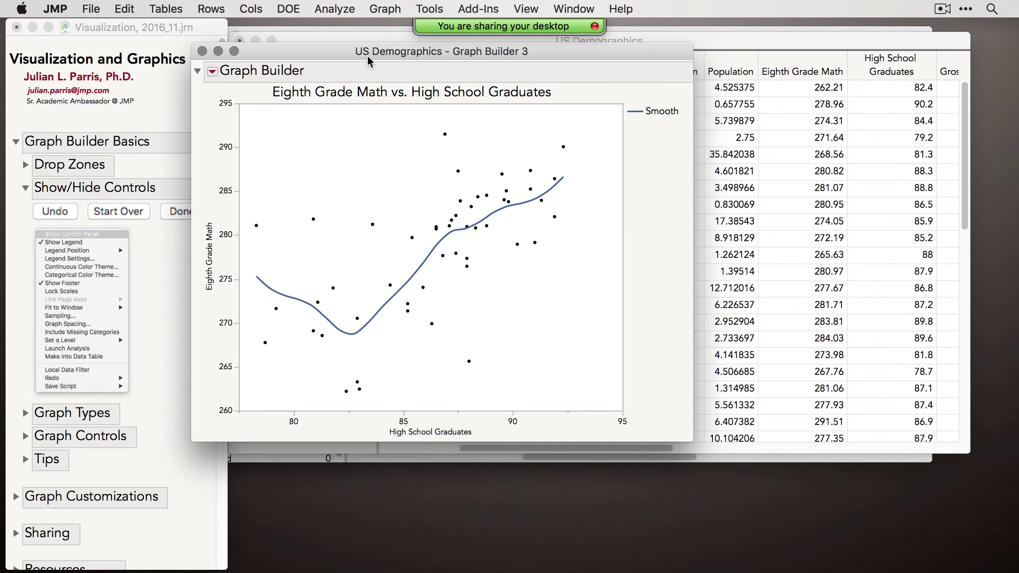
{"action": "left_click_drag", "start_coordinate": [369, 60], "coordinate": [420, 68]}
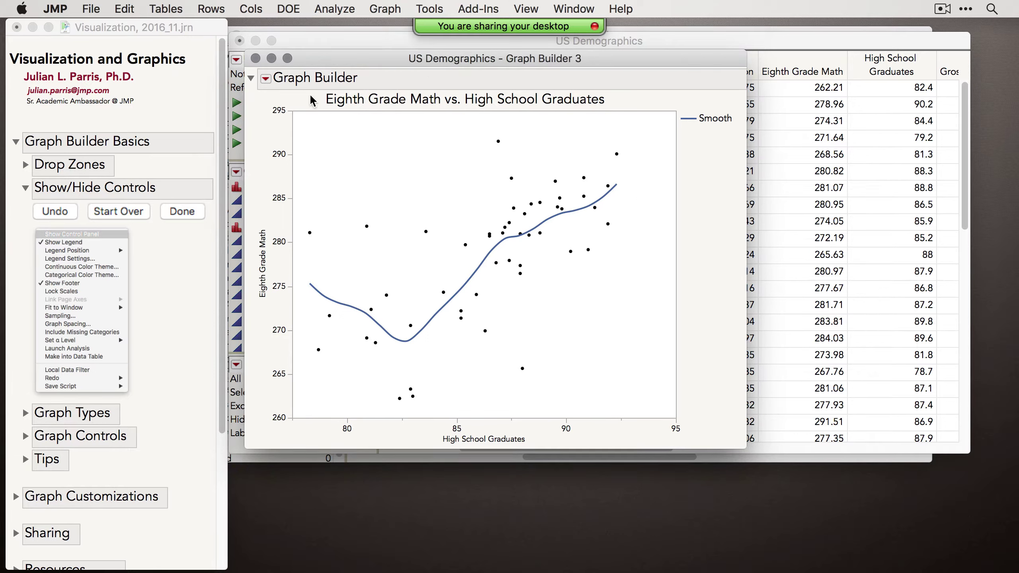
- Set the legend position of the Eighth Grade Math vs. High School Graduates graph to Inside Left
{"action": "left_click", "coordinate": [265, 80]}
{"action": "mouse_move", "coordinate": [381, 120]}
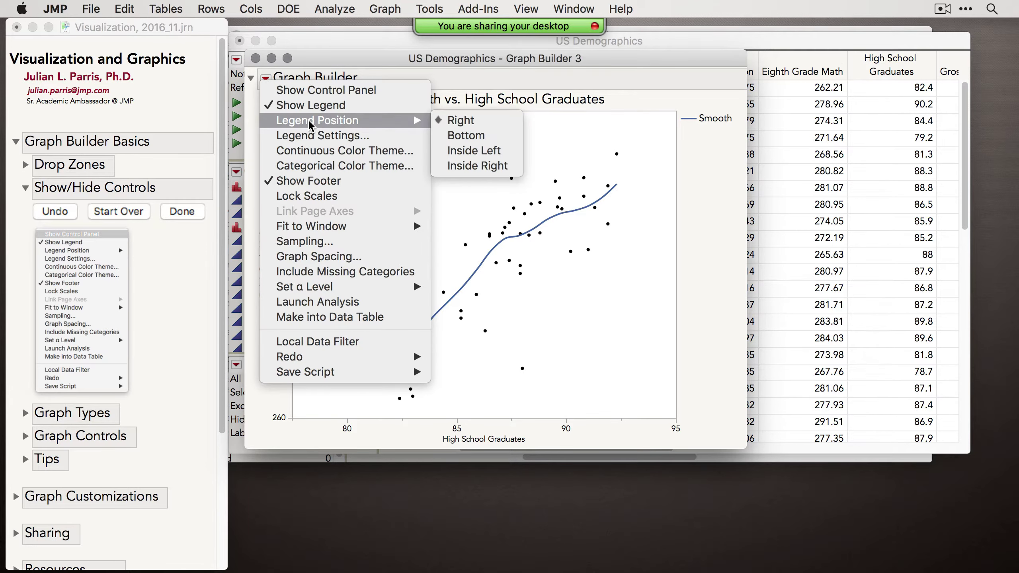
{"action": "left_click", "coordinate": [480, 154]}
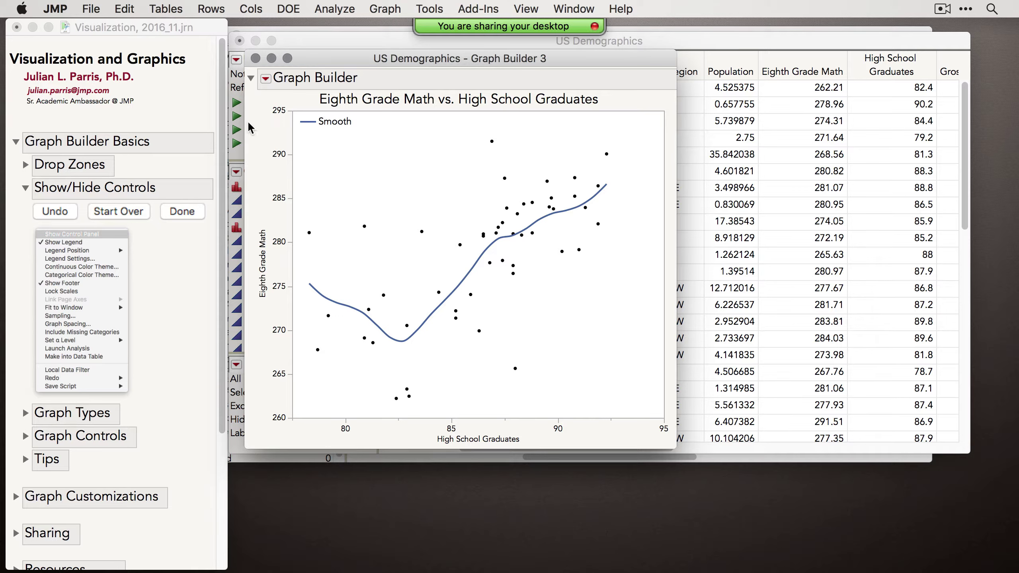
- Show the graph's control panel again, finish the graph once more, and minimize its window
{"action": "left_click", "coordinate": [266, 80]}
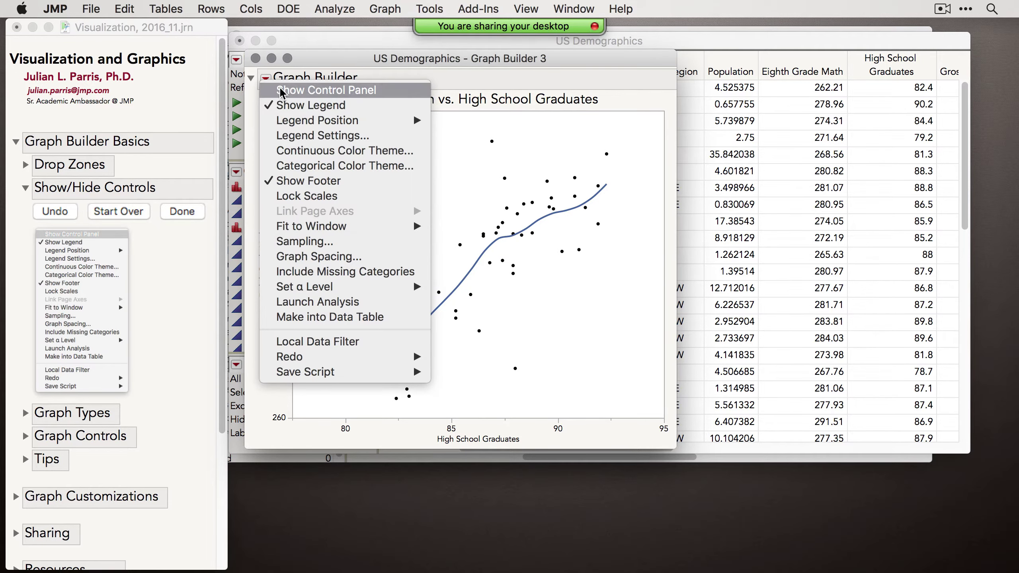
{"action": "left_click", "coordinate": [310, 91]}
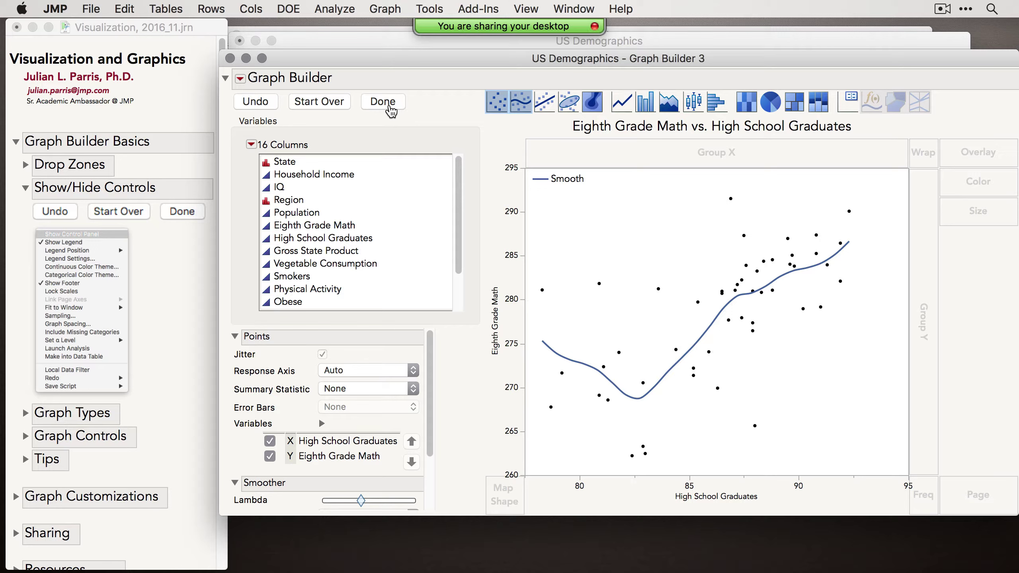
{"action": "left_click", "coordinate": [388, 114]}
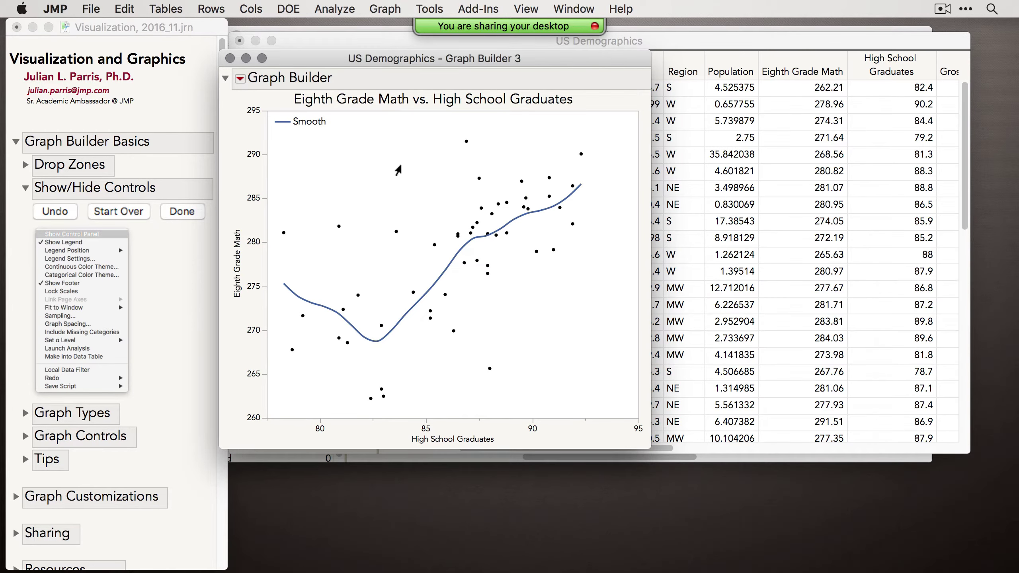
{"action": "left_click", "coordinate": [246, 58]}
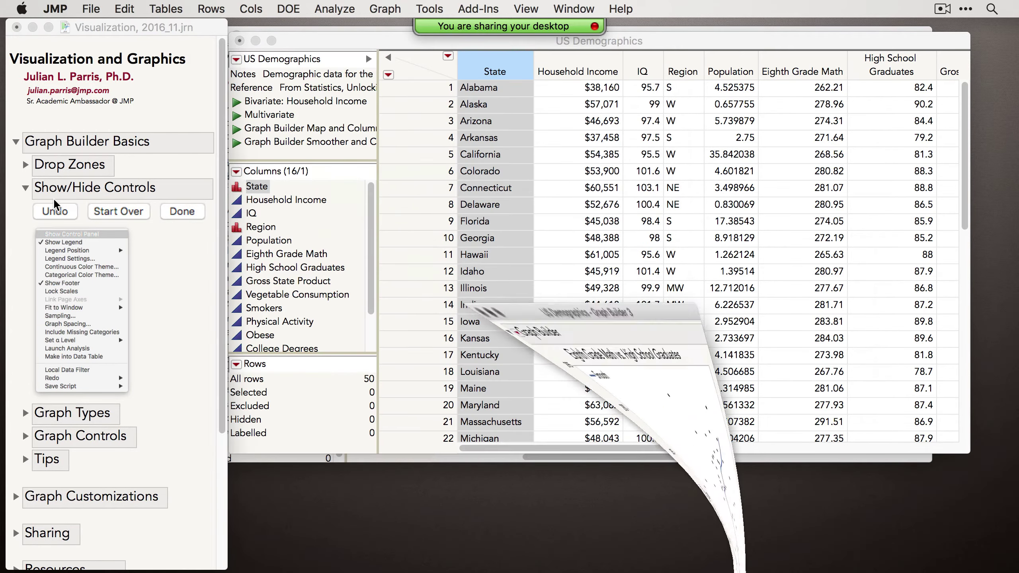
- Collapse the journal's Show/Hide Controls section and expand Graph Types with its Elements subsection
{"action": "left_click", "coordinate": [25, 188]}
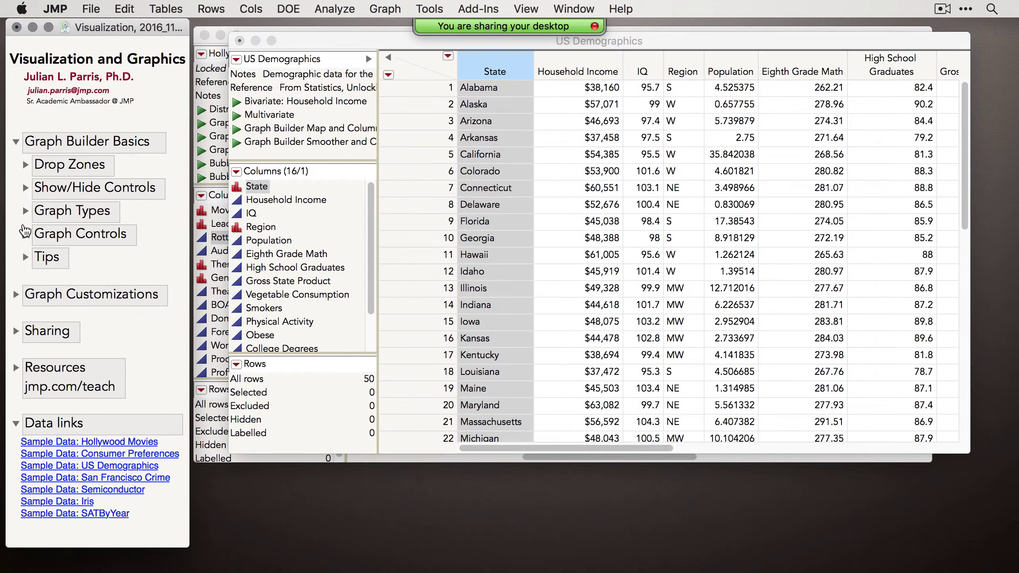
{"action": "left_click", "coordinate": [25, 211]}
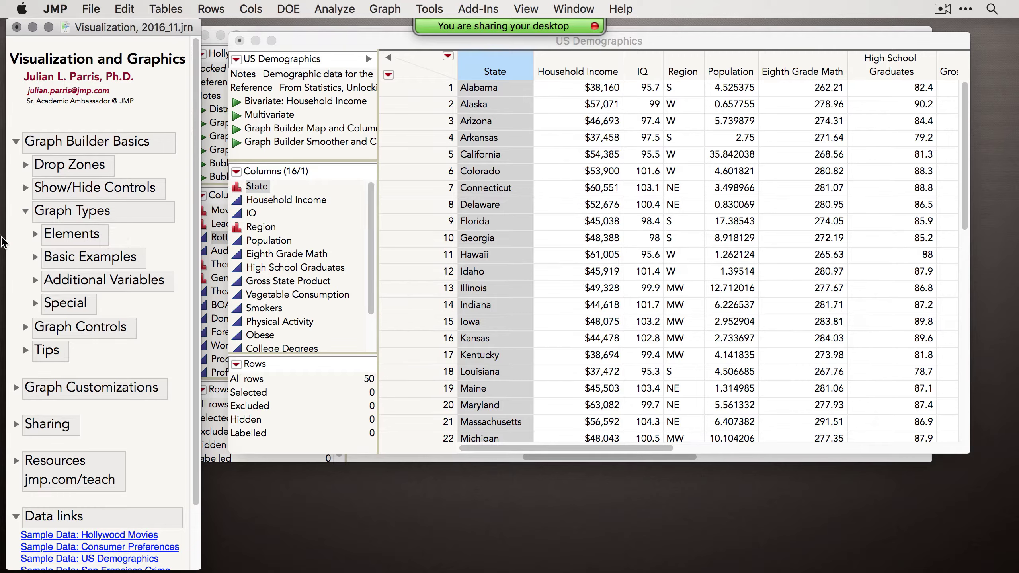
{"action": "left_click", "coordinate": [35, 234]}
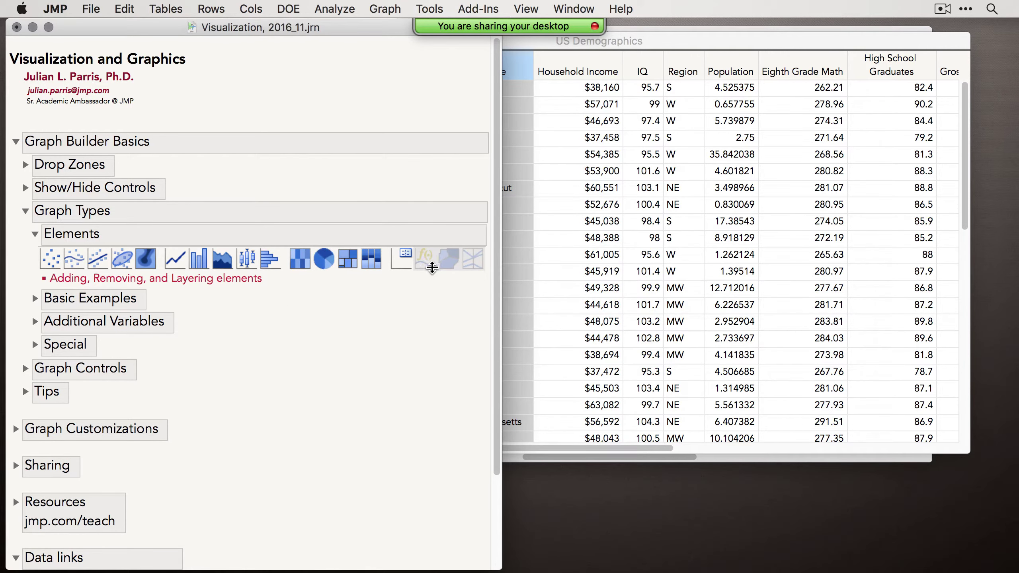
- Open a new Graph Builder for US Demographics and reposition its window over the data table beside the journal outline
{"action": "left_click", "coordinate": [379, 14]}
{"action": "left_click", "coordinate": [382, 24]}
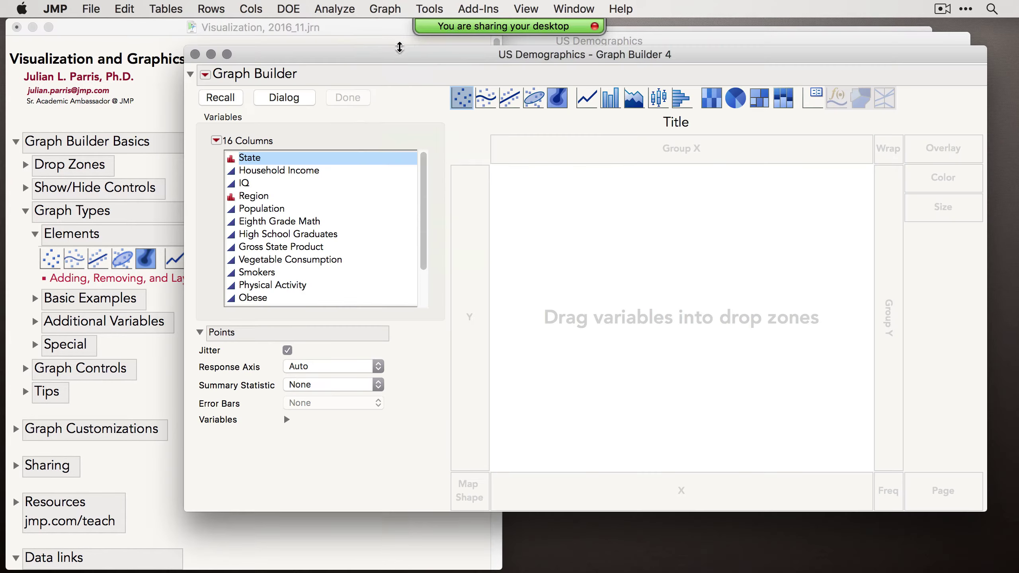
{"action": "left_click_drag", "start_coordinate": [403, 59], "coordinate": [432, 55]}
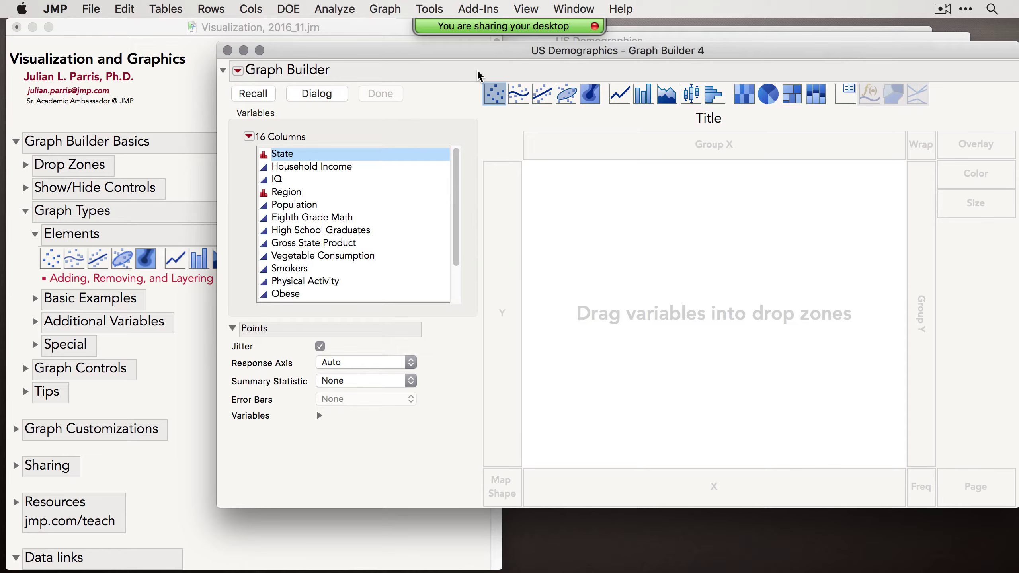
{"action": "left_click_drag", "start_coordinate": [468, 53], "coordinate": [465, 51]}
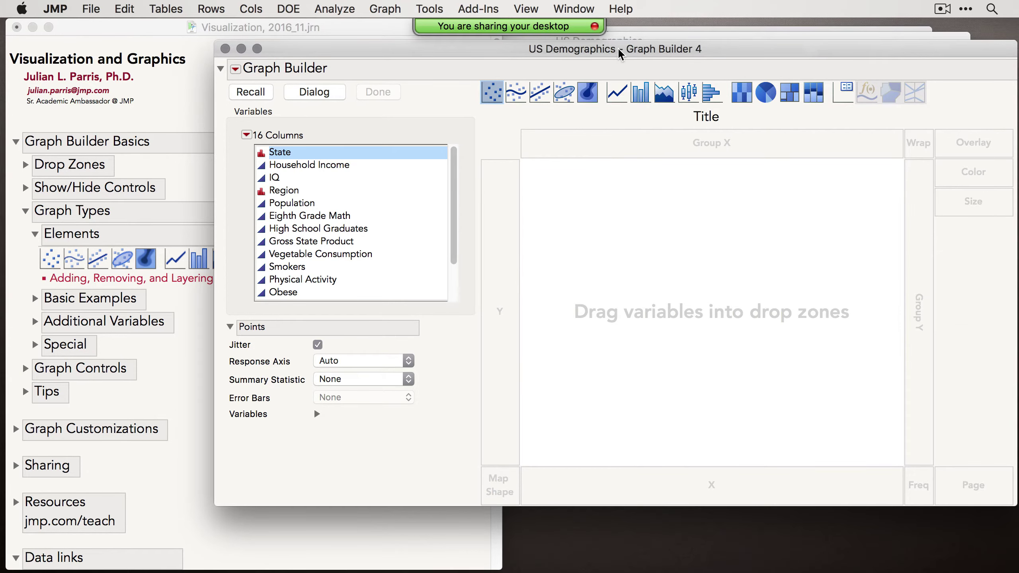
{"action": "left_click_drag", "start_coordinate": [620, 54], "coordinate": [623, 73]}
- Examine the modeling type choices for the Region column in the US Demographics data table and return to the empty Graph Builder
{"action": "key", "text": "super+grave"}
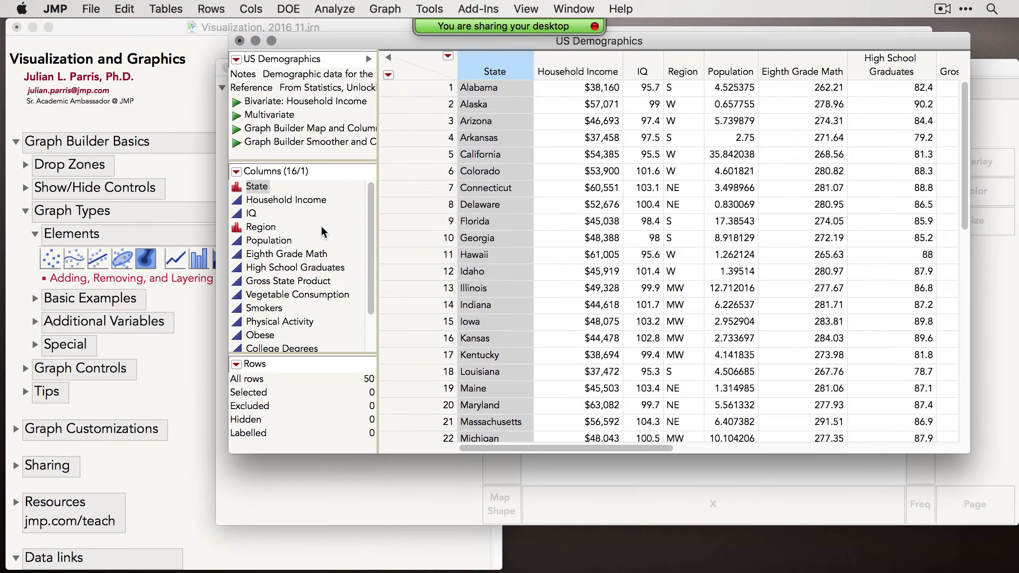
{"action": "left_click", "coordinate": [237, 227]}
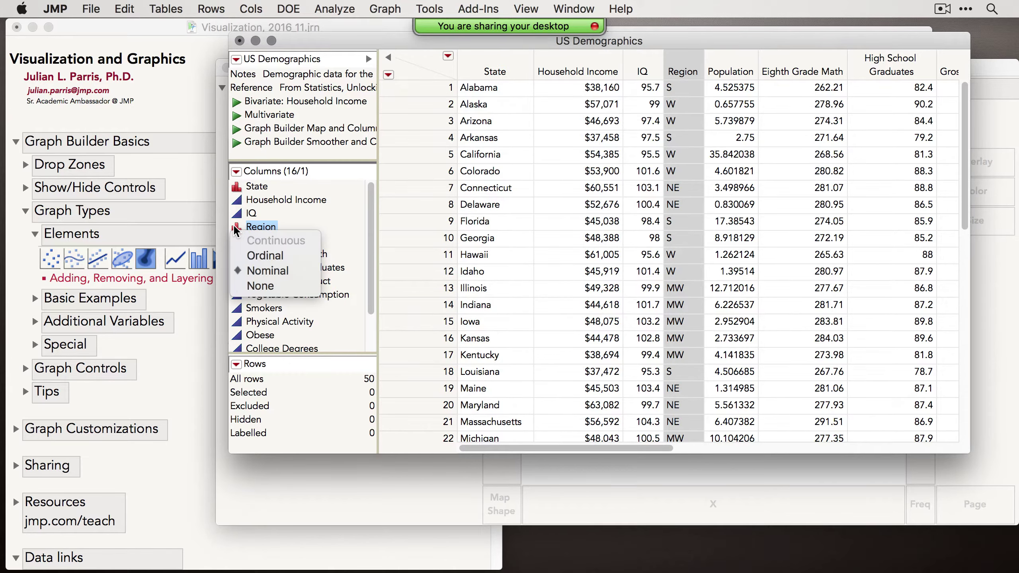
{"action": "left_click", "coordinate": [266, 228]}
{"action": "left_click_drag", "start_coordinate": [344, 48], "coordinate": [378, 41]}
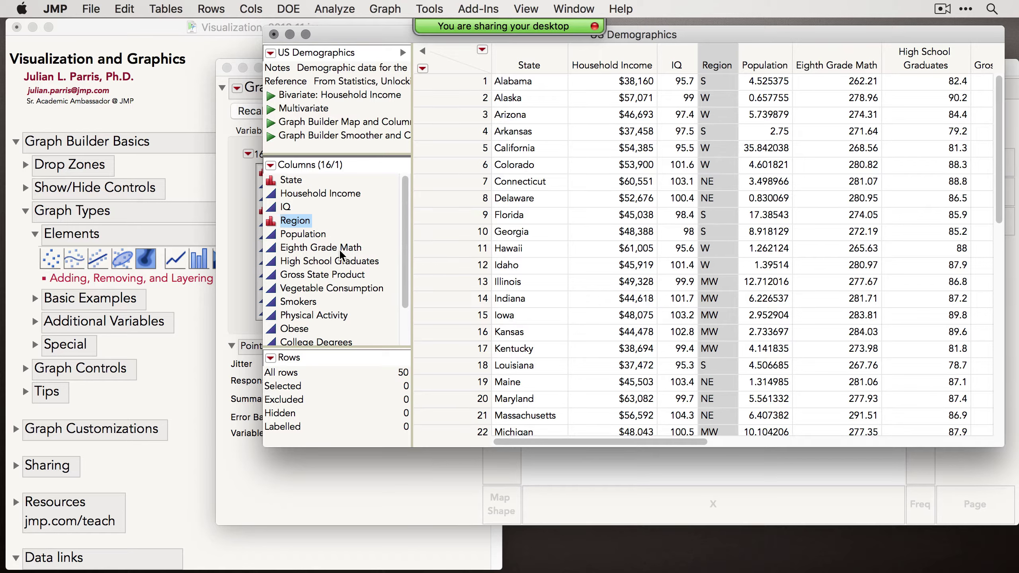
{"action": "left_click", "coordinate": [271, 221]}
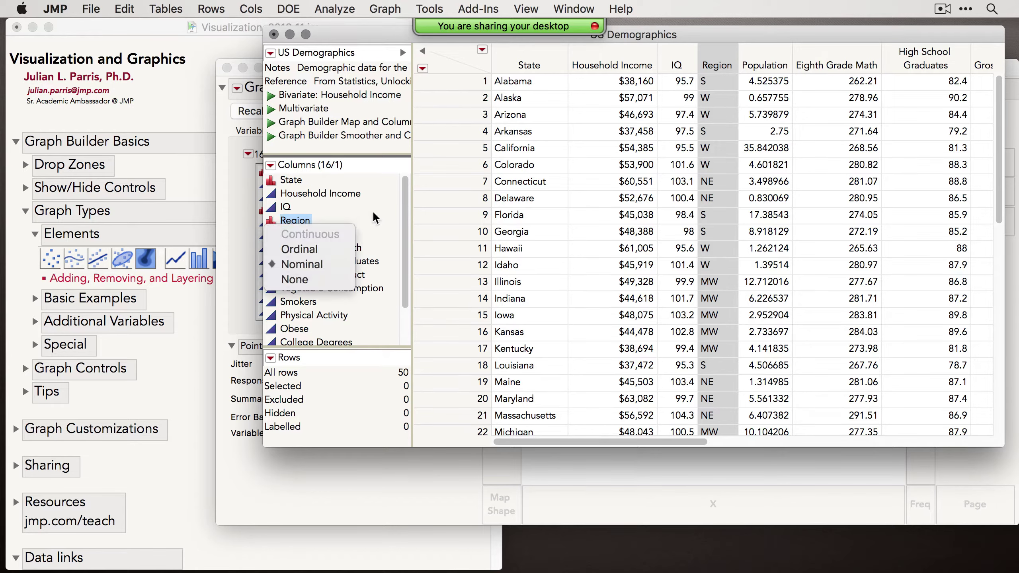
{"action": "left_click", "coordinate": [261, 220]}
{"action": "left_click", "coordinate": [242, 223]}
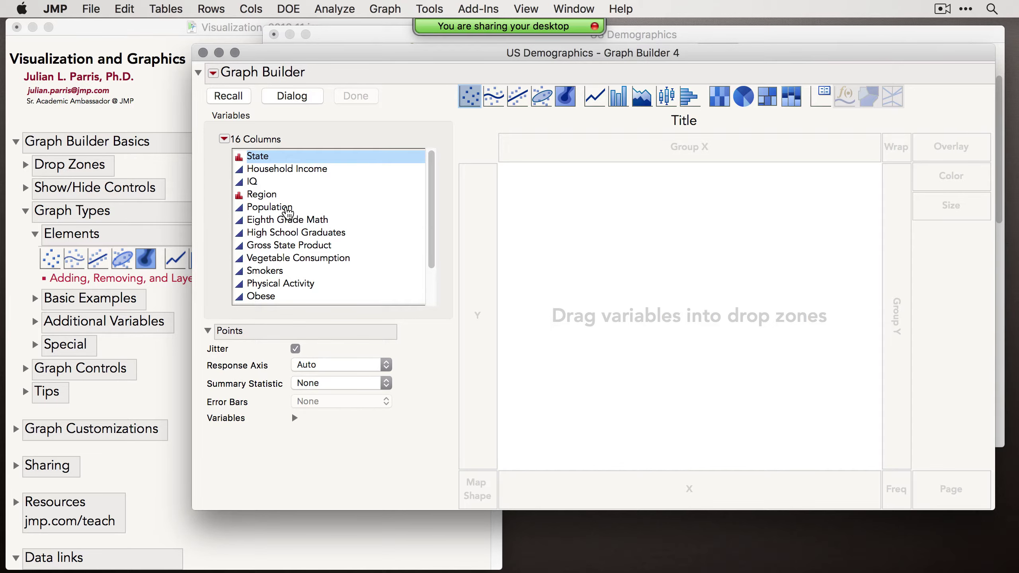
- Plot Population against Eighth Grade Math and replace the smoother with a line of fit, followed by an ellipse
{"action": "mouse_move", "coordinate": [283, 208]}
{"action": "left_mouse_down"}
{"action": "mouse_move", "coordinate": [297, 223]}
{"action": "mouse_move", "coordinate": [360, 238]}
{"action": "mouse_move", "coordinate": [740, 312]}
{"action": "left_mouse_up"}
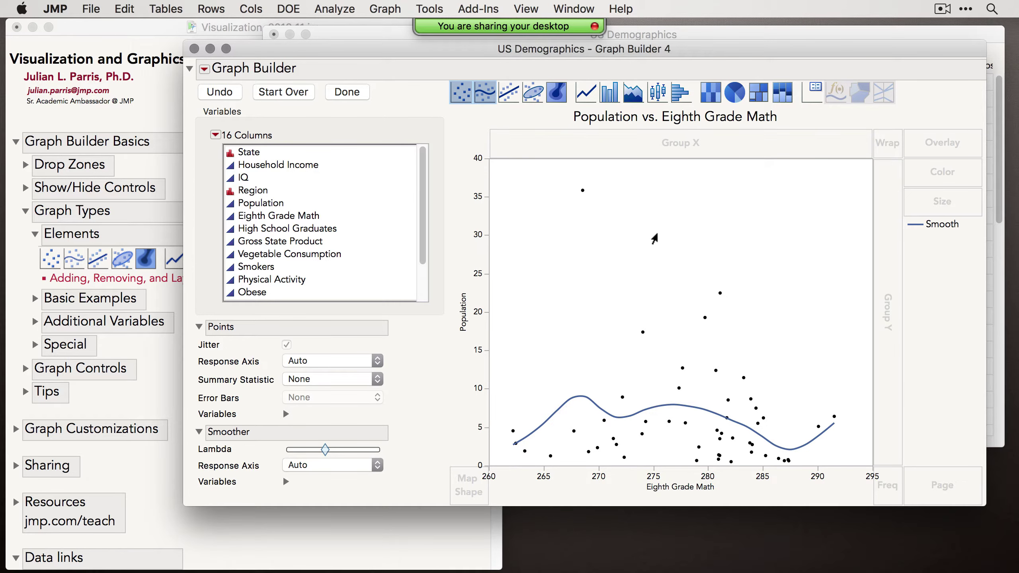
{"action": "left_click", "coordinate": [510, 94]}
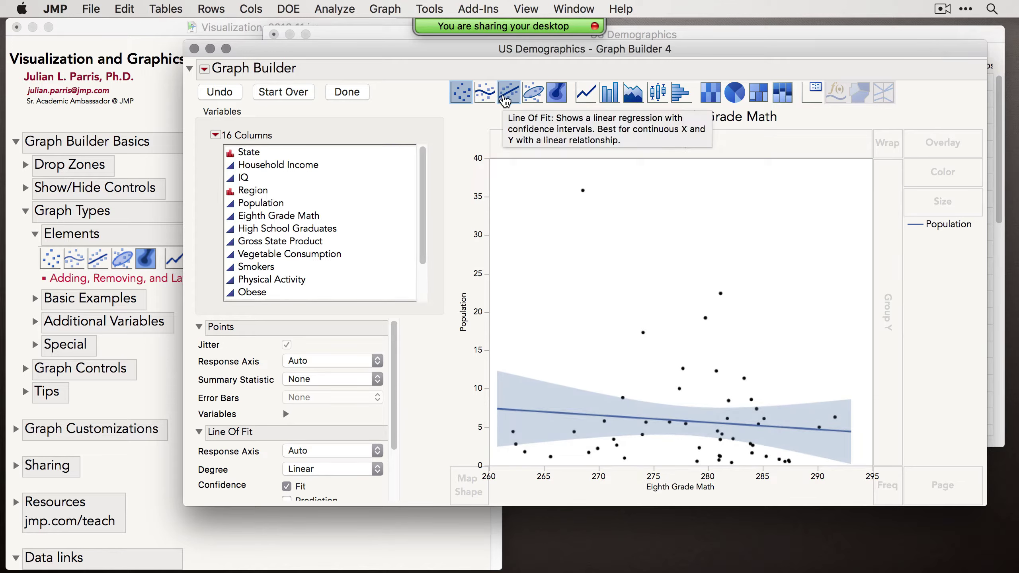
{"action": "left_click", "coordinate": [537, 98]}
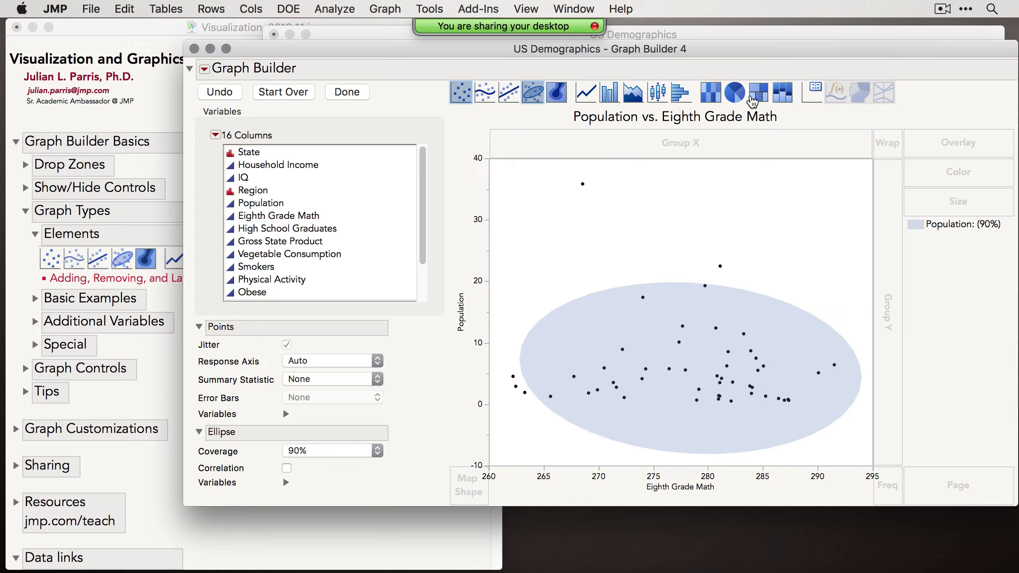
- Change the Population vs. Eighth Grade Math plot to a contour and set its number of levels to 40
{"action": "left_click", "coordinate": [558, 94]}
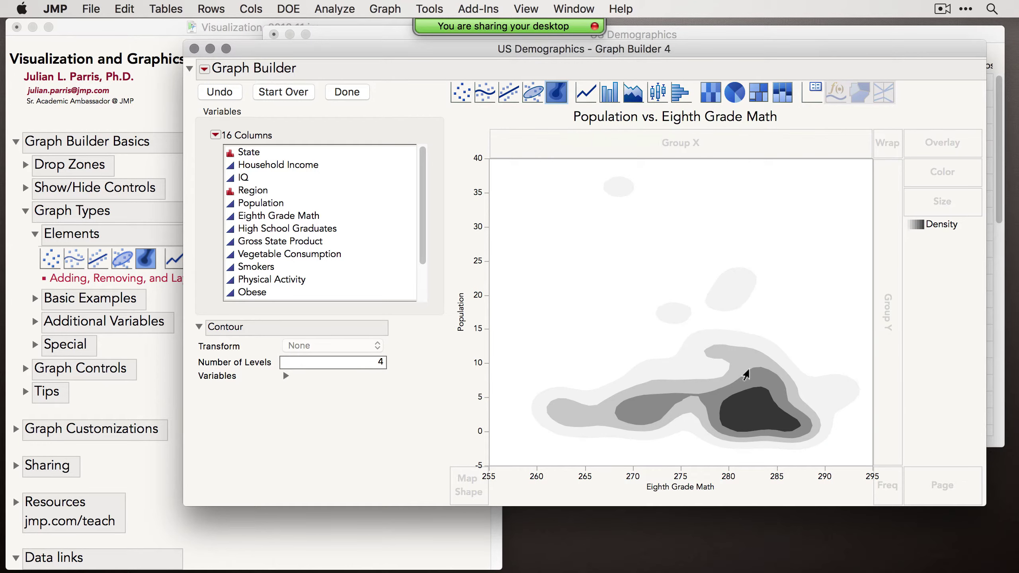
{"action": "left_click", "coordinate": [384, 363]}
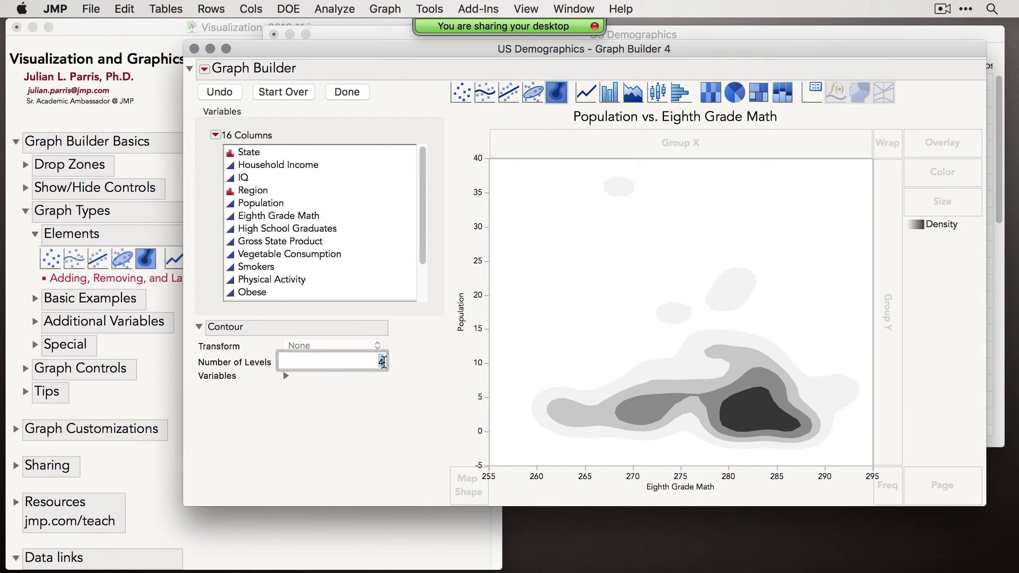
{"action": "key", "text": "Return"}
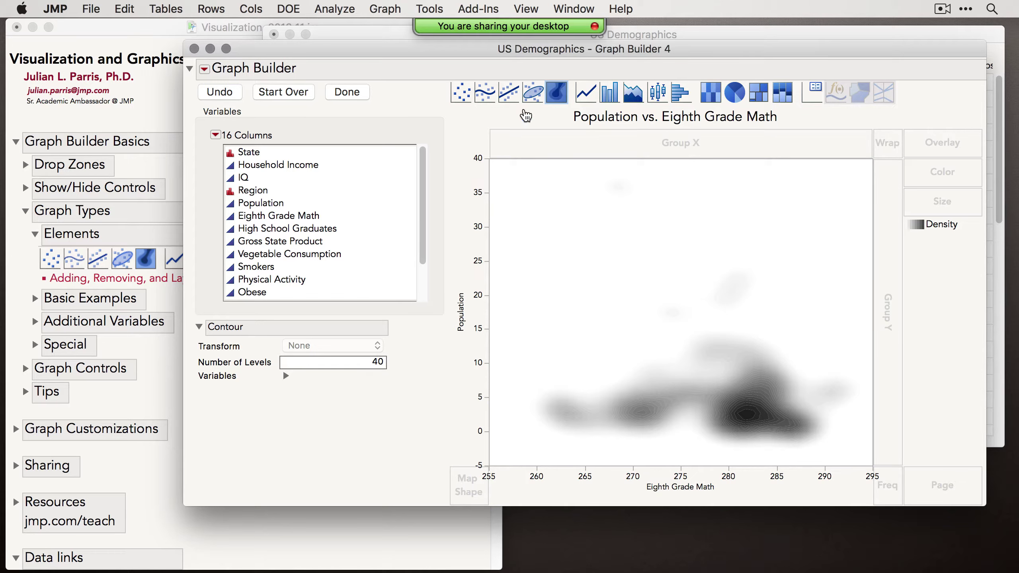
- Check the journal's note on layering elements and layer points, an ellipse, and a smoother over the contour plot
{"action": "left_click", "coordinate": [160, 297]}
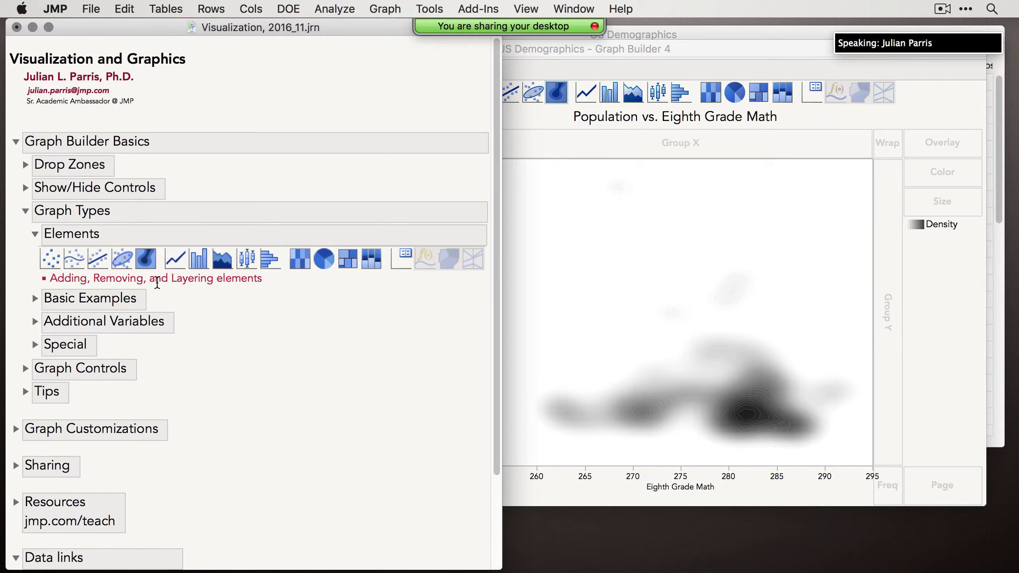
{"action": "left_click", "coordinate": [626, 51]}
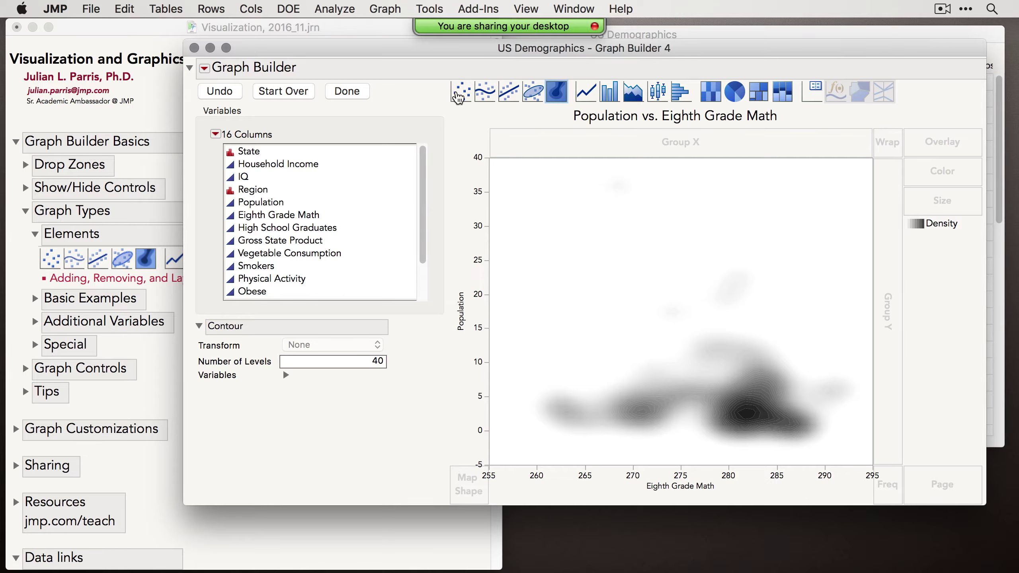
{"action": "left_click_drag", "start_coordinate": [461, 97], "coordinate": [467, 120]}
{"action": "left_click", "coordinate": [459, 94]}
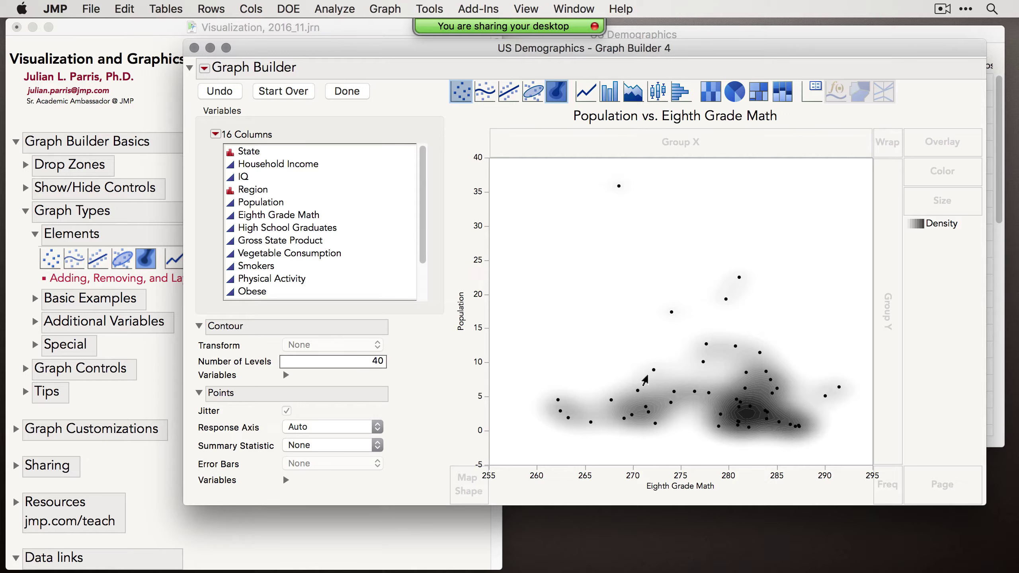
{"action": "left_click", "coordinate": [534, 93]}
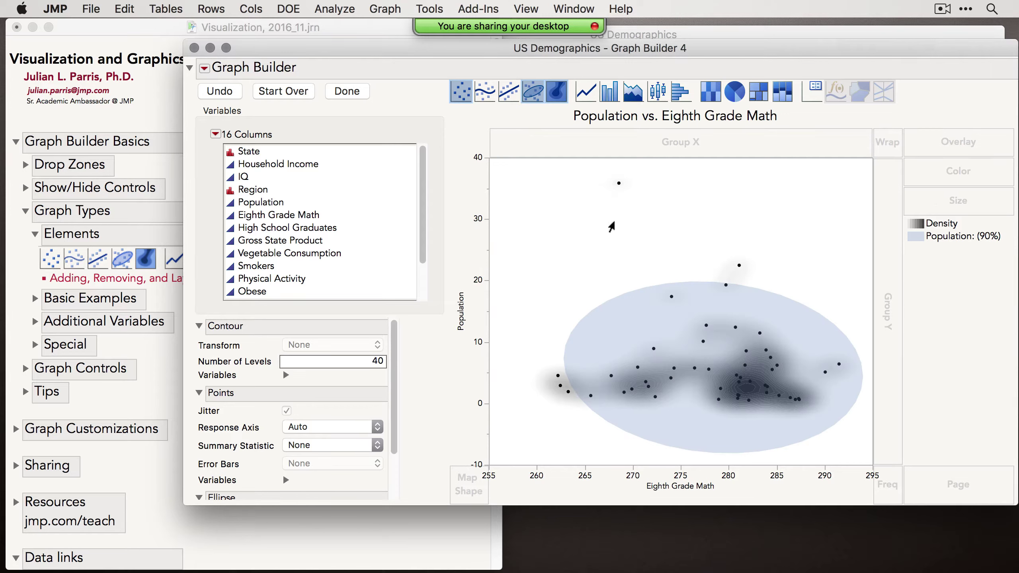
{"action": "left_click", "coordinate": [486, 93]}
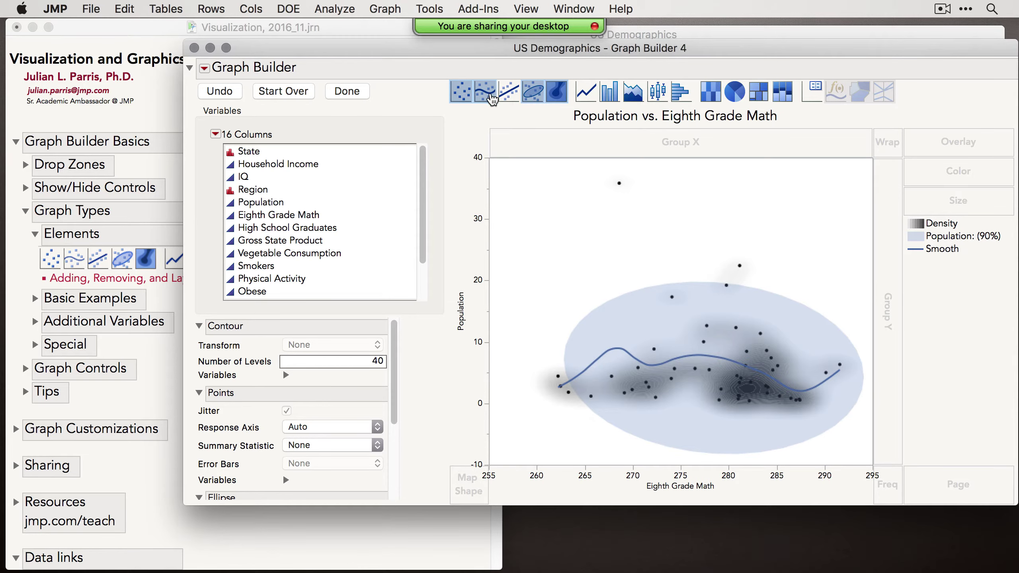
- Replace the layered elements with points and a line of fit, followed by a box plot
{"action": "left_click", "coordinate": [513, 96]}
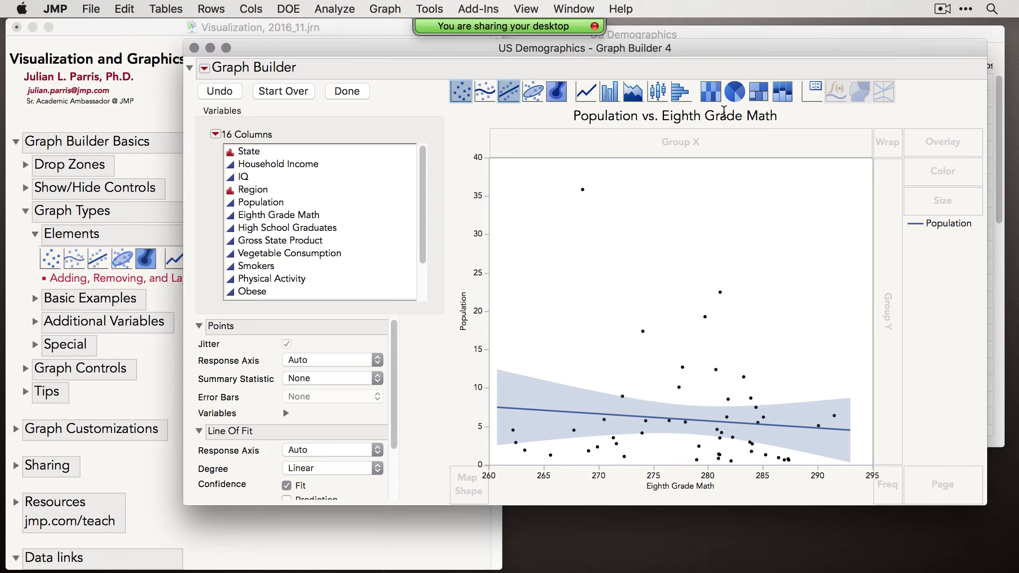
{"action": "left_click", "coordinate": [658, 95]}
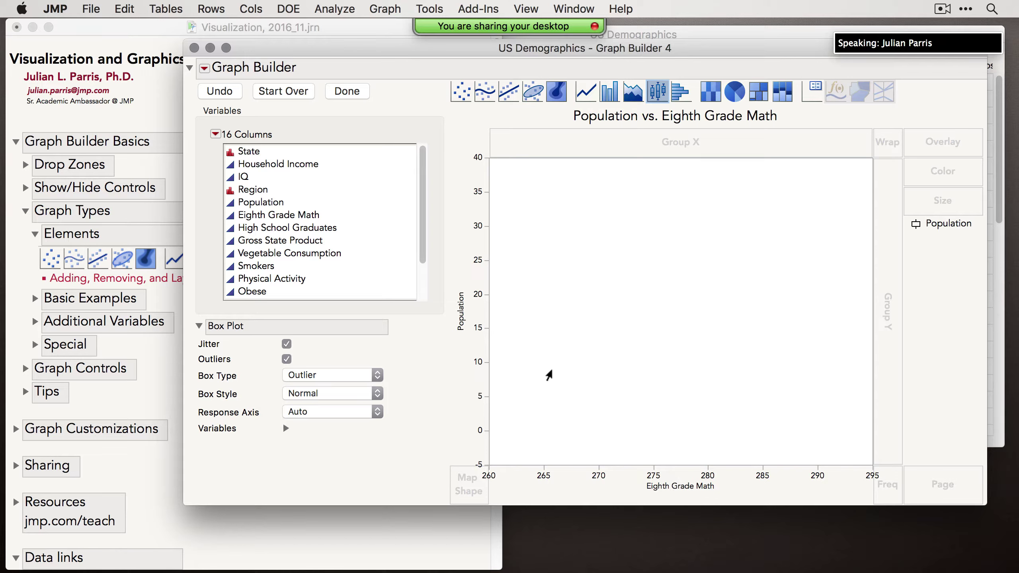
- Show Population vs. Eighth Grade Math as a bar chart and as a pie chart, and clear the graph
{"action": "left_click", "coordinate": [613, 95]}
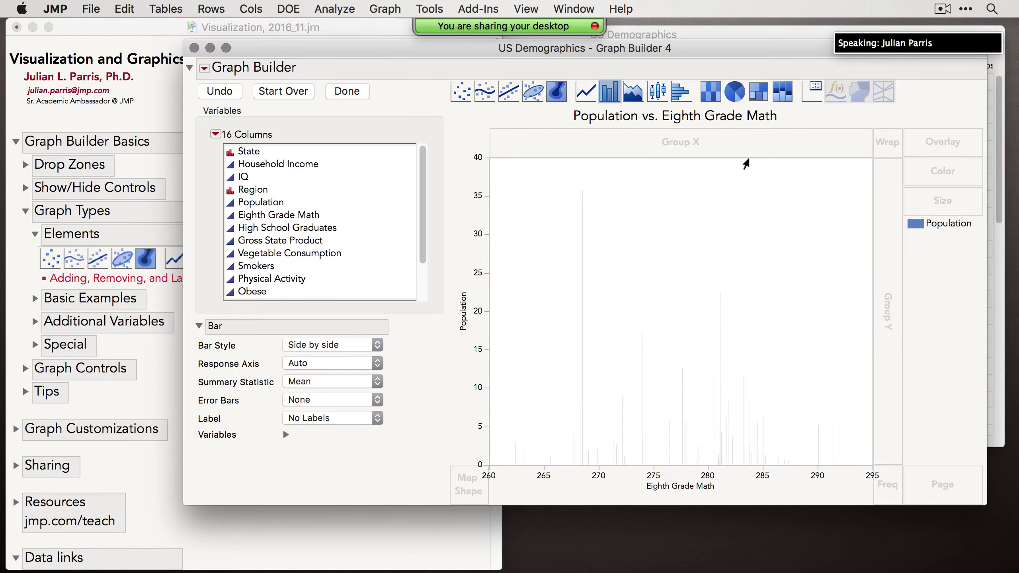
{"action": "left_click", "coordinate": [735, 95]}
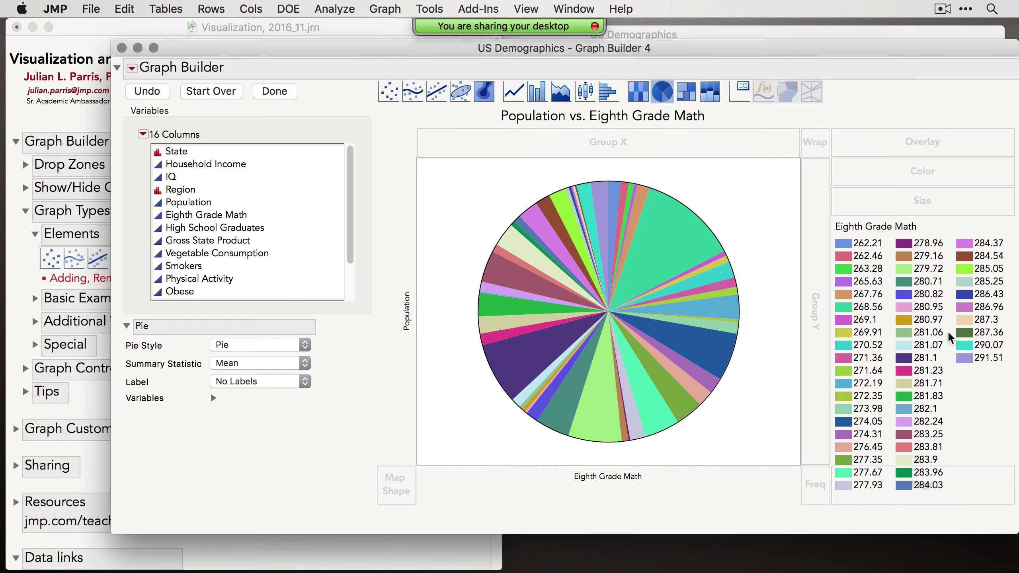
{"action": "left_click", "coordinate": [216, 93]}
{"action": "left_click_drag", "start_coordinate": [447, 49], "coordinate": [459, 51]}
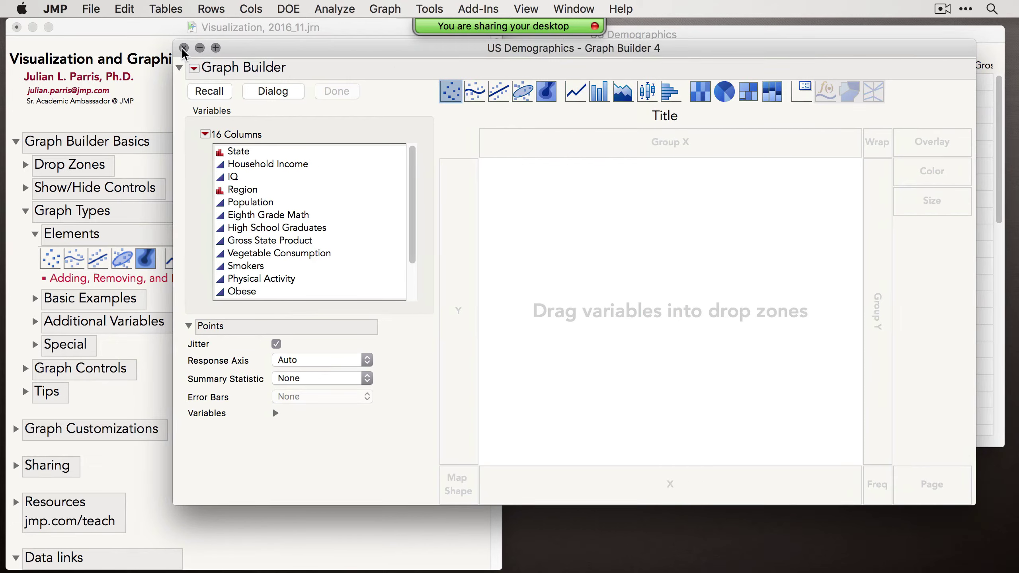
- Collapse Elements in the journal and expand Basic Examples down to the Continuous by Continuous entry
{"action": "left_click", "coordinate": [63, 257]}
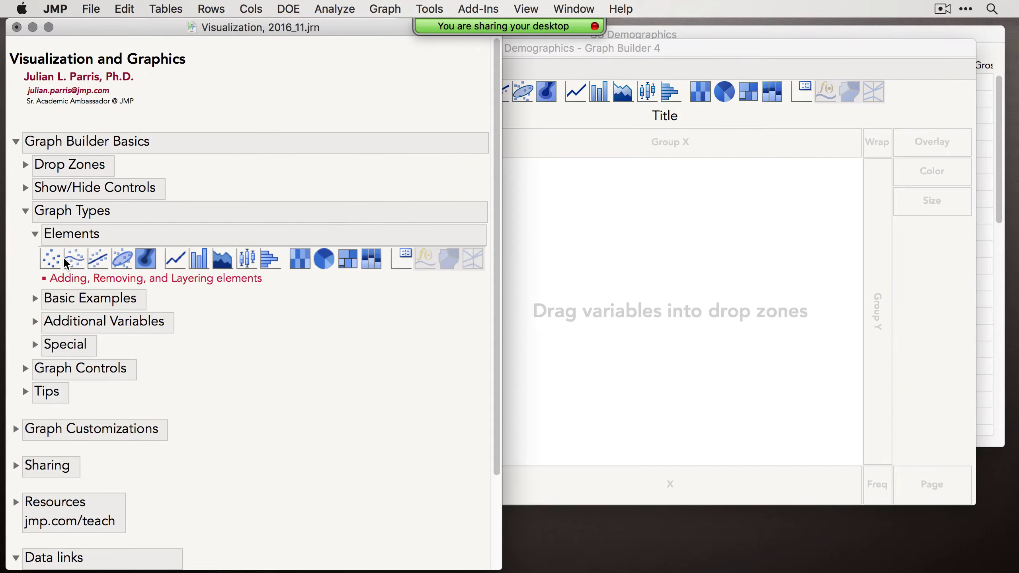
{"action": "left_click", "coordinate": [35, 234]}
{"action": "left_click", "coordinate": [35, 257]}
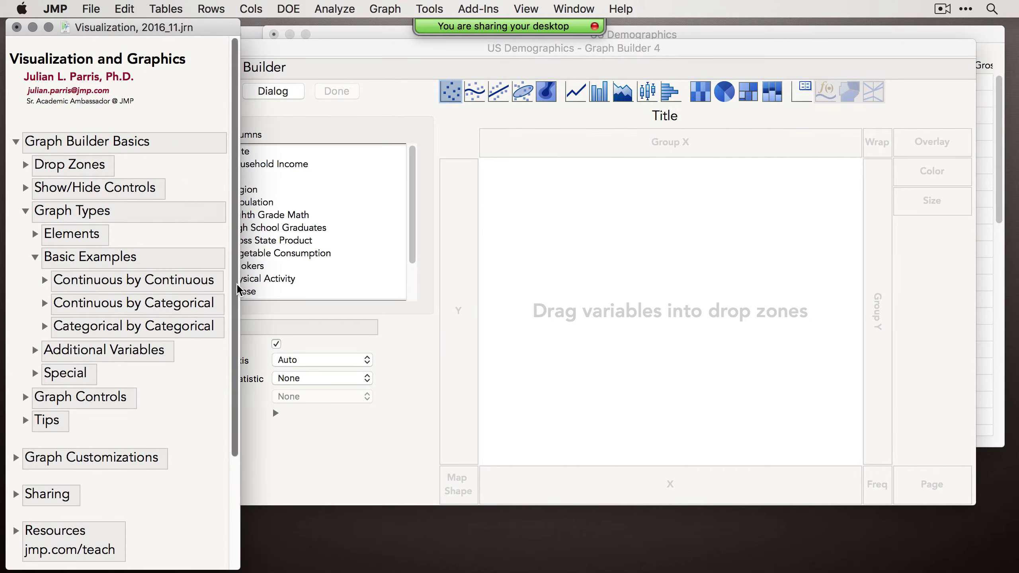
{"action": "left_click", "coordinate": [44, 280]}
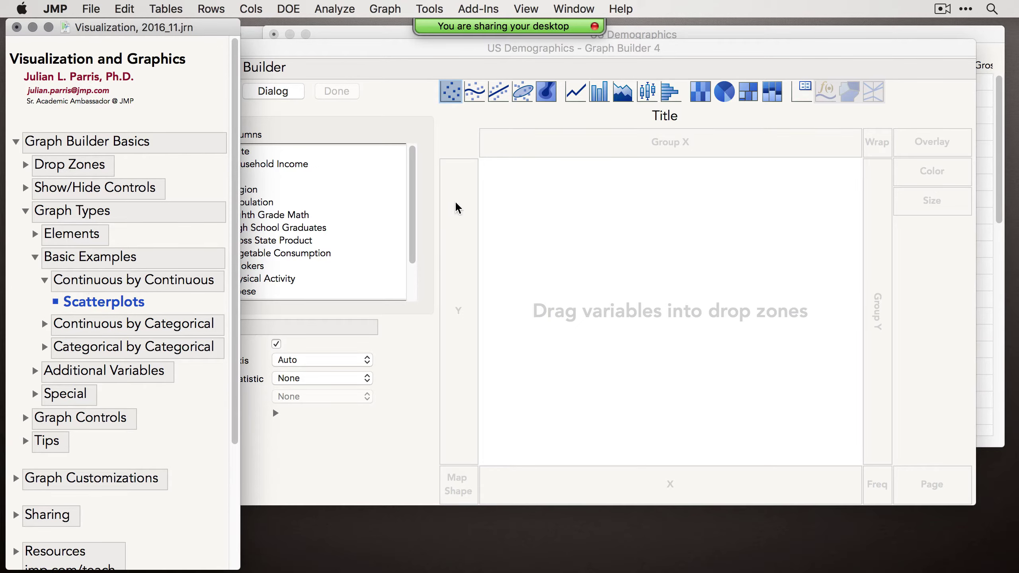
- Plot Eighth Grade Math on Y against High School Graduates on X as points with a smoother
{"action": "left_click_drag", "start_coordinate": [397, 45], "coordinate": [409, 50]}
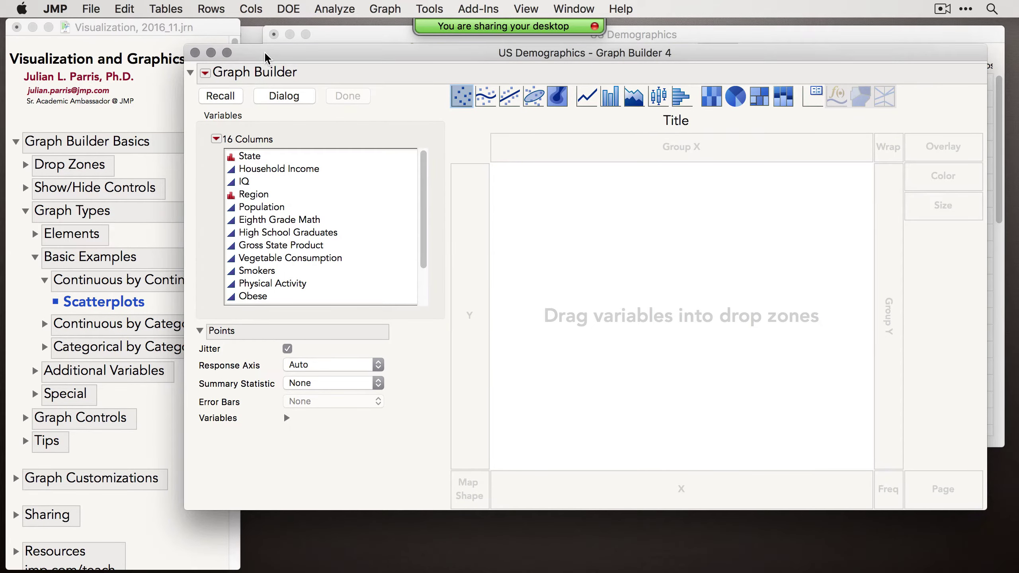
{"action": "left_click_drag", "start_coordinate": [265, 57], "coordinate": [278, 53]}
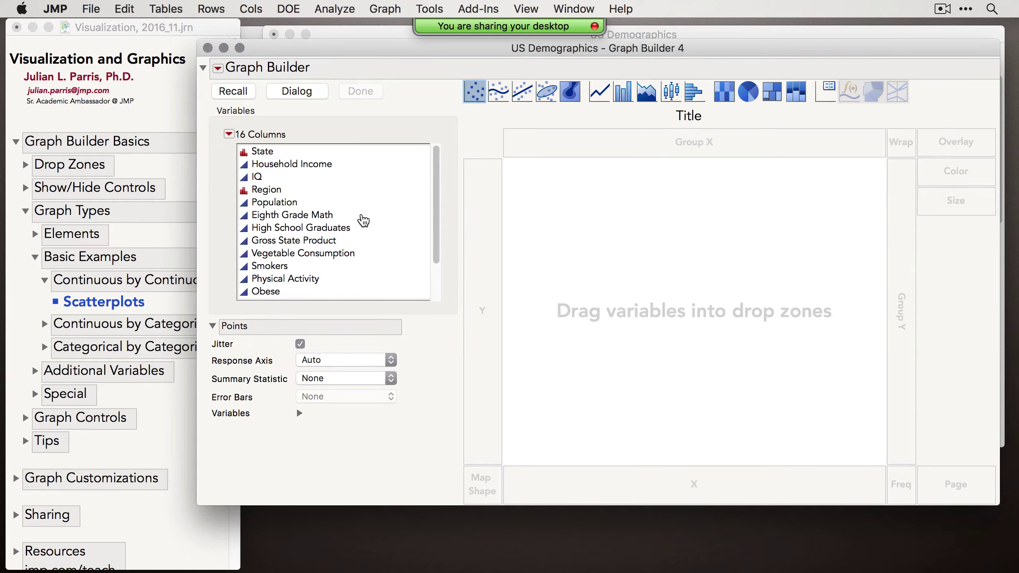
{"action": "left_click_drag", "start_coordinate": [362, 218], "coordinate": [697, 306]}
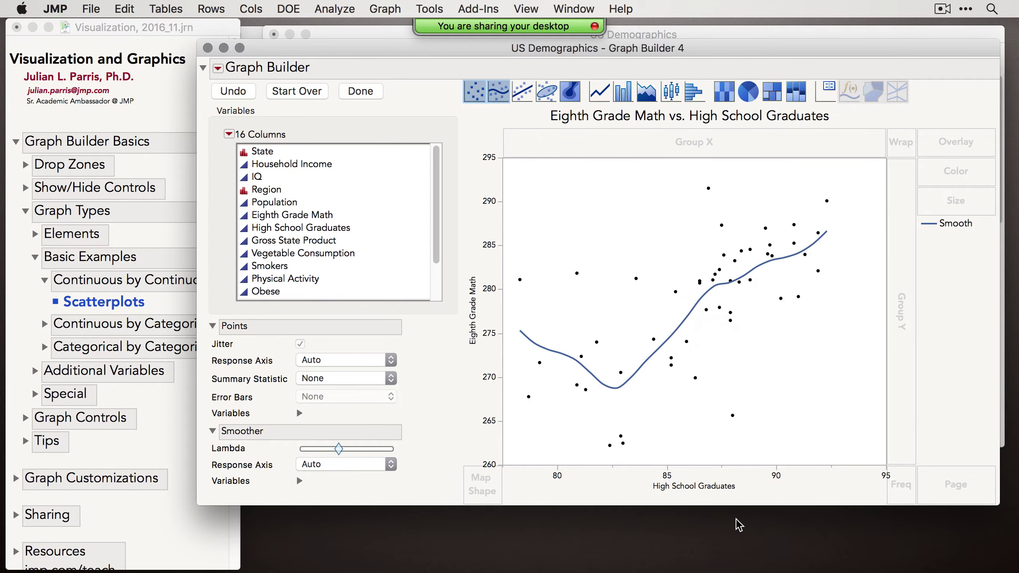
{"action": "left_click", "coordinate": [297, 91]}
{"action": "mouse_move", "coordinate": [301, 215]}
{"action": "left_mouse_down"}
{"action": "mouse_move", "coordinate": [317, 227]}
{"action": "mouse_move", "coordinate": [482, 257]}
{"action": "left_mouse_up"}
{"action": "left_click_drag", "start_coordinate": [330, 229], "coordinate": [668, 488]}
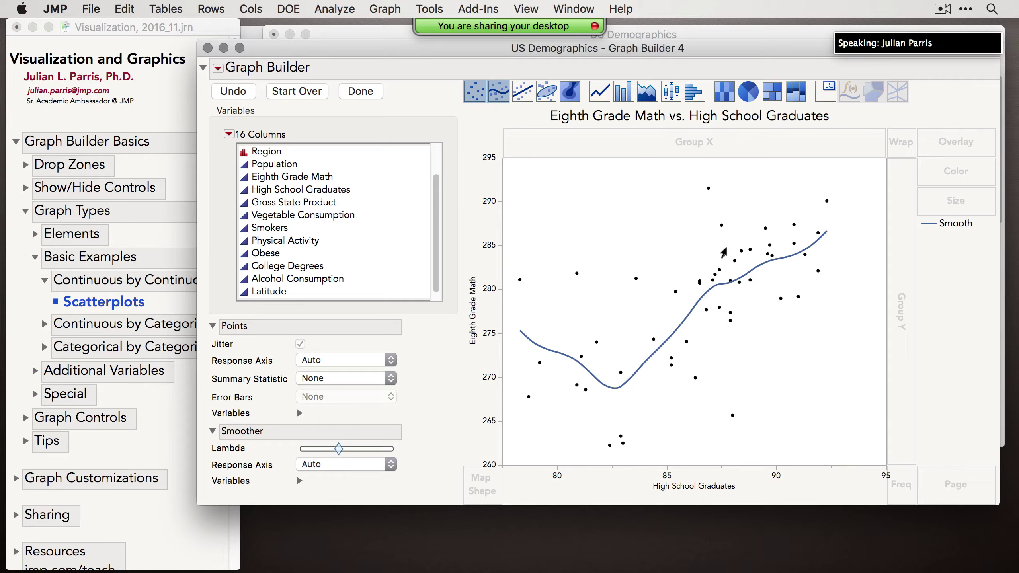
- Replace the smoother with a line of fit and show its prediction confidence band instead of the fit band
{"action": "left_click", "coordinate": [523, 93]}
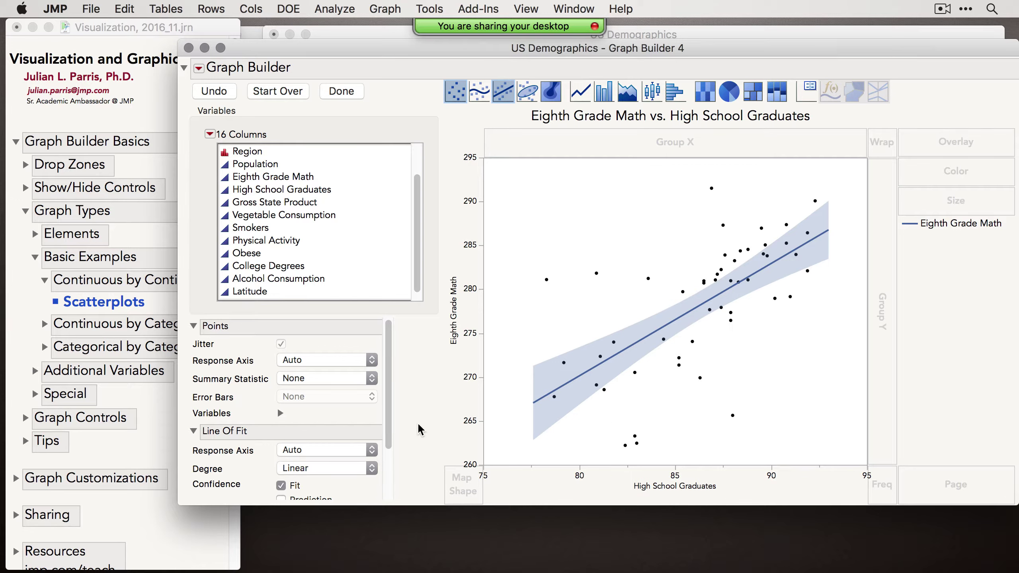
{"action": "scroll", "coordinate": [347, 420], "scroll_direction": "down", "scroll_amount": 3}
{"action": "scroll", "coordinate": [347, 420], "scroll_direction": "down", "scroll_amount": 2}
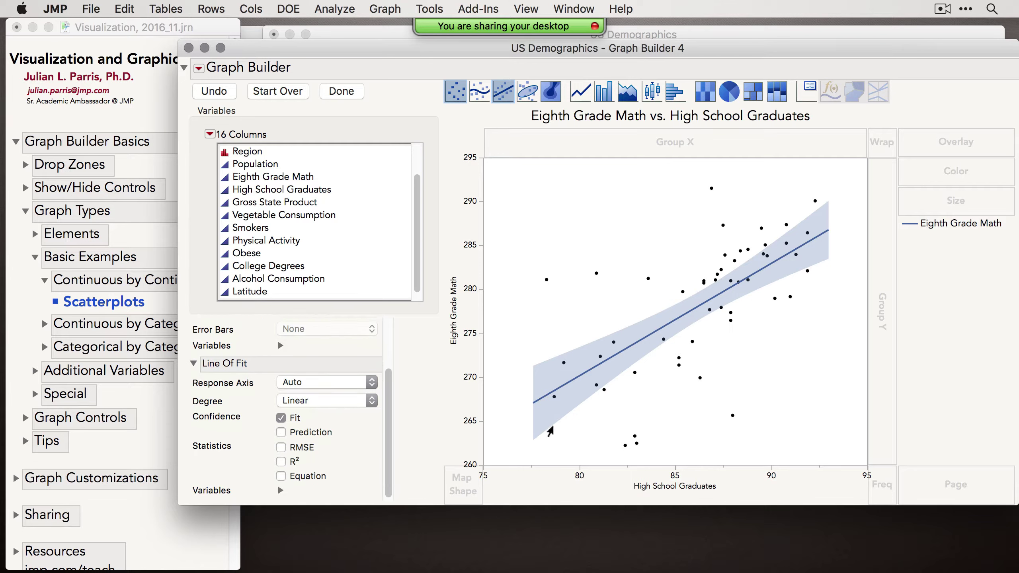
{"action": "left_click", "coordinate": [281, 419]}
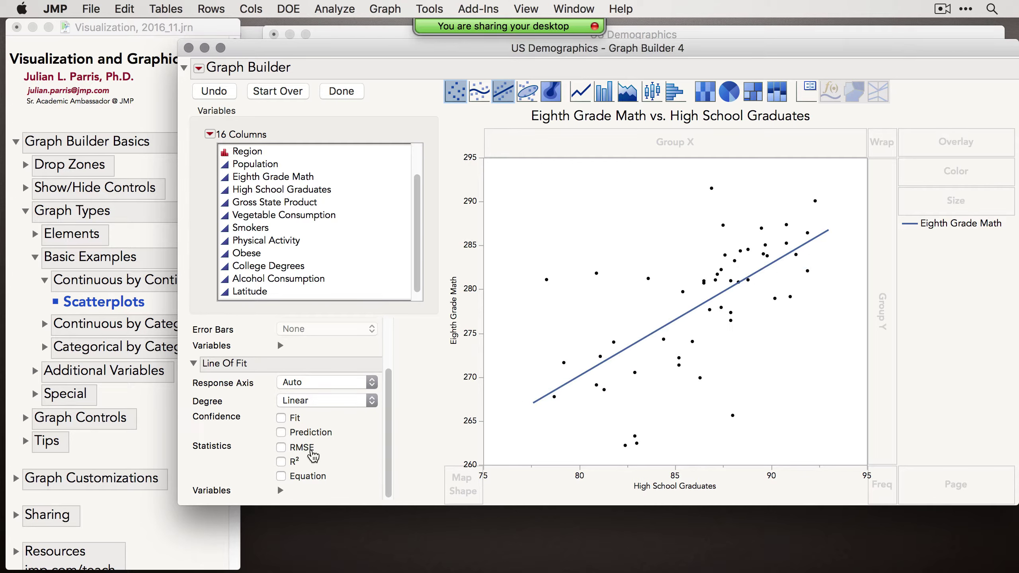
{"action": "left_click", "coordinate": [282, 434]}
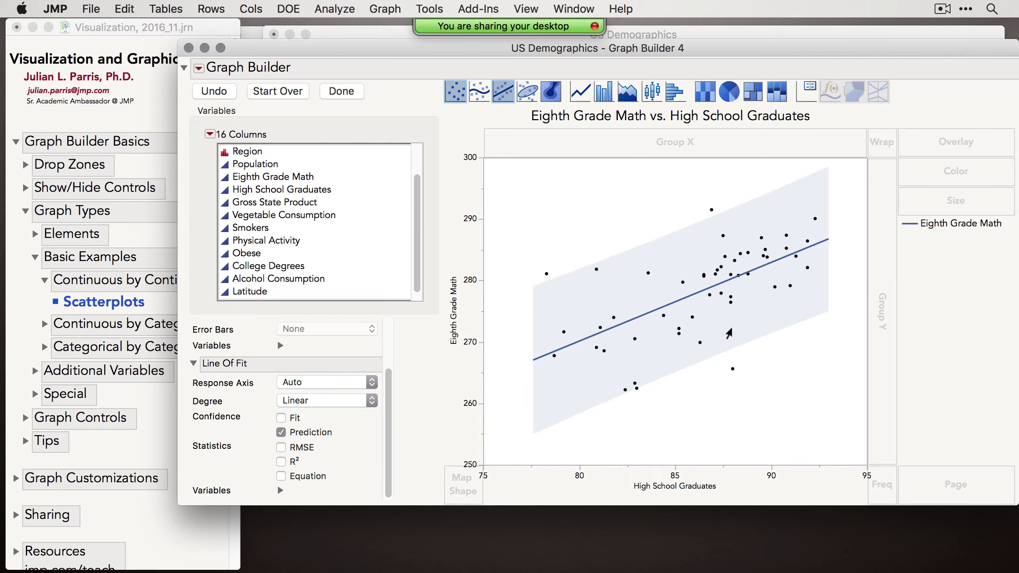
- Display the RMSE, R² and equation of the line of fit, and finish and minimize the graph
{"action": "left_click", "coordinate": [281, 449]}
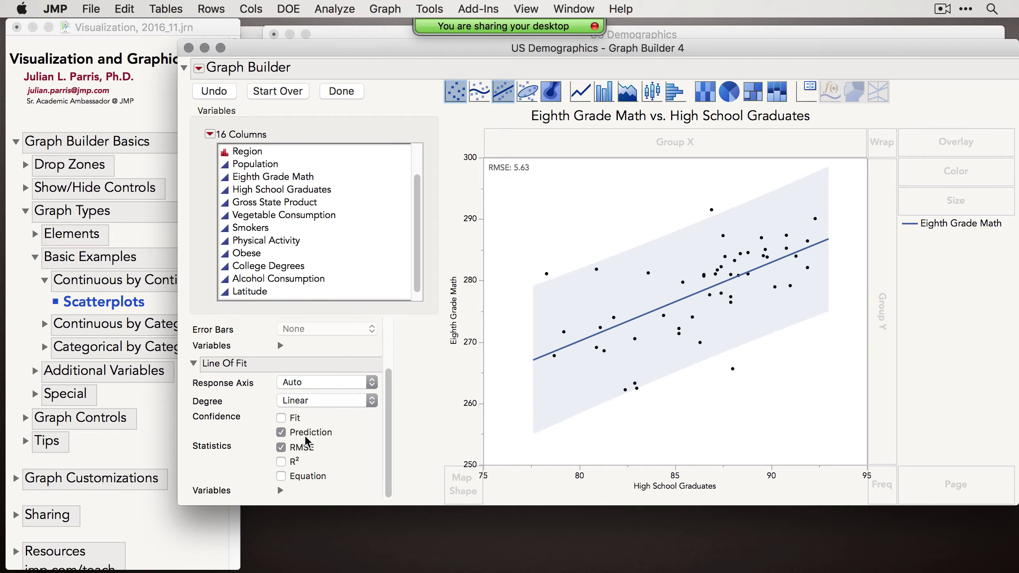
{"action": "left_click", "coordinate": [281, 462]}
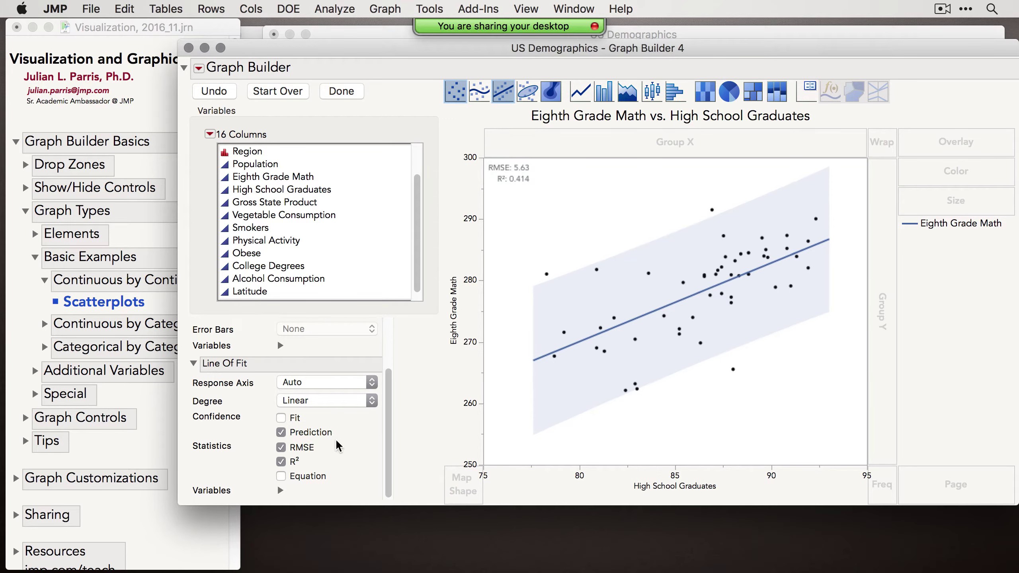
{"action": "left_click", "coordinate": [281, 476]}
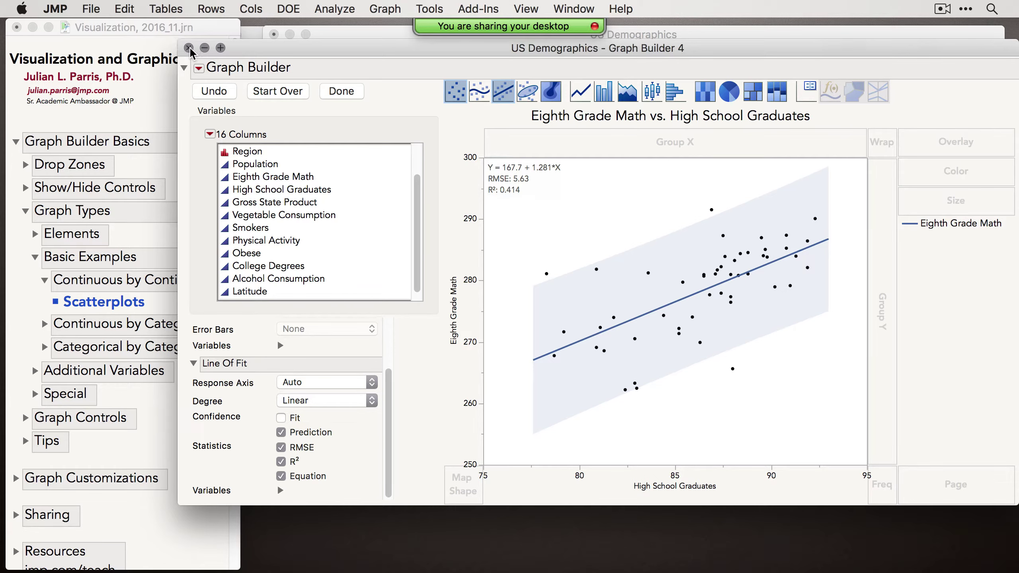
{"action": "left_click", "coordinate": [342, 97]}
{"action": "left_click", "coordinate": [204, 48]}
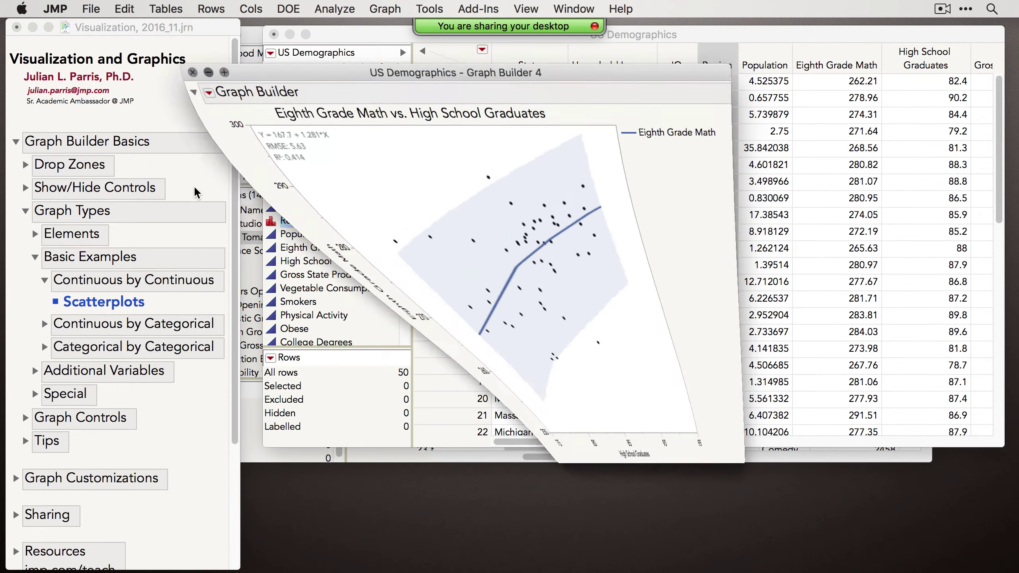
- Open the Semiconductor sample data from the journal's data links and expand its Processes column group
{"action": "scroll", "coordinate": [199, 284], "scroll_direction": "down", "scroll_amount": 8}
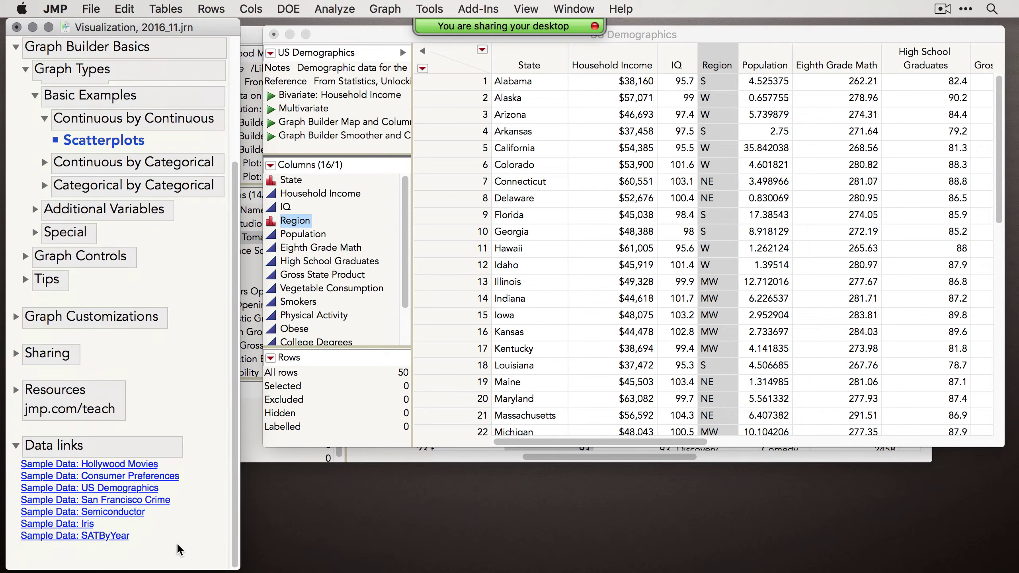
{"action": "left_click", "coordinate": [110, 514]}
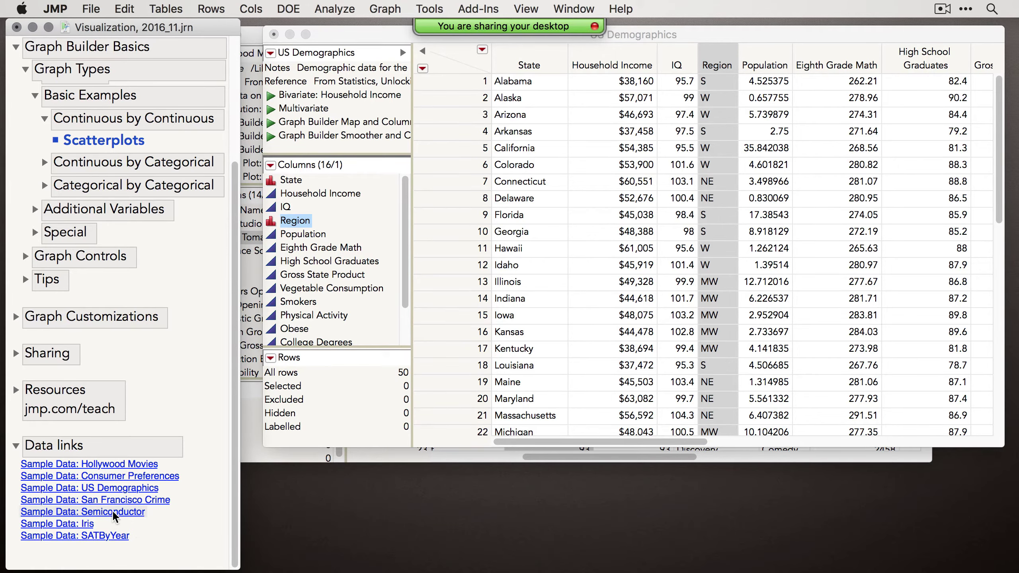
{"action": "left_click_drag", "start_coordinate": [450, 118], "coordinate": [444, 122]}
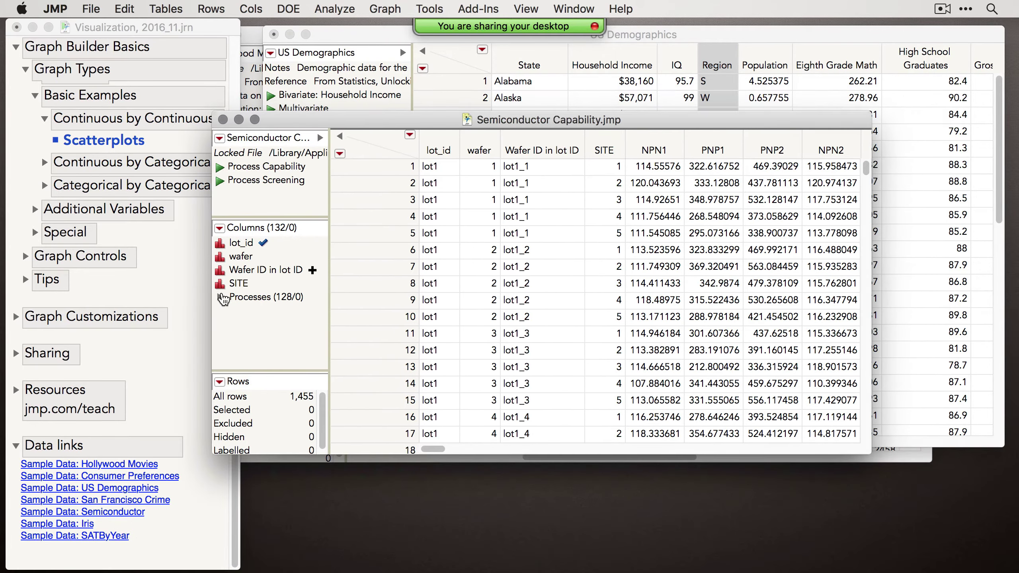
{"action": "left_click", "coordinate": [219, 297]}
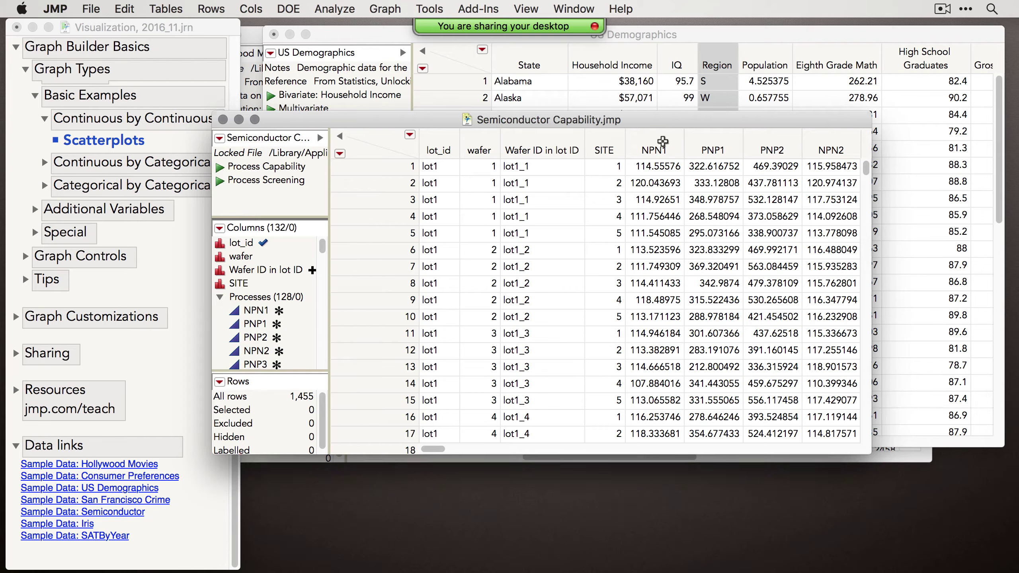
- Plot NPN1 on Y against PNP1 on X in a new Graph Builder window, showing points without the smoother
{"action": "left_click_drag", "start_coordinate": [660, 141], "coordinate": [687, 144]}
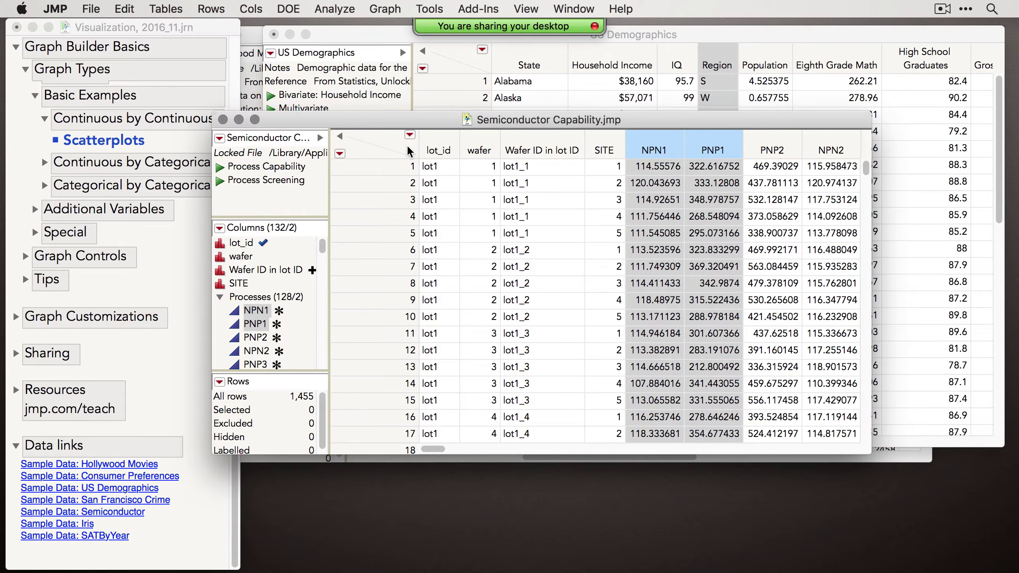
{"action": "left_click", "coordinate": [380, 8]}
{"action": "left_click", "coordinate": [402, 28]}
{"action": "left_click_drag", "start_coordinate": [301, 272], "coordinate": [557, 296]}
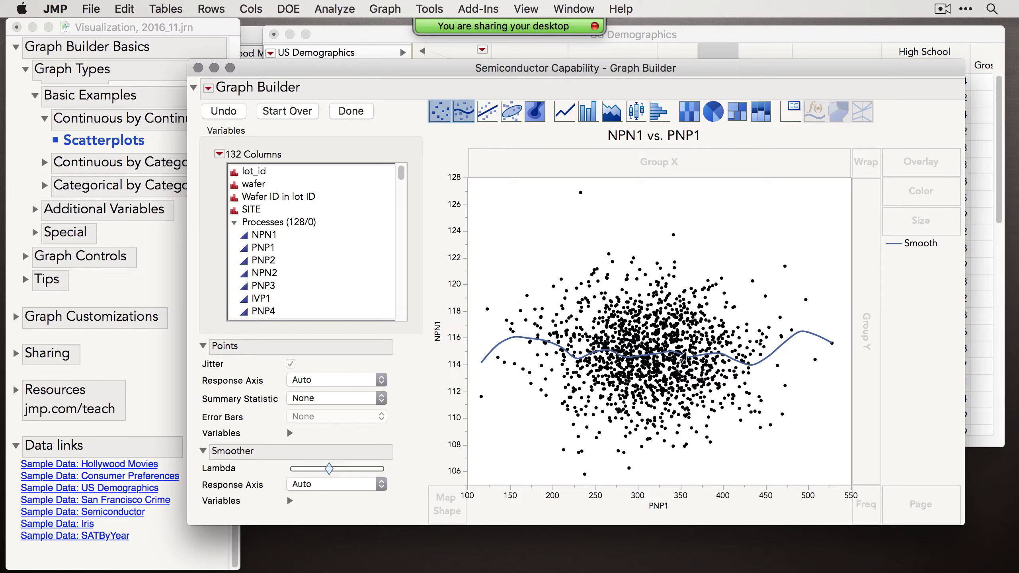
{"action": "left_click", "coordinate": [471, 112]}
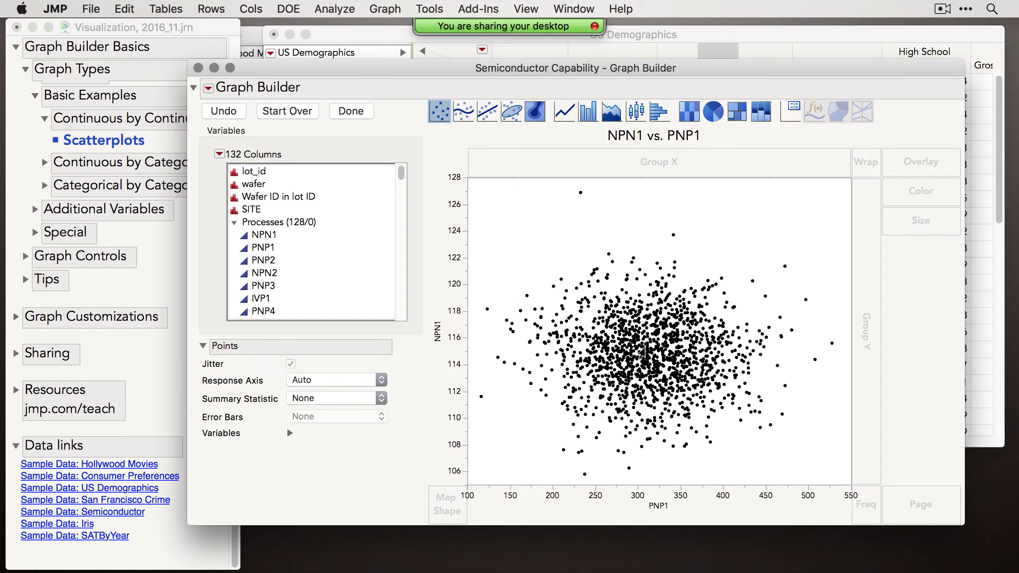
- Change the NPN1 vs. PNP1 plot to a heatmap and set the X axis minor ticks to 10
{"action": "left_click", "coordinate": [691, 118]}
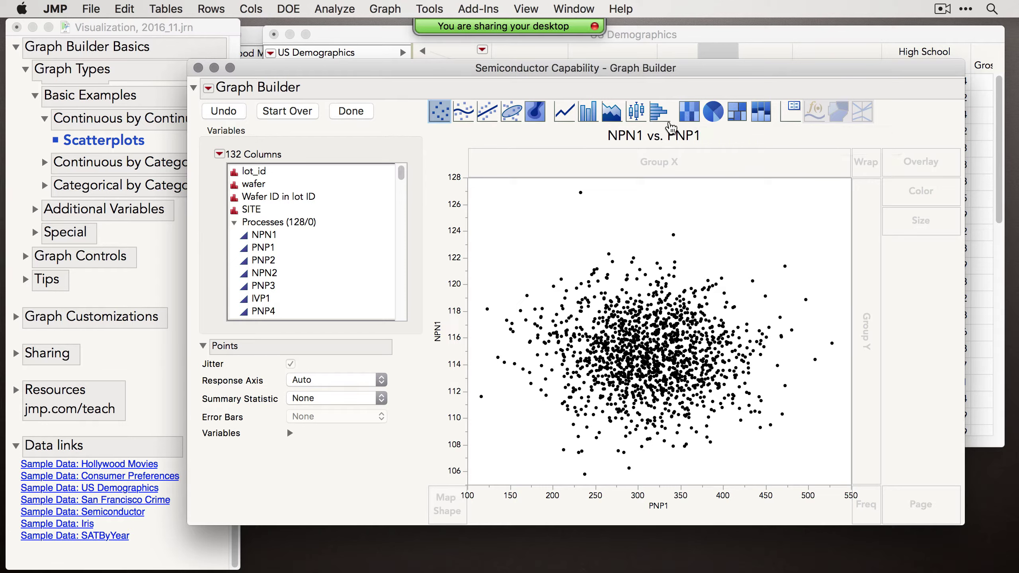
{"action": "left_click", "coordinate": [690, 114]}
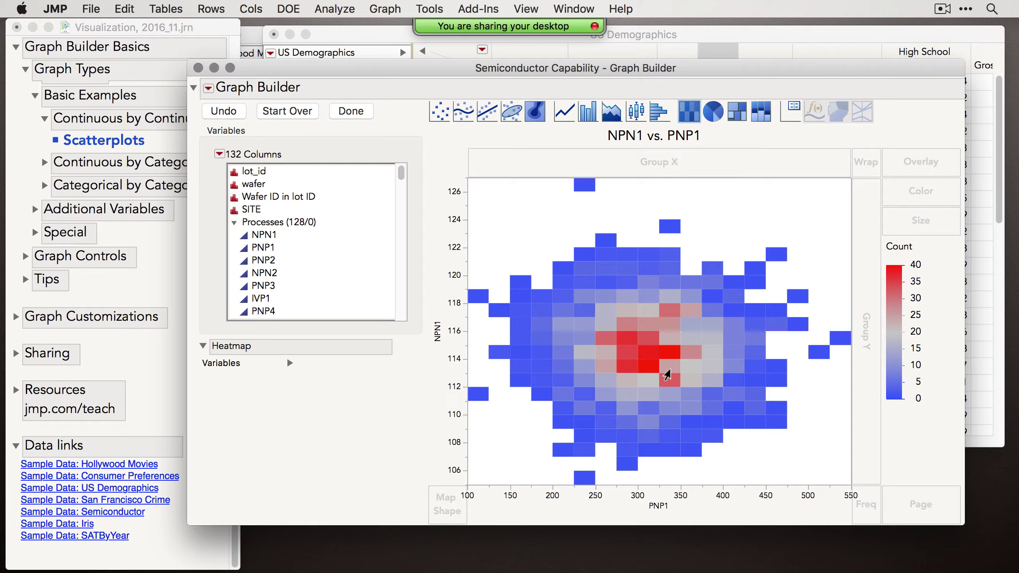
{"action": "mouse_move", "coordinate": [646, 355]}
{"action": "double_click", "coordinate": [651, 490]}
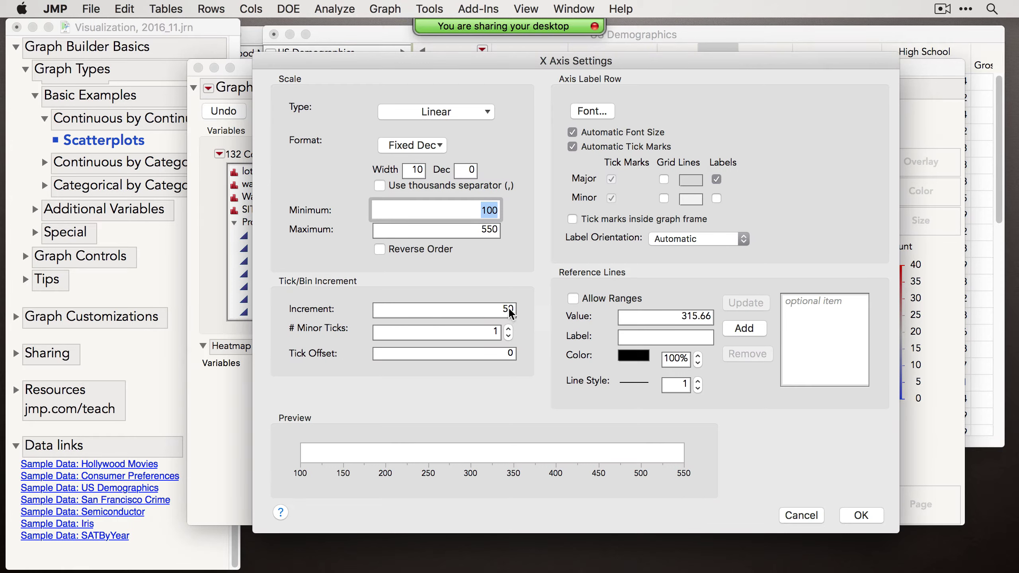
{"action": "left_click", "coordinate": [504, 332]}
{"action": "type", "text": "0"}
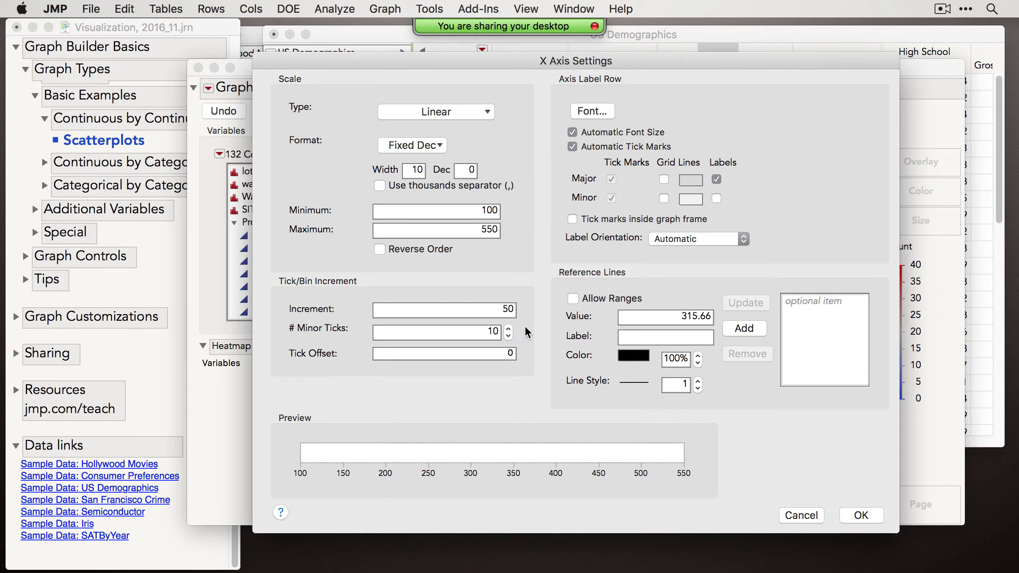
{"action": "left_click", "coordinate": [863, 515]}
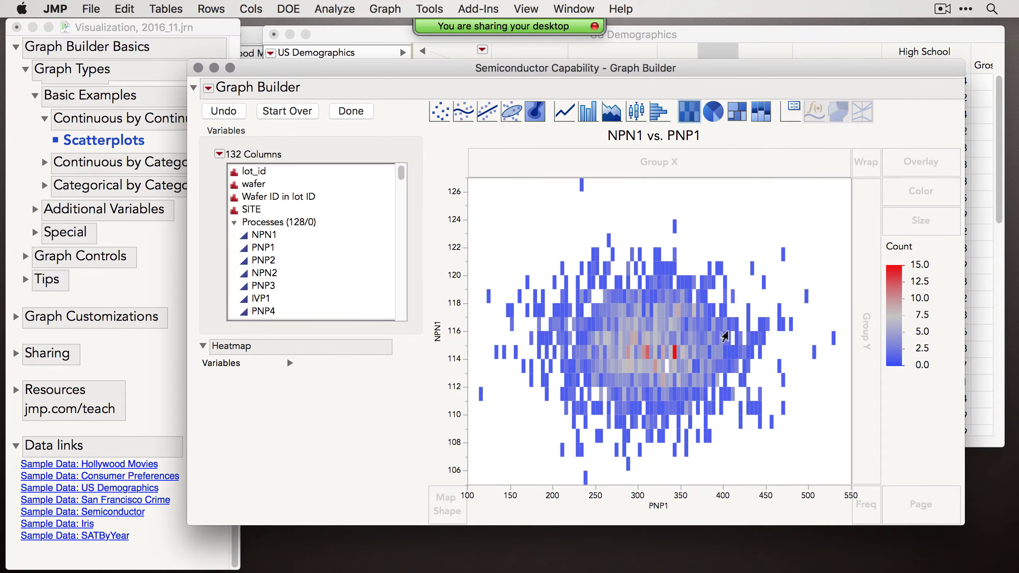
- Set the number of minor ticks on the heatmap's NPN1 axis to 5
{"action": "double_click", "coordinate": [458, 319]}
{"action": "left_click", "coordinate": [435, 355]}
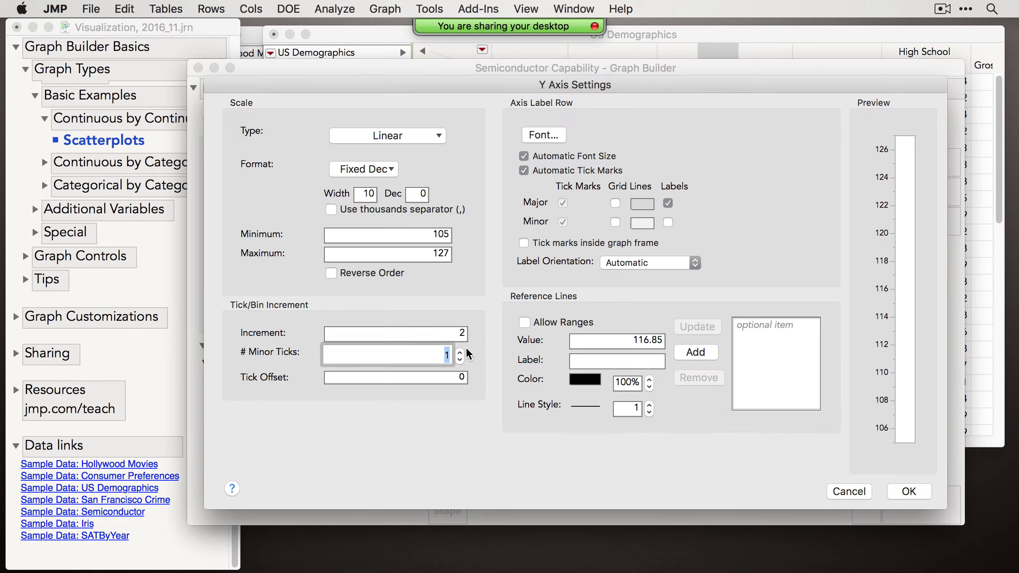
{"action": "left_click", "coordinate": [459, 351]}
{"action": "left_click", "coordinate": [460, 351]}
{"action": "left_click", "coordinate": [460, 351]}
{"action": "left_click", "coordinate": [460, 351]}
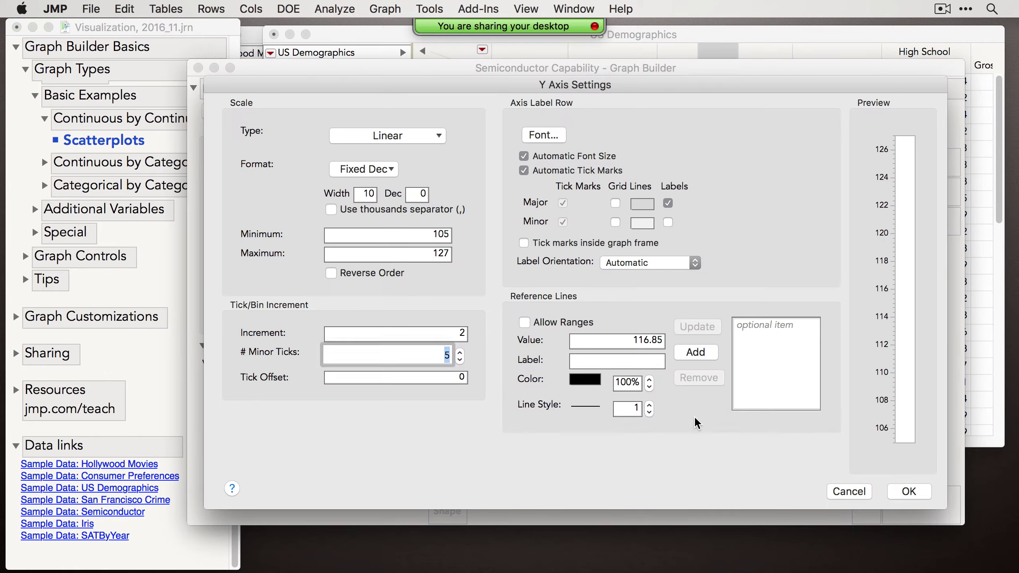
{"action": "left_click", "coordinate": [909, 492]}
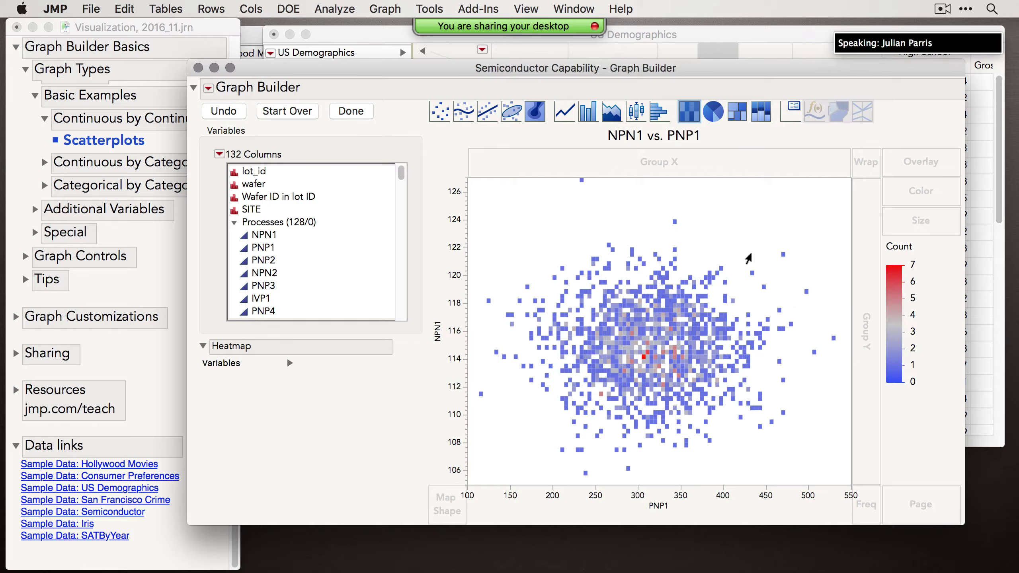
- Switch the heatmap to points for comparison, undo that change, and finish the graph
{"action": "left_click", "coordinate": [442, 117]}
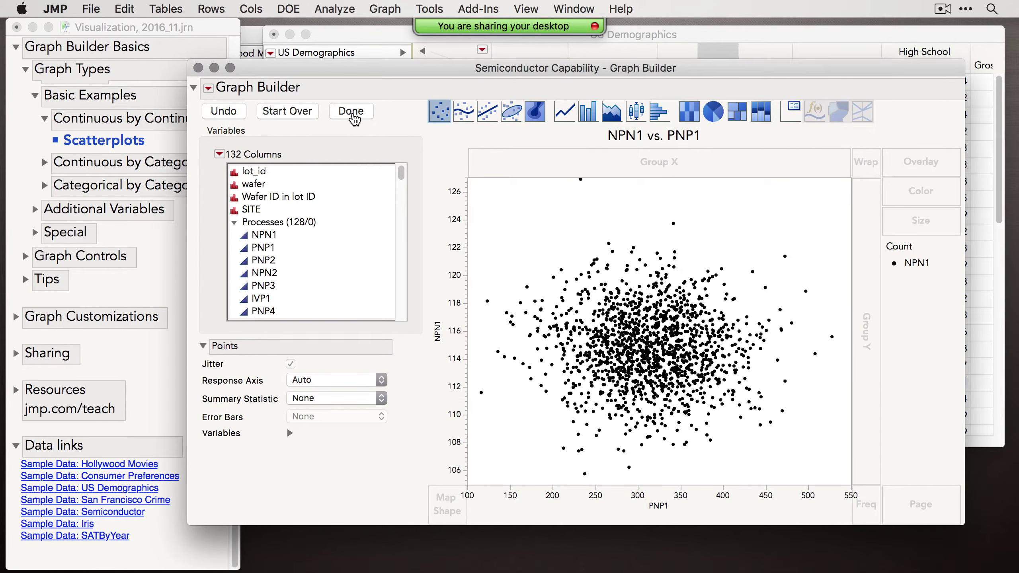
{"action": "left_click", "coordinate": [220, 115]}
{"action": "left_click", "coordinate": [363, 116]}
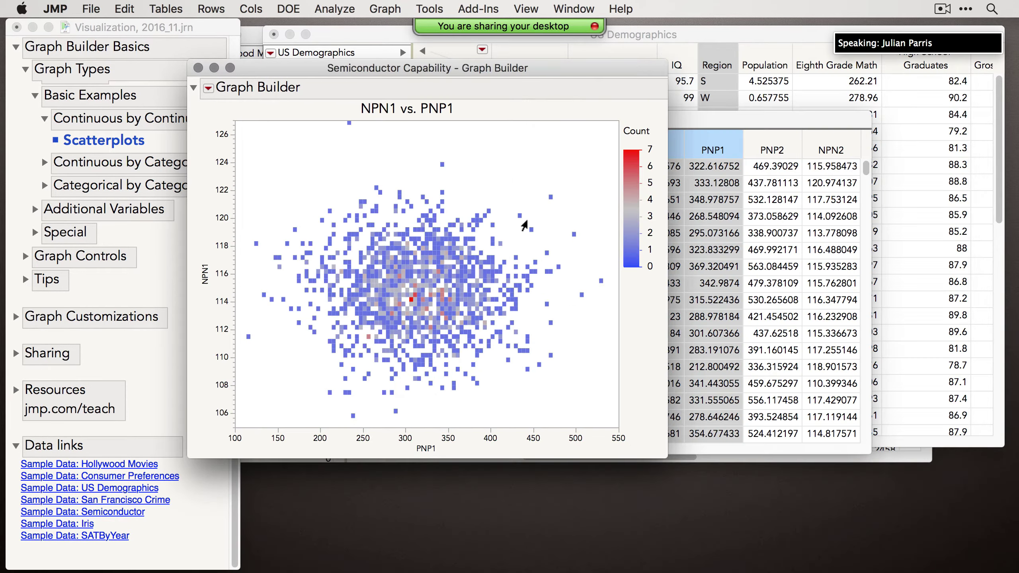
- Collapse the Continuous by Continuous section of the journal and close the Semiconductor Capability data table
{"action": "left_click", "coordinate": [214, 68]}
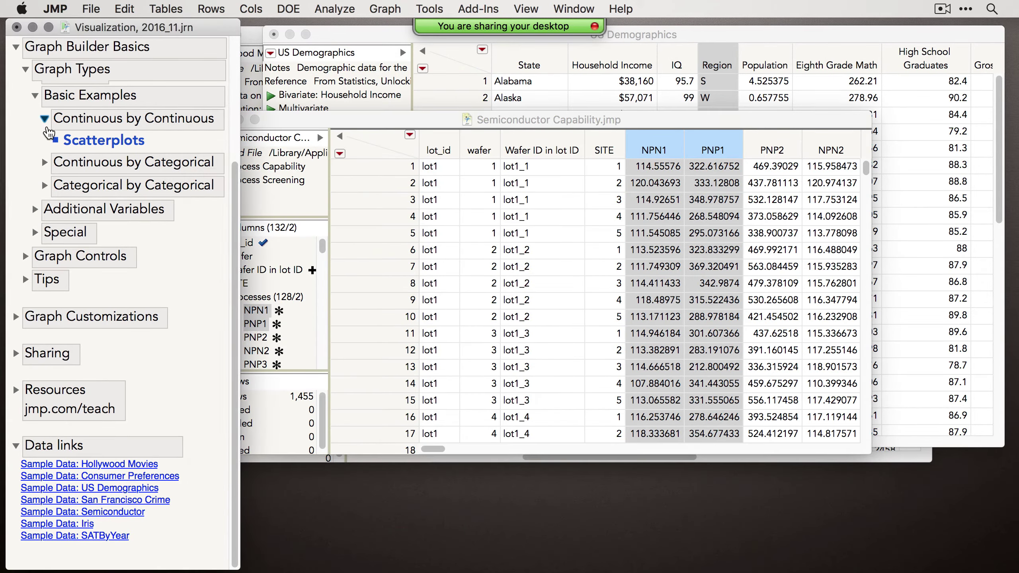
{"action": "left_click", "coordinate": [45, 120]}
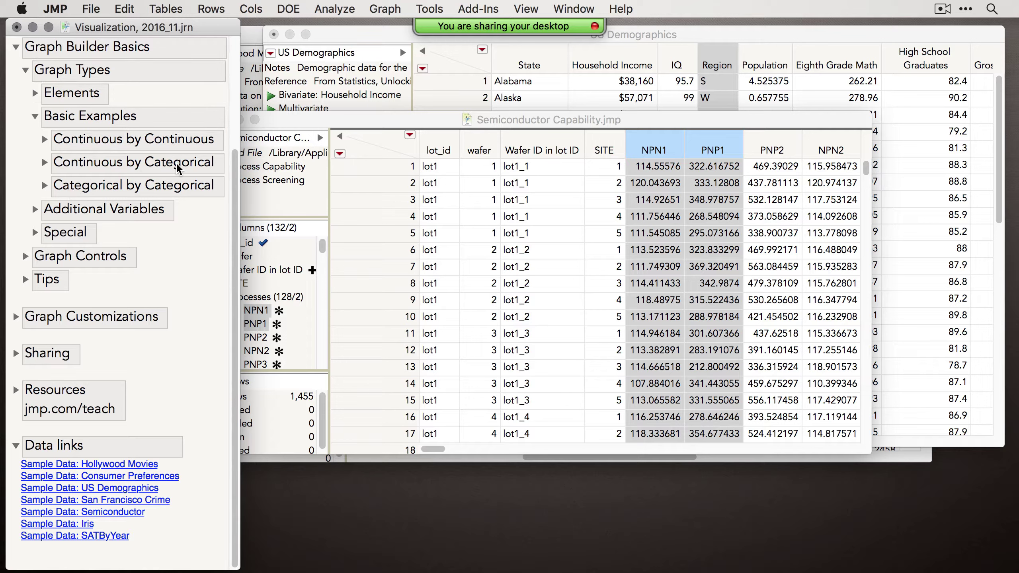
{"action": "left_click", "coordinate": [126, 161]}
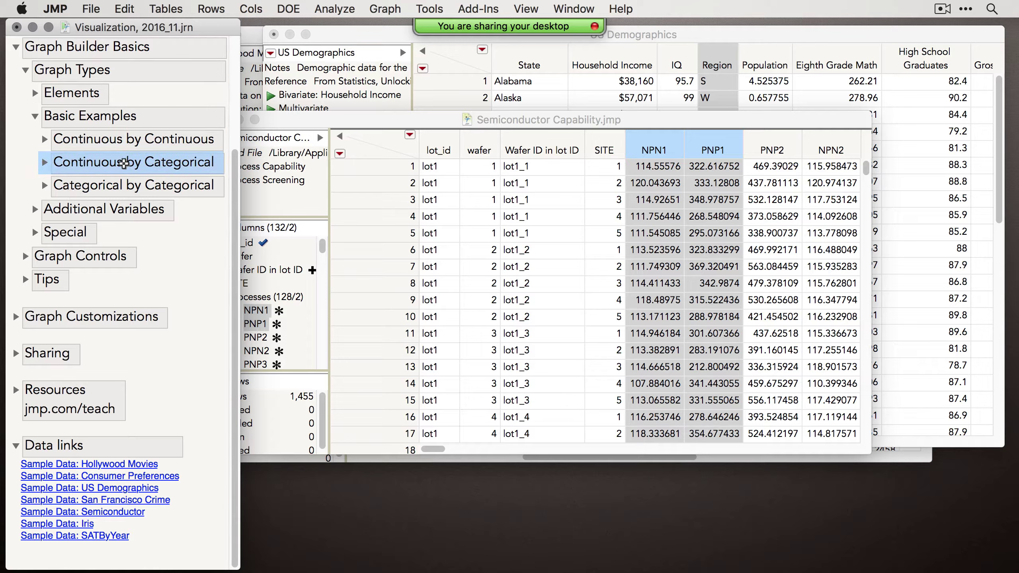
{"action": "left_click", "coordinate": [279, 123]}
{"action": "left_click", "coordinate": [222, 119]}
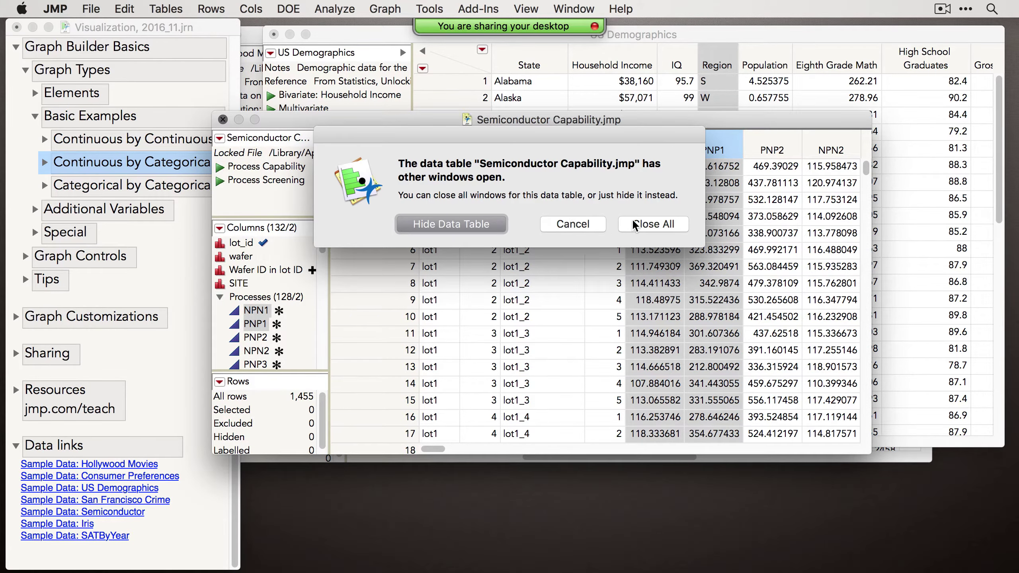
{"action": "left_click", "coordinate": [500, 231]}
- Expand the Continuous by Categorical section of the journal and bring the Hollywood Movies data table to the front
{"action": "left_click", "coordinate": [102, 189]}
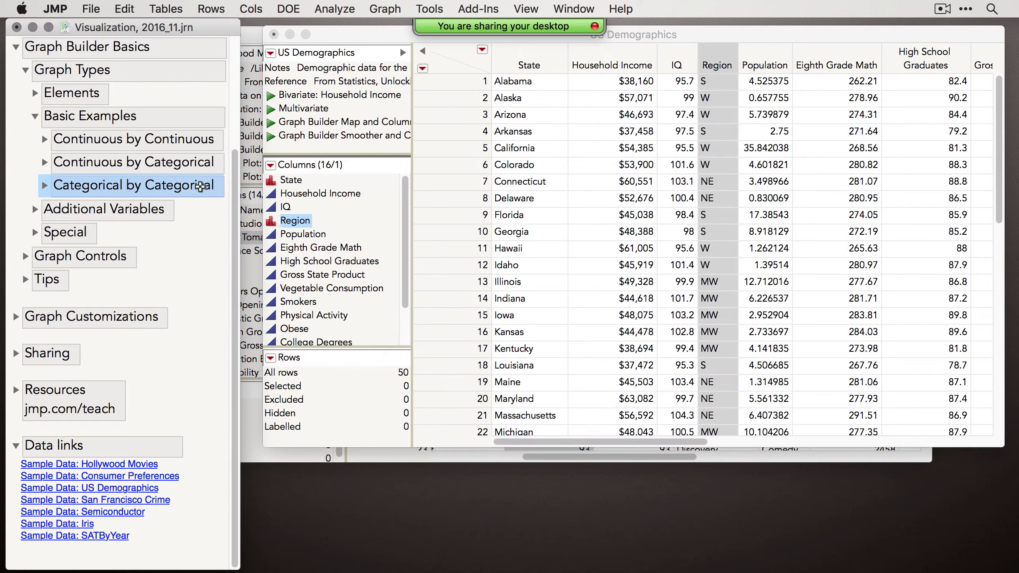
{"action": "left_click", "coordinate": [119, 182]}
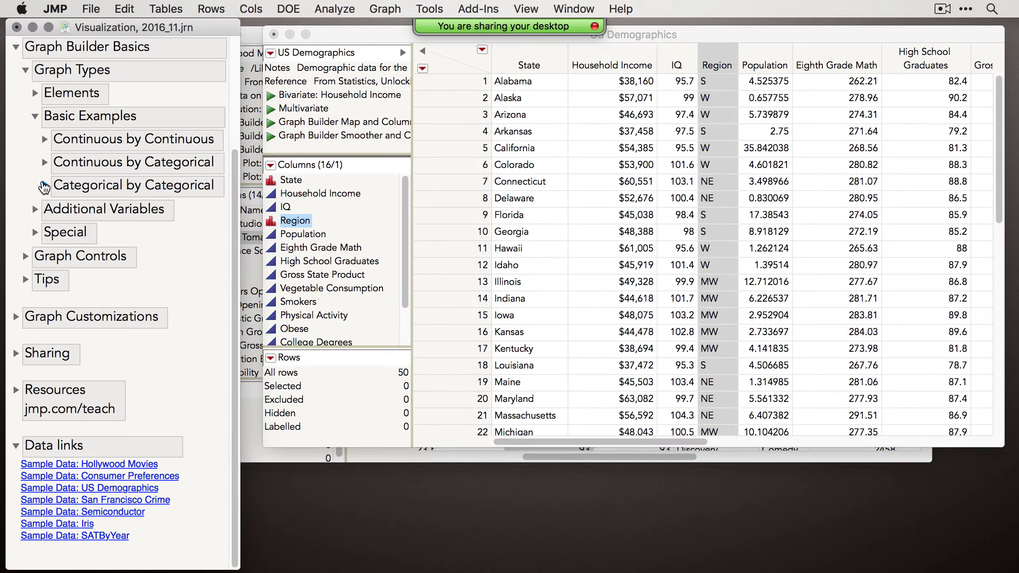
{"action": "left_click", "coordinate": [44, 162]}
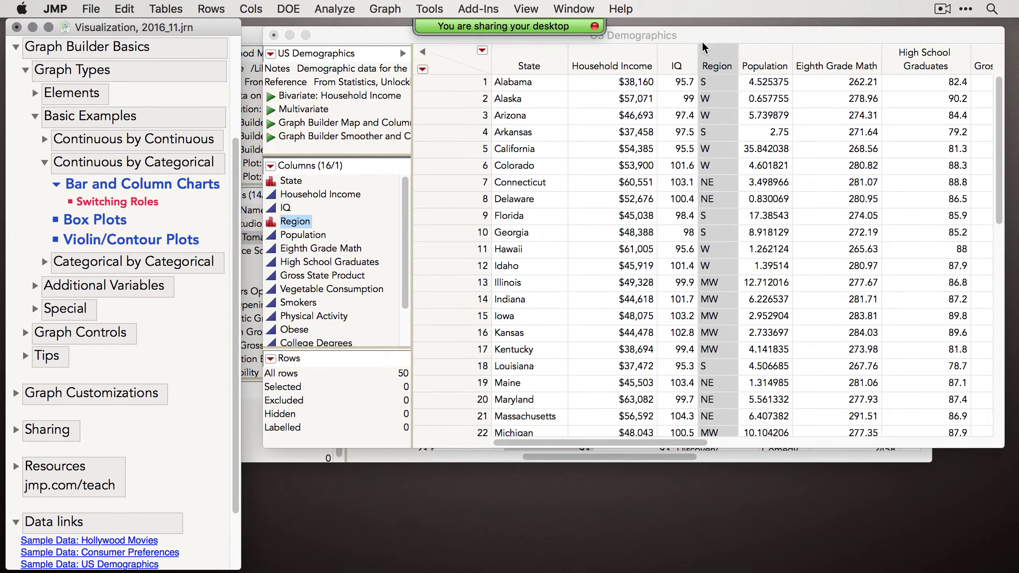
{"action": "left_click_drag", "start_coordinate": [702, 40], "coordinate": [716, 125]}
{"action": "left_click_drag", "start_coordinate": [655, 29], "coordinate": [689, 46]}
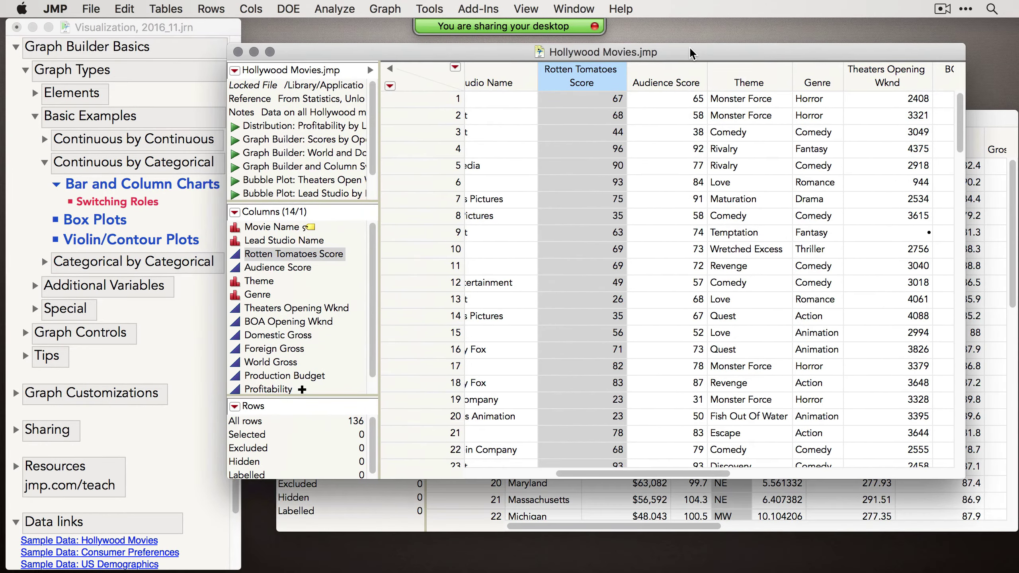
- Plot Rotten Tomatoes Score on Y against Genre on X in a new Graph Builder window for Hollywood Movies
{"action": "left_click", "coordinate": [385, 9]}
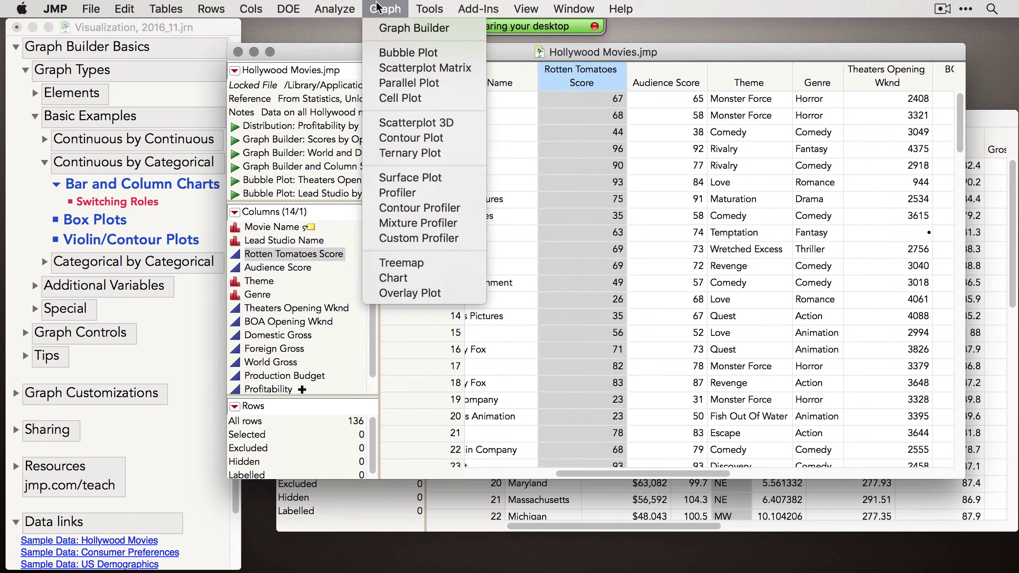
{"action": "left_click", "coordinate": [417, 27]}
{"action": "left_click_drag", "start_coordinate": [442, 130], "coordinate": [619, 59]}
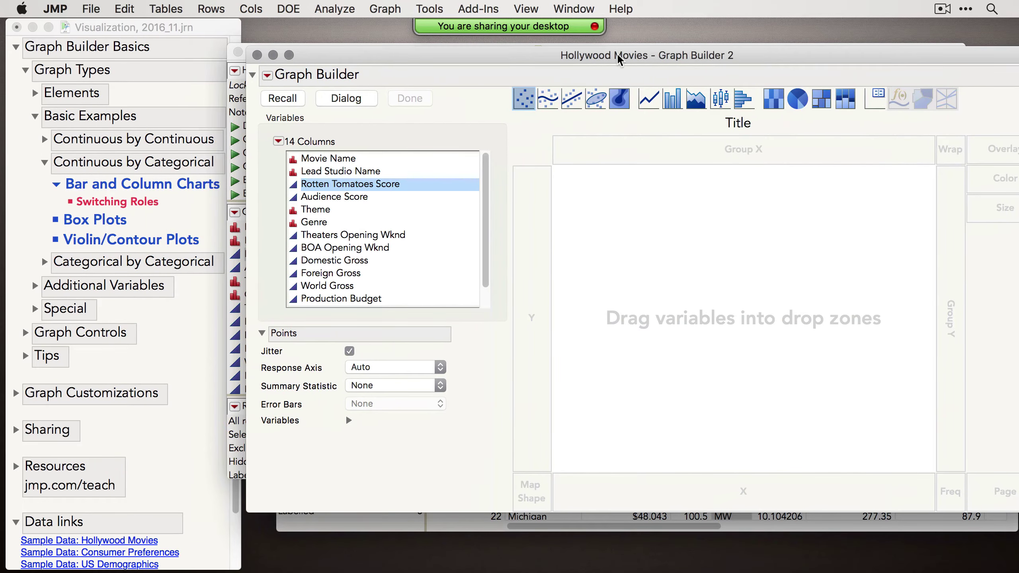
{"action": "left_click", "coordinate": [348, 200]}
{"action": "left_click_drag", "start_coordinate": [341, 186], "coordinate": [526, 231]}
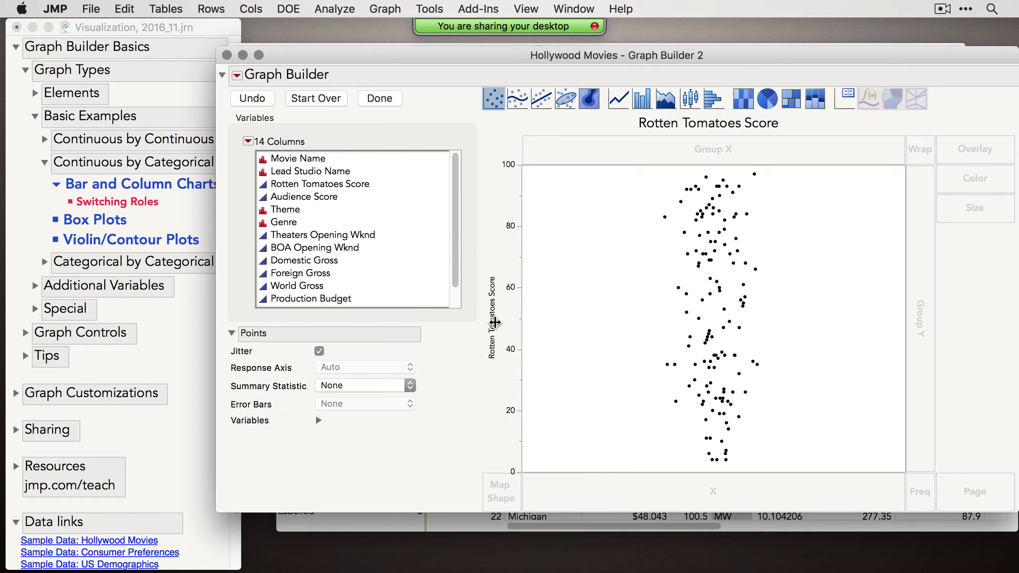
{"action": "left_click", "coordinate": [286, 225]}
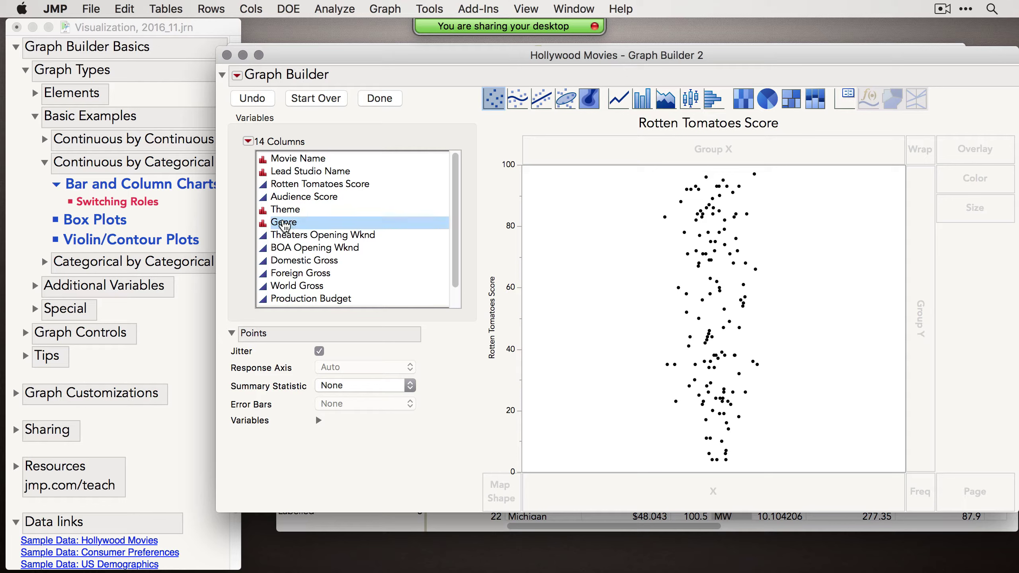
{"action": "left_click_drag", "start_coordinate": [287, 224], "coordinate": [609, 485]}
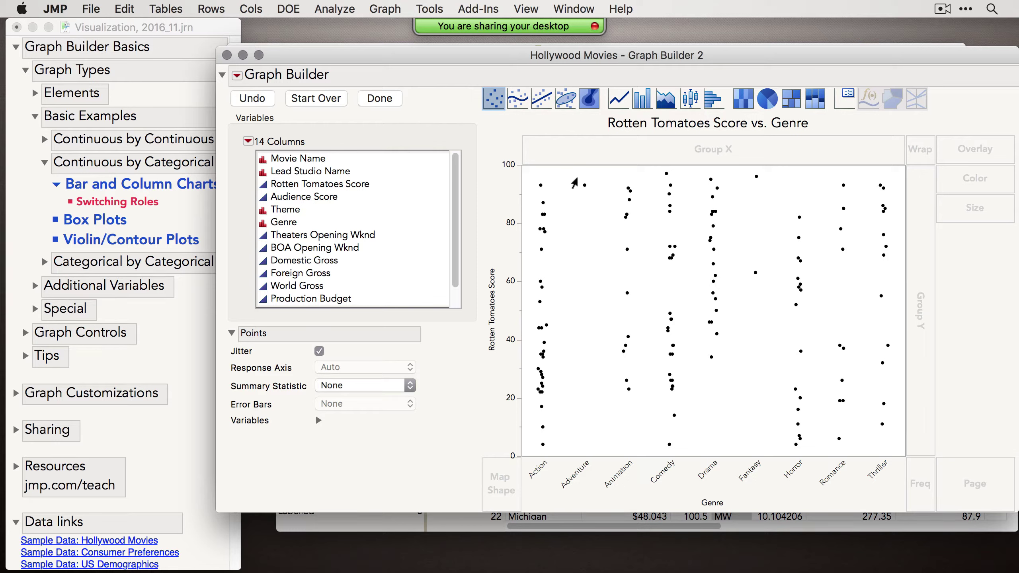
- Select the points in the Adventure and Fantasy genres, and hide and exclude their rows
{"action": "left_click_drag", "start_coordinate": [576, 175], "coordinate": [600, 198]}
{"action": "left_click_drag", "start_coordinate": [747, 174], "coordinate": [770, 289]}
{"action": "left_click", "coordinate": [753, 363]}
{"action": "left_click_drag", "start_coordinate": [575, 177], "coordinate": [606, 214]}
{"action": "left_click_drag", "start_coordinate": [745, 169], "coordinate": [771, 301]}
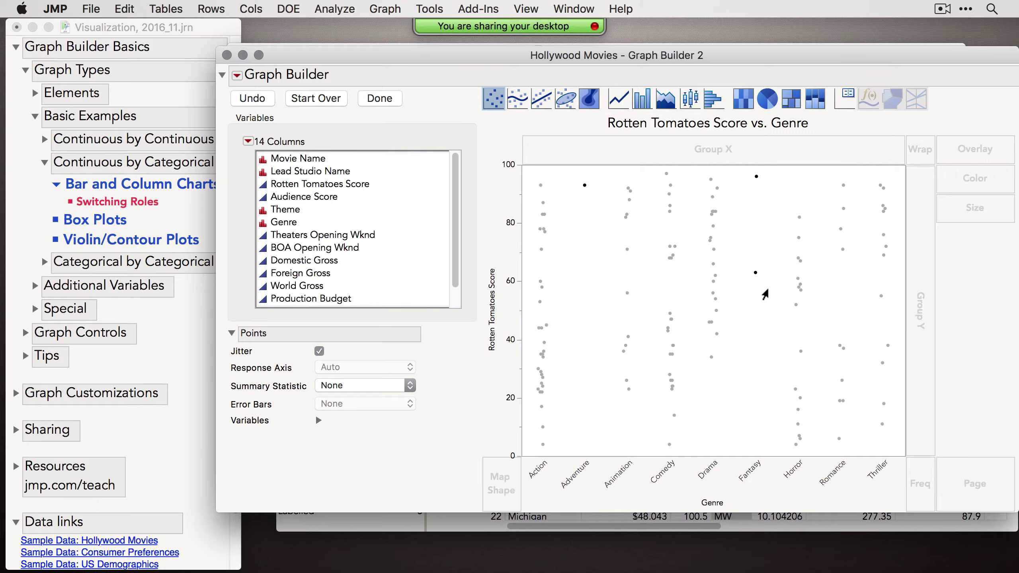
{"action": "right_click", "coordinate": [584, 186]}
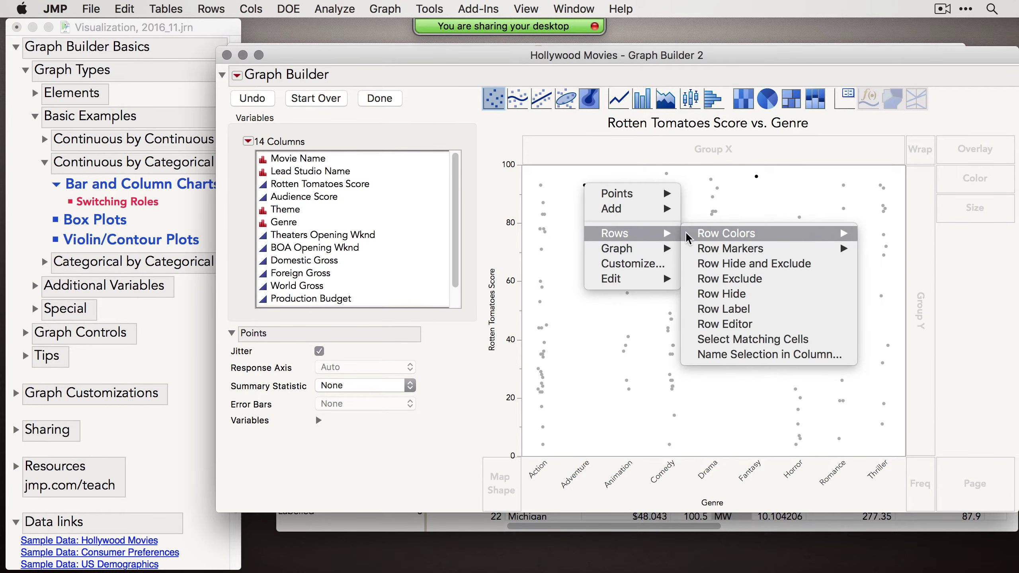
{"action": "left_click", "coordinate": [737, 266]}
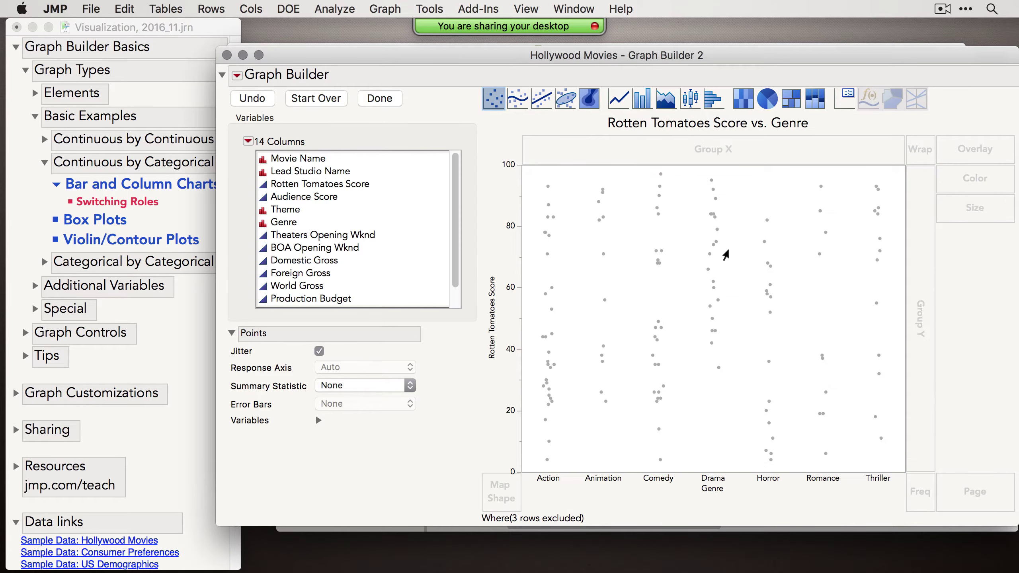
- Change the Rotten Tomatoes Score by Genre plot to bars and add Standard Error error bars
{"action": "left_click_drag", "start_coordinate": [616, 53], "coordinate": [616, 45]}
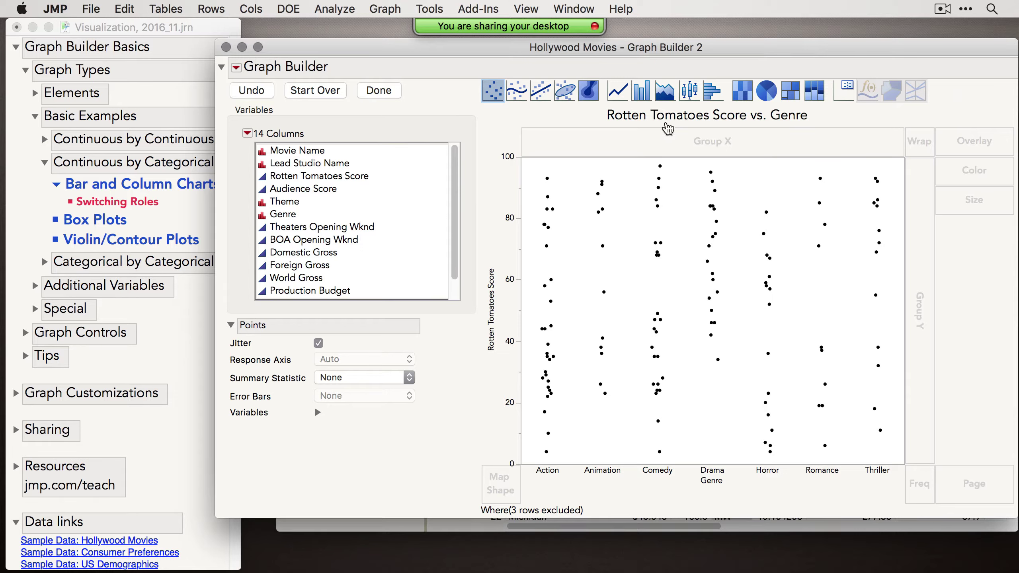
{"action": "left_click", "coordinate": [643, 93]}
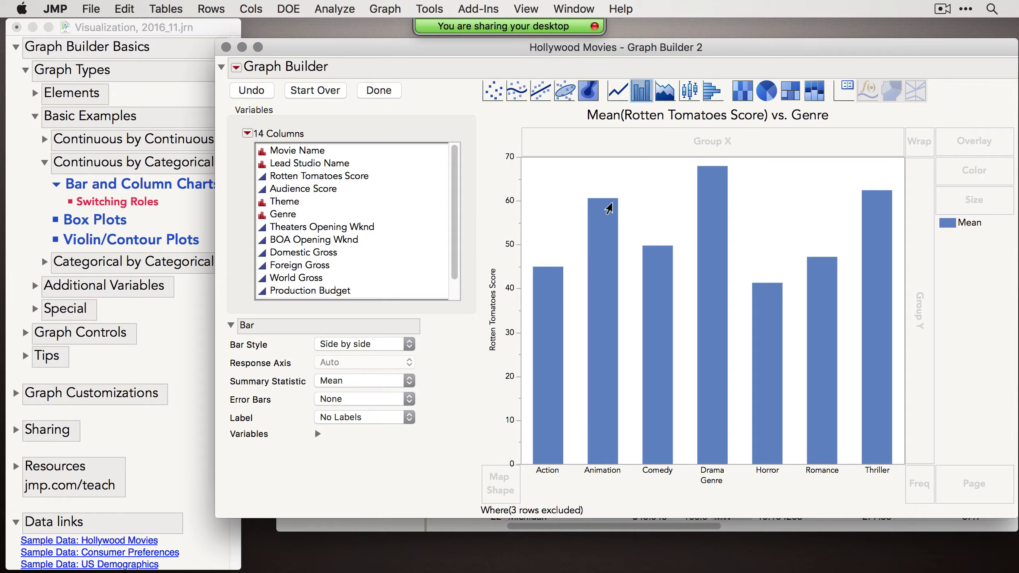
{"action": "mouse_move", "coordinate": [609, 209]}
{"action": "left_click", "coordinate": [327, 403]}
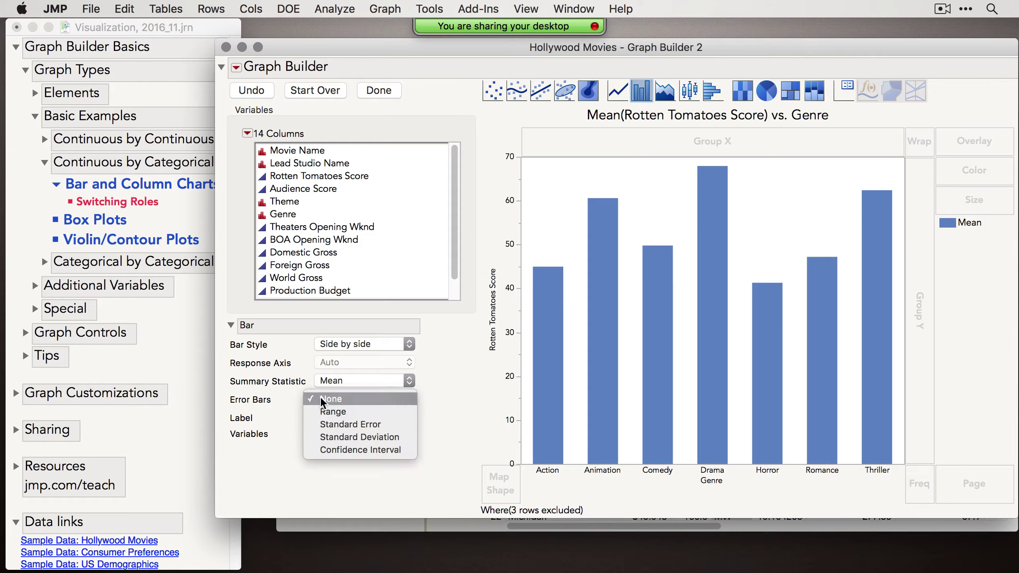
{"action": "left_click", "coordinate": [371, 426]}
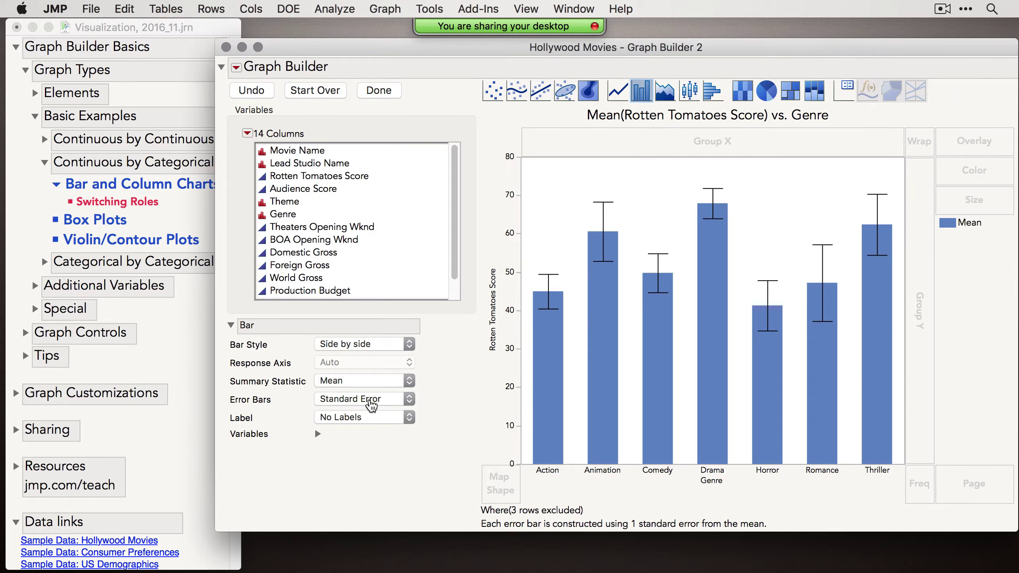
- Switch the graph to points for comparison, return it to bars, and set the error bars to None
{"action": "left_click", "coordinate": [493, 91]}
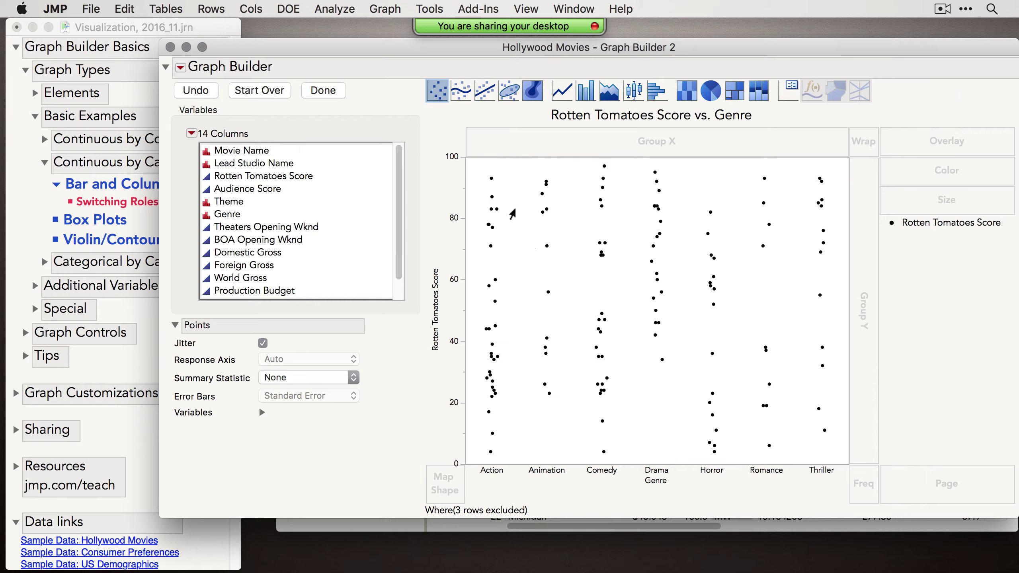
{"action": "left_click", "coordinate": [583, 93]}
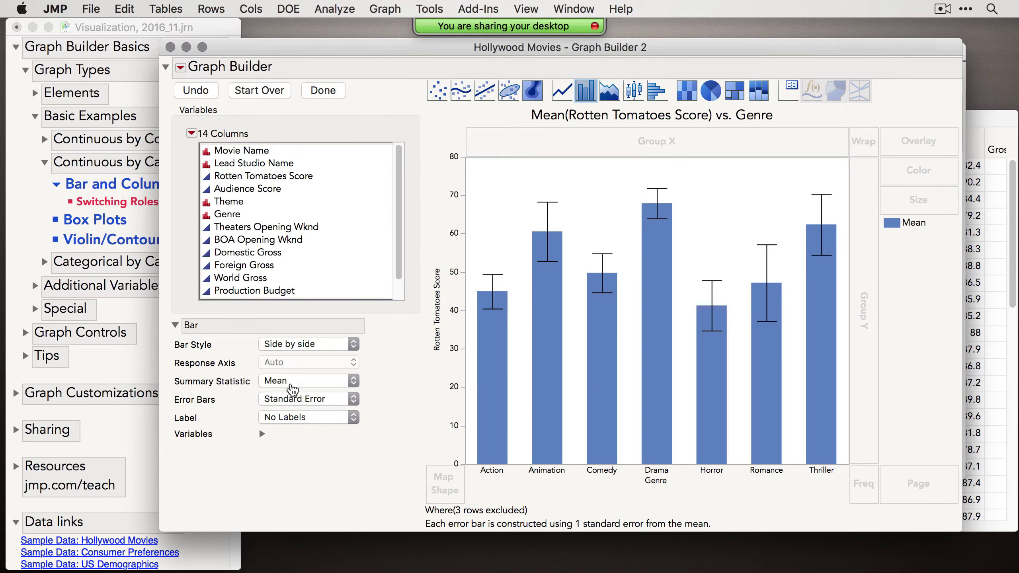
{"action": "left_click", "coordinate": [316, 399]}
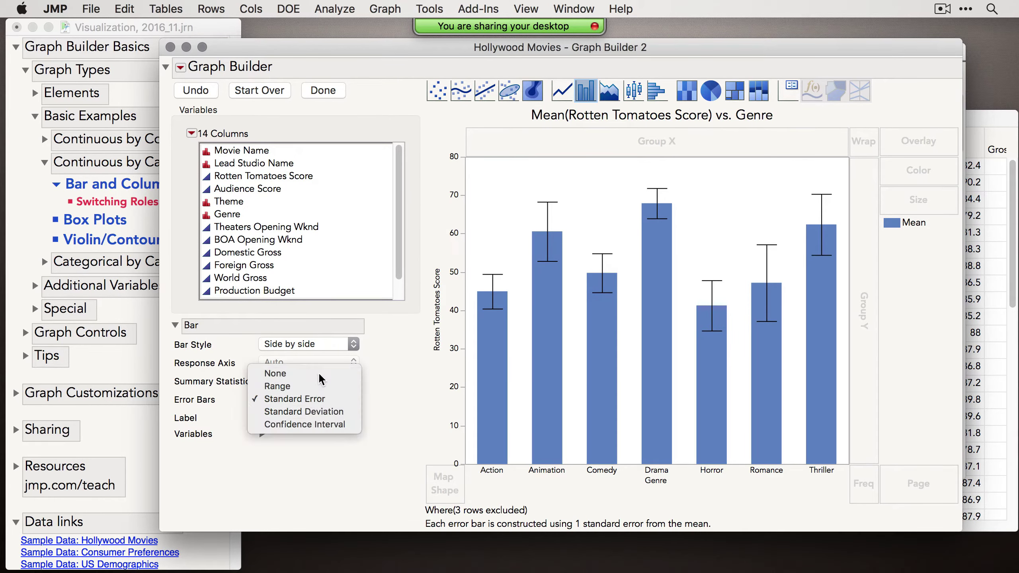
{"action": "left_click", "coordinate": [318, 374]}
{"action": "left_click_drag", "start_coordinate": [416, 54], "coordinate": [463, 50]}
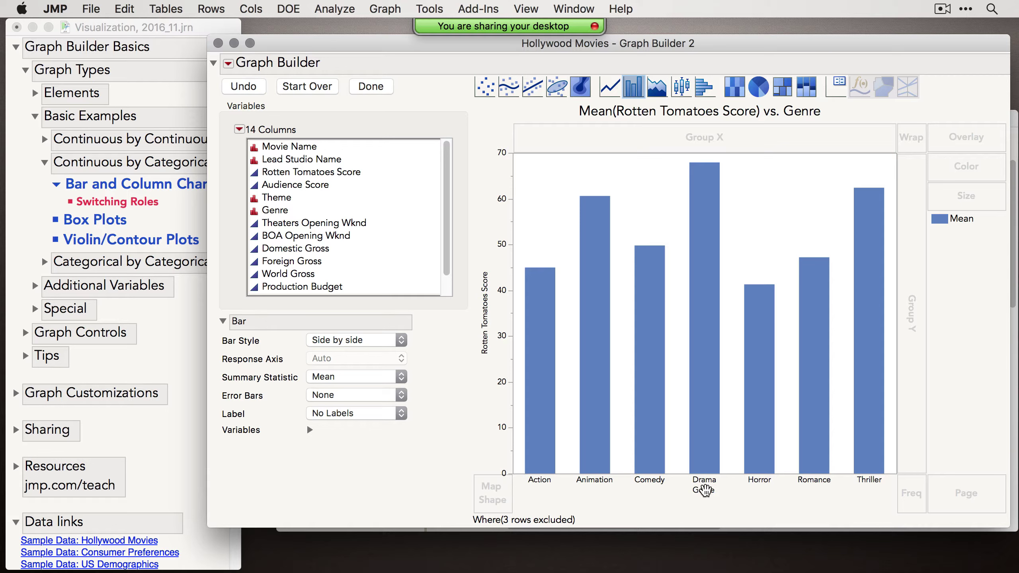
- Swap Rotten Tomatoes Score with Genre to make the bars horizontal, and review the available summary statistics, keeping Mean
{"action": "right_click", "coordinate": [484, 290]}
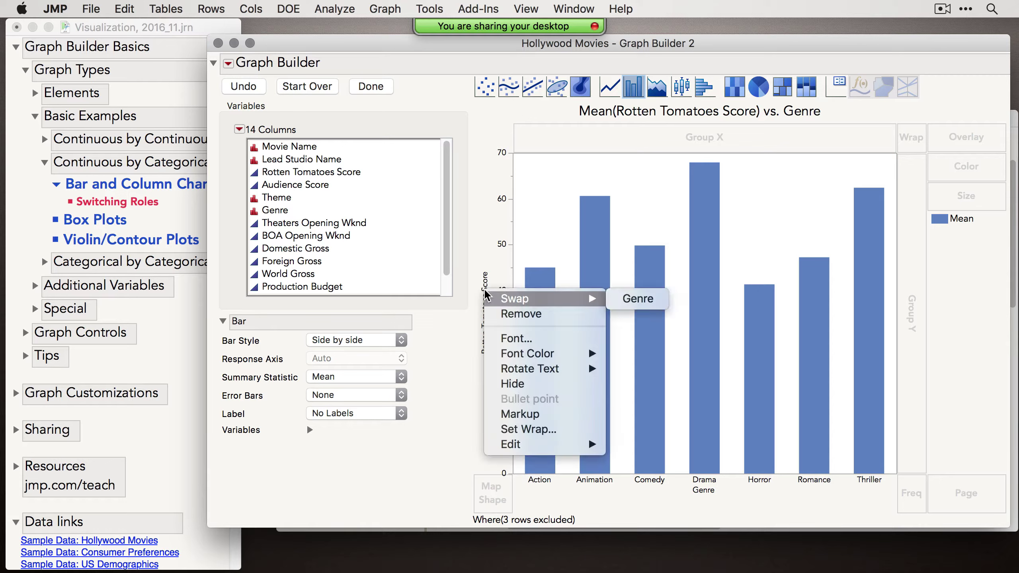
{"action": "mouse_move", "coordinate": [552, 305]}
{"action": "left_click", "coordinate": [635, 299]}
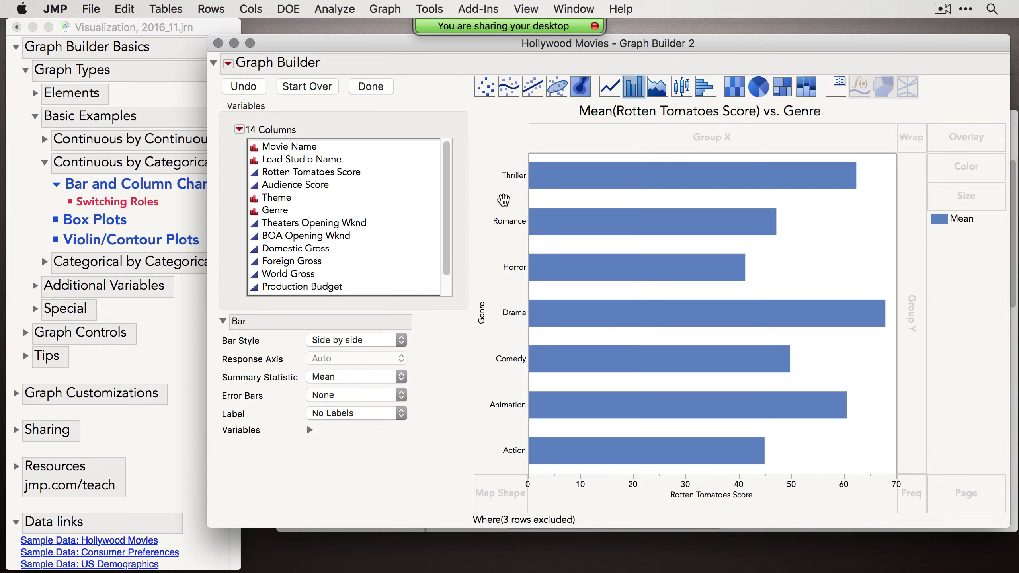
{"action": "mouse_move", "coordinate": [528, 354]}
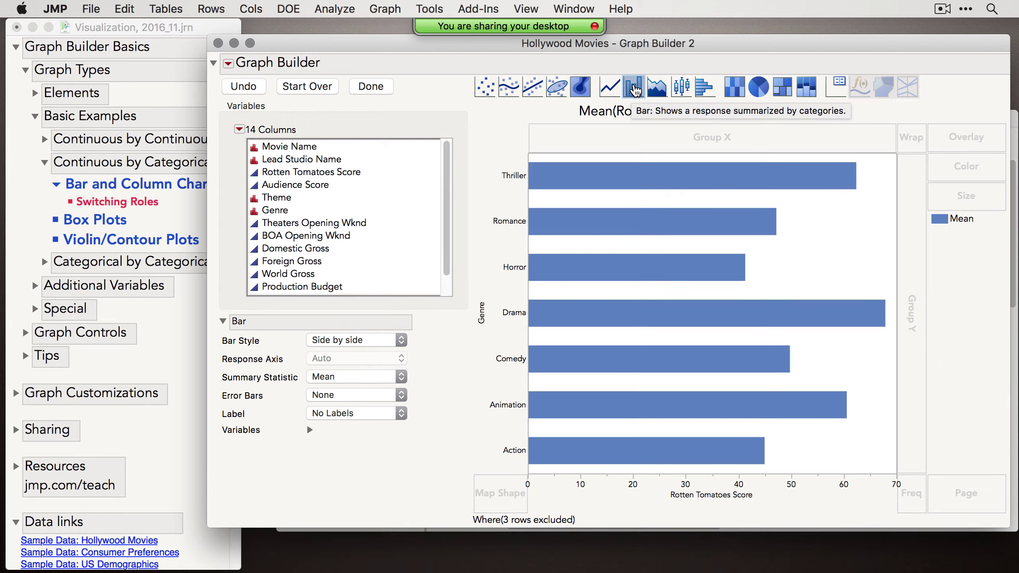
{"action": "left_click", "coordinate": [340, 377]}
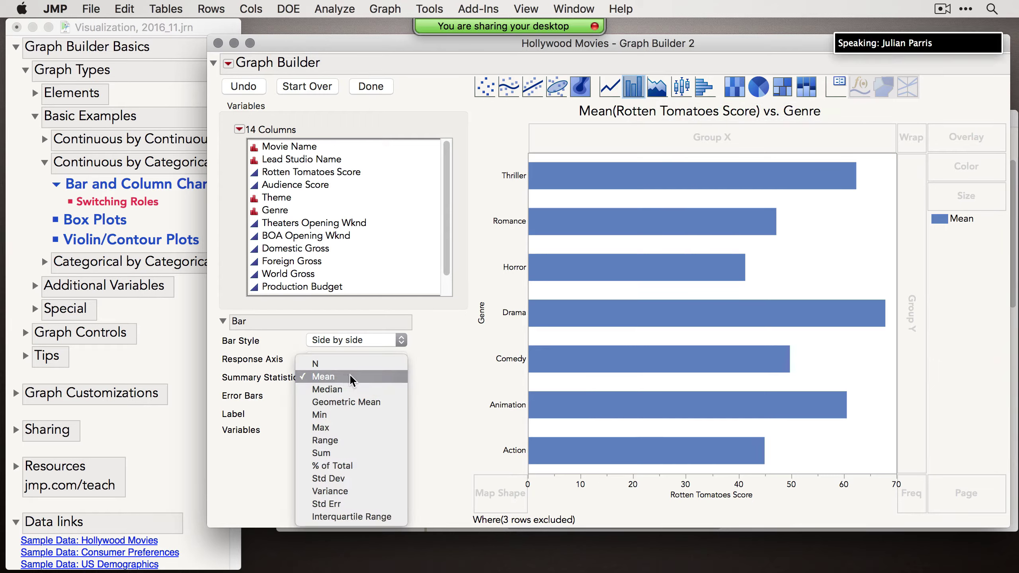
{"action": "left_click", "coordinate": [476, 370]}
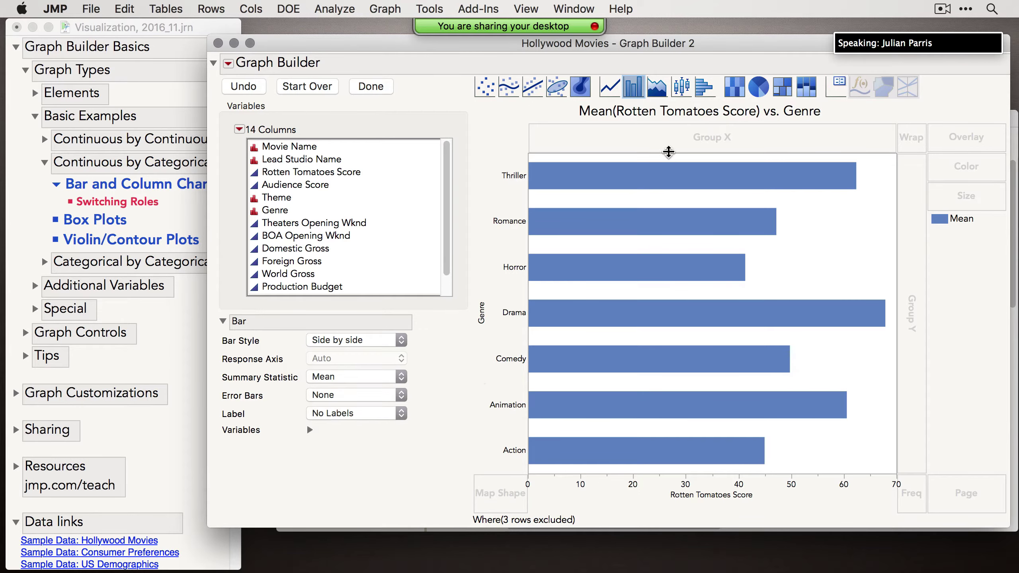
- Change the Rotten Tomatoes Score by Genre graph to box plots and finish the graph
{"action": "left_click", "coordinate": [680, 89]}
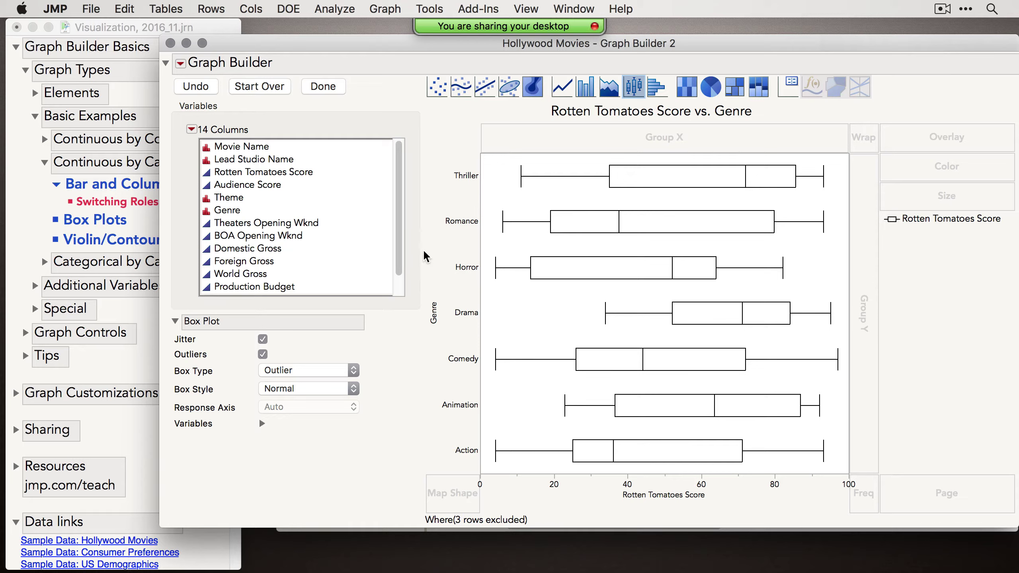
{"action": "left_click", "coordinate": [317, 89]}
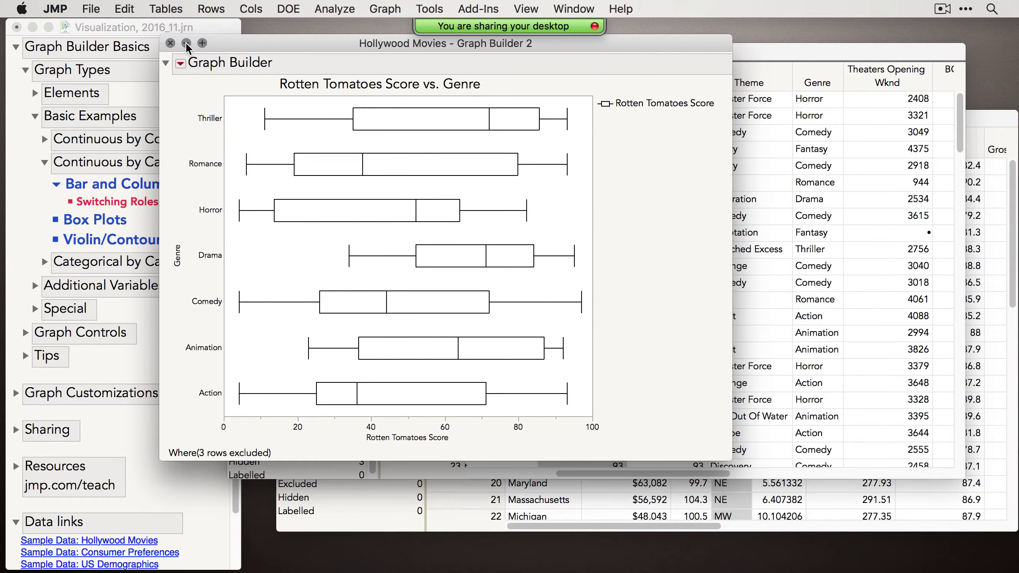
{"action": "left_click_drag", "start_coordinate": [188, 45], "coordinate": [256, 48]}
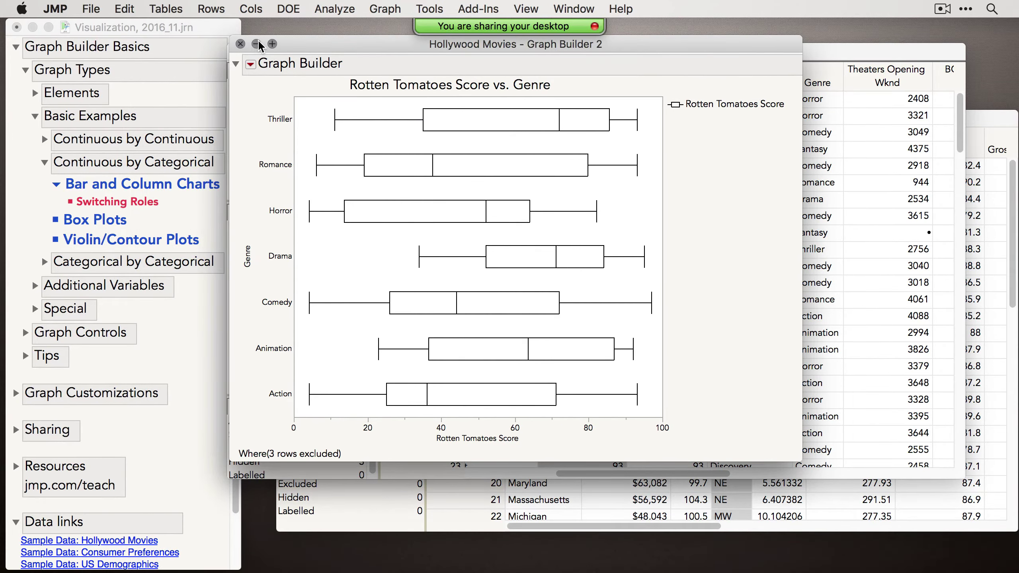
- Minimize the finished box plot window and open the Iris sample data from the journal's data links
{"action": "left_click", "coordinate": [258, 43]}
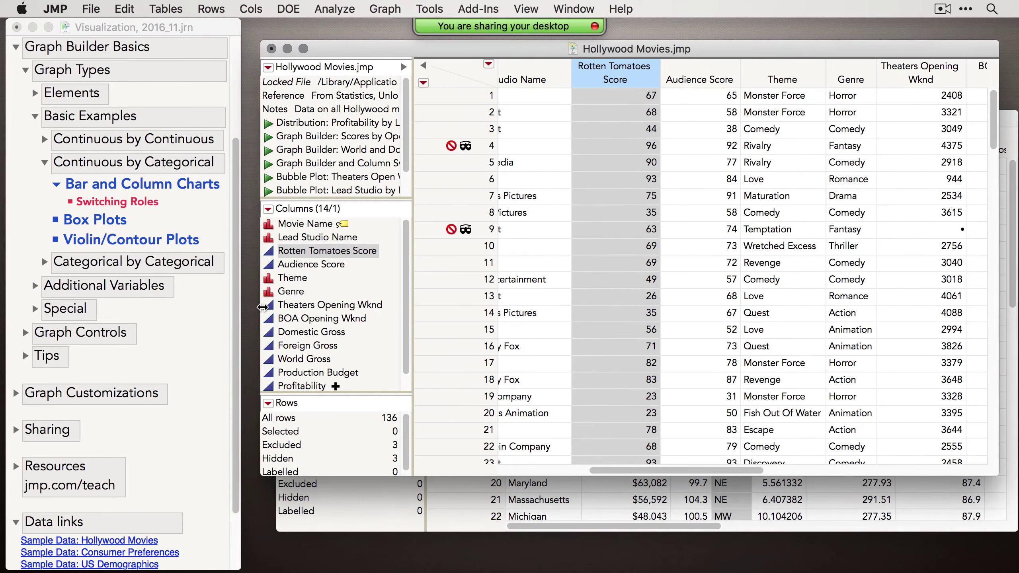
{"action": "scroll", "coordinate": [148, 458], "scroll_direction": "down", "scroll_amount": 5}
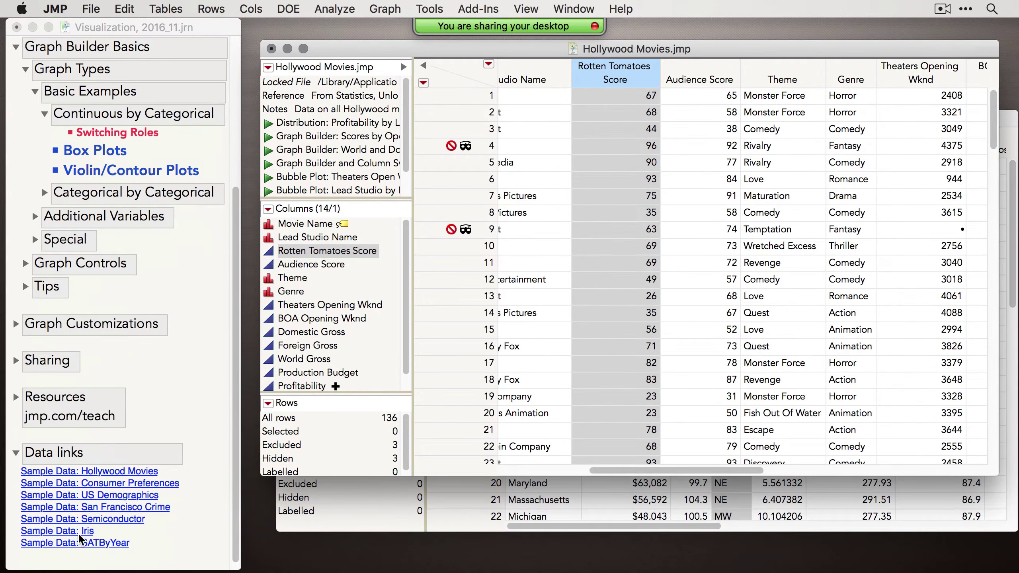
{"action": "left_click", "coordinate": [81, 531]}
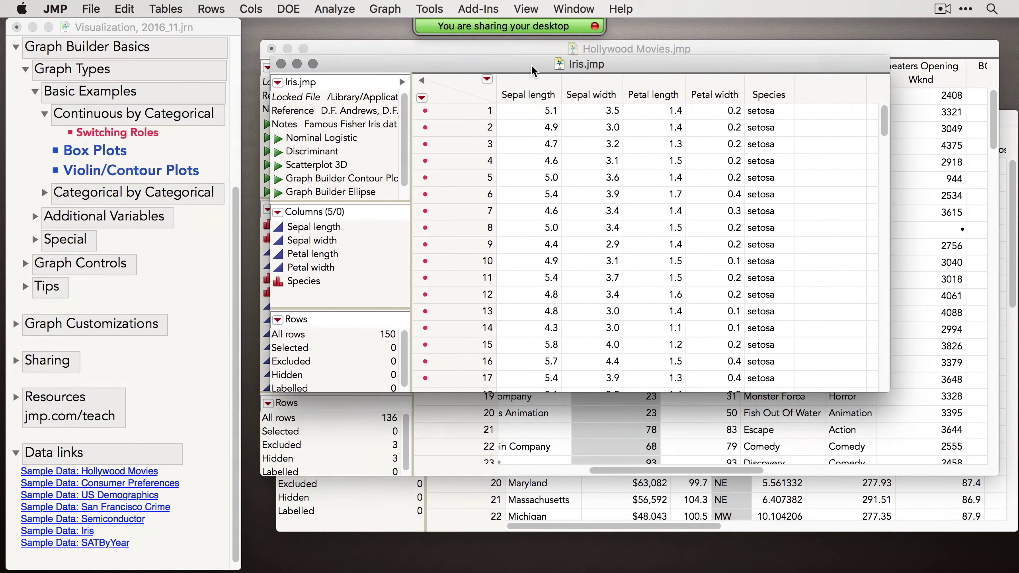
- Open Graph Builder on the Iris data and plot Sepal length on Y against Species on X
{"action": "left_click_drag", "start_coordinate": [530, 64], "coordinate": [717, 78]}
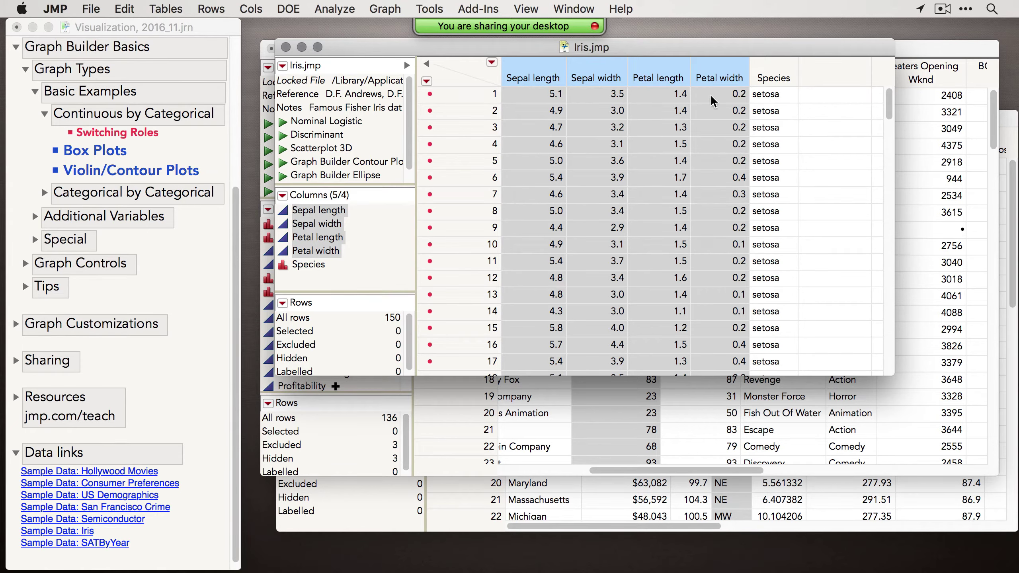
{"action": "left_click", "coordinate": [385, 9]}
{"action": "left_click", "coordinate": [425, 27]}
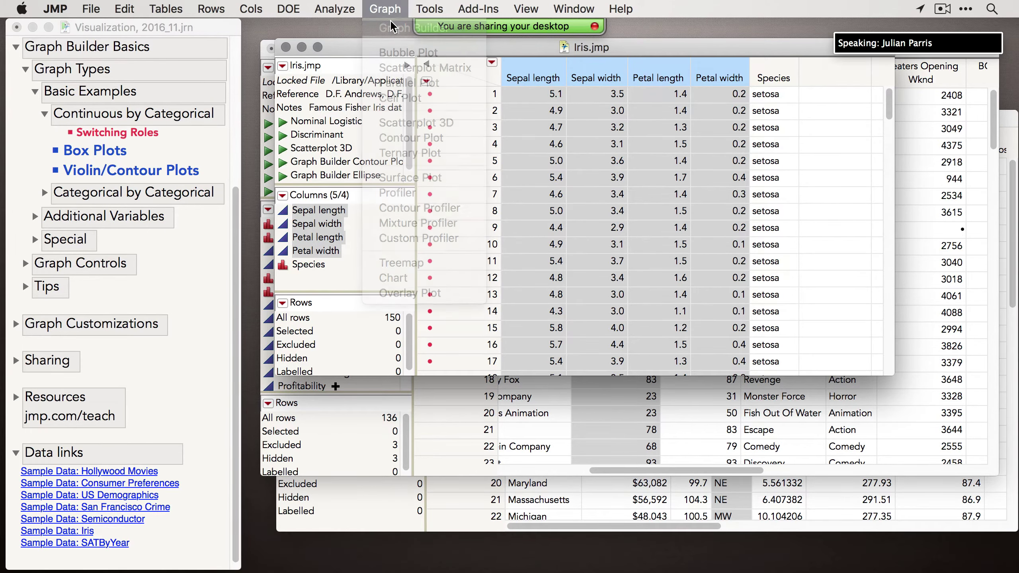
{"action": "left_click_drag", "start_coordinate": [424, 50], "coordinate": [548, 81]}
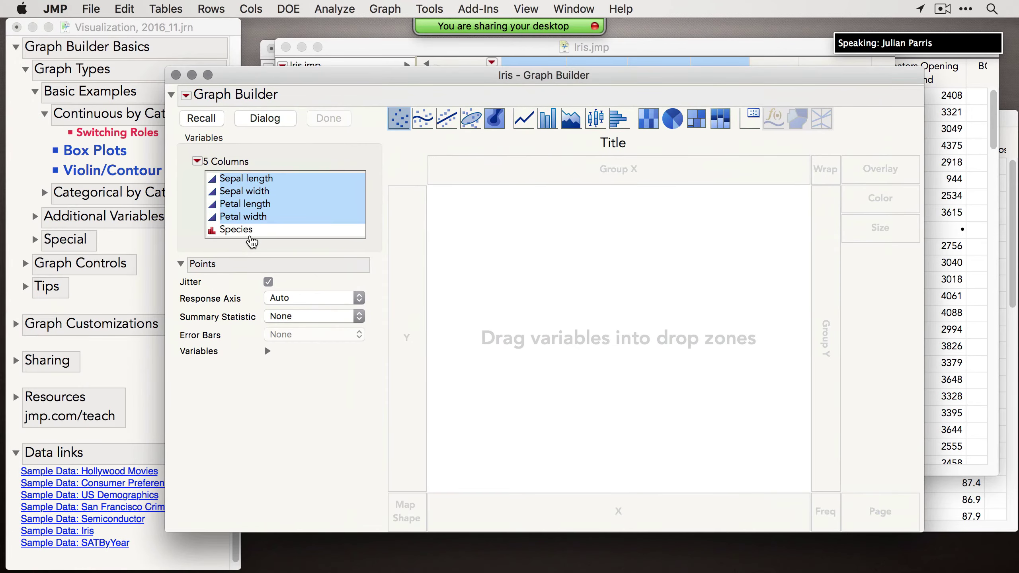
{"action": "left_click_drag", "start_coordinate": [249, 230], "coordinate": [576, 511]}
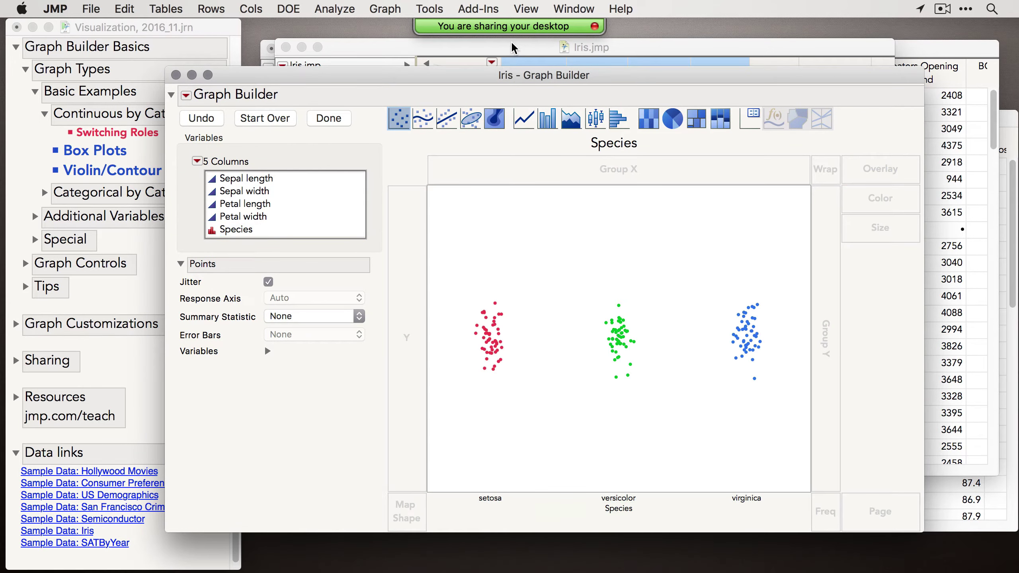
{"action": "left_click_drag", "start_coordinate": [525, 78], "coordinate": [538, 59]}
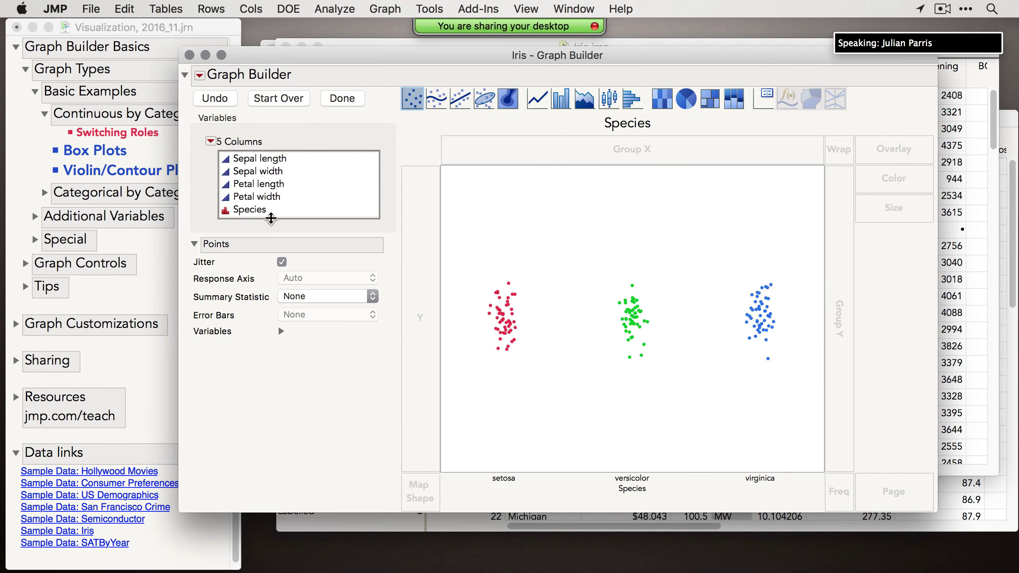
{"action": "left_click", "coordinate": [294, 166]}
{"action": "left_click_drag", "start_coordinate": [295, 166], "coordinate": [422, 237]}
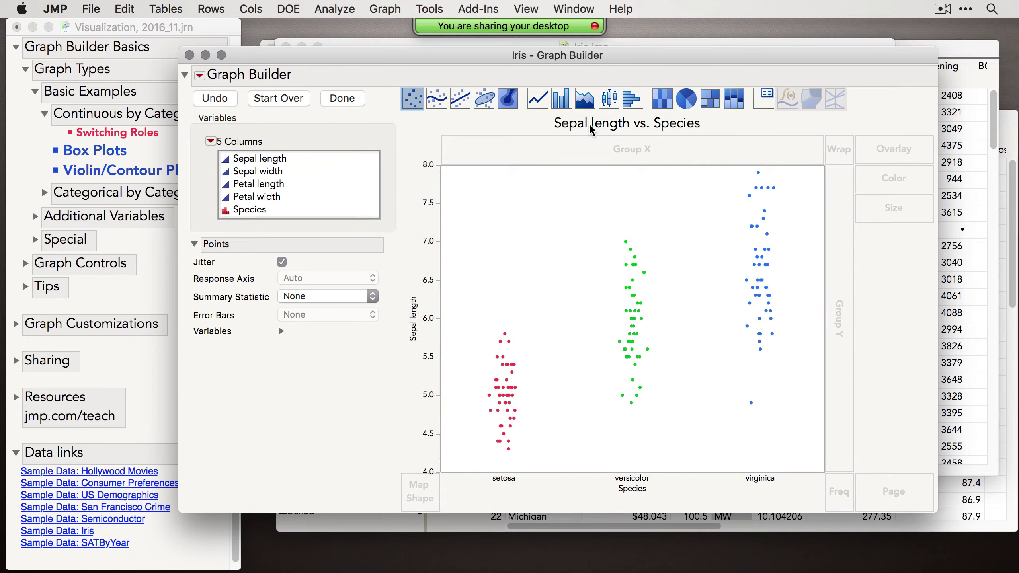
- View Sepal length by Species as bars and box plots, and change the graph to contour violin plots
{"action": "left_click", "coordinate": [558, 103]}
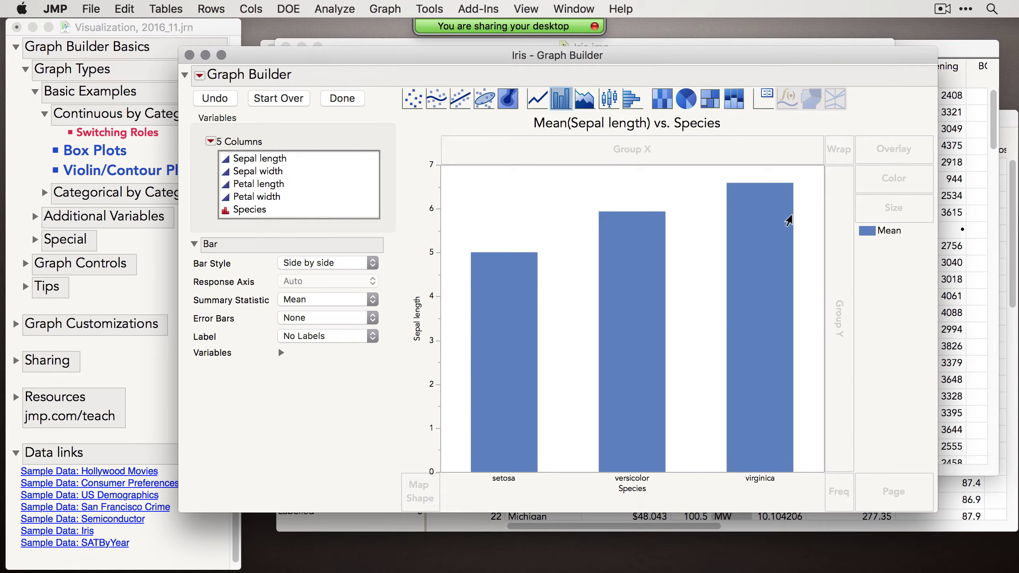
{"action": "left_click", "coordinate": [609, 100]}
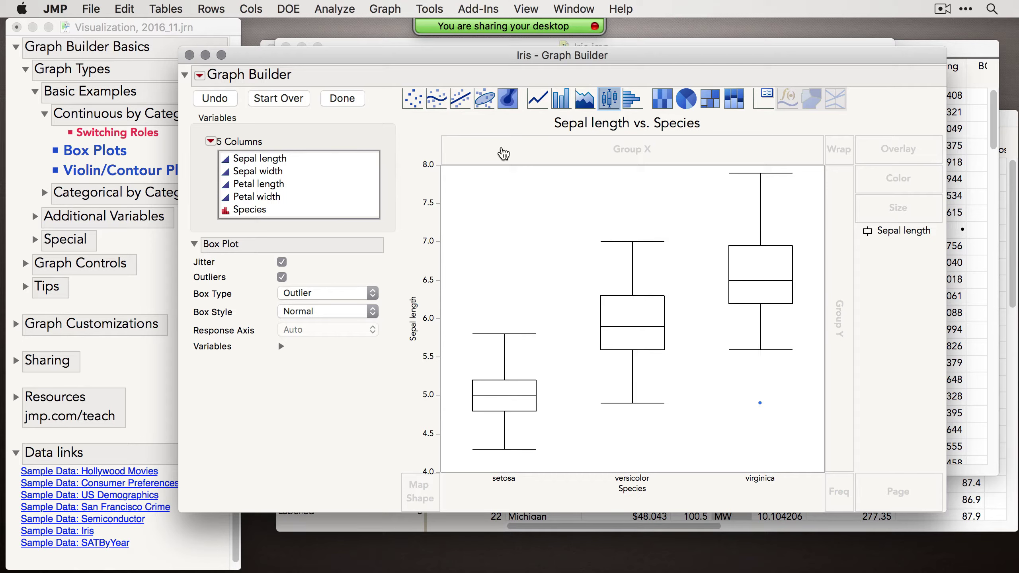
{"action": "left_click", "coordinate": [509, 100]}
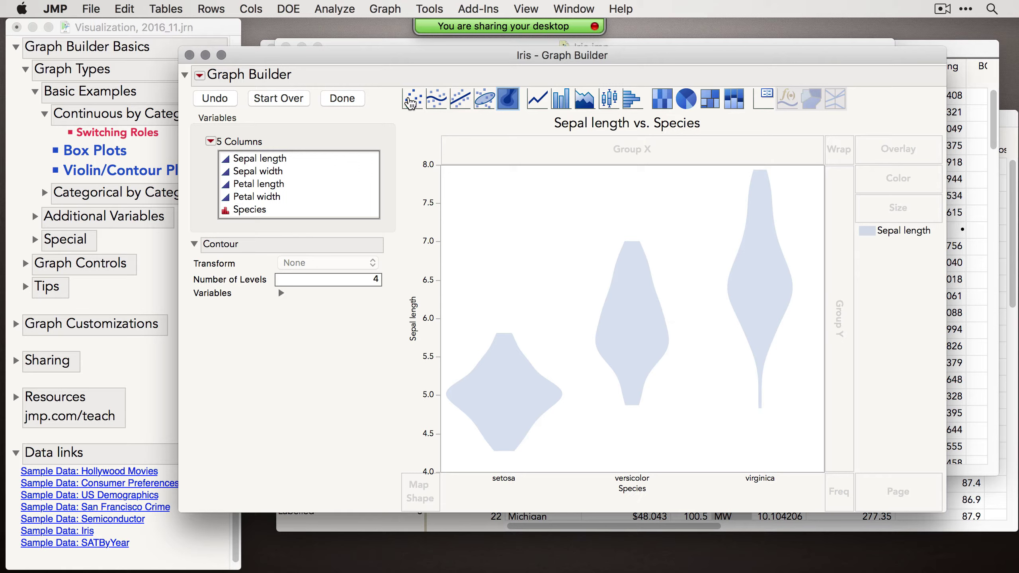
- Try overlaying points on the violin plots and showing a histogram instead, and return to the contour element
{"action": "left_click_drag", "start_coordinate": [413, 101], "coordinate": [528, 264]}
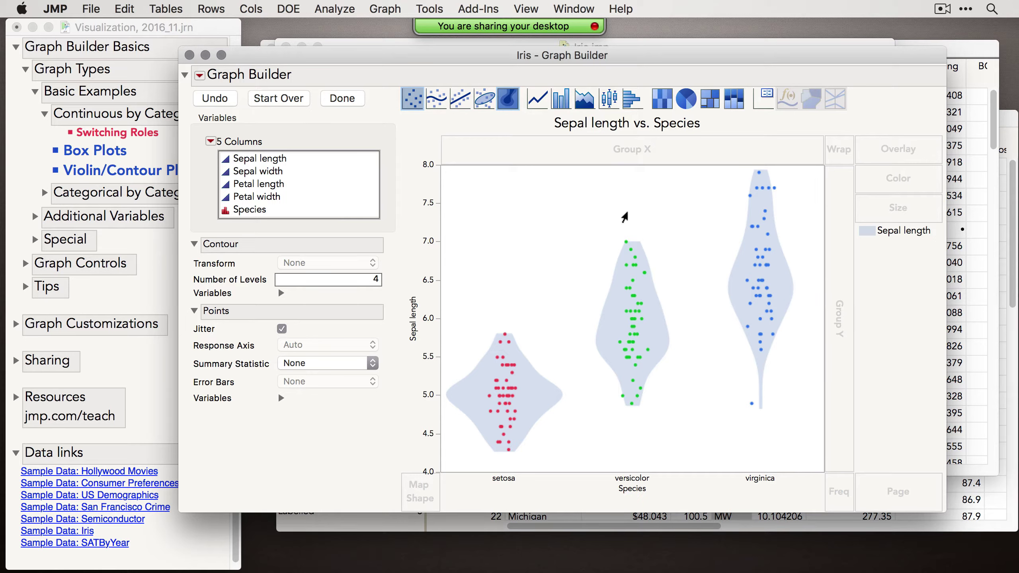
{"action": "left_click", "coordinate": [413, 100]}
{"action": "left_click", "coordinate": [633, 101]}
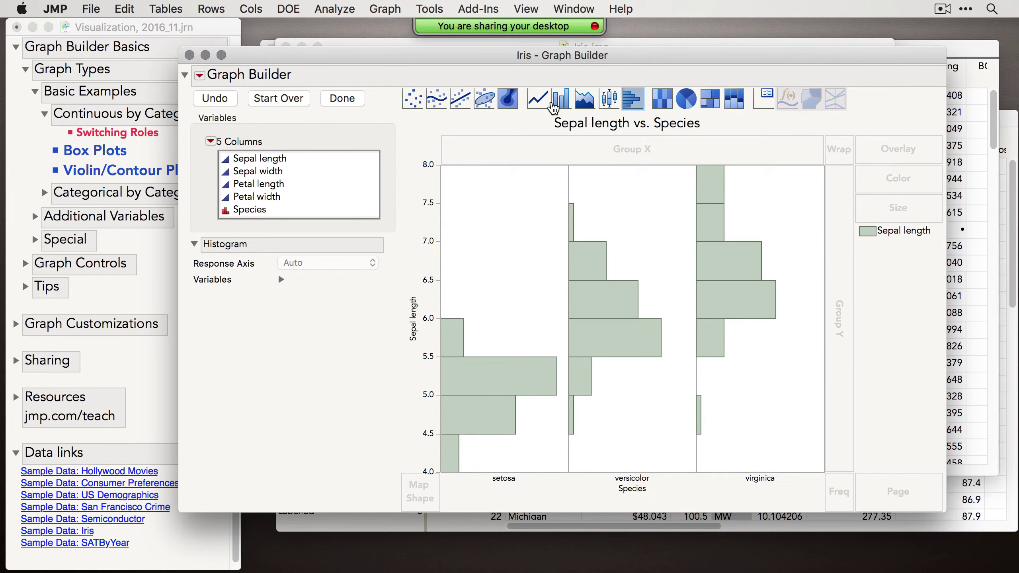
{"action": "left_click", "coordinate": [510, 105]}
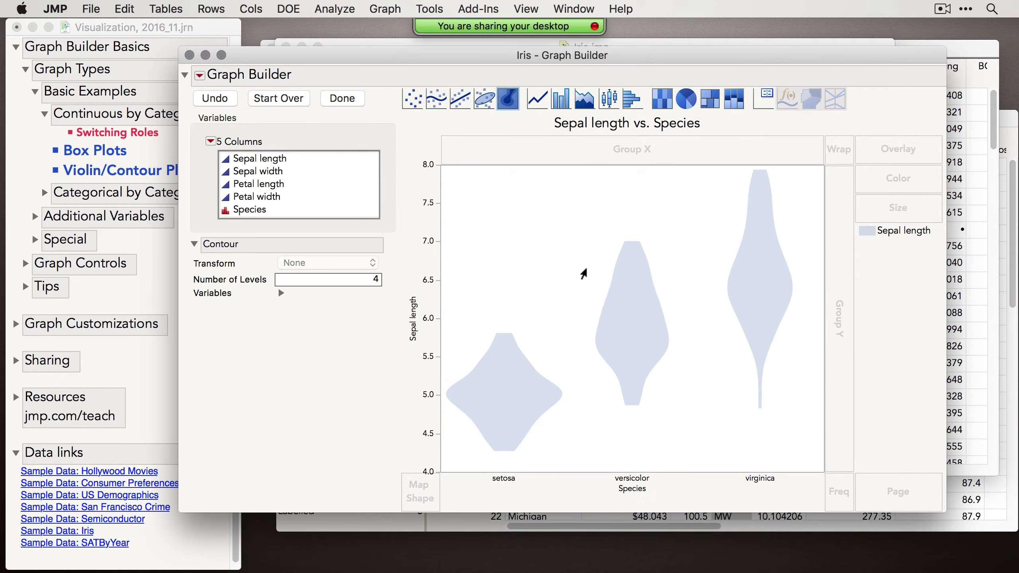
- Make the Sepal length violin plot window slightly smaller, finish the graph, and minimize it
{"action": "left_click_drag", "start_coordinate": [398, 56], "coordinate": [375, 53]}
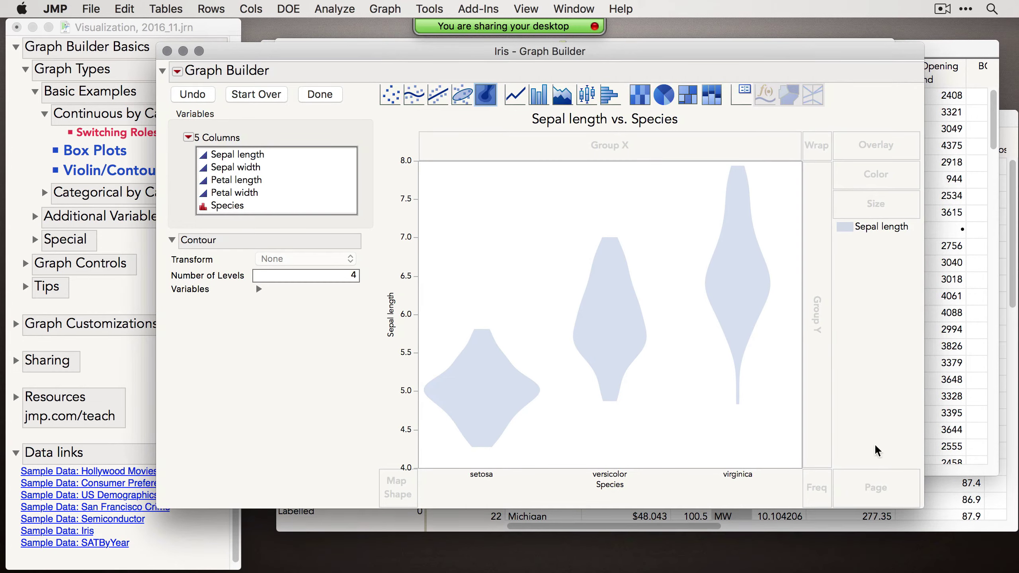
{"action": "mouse_move", "coordinate": [923, 498]}
{"action": "left_mouse_down"}
{"action": "mouse_move", "coordinate": [890, 495]}
{"action": "mouse_move", "coordinate": [902, 495]}
{"action": "left_mouse_up"}
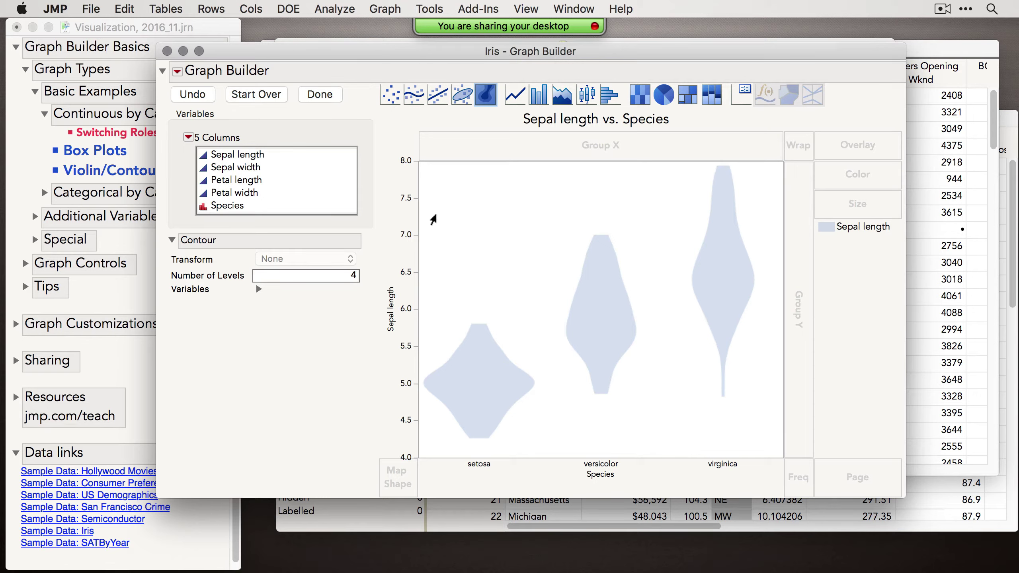
{"action": "left_click", "coordinate": [328, 95]}
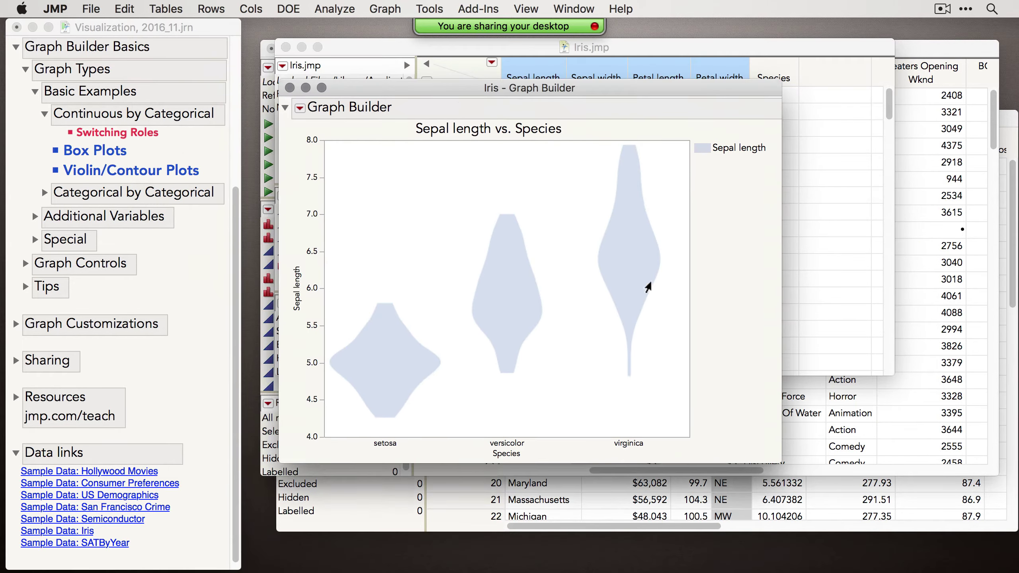
{"action": "left_click", "coordinate": [305, 88]}
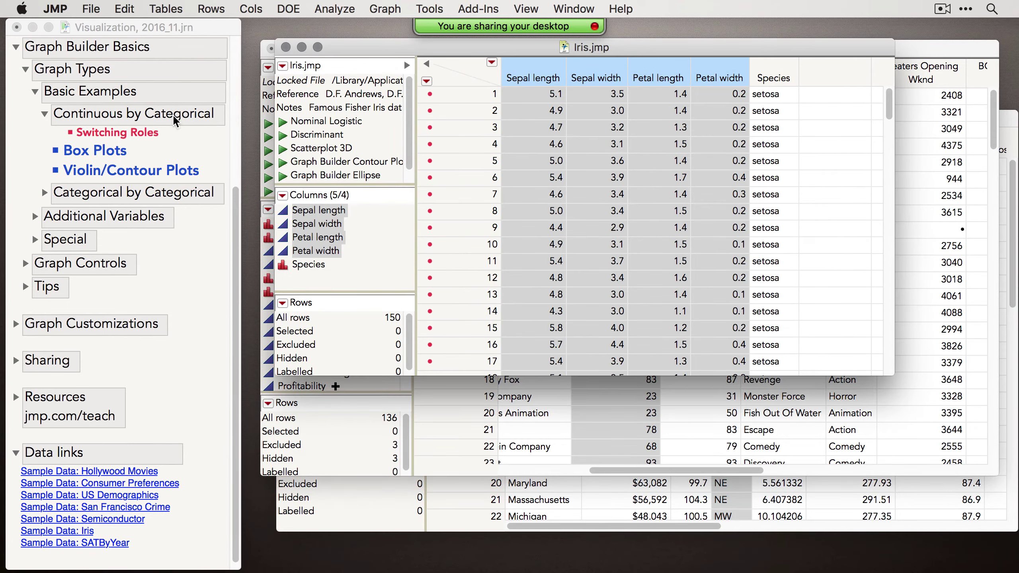
- Switch the journal outline to Categorical by Categorical examples and minimize the Iris, Hollywood Movies and US Demographics tables
{"action": "left_click", "coordinate": [45, 114]}
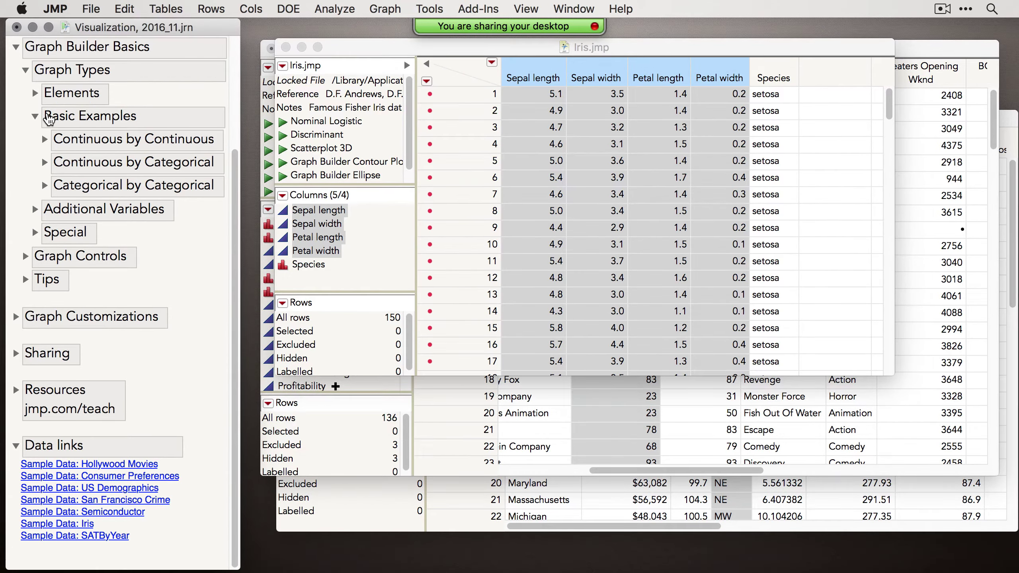
{"action": "left_click", "coordinate": [46, 185]}
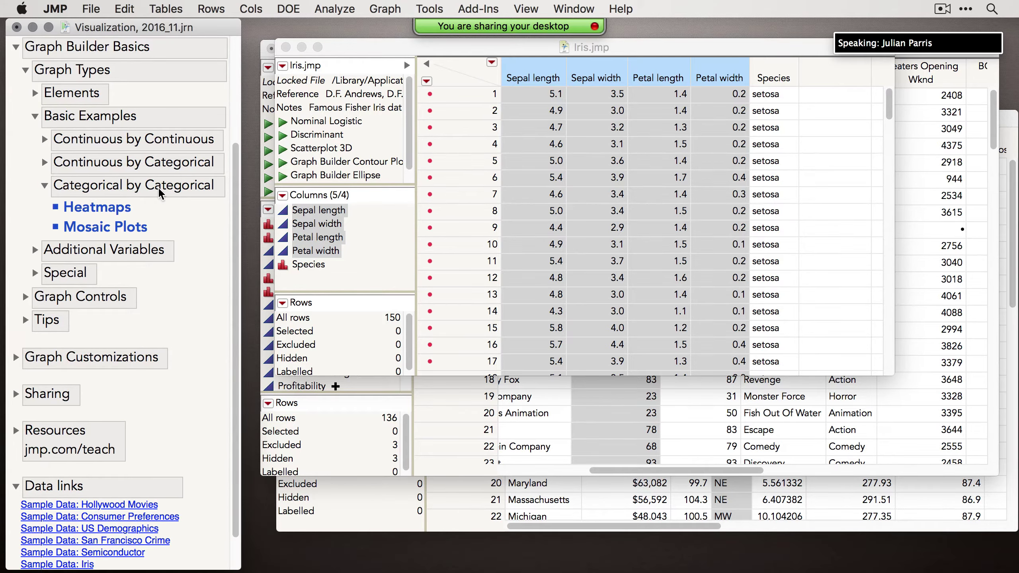
{"action": "left_click", "coordinate": [324, 59]}
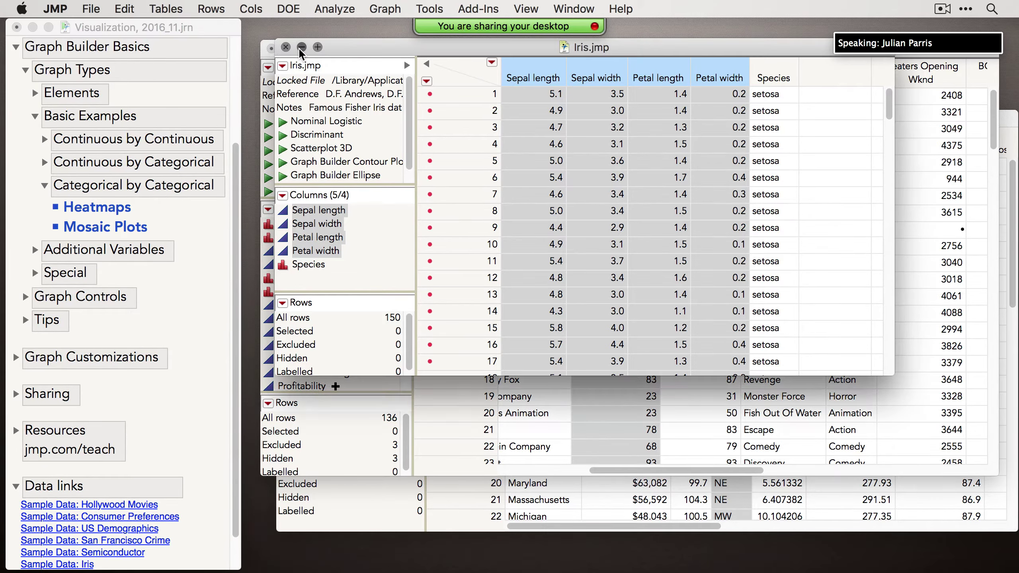
{"action": "left_click", "coordinate": [300, 47]}
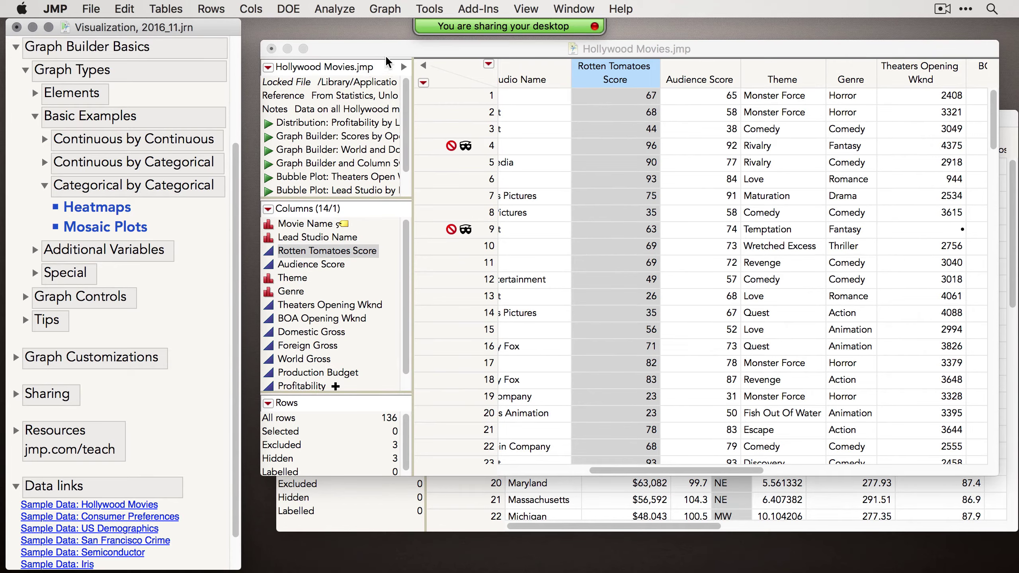
{"action": "left_click", "coordinate": [288, 49]}
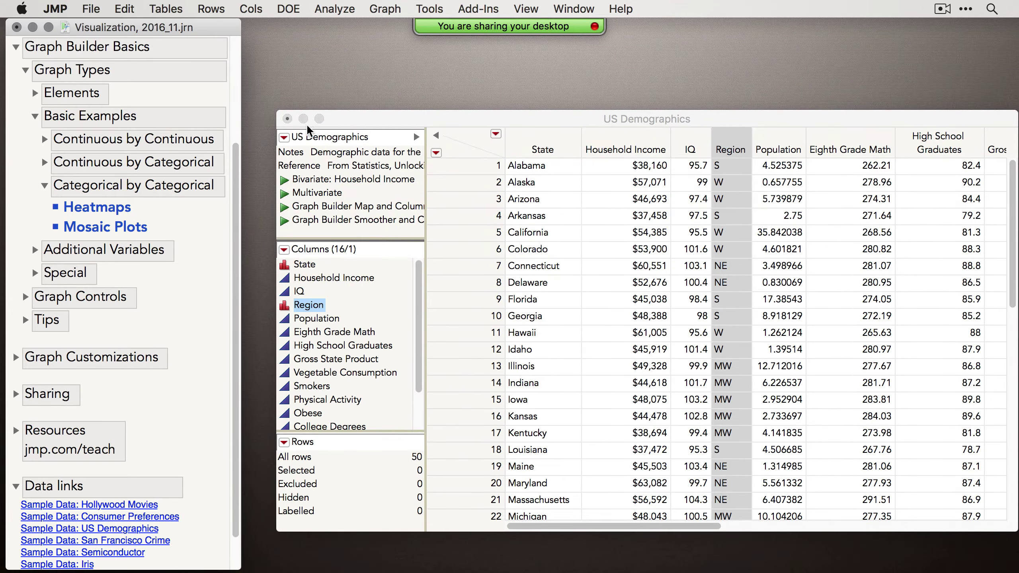
{"action": "left_click", "coordinate": [303, 118]}
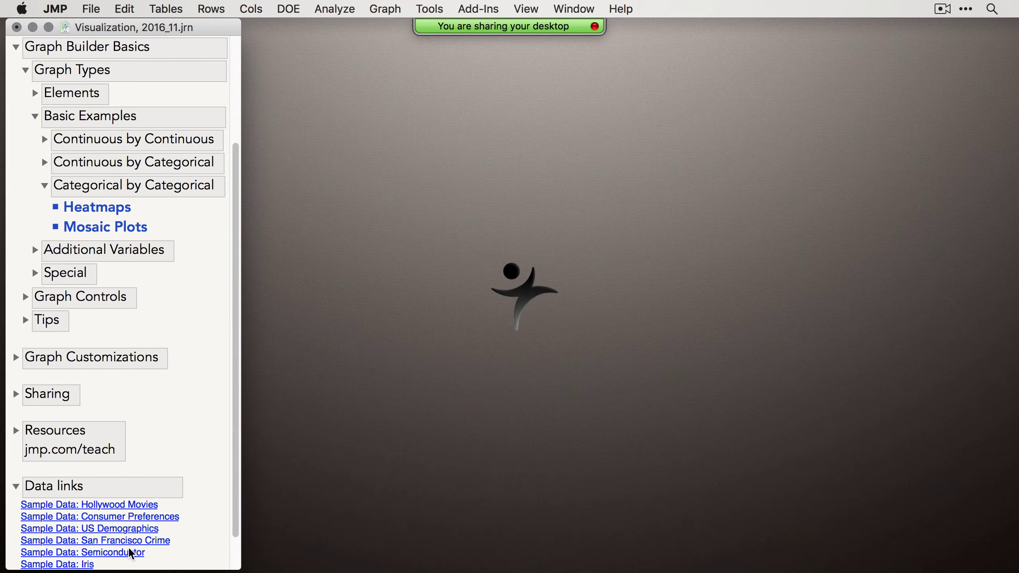
- Open the Consumer Preferences and San Francisco Crime sample data, and resize and position the crime table for viewing
{"action": "left_click", "coordinate": [120, 517]}
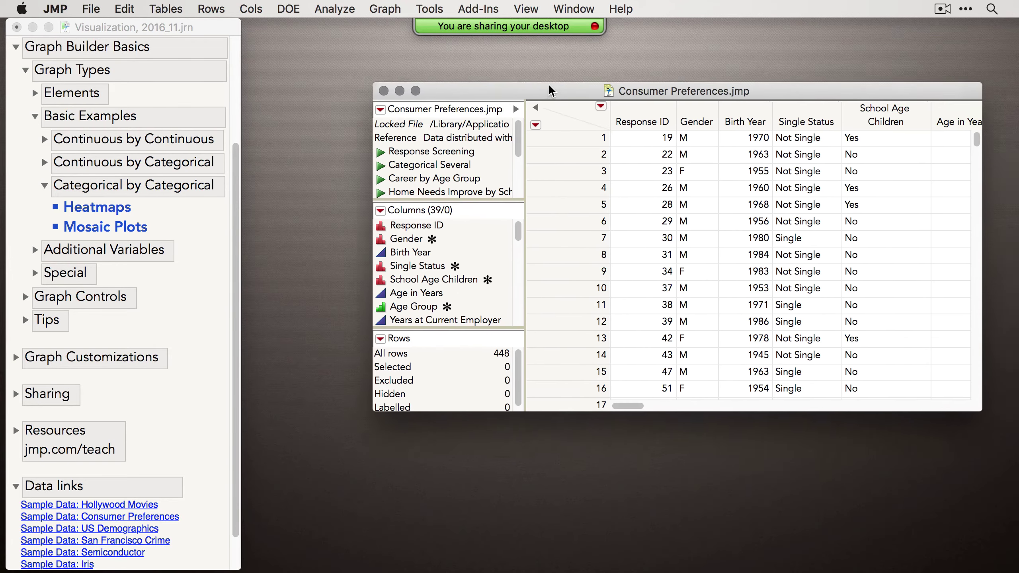
{"action": "left_click_drag", "start_coordinate": [550, 90], "coordinate": [580, 54]}
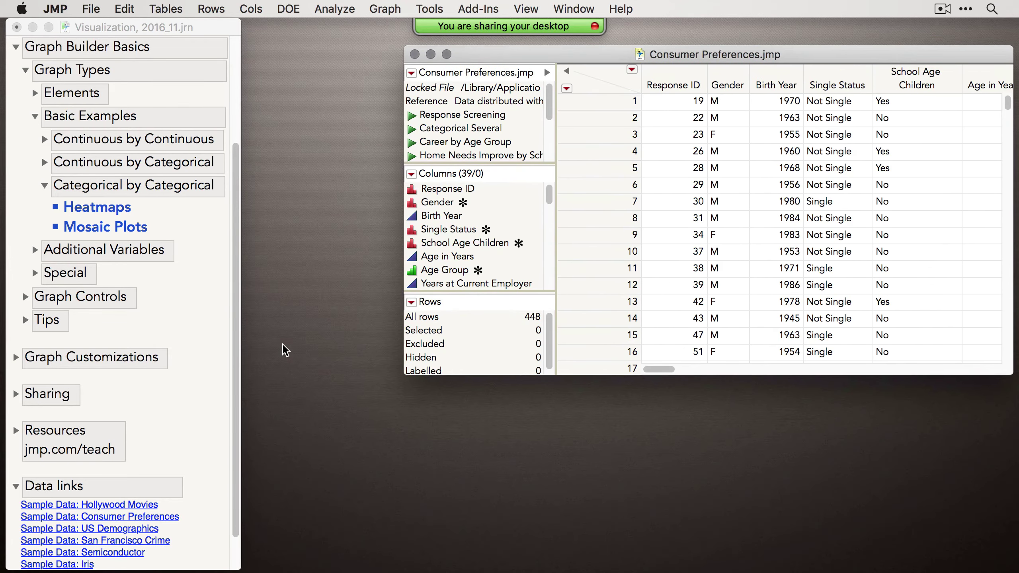
{"action": "left_click", "coordinate": [197, 519]}
{"action": "left_click", "coordinate": [124, 541]}
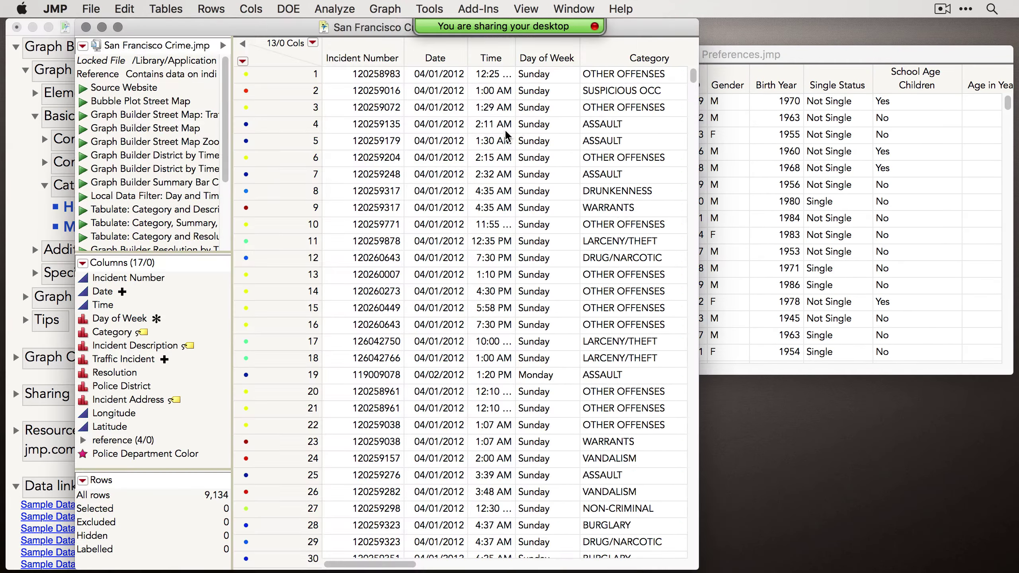
{"action": "double_click", "coordinate": [79, 22]}
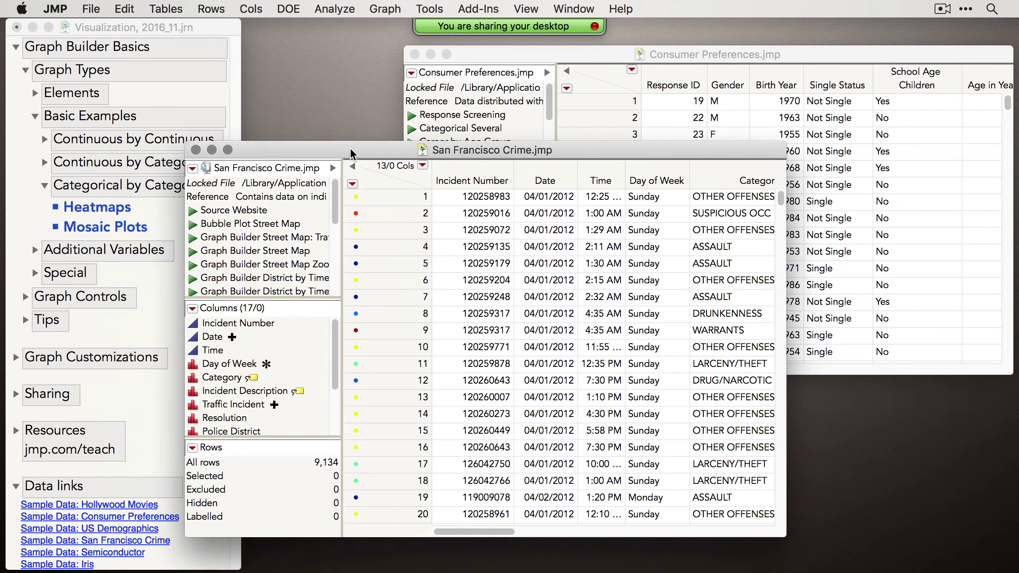
{"action": "left_click_drag", "start_coordinate": [350, 153], "coordinate": [425, 110]}
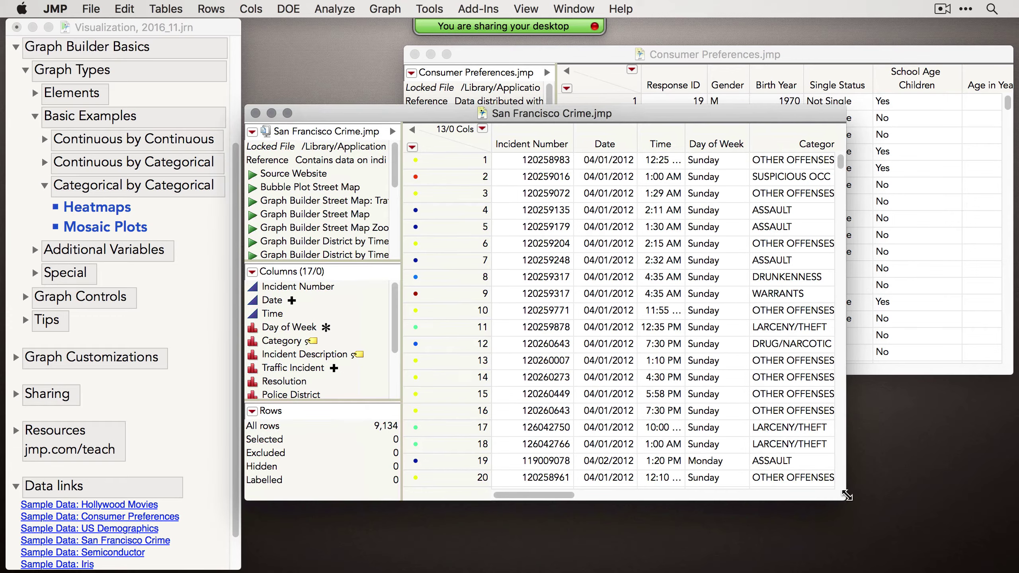
{"action": "left_click_drag", "start_coordinate": [847, 499], "coordinate": [956, 520]}
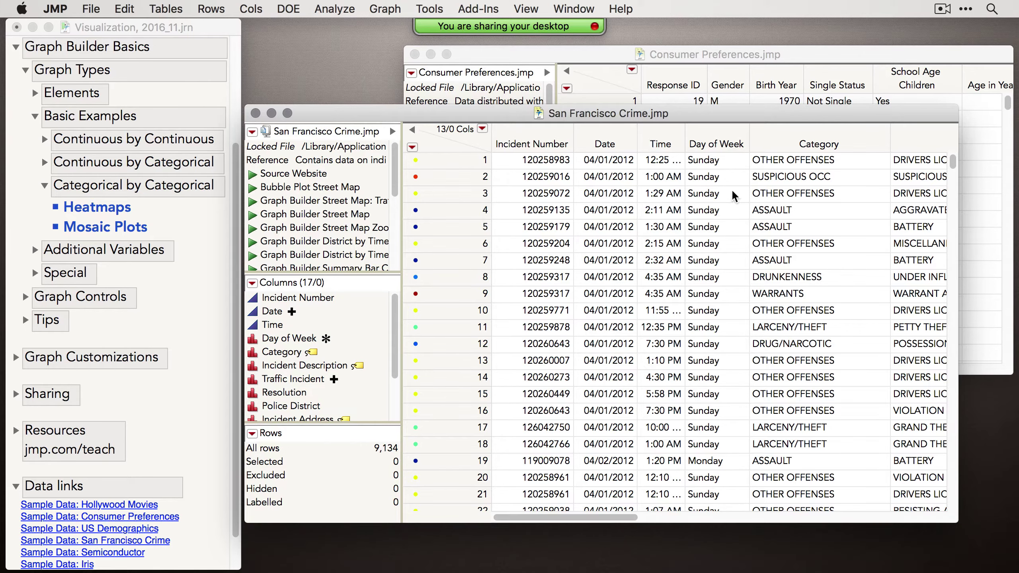
{"action": "left_click_drag", "start_coordinate": [387, 106], "coordinate": [330, 95]}
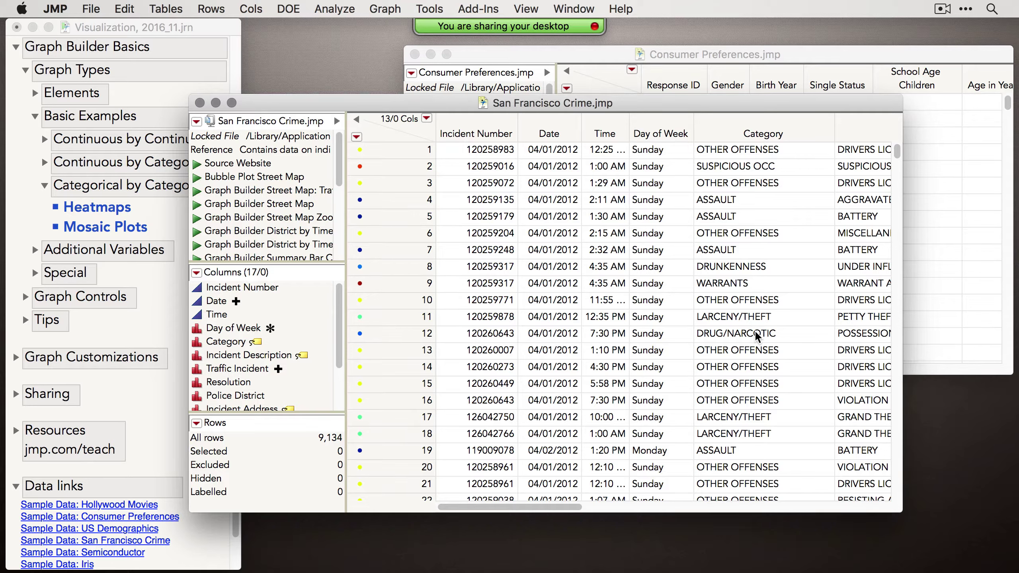
- Examine the categorical columns in the San Francisco Crime table, highlighting Day of Week and Police District
{"action": "left_click", "coordinate": [664, 128]}
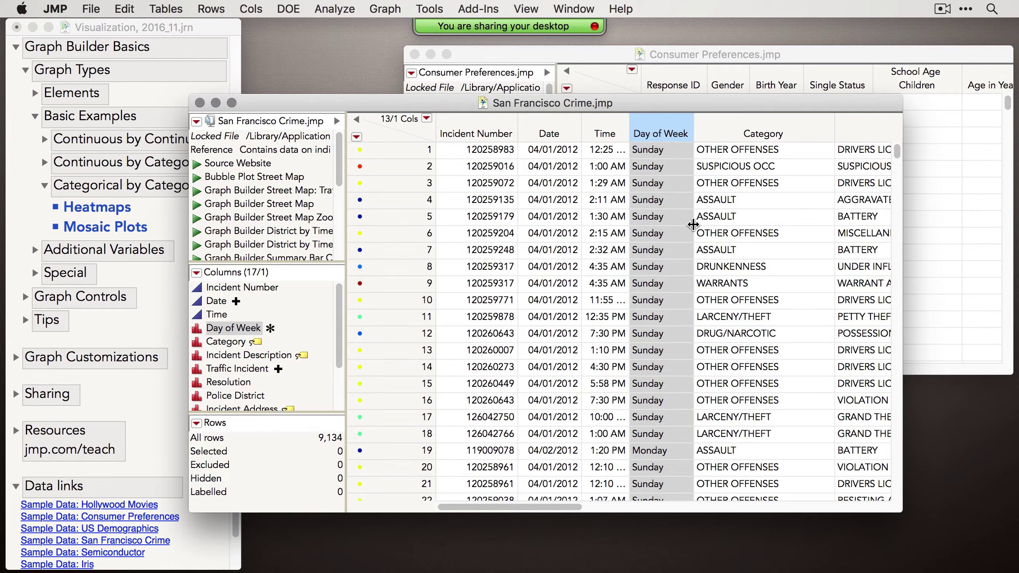
{"action": "scroll", "coordinate": [693, 229], "scroll_direction": "right", "scroll_amount": 5}
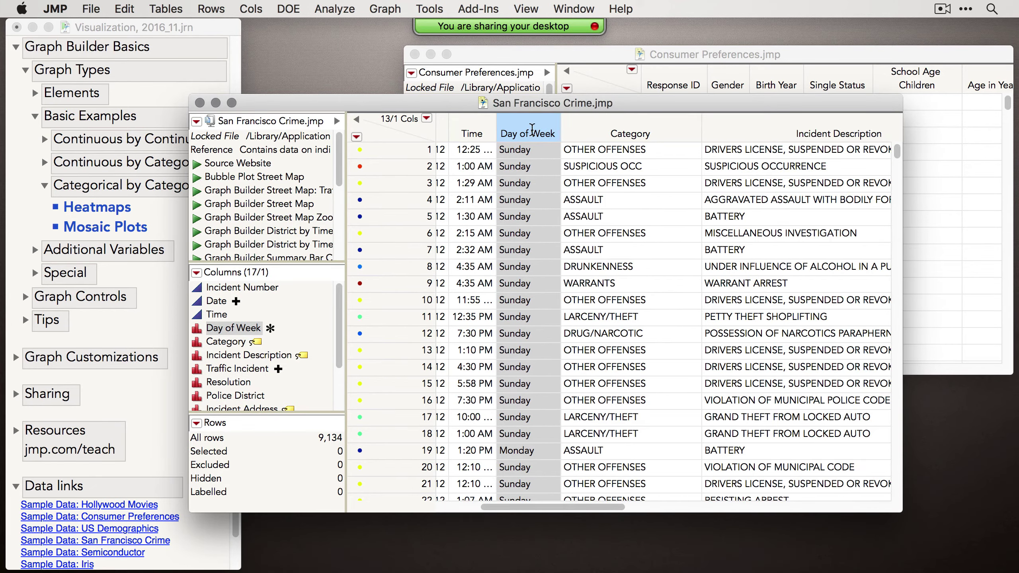
{"action": "scroll", "coordinate": [705, 299], "scroll_direction": "right", "scroll_amount": 12}
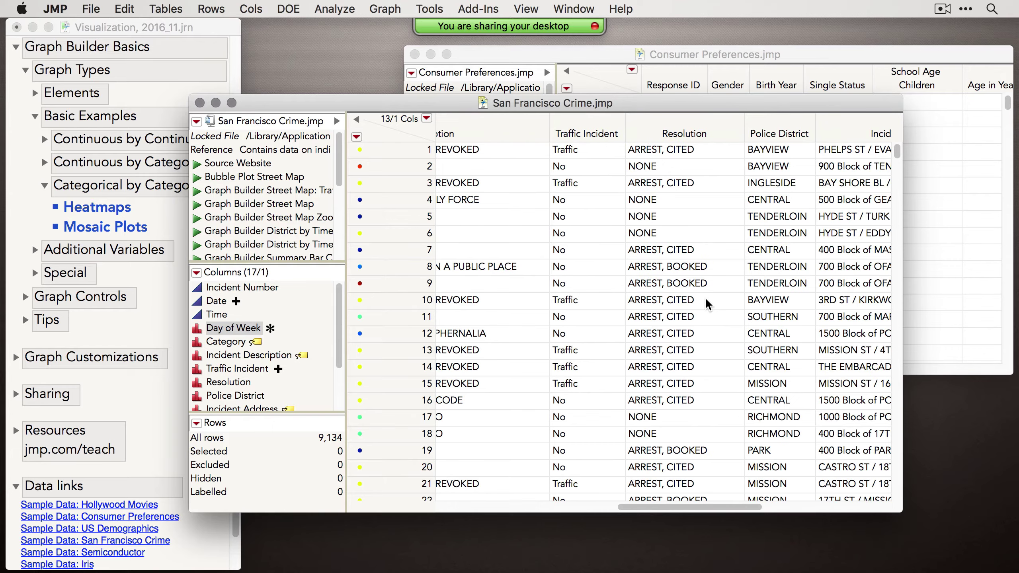
{"action": "left_click", "coordinate": [786, 131], "text": "shift"}
{"action": "left_click", "coordinate": [773, 128]}
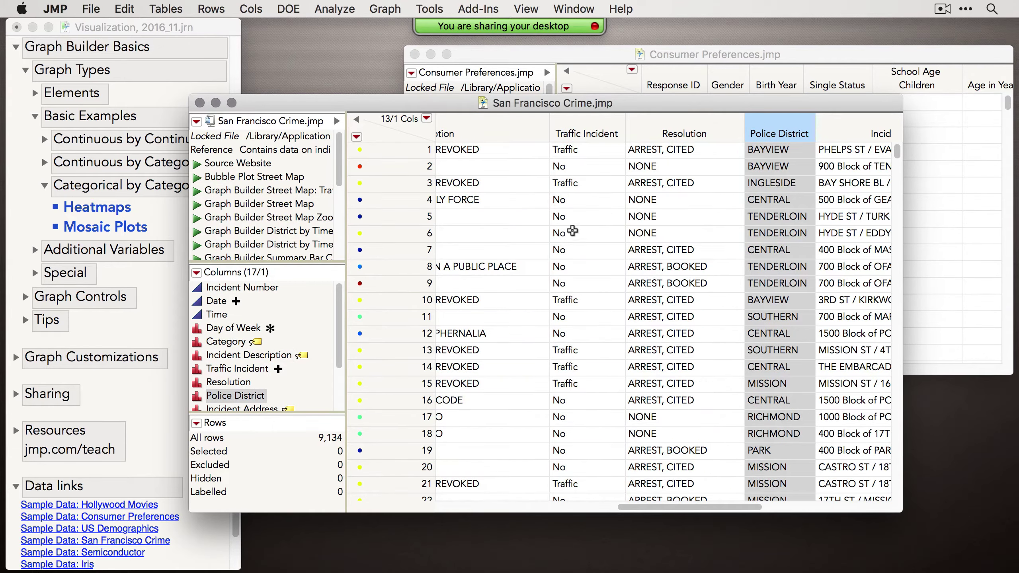
{"action": "scroll", "coordinate": [538, 277], "scroll_direction": "left", "scroll_amount": 10}
{"action": "scroll", "coordinate": [538, 277], "scroll_direction": "left", "scroll_amount": 5}
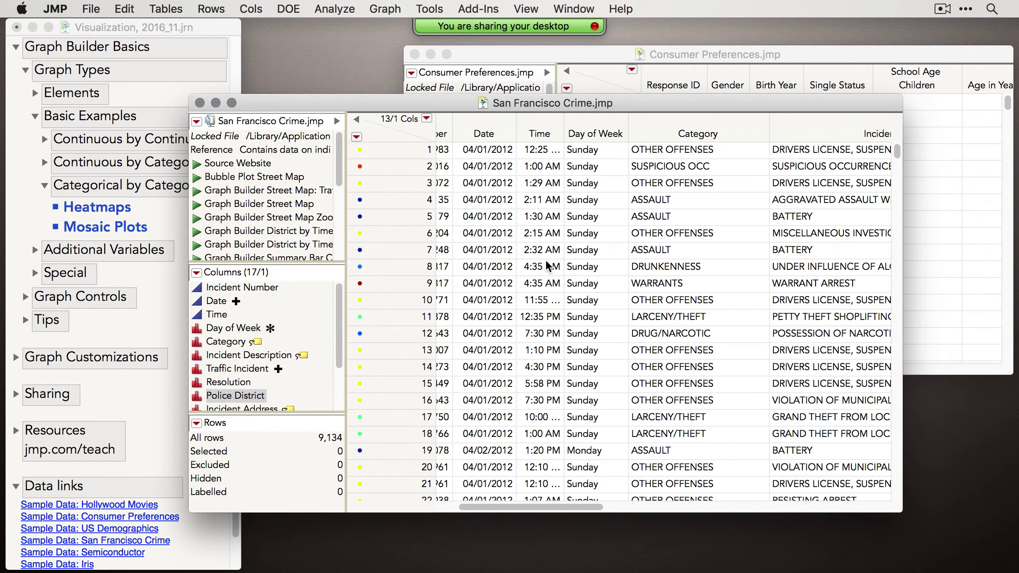
{"action": "left_click", "coordinate": [585, 124]}
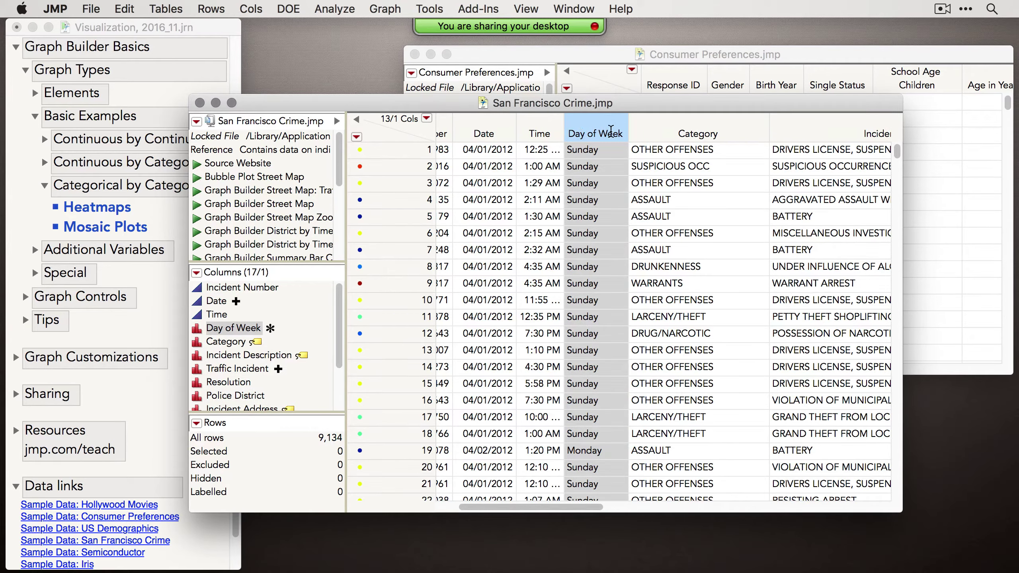
- Start a Graph Builder graph from the San Francisco Crime table with Day of Week on Y, briefly highlighting the Monday bar
{"action": "left_click", "coordinate": [386, 9]}
{"action": "left_click", "coordinate": [397, 30]}
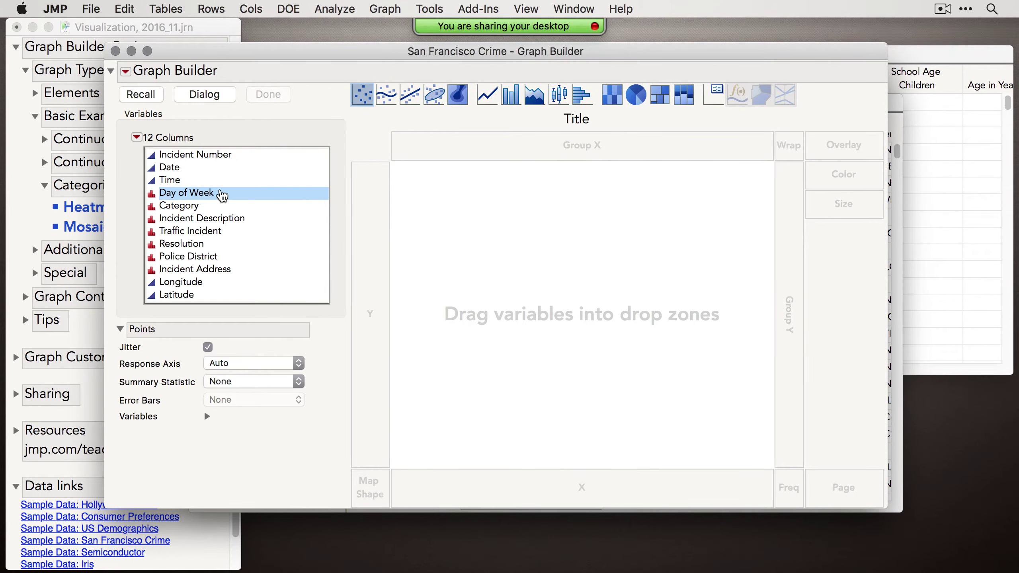
{"action": "left_click_drag", "start_coordinate": [218, 194], "coordinate": [367, 209]}
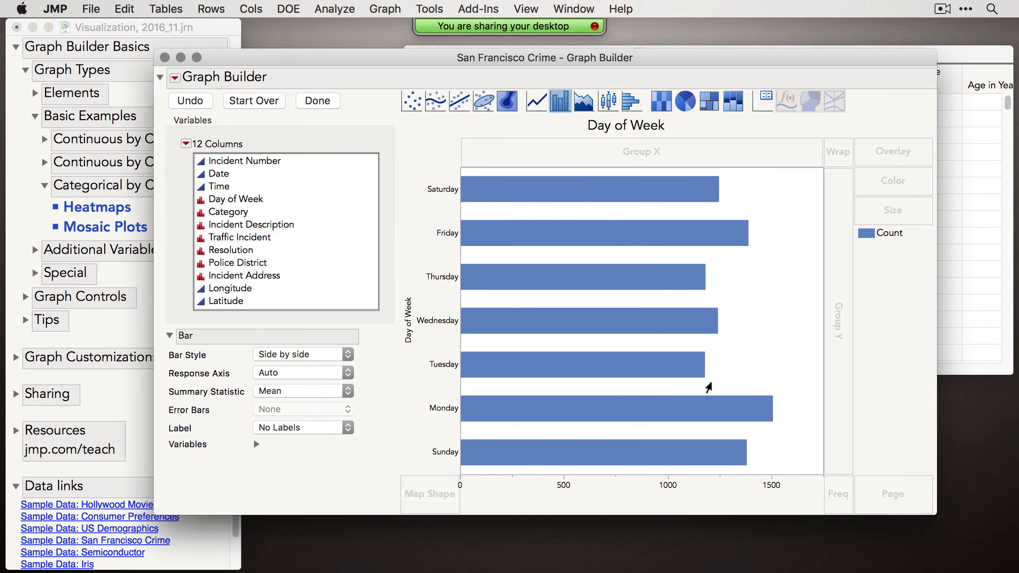
{"action": "left_click", "coordinate": [707, 418]}
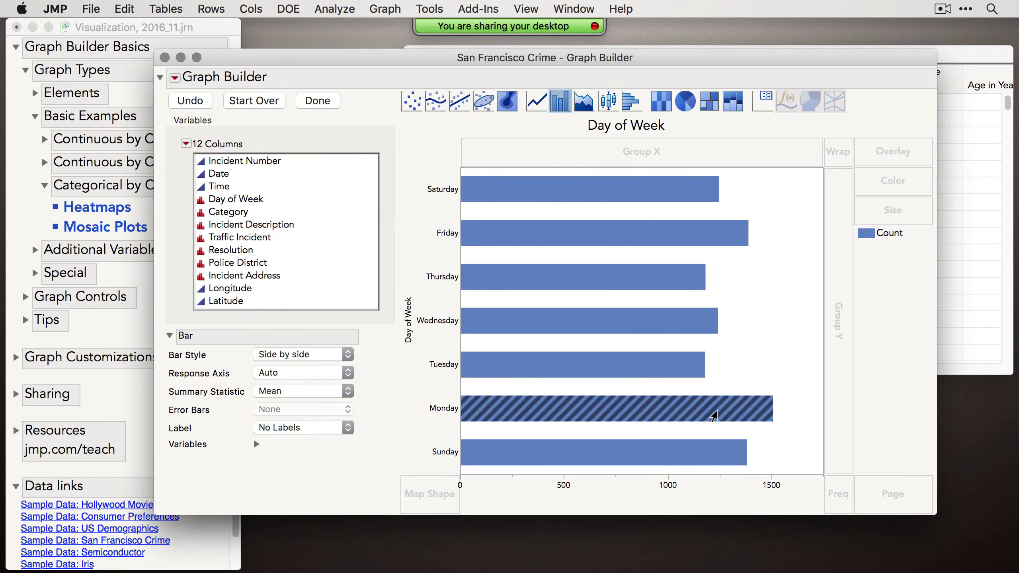
{"action": "left_click", "coordinate": [715, 416]}
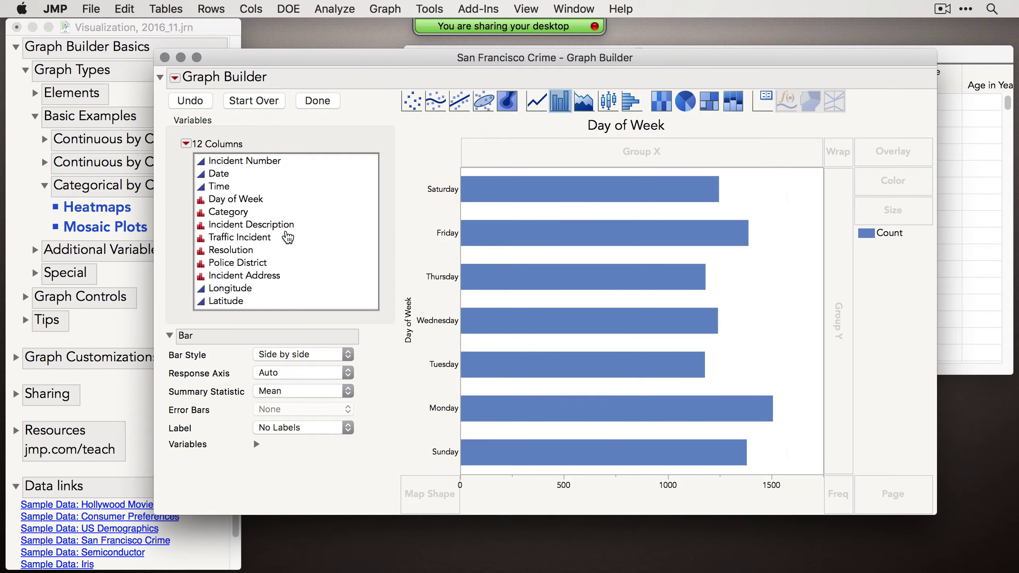
- Add Police District on X, change the graph to a heatmap in a widened window, and briefly highlight the Thursday Southern cell
{"action": "left_click", "coordinate": [246, 264]}
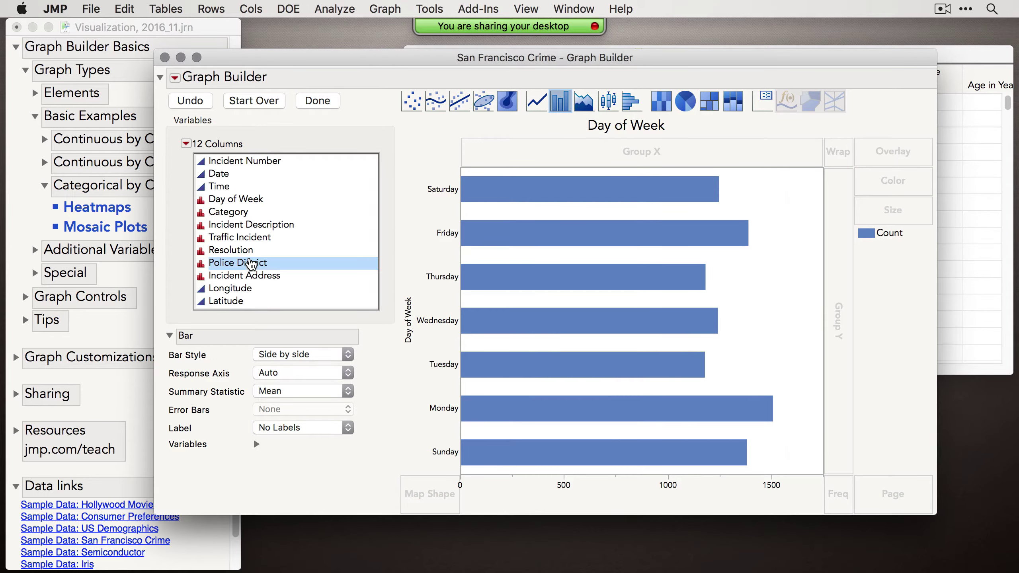
{"action": "left_click_drag", "start_coordinate": [246, 268], "coordinate": [592, 484]}
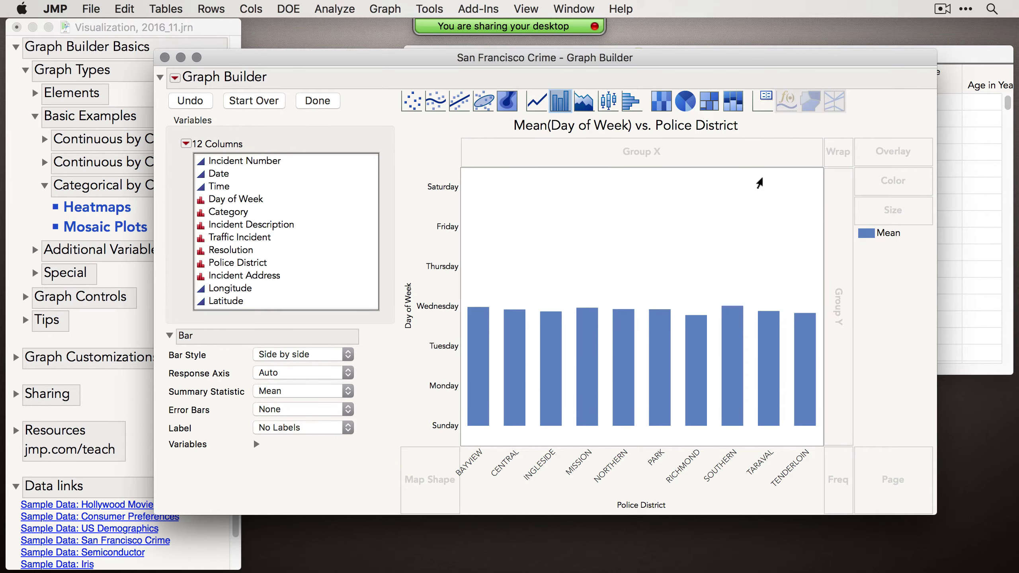
{"action": "left_click", "coordinate": [669, 108]}
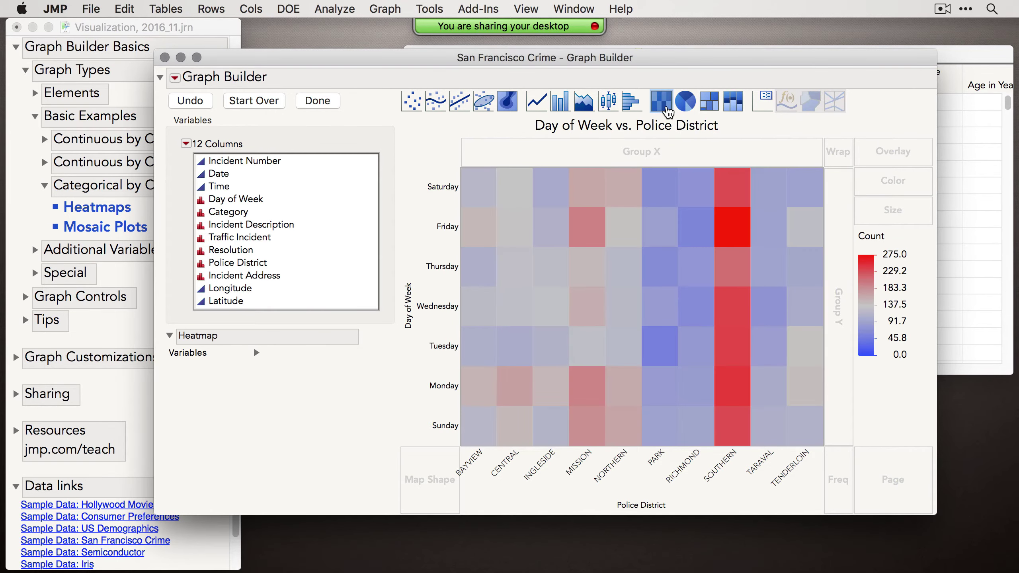
{"action": "left_click_drag", "start_coordinate": [609, 60], "coordinate": [588, 48]}
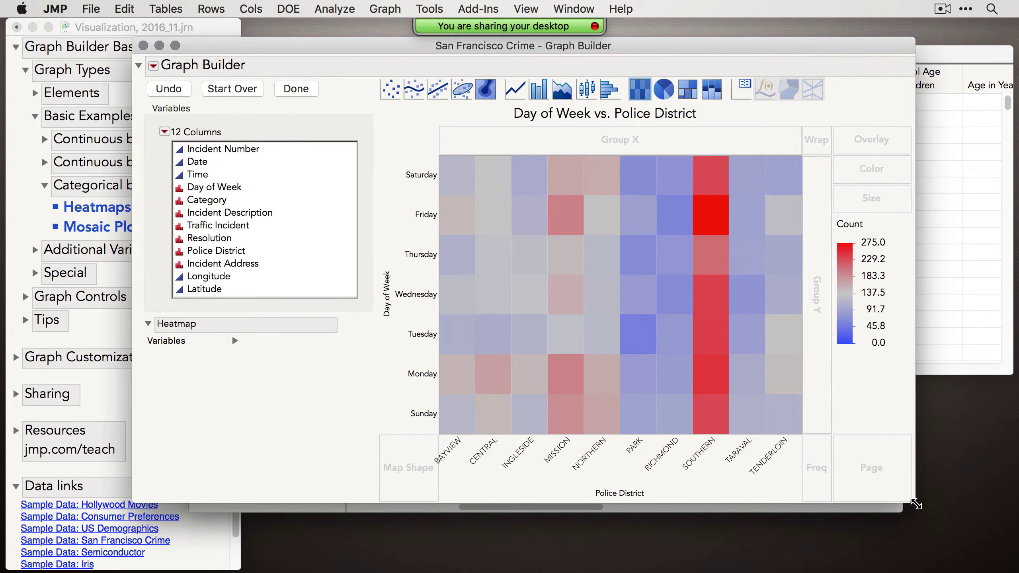
{"action": "left_click_drag", "start_coordinate": [916, 504], "coordinate": [982, 493]}
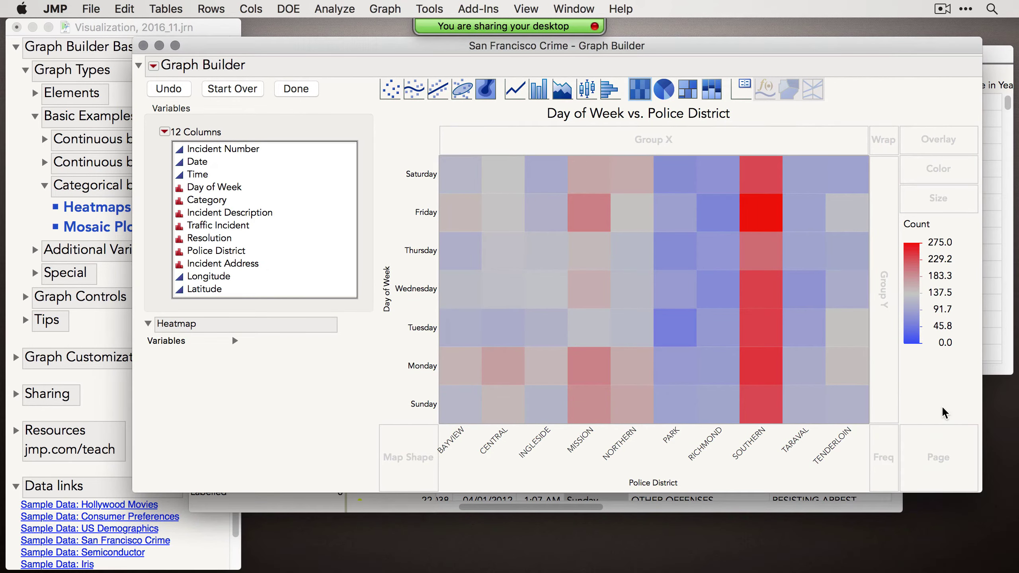
{"action": "left_click", "coordinate": [757, 249]}
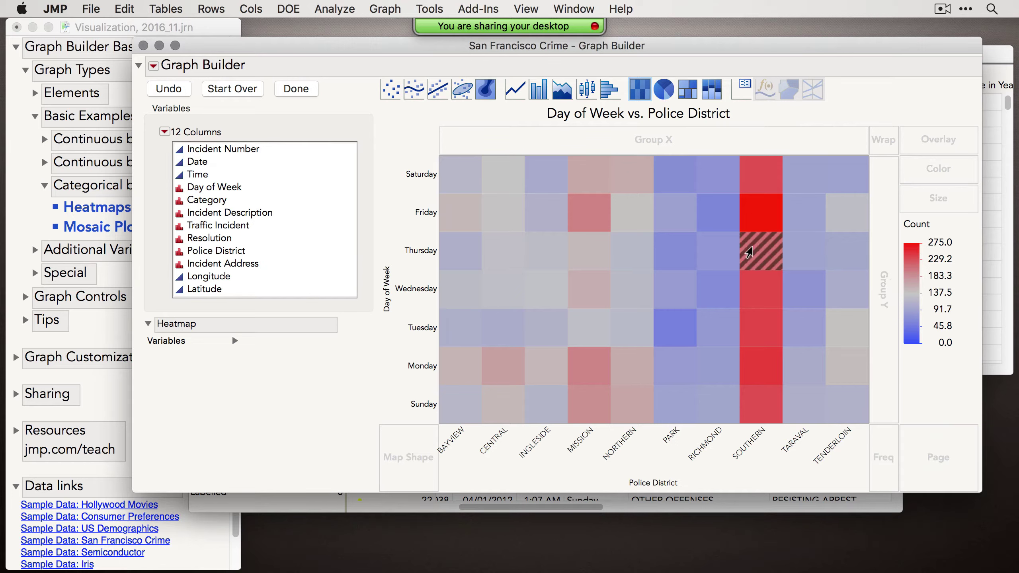
{"action": "left_click", "coordinate": [753, 250]}
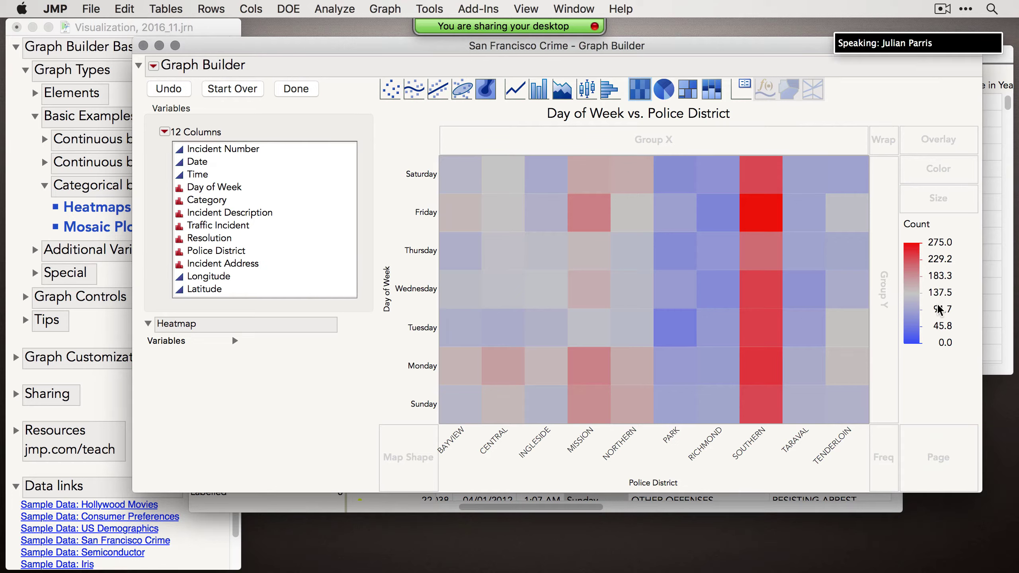
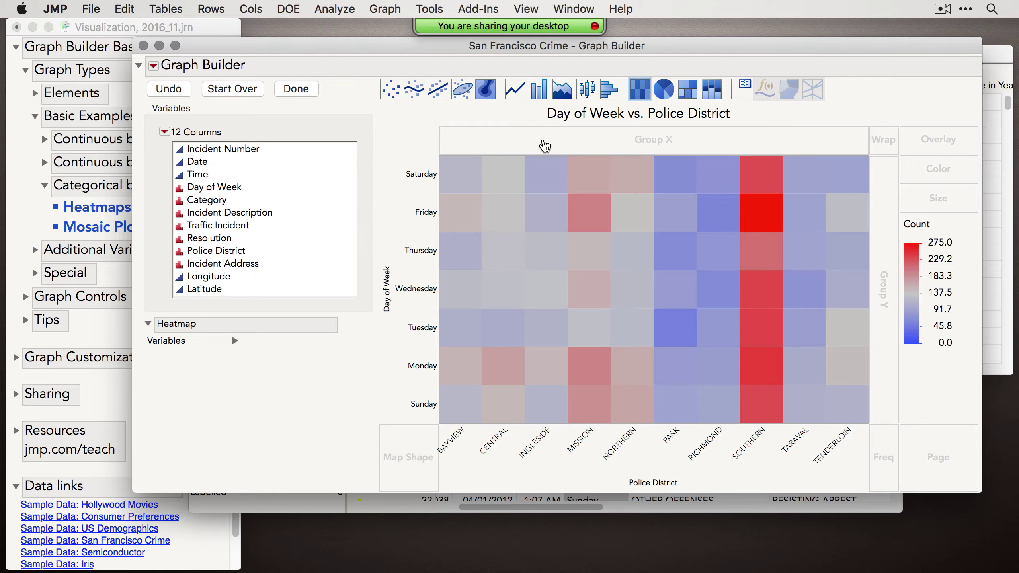
- Split the heatmap by Traffic Incident as the Group X variable and reposition the graph window
{"action": "left_click", "coordinate": [209, 227]}
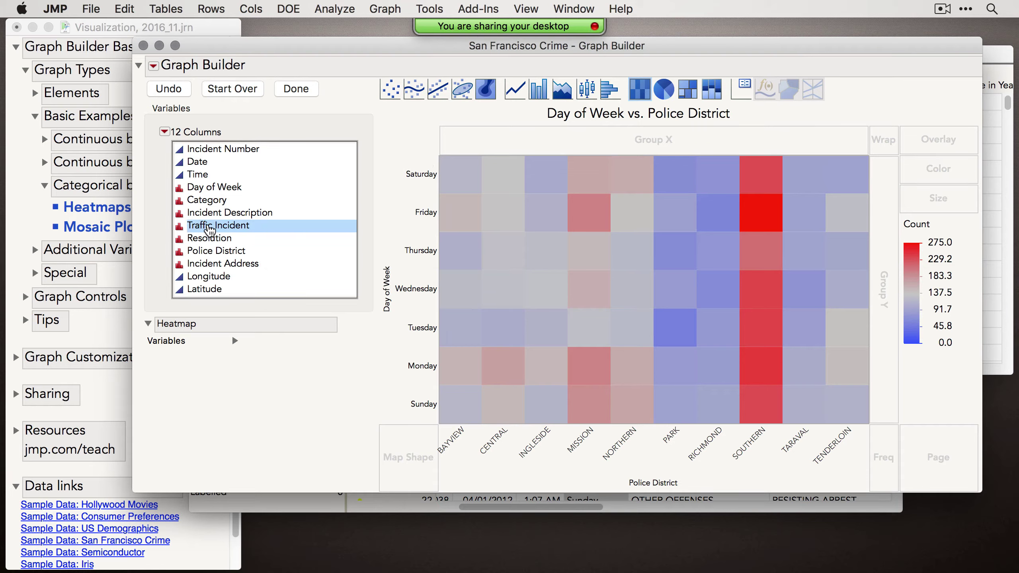
{"action": "left_click_drag", "start_coordinate": [210, 230], "coordinate": [514, 137]}
{"action": "left_click_drag", "start_coordinate": [131, 36], "coordinate": [40, 123]}
{"action": "left_click_drag", "start_coordinate": [284, 129], "coordinate": [305, 78]}
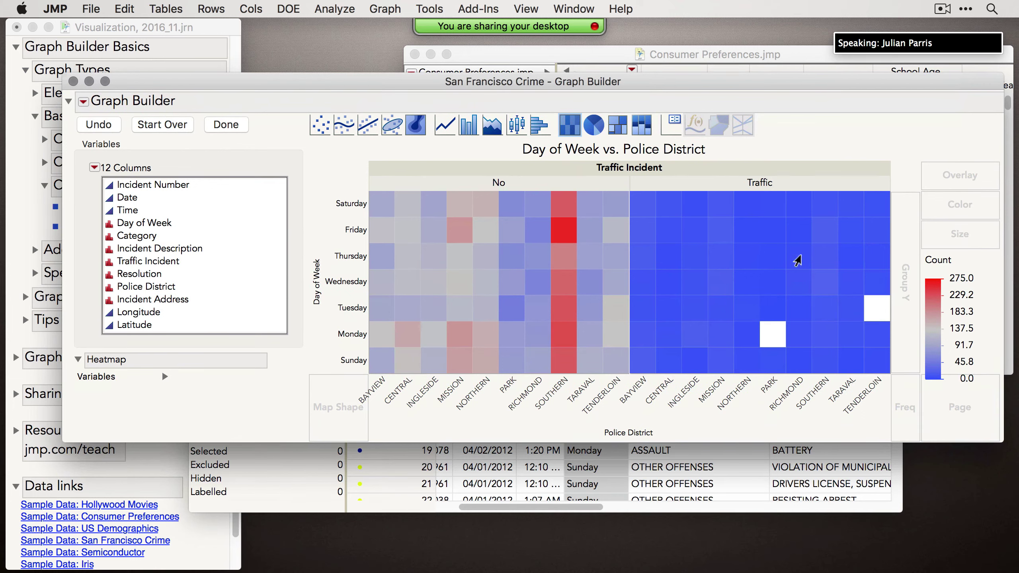
- Highlight individual cells in the Traffic half of the heatmap and remove the Traffic Incident grouping
{"action": "left_click", "coordinate": [756, 234]}
{"action": "left_click", "coordinate": [782, 282]}
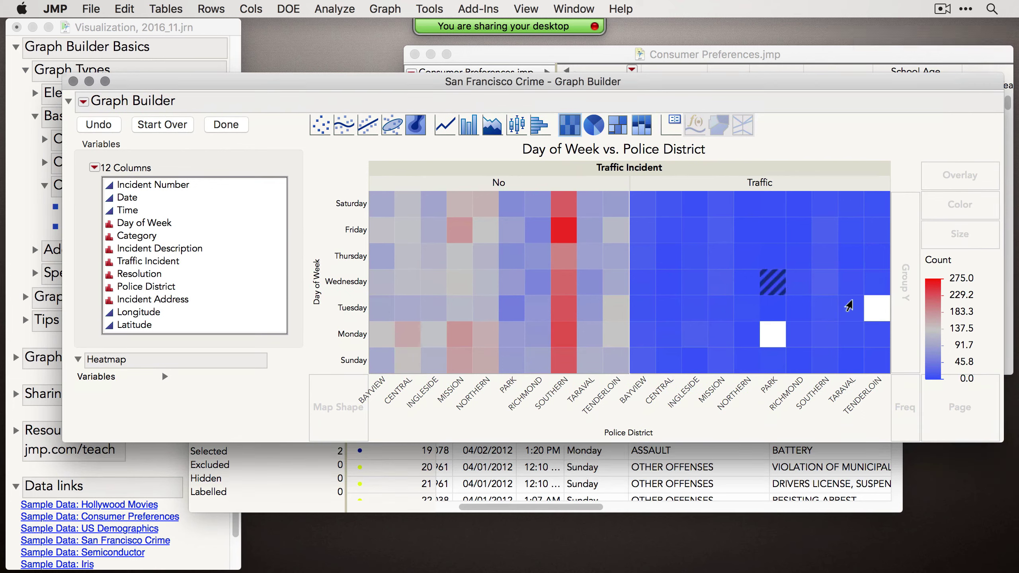
{"action": "left_click", "coordinate": [872, 308]}
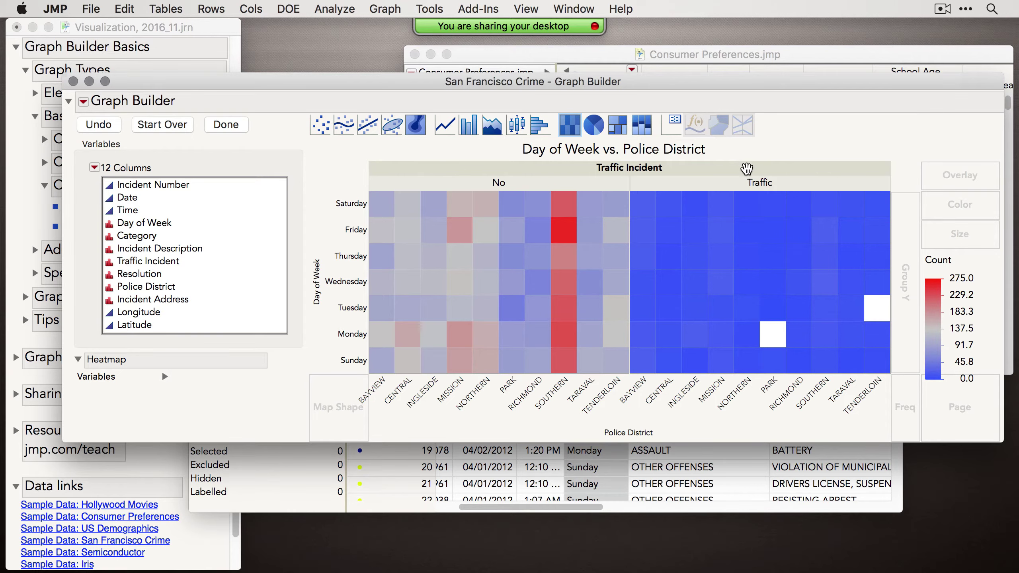
{"action": "left_click_drag", "start_coordinate": [744, 166], "coordinate": [801, 150]}
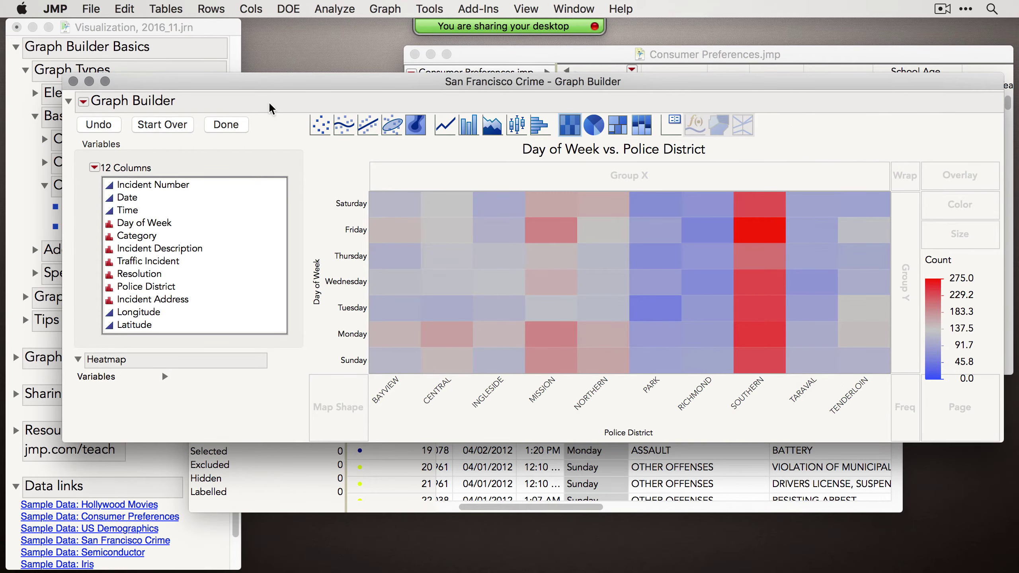
- Finish the Day of Week by Police District heatmap and make its window narrower and taller
{"action": "left_click_drag", "start_coordinate": [269, 86], "coordinate": [282, 62]}
{"action": "left_click", "coordinate": [237, 100]}
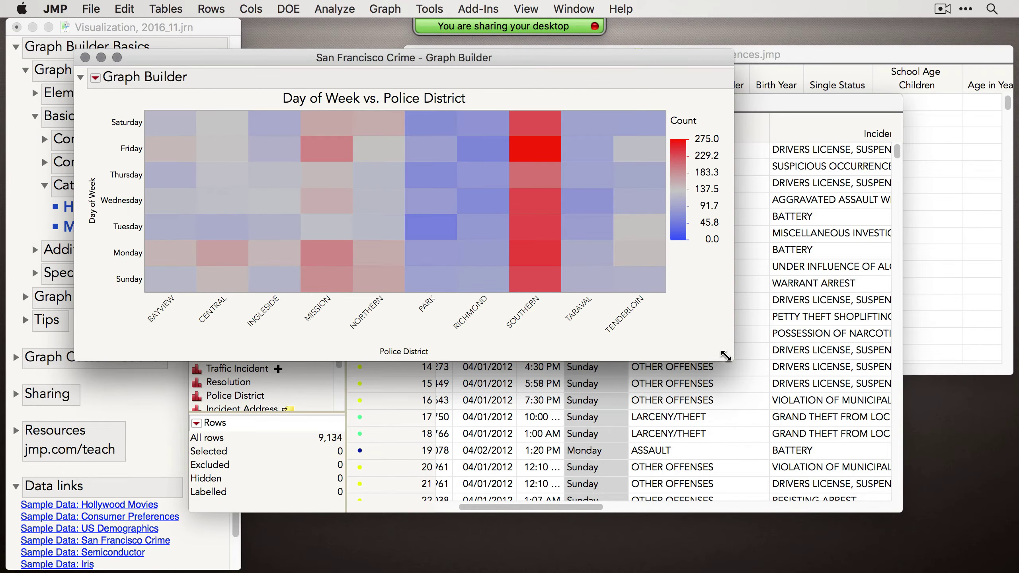
{"action": "left_click_drag", "start_coordinate": [718, 358], "coordinate": [504, 431]}
- Start a second Graph Builder graph of the crime data with Time on X and Day of Week on Y
{"action": "left_click", "coordinate": [384, 9]}
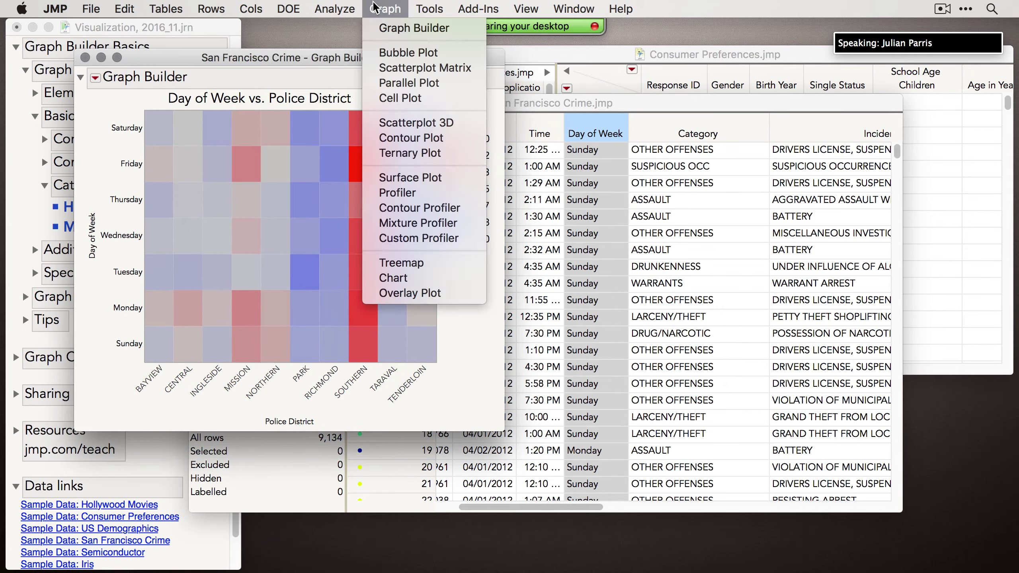
{"action": "left_click", "coordinate": [393, 26]}
{"action": "left_click_drag", "start_coordinate": [401, 73], "coordinate": [522, 55]}
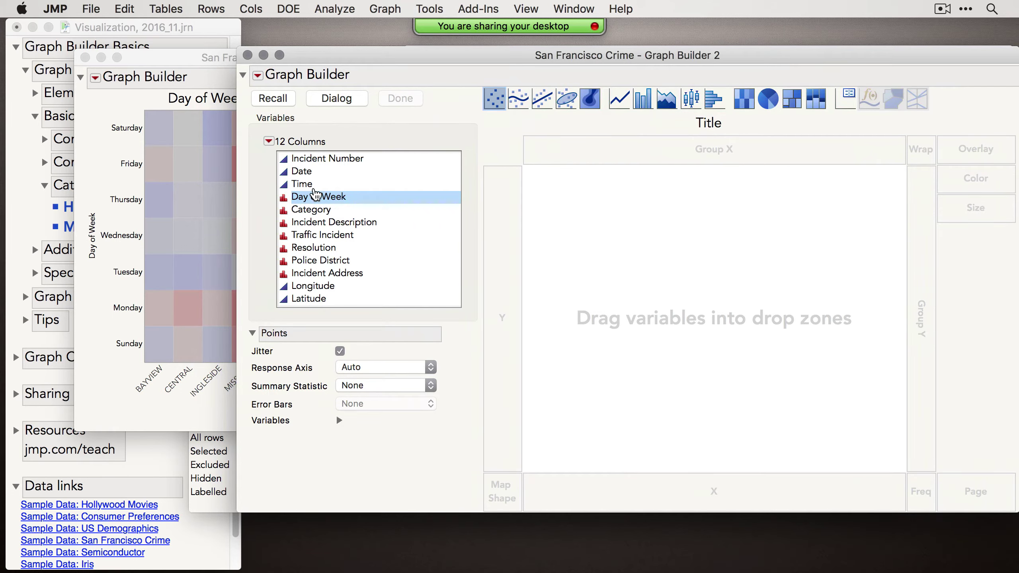
{"action": "left_click_drag", "start_coordinate": [305, 184], "coordinate": [719, 493]}
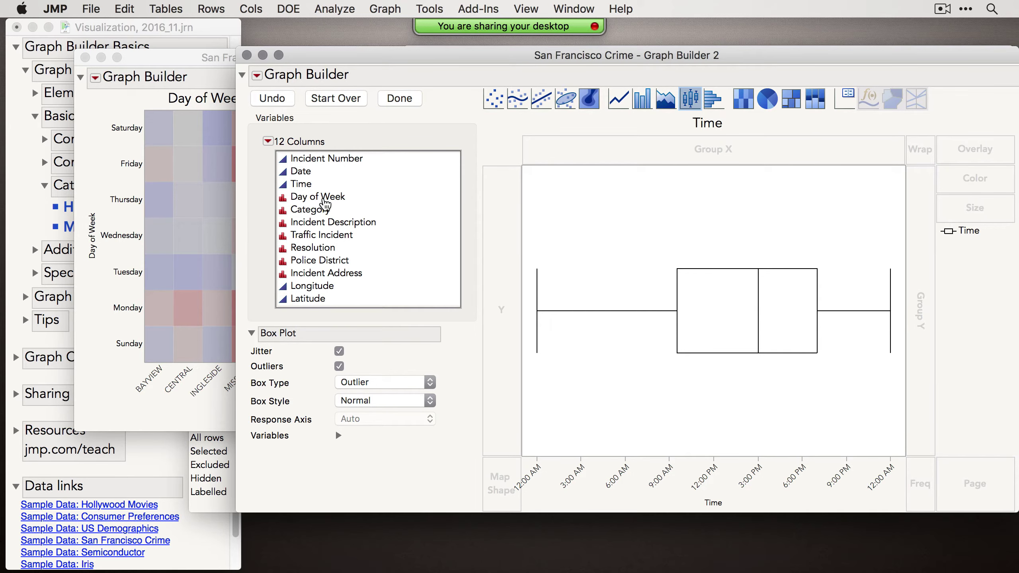
{"action": "left_click_drag", "start_coordinate": [326, 200], "coordinate": [499, 257]}
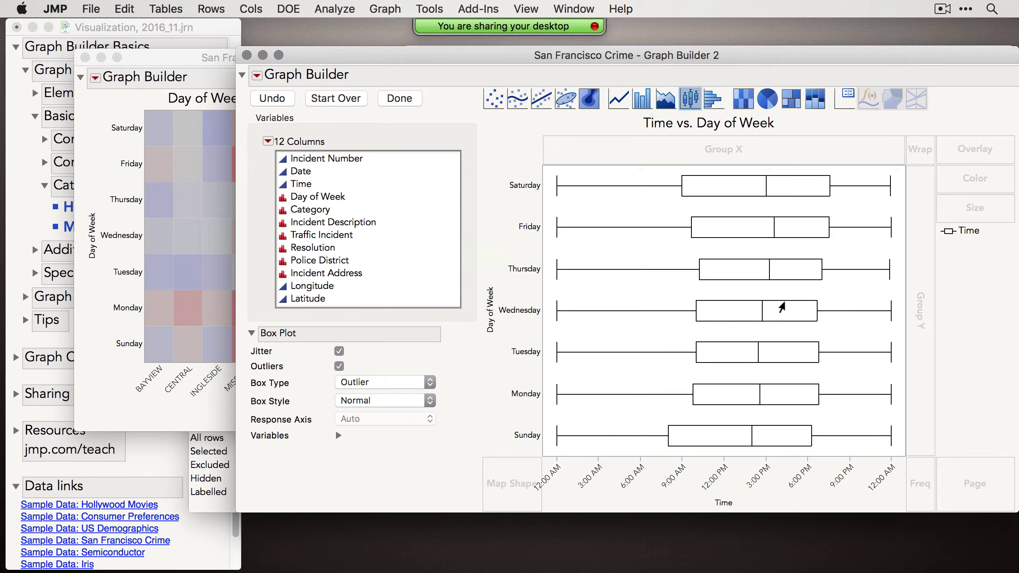
- Convert the Time by Day of Week box plots to a heatmap, then reposition and widen the graph window
{"action": "left_click", "coordinate": [747, 99]}
{"action": "left_click_drag", "start_coordinate": [716, 62], "coordinate": [572, 49]}
{"action": "left_click_drag", "start_coordinate": [871, 501], "coordinate": [1015, 472]}
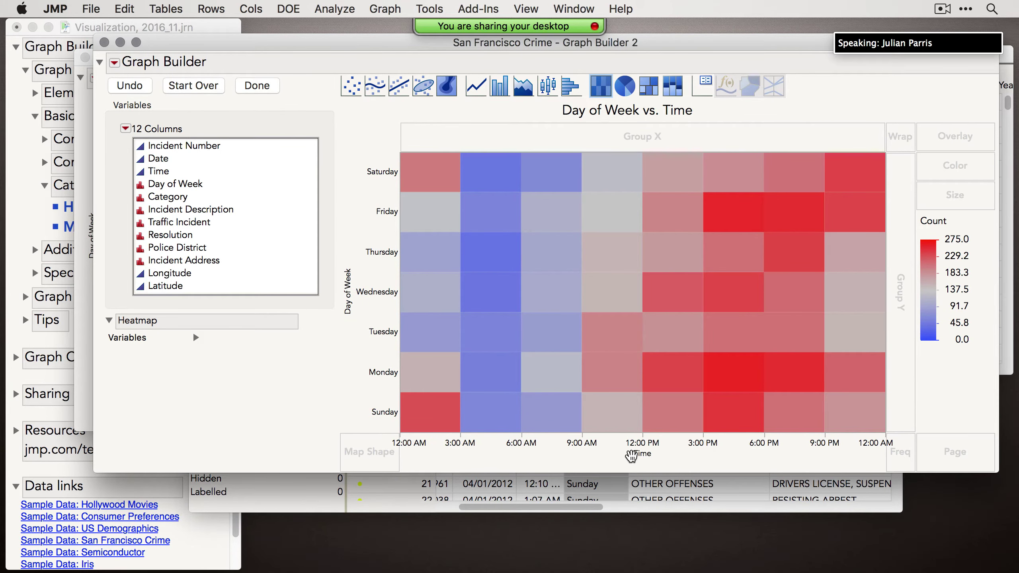
- Refine the heatmap's time bins with 1 minor tick per 3-hour increment on the Time axis, and finish the graph
{"action": "double_click", "coordinate": [641, 441]}
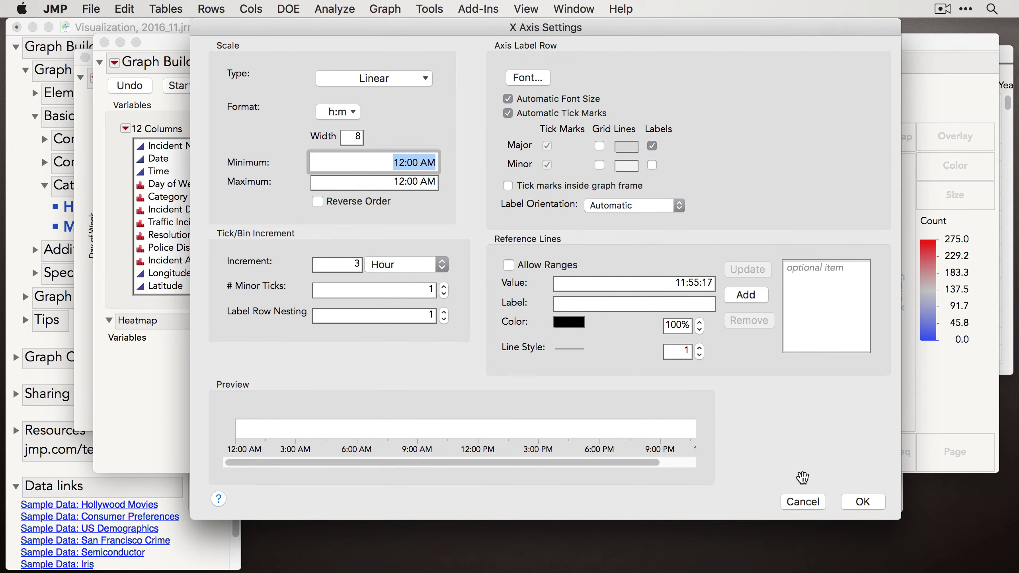
{"action": "left_click", "coordinate": [862, 502]}
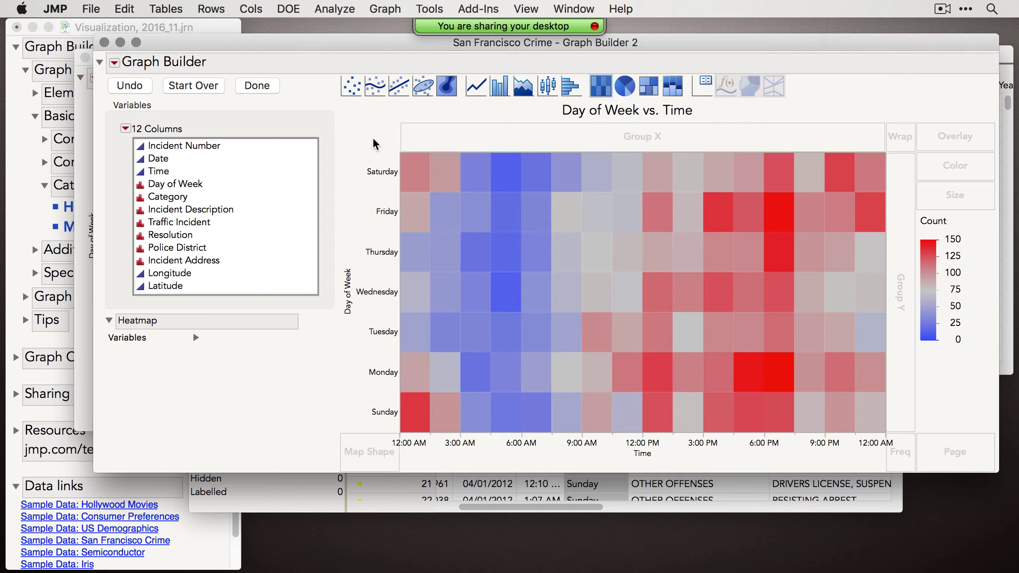
{"action": "left_click", "coordinate": [256, 86]}
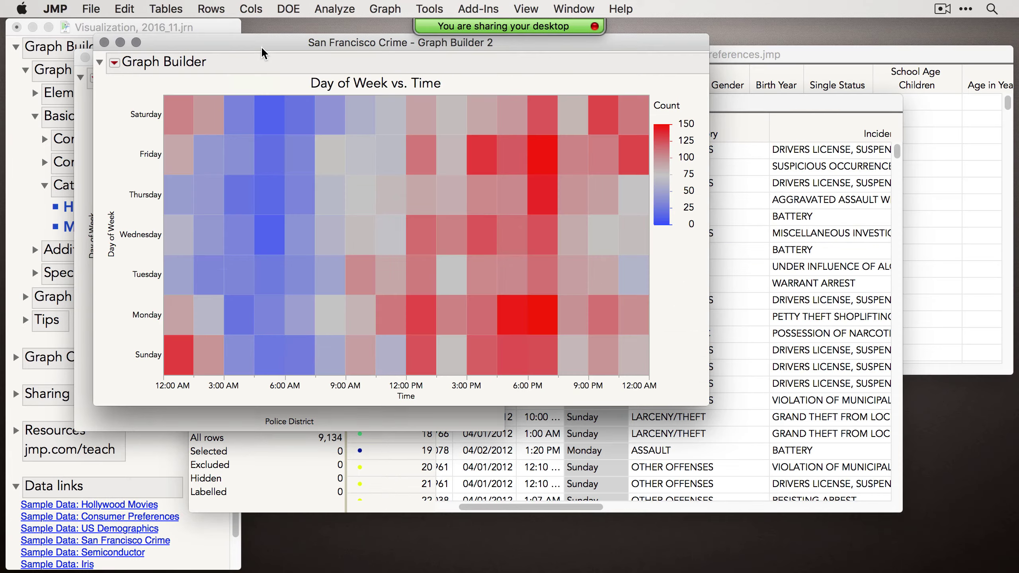
- Arrange the two crime heatmaps side by side and briefly highlight the Friday 6:00 PM cell to compare linked districts
{"action": "left_click_drag", "start_coordinate": [261, 46], "coordinate": [519, 80]}
{"action": "left_click", "coordinate": [327, 51]}
{"action": "left_click_drag", "start_coordinate": [326, 51], "coordinate": [298, 46]}
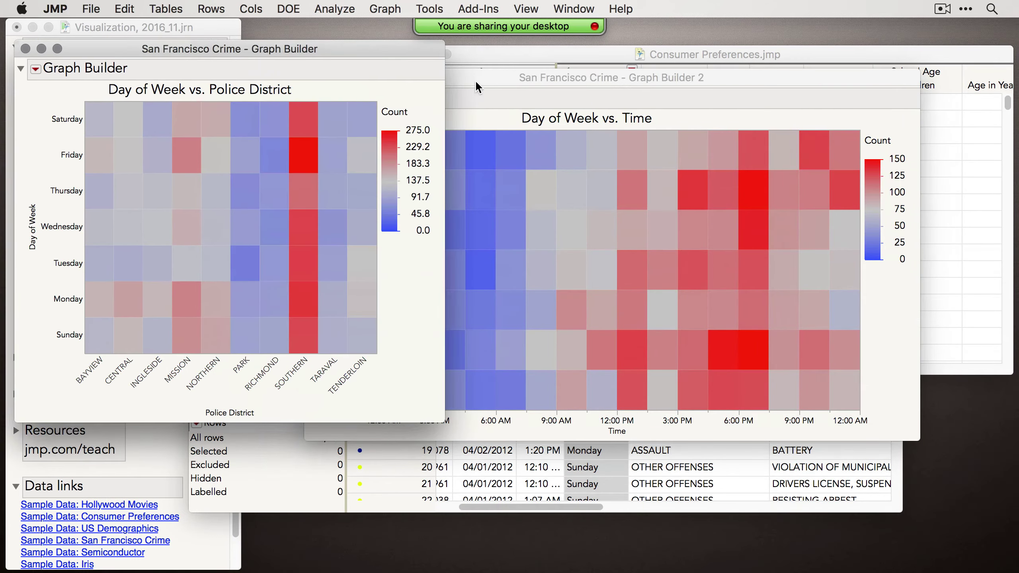
{"action": "left_click_drag", "start_coordinate": [474, 79], "coordinate": [578, 48]}
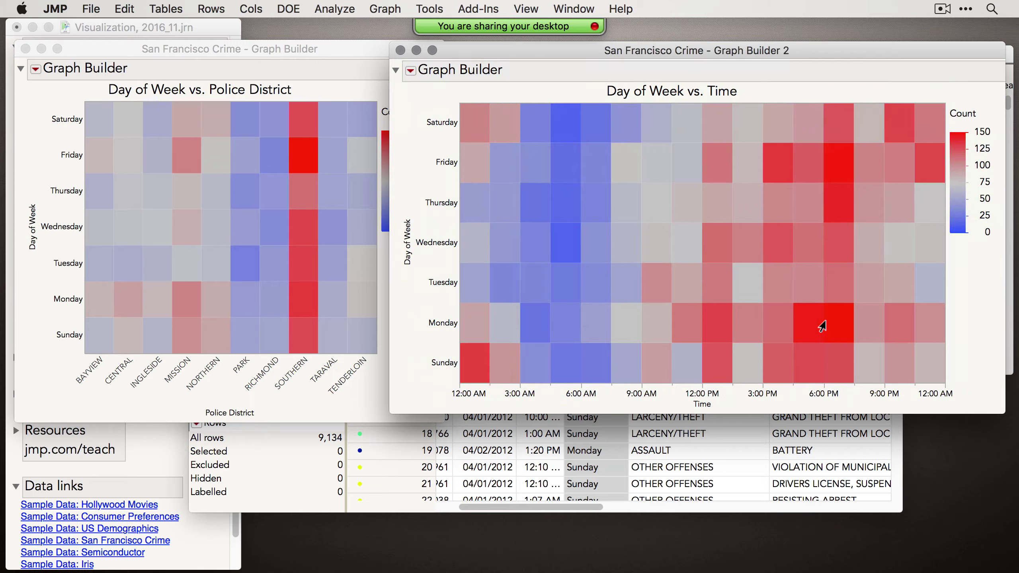
{"action": "left_click", "coordinate": [846, 166]}
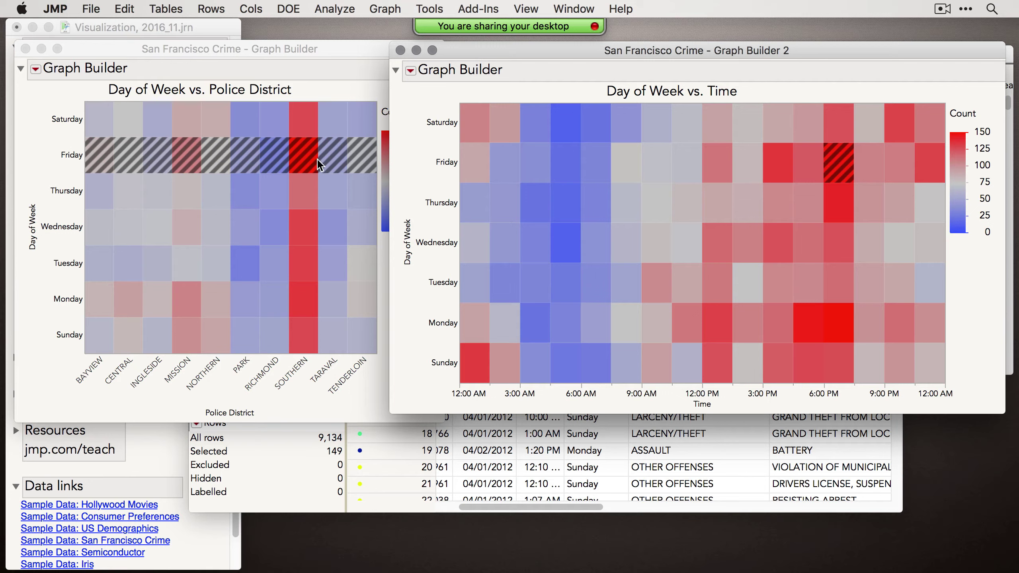
{"action": "left_click", "coordinate": [840, 170], "text": "super"}
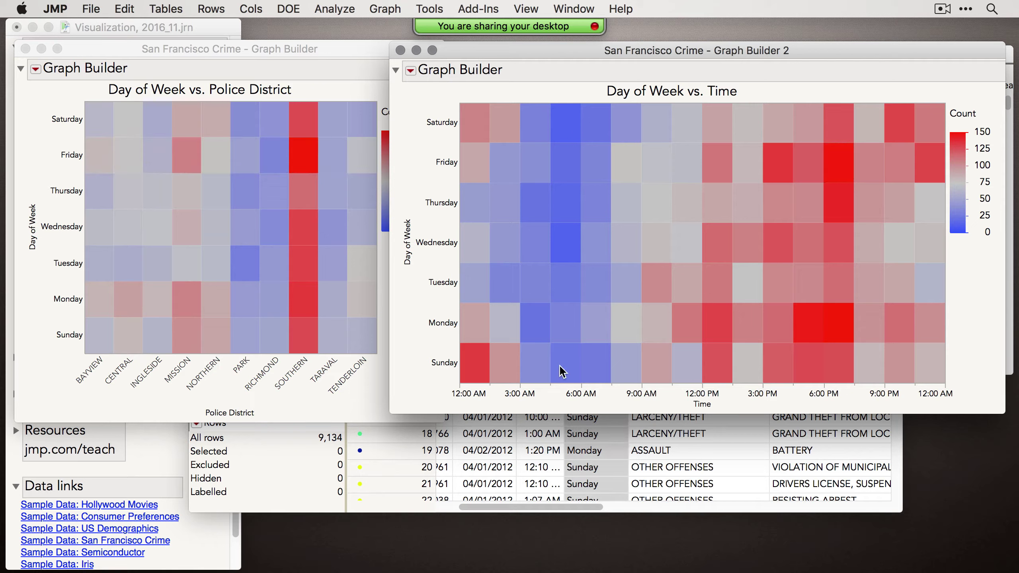
- Close both San Francisco Crime heatmaps and bring the journal to the front
{"action": "left_click", "coordinate": [400, 51]}
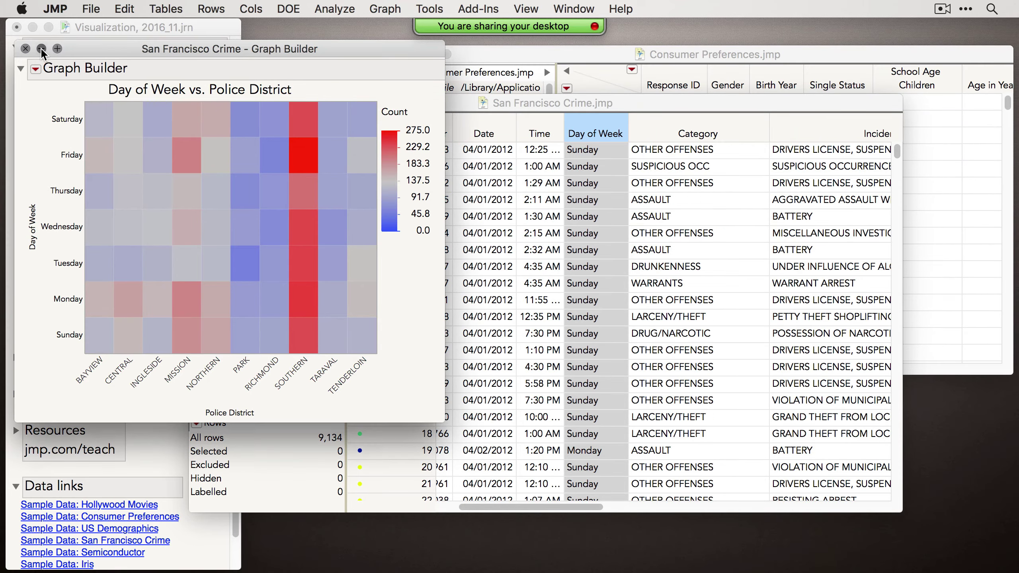
{"action": "left_click", "coordinate": [25, 49]}
{"action": "left_click", "coordinate": [156, 206]}
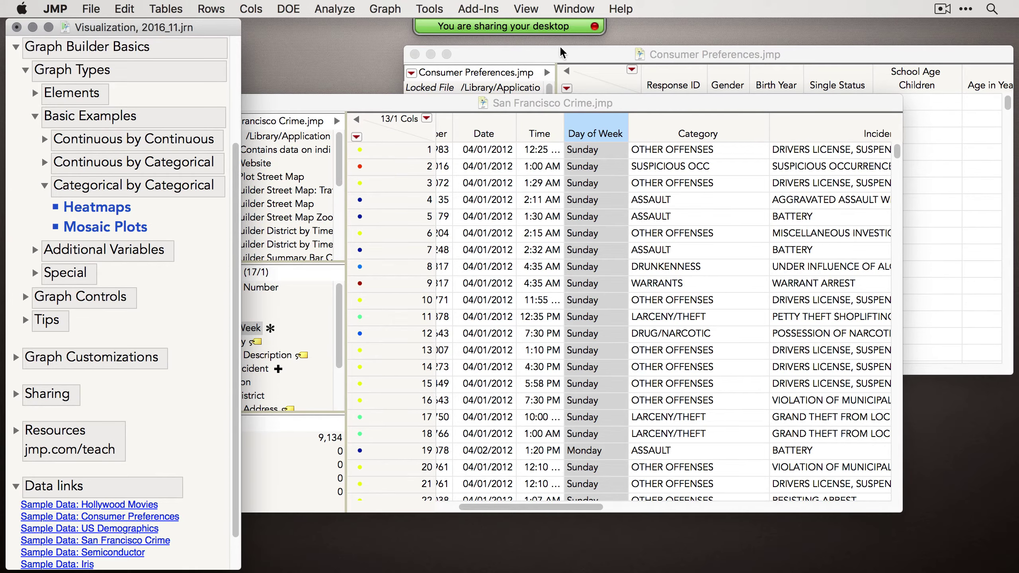
- Bring the Consumer Preferences table forward, reposition it, and look up the Fit Y by X analysis without launching it
{"action": "left_click_drag", "start_coordinate": [561, 48], "coordinate": [468, 62]}
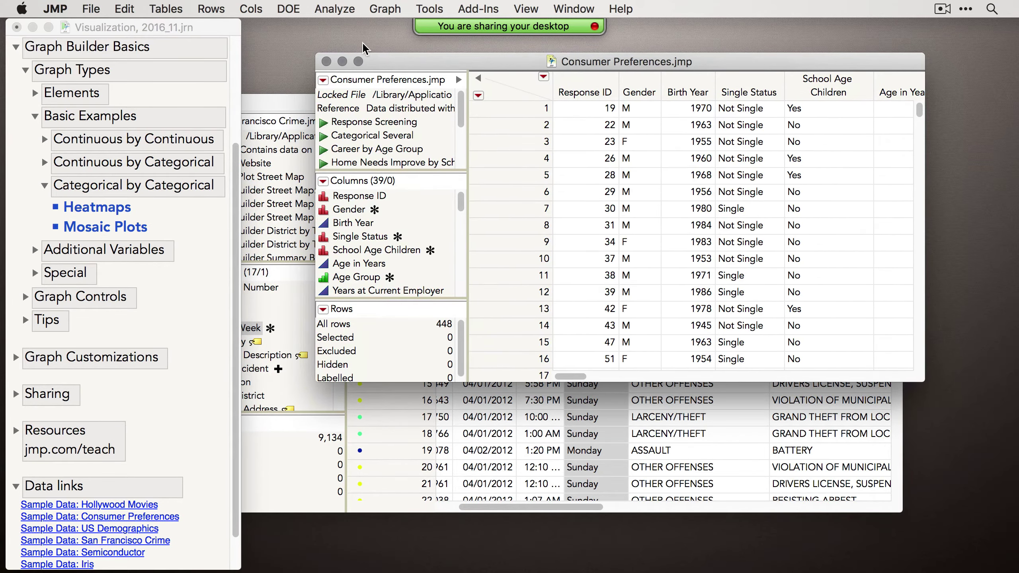
{"action": "left_click", "coordinate": [335, 9]}
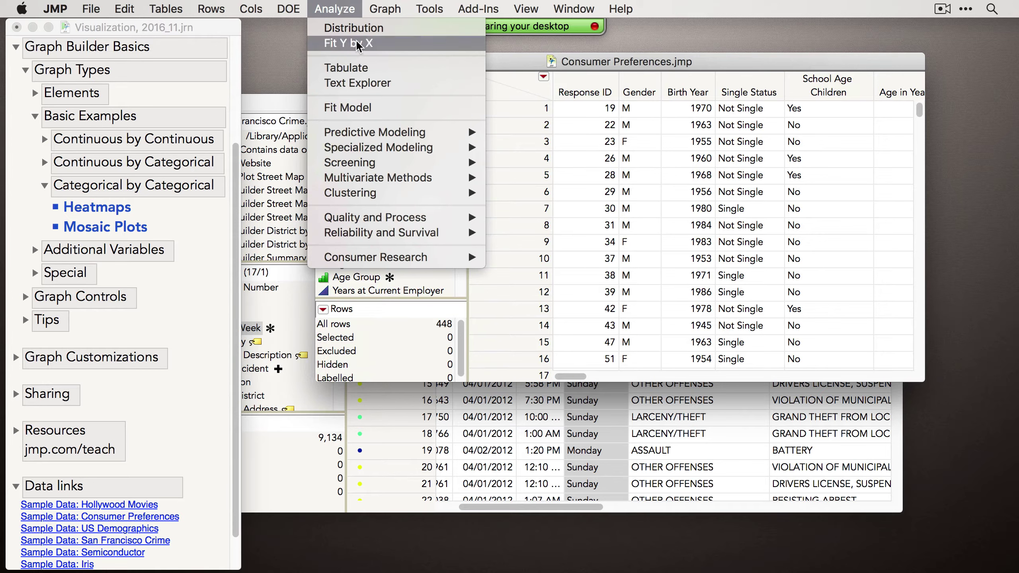
{"action": "left_click", "coordinate": [340, 7]}
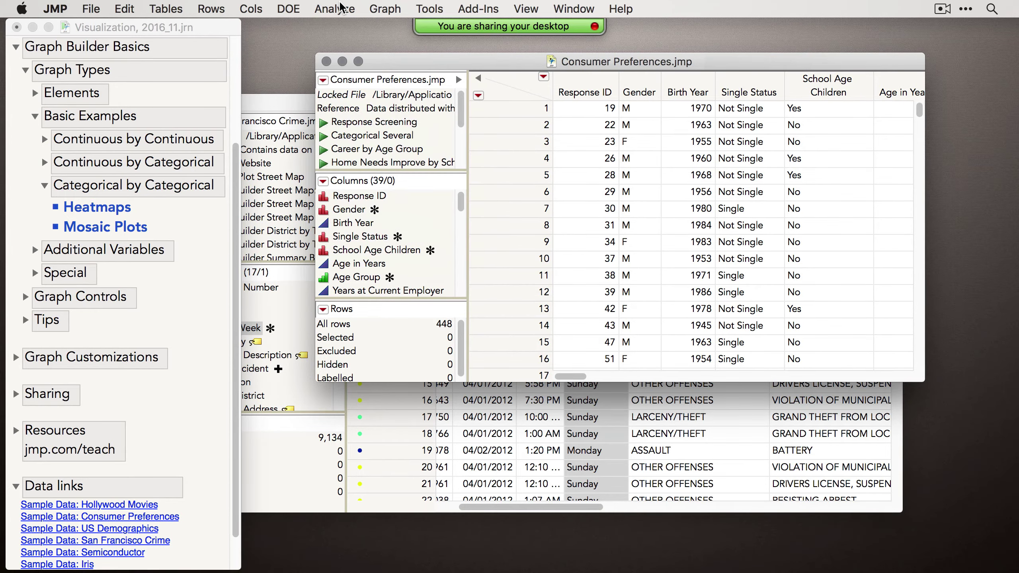
- Launch Graph Builder for the Consumer Preferences table, browse its column list, and enlarge and reposition the window
{"action": "left_click", "coordinate": [387, 9]}
{"action": "left_click", "coordinate": [403, 29]}
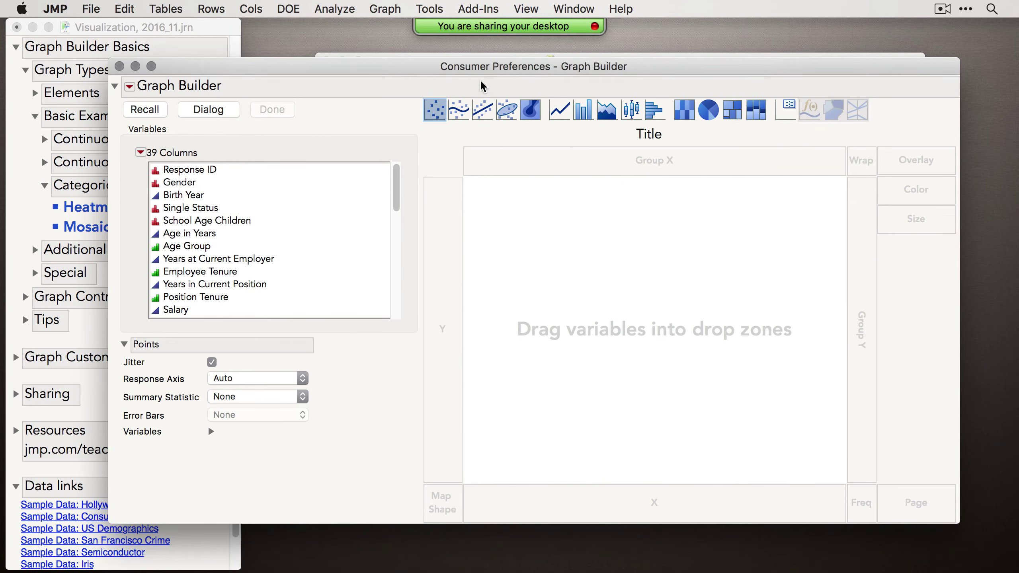
{"action": "left_click_drag", "start_coordinate": [480, 66], "coordinate": [477, 55]}
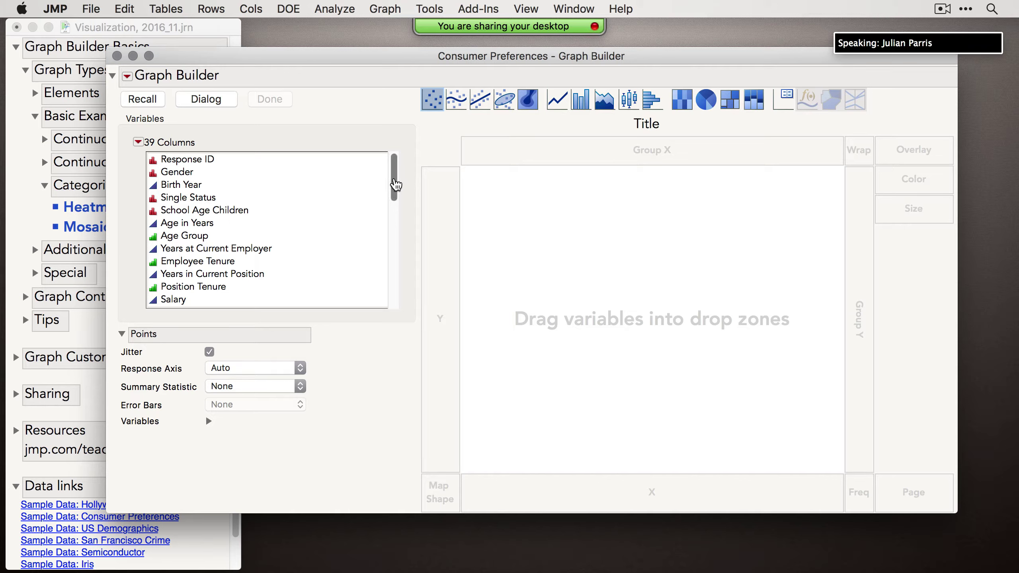
{"action": "mouse_move", "coordinate": [395, 187]}
{"action": "left_mouse_down"}
{"action": "mouse_move", "coordinate": [403, 193]}
{"action": "mouse_move", "coordinate": [393, 244]}
{"action": "mouse_move", "coordinate": [402, 292]}
{"action": "left_mouse_up"}
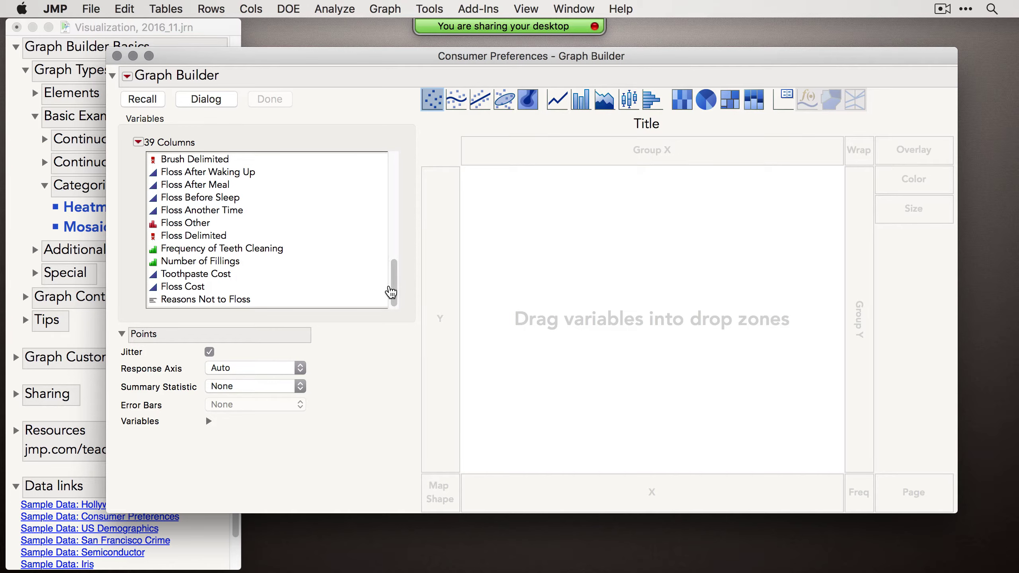
{"action": "left_click_drag", "start_coordinate": [394, 286], "coordinate": [398, 111]}
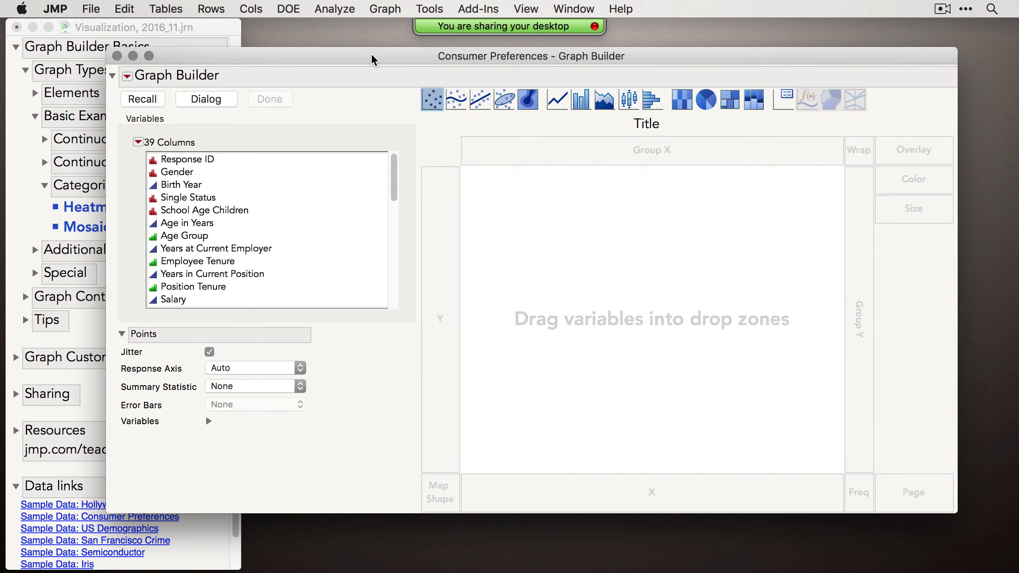
{"action": "left_click_drag", "start_coordinate": [370, 56], "coordinate": [348, 43]}
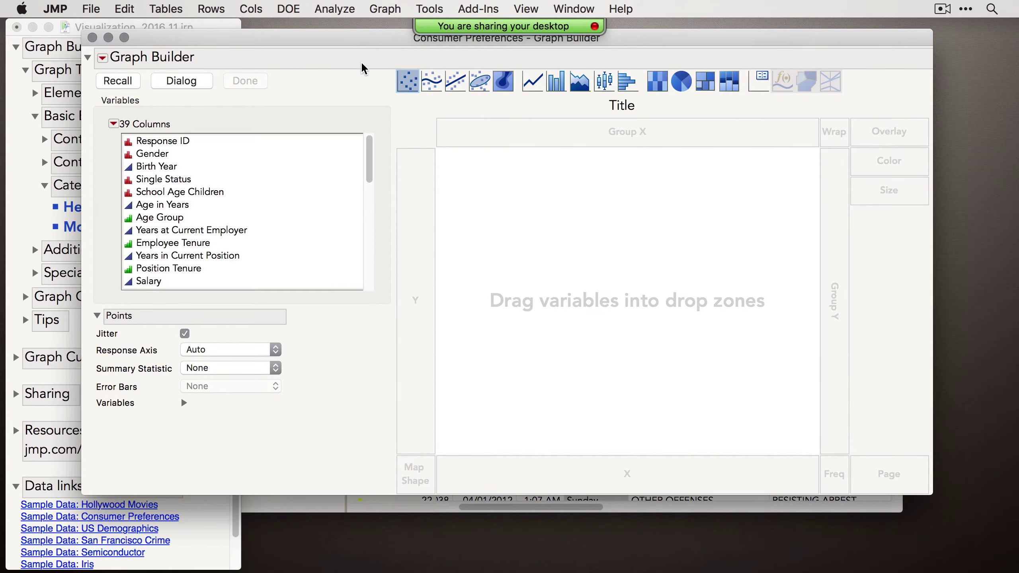
{"action": "left_click_drag", "start_coordinate": [931, 493], "coordinate": [954, 558]}
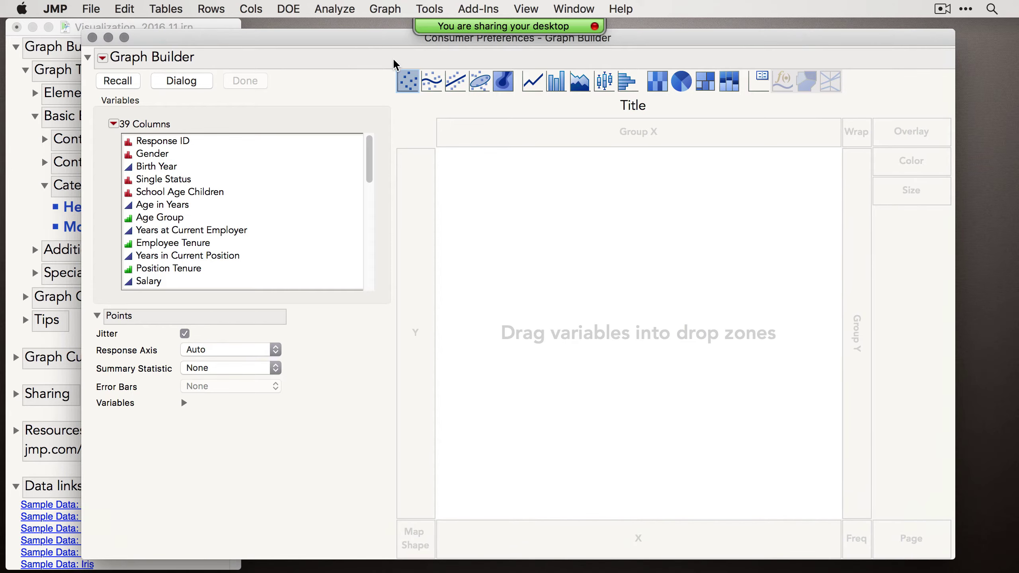
{"action": "left_click_drag", "start_coordinate": [370, 39], "coordinate": [356, 35]}
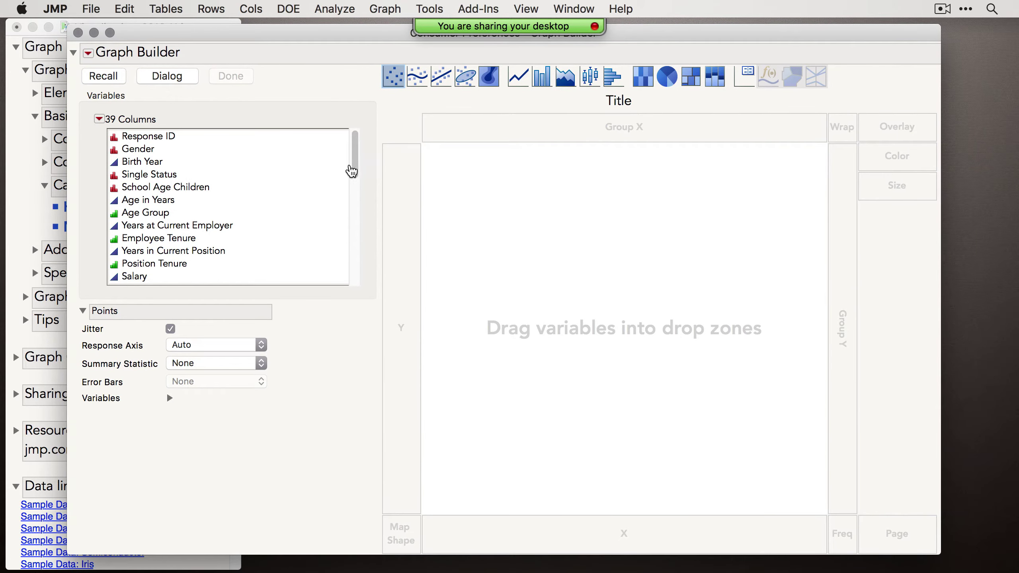
- Assign Age Group to the X axis, briefly highlight the >54 points, and make the graph window wider and shorter
{"action": "left_click", "coordinate": [171, 217]}
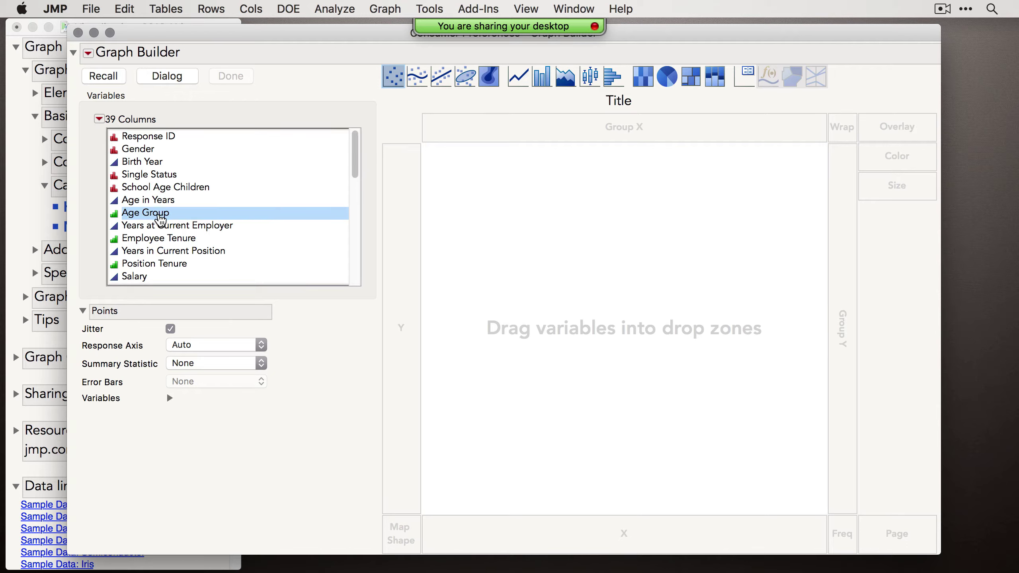
{"action": "left_click_drag", "start_coordinate": [164, 217], "coordinate": [481, 535]}
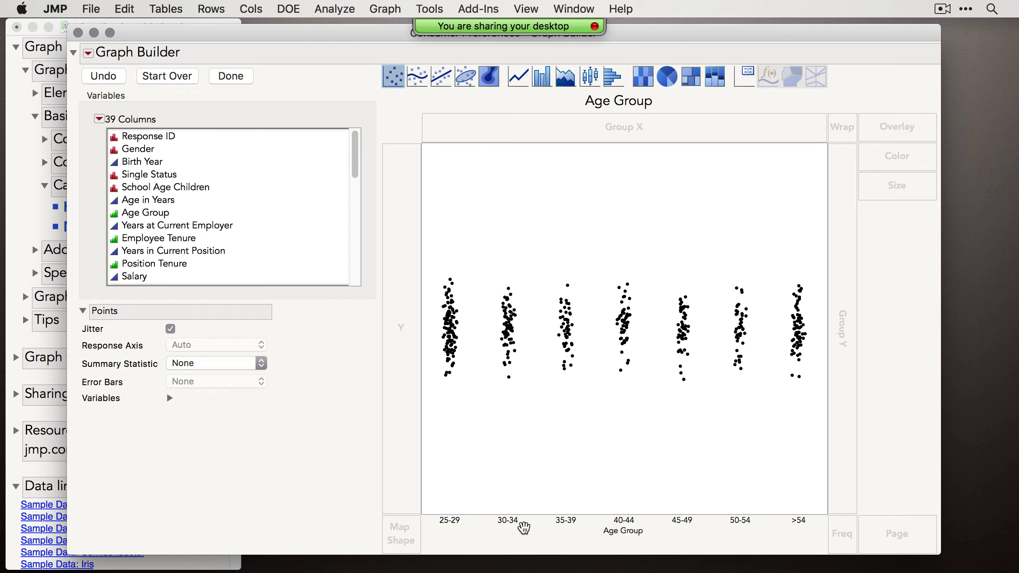
{"action": "left_click_drag", "start_coordinate": [777, 269], "coordinate": [821, 418]}
{"action": "left_click", "coordinate": [799, 466]}
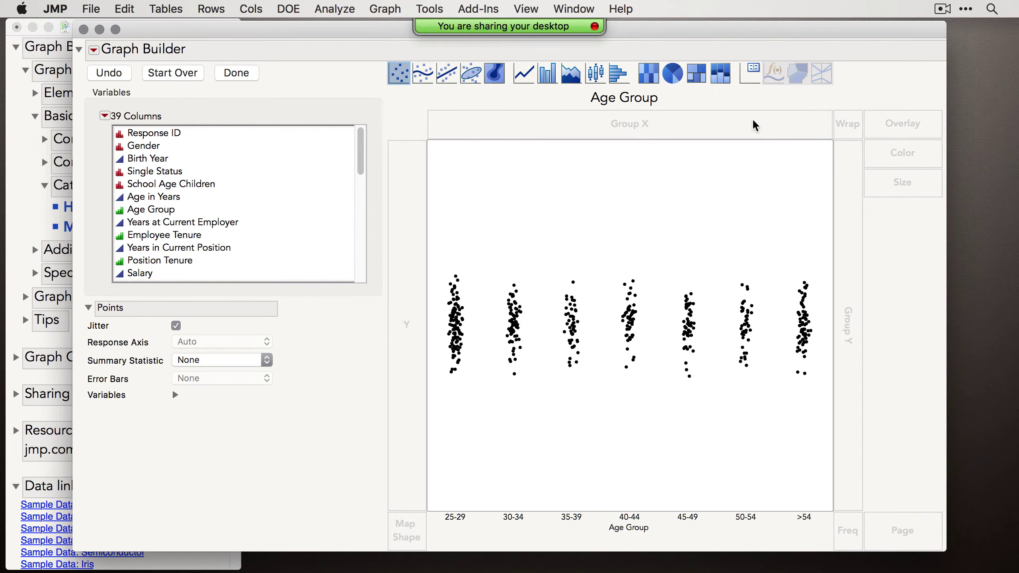
{"action": "left_click_drag", "start_coordinate": [950, 540], "coordinate": [984, 503]}
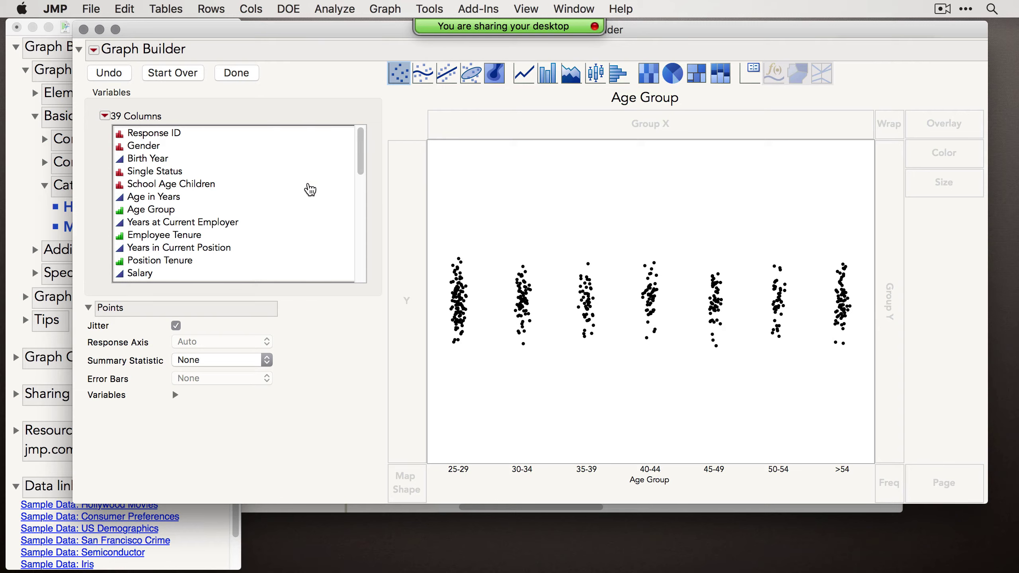
- Assign Job Satisfaction to the Y axis and change the points graph to a Mosaic plot, keeping the window in view
{"action": "scroll", "coordinate": [309, 187], "scroll_direction": "down", "scroll_amount": 4}
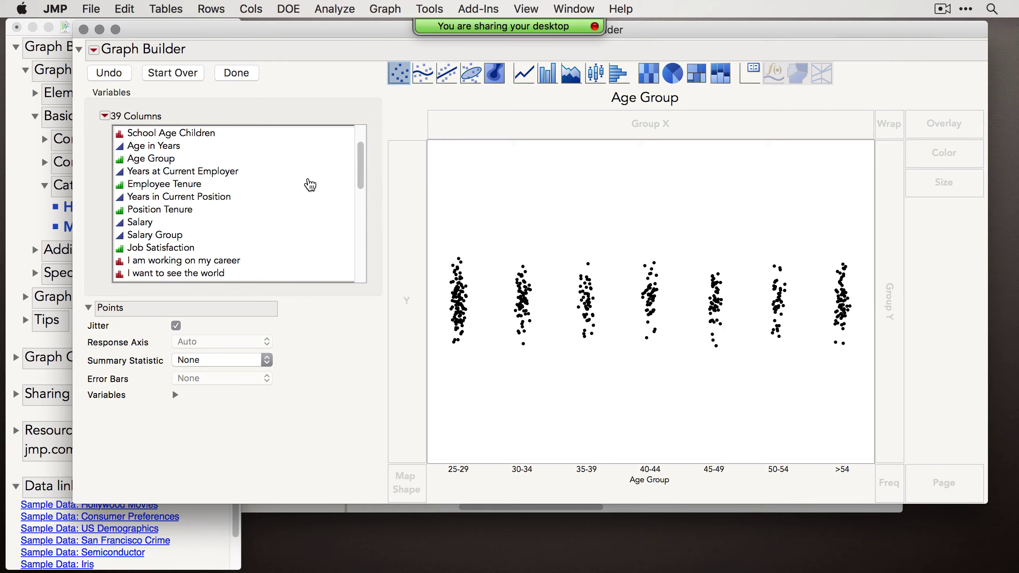
{"action": "left_click", "coordinate": [177, 249]}
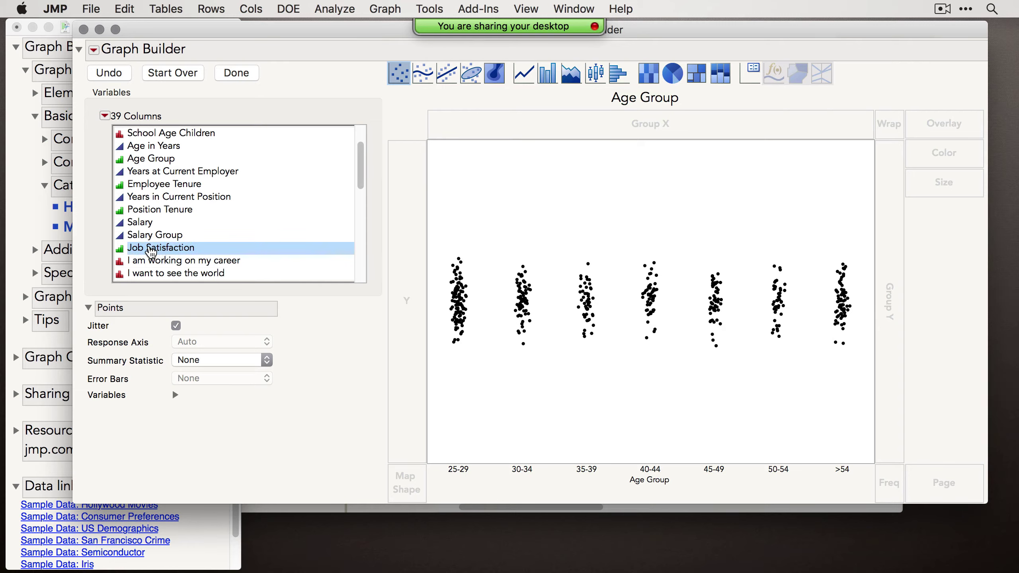
{"action": "left_click_drag", "start_coordinate": [151, 252], "coordinate": [406, 281]}
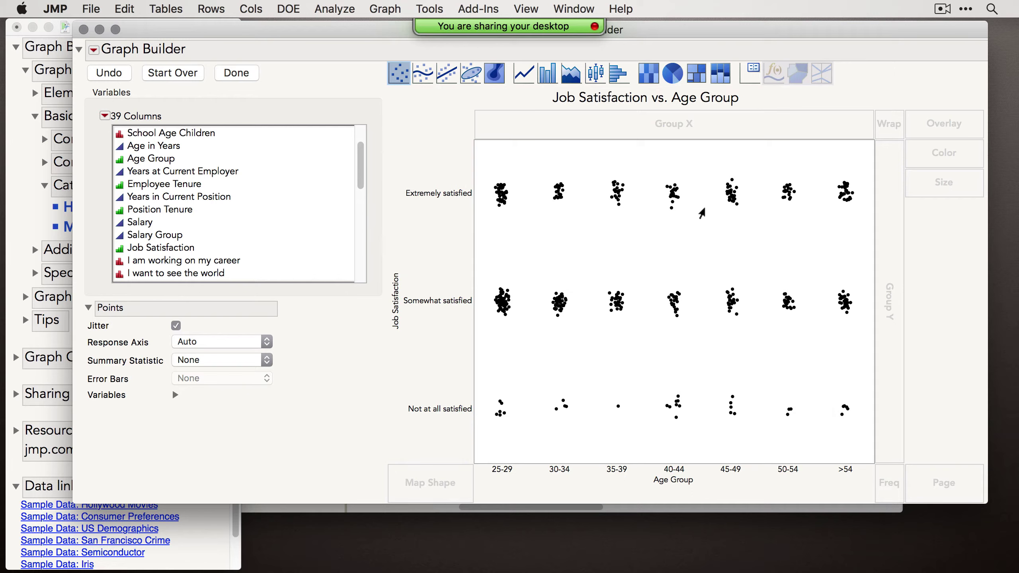
{"action": "mouse_move", "coordinate": [616, 414]}
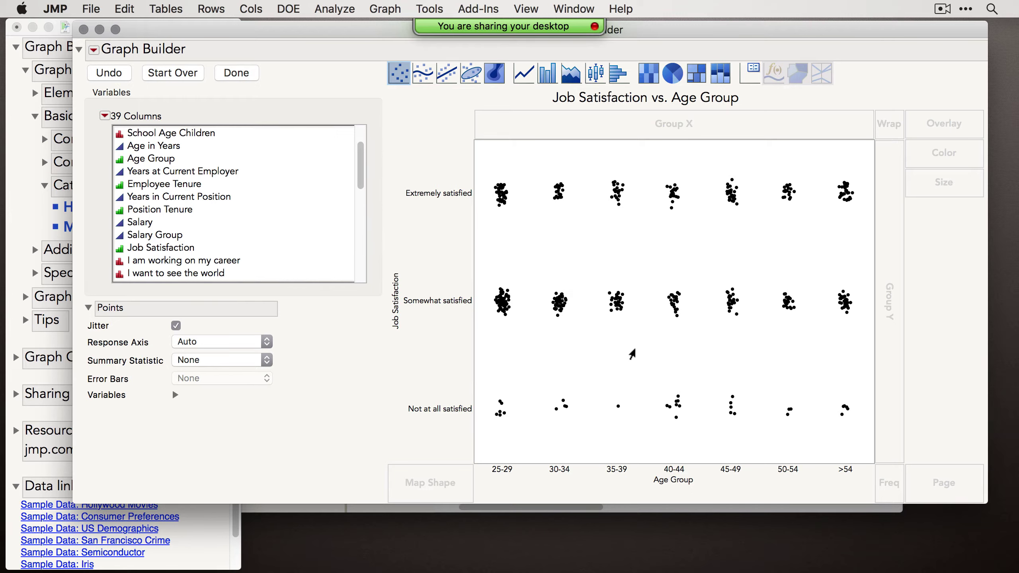
{"action": "left_click", "coordinate": [722, 80]}
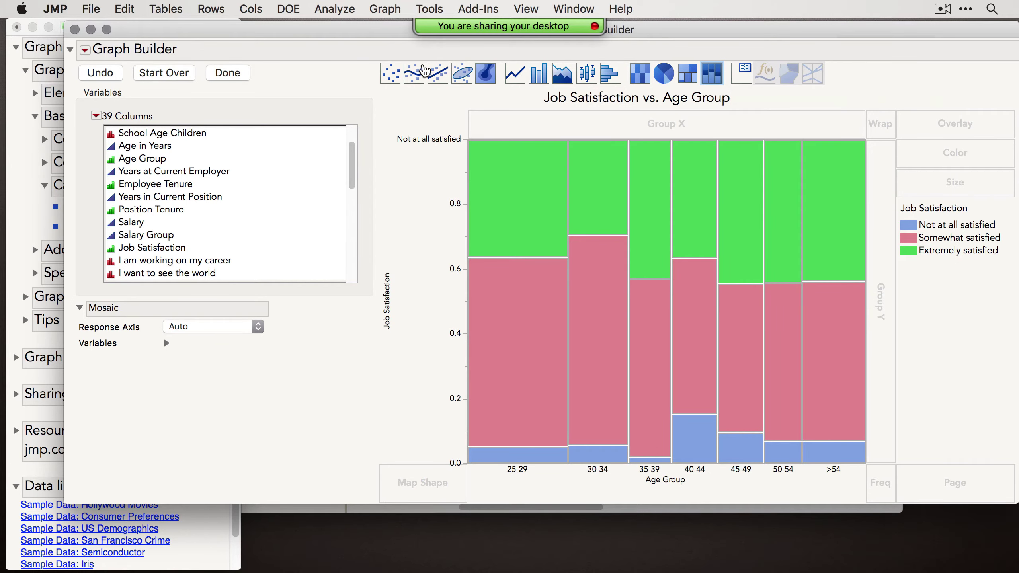
{"action": "left_click_drag", "start_coordinate": [379, 39], "coordinate": [358, 43]}
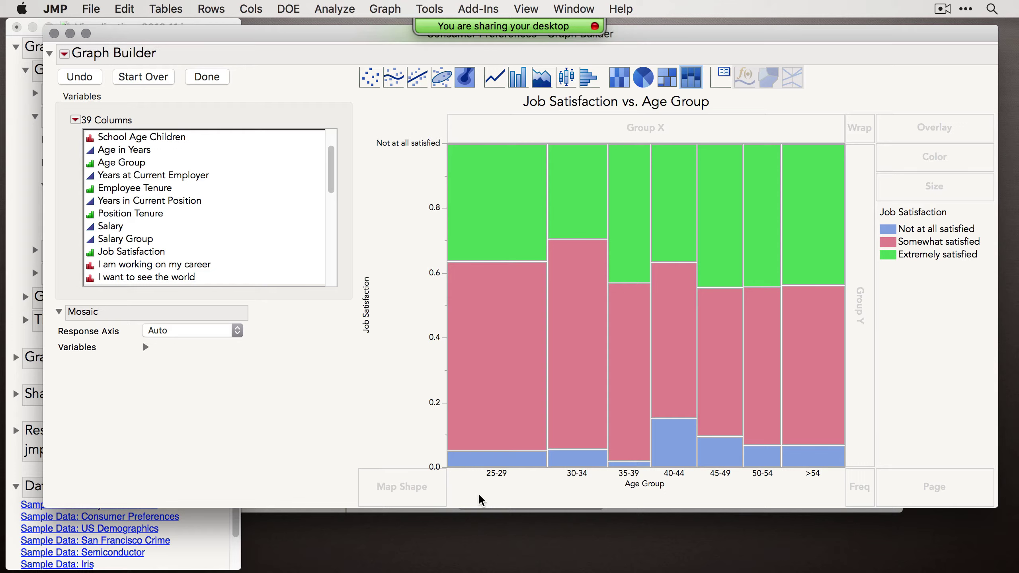
- Briefly highlight the Not at all satisfied category across all age groups in the mosaic plot, and clear the highlight
{"action": "mouse_move", "coordinate": [491, 466]}
{"action": "left_click", "coordinate": [891, 228]}
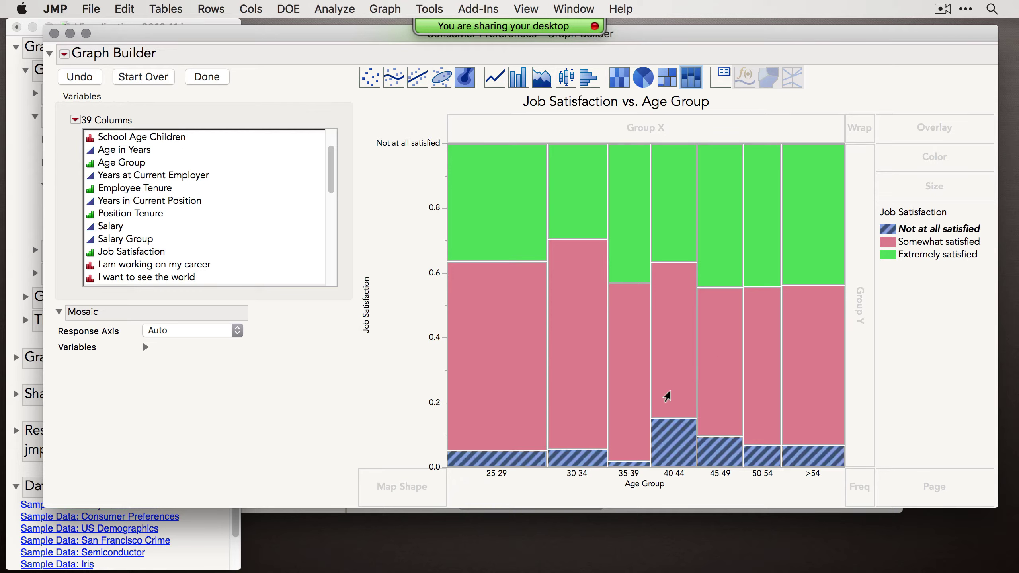
{"action": "left_click", "coordinate": [891, 230]}
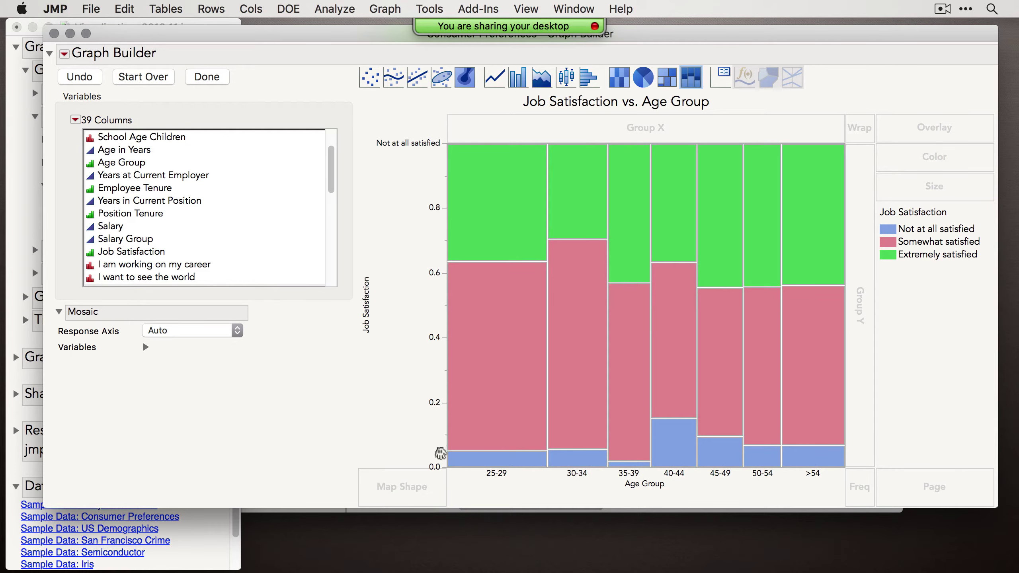
- Set the tick increment of the mosaic plot's Job Satisfaction axis to 0.05
{"action": "double_click", "coordinate": [439, 424]}
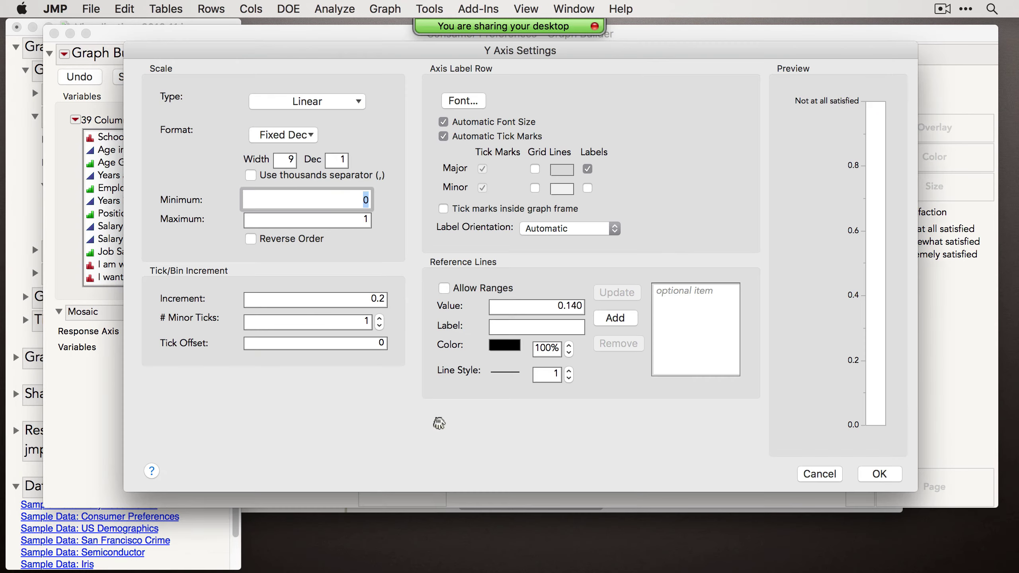
{"action": "left_click", "coordinate": [377, 299]}
{"action": "type", "text": ".05"}
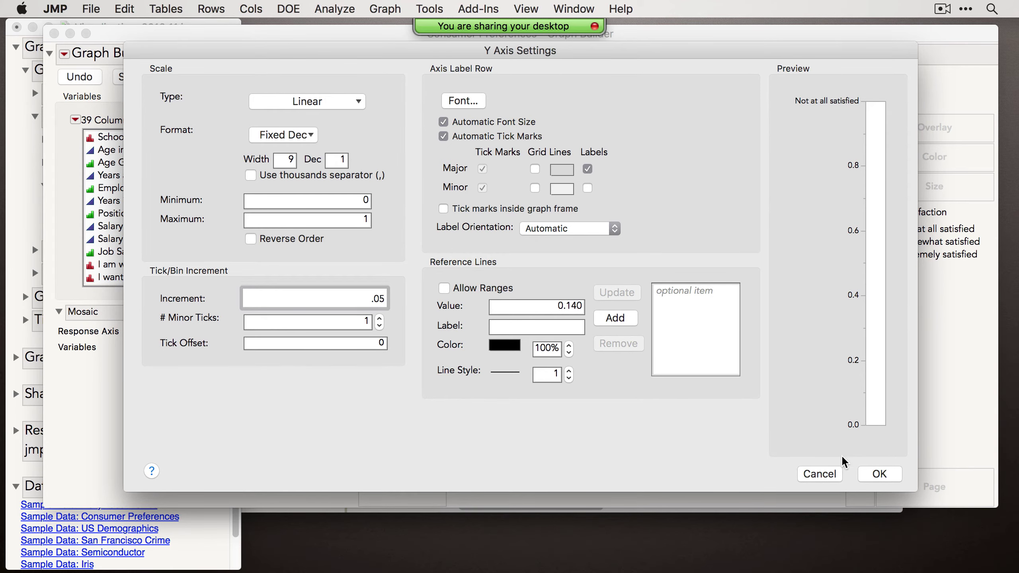
{"action": "left_click", "coordinate": [879, 474]}
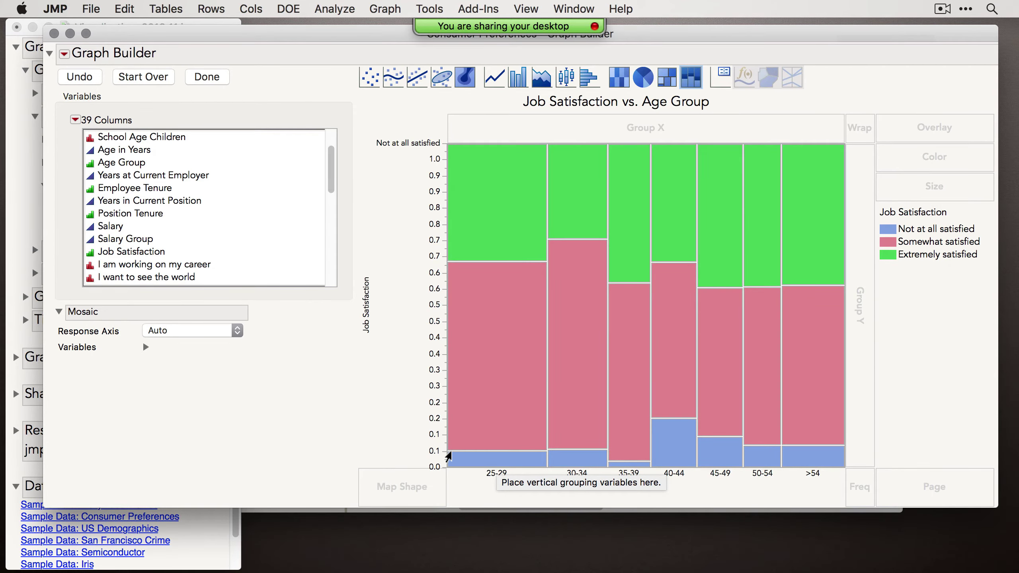
- Set the tick increment of the mosaic plot's Job Satisfaction axis to 0.1
{"action": "double_click", "coordinate": [439, 436]}
{"action": "double_click", "coordinate": [361, 298]}
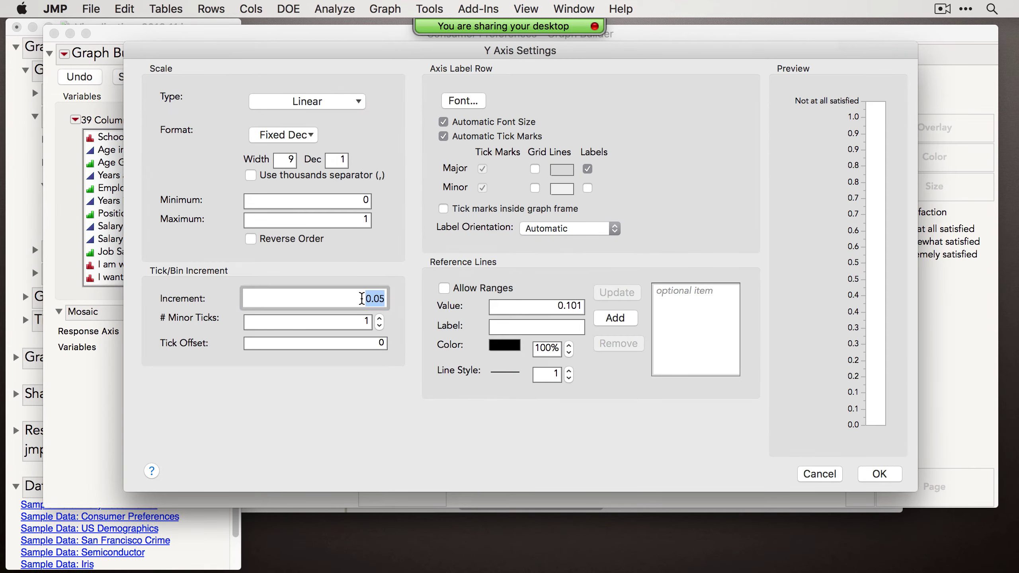
{"action": "type", "text": ".1"}
{"action": "key", "text": "Tab"}
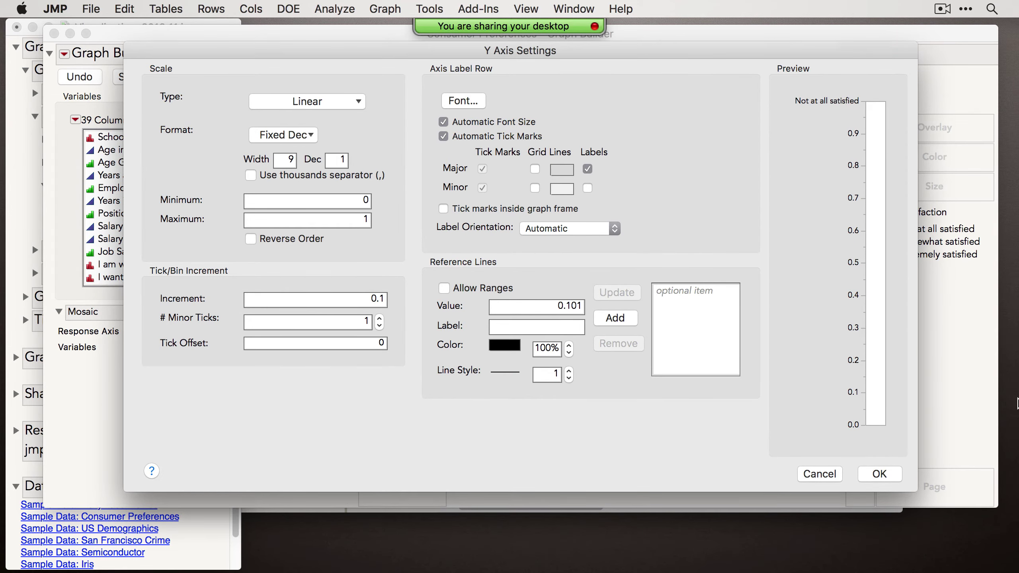
{"action": "left_click", "coordinate": [863, 480]}
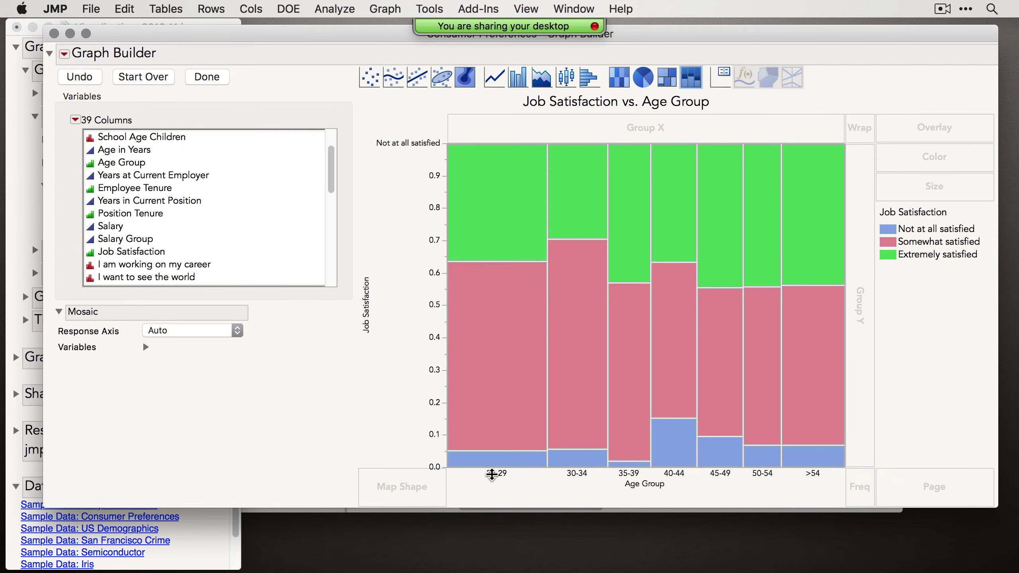
- Highlight the 25-29 age group's Not at all, Somewhat and Extremely satisfied cells in turn to compare their proportions, and clear the selection
{"action": "left_click", "coordinate": [529, 461]}
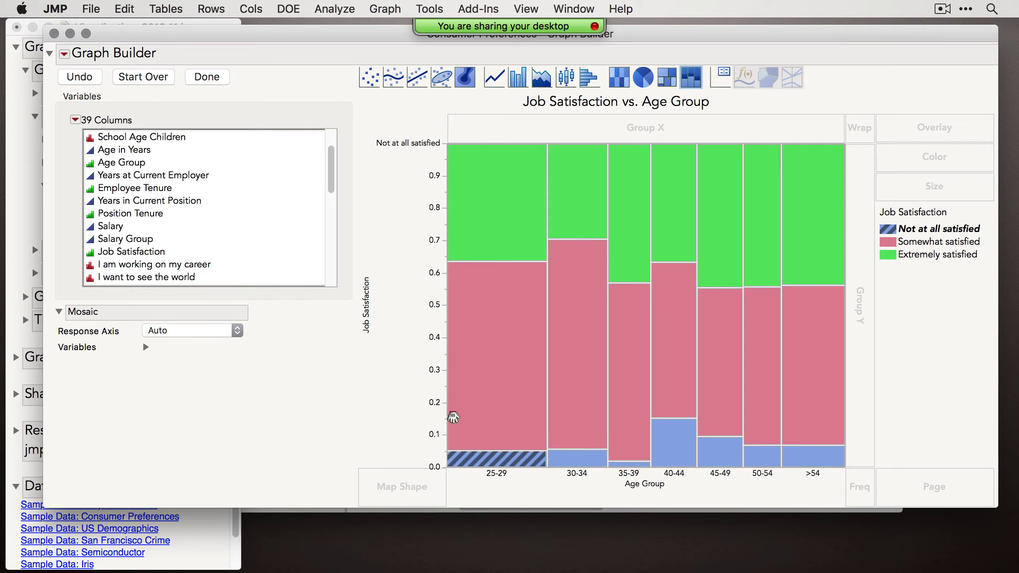
{"action": "left_click", "coordinate": [504, 397]}
{"action": "mouse_move", "coordinate": [504, 397]}
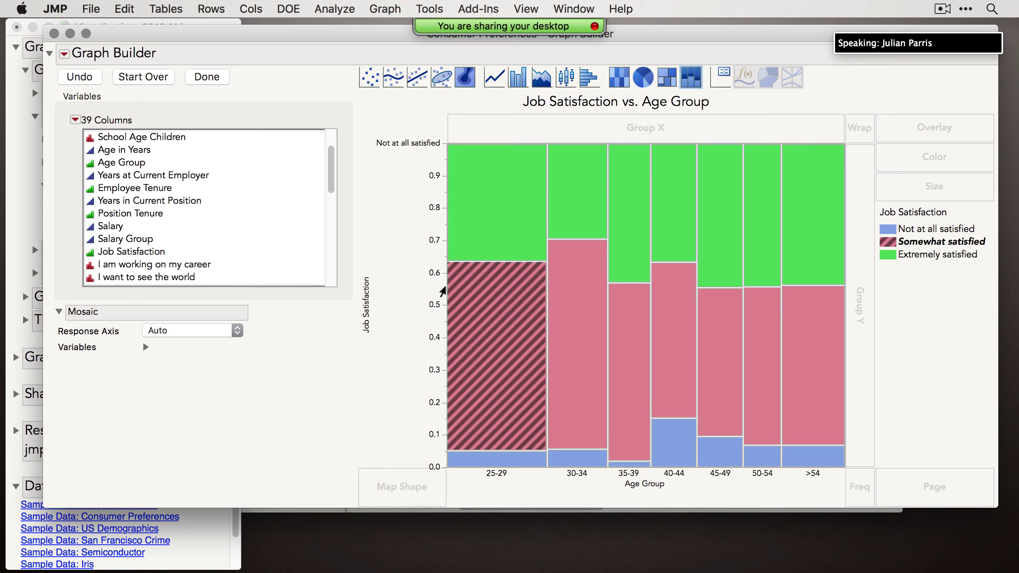
{"action": "mouse_move", "coordinate": [458, 290]}
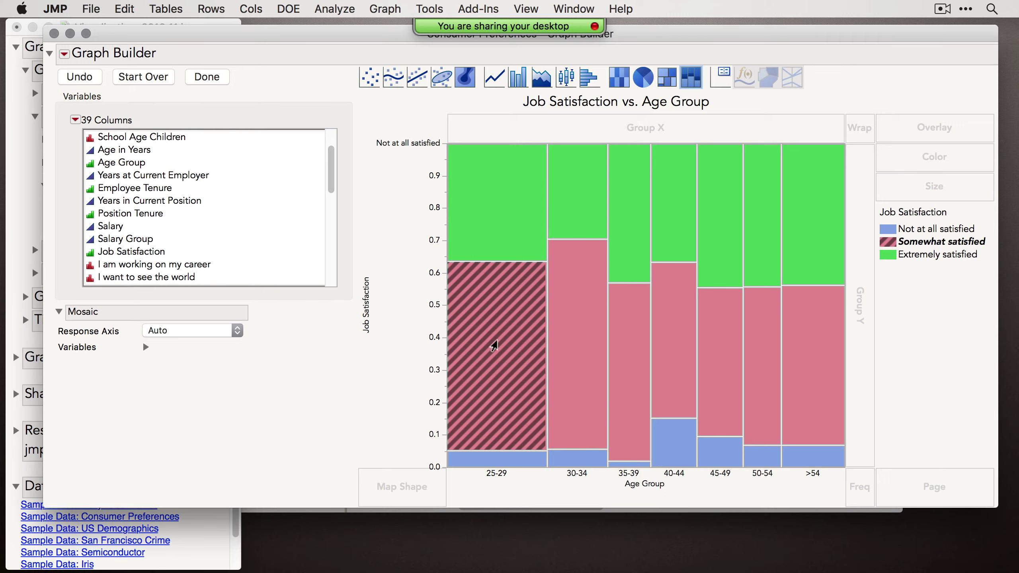
{"action": "left_click", "coordinate": [473, 233]}
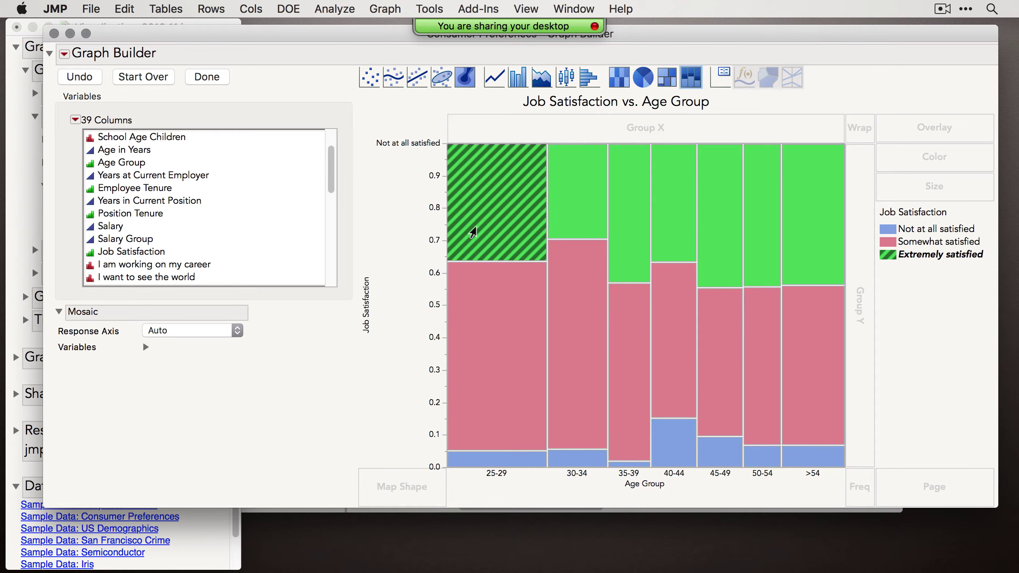
{"action": "left_click", "coordinate": [495, 207]}
{"action": "mouse_move", "coordinate": [512, 257]}
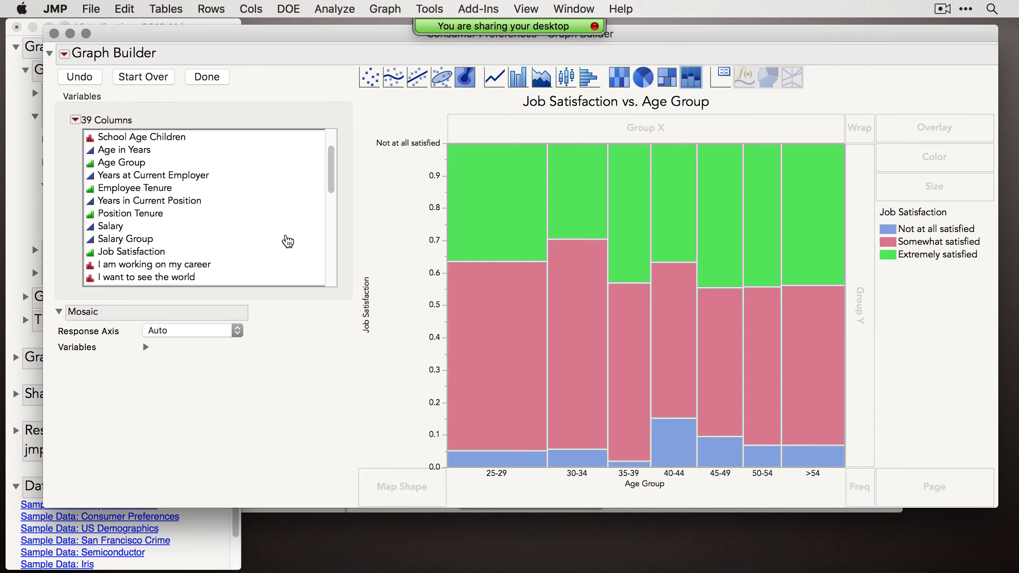
- Replace Job Satisfaction on the Y axis with the column "I am working on my career" and reposition the graph window
{"action": "scroll", "coordinate": [276, 239], "scroll_direction": "down", "scroll_amount": 2}
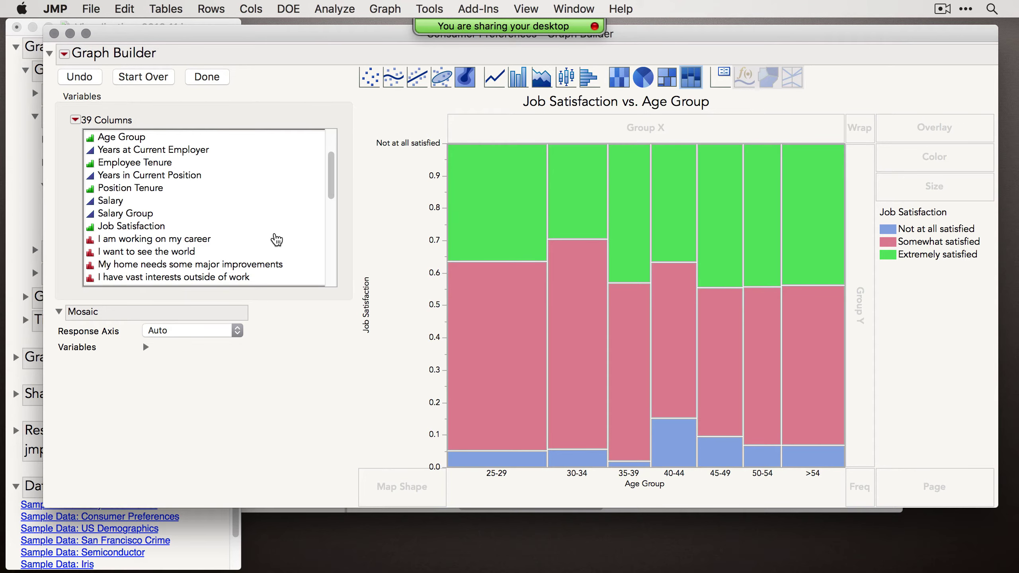
{"action": "left_click_drag", "start_coordinate": [152, 237], "coordinate": [412, 299]}
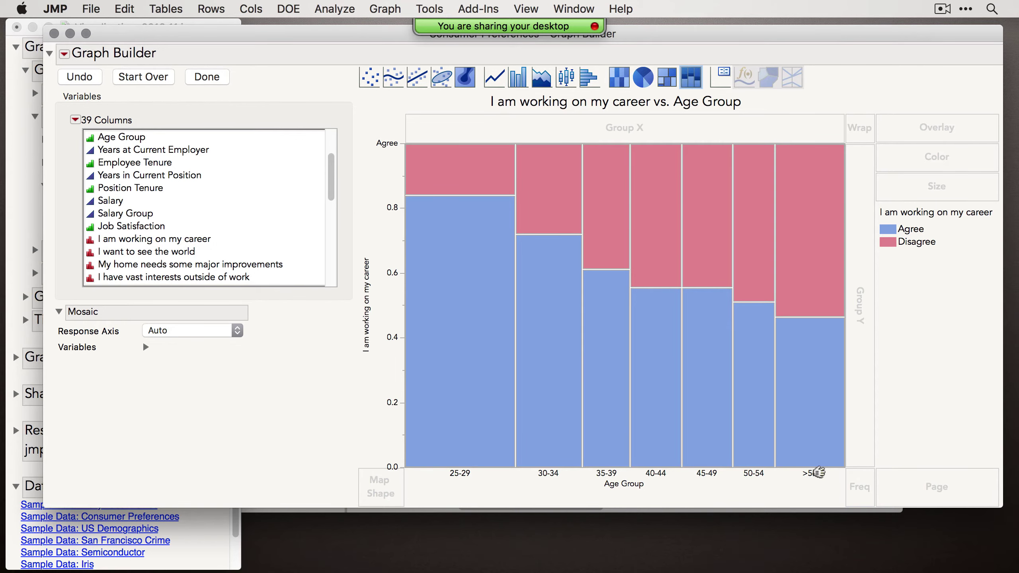
{"action": "left_click_drag", "start_coordinate": [356, 40], "coordinate": [334, 55]}
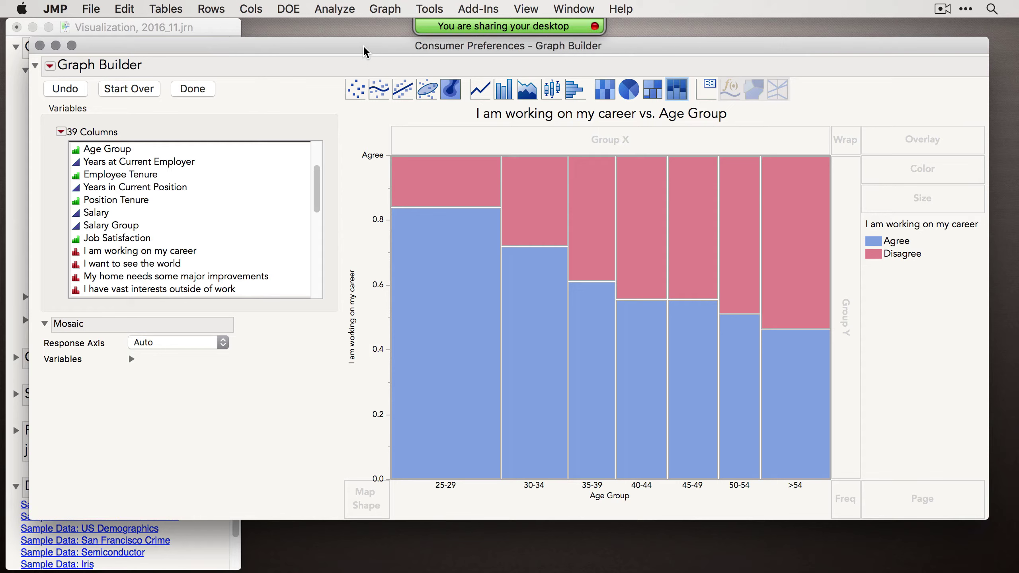
- Finalize the mosaic plot of career attitude by Age Group and close its graph window
{"action": "left_click", "coordinate": [203, 98]}
{"action": "left_click_drag", "start_coordinate": [221, 46], "coordinate": [468, 106]}
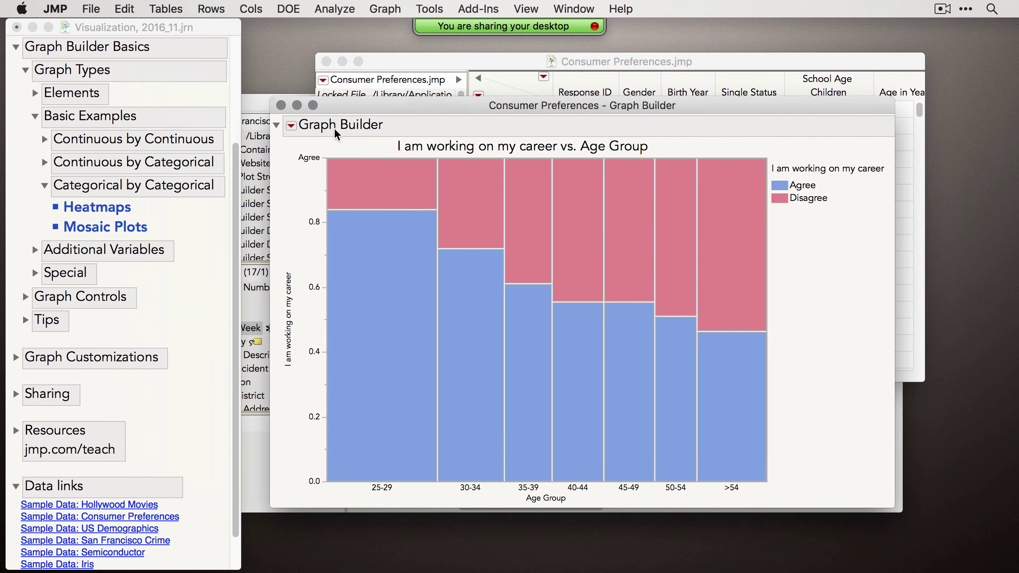
{"action": "left_click_drag", "start_coordinate": [374, 104], "coordinate": [397, 89]}
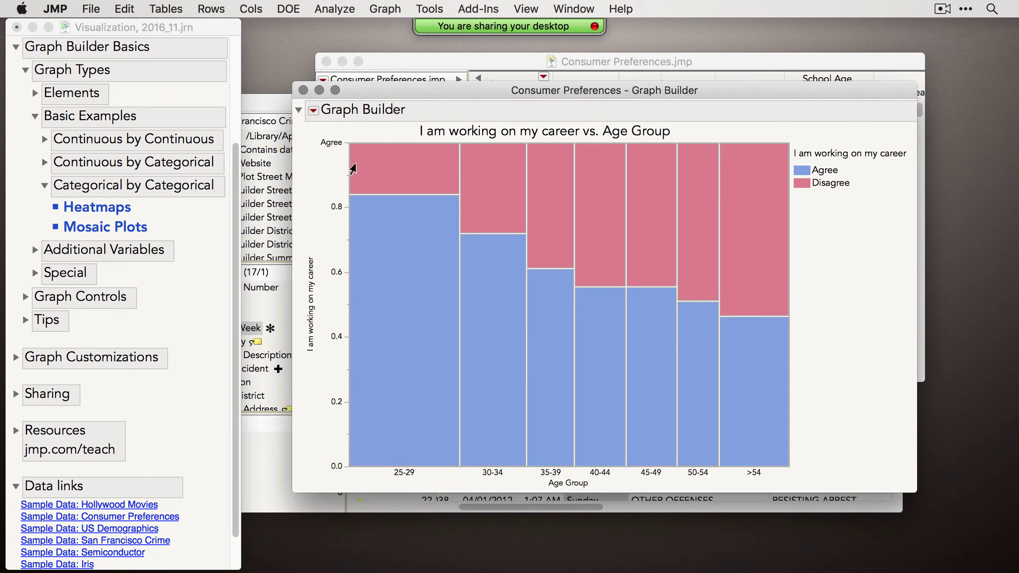
{"action": "left_click", "coordinate": [319, 90]}
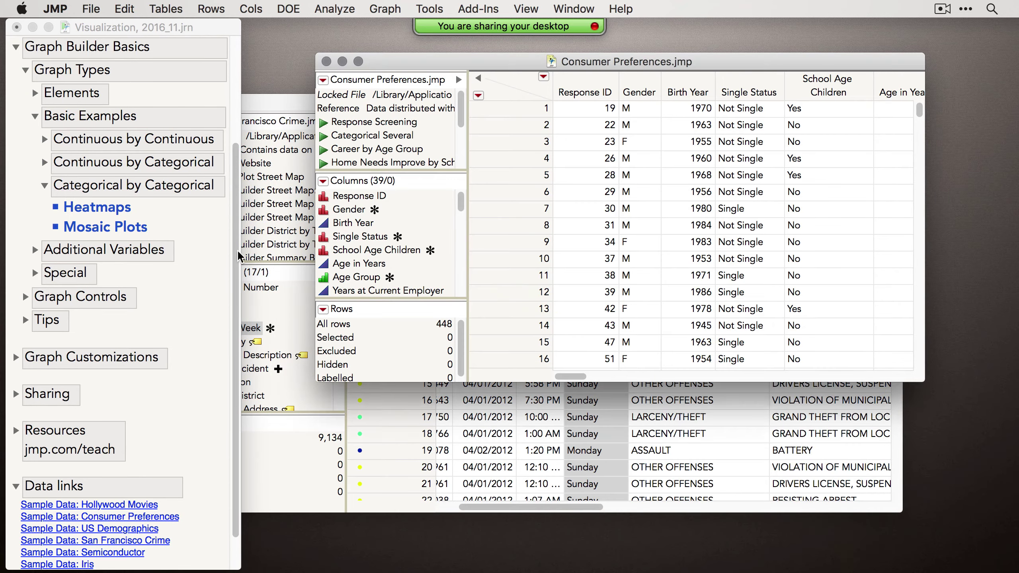
- Collapse the Categorical by Categorical and Basic Examples sections in the journal and expand the Additional Variables section
{"action": "left_click", "coordinate": [44, 186]}
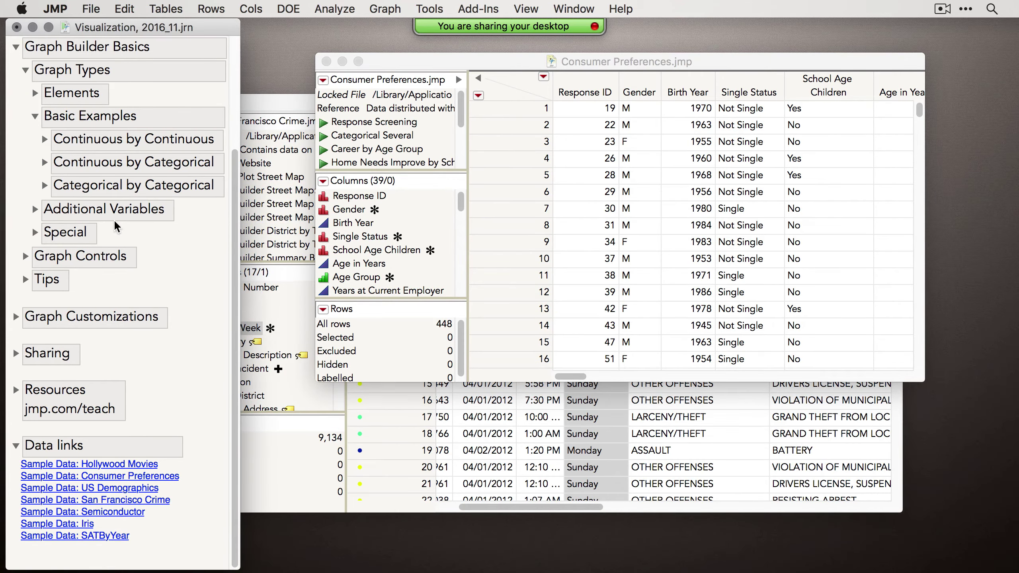
{"action": "left_click", "coordinate": [35, 116]}
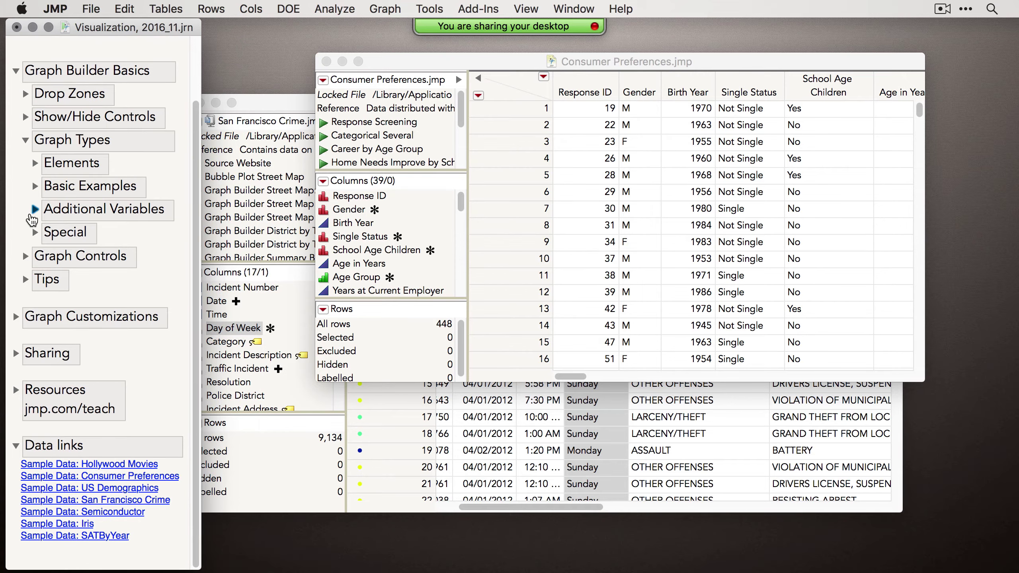
{"action": "left_click", "coordinate": [34, 209]}
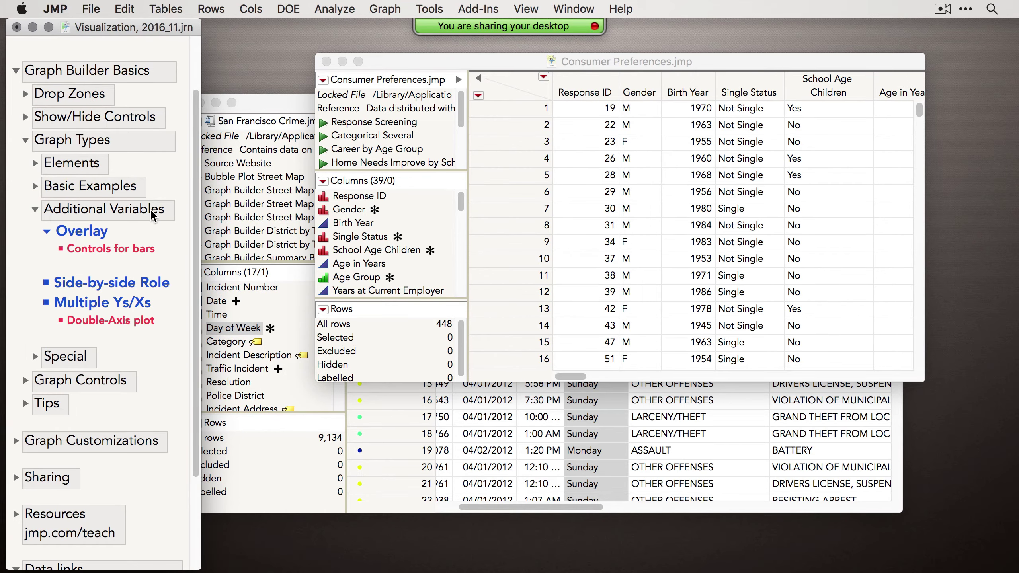
- Start a new Graph Builder for the Consumer Preferences data table
{"action": "left_click_drag", "start_coordinate": [417, 66], "coordinate": [438, 64]}
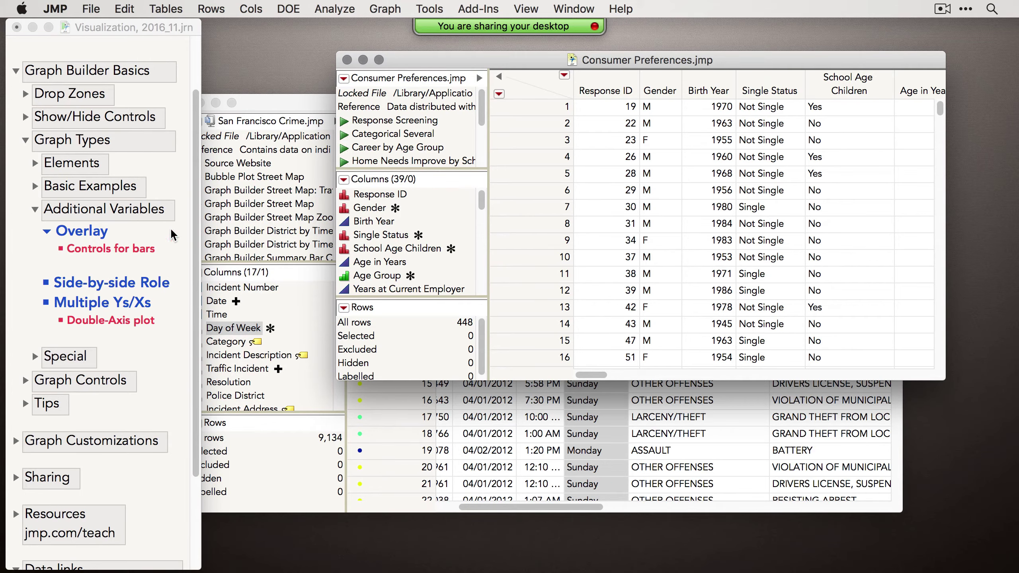
{"action": "left_click_drag", "start_coordinate": [418, 65], "coordinate": [433, 59]}
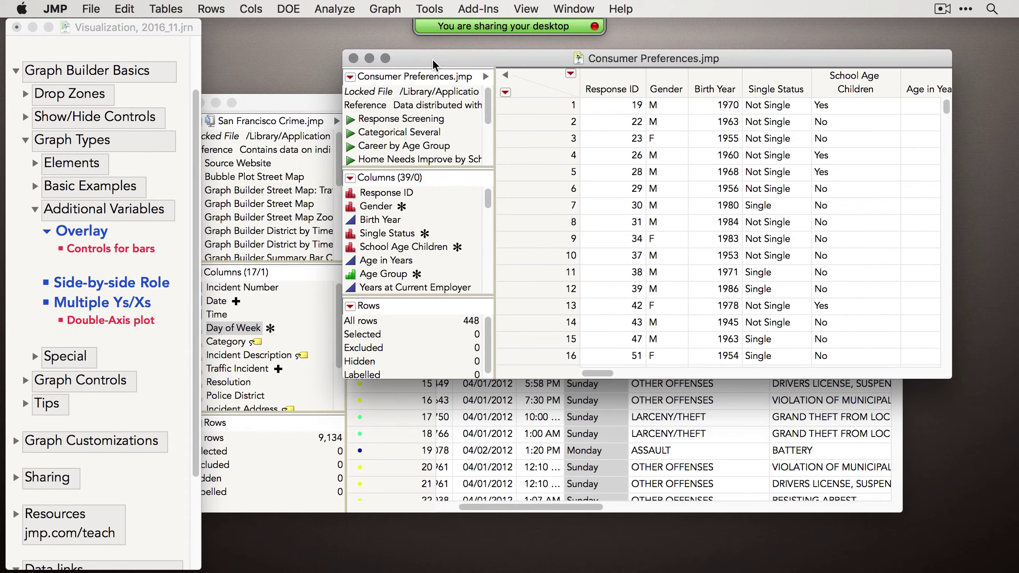
{"action": "left_click", "coordinate": [379, 8]}
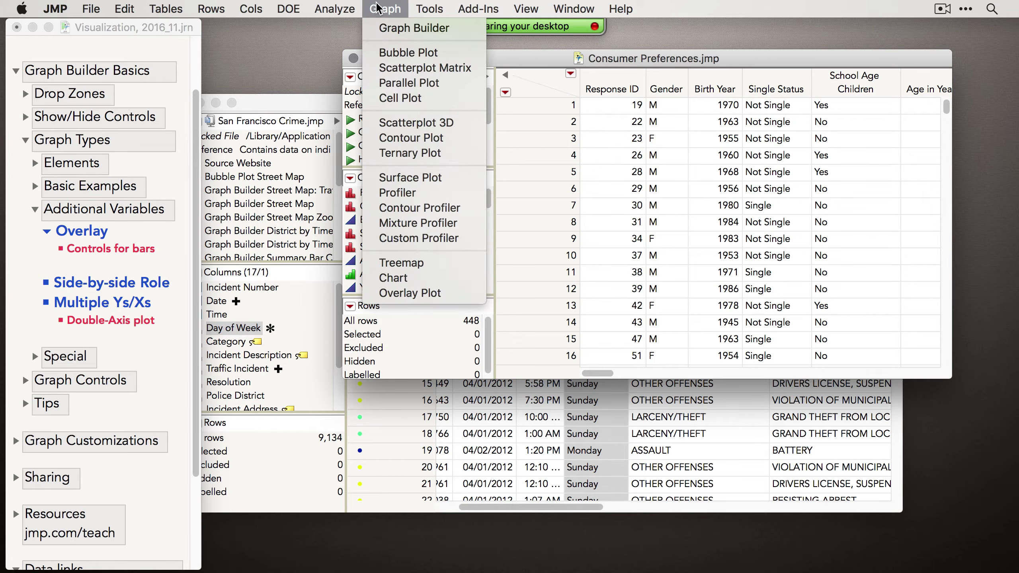
{"action": "left_click", "coordinate": [386, 29]}
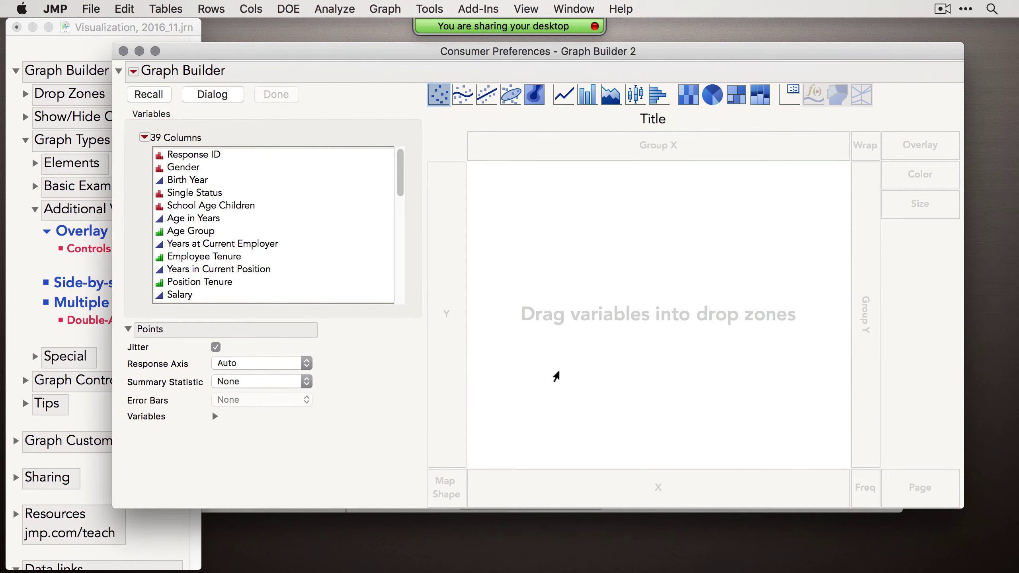
- Plot Salary on the Y axis against Age Group on the X axis as a bar chart
{"action": "left_click", "coordinate": [201, 233]}
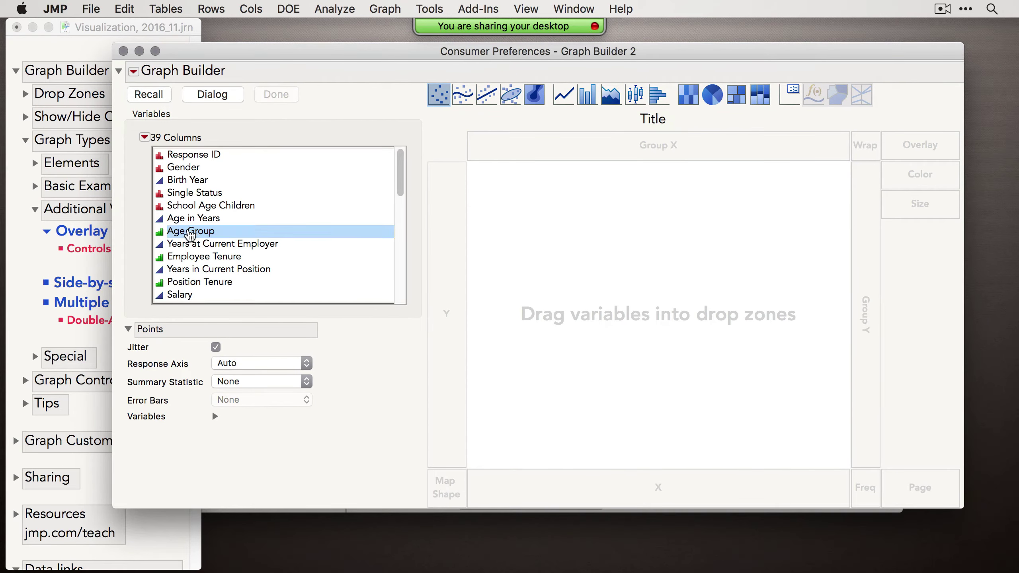
{"action": "left_click_drag", "start_coordinate": [201, 235], "coordinate": [551, 487]}
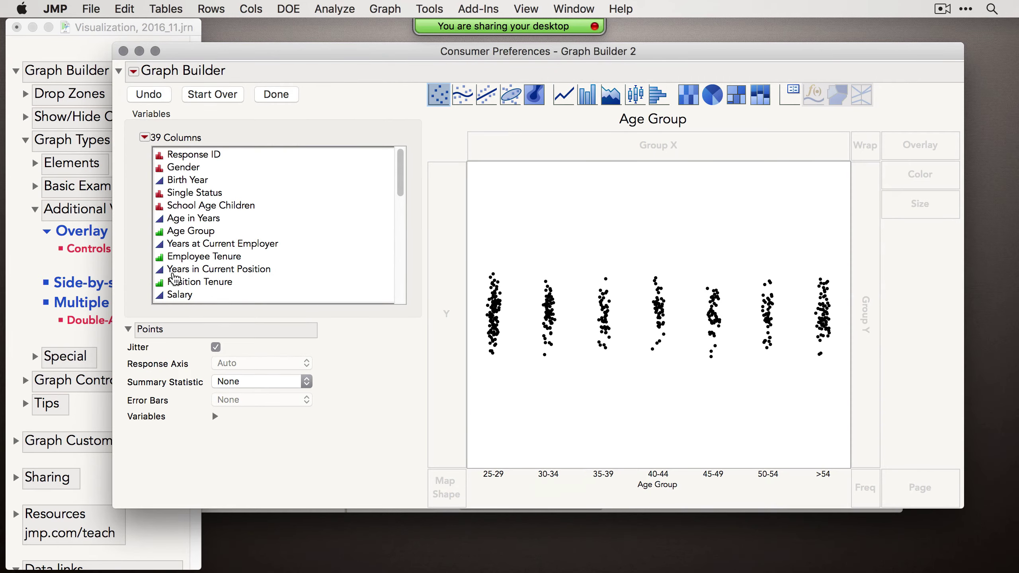
{"action": "left_click_drag", "start_coordinate": [194, 298], "coordinate": [398, 309]}
{"action": "left_click_drag", "start_coordinate": [445, 317], "coordinate": [445, 316]}
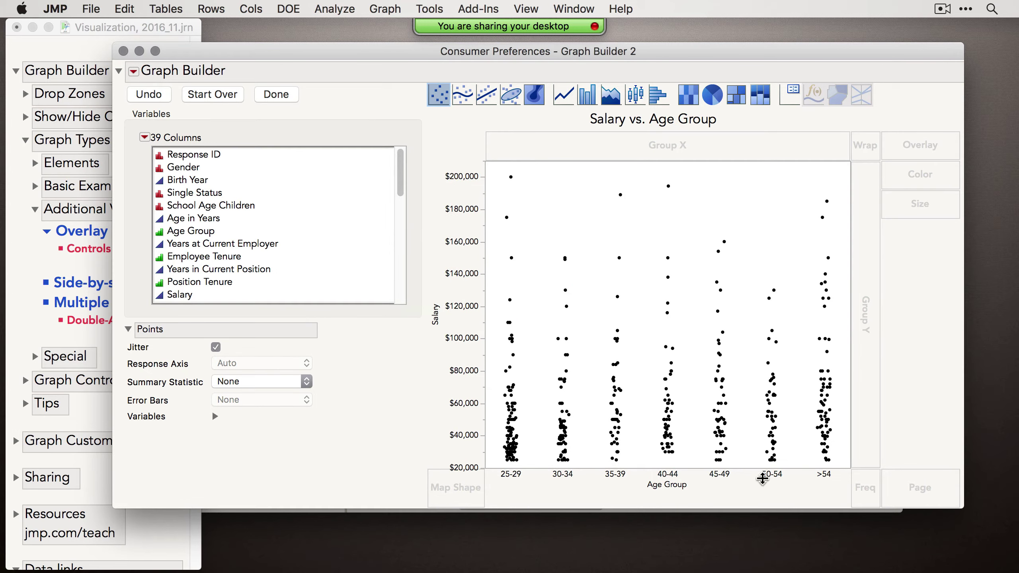
{"action": "left_click", "coordinate": [588, 106]}
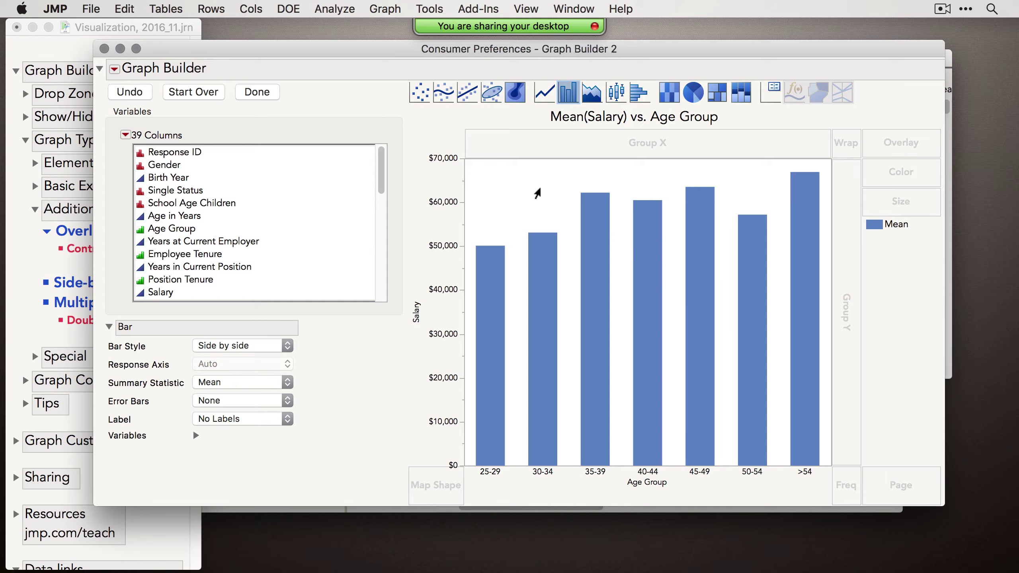
- Overlay the salary bars by the "I am working on my career" variable
{"action": "scroll", "coordinate": [303, 221], "scroll_direction": "down", "scroll_amount": 4}
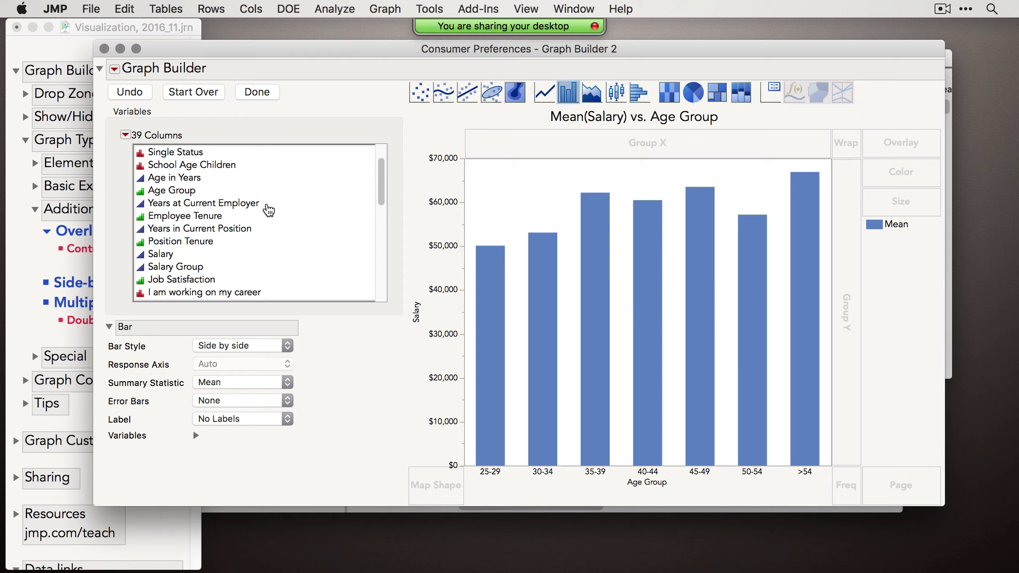
{"action": "scroll", "coordinate": [268, 211], "scroll_direction": "down", "scroll_amount": 1}
{"action": "left_click", "coordinate": [211, 268]}
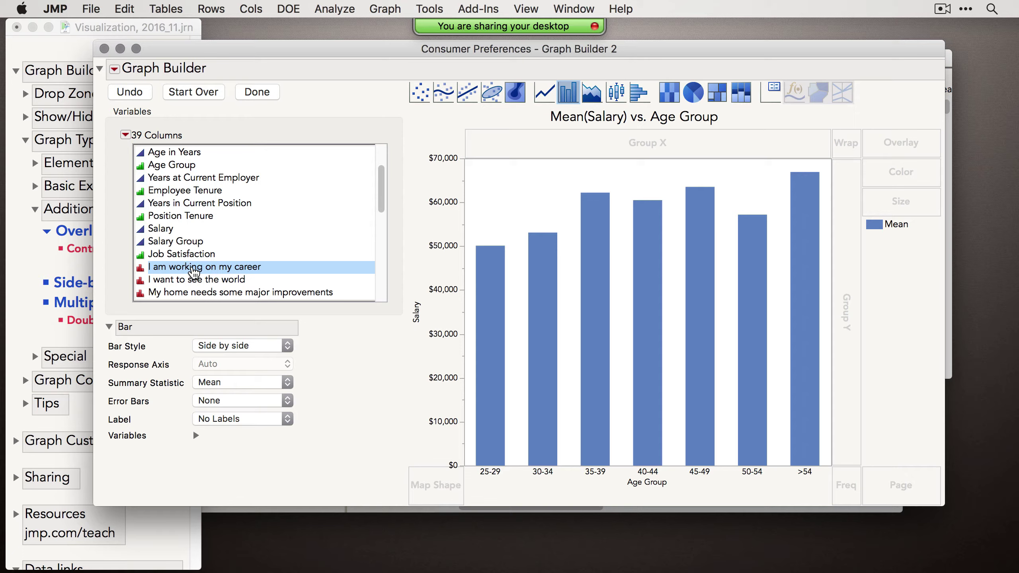
{"action": "left_click_drag", "start_coordinate": [196, 274], "coordinate": [902, 139]}
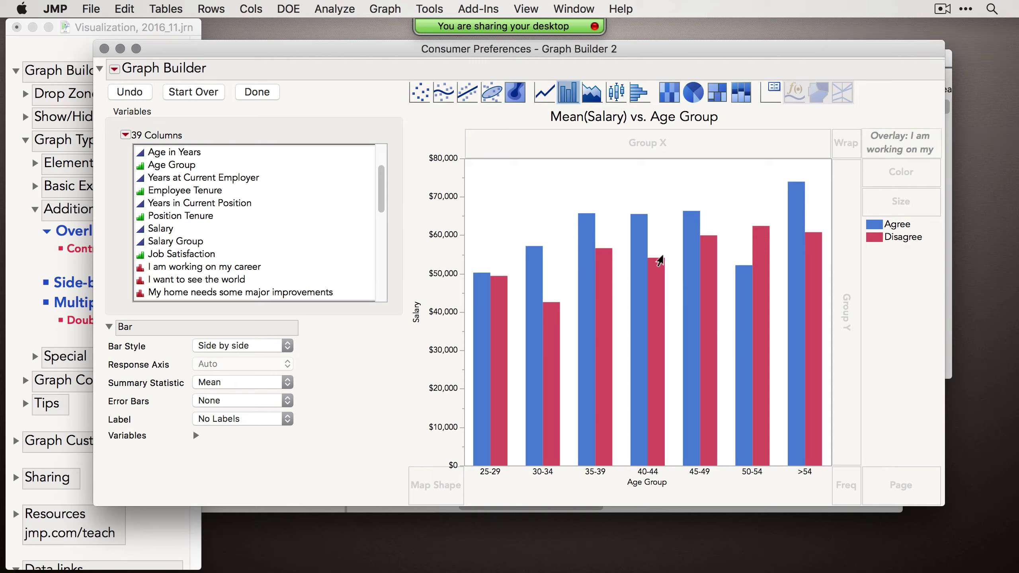
- Highlight the Agree and Disagree bars in turn, and the Disagree bar for ages 50-54, to compare mean salaries
{"action": "left_click", "coordinate": [879, 226]}
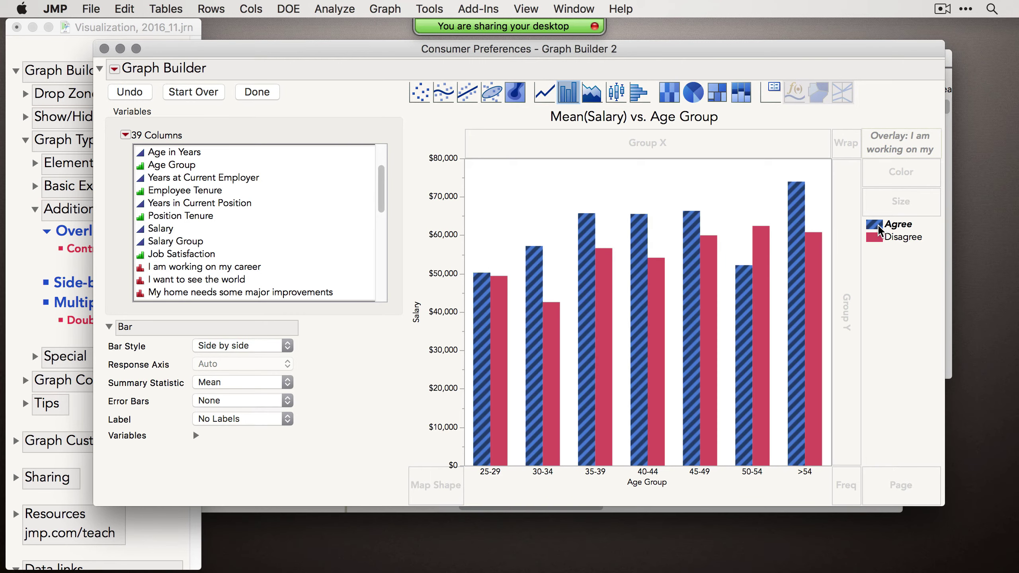
{"action": "left_click", "coordinate": [878, 231]}
{"action": "left_click", "coordinate": [875, 239]}
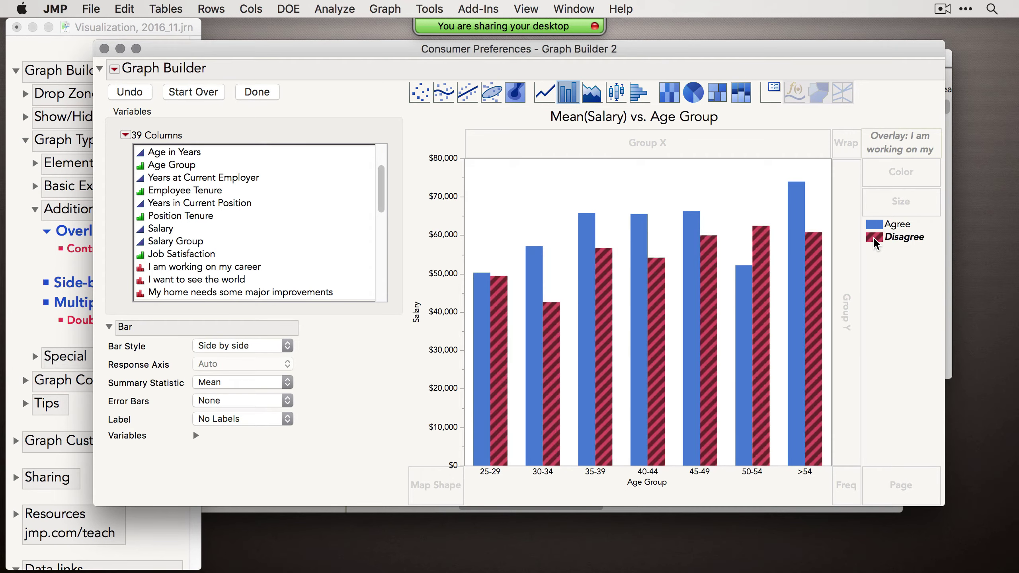
{"action": "left_click", "coordinate": [873, 237]}
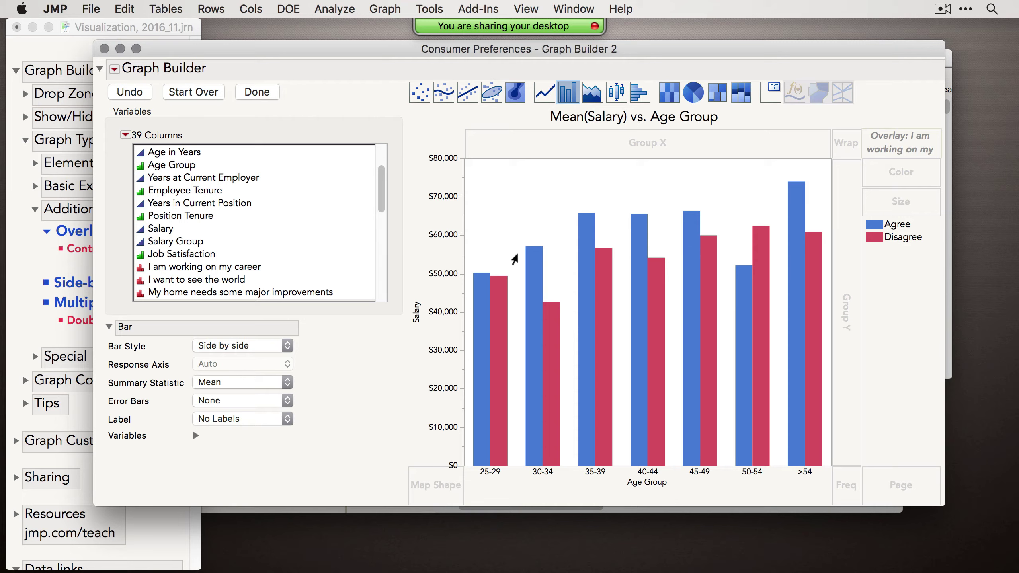
{"action": "left_click", "coordinate": [873, 228]}
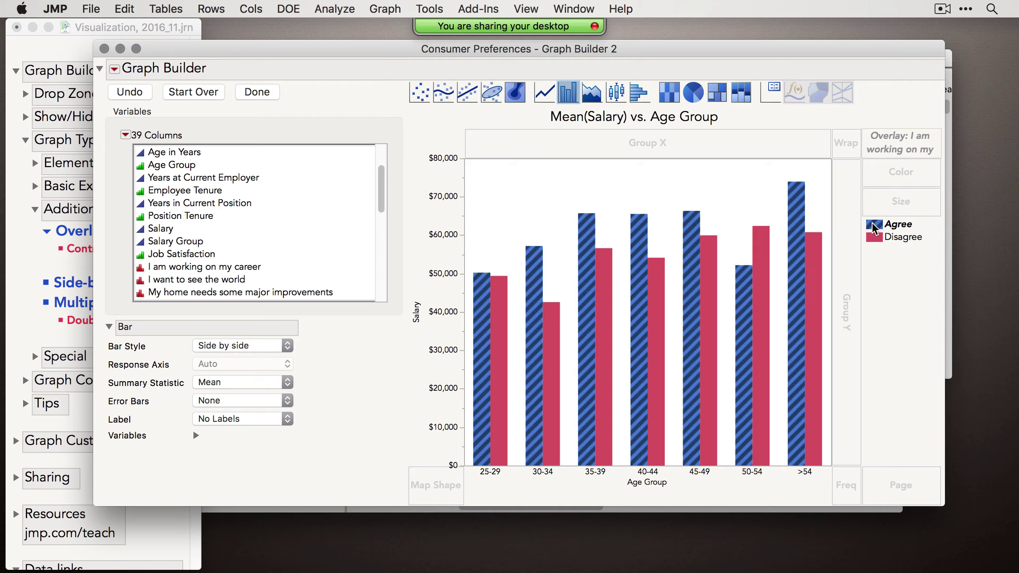
{"action": "left_click", "coordinate": [874, 228]}
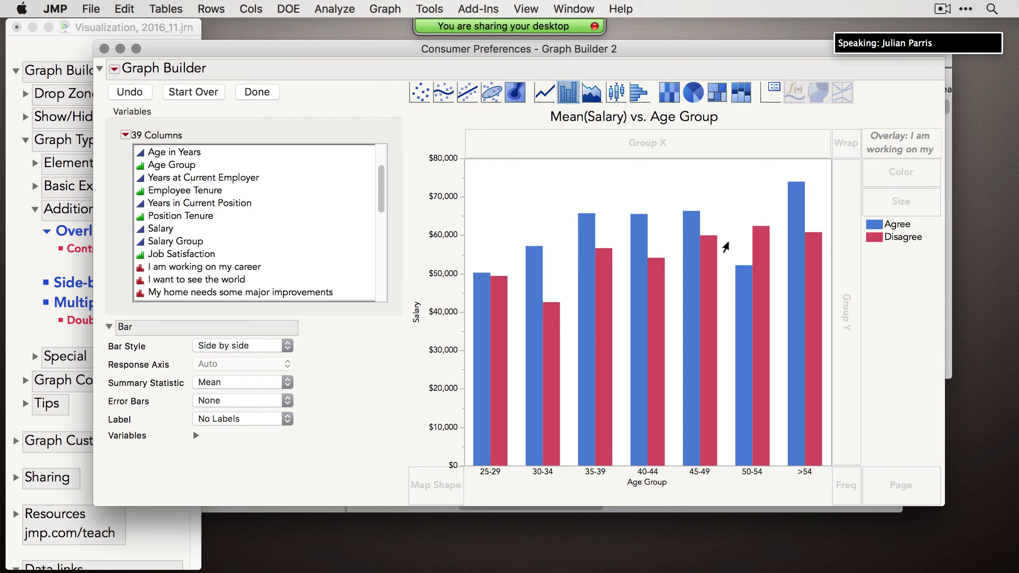
{"action": "left_click", "coordinate": [756, 242]}
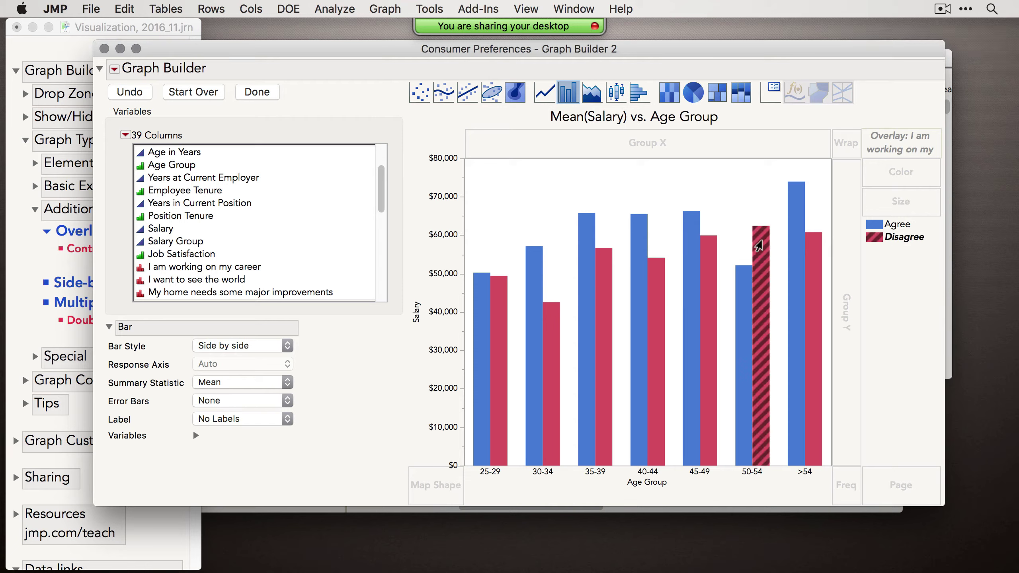
{"action": "left_click", "coordinate": [765, 350]}
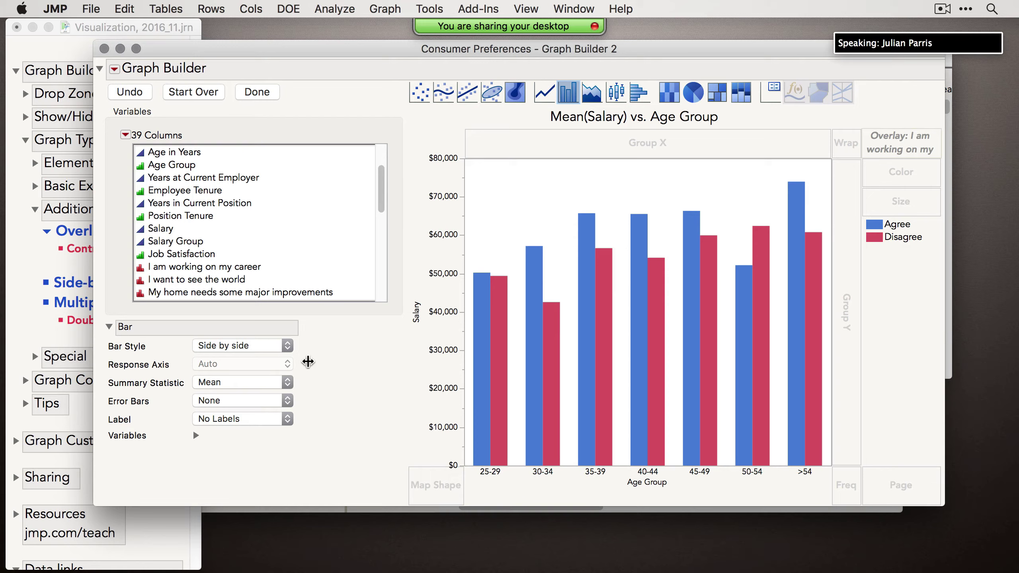
- Set the bar style to Stacked
{"action": "left_click", "coordinate": [240, 346]}
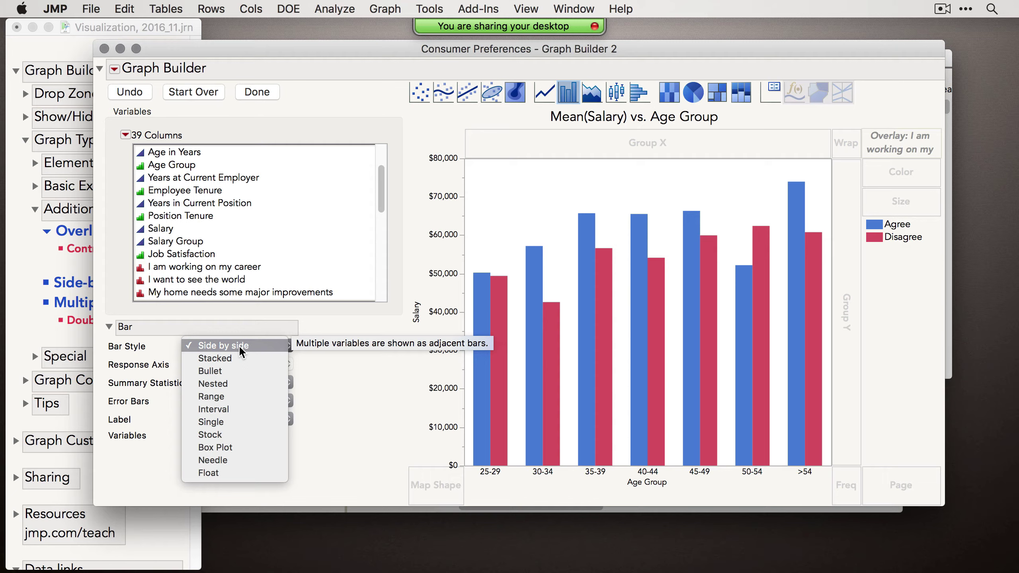
{"action": "left_click", "coordinate": [240, 357]}
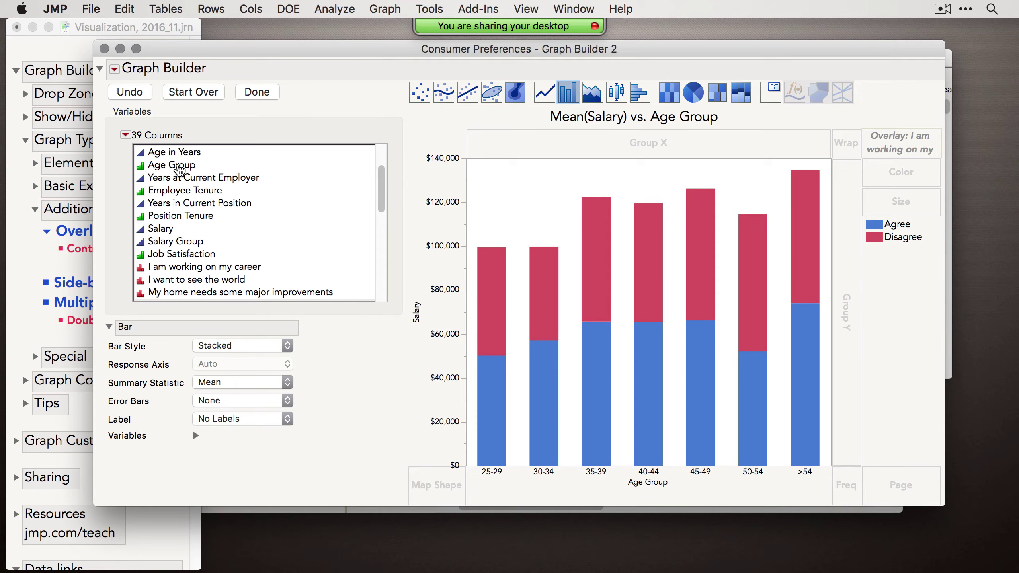
- Replace the overlay variable with Employee Tenure and briefly highlight the "more than 20 years" segments
{"action": "left_click", "coordinate": [191, 198]}
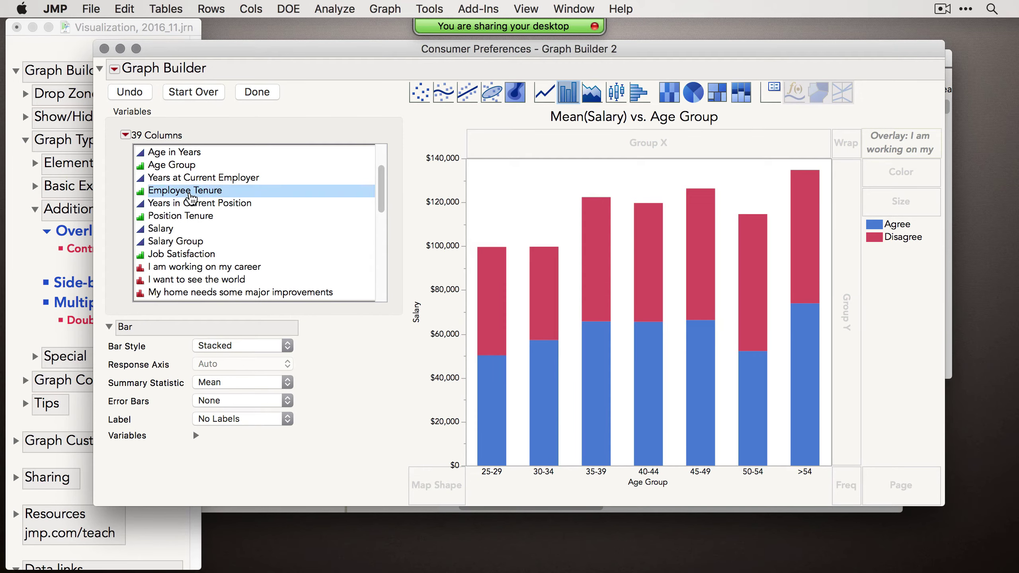
{"action": "left_click_drag", "start_coordinate": [191, 198], "coordinate": [904, 143]}
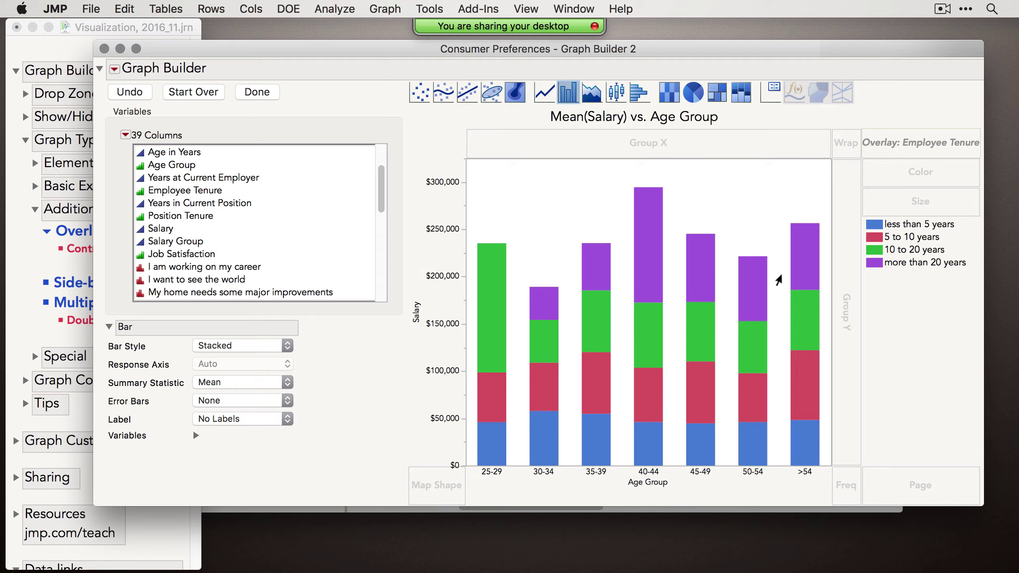
{"action": "left_click", "coordinate": [877, 264]}
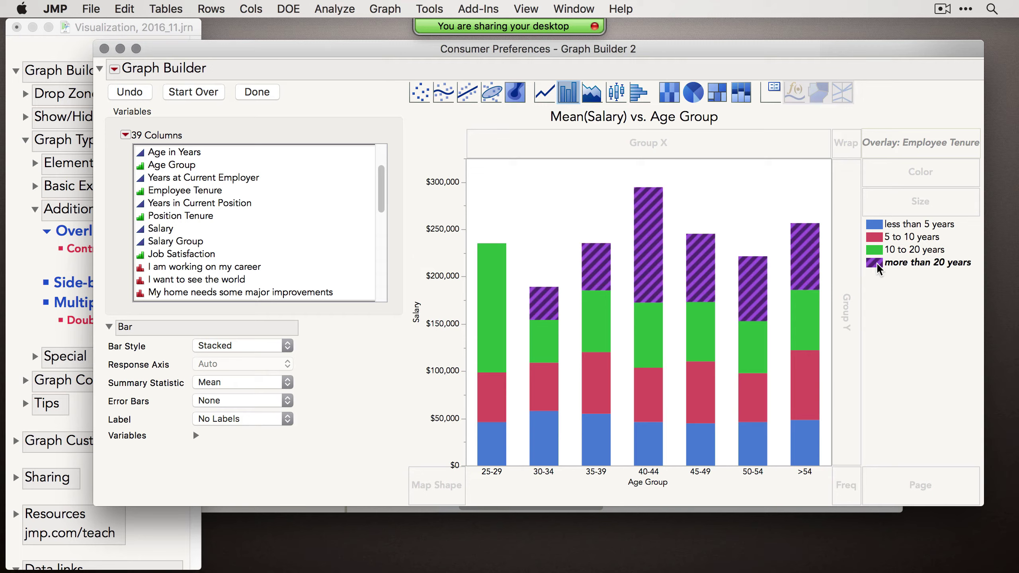
{"action": "left_click", "coordinate": [876, 263]}
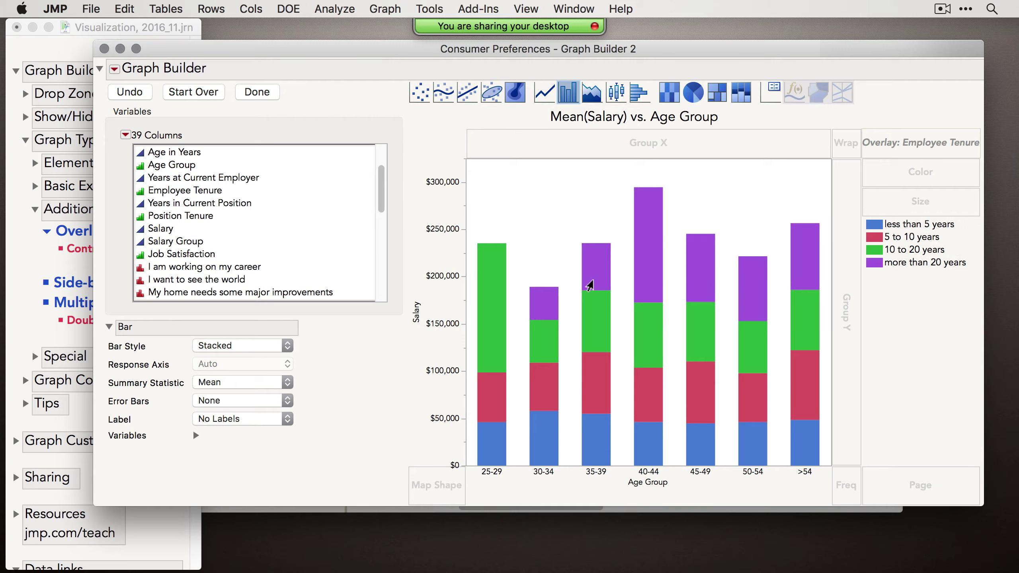
{"action": "left_click", "coordinate": [642, 241]}
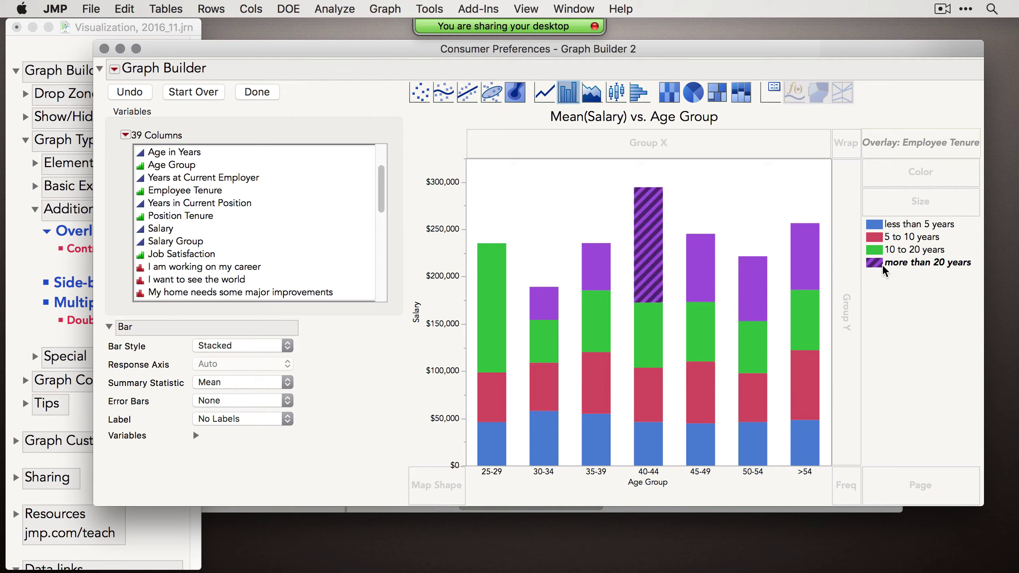
{"action": "left_click", "coordinate": [880, 265]}
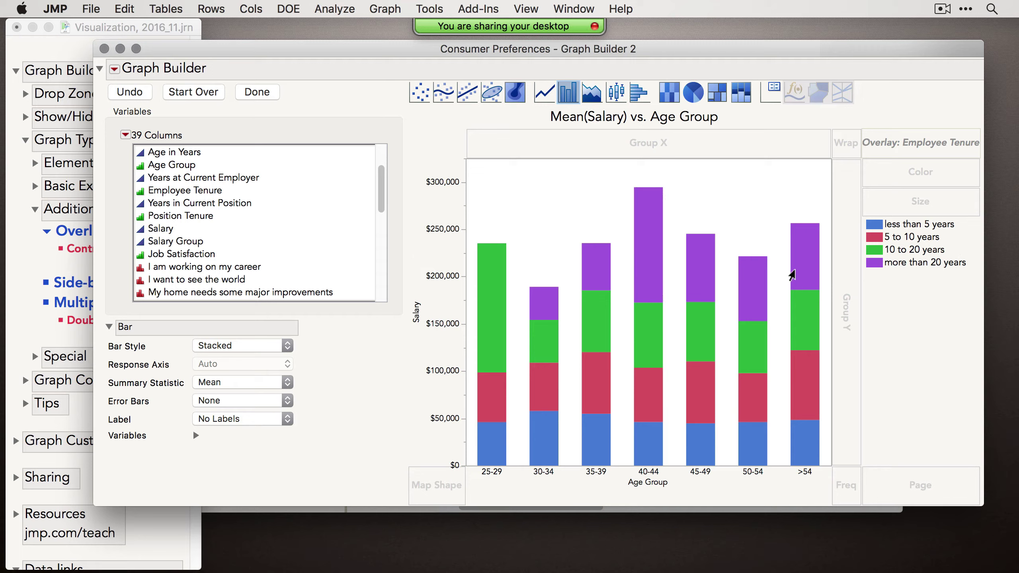
- Set the bar style to Side by side and briefly highlight the "more than 20 years" bars
{"action": "left_click", "coordinate": [242, 345]}
{"action": "left_click", "coordinate": [243, 327]}
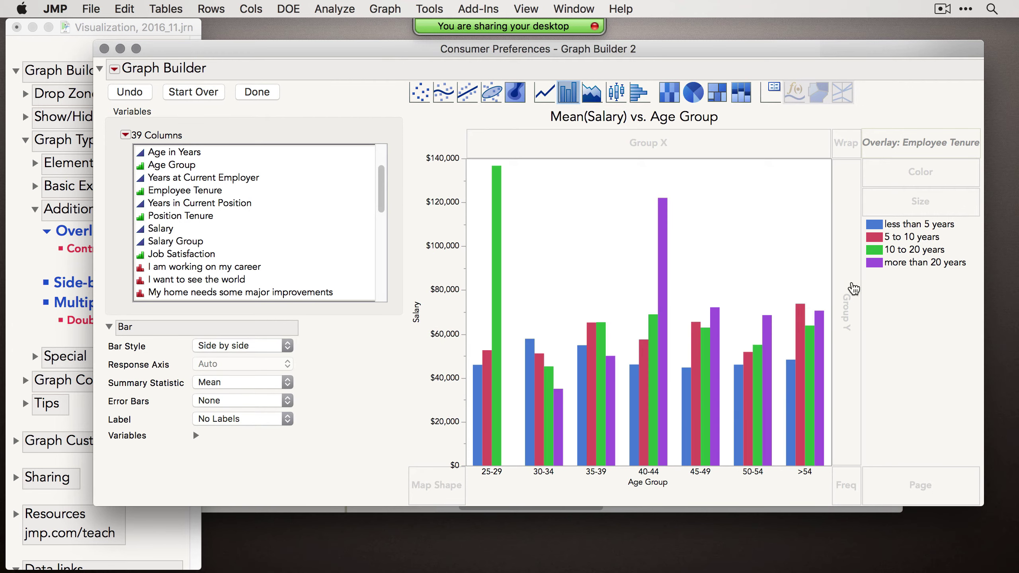
{"action": "left_click", "coordinate": [876, 261]}
{"action": "left_click", "coordinate": [877, 261]}
- Undo the side-by-side bar style and the Employee Tenure overlay
{"action": "left_click", "coordinate": [135, 94]}
{"action": "left_click", "coordinate": [137, 95]}
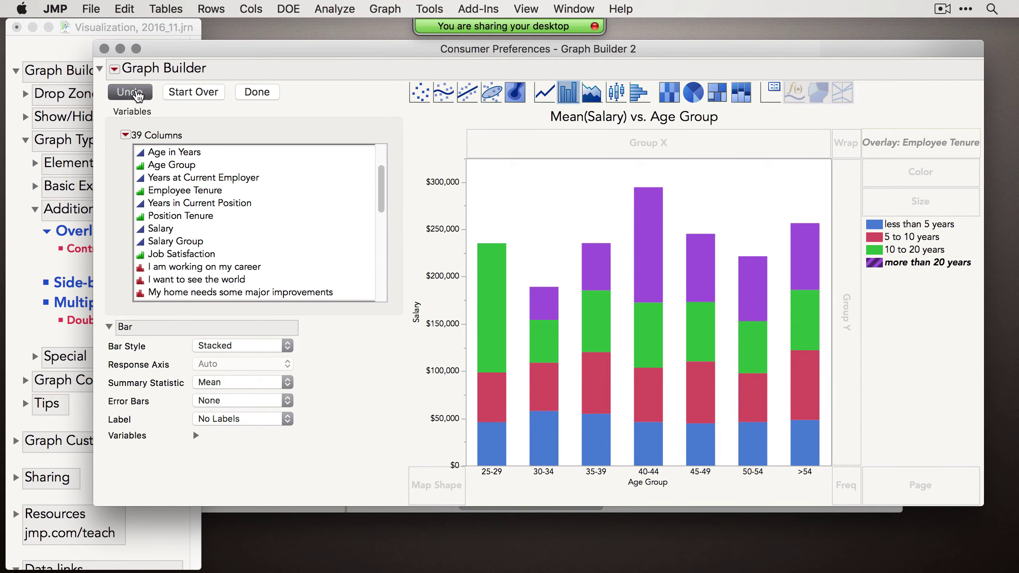
{"action": "left_click", "coordinate": [137, 95]}
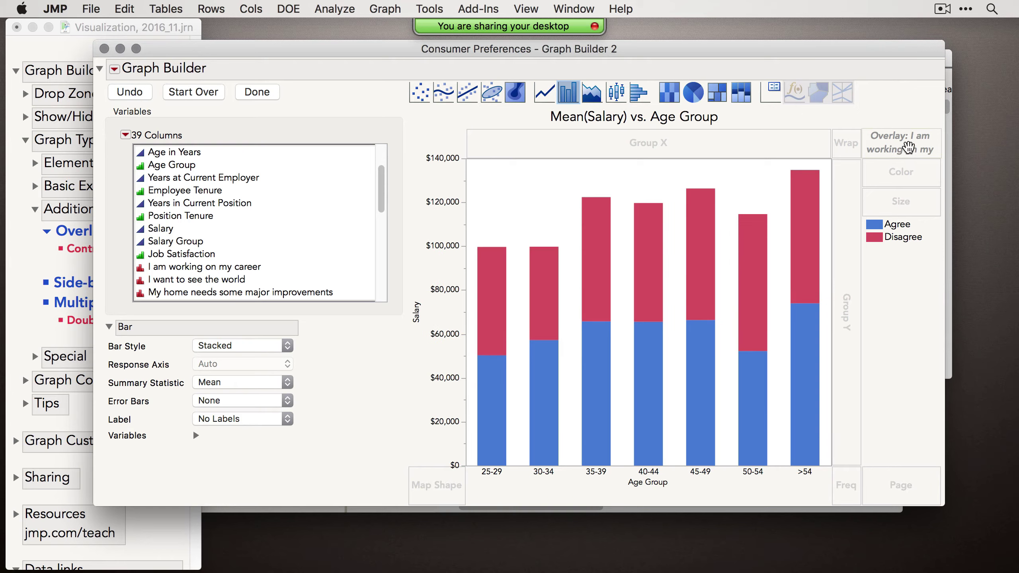
- Set the bar style to Side by side, and switch it to Bullet for comparison
{"action": "left_click", "coordinate": [230, 355]}
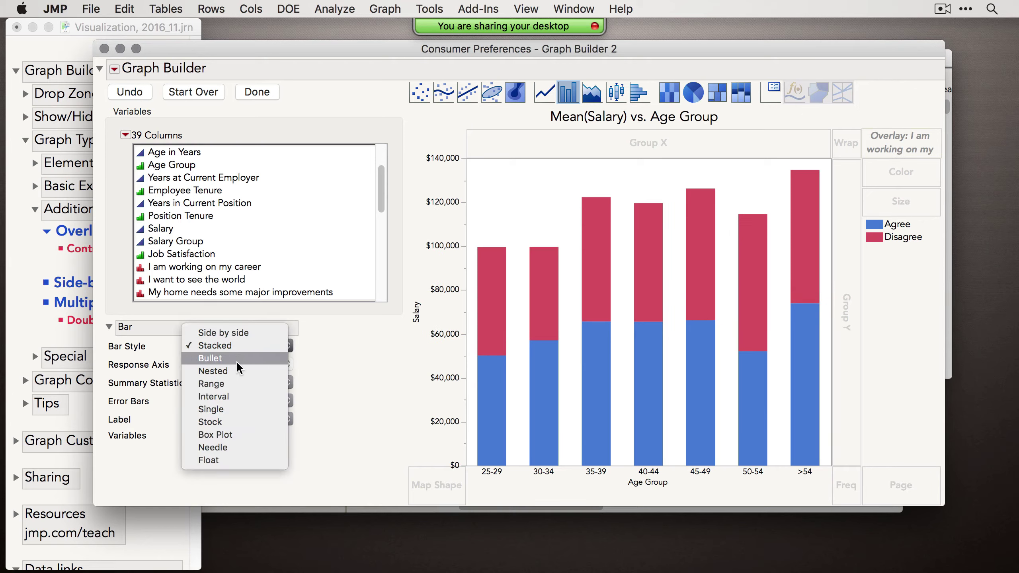
{"action": "left_click", "coordinate": [239, 332]}
{"action": "left_click", "coordinate": [256, 346]}
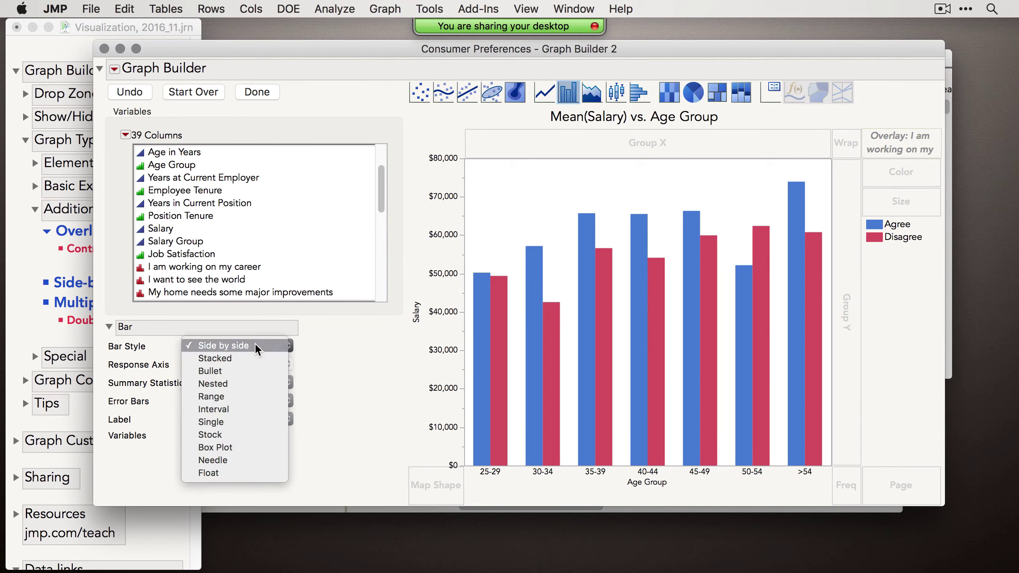
{"action": "left_click", "coordinate": [255, 371]}
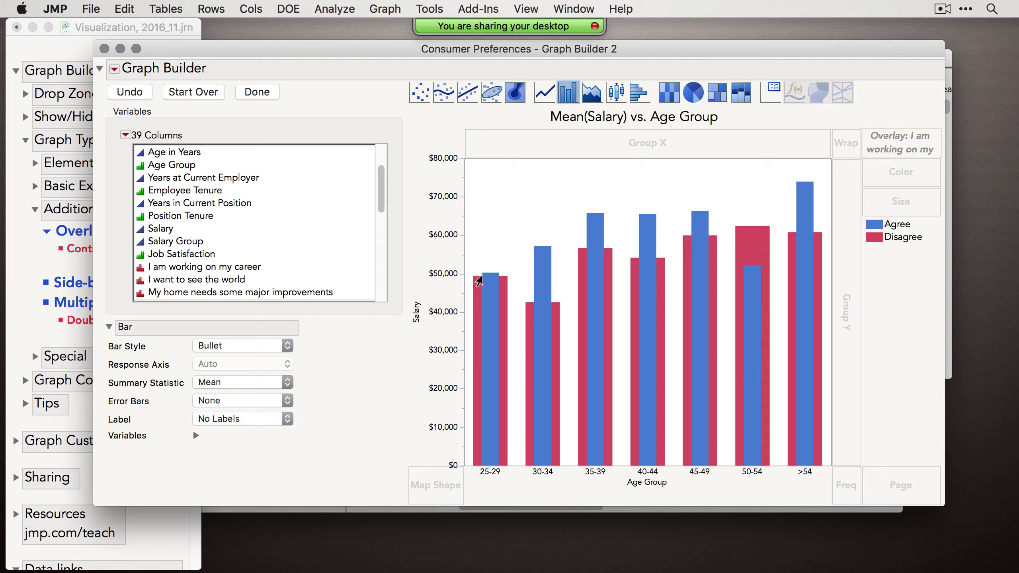
- Try the Nested bar style, followed by the Range bar style
{"action": "left_click", "coordinate": [237, 345]}
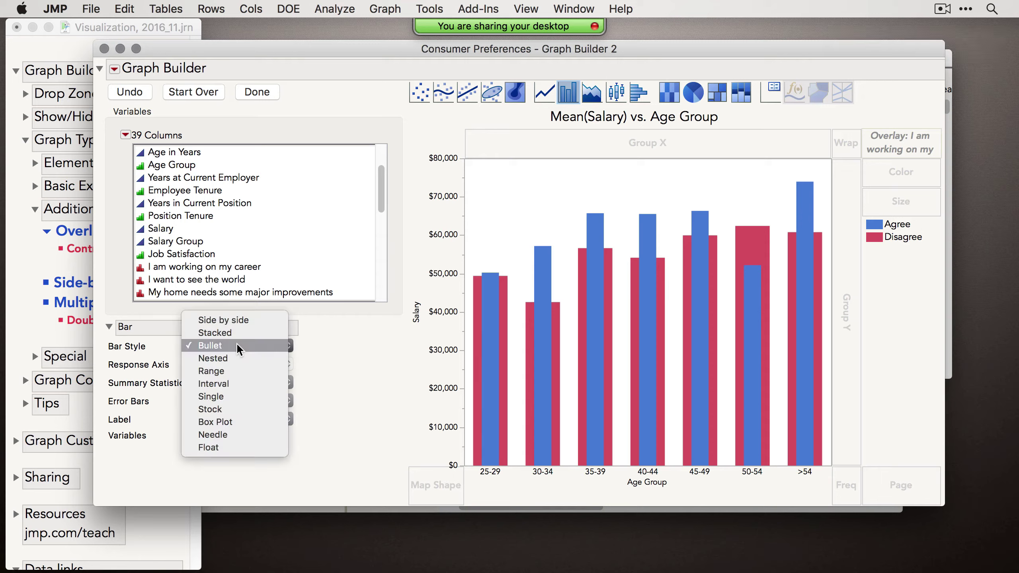
{"action": "left_click", "coordinate": [241, 357]}
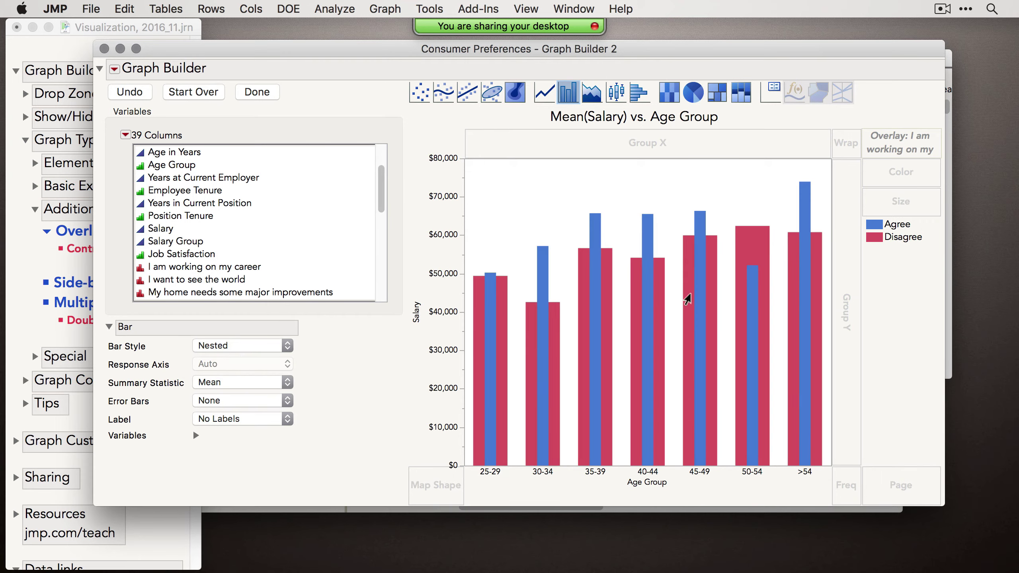
{"action": "left_click", "coordinate": [216, 350]}
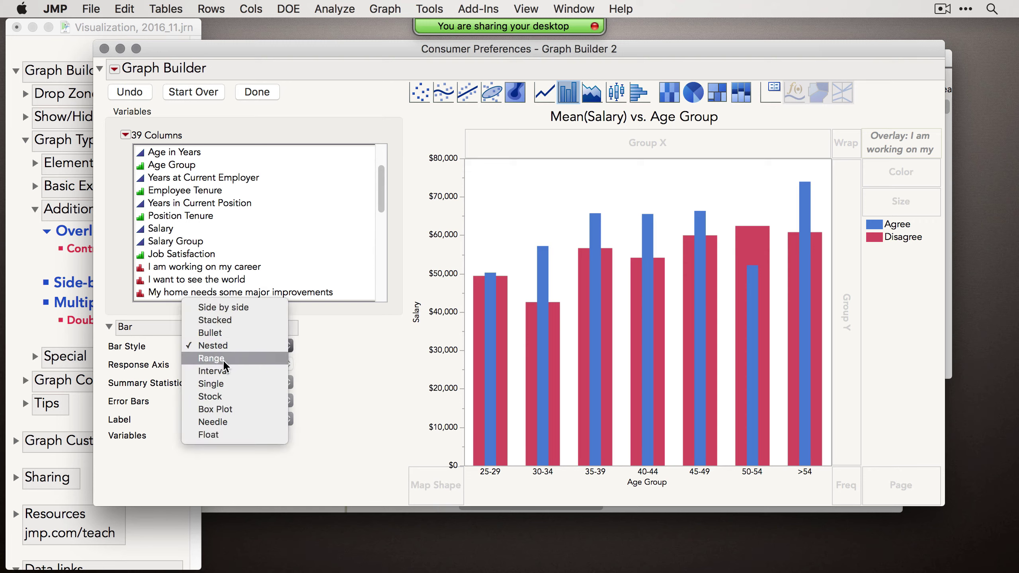
{"action": "left_click", "coordinate": [218, 359]}
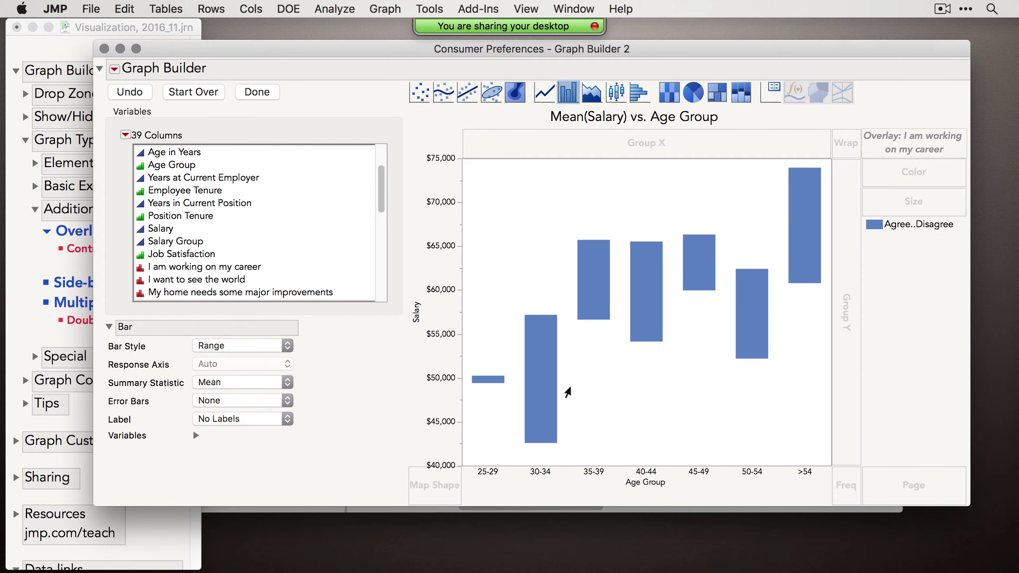
- Try the Interval bar style, followed by the Single bar style
{"action": "left_click", "coordinate": [234, 349]}
{"action": "left_click", "coordinate": [240, 358]}
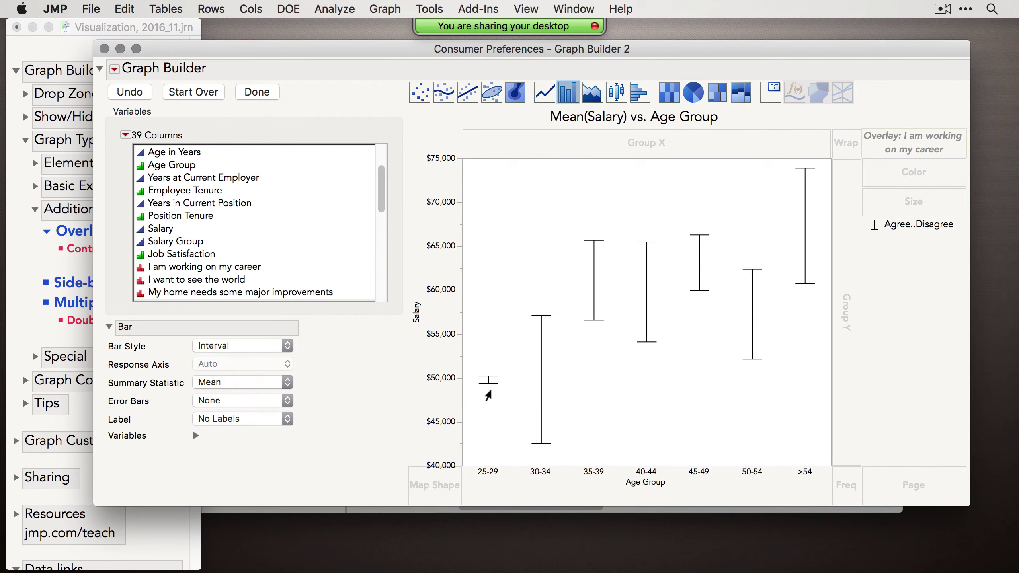
{"action": "left_click", "coordinate": [244, 344]}
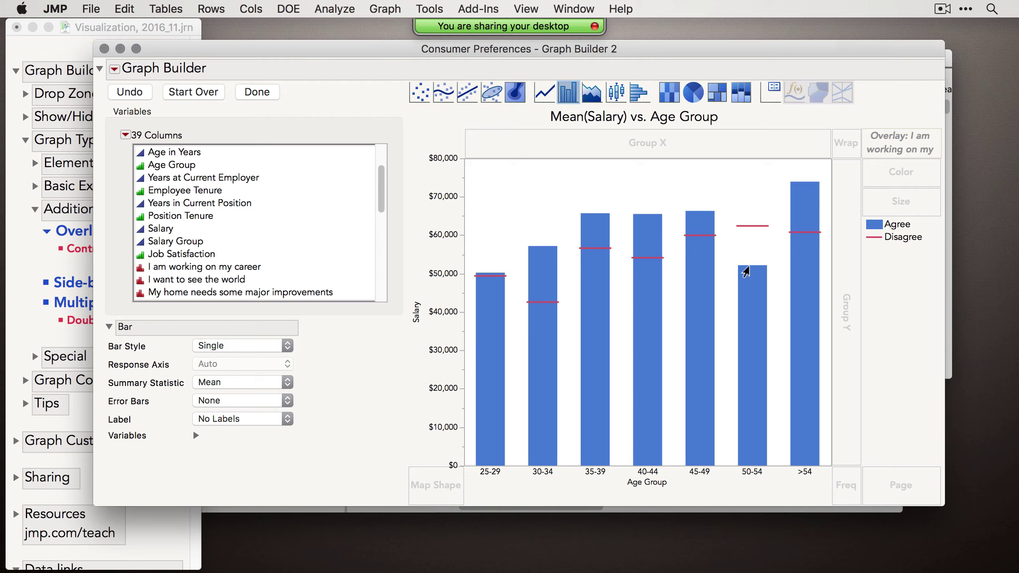
- Try the Stock bar style, followed by the Box Plot bar style
{"action": "left_click", "coordinate": [241, 346]}
{"action": "left_click", "coordinate": [246, 358]}
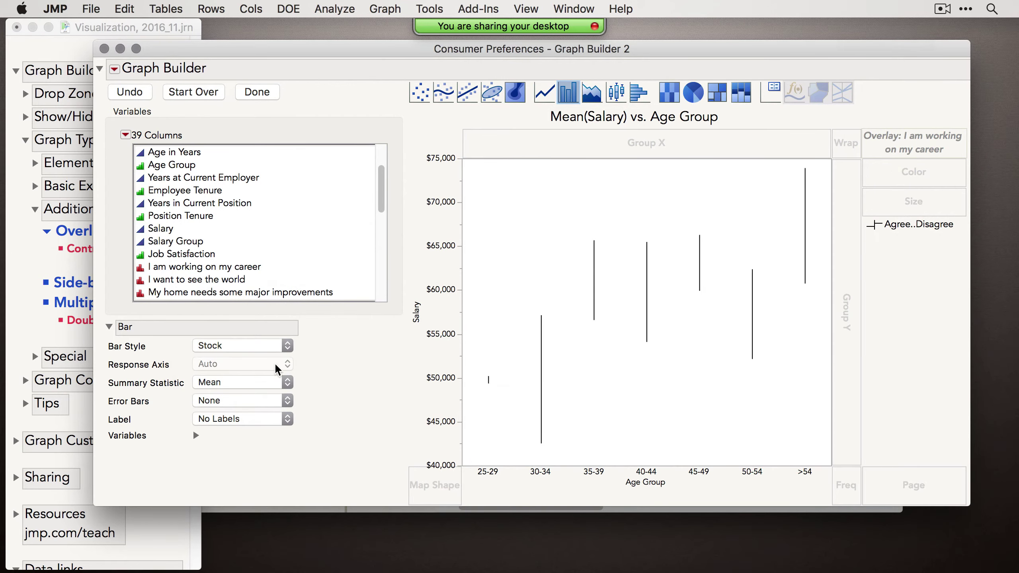
{"action": "left_click", "coordinate": [252, 347]}
{"action": "left_click", "coordinate": [244, 358]}
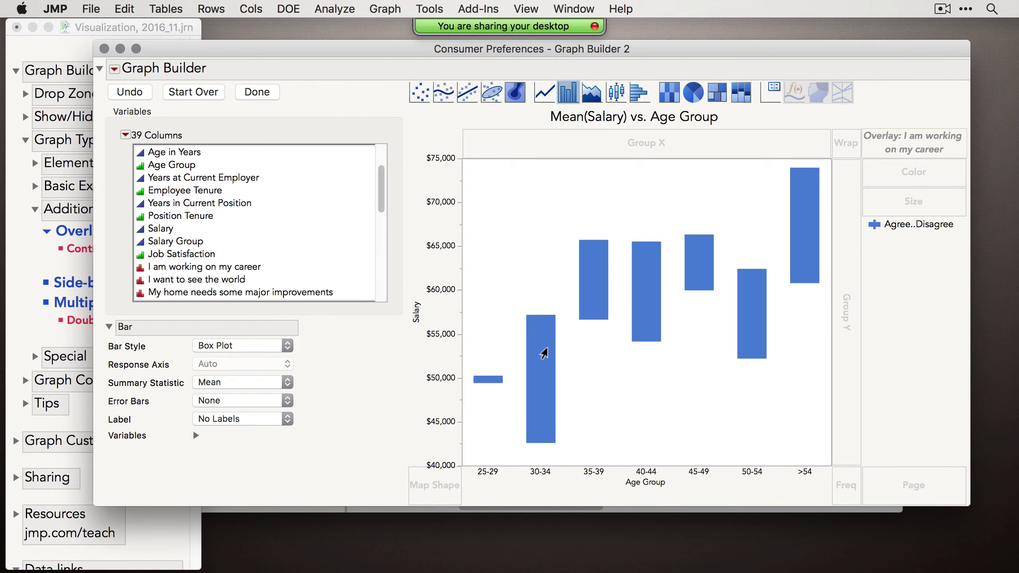
- Try the Needle bar style, followed by the Float bar style
{"action": "left_click", "coordinate": [245, 342]}
{"action": "left_click", "coordinate": [245, 357]}
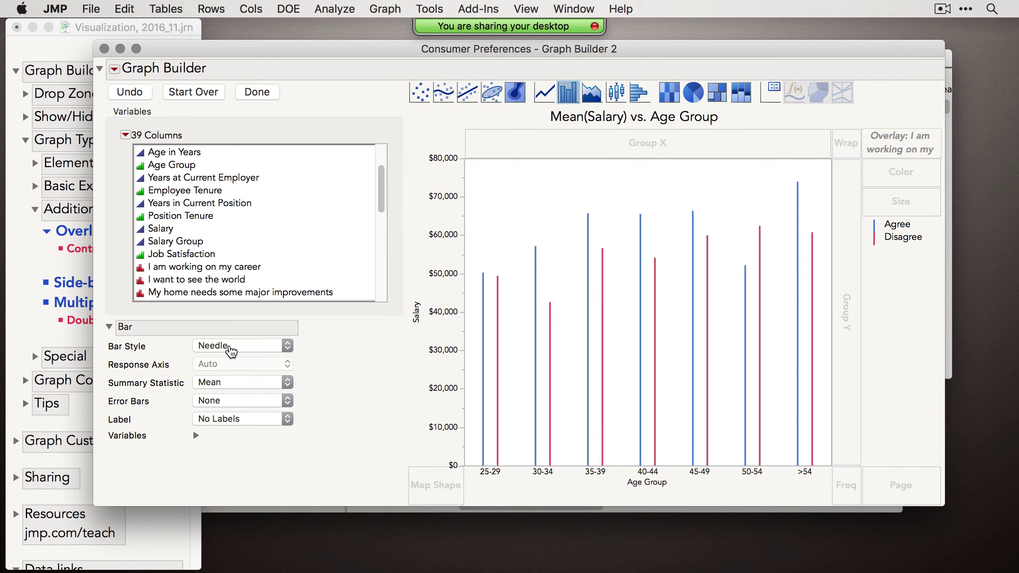
{"action": "left_click", "coordinate": [232, 352]}
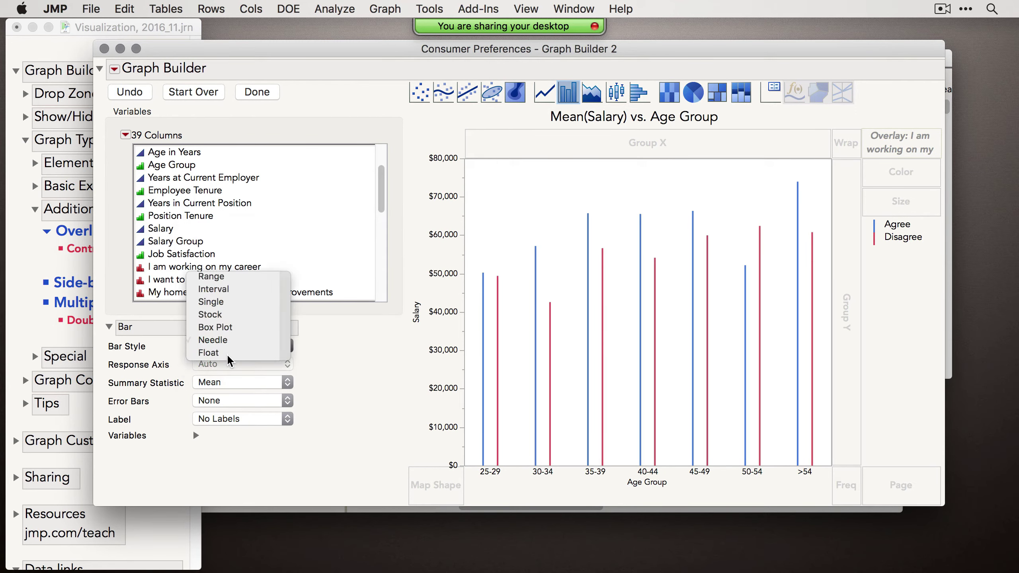
{"action": "left_click", "coordinate": [232, 357]}
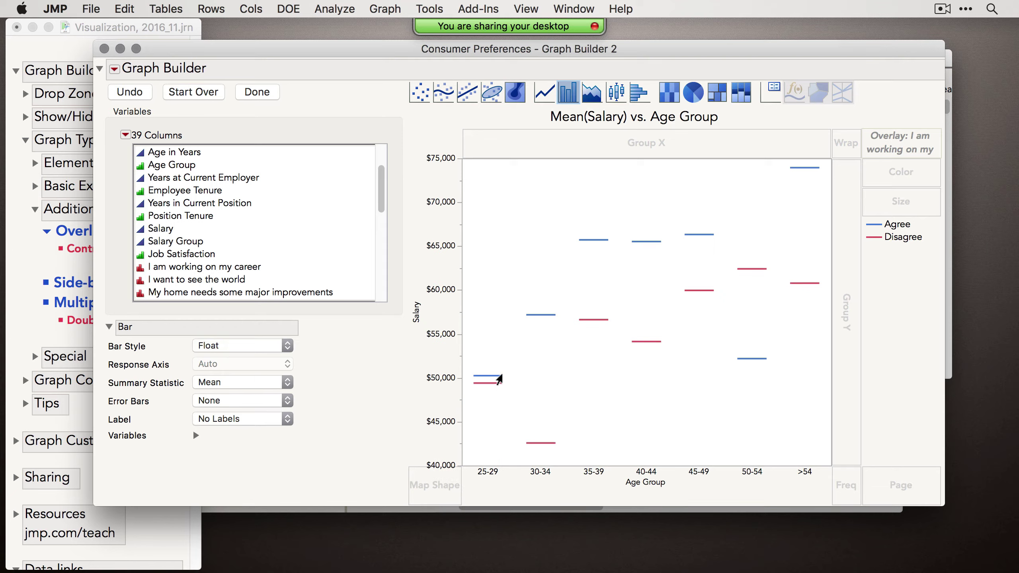
- Set the bar style of the salary chart back to Side by side
{"action": "left_click", "coordinate": [247, 348]}
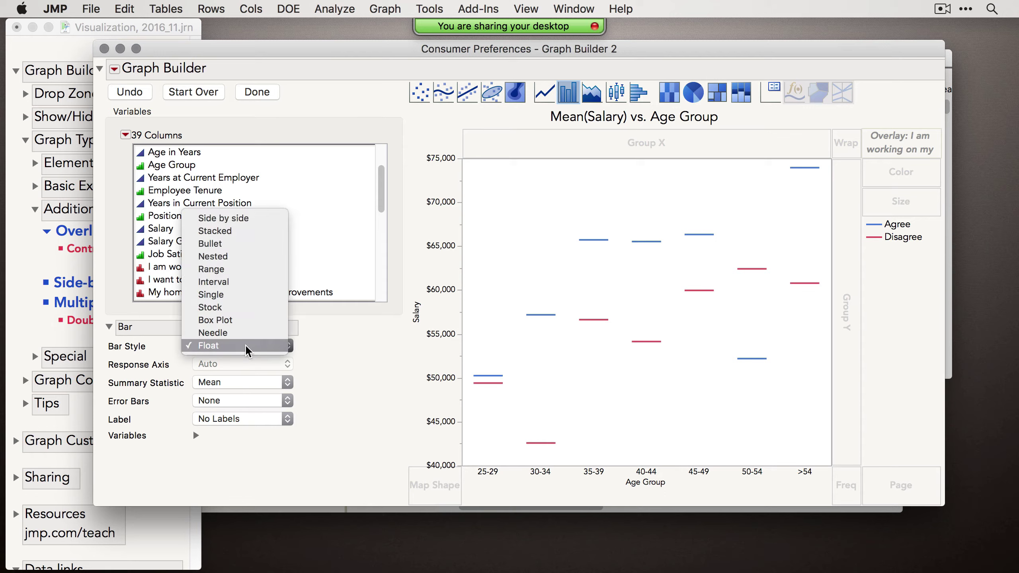
{"action": "left_click", "coordinate": [225, 219]}
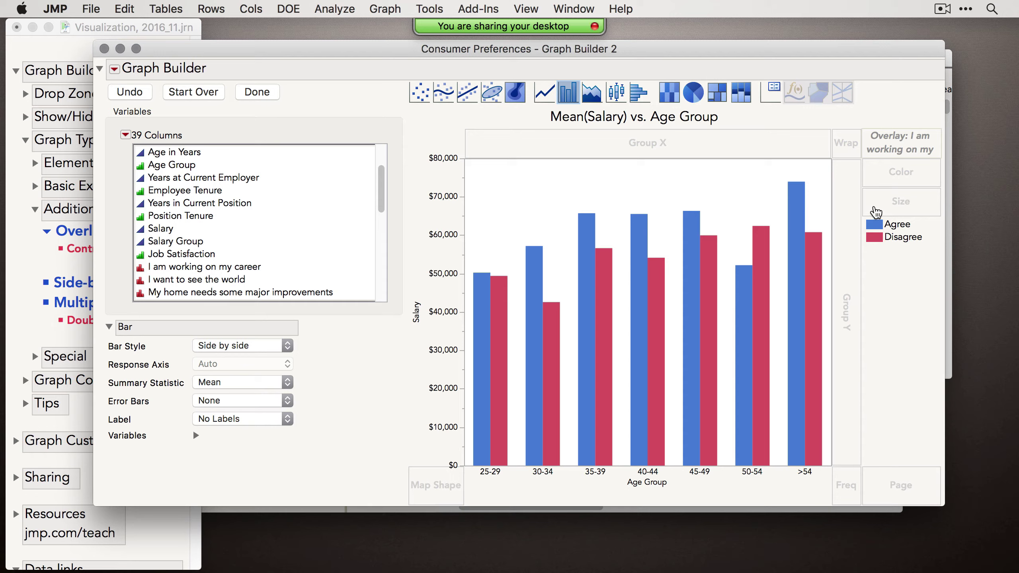
- Swap the overlay variable with Age Group, and swap it back with "I am working on my career"
{"action": "right_click", "coordinate": [880, 141]}
{"action": "mouse_move", "coordinate": [911, 148]}
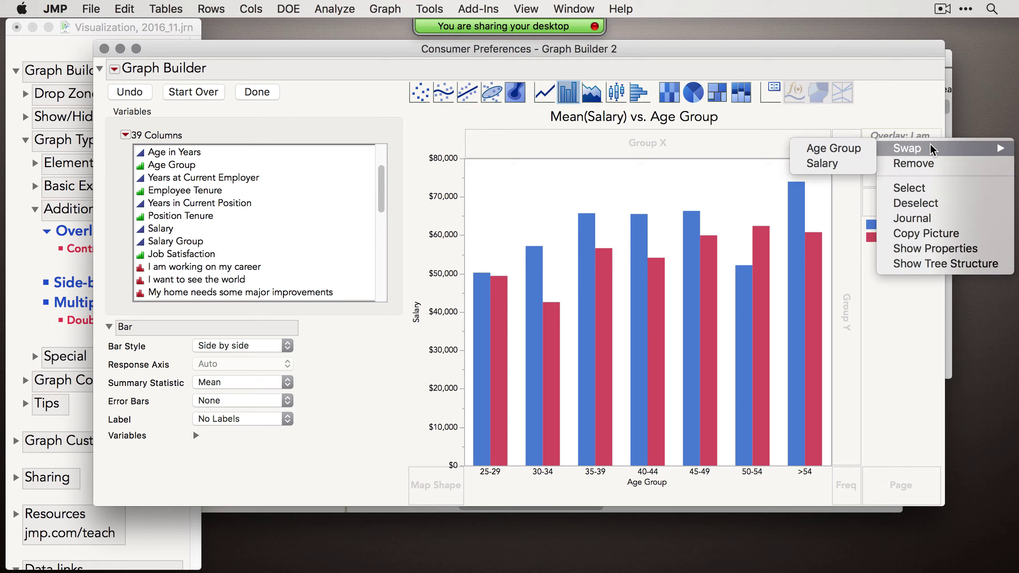
{"action": "left_click", "coordinate": [833, 149]}
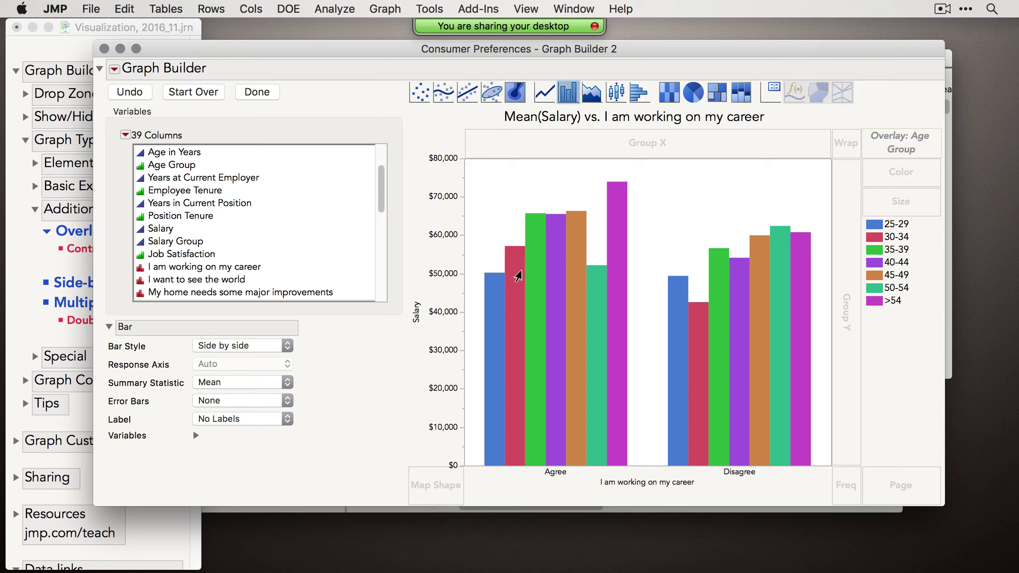
{"action": "right_click", "coordinate": [912, 142]}
{"action": "mouse_move", "coordinate": [910, 148]}
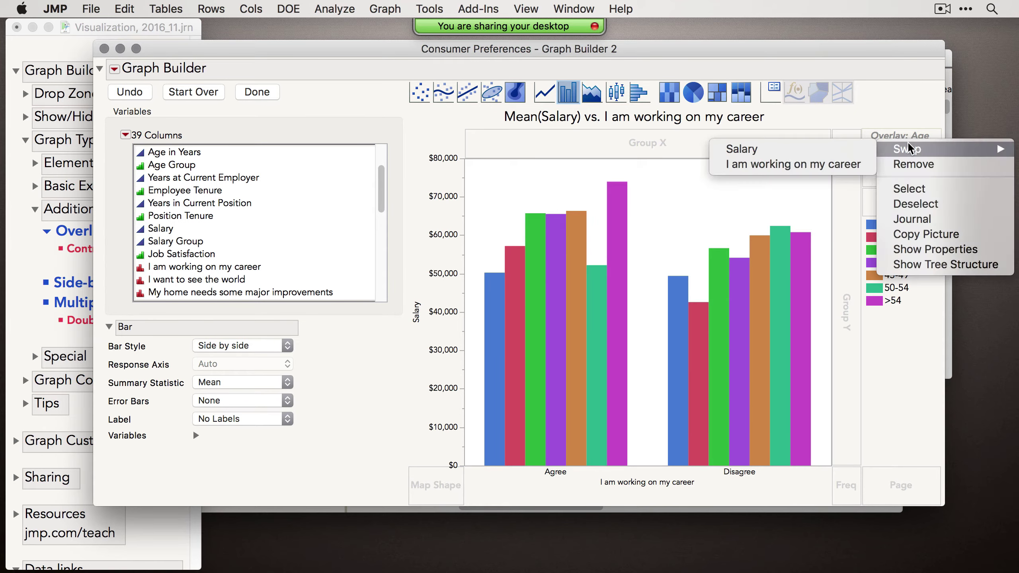
{"action": "left_click", "coordinate": [815, 164]}
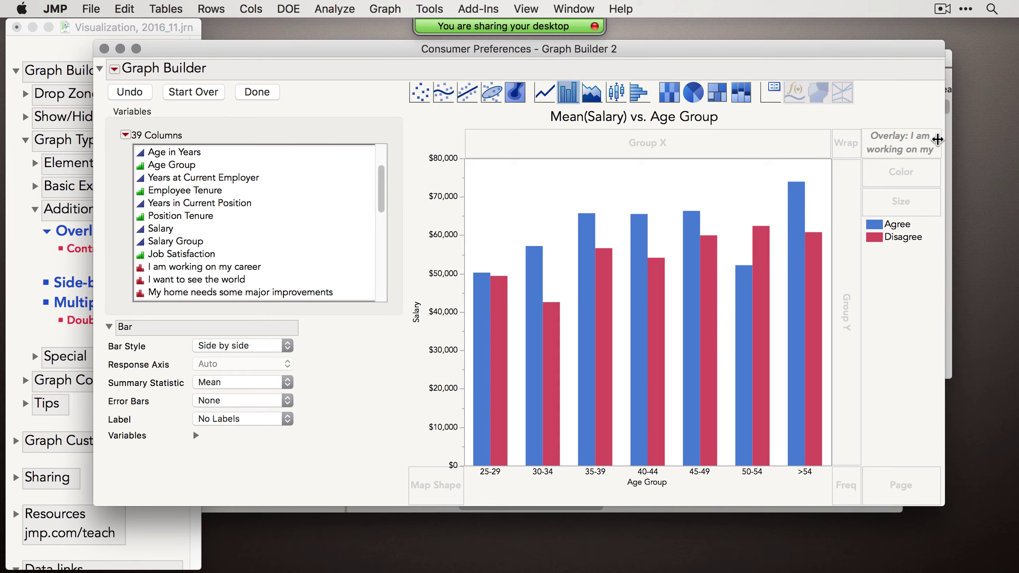
- Finish the overlaid salary chart so the building controls are hidden, and minimize its window
{"action": "mouse_move", "coordinate": [903, 146]}
{"action": "left_mouse_down"}
{"action": "mouse_move", "coordinate": [901, 132]}
{"action": "mouse_move", "coordinate": [883, 128]}
{"action": "mouse_move", "coordinate": [762, 139]}
{"action": "mouse_move", "coordinate": [748, 151]}
{"action": "mouse_move", "coordinate": [798, 145]}
{"action": "mouse_move", "coordinate": [849, 206]}
{"action": "mouse_move", "coordinate": [882, 138]}
{"action": "mouse_move", "coordinate": [898, 134]}
{"action": "left_mouse_up"}
{"action": "left_click", "coordinate": [257, 92]}
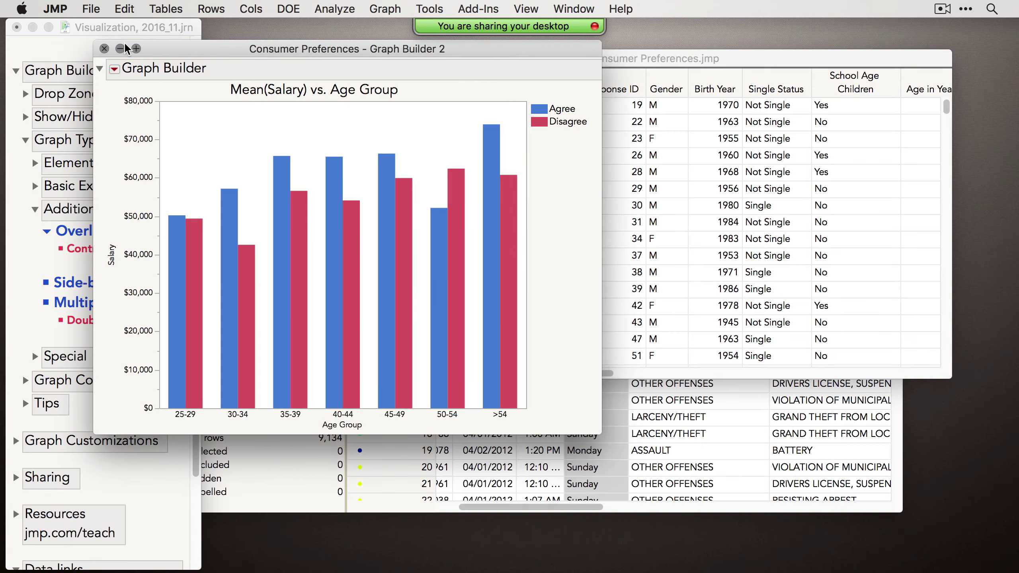
{"action": "left_click", "coordinate": [120, 48]}
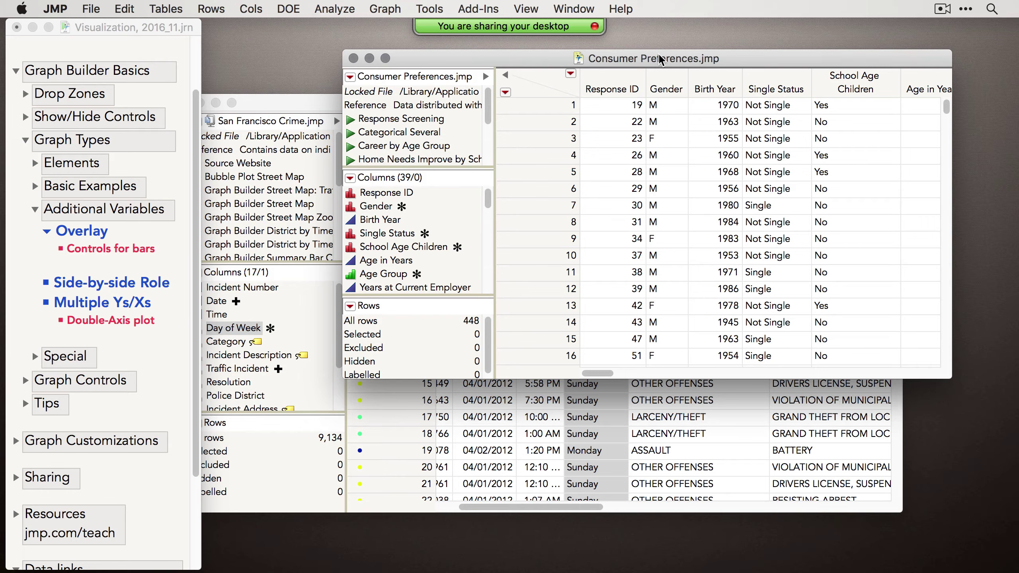
- Open a new Graph Builder window for the Consumer Preferences data table
{"action": "left_click_drag", "start_coordinate": [655, 59], "coordinate": [632, 63]}
{"action": "left_click", "coordinate": [390, 9]}
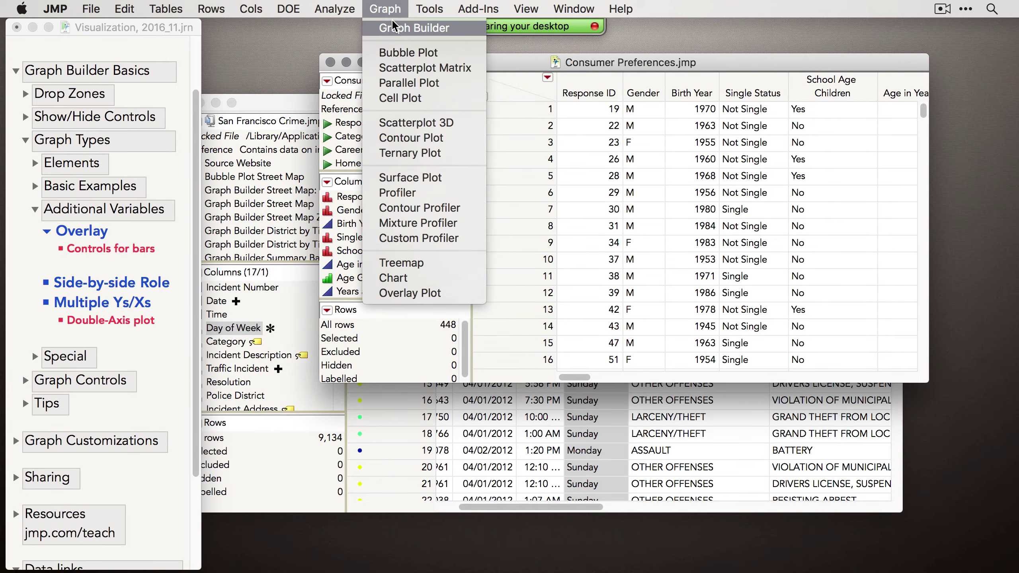
{"action": "left_click", "coordinate": [392, 21]}
{"action": "left_click_drag", "start_coordinate": [366, 42], "coordinate": [361, 42]}
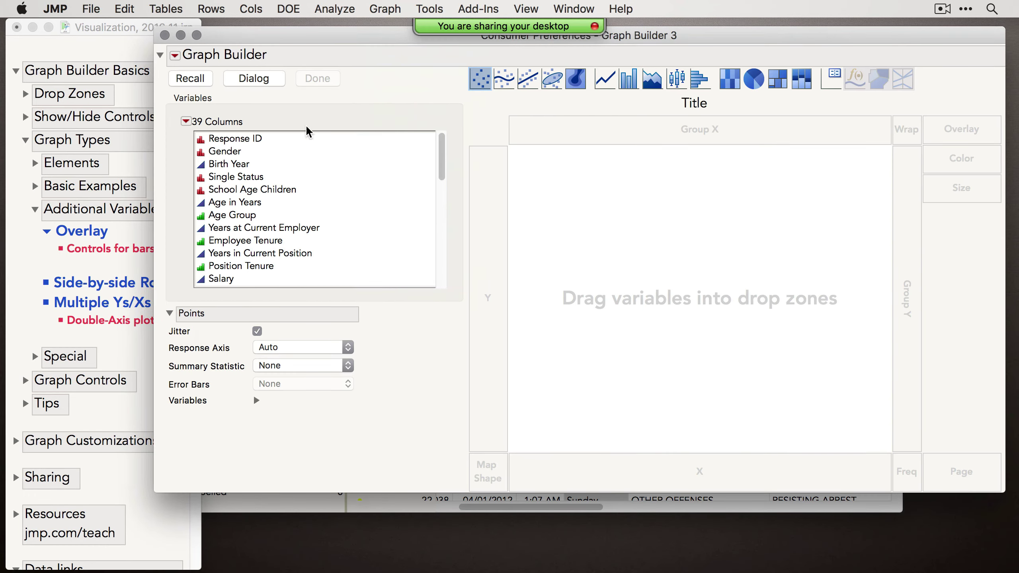
- Plot Salary on Y against Age Group on X as a bar chart
{"action": "left_click_drag", "start_coordinate": [241, 280], "coordinate": [477, 274]}
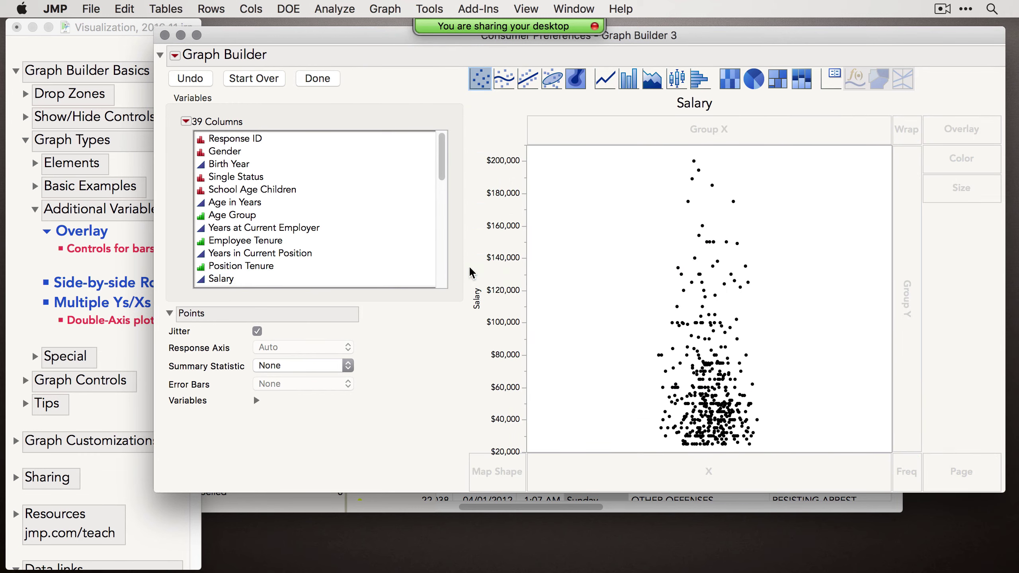
{"action": "left_click_drag", "start_coordinate": [239, 217], "coordinate": [351, 276]}
{"action": "scroll", "coordinate": [350, 276], "scroll_direction": "down", "scroll_amount": 2}
{"action": "left_click_drag", "start_coordinate": [233, 139], "coordinate": [628, 480]}
{"action": "left_click", "coordinate": [629, 79]}
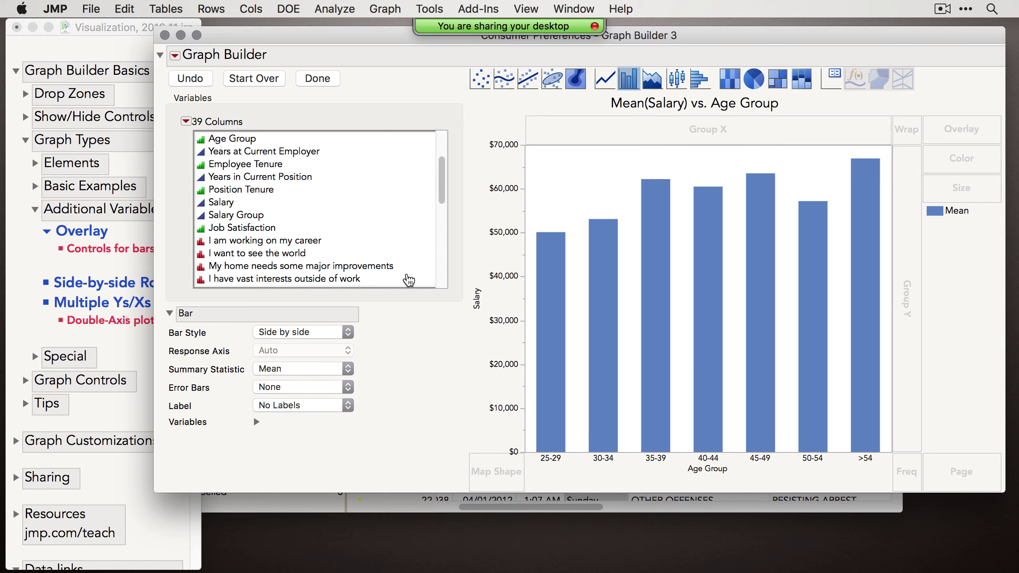
- Add "I am working on my career" beside Age Group on the X axis, and make the graph window wider and shorter
{"action": "left_click", "coordinate": [256, 241]}
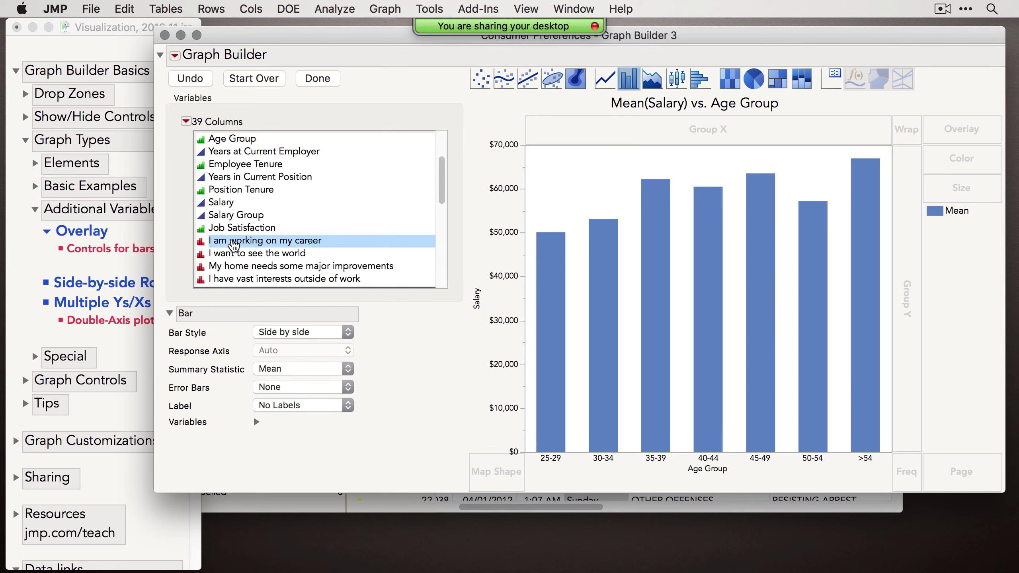
{"action": "left_click_drag", "start_coordinate": [234, 245], "coordinate": [842, 465]}
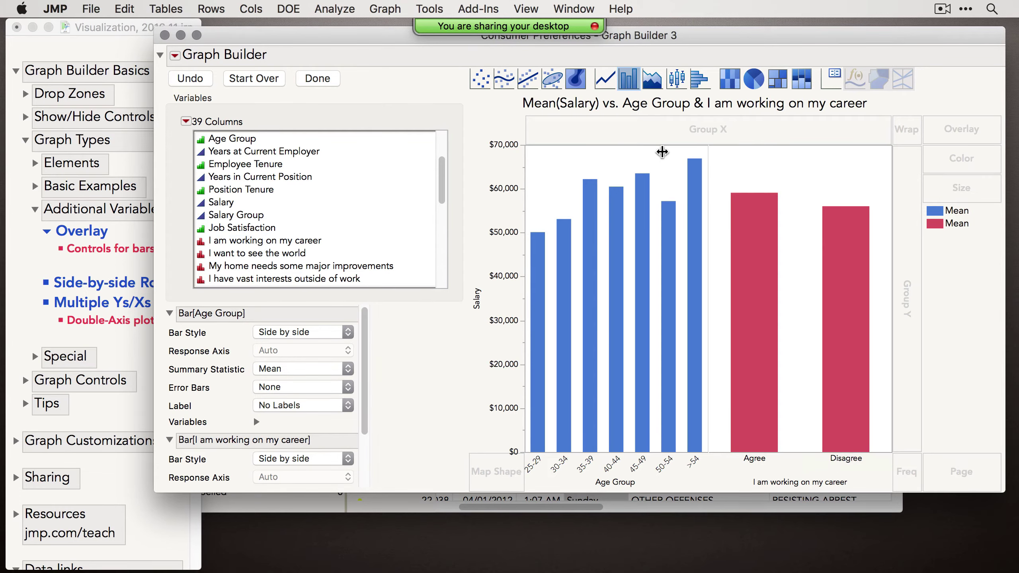
{"action": "left_click_drag", "start_coordinate": [626, 39], "coordinate": [501, 65]}
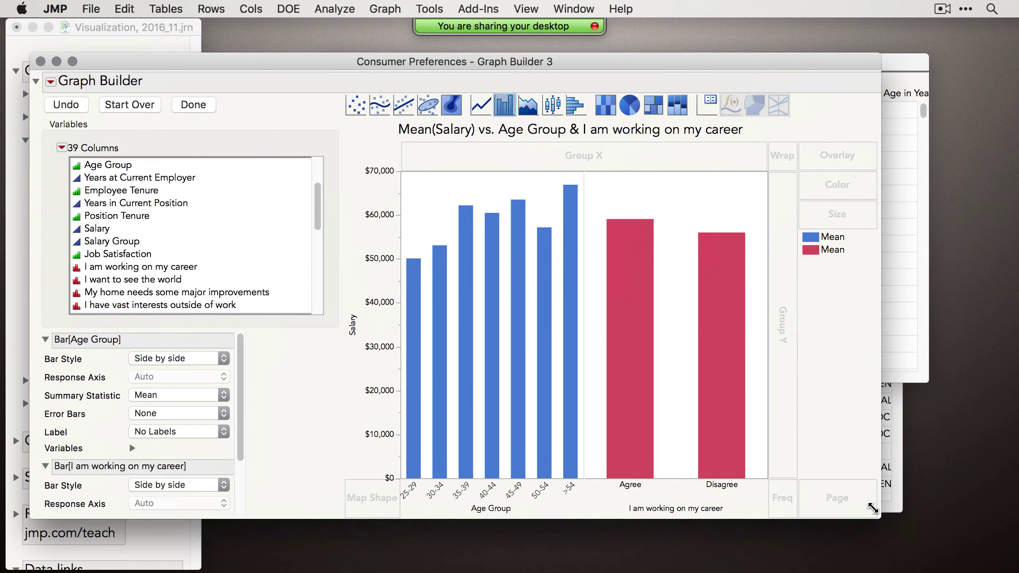
{"action": "left_click_drag", "start_coordinate": [879, 516], "coordinate": [960, 437]}
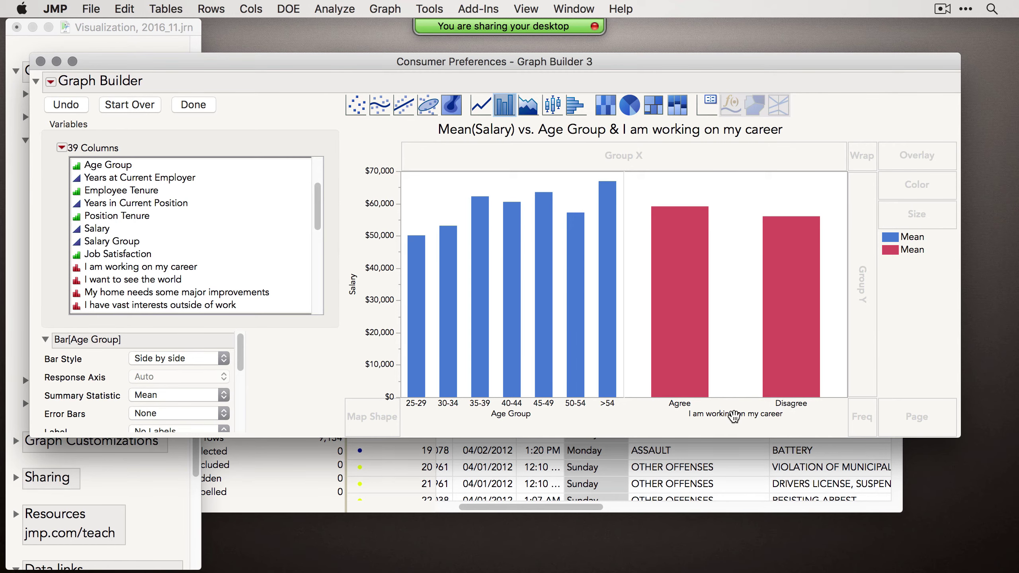
{"action": "left_click_drag", "start_coordinate": [218, 64], "coordinate": [231, 60]}
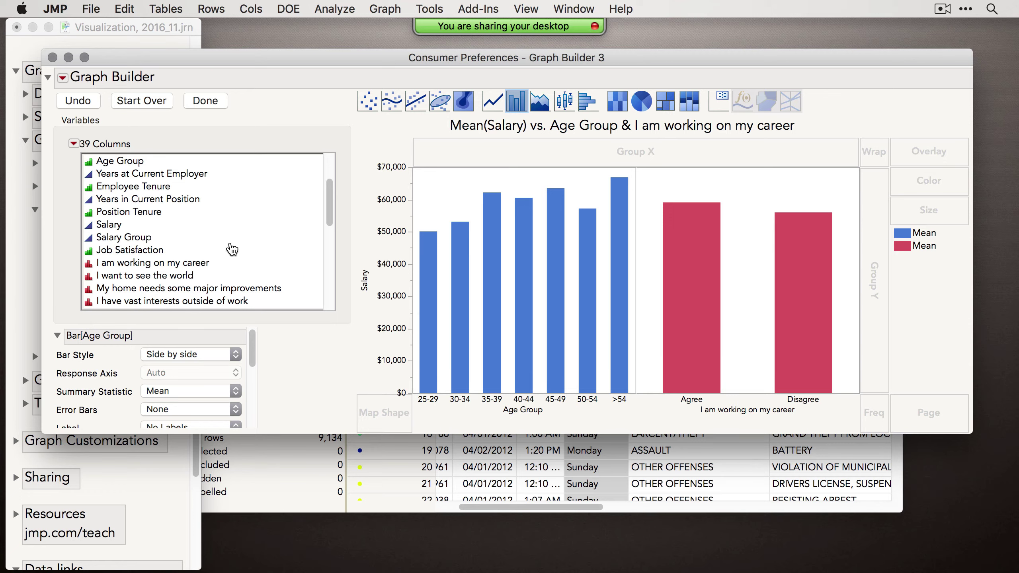
- Add Years in Current Position as a second Y variable below Salary
{"action": "left_click", "coordinate": [186, 202]}
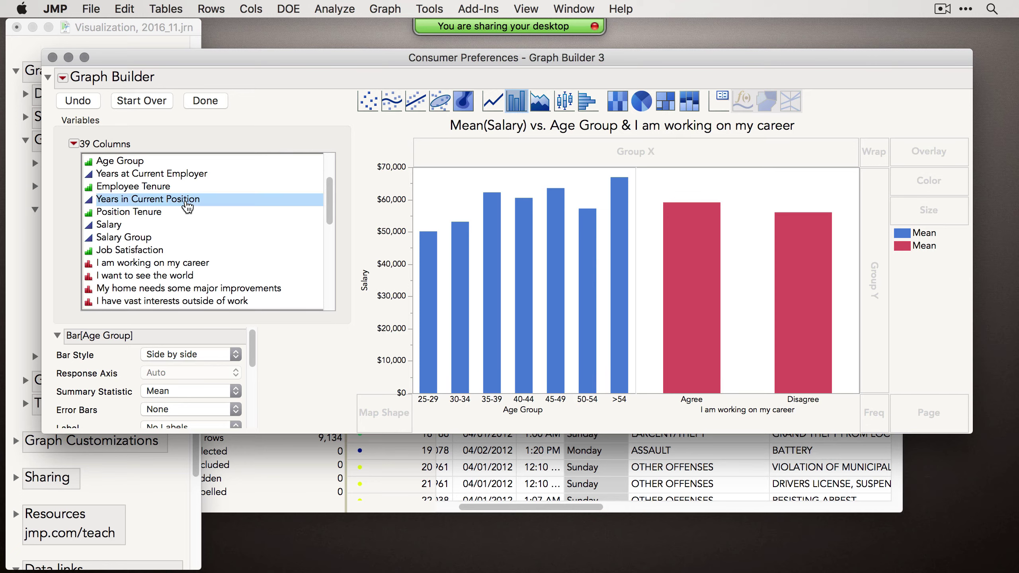
{"action": "left_click_drag", "start_coordinate": [151, 205], "coordinate": [383, 363]}
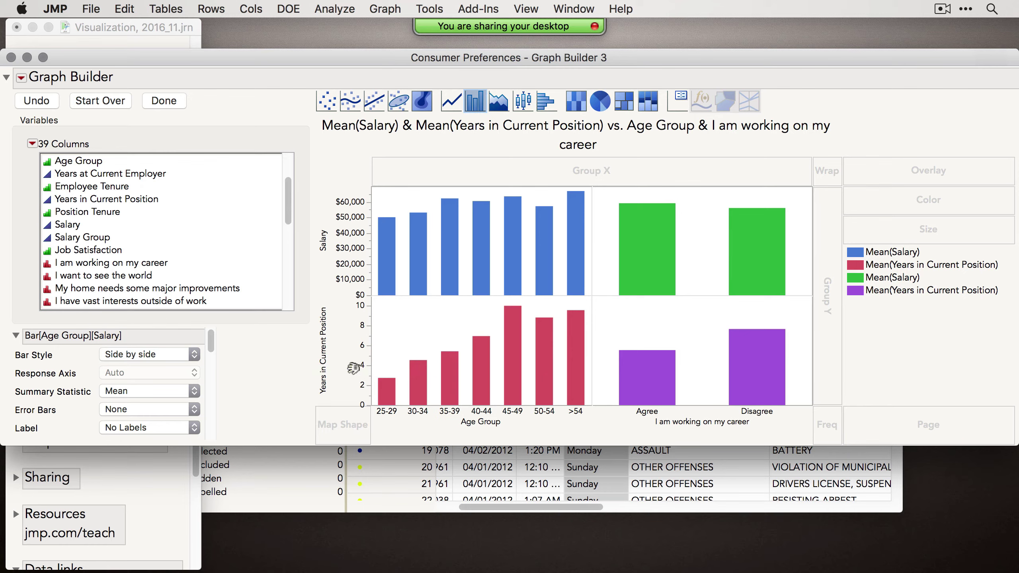
- Finish the graph, move its window clear of the journal outline, and make it taller
{"action": "left_click", "coordinate": [164, 107]}
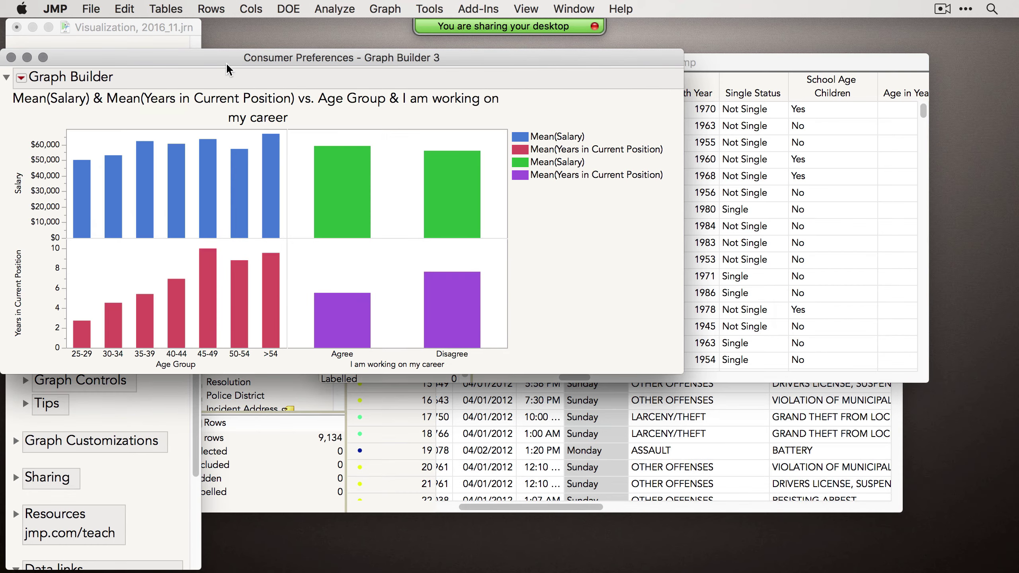
{"action": "left_click_drag", "start_coordinate": [226, 62], "coordinate": [471, 63]}
{"action": "left_click_drag", "start_coordinate": [930, 373], "coordinate": [901, 471]}
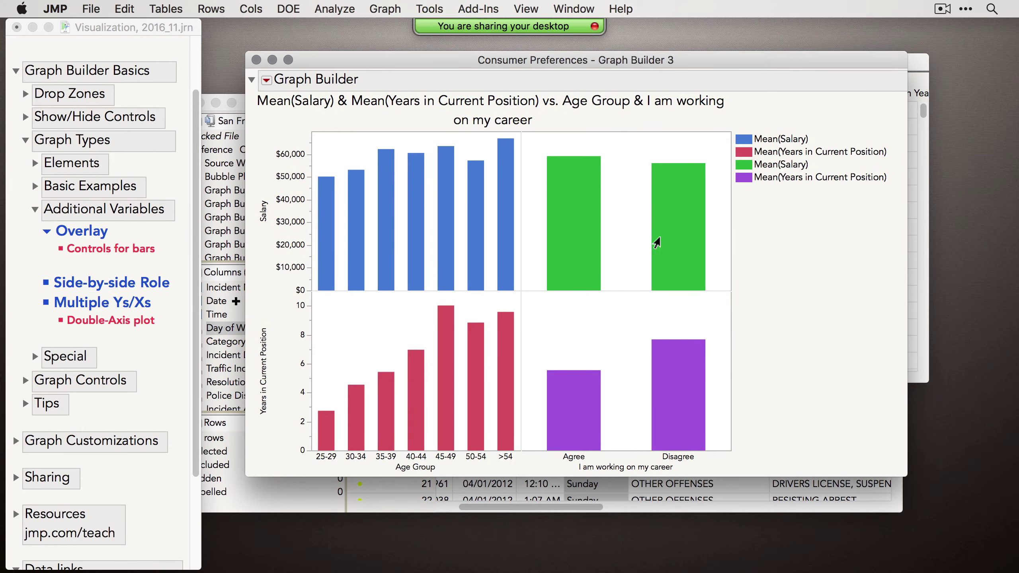
- Bring back the graph's control panel and add Job Satisfaction as the Wrap variable
{"action": "mouse_move", "coordinate": [657, 242]}
{"action": "left_click", "coordinate": [267, 82]}
{"action": "left_click", "coordinate": [274, 85]}
{"action": "left_click_drag", "start_coordinate": [332, 56], "coordinate": [342, 47]}
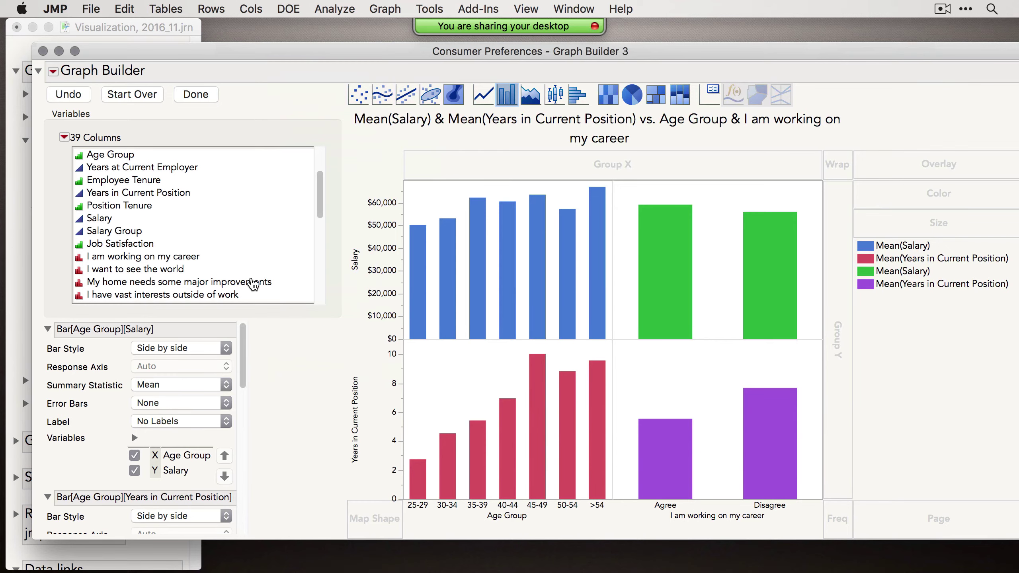
{"action": "left_click_drag", "start_coordinate": [114, 246], "coordinate": [828, 165]}
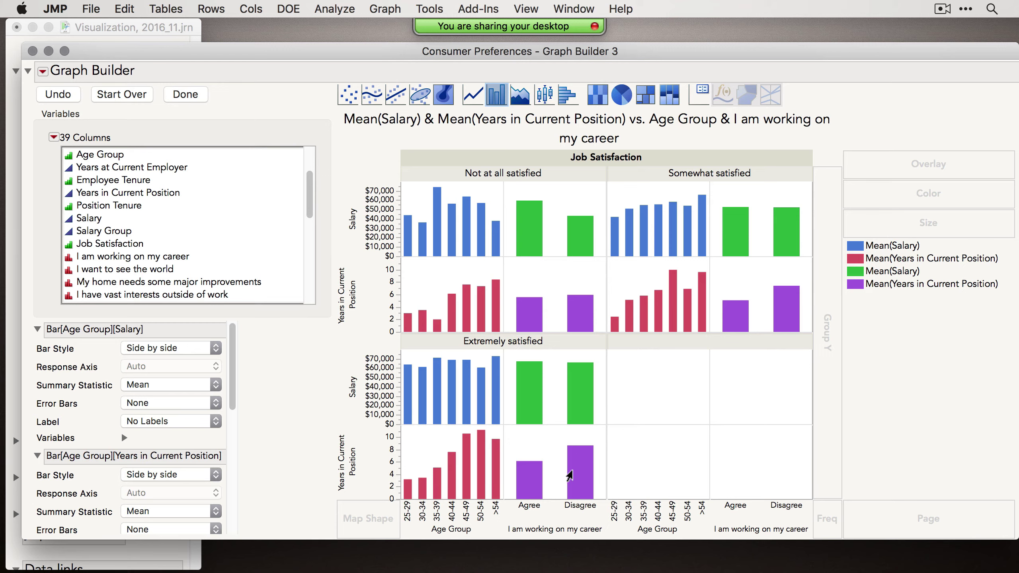
- Finish the Job Satisfaction graph, move its window clear of the journal outline, and minimize it
{"action": "left_click", "coordinate": [187, 94]}
{"action": "left_click_drag", "start_coordinate": [193, 56], "coordinate": [387, 55]}
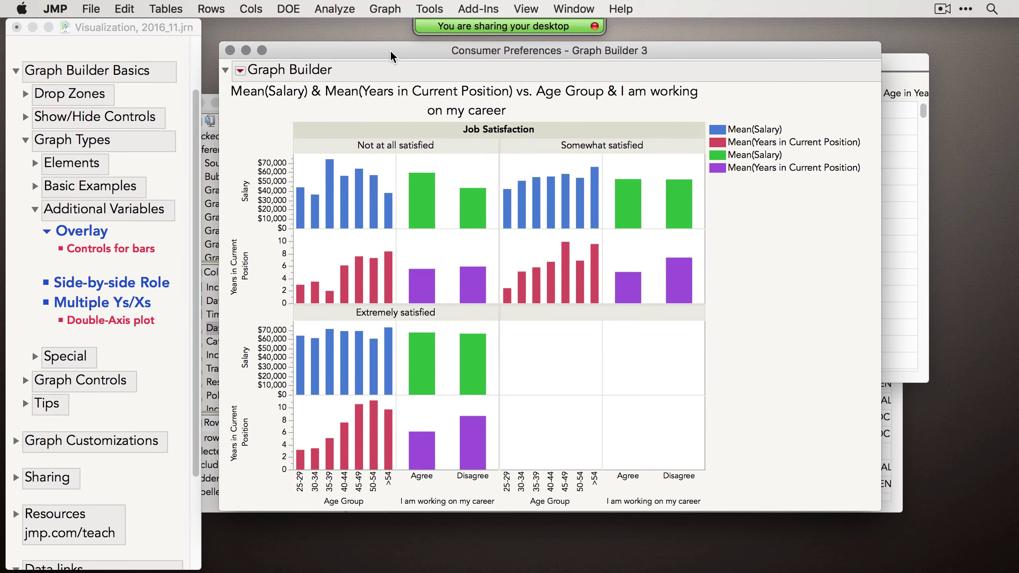
{"action": "left_click_drag", "start_coordinate": [391, 48], "coordinate": [404, 55]}
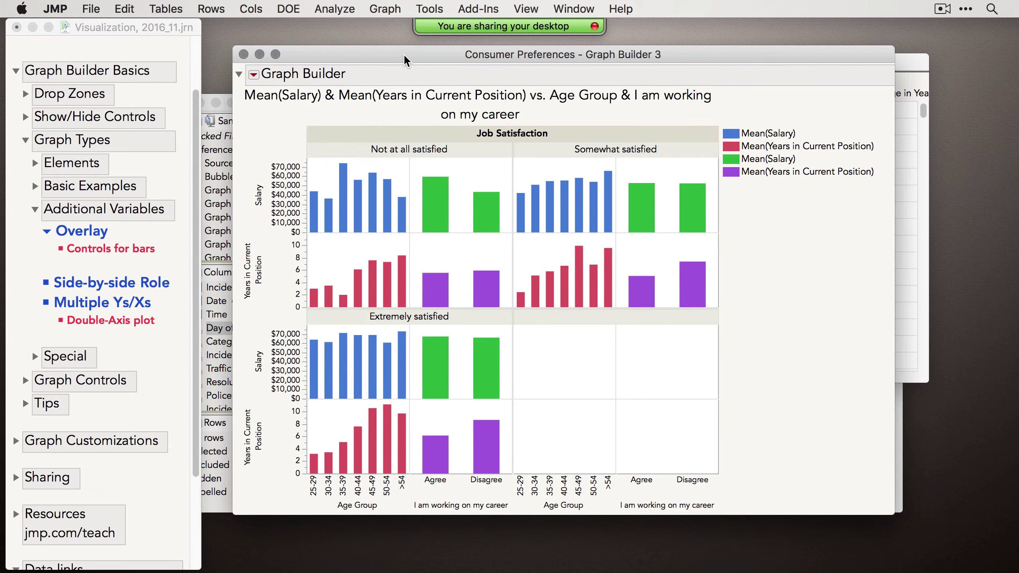
{"action": "left_click", "coordinate": [260, 55]}
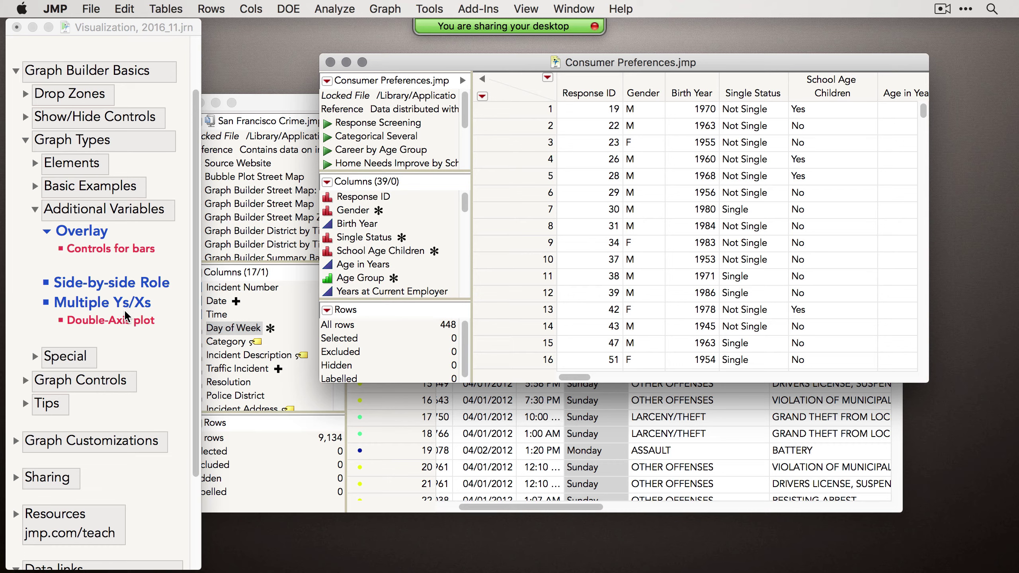
- Switch to the Hollywood Movies.jmp data table and select the Rotten Tomatoes Score and Audience Score columns
{"action": "left_click", "coordinate": [584, 9]}
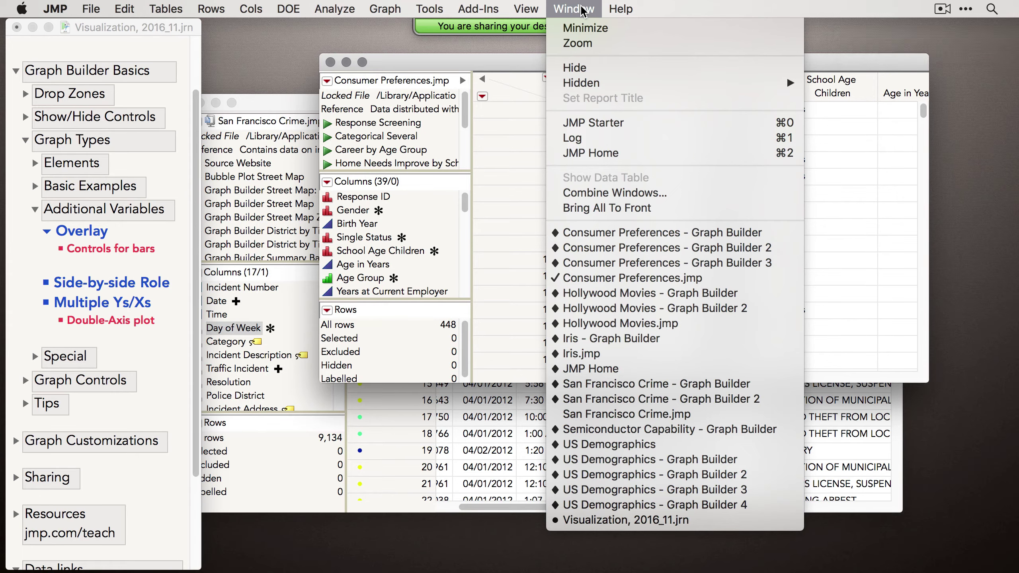
{"action": "left_click", "coordinate": [612, 324]}
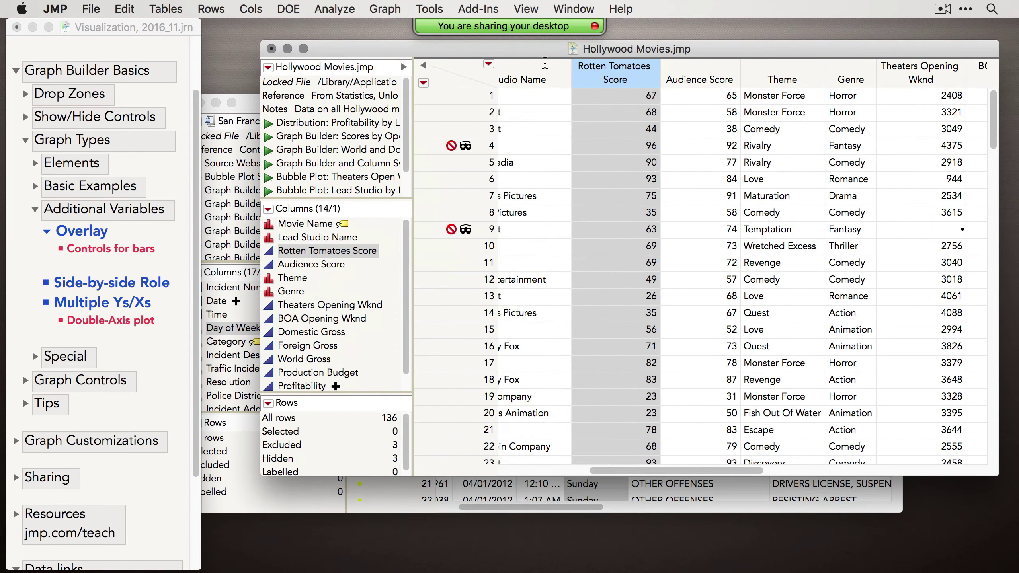
{"action": "left_click_drag", "start_coordinate": [505, 54], "coordinate": [504, 55]}
{"action": "scroll", "coordinate": [618, 150], "scroll_direction": "right", "scroll_amount": 5}
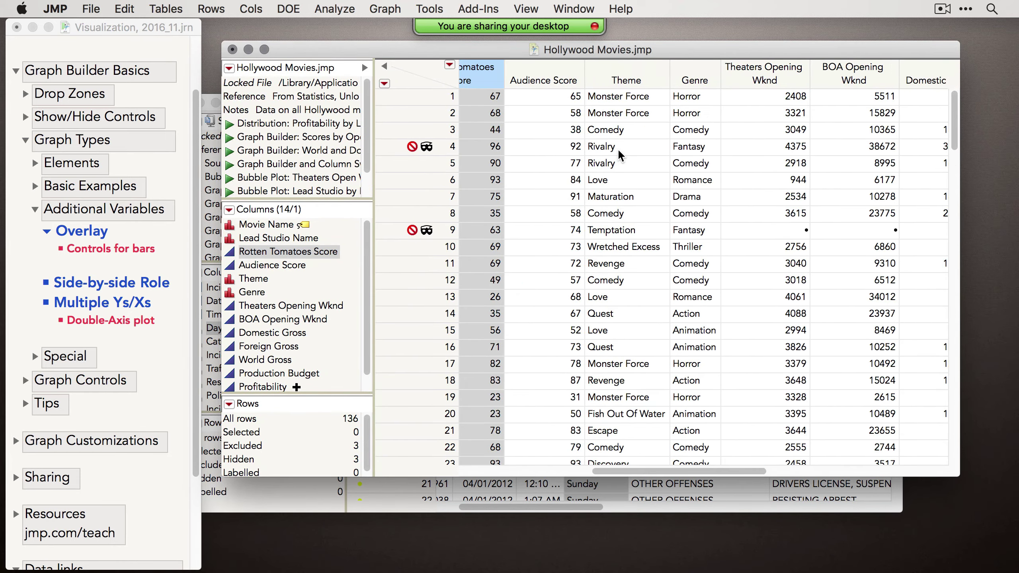
{"action": "scroll", "coordinate": [618, 151], "scroll_direction": "left", "scroll_amount": 6}
{"action": "left_click", "coordinate": [680, 66], "text": "shift"}
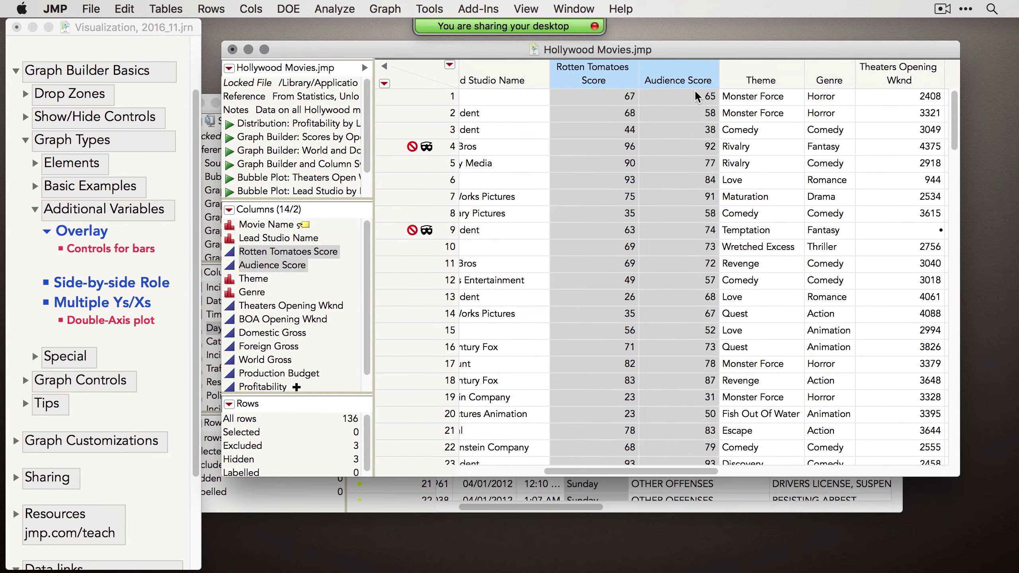
- Start a new Graph Builder for Hollywood Movies and place World Gross on the X axis
{"action": "left_click", "coordinate": [384, 9]}
{"action": "left_click", "coordinate": [402, 28]}
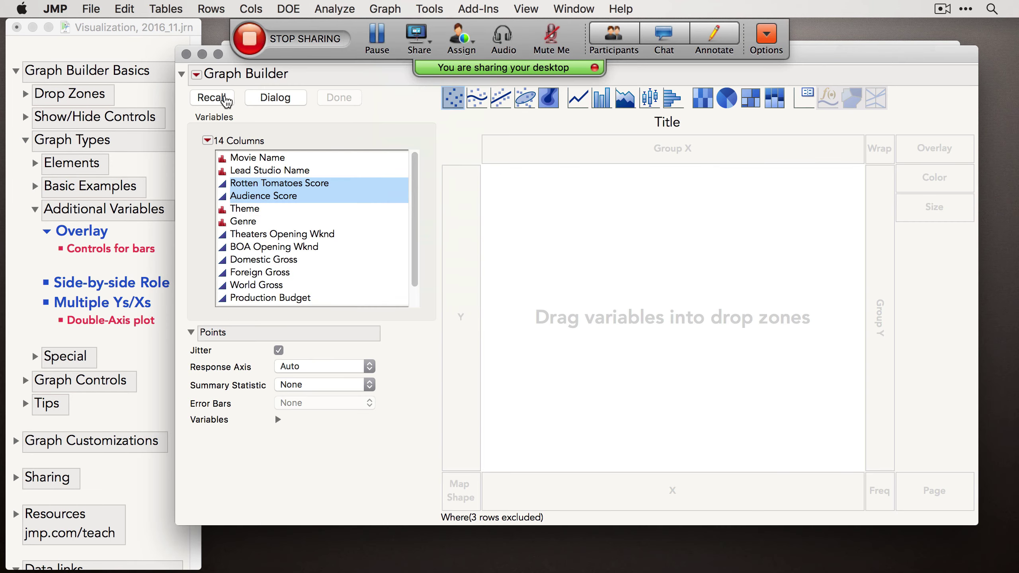
{"action": "scroll", "coordinate": [263, 277], "scroll_direction": "down", "scroll_amount": 2}
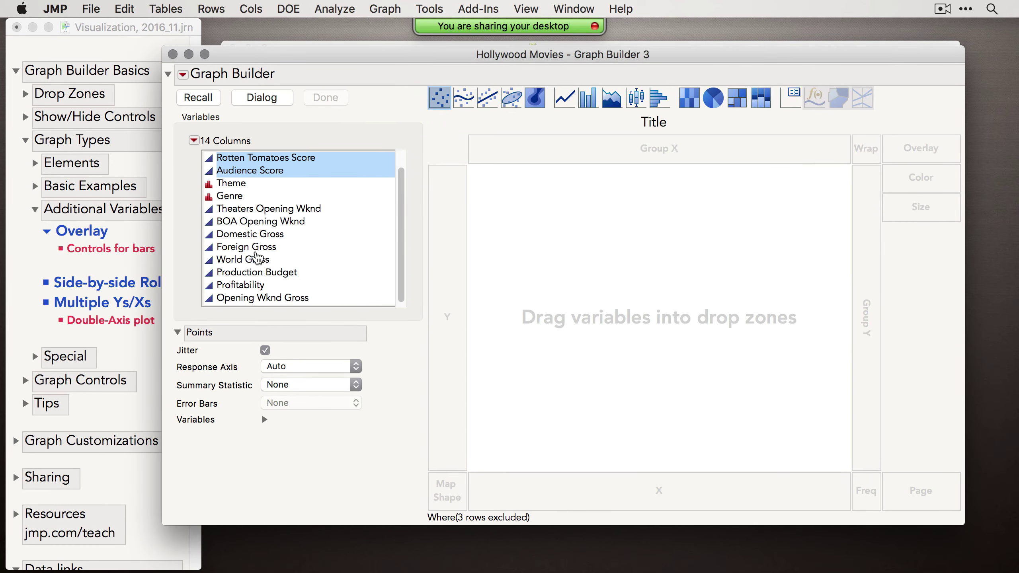
{"action": "left_click", "coordinate": [255, 252]}
{"action": "left_click", "coordinate": [255, 259]}
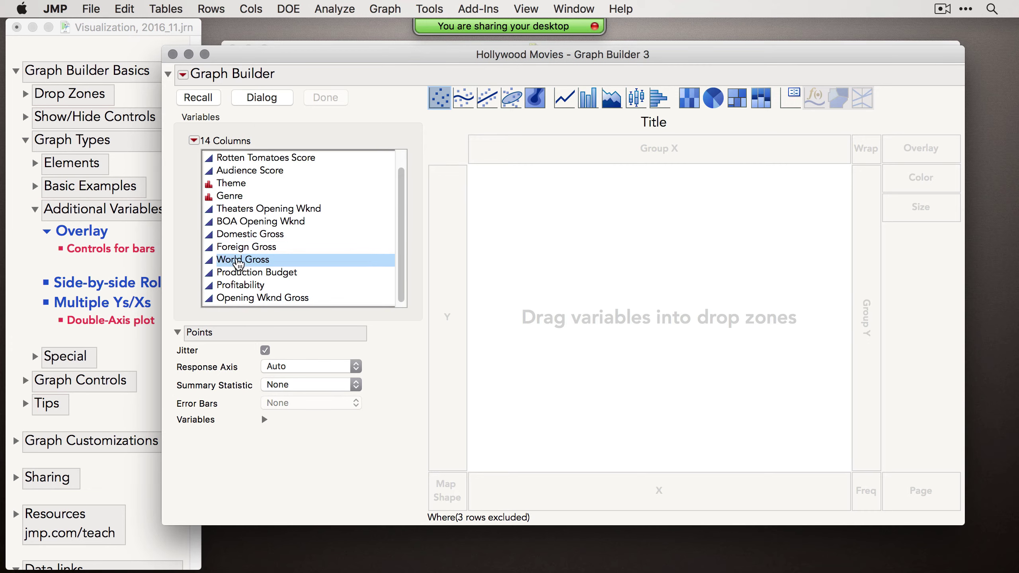
{"action": "left_click_drag", "start_coordinate": [255, 259], "coordinate": [609, 500]}
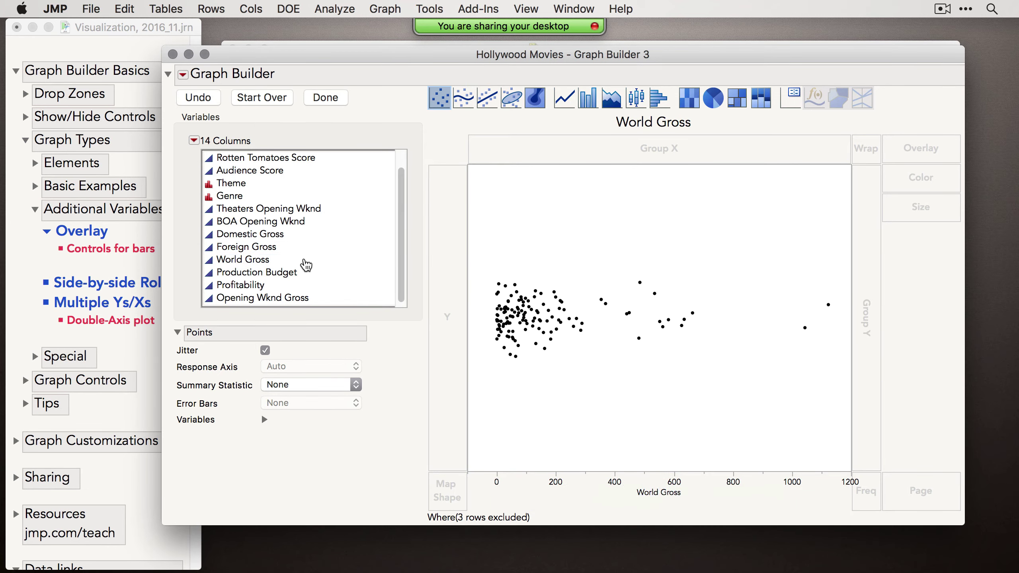
- Place Rotten Tomatoes Score on Y and merge Audience Score onto the same Y axis
{"action": "scroll", "coordinate": [297, 249], "scroll_direction": "up", "scroll_amount": 2}
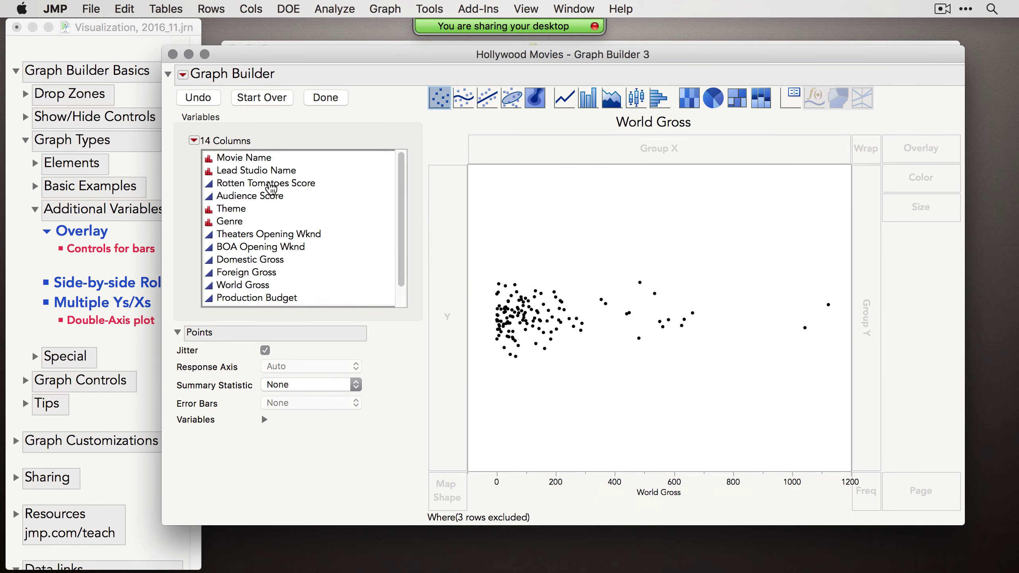
{"action": "left_click_drag", "start_coordinate": [268, 185], "coordinate": [454, 265]}
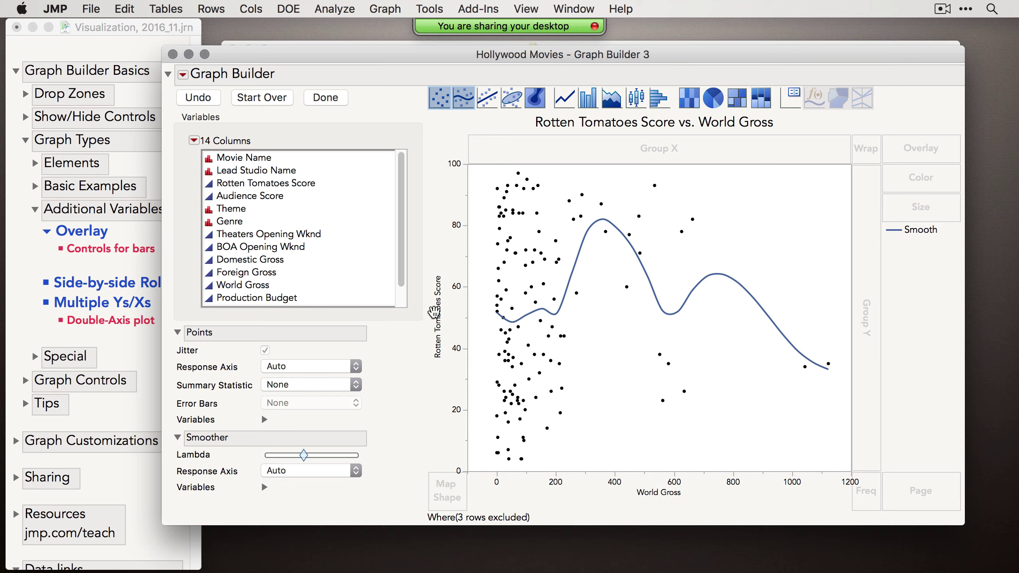
{"action": "left_click", "coordinate": [247, 200]}
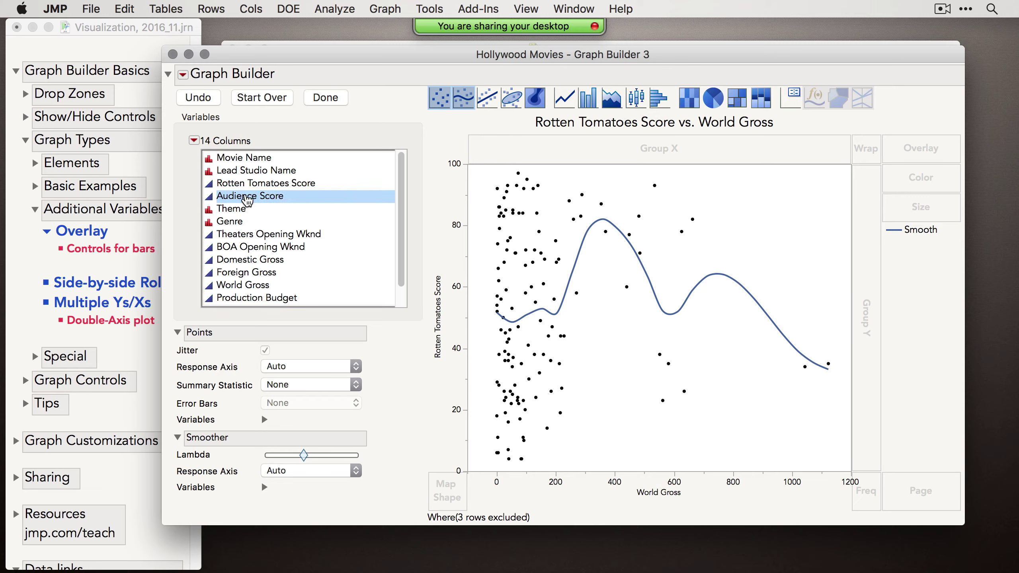
{"action": "mouse_move", "coordinate": [247, 200]}
{"action": "left_mouse_down"}
{"action": "mouse_move", "coordinate": [452, 201]}
{"action": "mouse_move", "coordinate": [457, 435]}
{"action": "mouse_move", "coordinate": [443, 385]}
{"action": "mouse_move", "coordinate": [424, 369]}
{"action": "mouse_move", "coordinate": [426, 352]}
{"action": "mouse_move", "coordinate": [461, 319]}
{"action": "mouse_move", "coordinate": [489, 317]}
{"action": "left_mouse_up"}
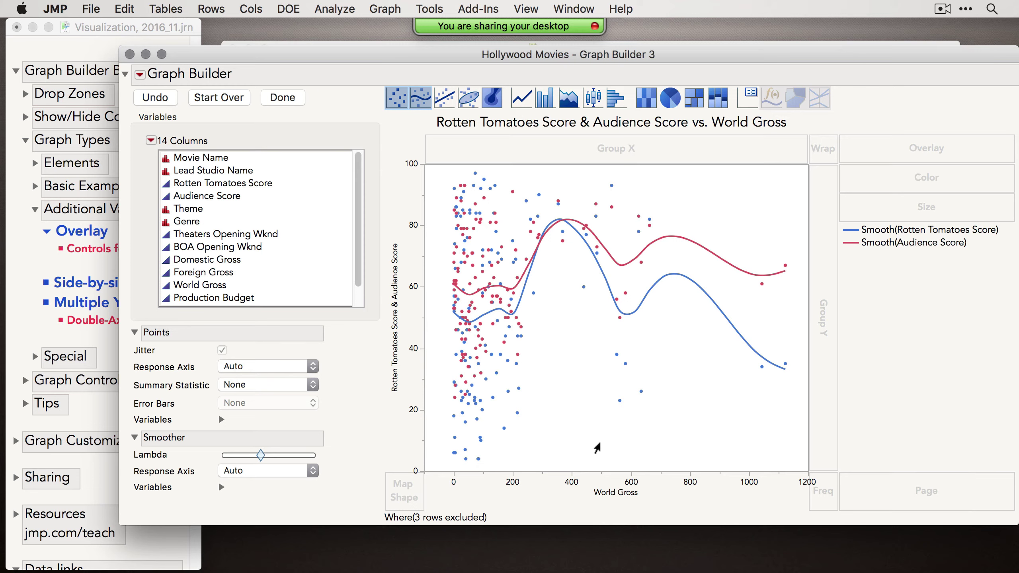
{"action": "left_click", "coordinate": [208, 299]}
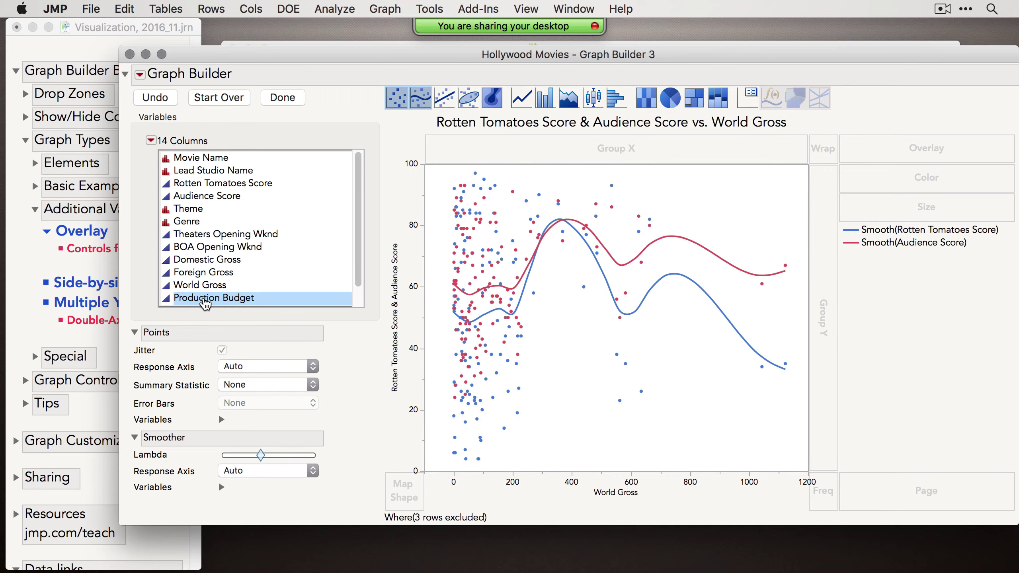
{"action": "left_click_drag", "start_coordinate": [208, 301], "coordinate": [403, 489]}
{"action": "left_click_drag", "start_coordinate": [528, 520], "coordinate": [506, 534]}
{"action": "scroll", "coordinate": [224, 275], "scroll_direction": "down", "scroll_amount": 2}
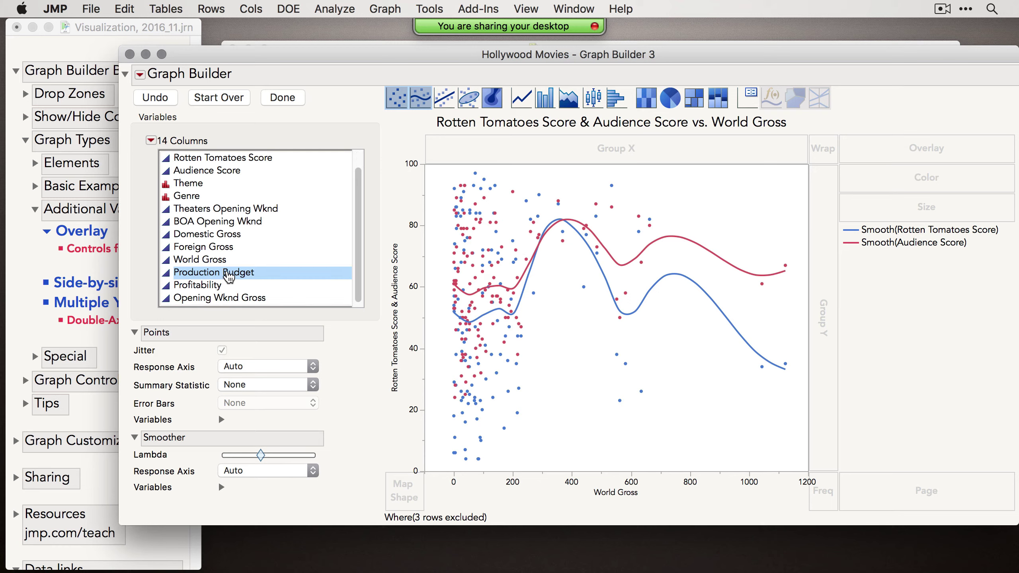
{"action": "left_click_drag", "start_coordinate": [230, 278], "coordinate": [614, 492]}
- Merge Domestic Gross onto the Y axis shared by the two score variables
{"action": "left_click", "coordinate": [218, 249]}
{"action": "left_click", "coordinate": [216, 236]}
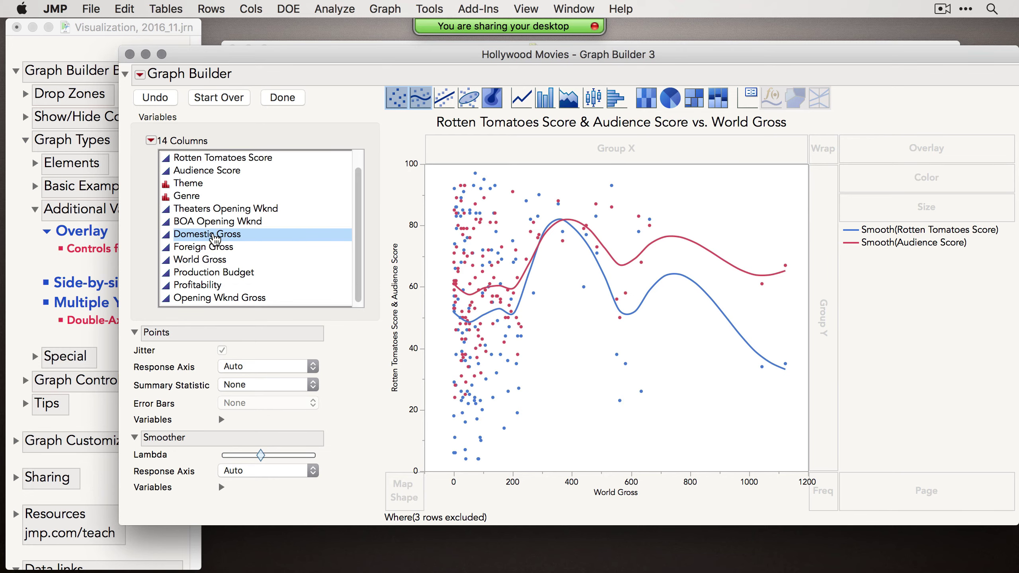
{"action": "left_click_drag", "start_coordinate": [214, 238], "coordinate": [438, 302]}
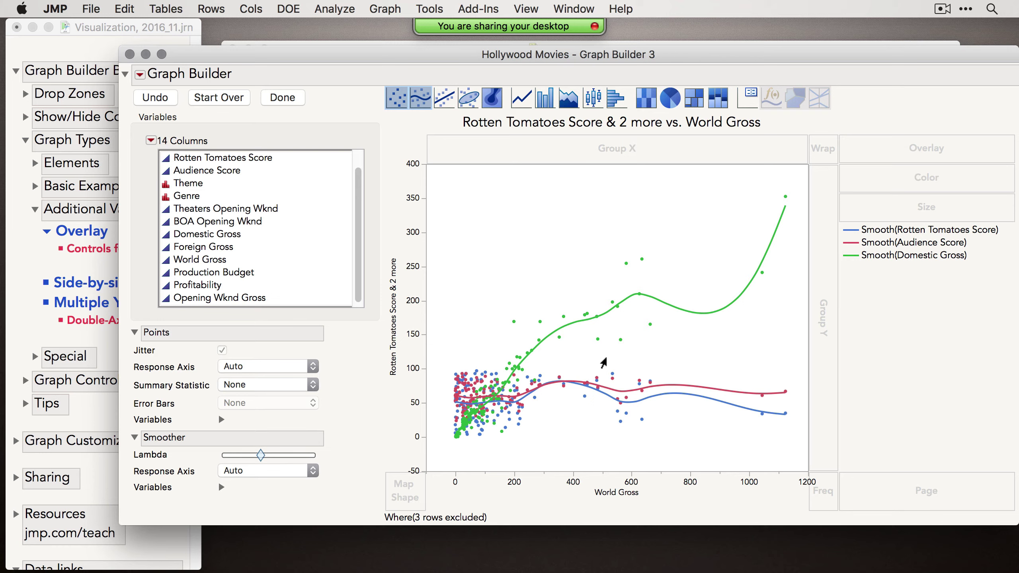
- Point out the Double-Axis plot topic in the journal and move Domestic Gross to a right-hand Y axis
{"action": "left_click", "coordinate": [102, 348]}
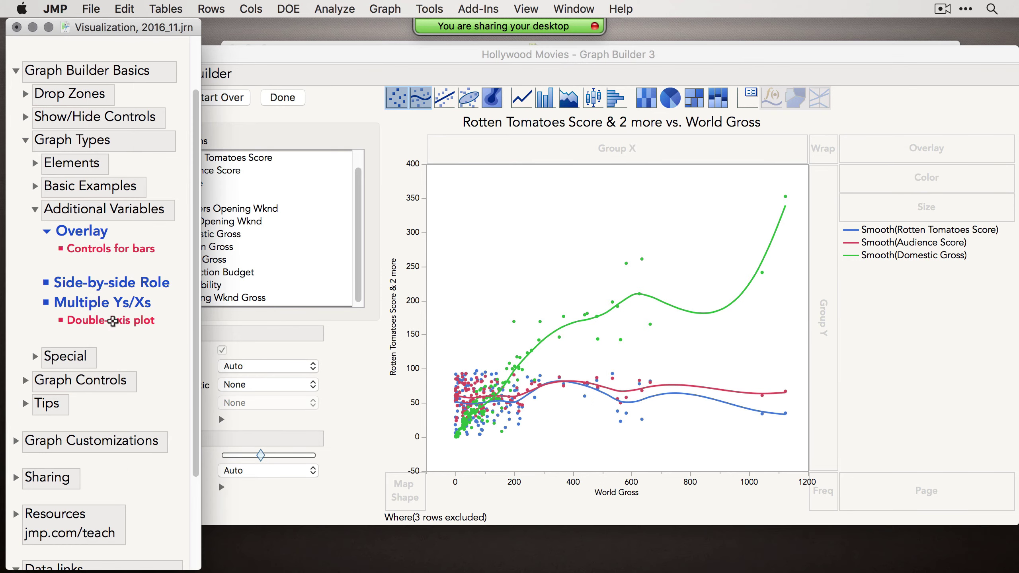
{"action": "left_click", "coordinate": [112, 321]}
{"action": "left_click", "coordinate": [385, 161]}
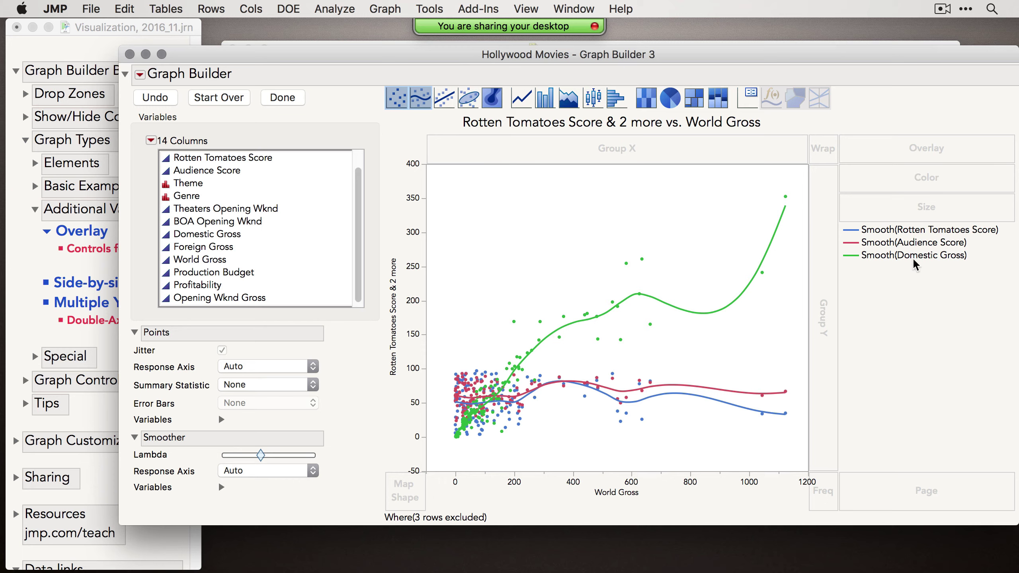
{"action": "right_click", "coordinate": [402, 283]}
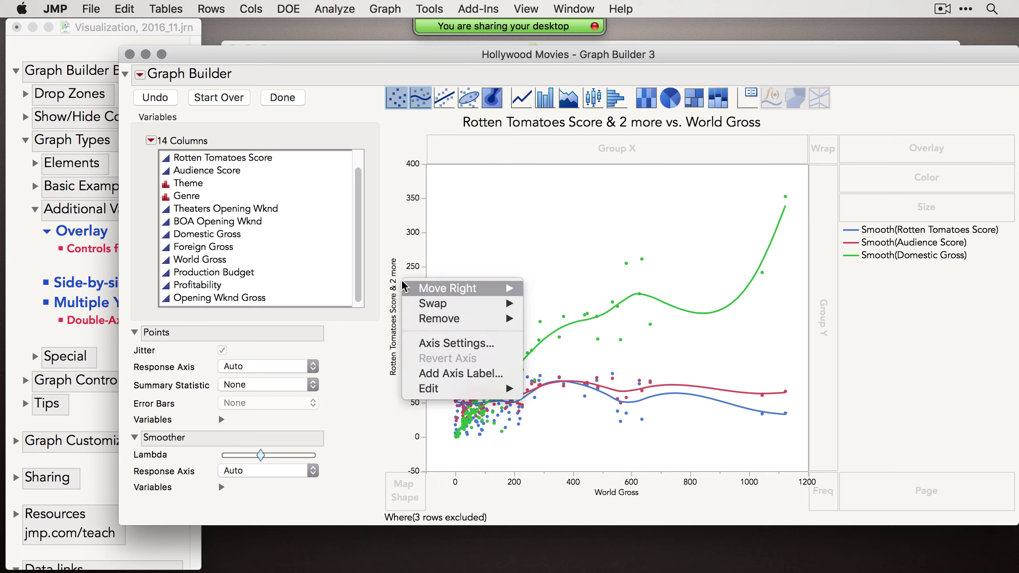
{"action": "mouse_move", "coordinate": [404, 289]}
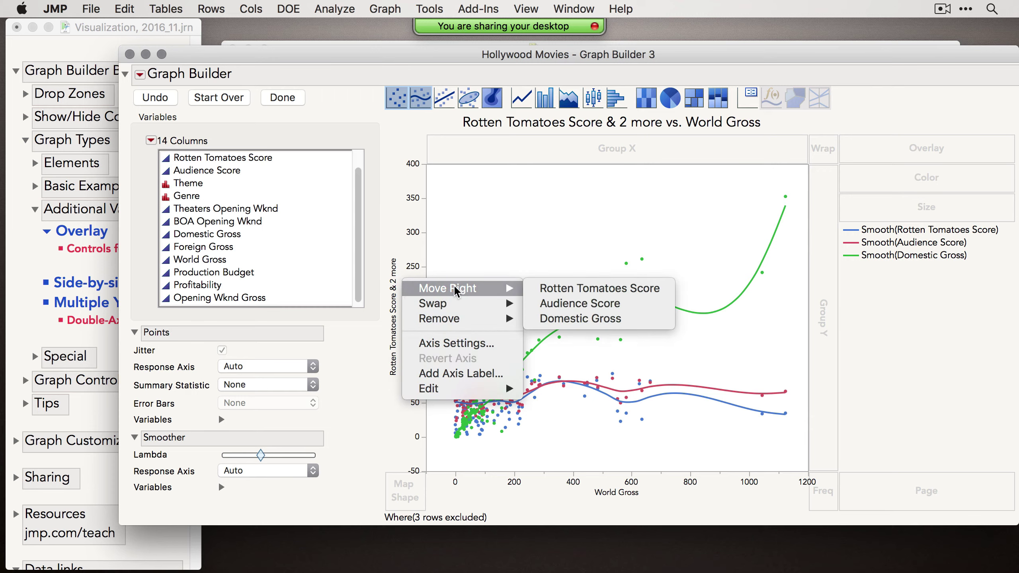
{"action": "left_click", "coordinate": [598, 321]}
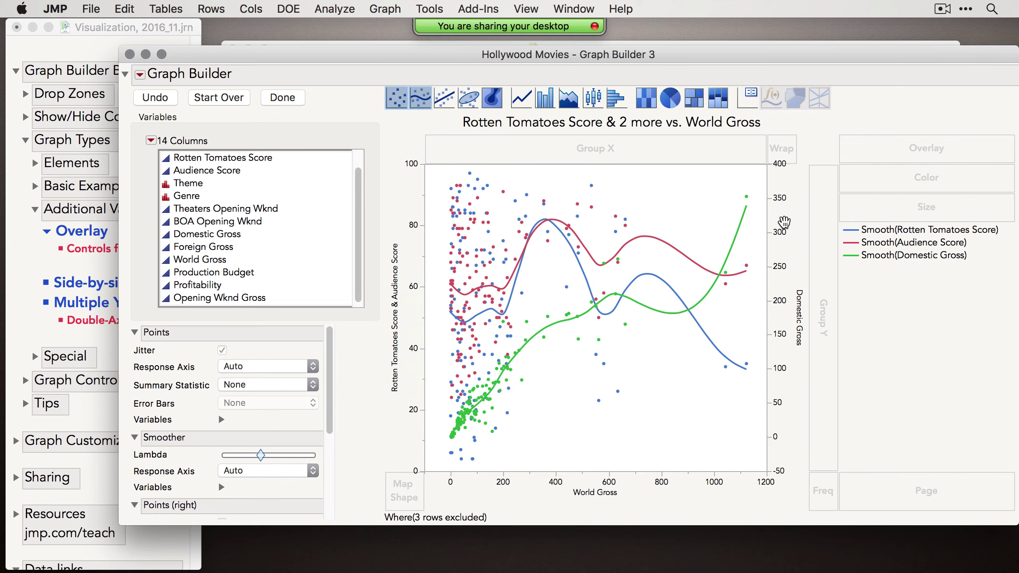
- Finish the double-axis graph and enlarge its window
{"action": "left_click", "coordinate": [283, 97]}
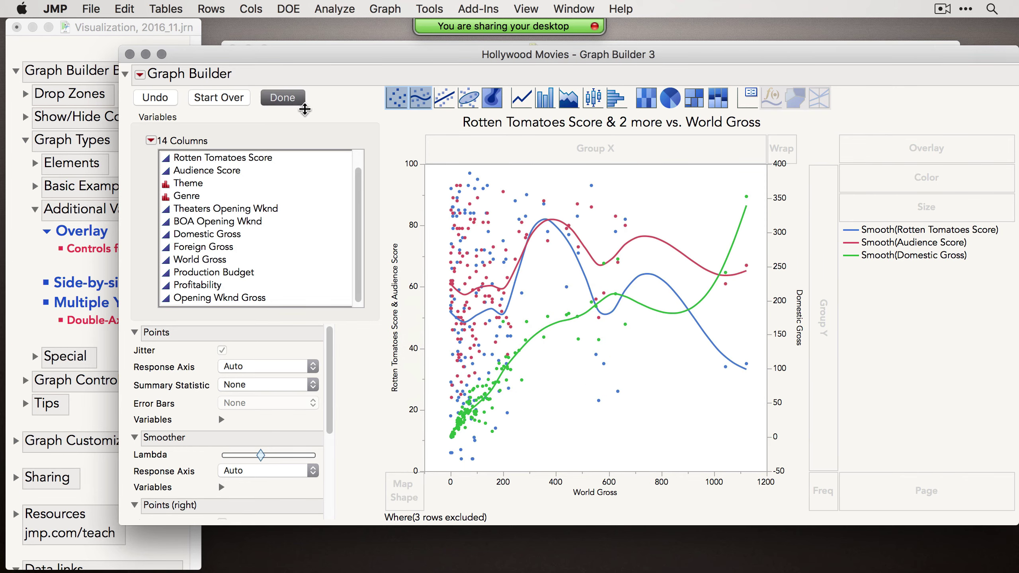
{"action": "left_click_drag", "start_coordinate": [726, 455], "coordinate": [1011, 521]}
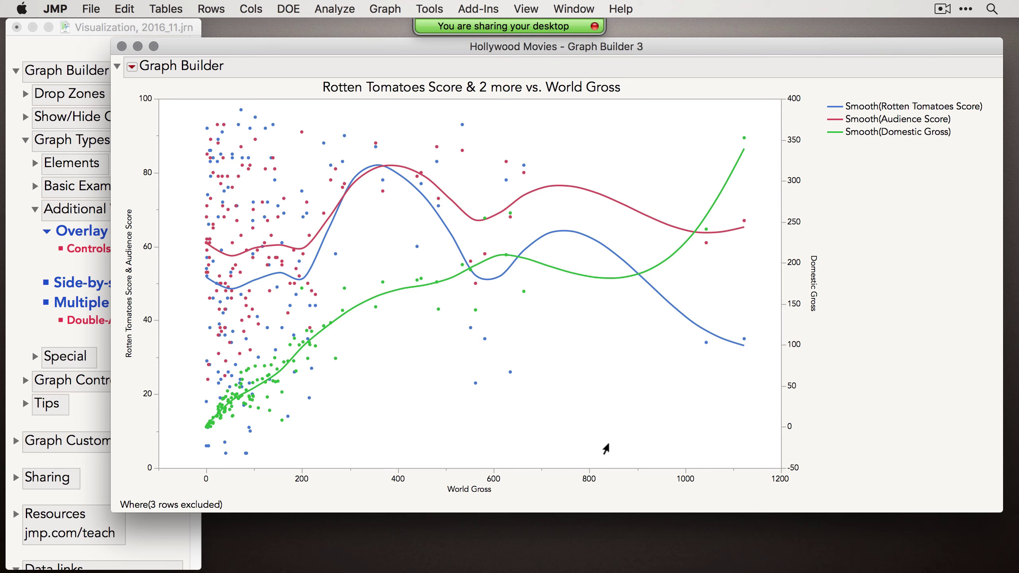
- Examine the options for moving variables between the graph's left and right Y axes
{"action": "right_click", "coordinate": [129, 232]}
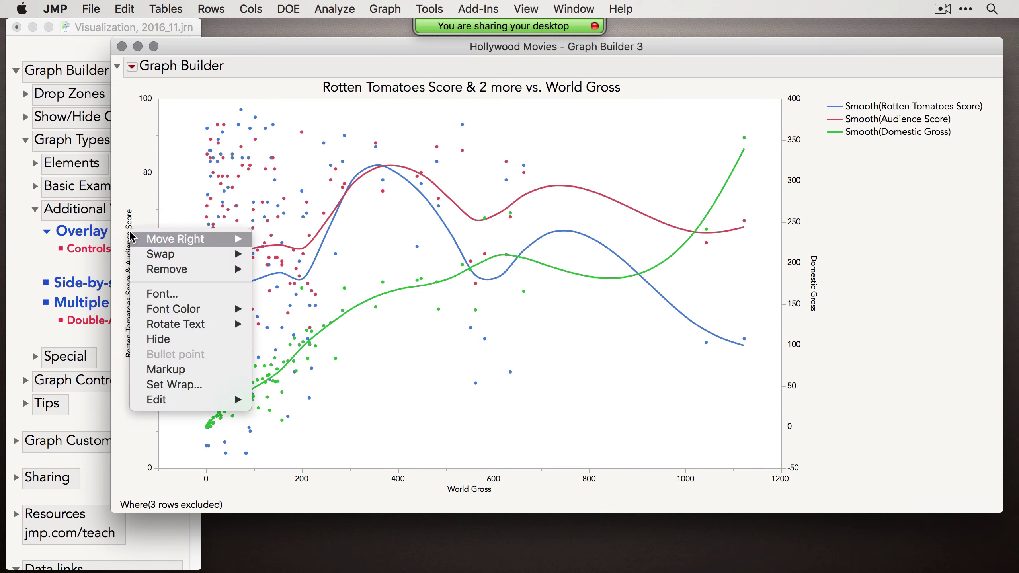
{"action": "mouse_move", "coordinate": [201, 238]}
{"action": "right_click", "coordinate": [811, 266]}
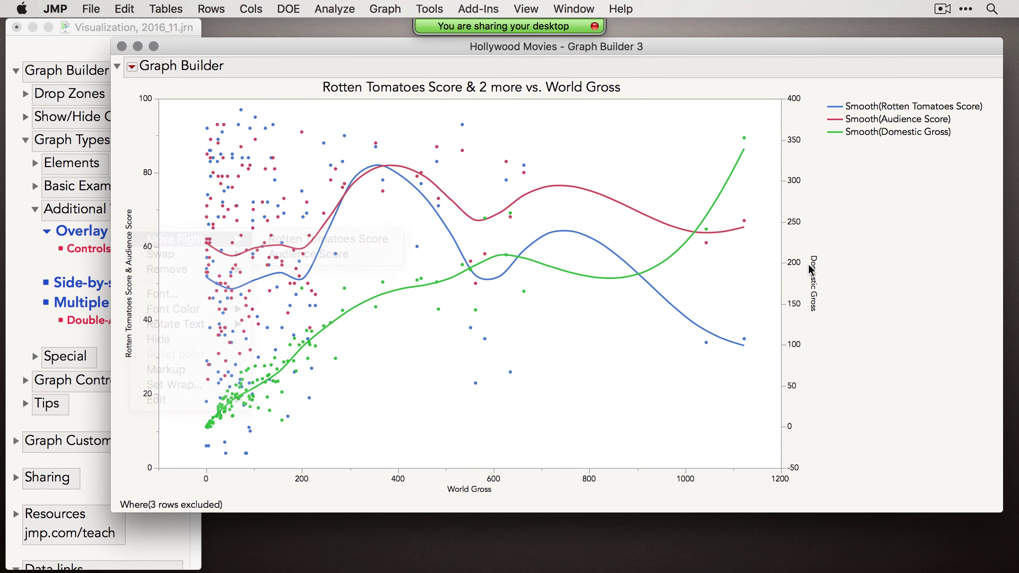
{"action": "mouse_move", "coordinate": [836, 273]}
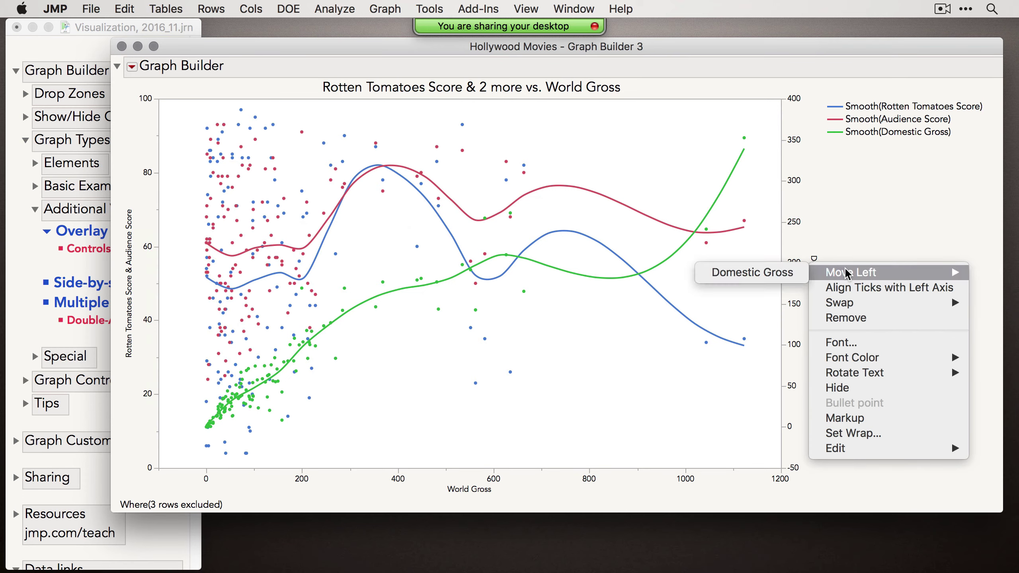
{"action": "left_click", "coordinate": [243, 85]}
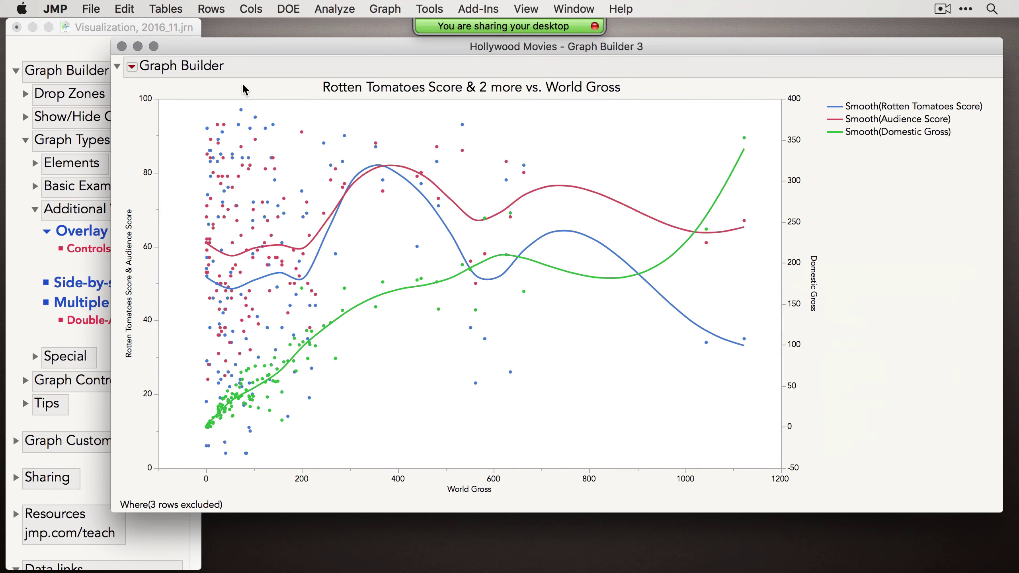
- Minimize the graph window, then collapse Additional Variables and expand Special in the journal outline
{"action": "left_click", "coordinate": [137, 46]}
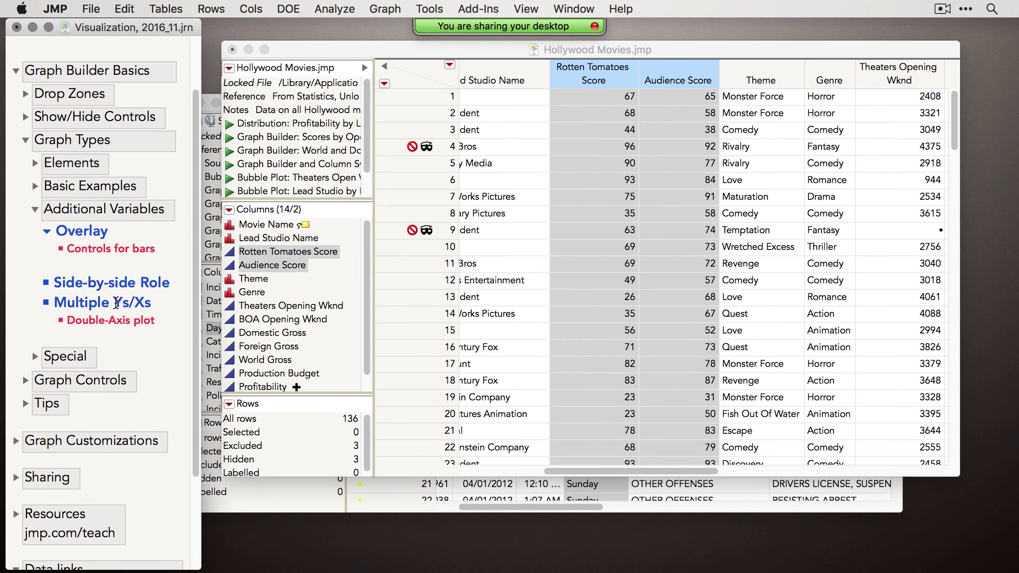
{"action": "left_click", "coordinate": [34, 212]}
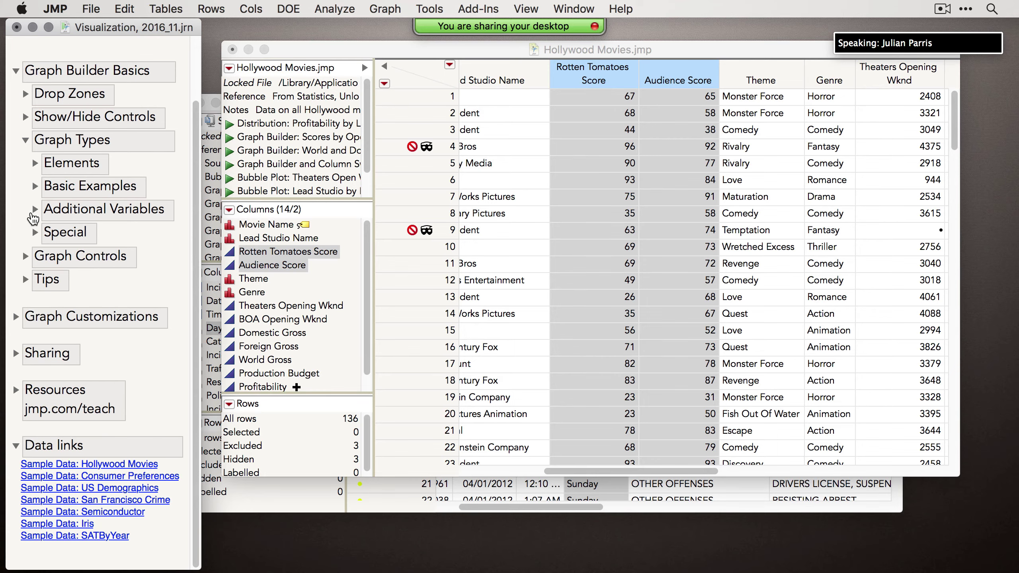
{"action": "left_click", "coordinate": [35, 232]}
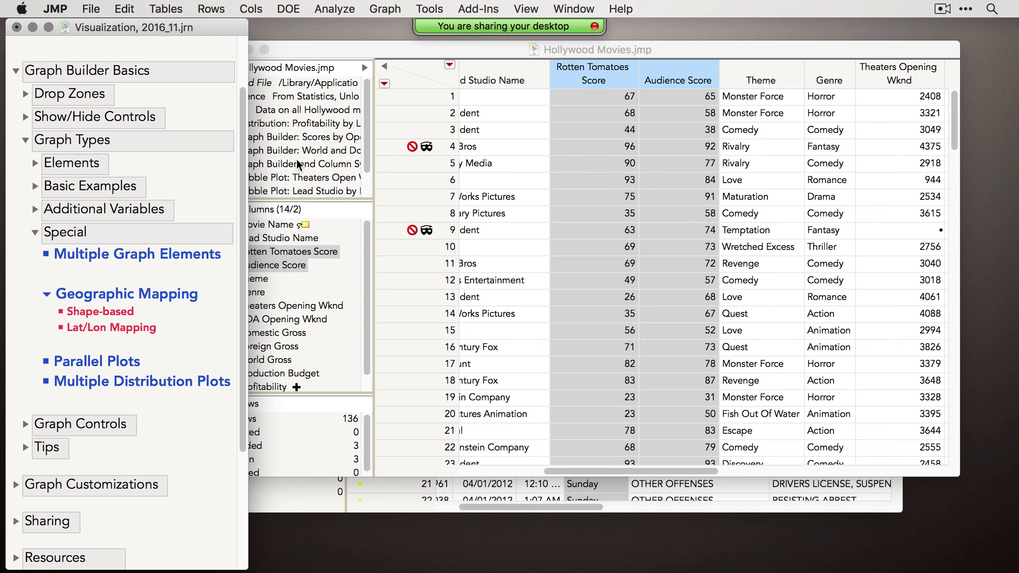
- Bring the Iris data table forward and launch Graph Builder on it
{"action": "left_click", "coordinate": [583, 8]}
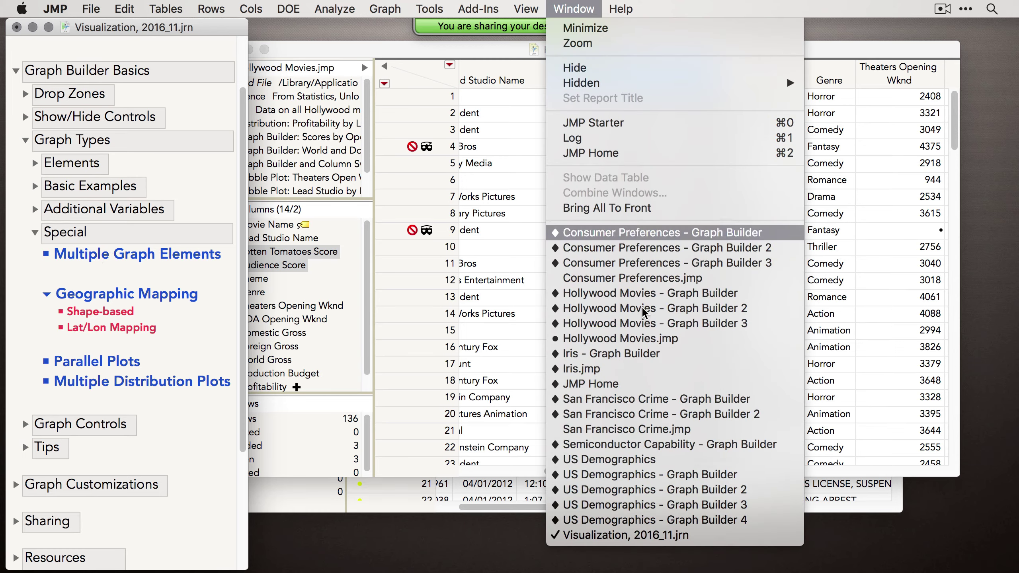
{"action": "left_click", "coordinate": [652, 369]}
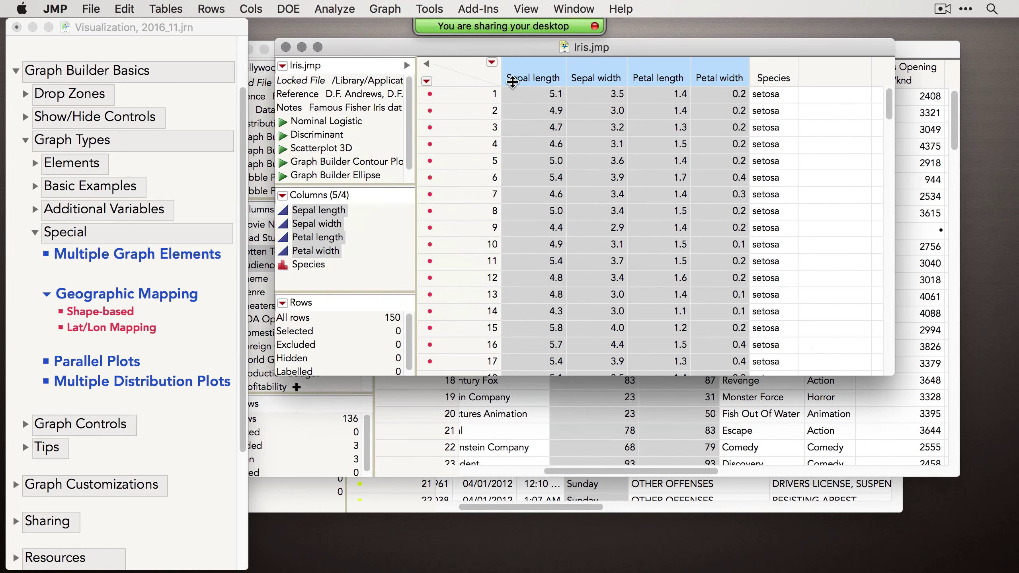
{"action": "left_click_drag", "start_coordinate": [452, 53], "coordinate": [434, 50]}
{"action": "left_click", "coordinate": [385, 9]}
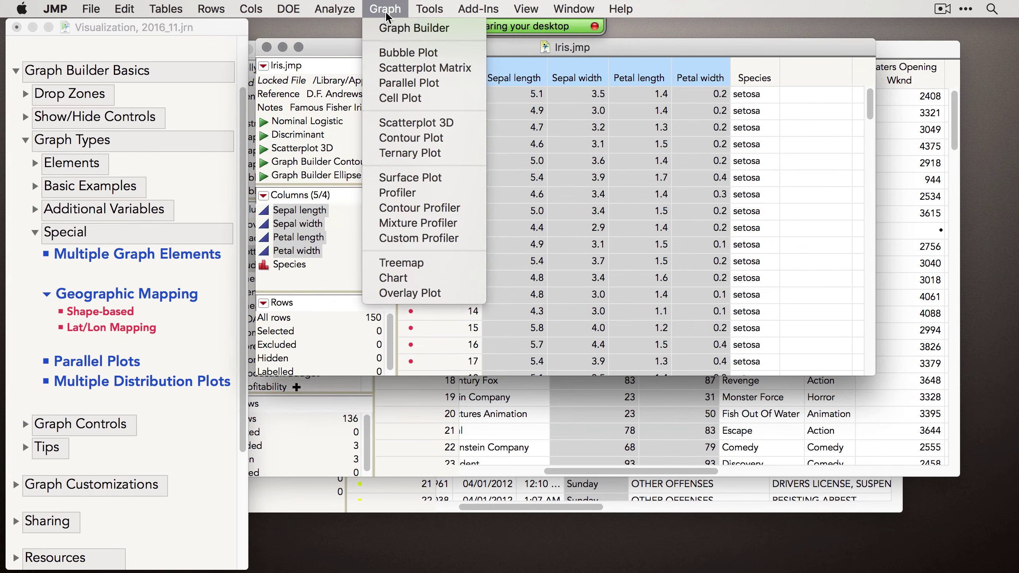
{"action": "left_click", "coordinate": [403, 28]}
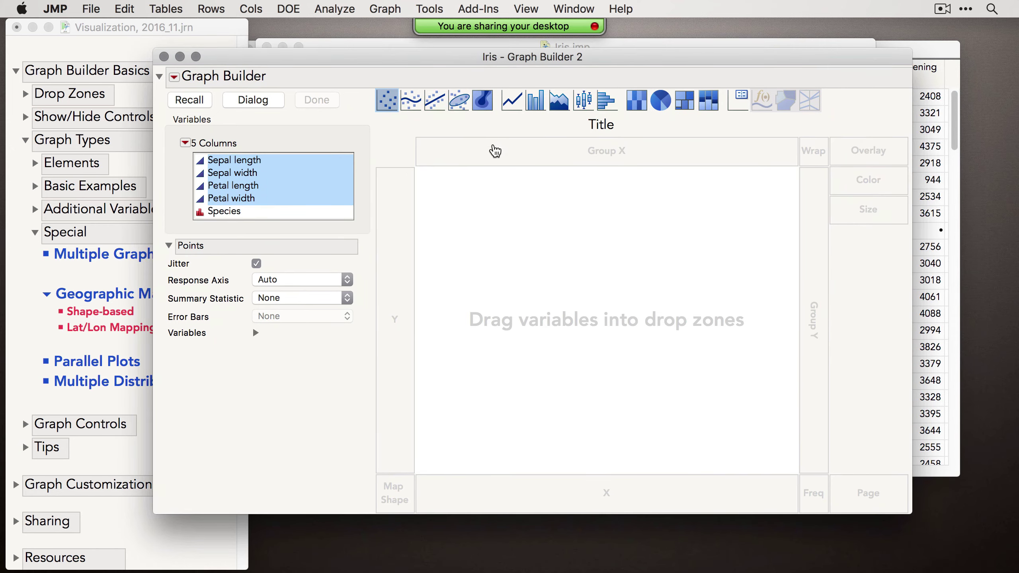
- Graph Petal length on Y against Species on X, showing contours overlaid with the data points
{"action": "left_click", "coordinate": [304, 218]}
{"action": "left_click_drag", "start_coordinate": [240, 215], "coordinate": [587, 495]}
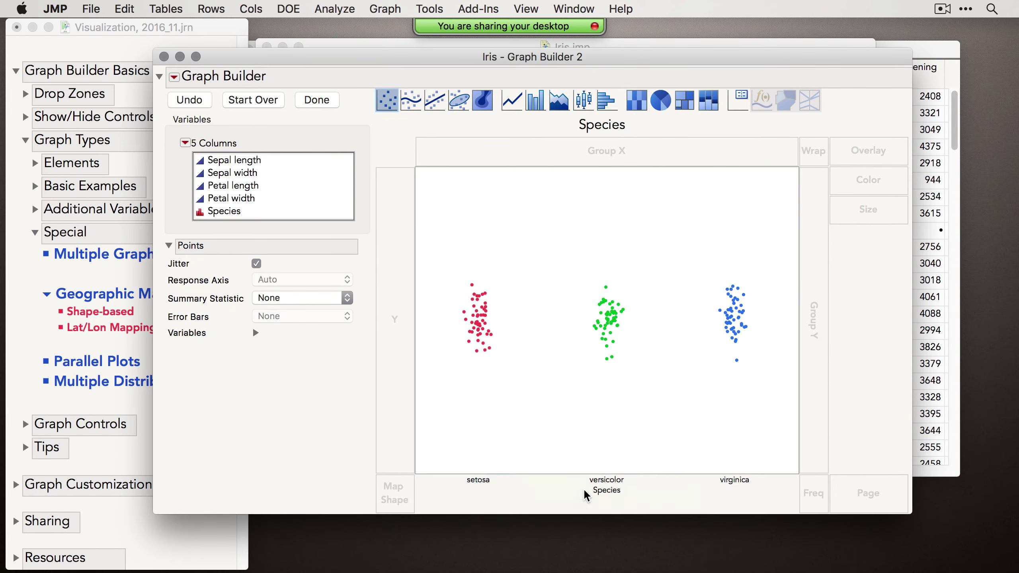
{"action": "left_click", "coordinate": [239, 186]}
{"action": "left_click_drag", "start_coordinate": [320, 188], "coordinate": [393, 237]}
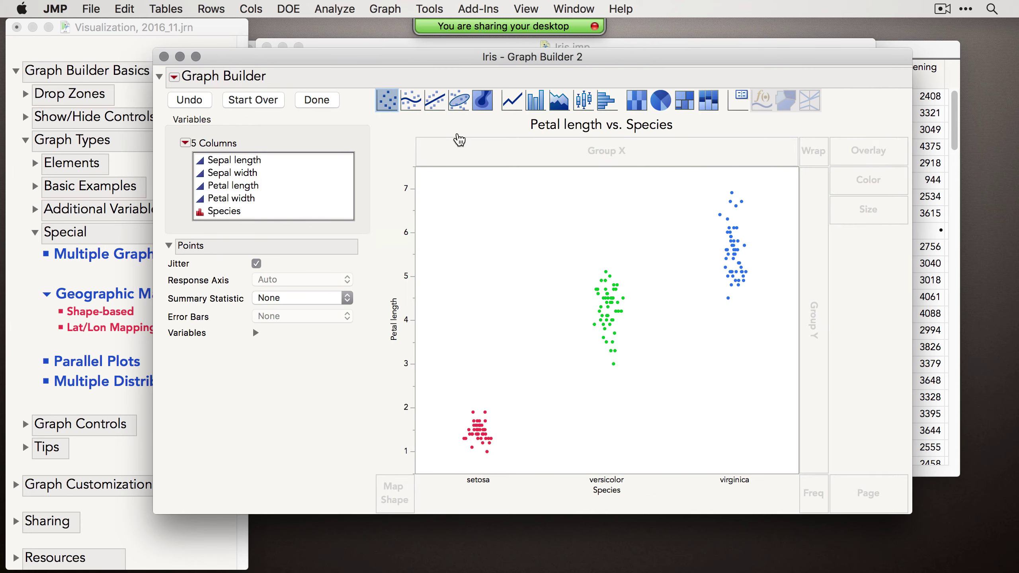
{"action": "left_click", "coordinate": [484, 102]}
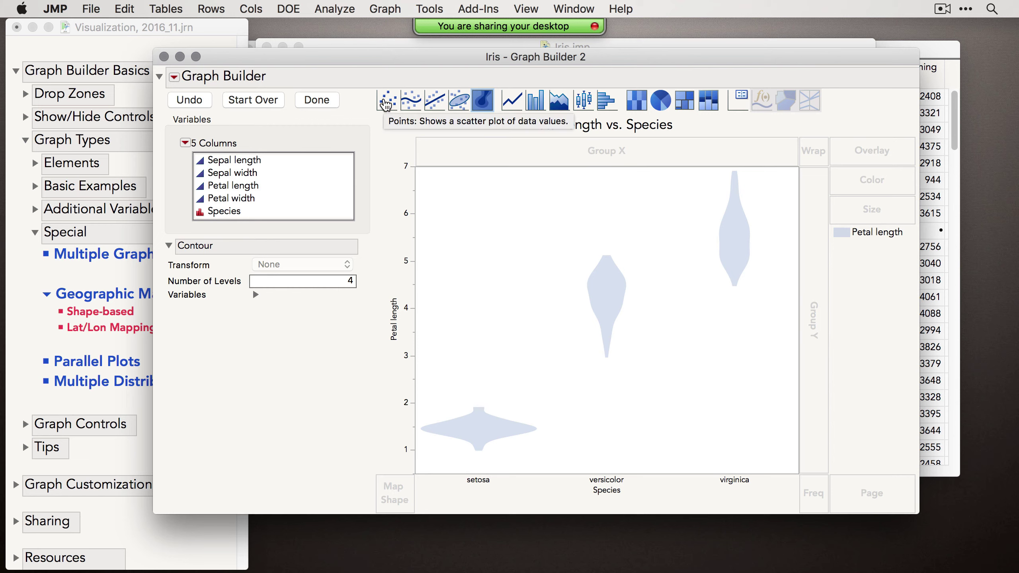
{"action": "left_click_drag", "start_coordinate": [386, 104], "coordinate": [596, 266]}
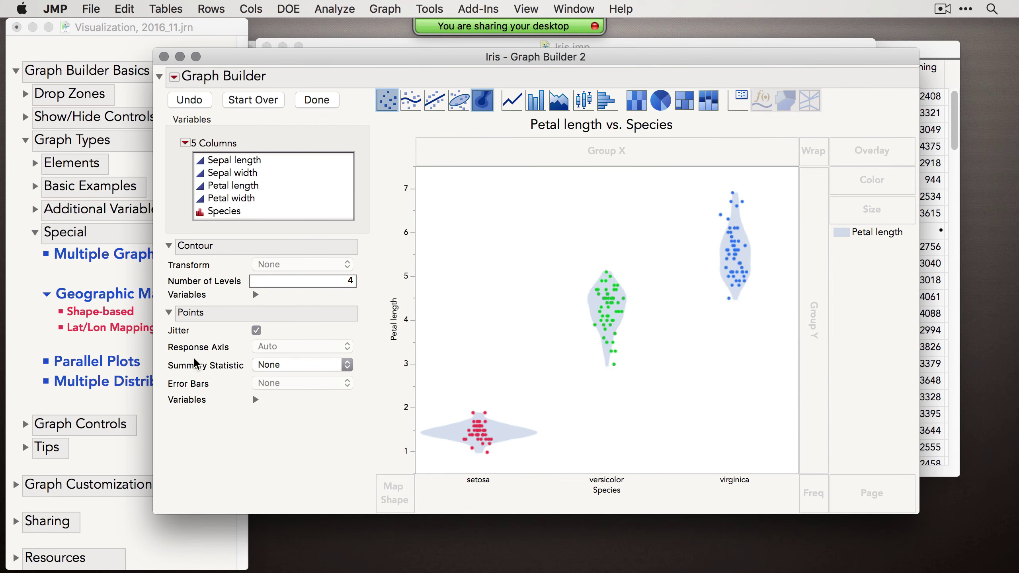
- Set the points' summary statistic to Mean and their error bars to Standard Error
{"action": "left_click", "coordinate": [276, 365]}
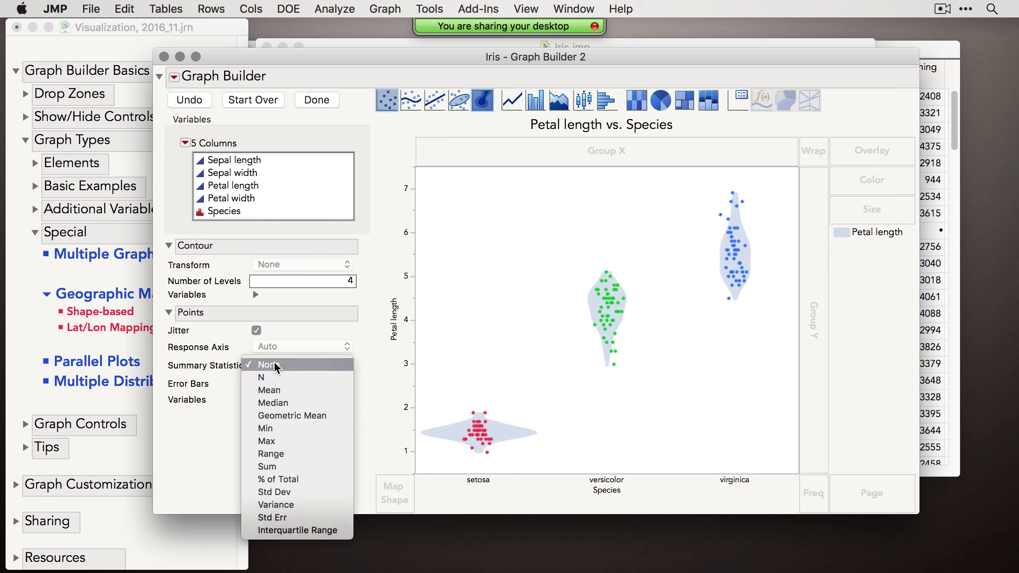
{"action": "left_click", "coordinate": [285, 392]}
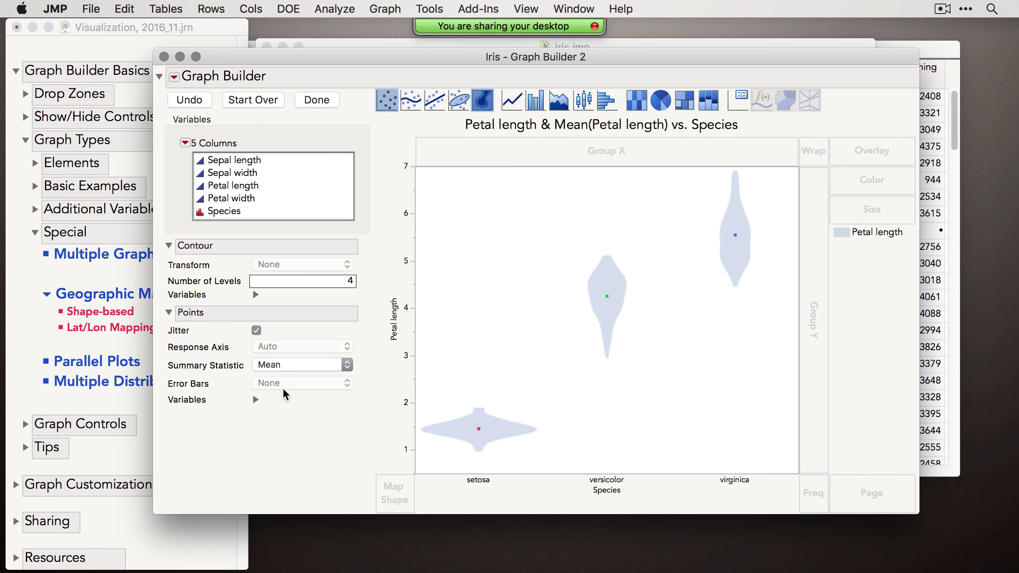
{"action": "left_click", "coordinate": [286, 385]}
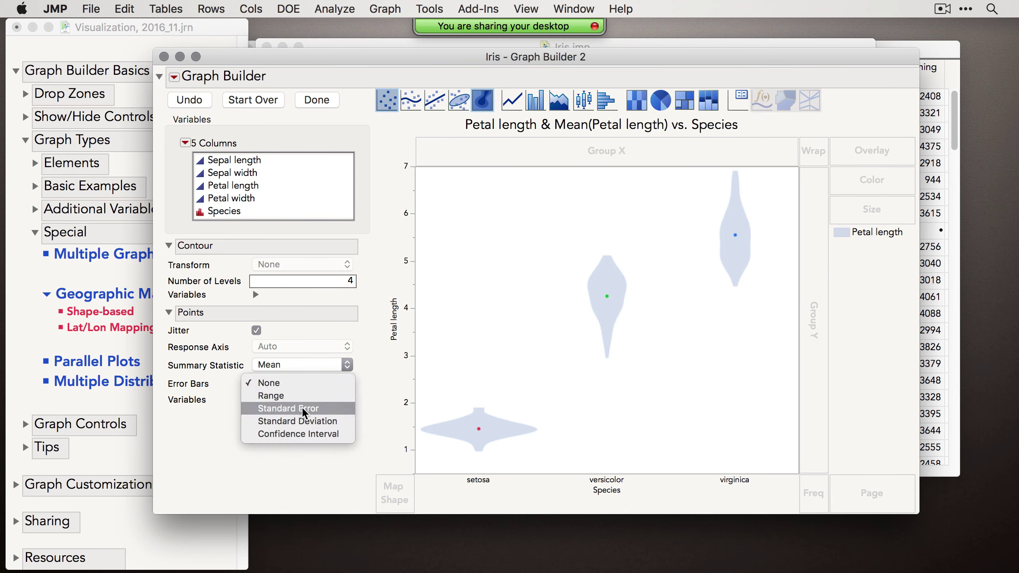
{"action": "left_click", "coordinate": [301, 409]}
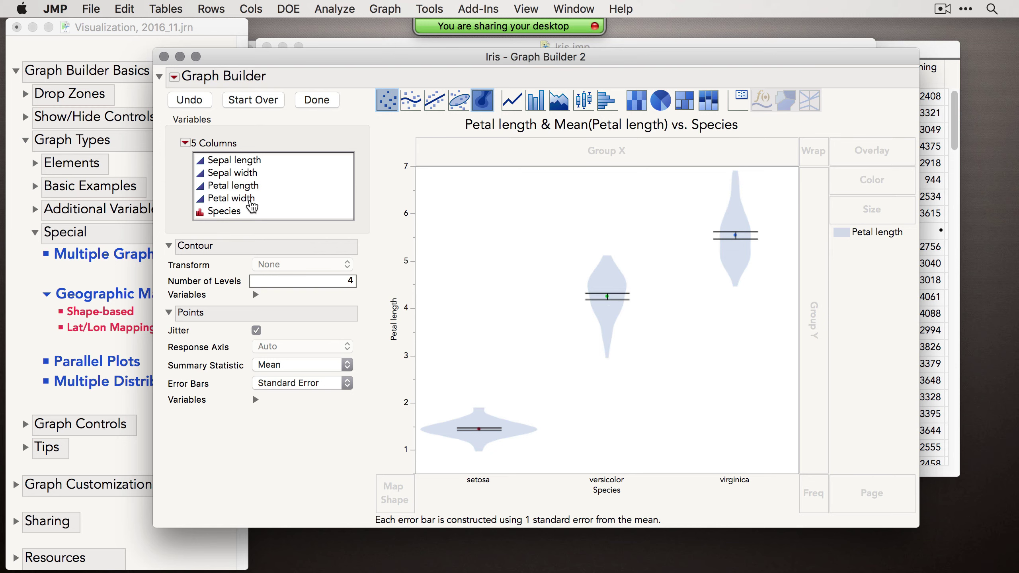
- Replace Petal length with Sepal length on the Y axis, and finish and minimize the graph
{"action": "left_click_drag", "start_coordinate": [229, 161], "coordinate": [404, 317]}
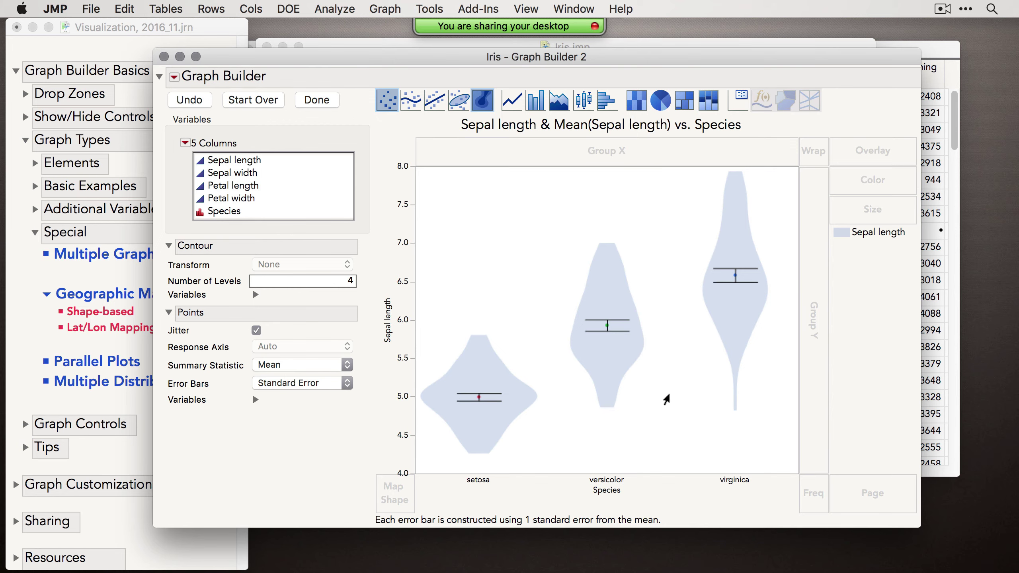
{"action": "left_click", "coordinate": [327, 100]}
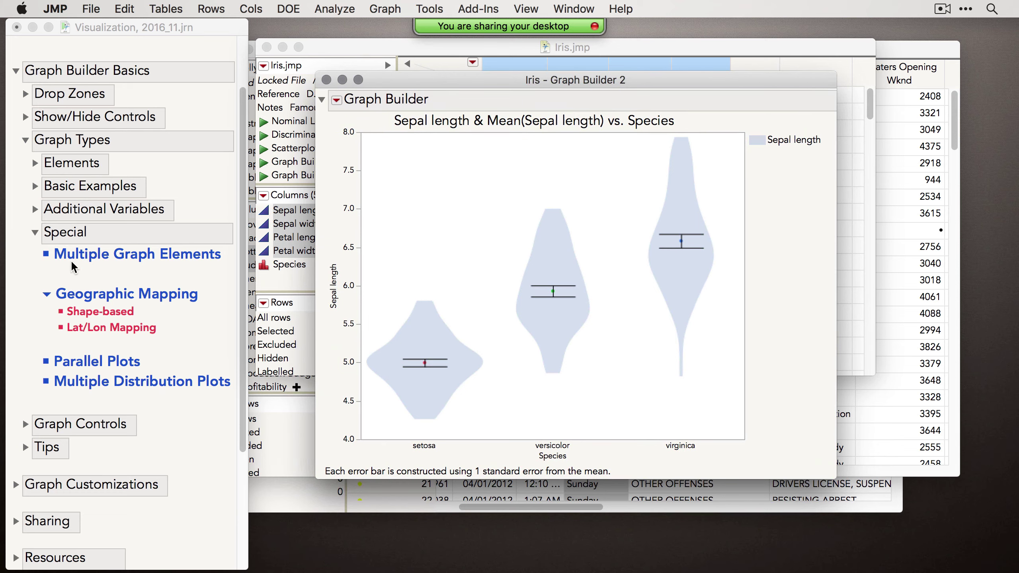
{"action": "left_click", "coordinate": [343, 80]}
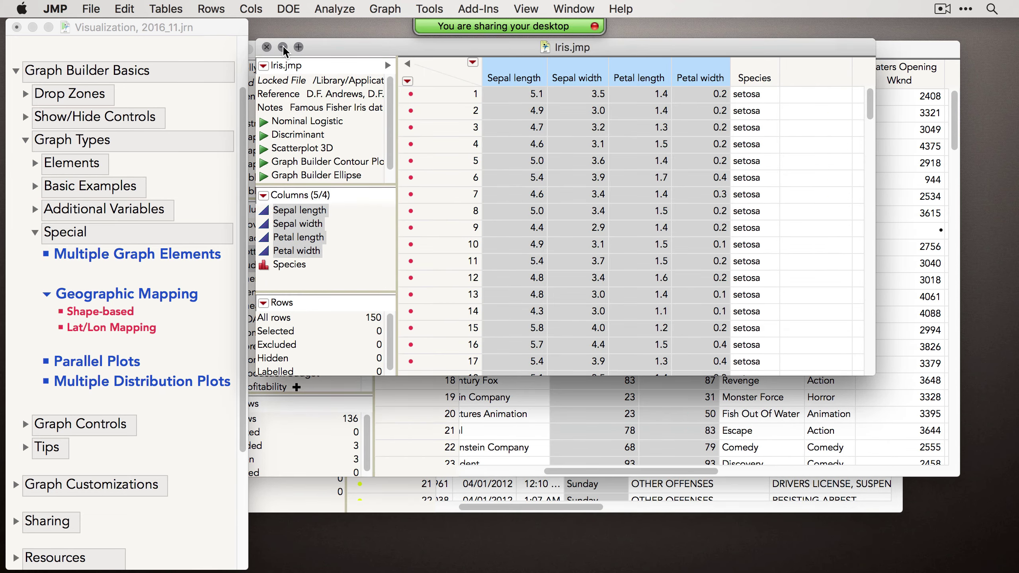
- Minimize the Iris and Hollywood Movies data tables and bring the San Francisco Crime table to the front
{"action": "left_click", "coordinate": [283, 47]}
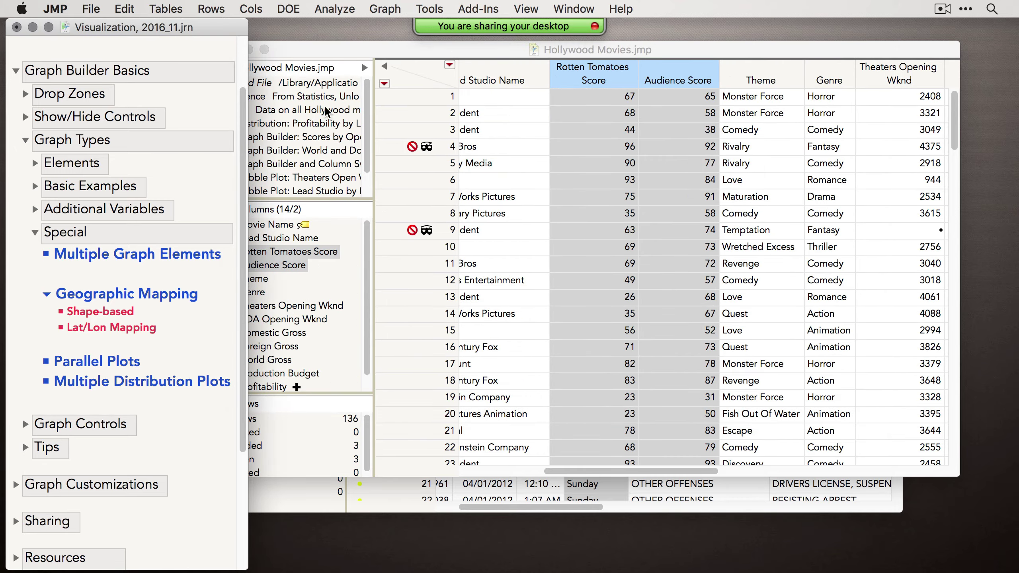
{"action": "left_click_drag", "start_coordinate": [317, 46], "coordinate": [352, 58]}
{"action": "left_click", "coordinate": [282, 62]}
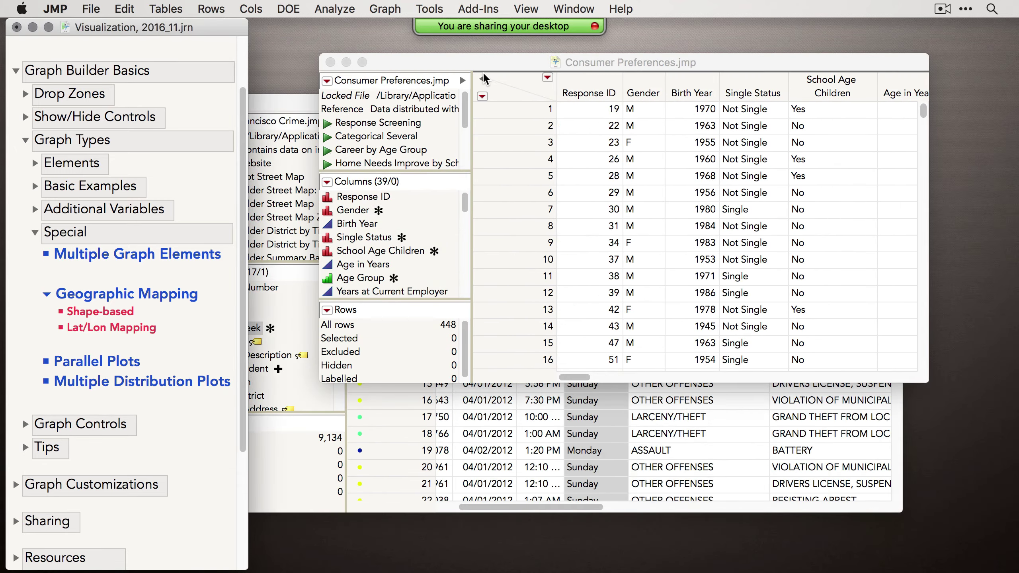
{"action": "left_click", "coordinate": [293, 103]}
{"action": "left_click_drag", "start_coordinate": [330, 83], "coordinate": [328, 81]}
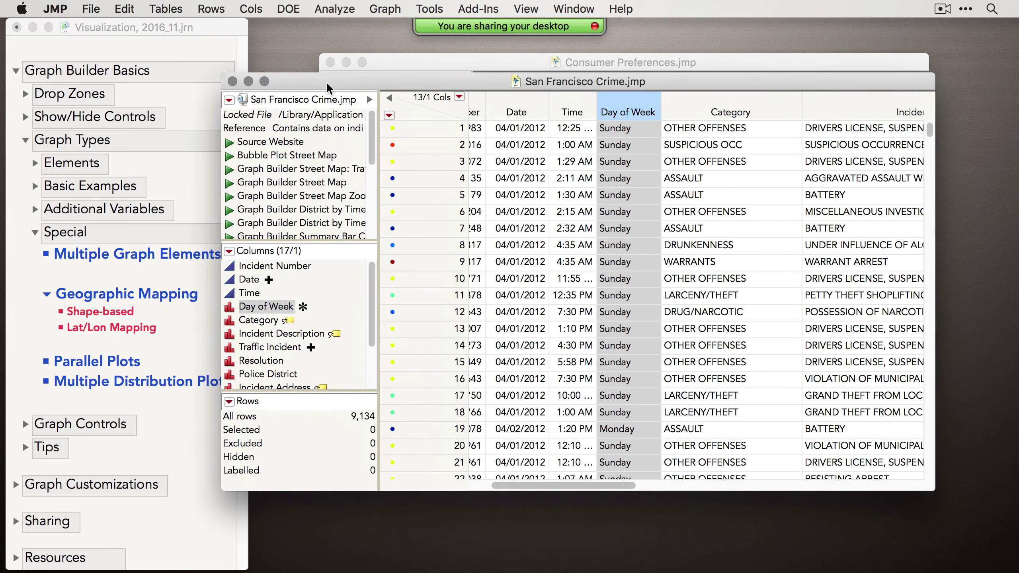
- Launch Graph Builder and plot Latitude against Longitude as points without the smoother, in an enlarged window
{"action": "left_click", "coordinate": [386, 12]}
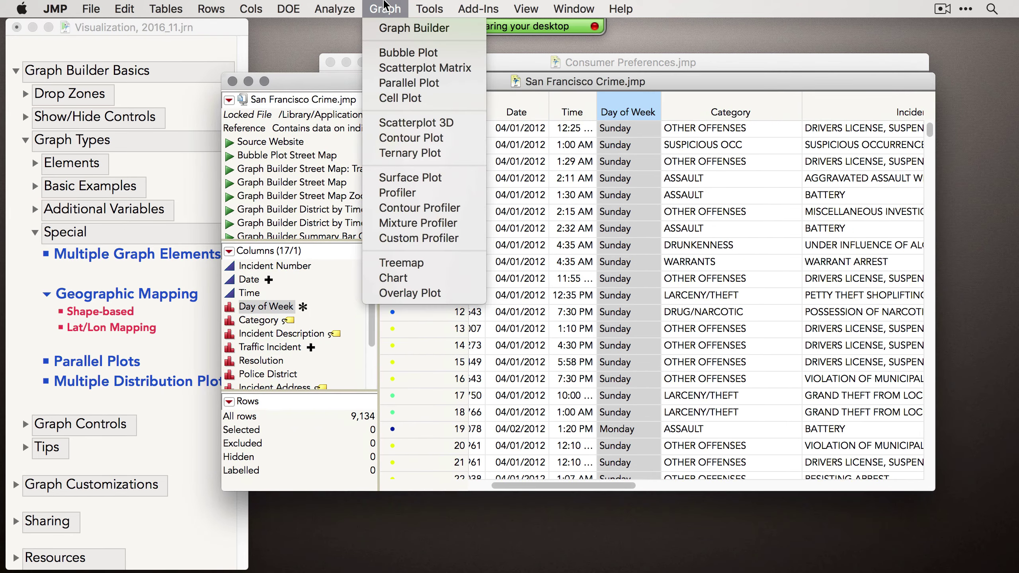
{"action": "left_click", "coordinate": [395, 29]}
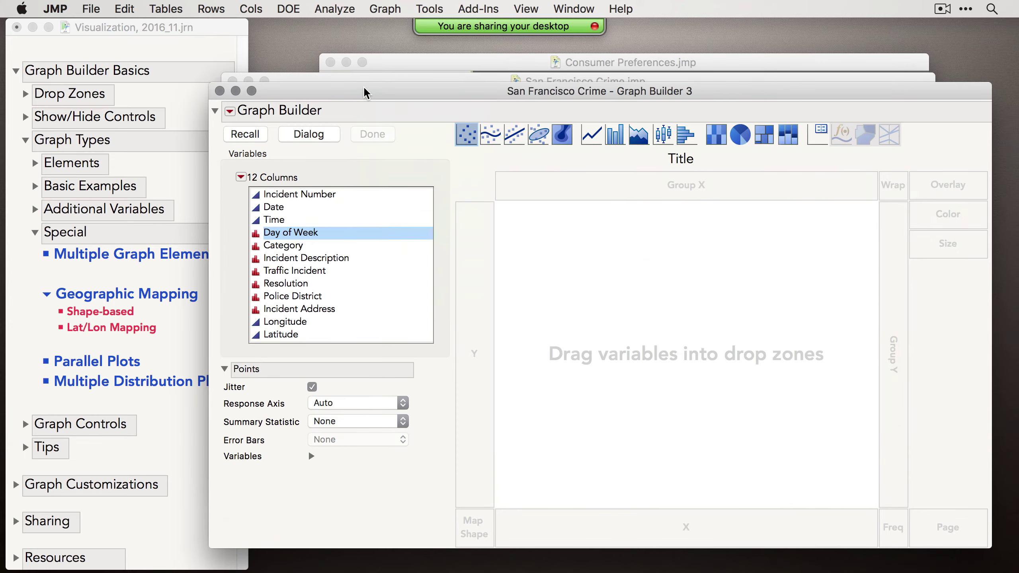
{"action": "left_click_drag", "start_coordinate": [274, 297], "coordinate": [624, 306]}
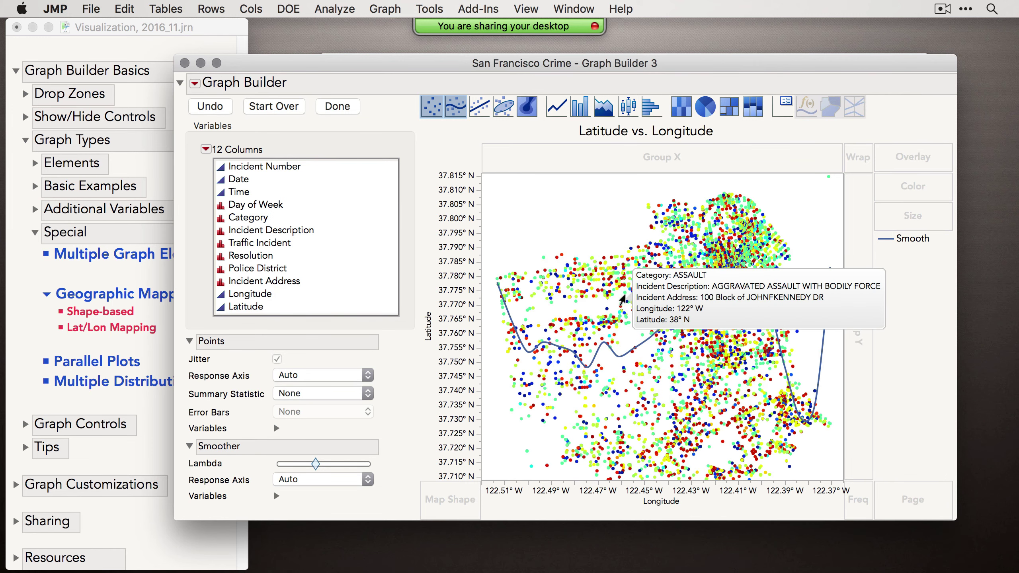
{"action": "left_click", "coordinate": [455, 107]}
{"action": "left_click_drag", "start_coordinate": [498, 65], "coordinate": [442, 51]}
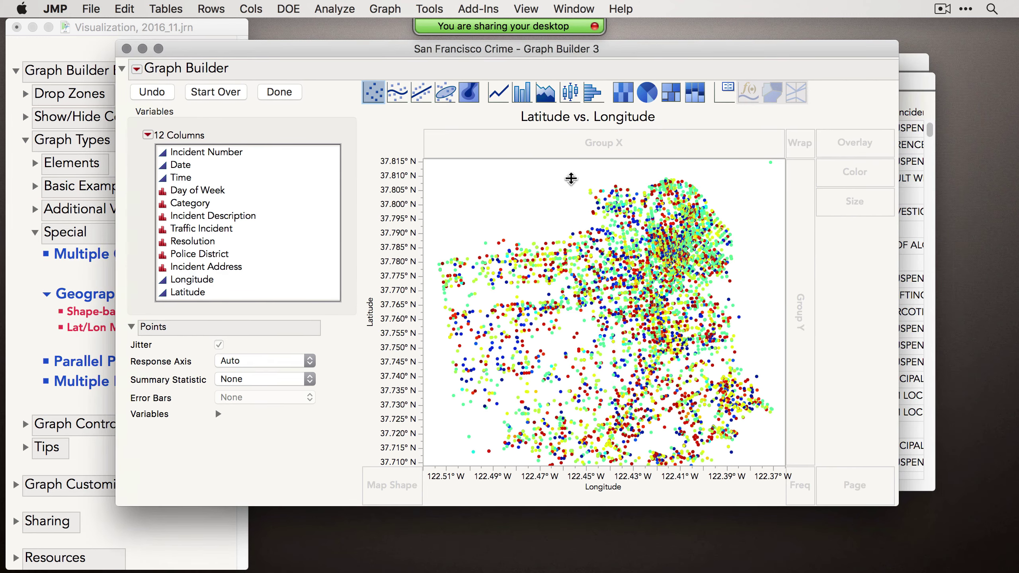
{"action": "left_click_drag", "start_coordinate": [899, 505], "coordinate": [964, 546]}
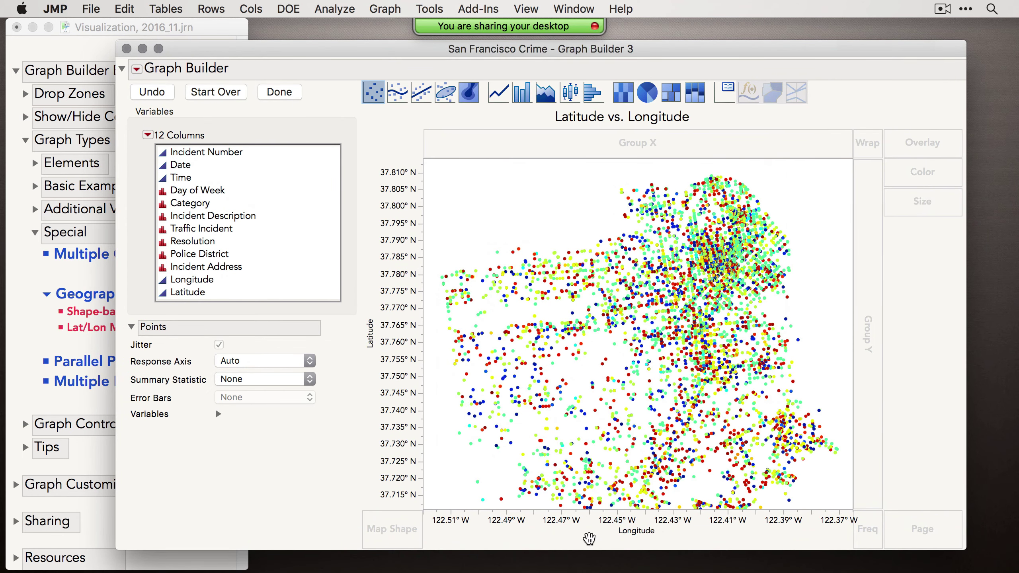
- Add a Street Map Service background map to the Latitude vs. Longitude graph
{"action": "right_click", "coordinate": [530, 204]}
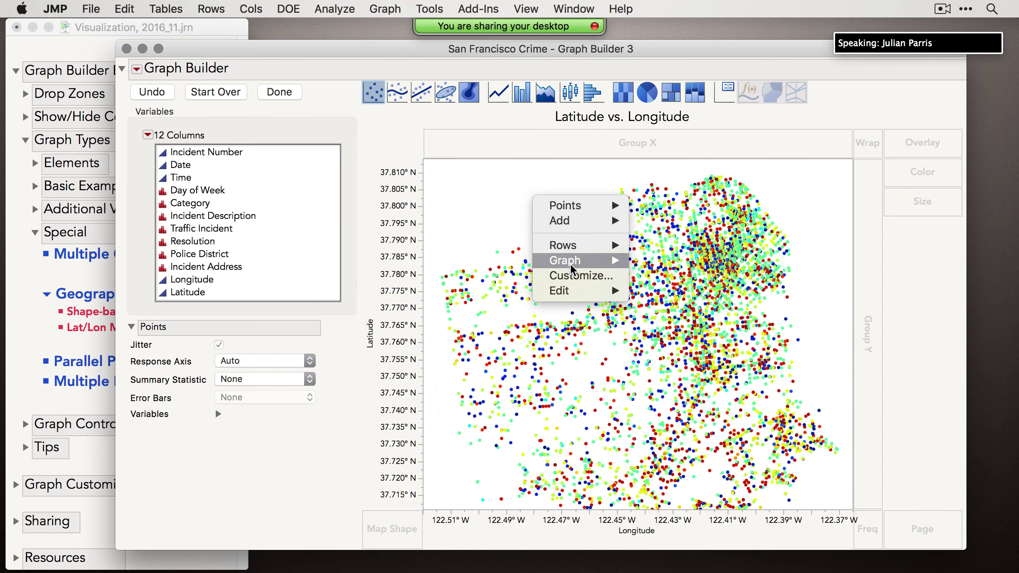
{"action": "mouse_move", "coordinate": [573, 269]}
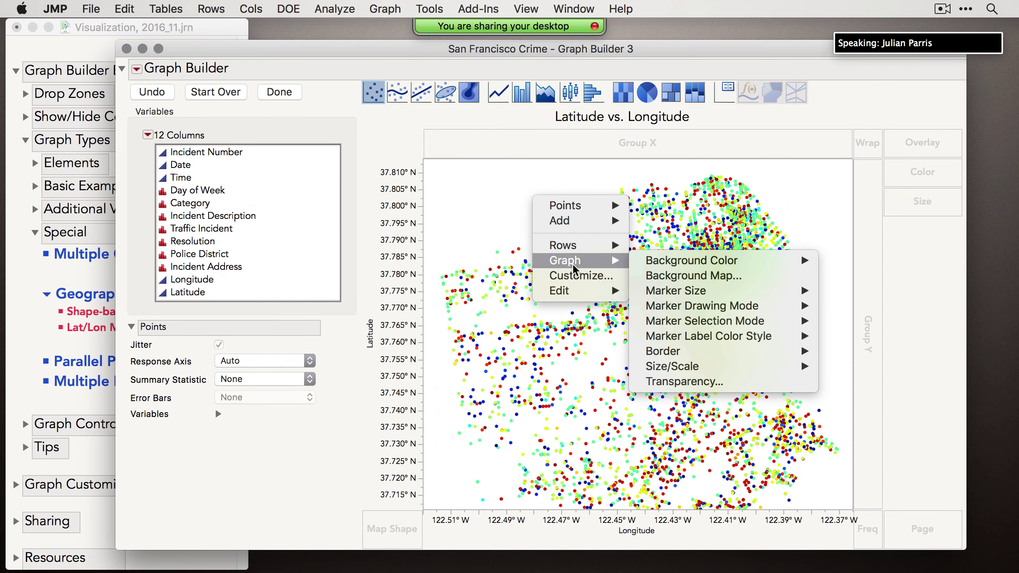
{"action": "left_click", "coordinate": [687, 287]}
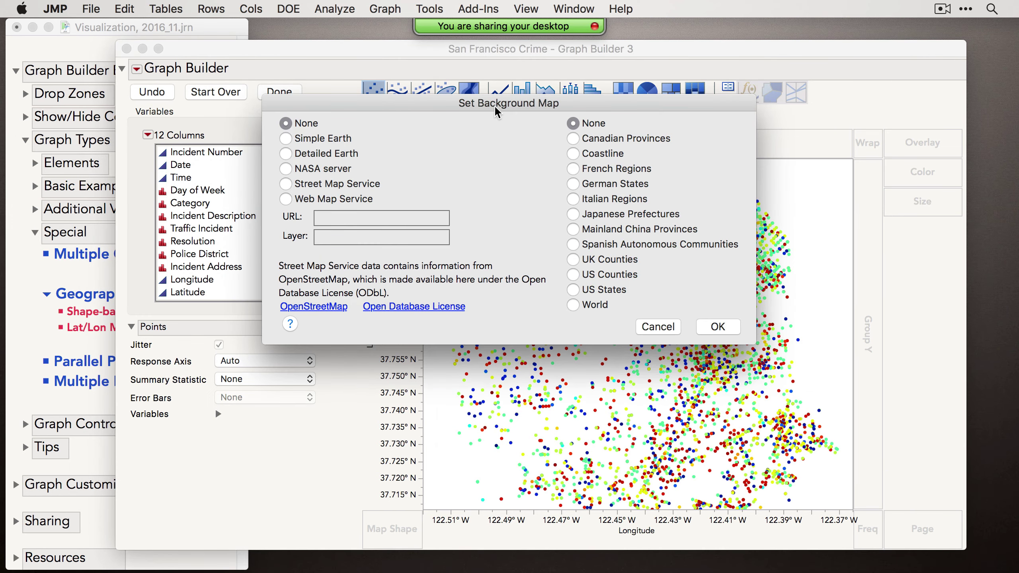
{"action": "left_click_drag", "start_coordinate": [498, 114], "coordinate": [512, 131]}
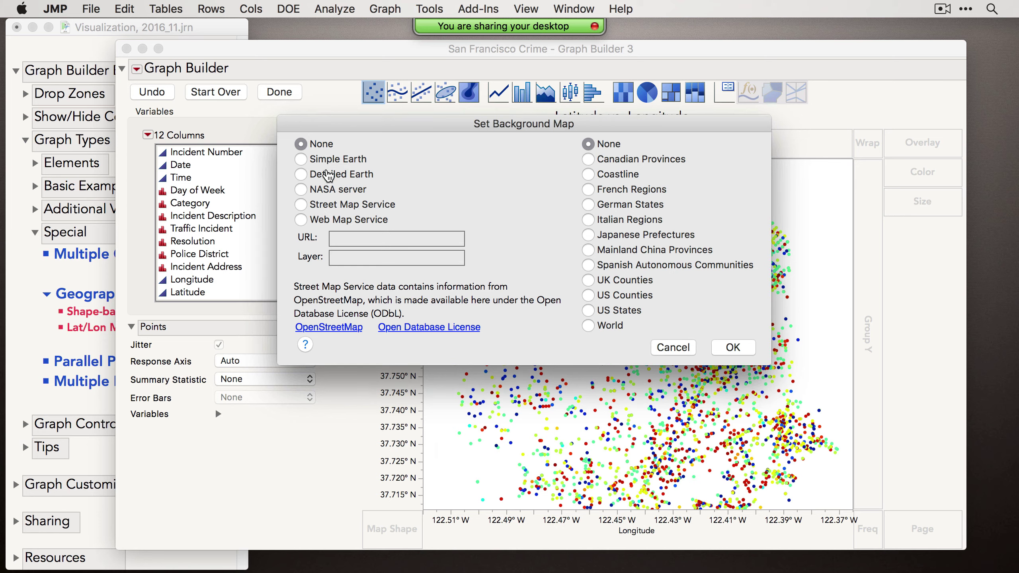
{"action": "left_click", "coordinate": [340, 207]}
{"action": "left_click", "coordinate": [733, 347]}
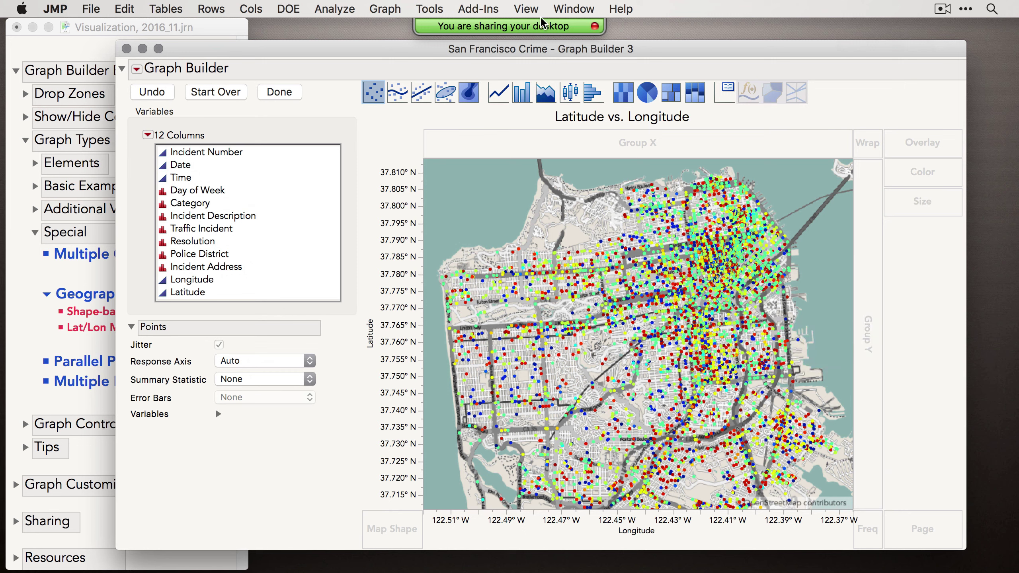
- Zoom in twice with the Magnifier tool on the dense northeastern part of the San Francisco map
{"action": "left_click", "coordinate": [425, 8]}
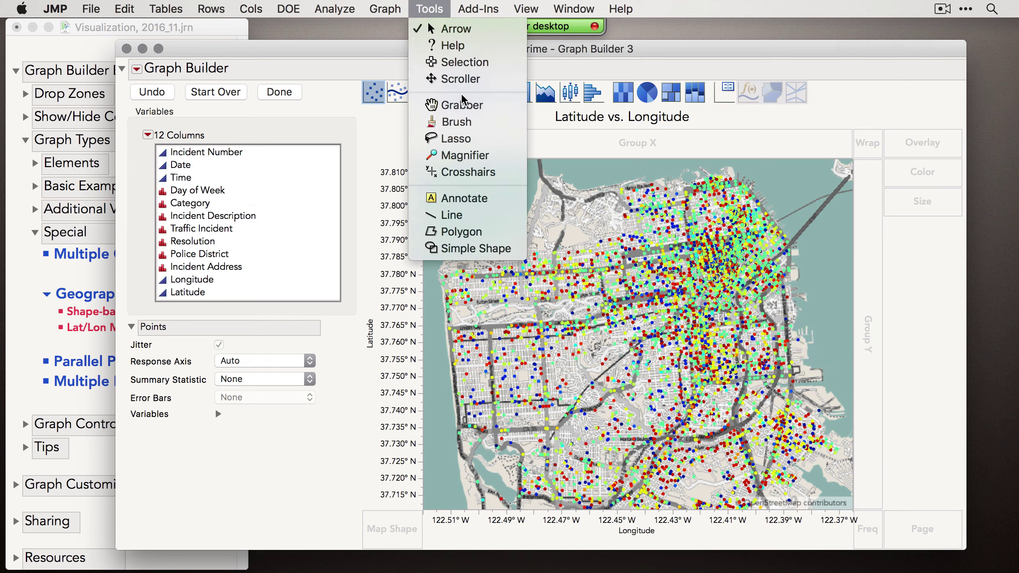
{"action": "left_click", "coordinate": [461, 155]}
{"action": "left_click_drag", "start_coordinate": [666, 213], "coordinate": [786, 303]}
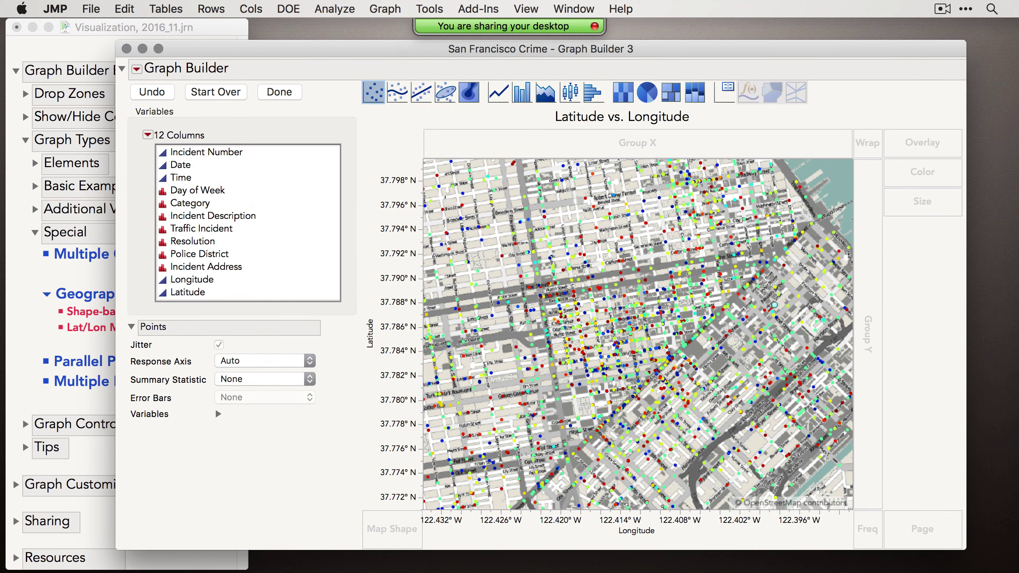
{"action": "left_click_drag", "start_coordinate": [566, 213], "coordinate": [707, 331]}
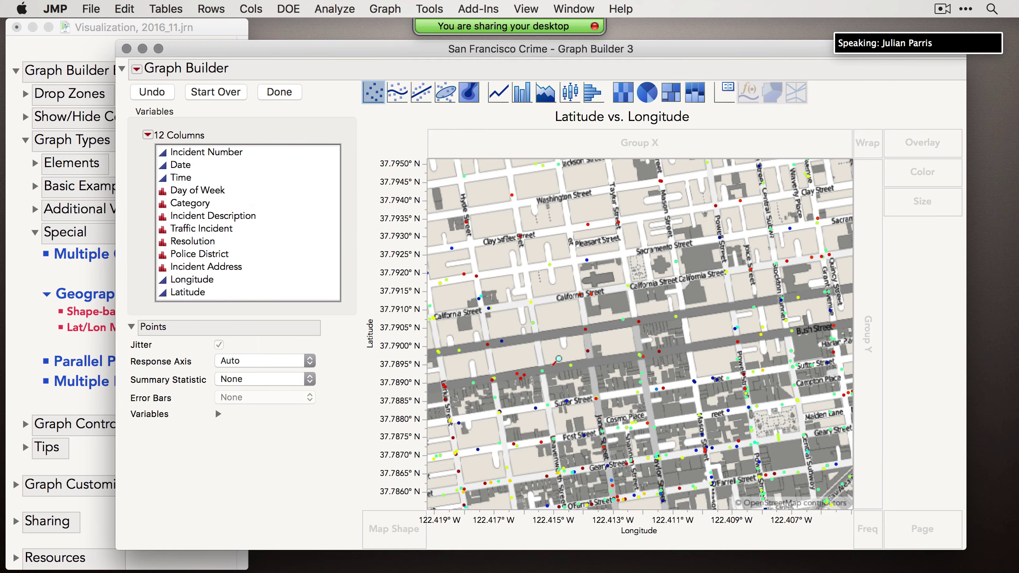
- Finish the San Francisco Crime map graph and minimize its window
{"action": "left_click", "coordinate": [281, 93]}
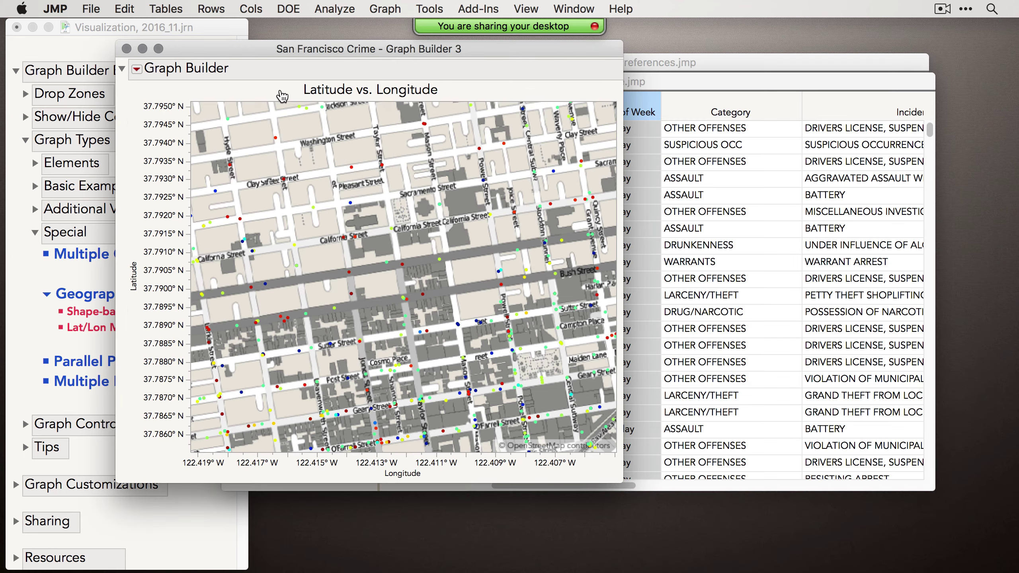
{"action": "left_click_drag", "start_coordinate": [258, 54], "coordinate": [367, 64]}
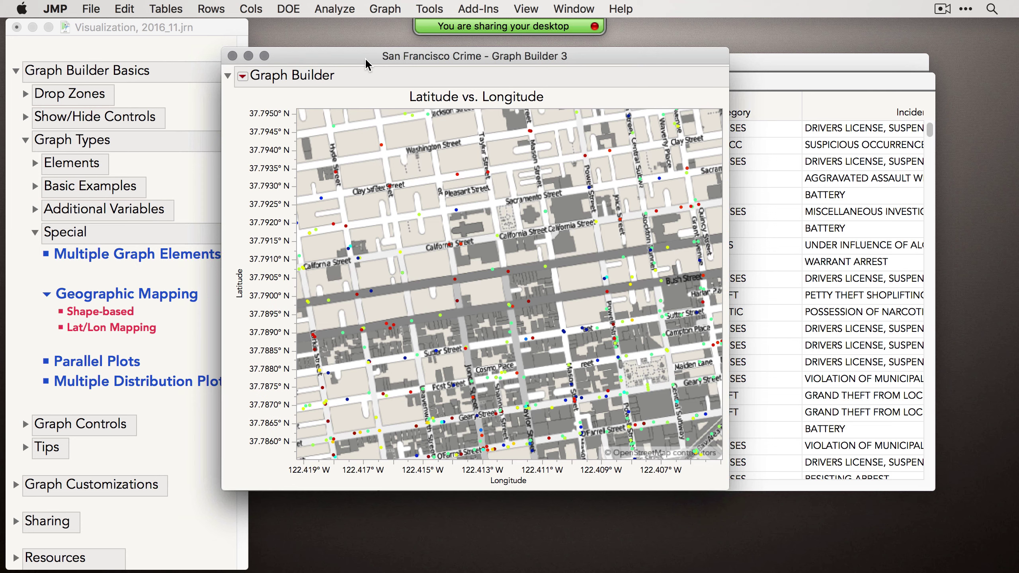
{"action": "left_click", "coordinate": [249, 57]}
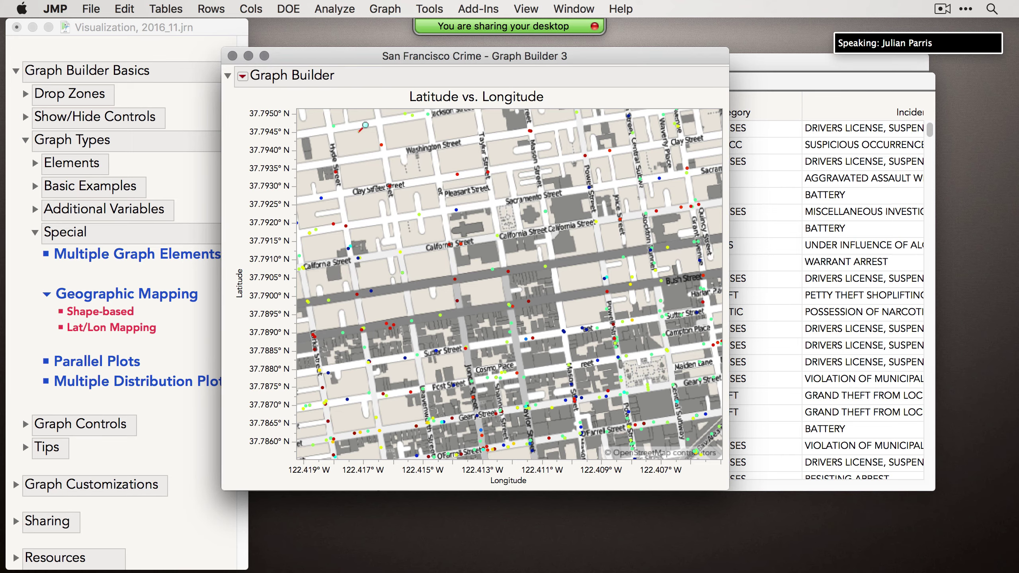
{"action": "left_click", "coordinate": [243, 56]}
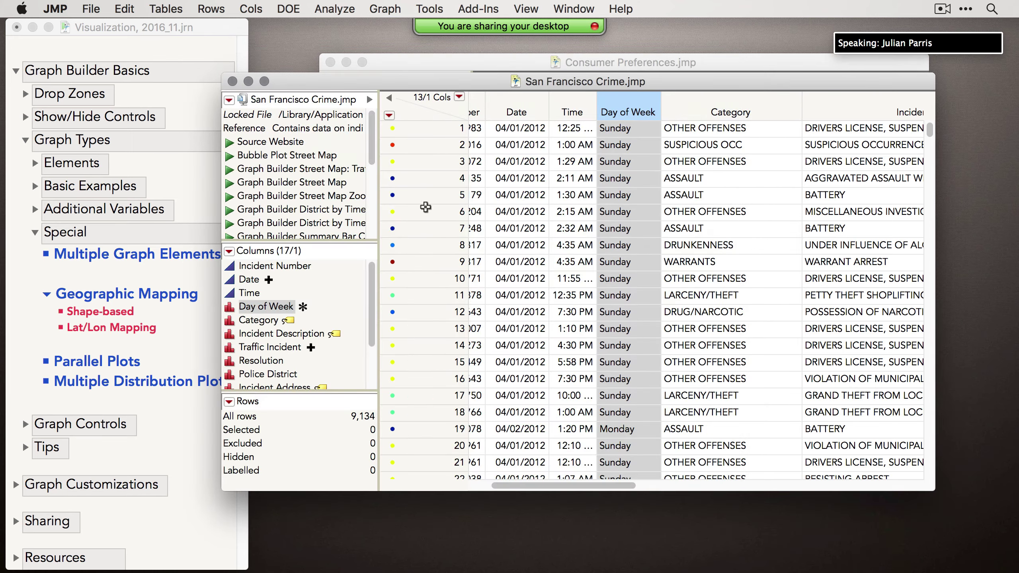
- Minimize the San Francisco Crime table and switch the journal outline from Special to the expanded Graph Controls and Tips sections
{"action": "left_click", "coordinate": [248, 81]}
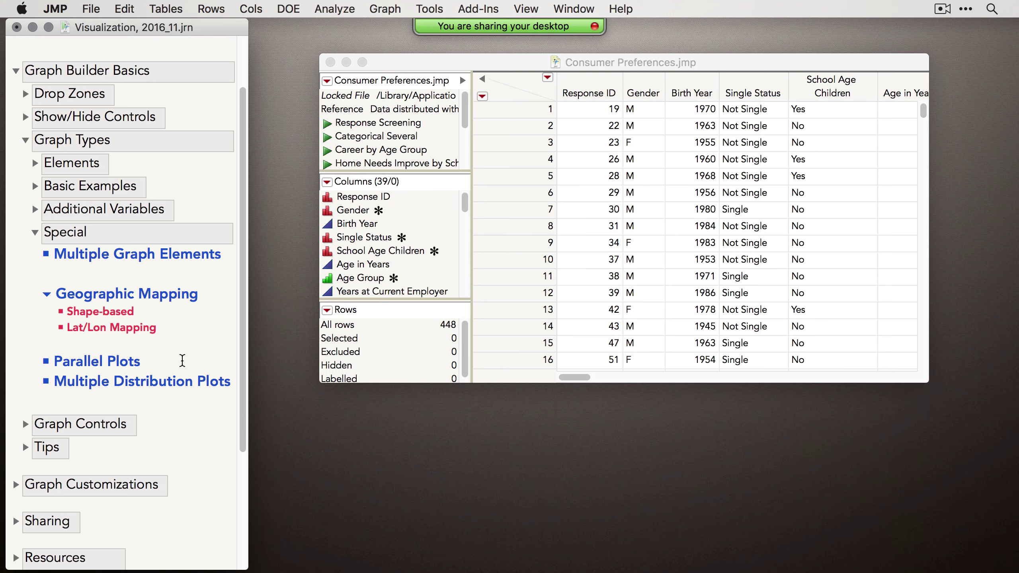
{"action": "left_click", "coordinate": [35, 232]}
{"action": "left_click", "coordinate": [25, 258]}
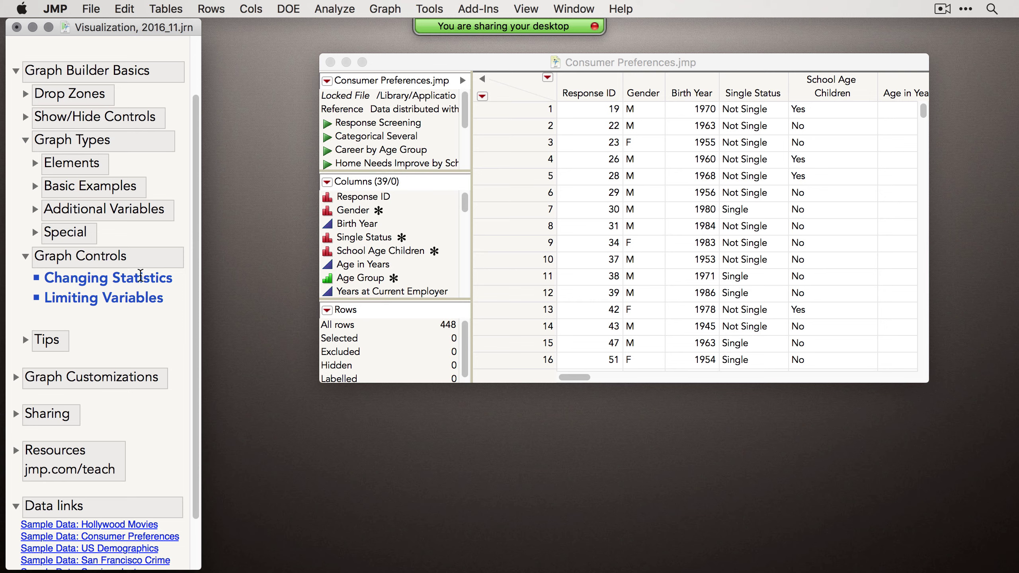
{"action": "left_click", "coordinate": [26, 340]}
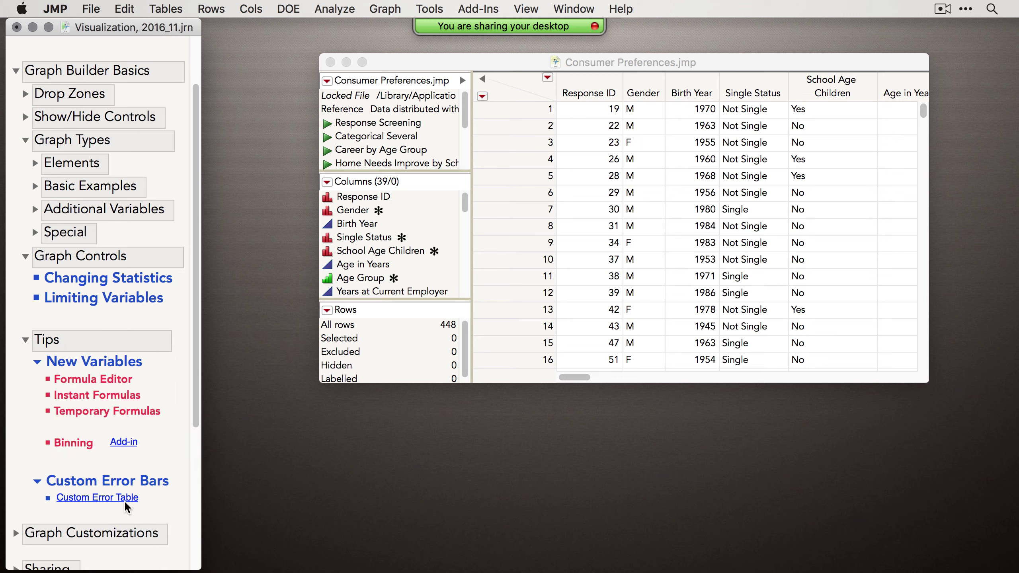
- Minimize the Consumer Preferences table, and open the Custom Error table from the journal with its Custom Std Error values selected
{"action": "left_click", "coordinate": [346, 62]}
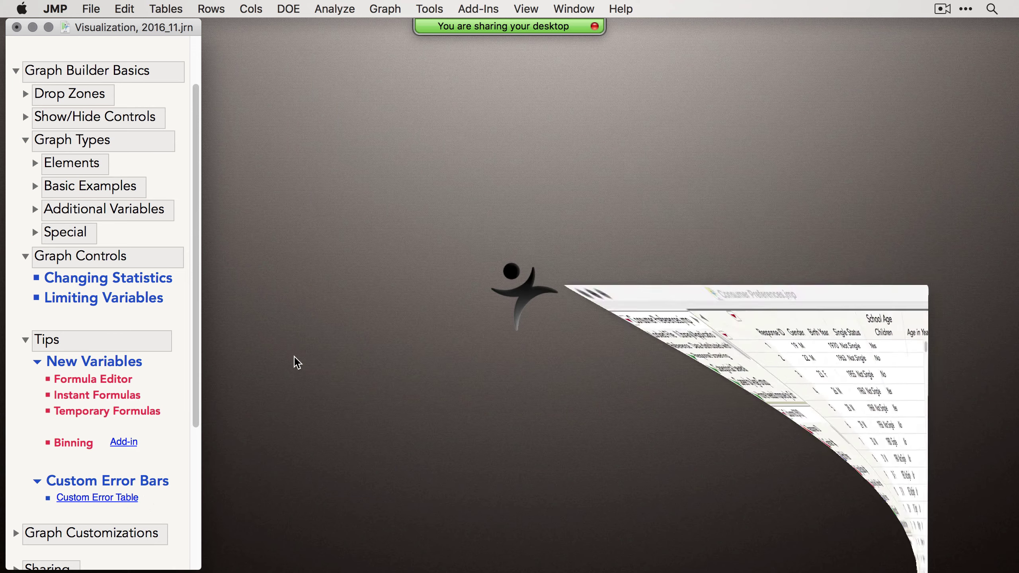
{"action": "left_click", "coordinate": [119, 499]}
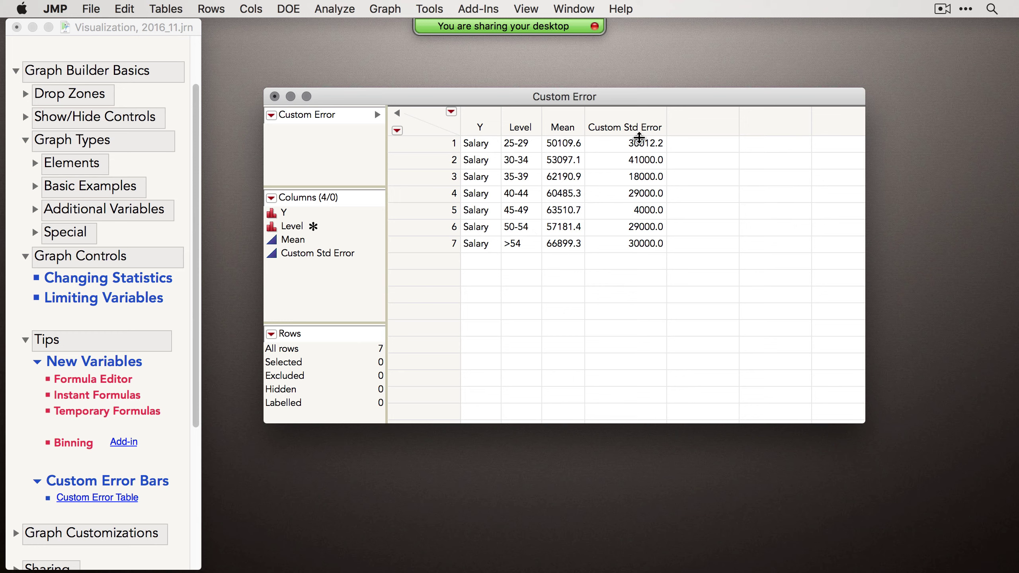
{"action": "left_click_drag", "start_coordinate": [649, 146], "coordinate": [652, 248]}
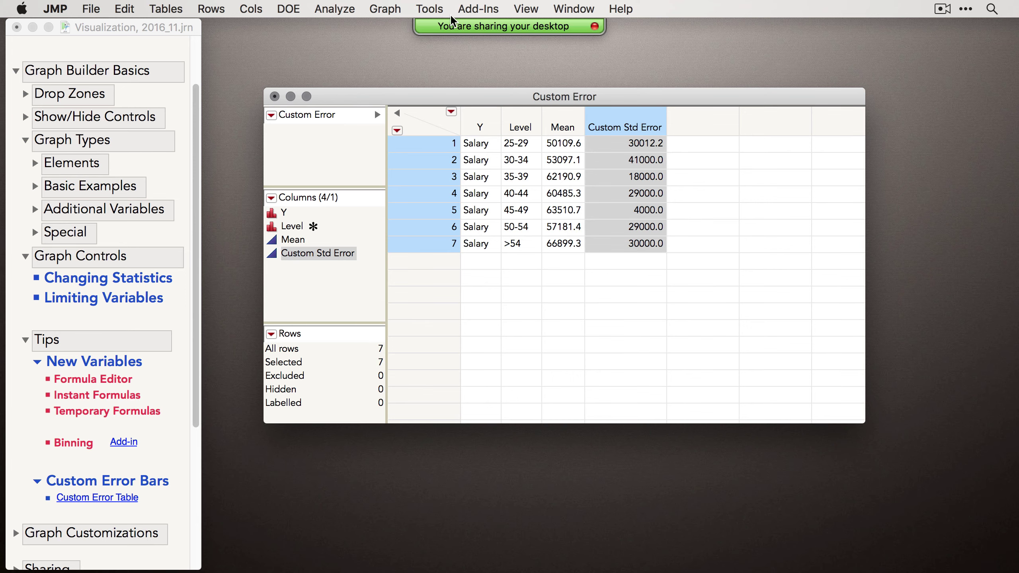
- Launch Graph Builder on the Custom Error table and arrange the windows with the data table in front
{"action": "left_click", "coordinate": [385, 8]}
{"action": "left_click", "coordinate": [391, 28]}
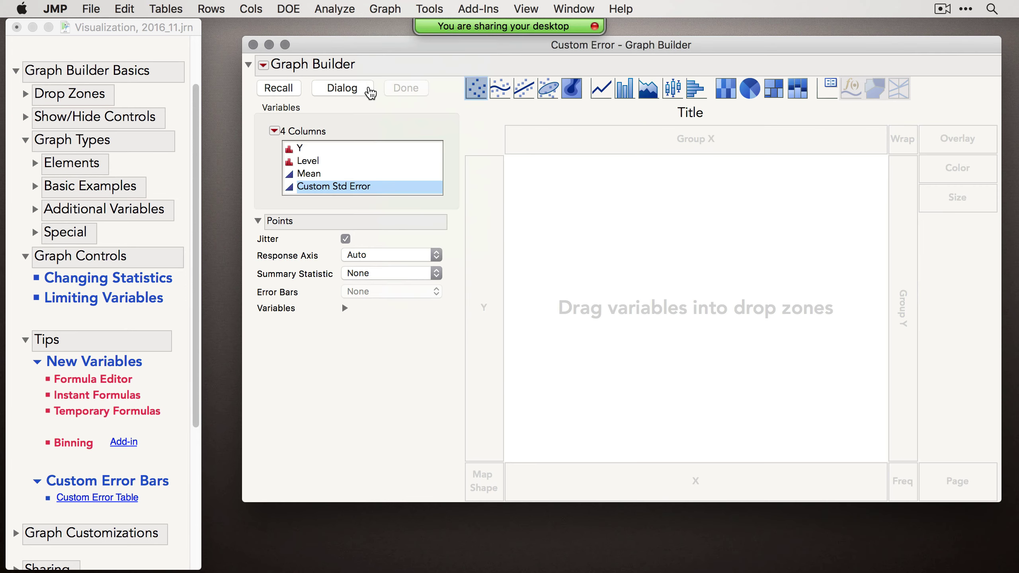
{"action": "left_click_drag", "start_coordinate": [359, 48], "coordinate": [303, 55]}
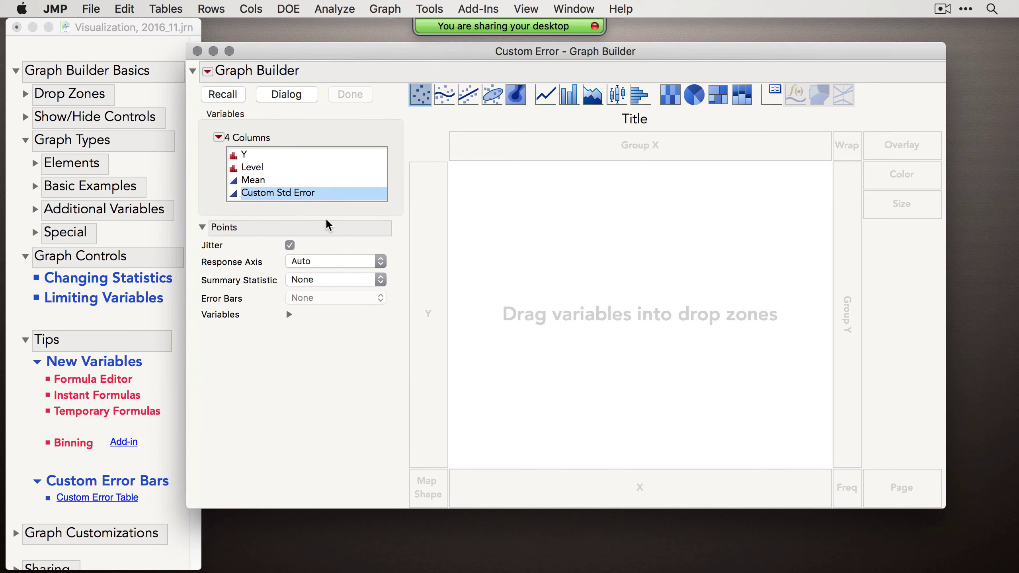
{"action": "left_click_drag", "start_coordinate": [353, 52], "coordinate": [347, 53]}
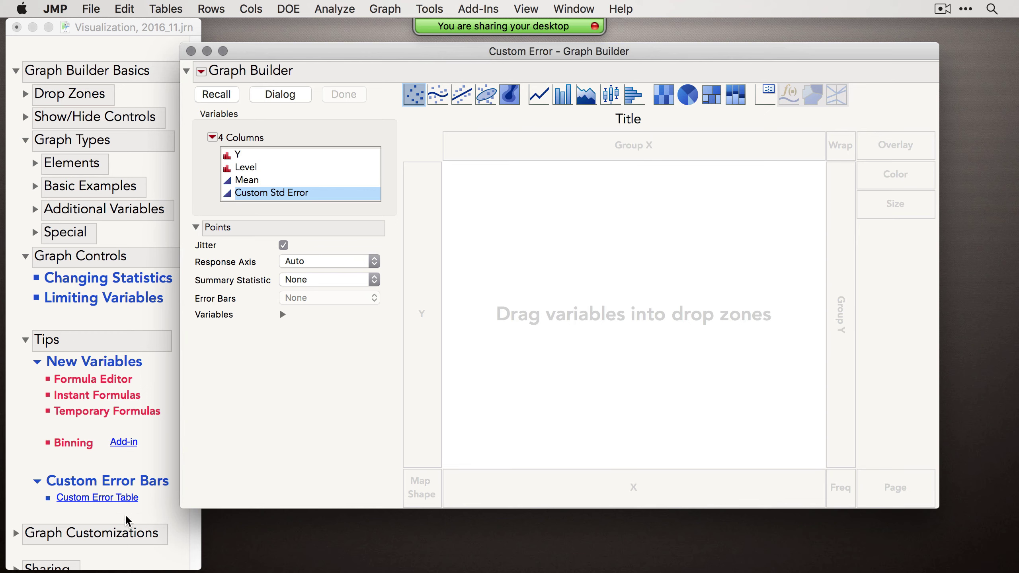
{"action": "left_click_drag", "start_coordinate": [338, 57], "coordinate": [325, 69]}
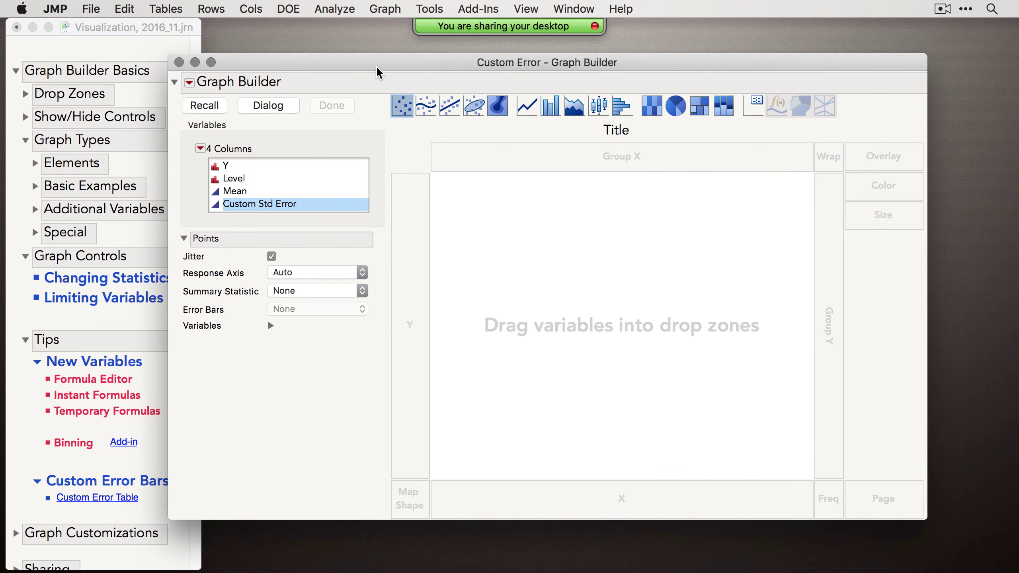
{"action": "left_click_drag", "start_coordinate": [377, 68], "coordinate": [391, 136]}
{"action": "left_click_drag", "start_coordinate": [429, 94], "coordinate": [468, 80]}
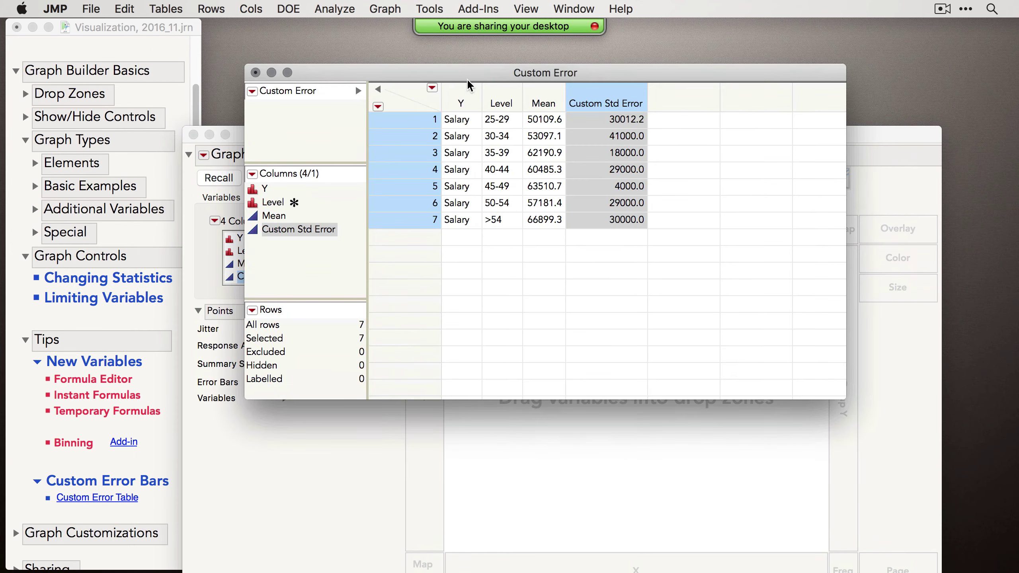
- Create a new formula column in the Custom Error table holding the sum of Mean and Custom Std Error
{"action": "left_click", "coordinate": [545, 99], "text": "shift"}
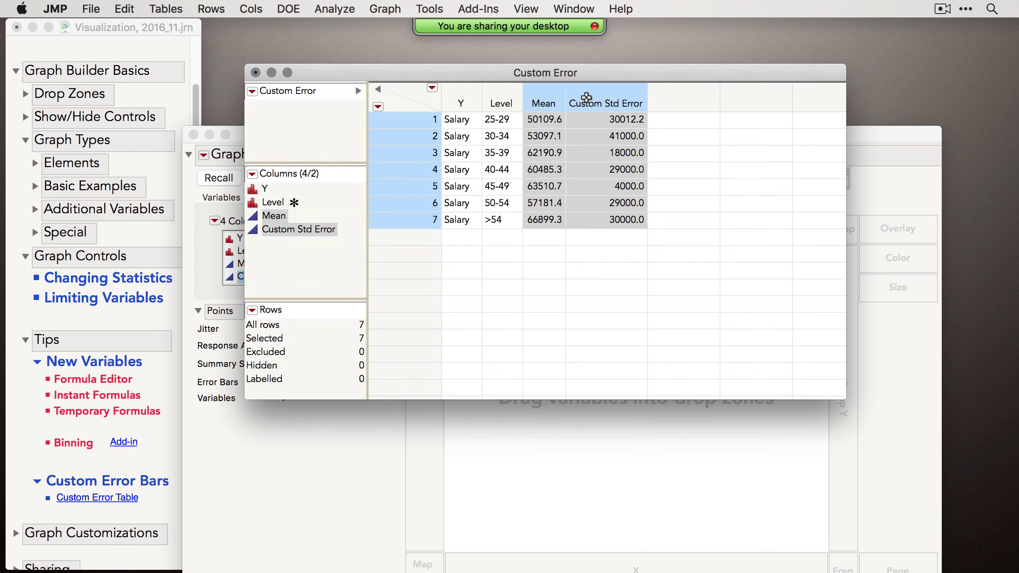
{"action": "right_click", "coordinate": [586, 98]}
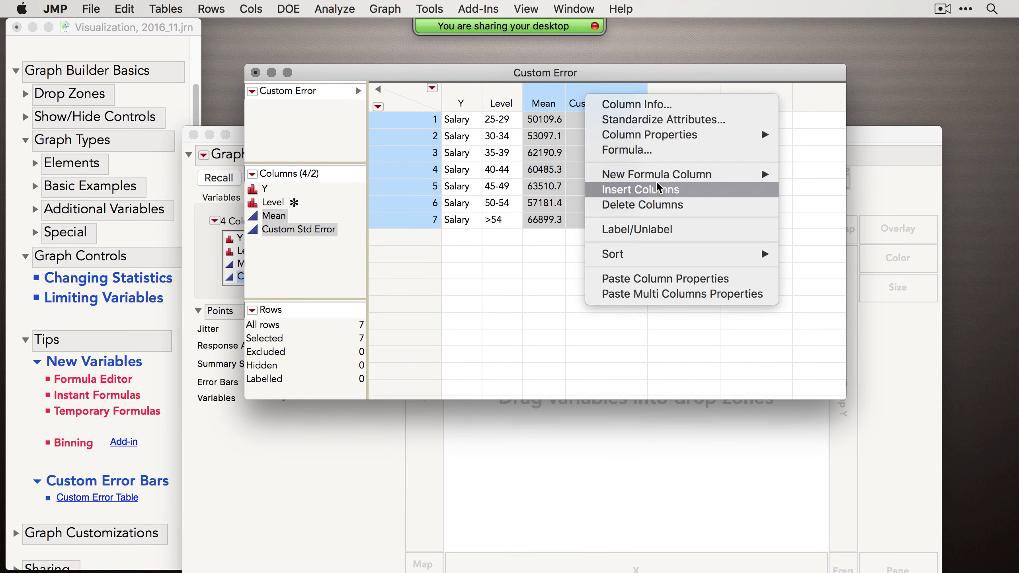
{"action": "mouse_move", "coordinate": [661, 179]}
{"action": "mouse_move", "coordinate": [798, 195]}
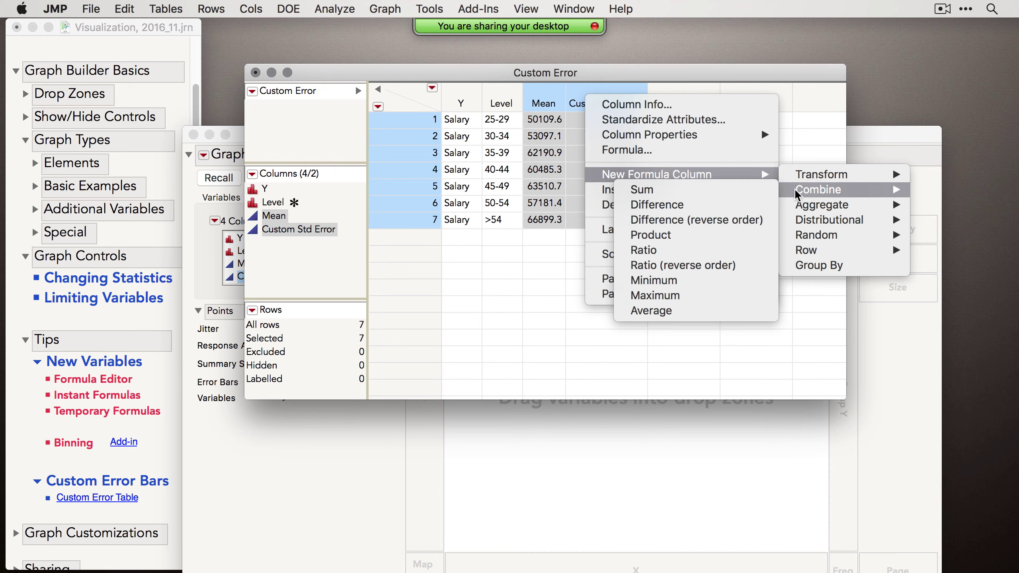
{"action": "left_click", "coordinate": [689, 193]}
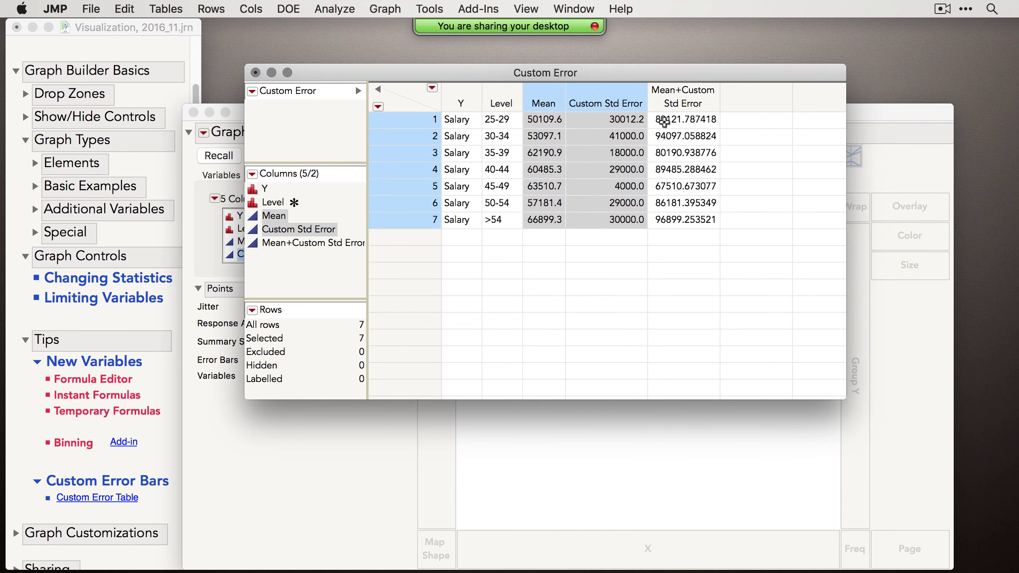
- Create another formula column holding the difference between Mean and Custom Std Error
{"action": "right_click", "coordinate": [587, 98]}
{"action": "mouse_move", "coordinate": [644, 176]}
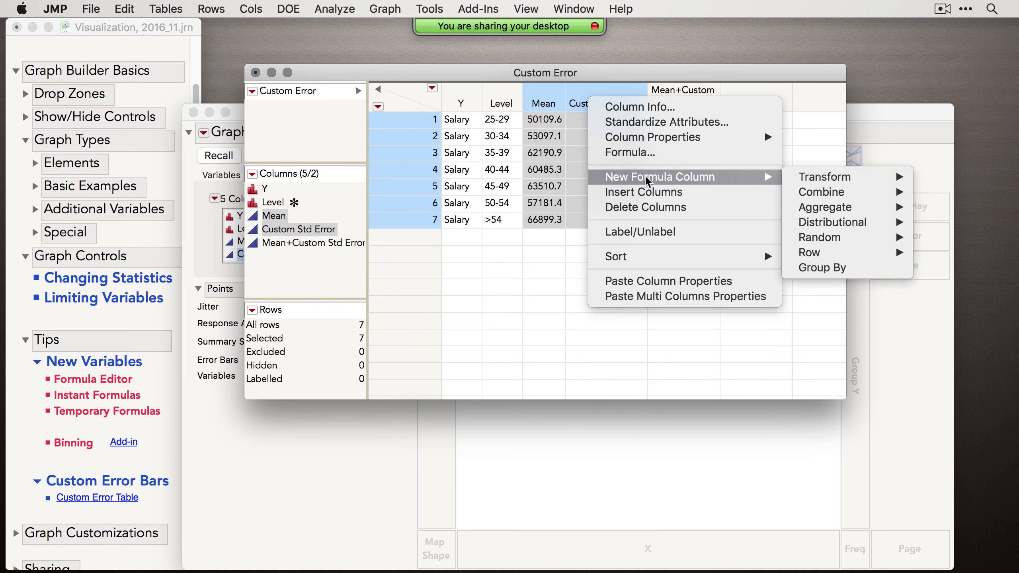
{"action": "mouse_move", "coordinate": [818, 192]}
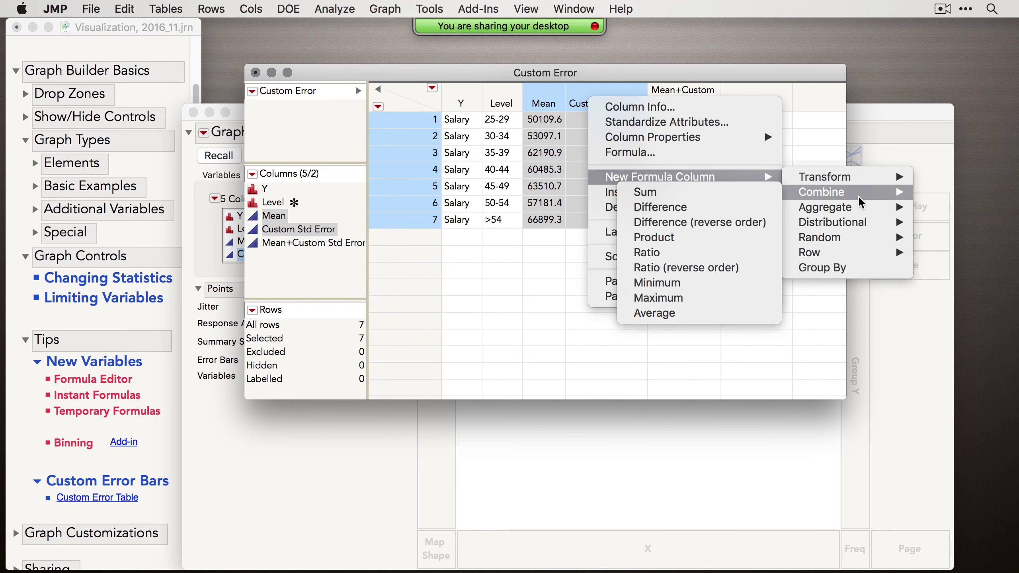
{"action": "left_click", "coordinate": [738, 213]}
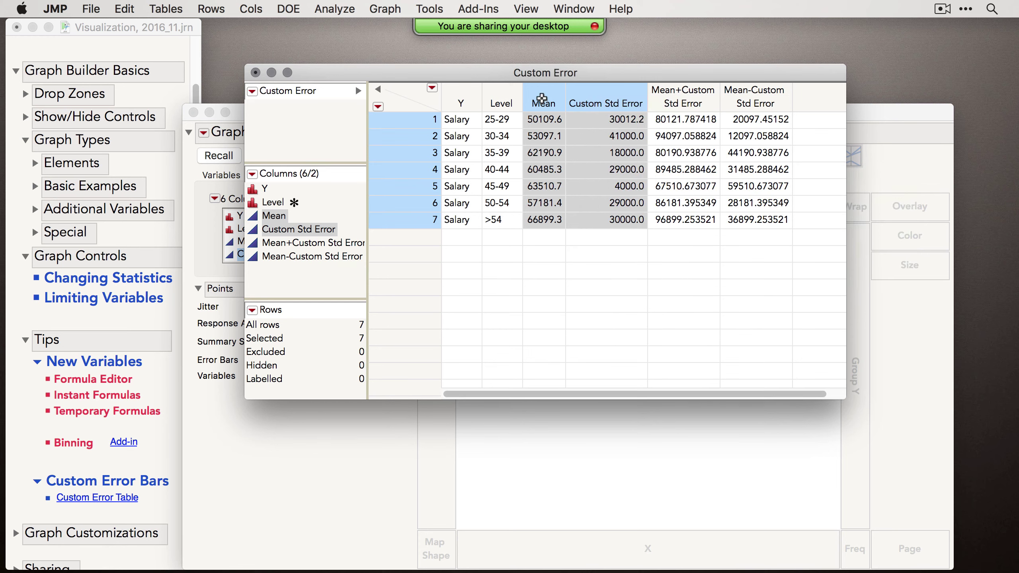
- Bring Graph Builder back to the front and chart Mean on Y against Level on X as bars
{"action": "left_click_drag", "start_coordinate": [682, 102], "coordinate": [756, 102]}
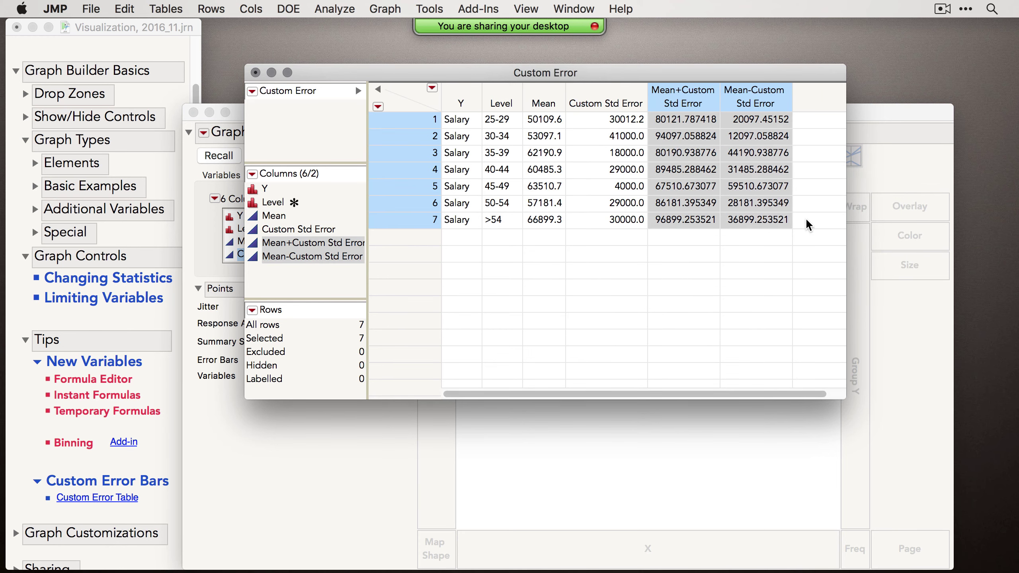
{"action": "left_click", "coordinate": [876, 119]}
{"action": "left_click_drag", "start_coordinate": [876, 119], "coordinate": [863, 68]}
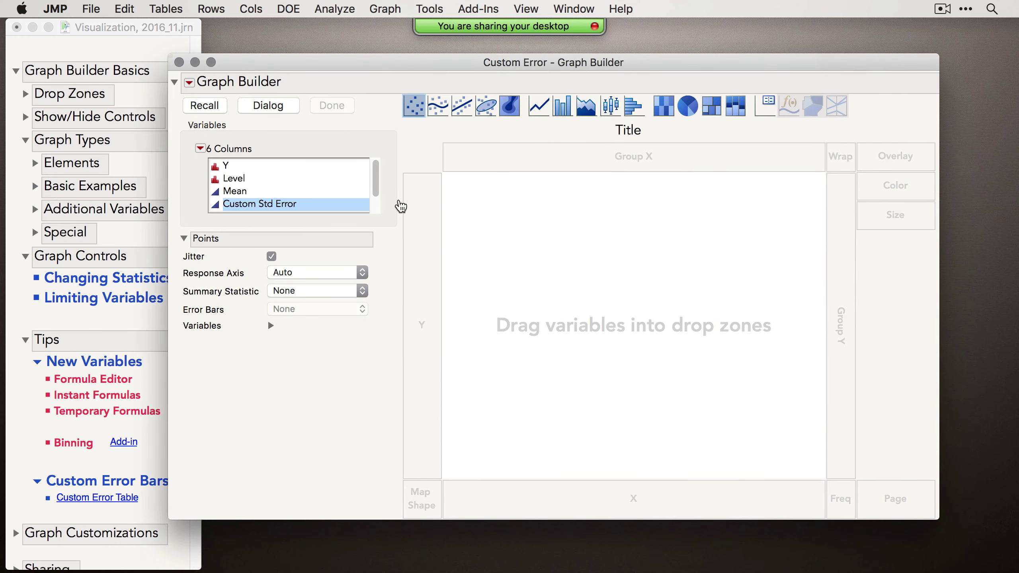
{"action": "left_click_drag", "start_coordinate": [364, 249], "coordinate": [350, 216]}
{"action": "left_click_drag", "start_coordinate": [251, 191], "coordinate": [429, 230]}
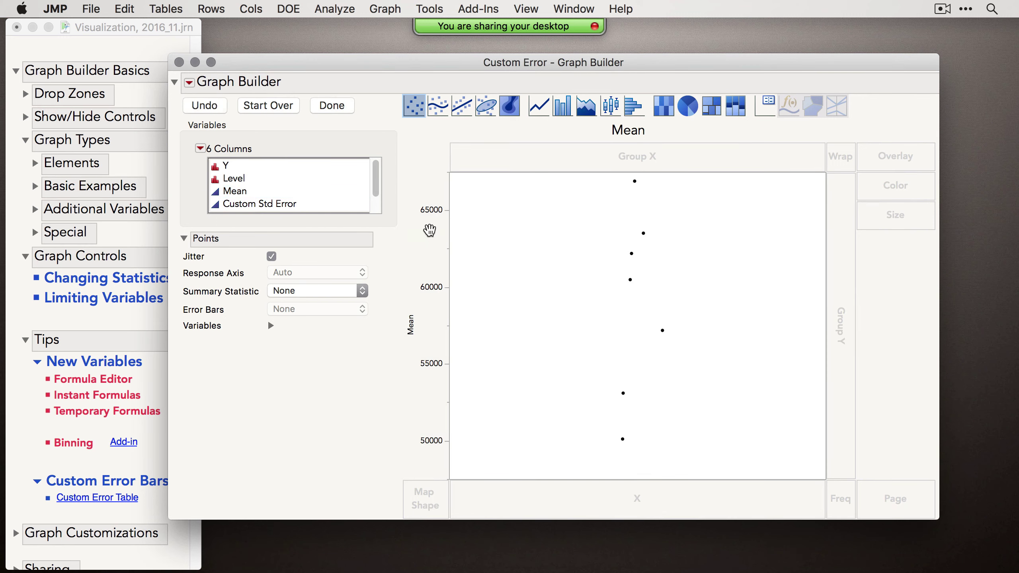
{"action": "left_click_drag", "start_coordinate": [237, 182], "coordinate": [585, 496]}
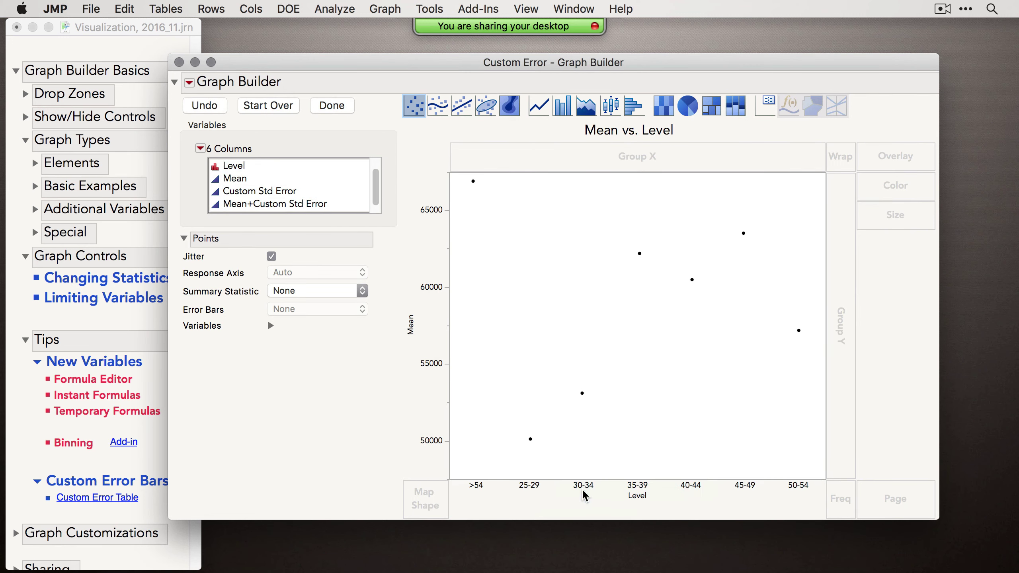
{"action": "left_click", "coordinate": [564, 115]}
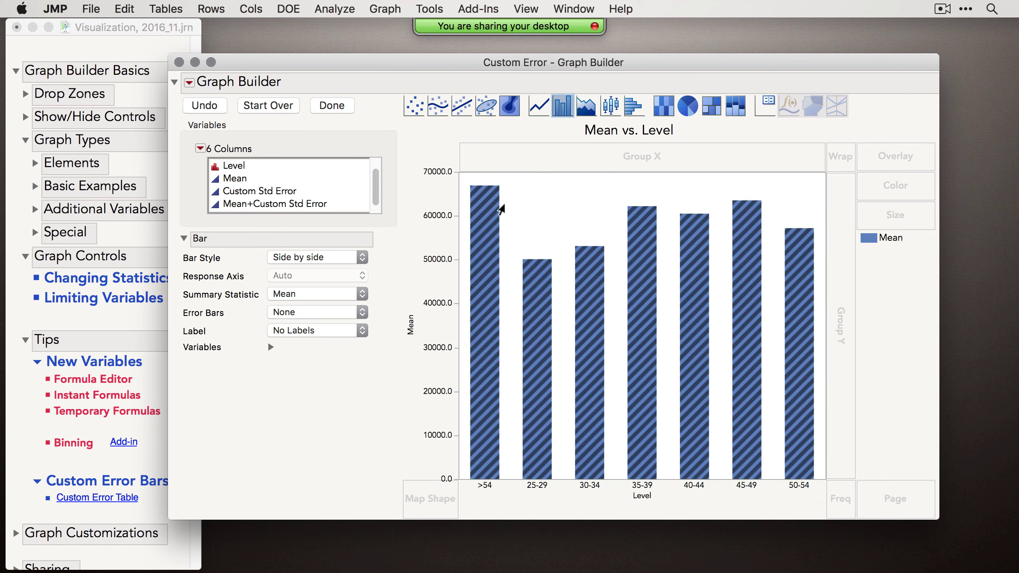
- Add Mean+Custom Std Error and Mean-Custom Std Error to the graph's Y variables and exclude both from the bar element
{"action": "scroll", "coordinate": [289, 201], "scroll_direction": "down", "scroll_amount": 1}
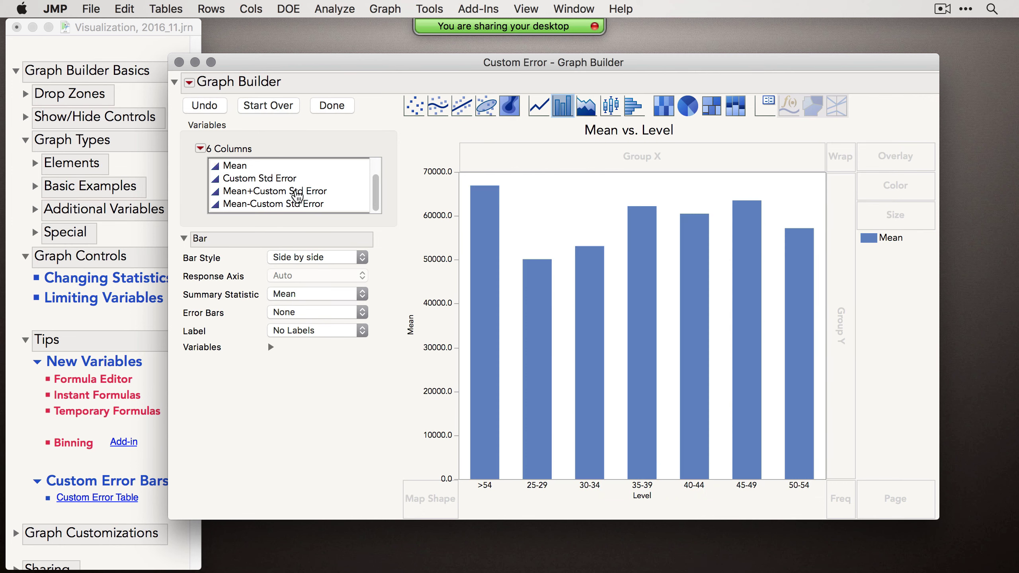
{"action": "left_click_drag", "start_coordinate": [294, 192], "coordinate": [489, 327]}
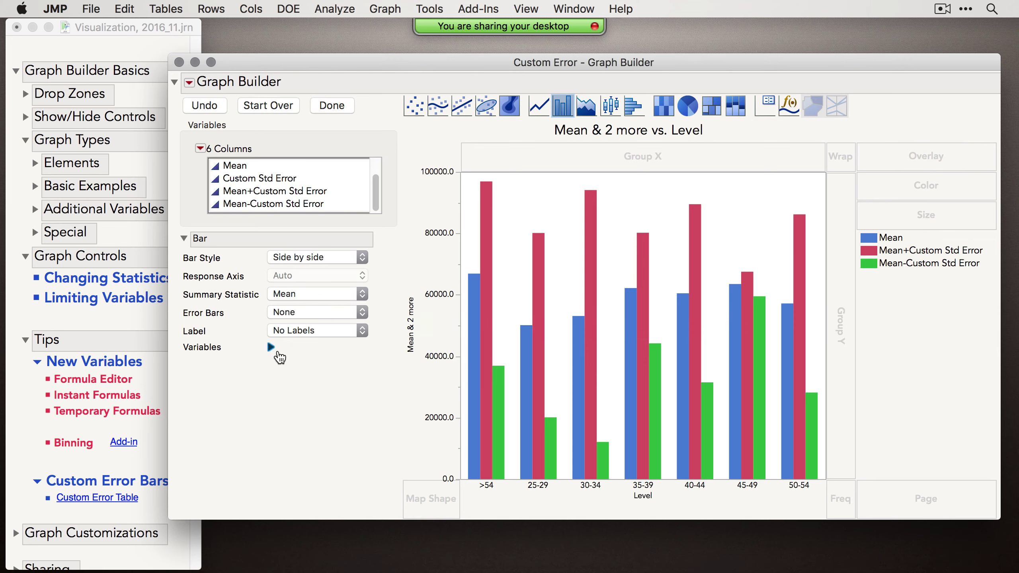
{"action": "left_click", "coordinate": [271, 347]}
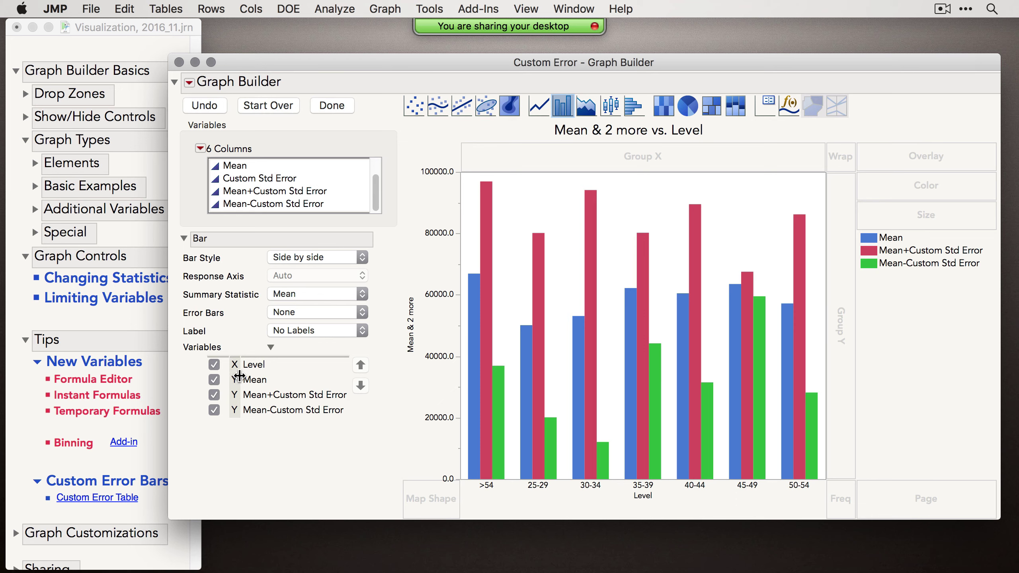
{"action": "left_click", "coordinate": [214, 397]}
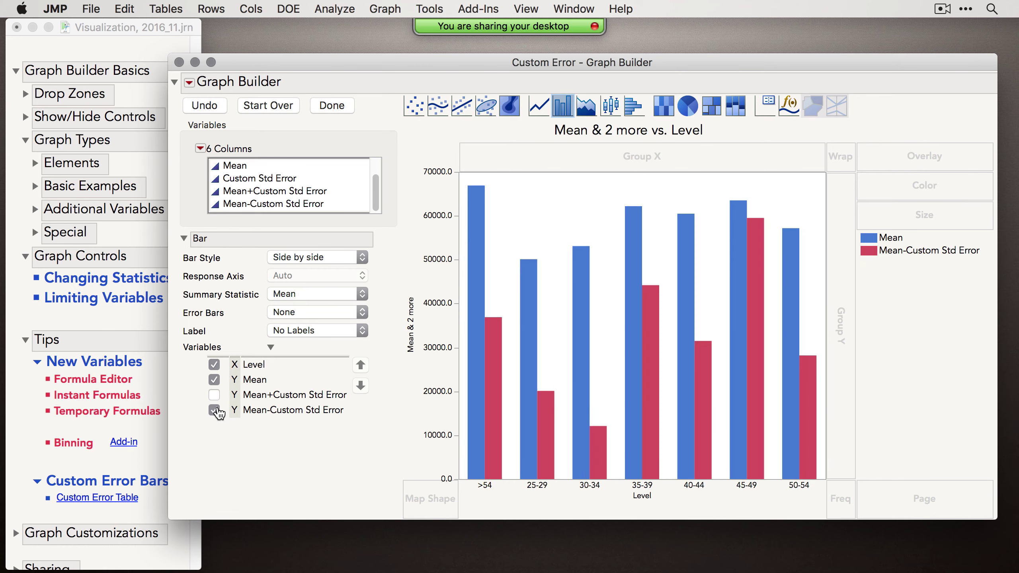
{"action": "left_click", "coordinate": [214, 410]}
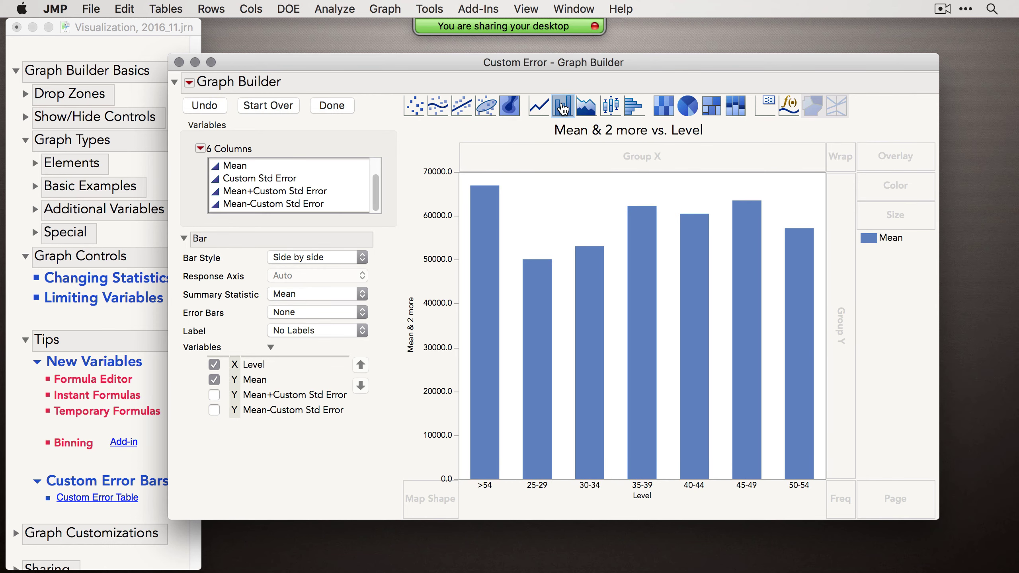
- Add a second bar element that excludes Mean and set its bar style to Interval
{"action": "left_click_drag", "start_coordinate": [563, 108], "coordinate": [577, 231]}
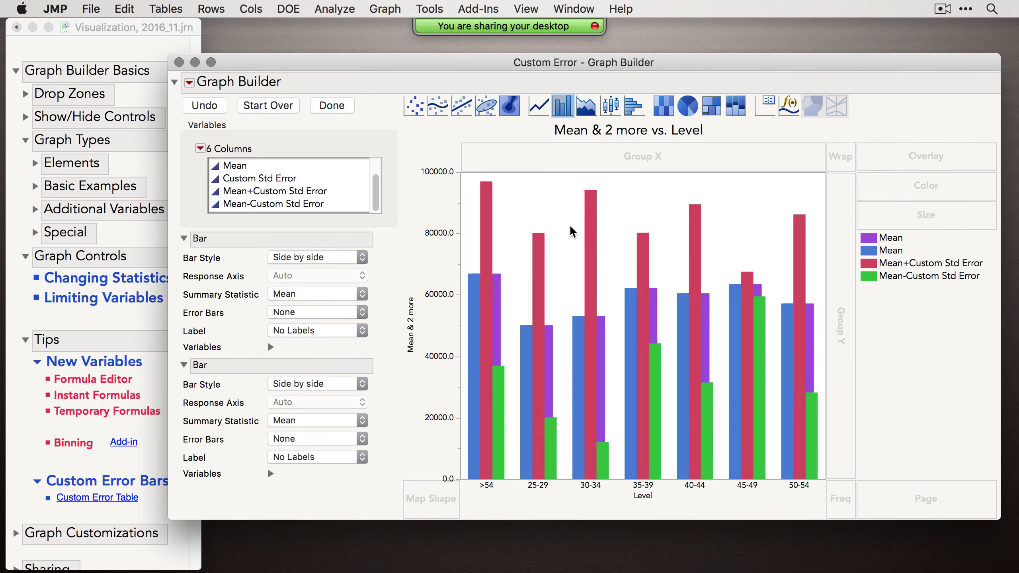
{"action": "left_click", "coordinate": [272, 473]}
{"action": "scroll", "coordinate": [274, 473], "scroll_direction": "down", "scroll_amount": 2}
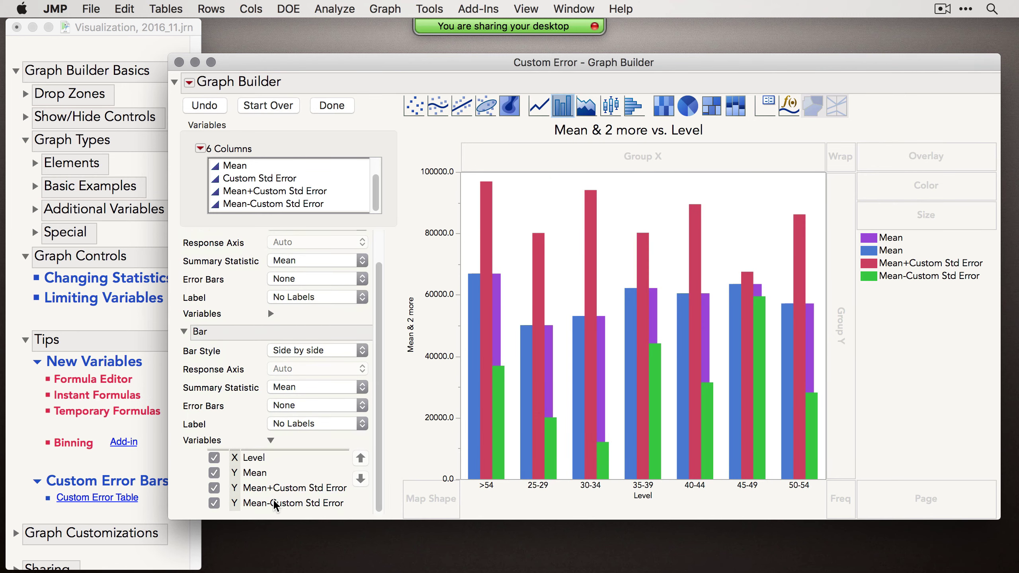
{"action": "left_click", "coordinate": [215, 475]}
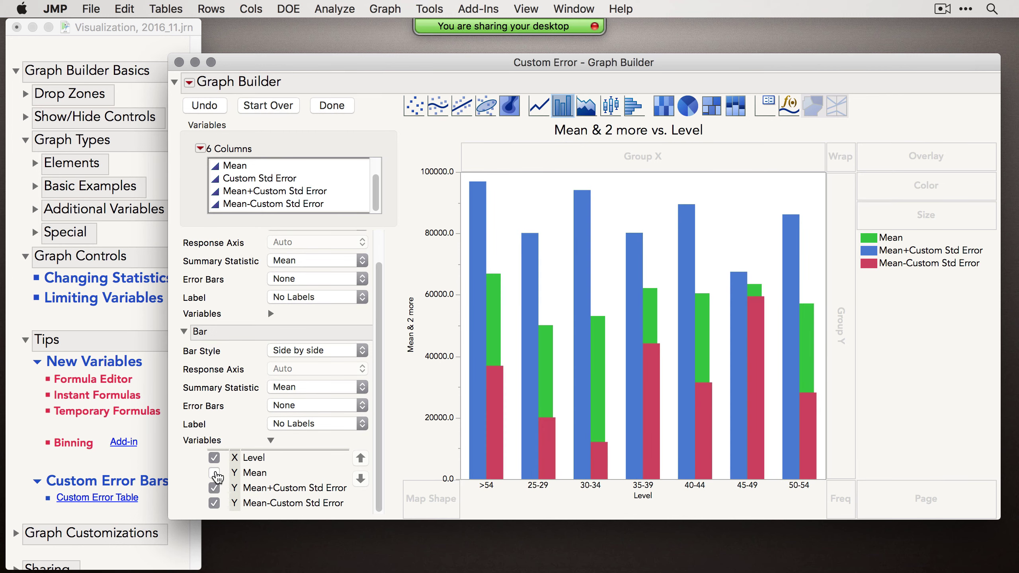
{"action": "left_click", "coordinate": [308, 351]}
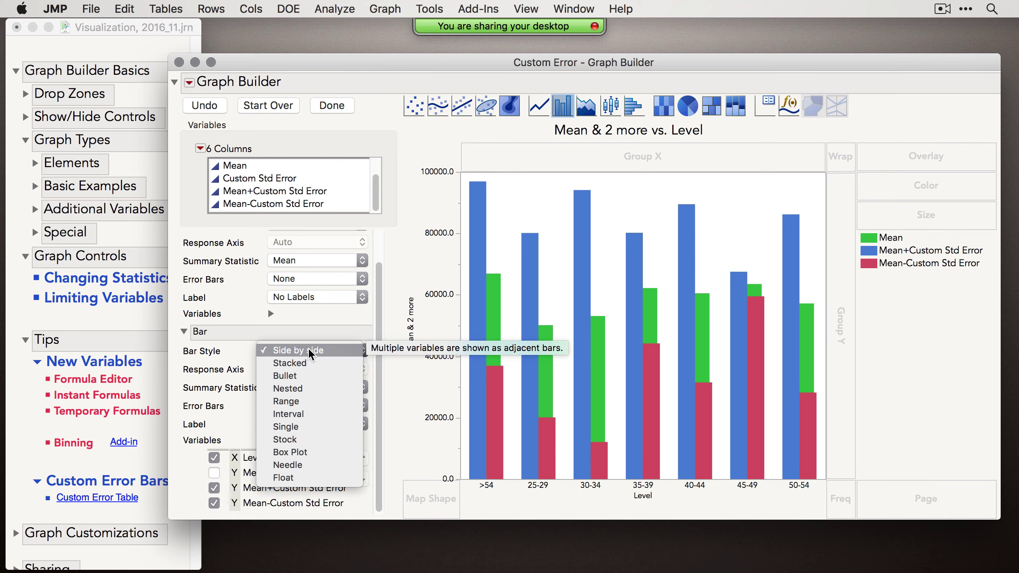
{"action": "left_click", "coordinate": [312, 417]}
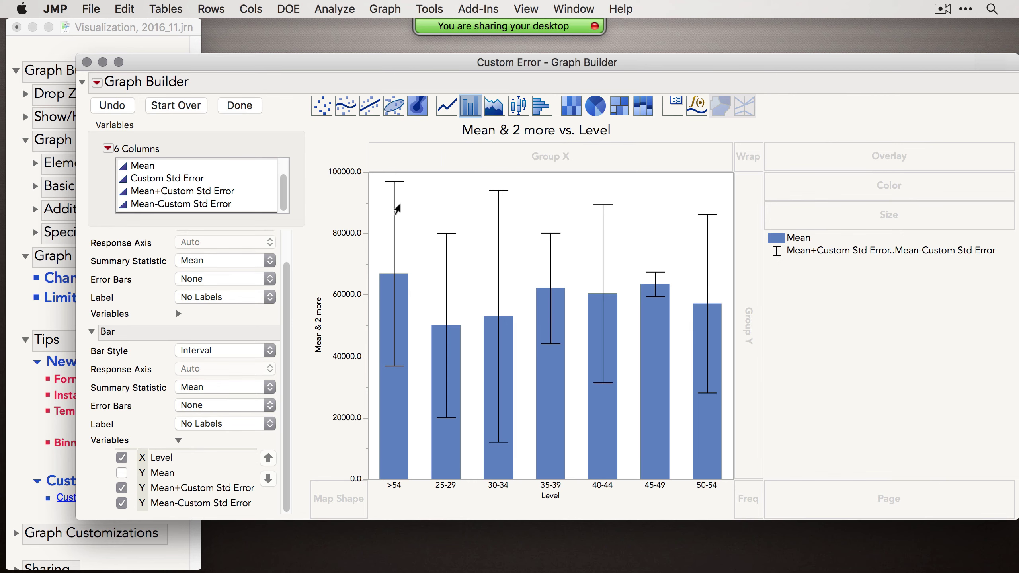
- Finish the custom error bar graph, then widen its window and place it beside the journal
{"action": "left_click_drag", "start_coordinate": [309, 68], "coordinate": [428, 39]}
{"action": "left_click", "coordinate": [359, 75]}
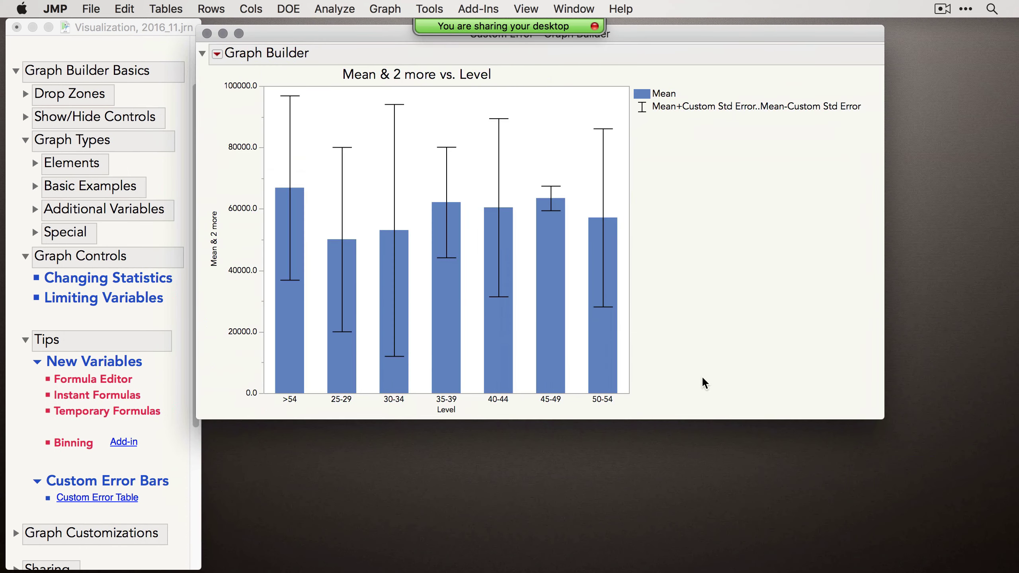
{"action": "left_click_drag", "start_coordinate": [874, 412], "coordinate": [944, 413]}
{"action": "left_click_drag", "start_coordinate": [308, 33], "coordinate": [326, 35]}
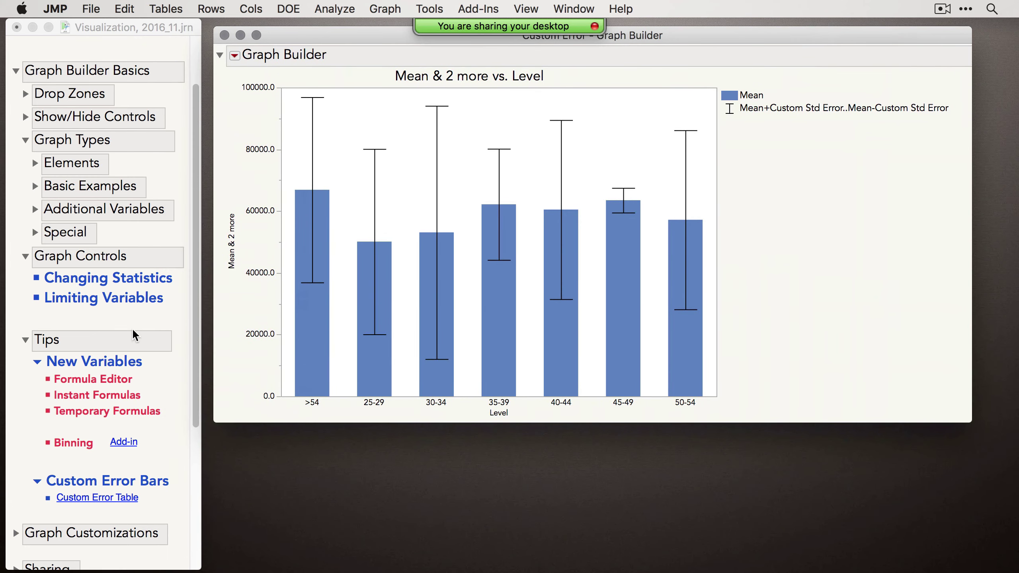
- Collapse the Tips and Graph Controls sections of the journal outline and expand Graph Customizations
{"action": "left_click", "coordinate": [78, 337]}
{"action": "left_click", "coordinate": [25, 340]}
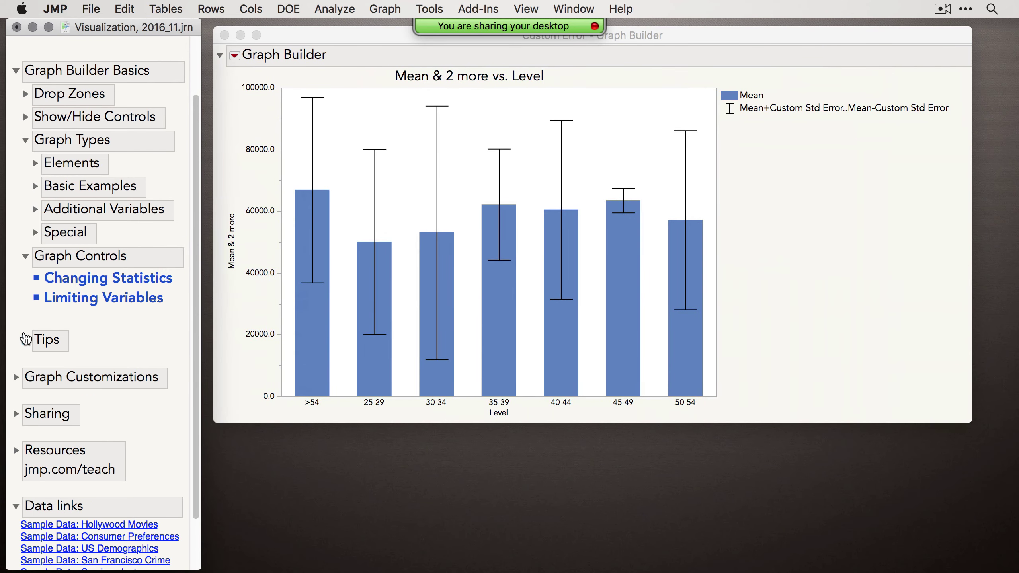
{"action": "left_click", "coordinate": [25, 255]}
{"action": "left_click", "coordinate": [16, 318]}
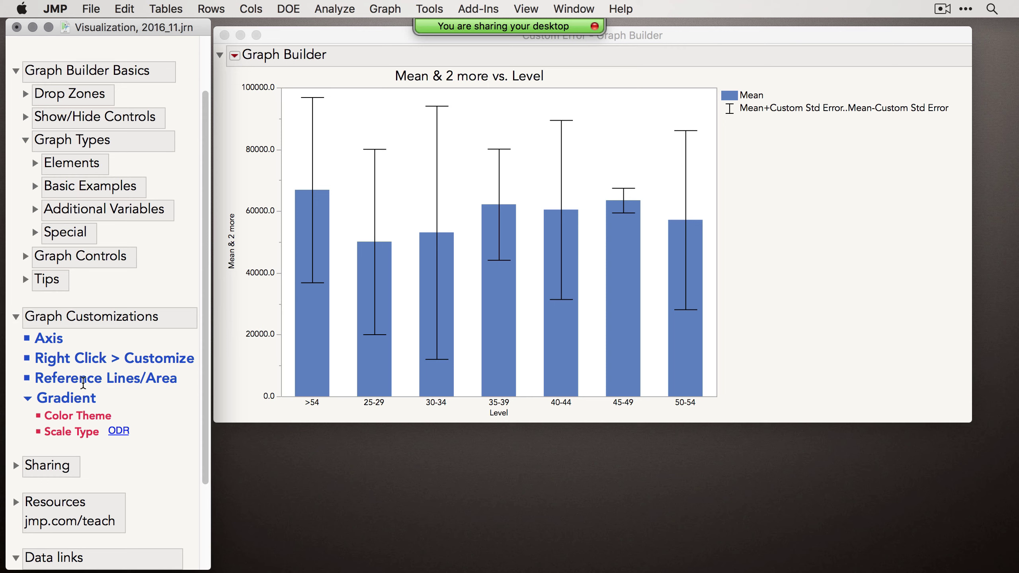
- Customize the graph's layer order by moving the second Bar element above the first, so the error bars draw behind the bars
{"action": "left_click", "coordinate": [416, 194]}
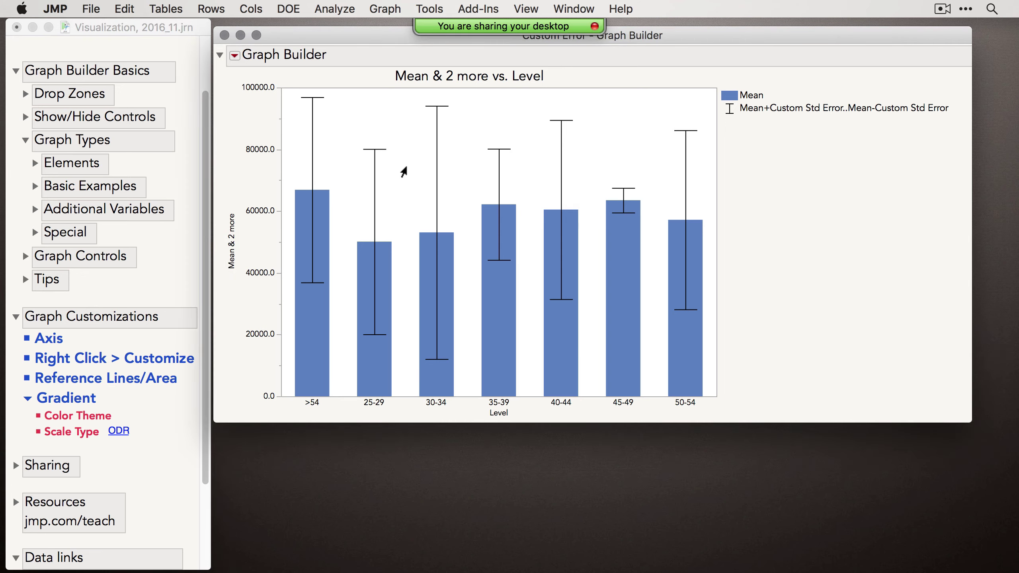
{"action": "right_click", "coordinate": [405, 169]}
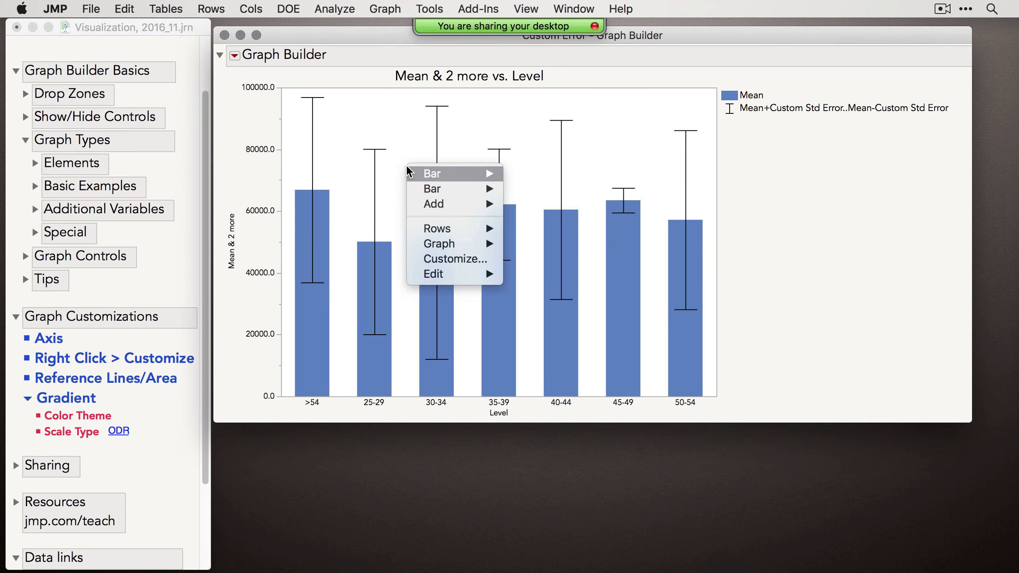
{"action": "left_click", "coordinate": [452, 261]}
{"action": "left_click_drag", "start_coordinate": [363, 98], "coordinate": [534, 116]}
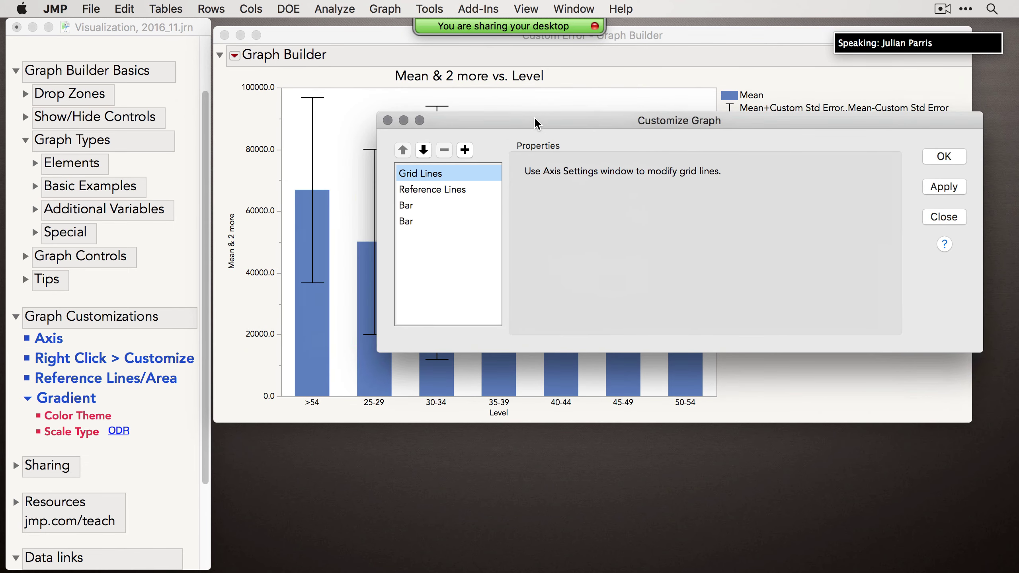
{"action": "left_click", "coordinate": [417, 222]}
{"action": "left_click", "coordinate": [422, 206]}
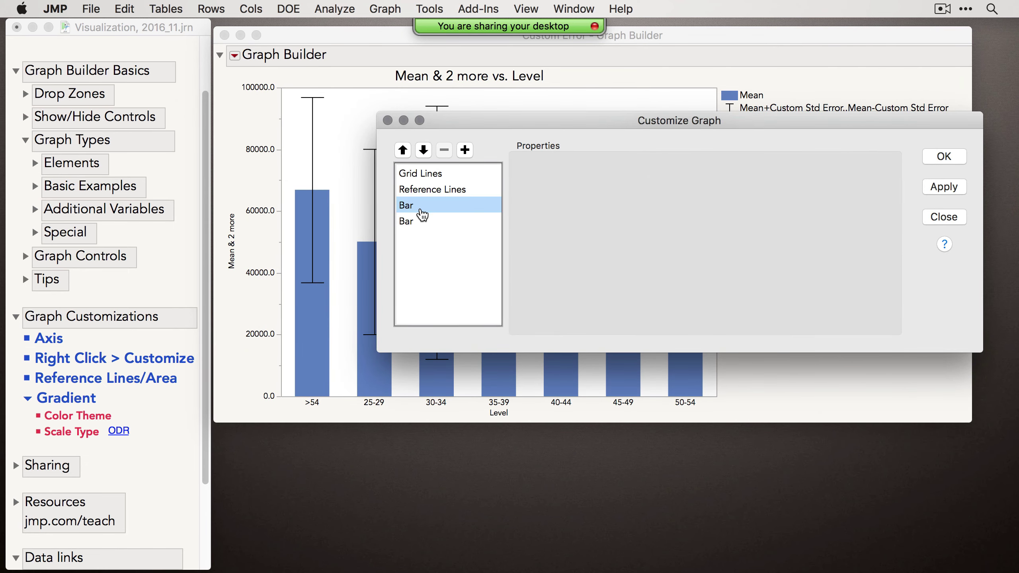
{"action": "left_click", "coordinate": [417, 222]}
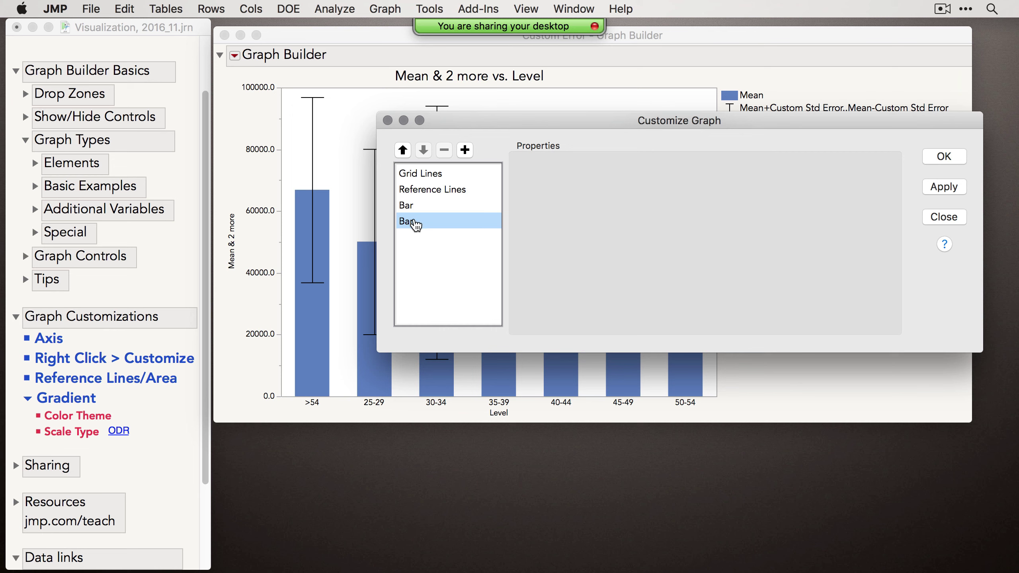
{"action": "left_click", "coordinate": [403, 150]}
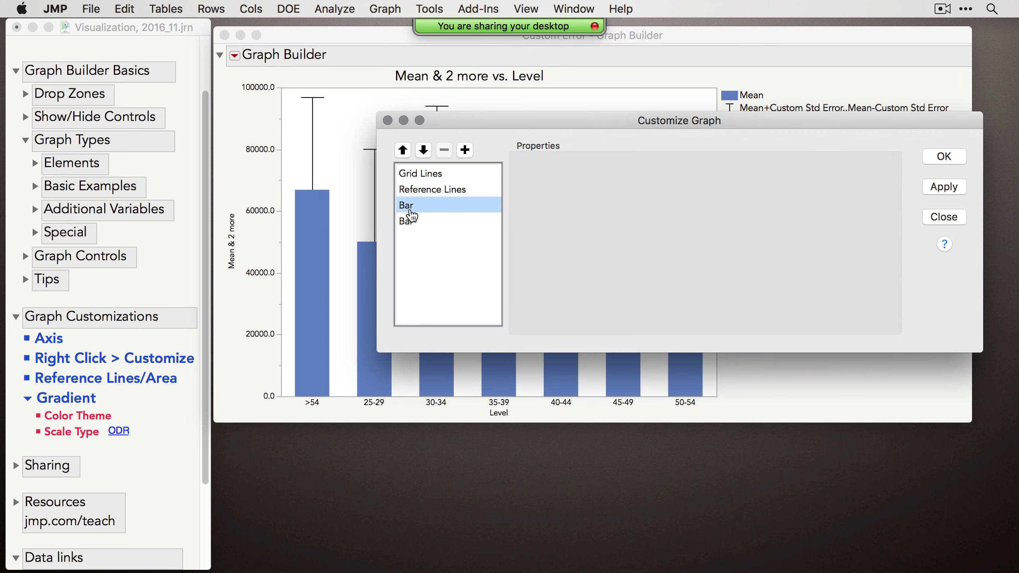
{"action": "left_click", "coordinate": [946, 157]}
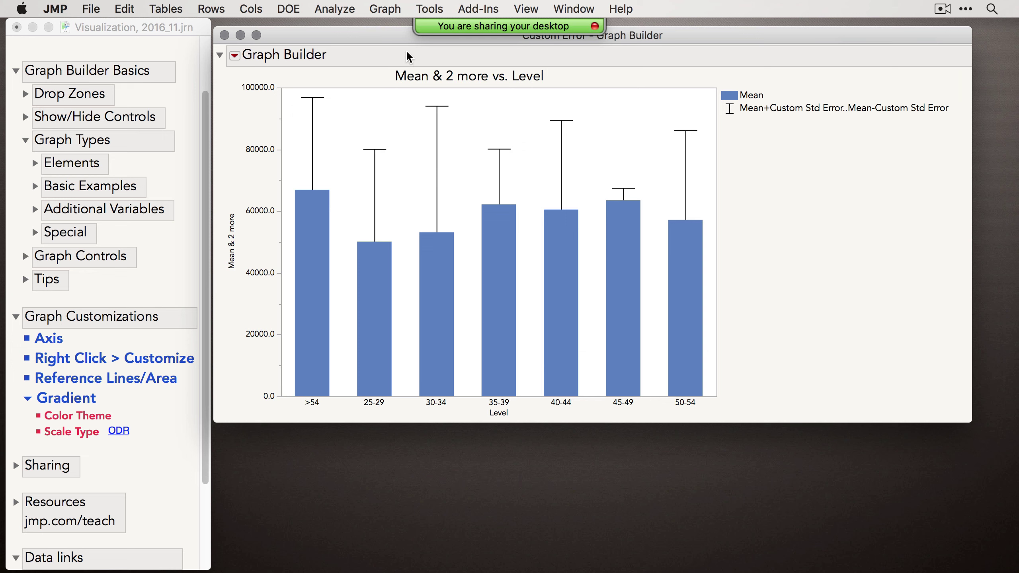
- Collapse Graph Customizations and Graph Types in the journal, and reposition the graph window beside it
{"action": "left_click", "coordinate": [169, 318]}
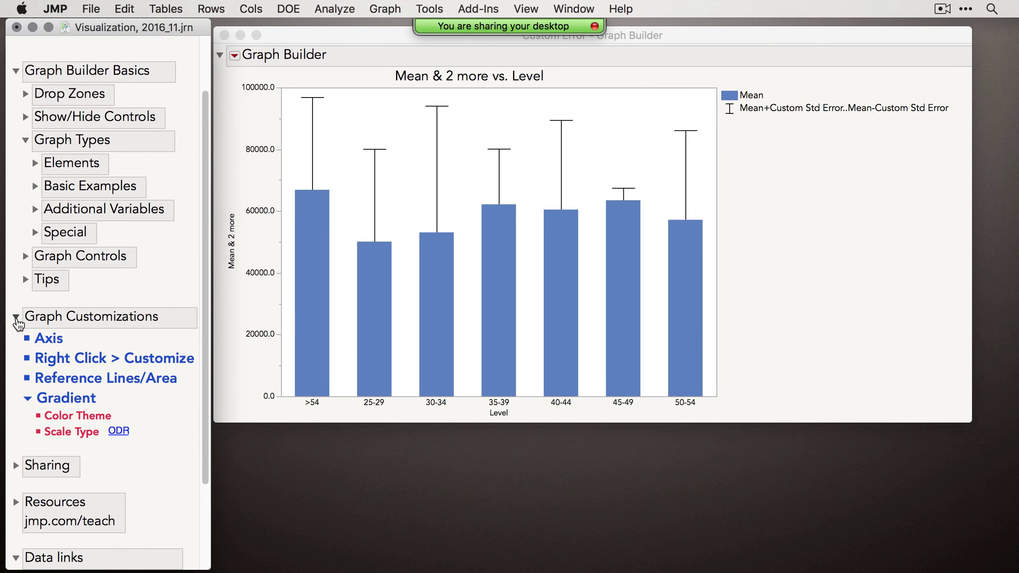
{"action": "left_click", "coordinate": [16, 318]}
{"action": "left_click", "coordinate": [298, 74]}
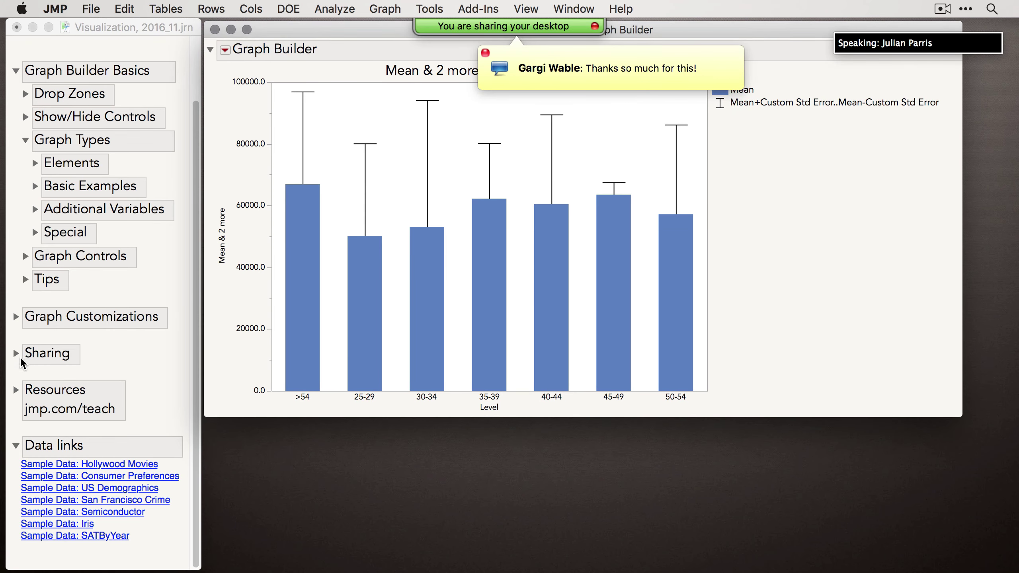
{"action": "left_click", "coordinate": [23, 137]}
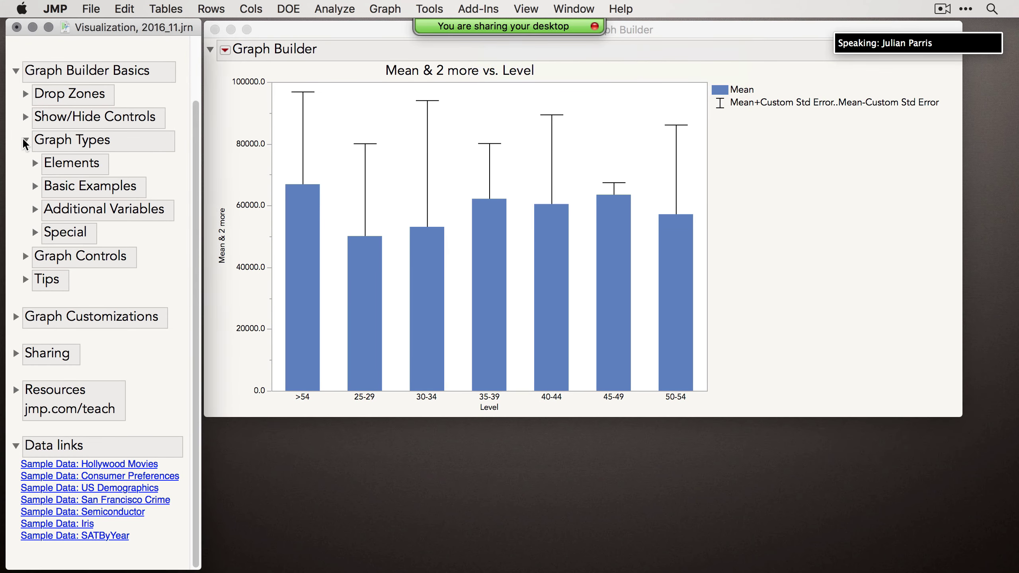
{"action": "left_click", "coordinate": [22, 137]}
{"action": "left_click_drag", "start_coordinate": [384, 39], "coordinate": [344, 40]}
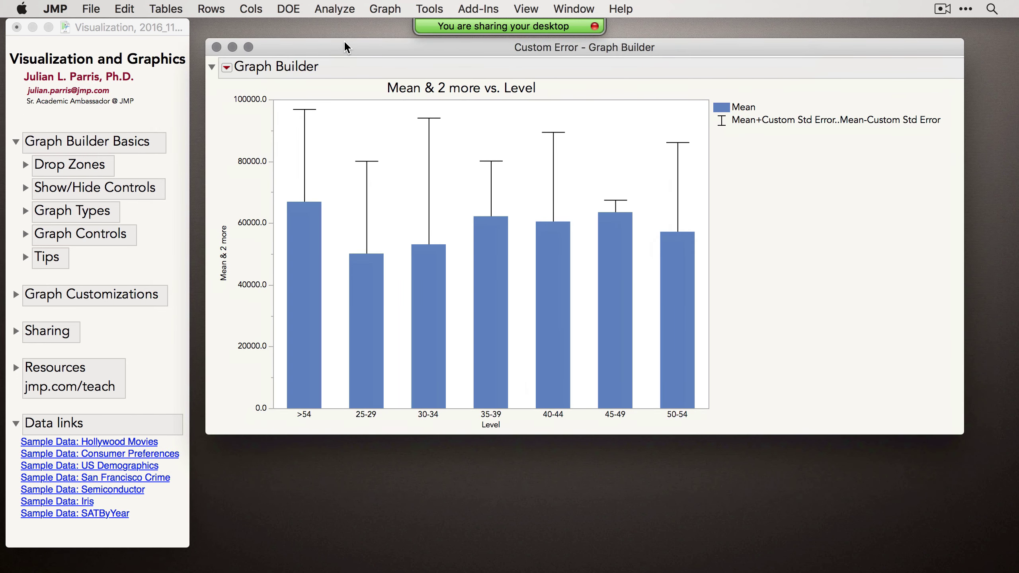
- Examine the report export options and the file formats offered for Image, then cancel the export
{"action": "left_click", "coordinate": [90, 8]}
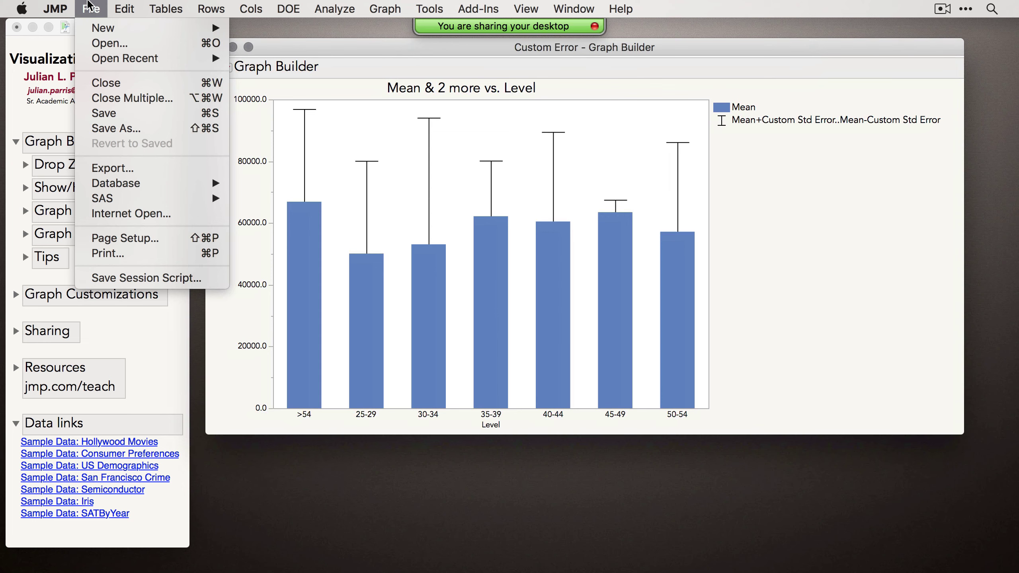
{"action": "left_click", "coordinate": [135, 170]}
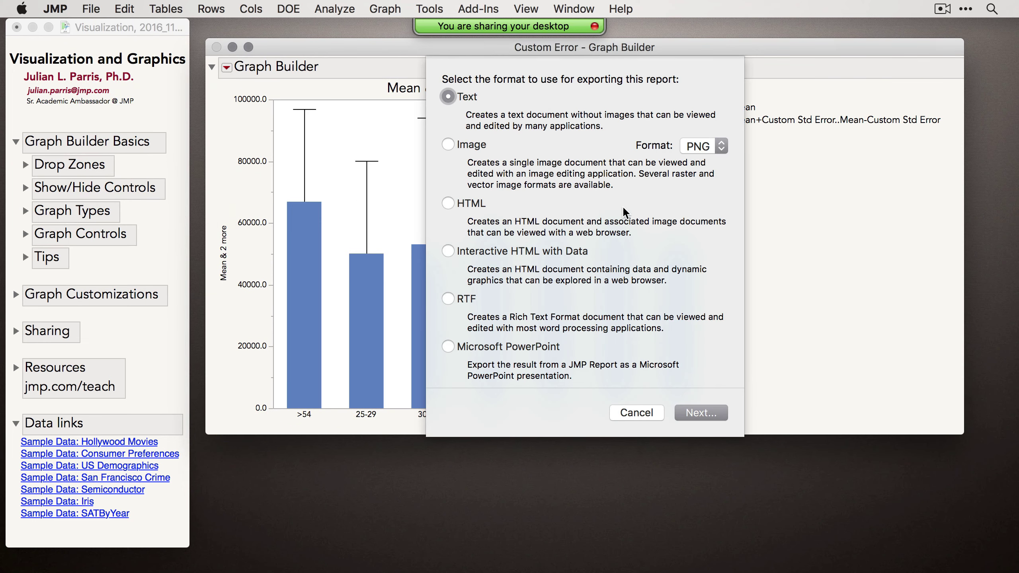
{"action": "left_click", "coordinate": [463, 143]}
{"action": "left_click", "coordinate": [719, 143]}
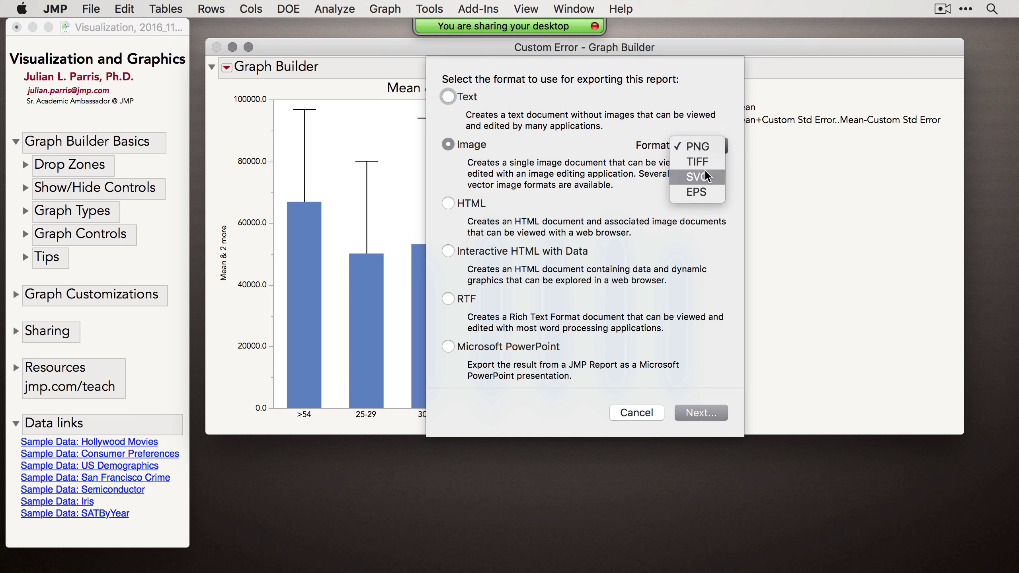
{"action": "left_click", "coordinate": [644, 413]}
{"action": "left_click", "coordinate": [644, 413]}
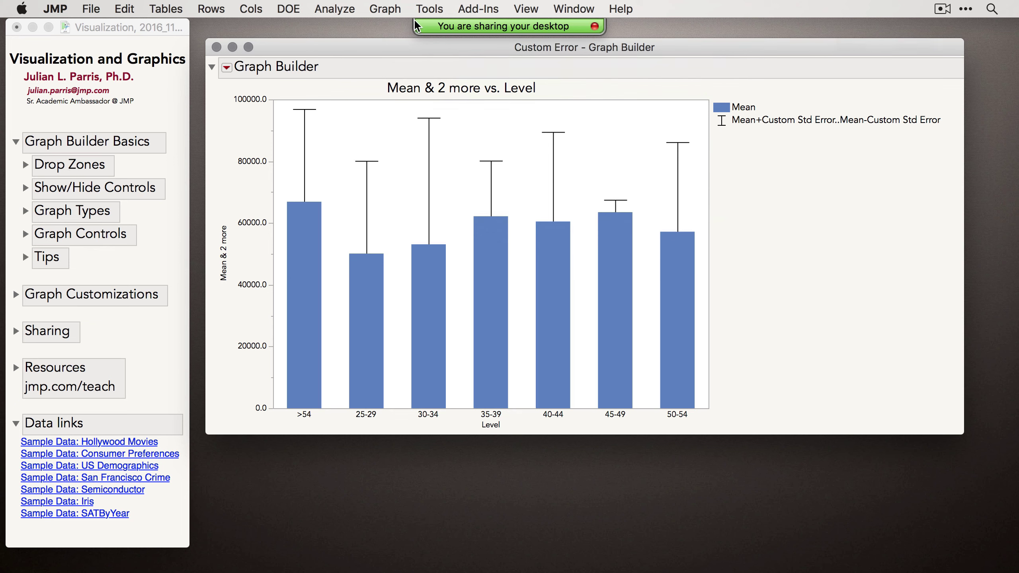
- Use the Selection tool to select the entire graph with its title and legend, and copy it
{"action": "left_click", "coordinate": [423, 8]}
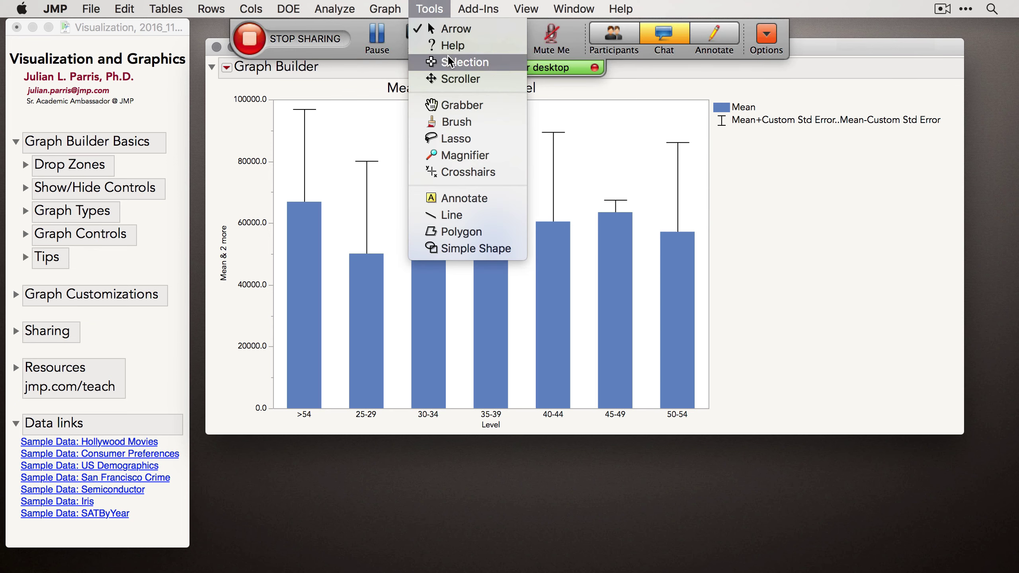
{"action": "left_click", "coordinate": [482, 62]}
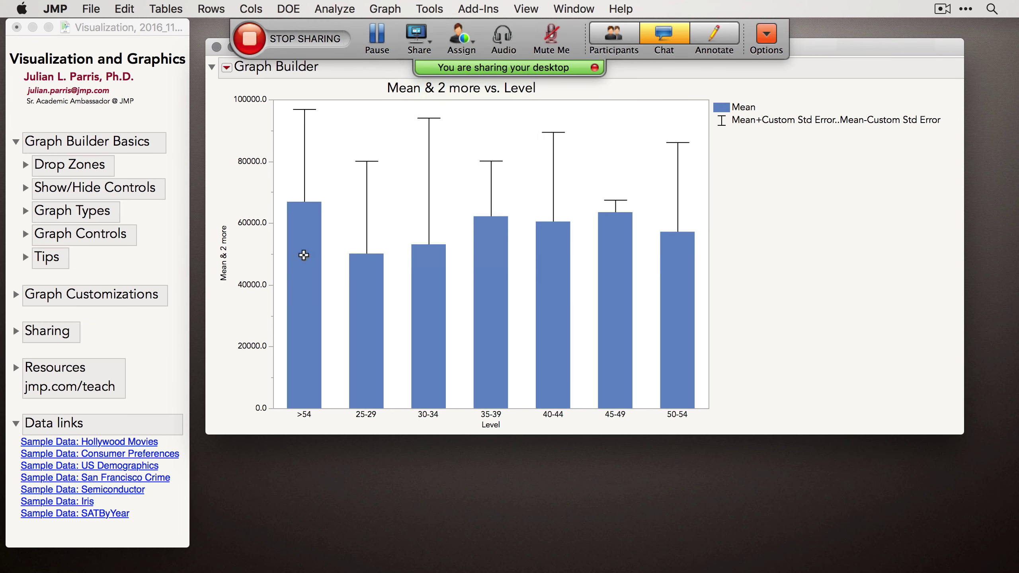
{"action": "left_click", "coordinate": [242, 183]}
{"action": "left_click", "coordinate": [338, 218], "text": "shift"}
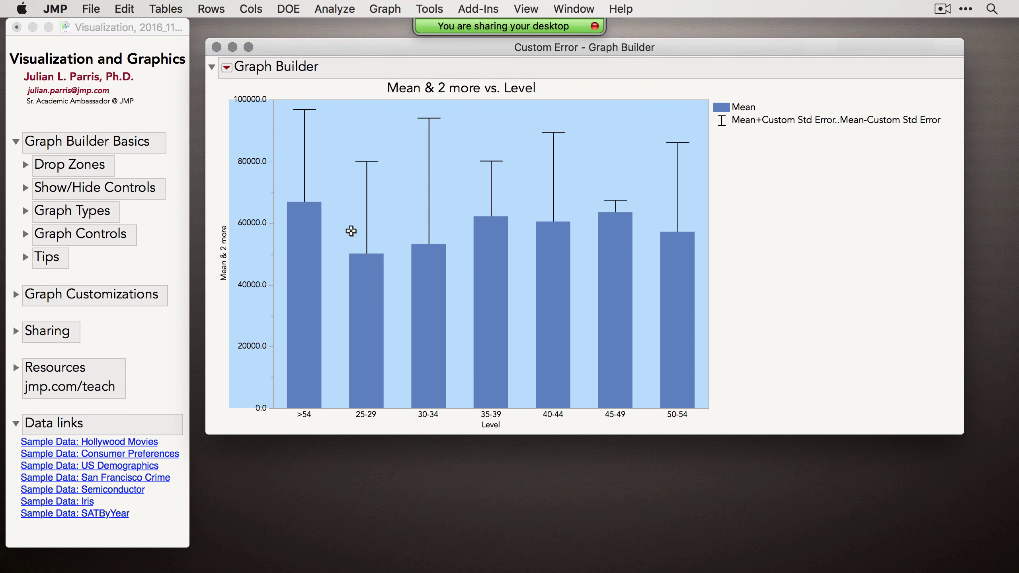
{"action": "left_click", "coordinate": [380, 89]}
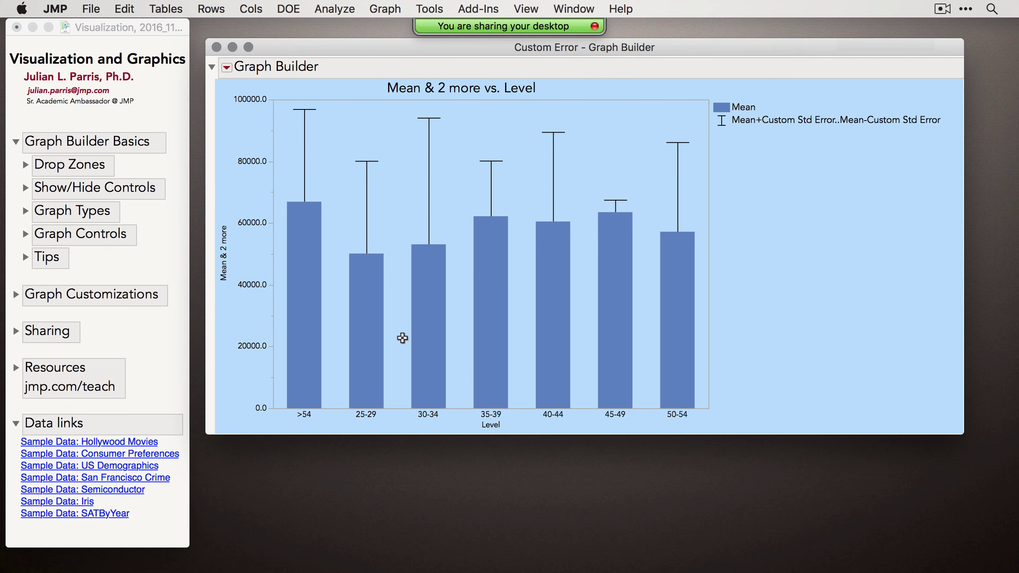
{"action": "left_click", "coordinate": [130, 8]}
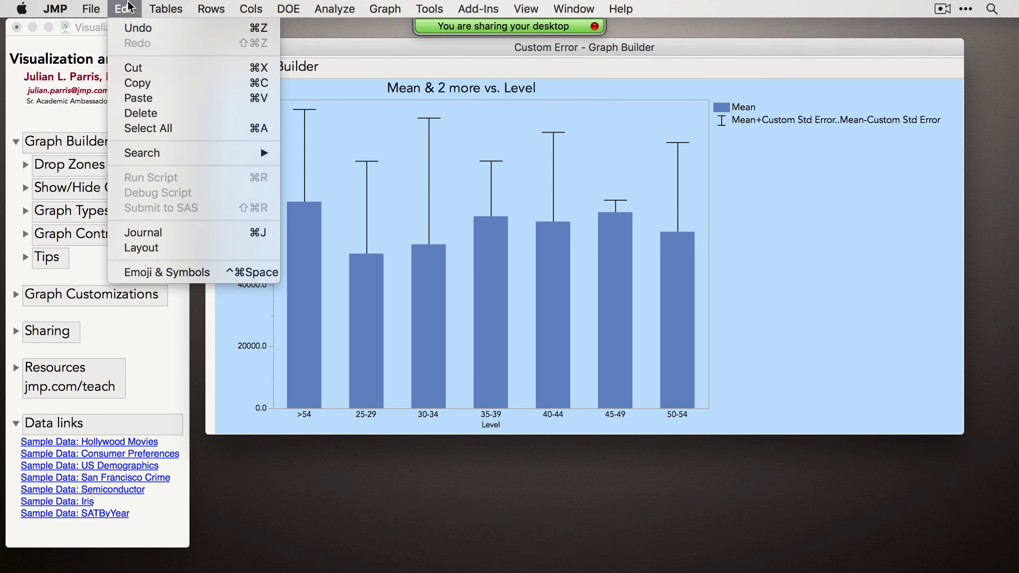
{"action": "left_click", "coordinate": [147, 80]}
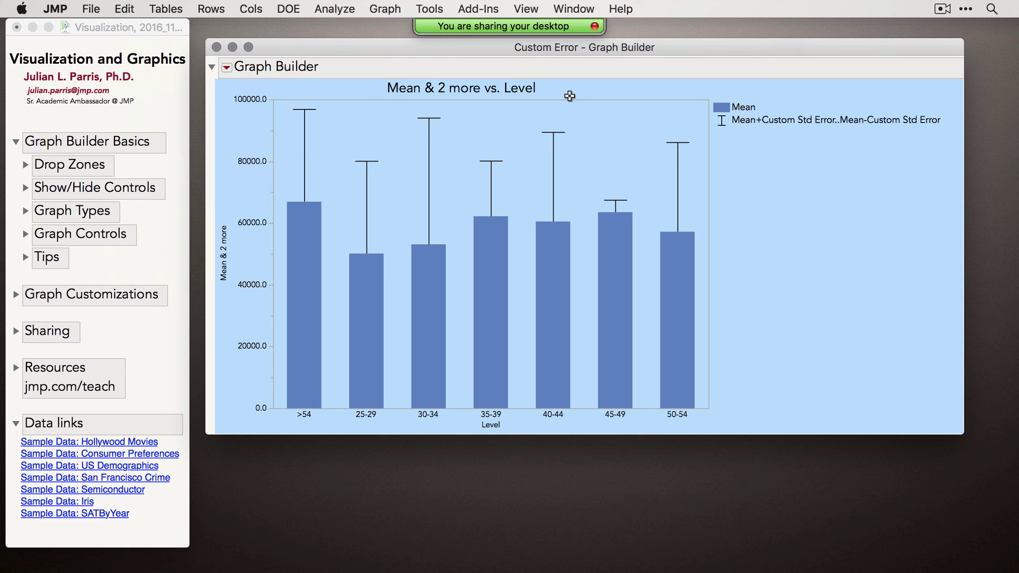
- Switch to Preview and create a new document from the copied graph on the clipboard
{"action": "key", "text": "super+space"}
{"action": "type", "text": "sc"}
{"action": "key", "text": "BackSpace"}
{"action": "key", "text": "BackSpace"}
{"action": "type", "text": "pa"}
{"action": "key", "text": "BackSpace"}
{"action": "key", "text": "BackSpace"}
{"action": "type", "text": "pre"}
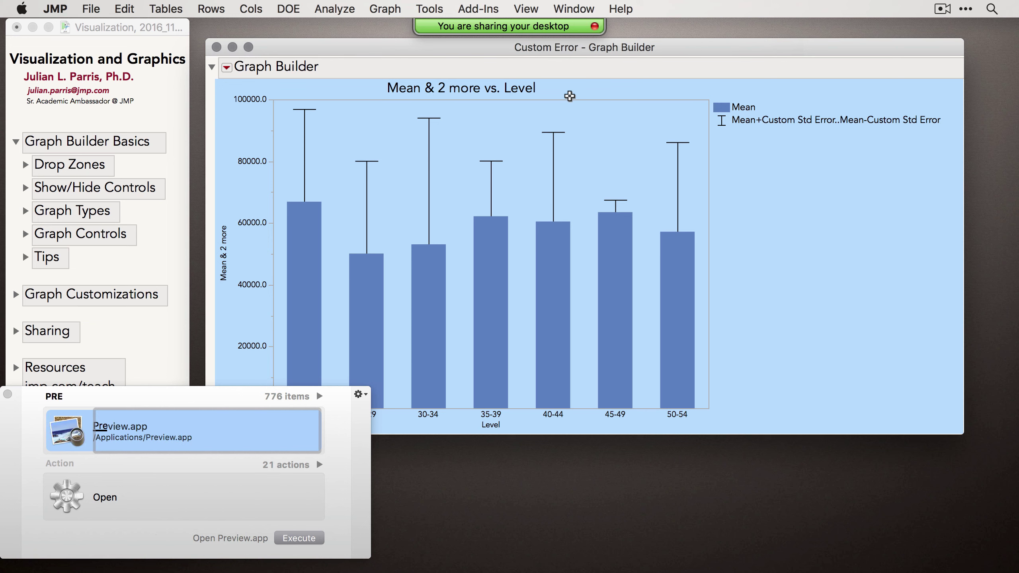
{"action": "key", "text": "Escape"}
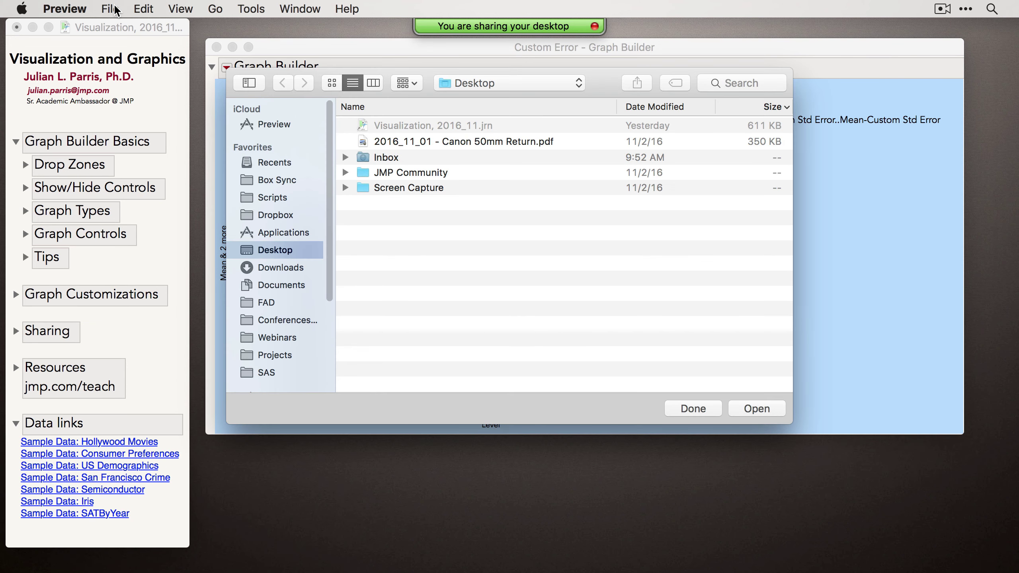
{"action": "left_click", "coordinate": [114, 8]}
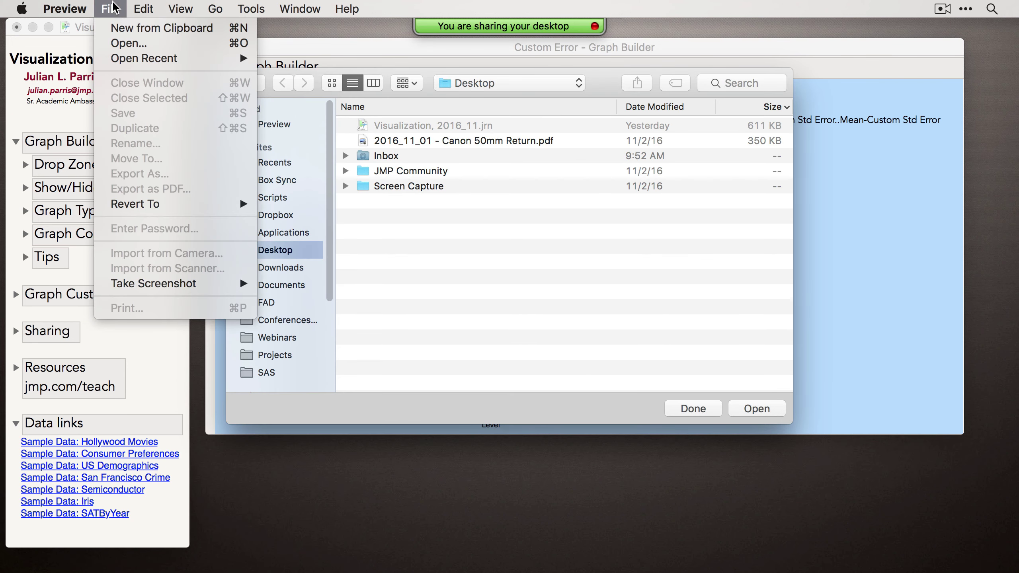
{"action": "left_click", "coordinate": [141, 28]}
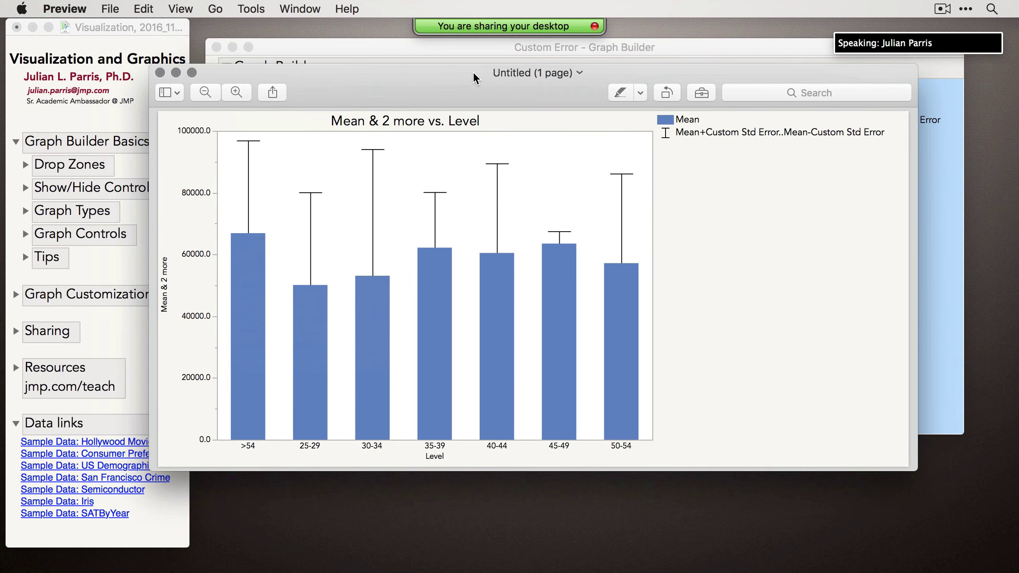
- Zoom in closely on the bars and error bar lines of the pasted graph to examine its resolution
{"action": "key", "text": "super+plus"}
{"action": "key", "text": "super+plus"}
{"action": "key", "text": "super+plus"}
{"action": "key", "text": "super+plus"}
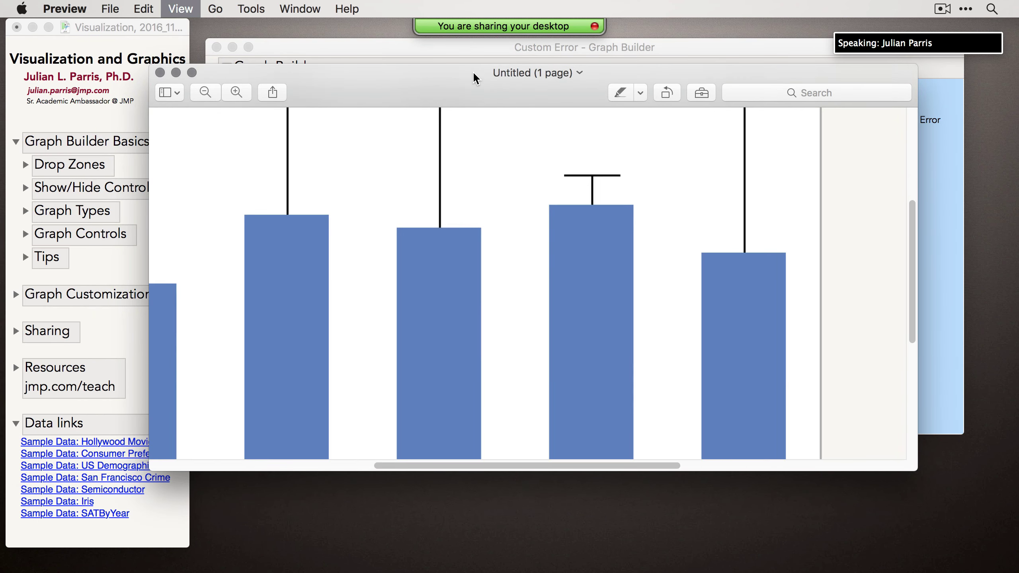
{"action": "scroll", "coordinate": [401, 314], "scroll_direction": "up", "scroll_amount": 10}
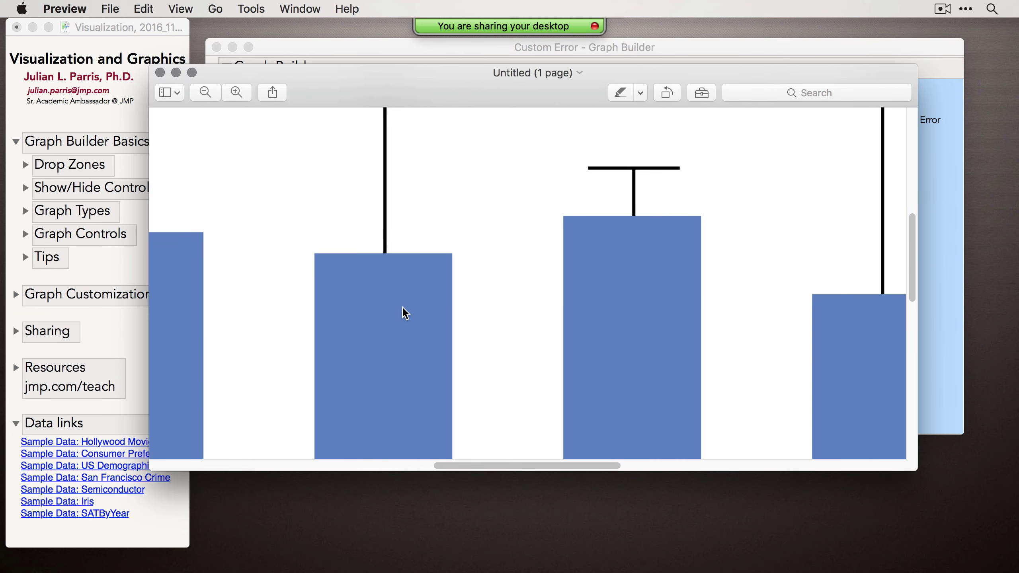
{"action": "key", "text": "super+plus"}
{"action": "key", "text": "super+plus"}
{"action": "key", "text": "super+plus"}
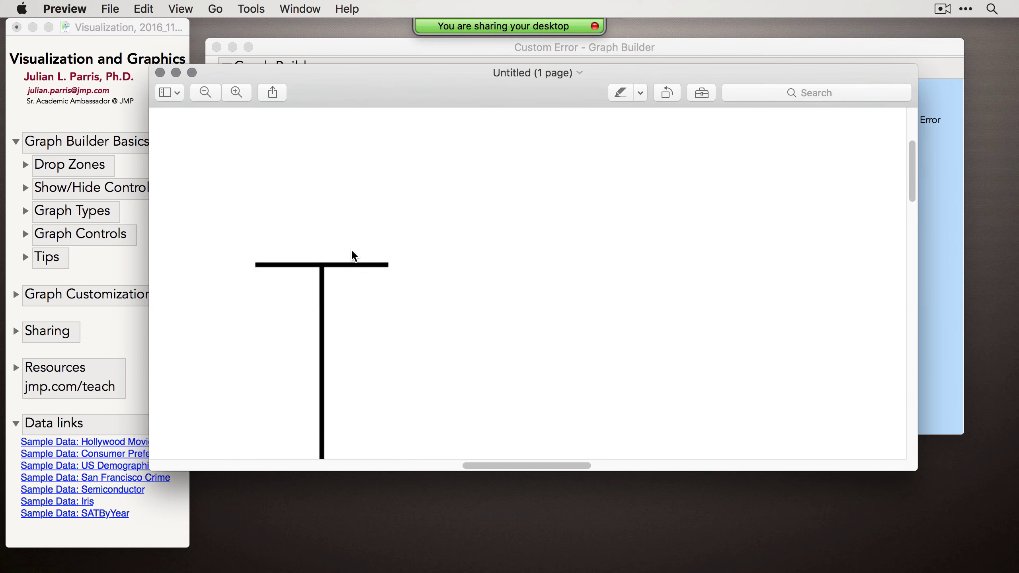
- Close the untitled Preview document without saving and return to the Custom Error graph window in JMP
{"action": "left_click", "coordinate": [163, 72]}
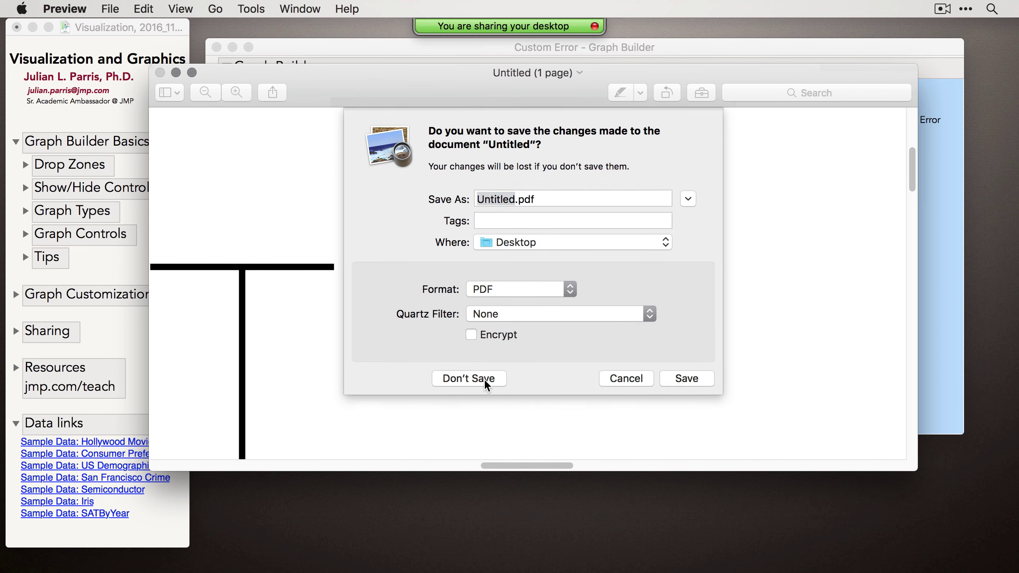
{"action": "left_click", "coordinate": [473, 380]}
{"action": "left_click", "coordinate": [391, 57]}
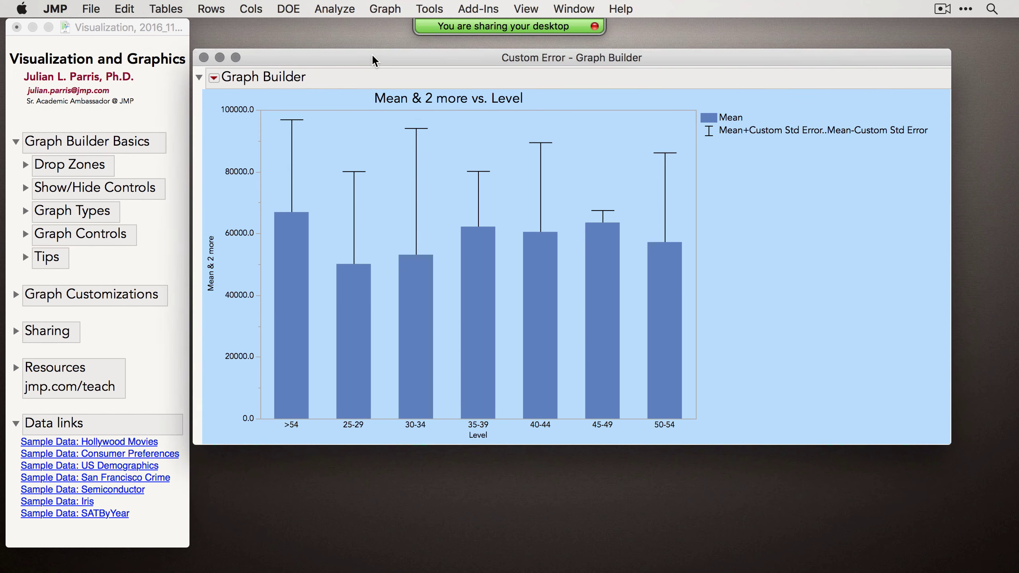
- Clear the selection on the graph and show the Graph Builder control panel again
{"action": "left_click", "coordinate": [124, 8]}
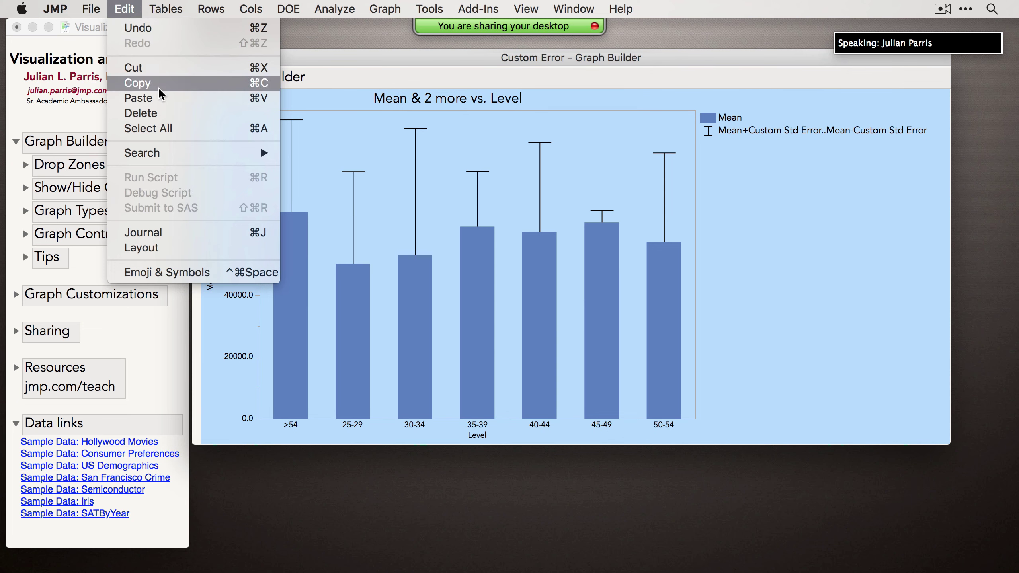
{"action": "left_click", "coordinate": [263, 117]}
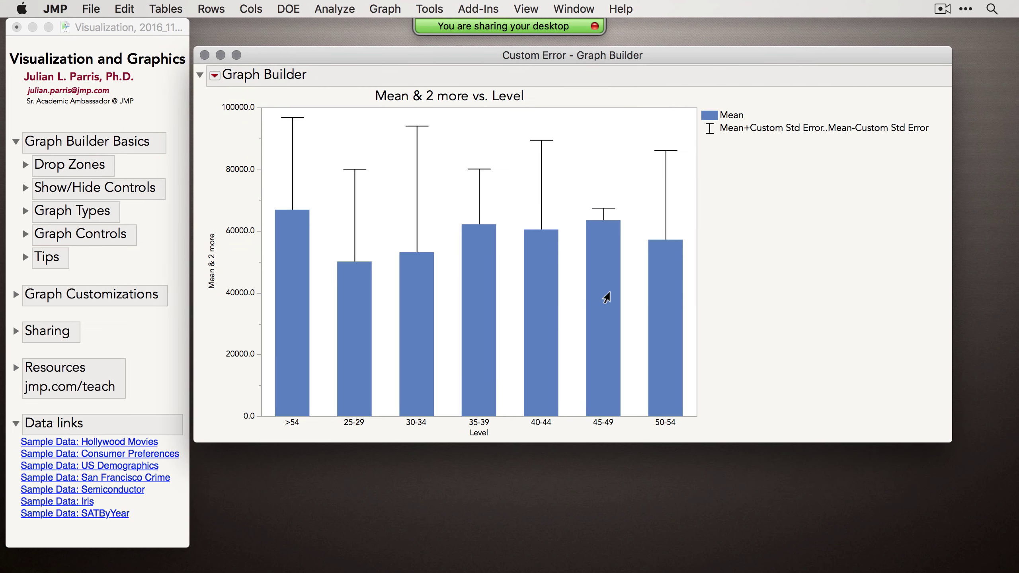
{"action": "left_click", "coordinate": [215, 75]}
{"action": "left_click", "coordinate": [222, 85]}
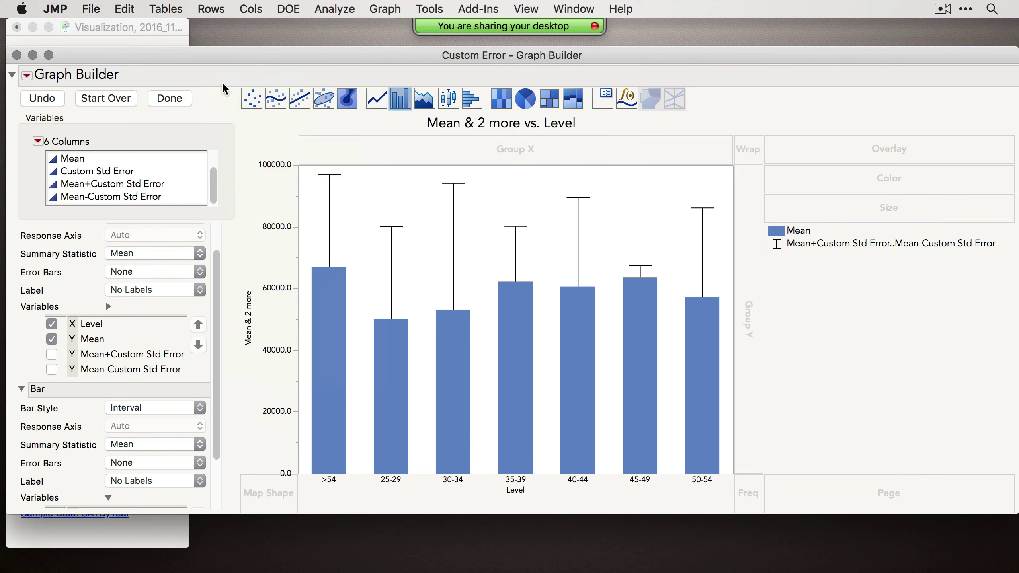
- Close the Custom Error graph window and bring the Iris - Graph Builder window to the front
{"action": "left_click", "coordinate": [17, 54]}
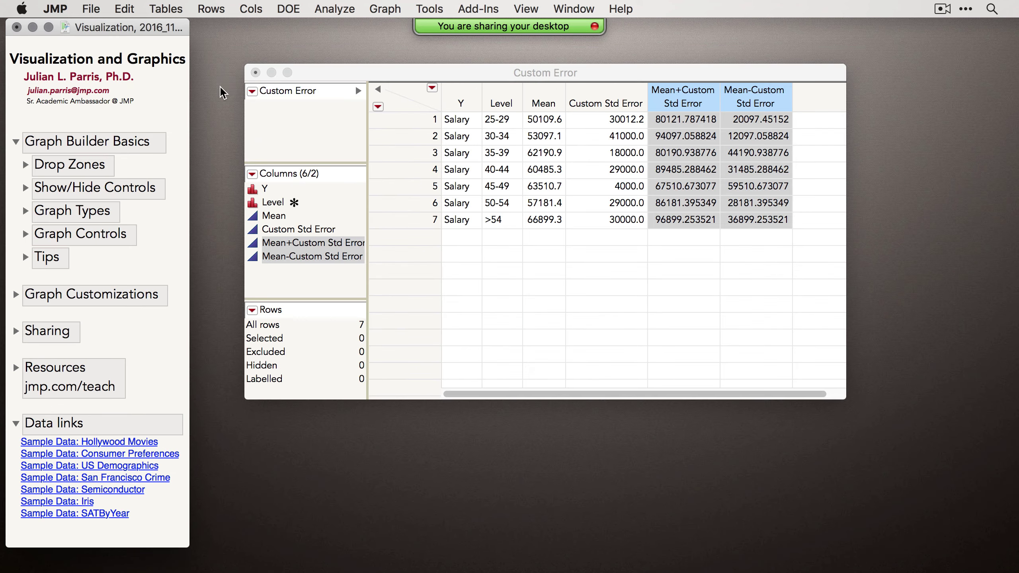
{"action": "left_click", "coordinate": [557, 8]}
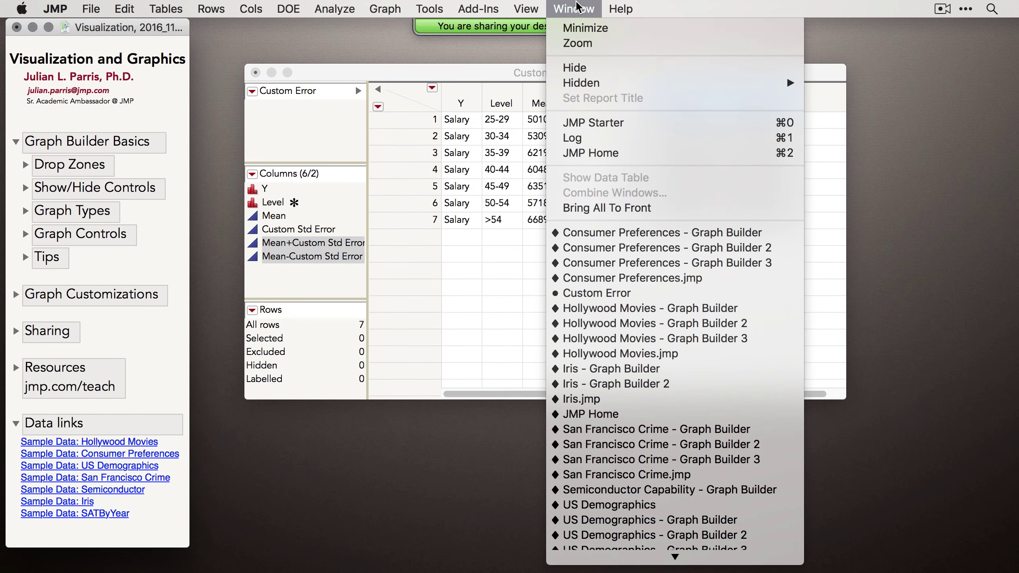
{"action": "left_click", "coordinate": [668, 369]}
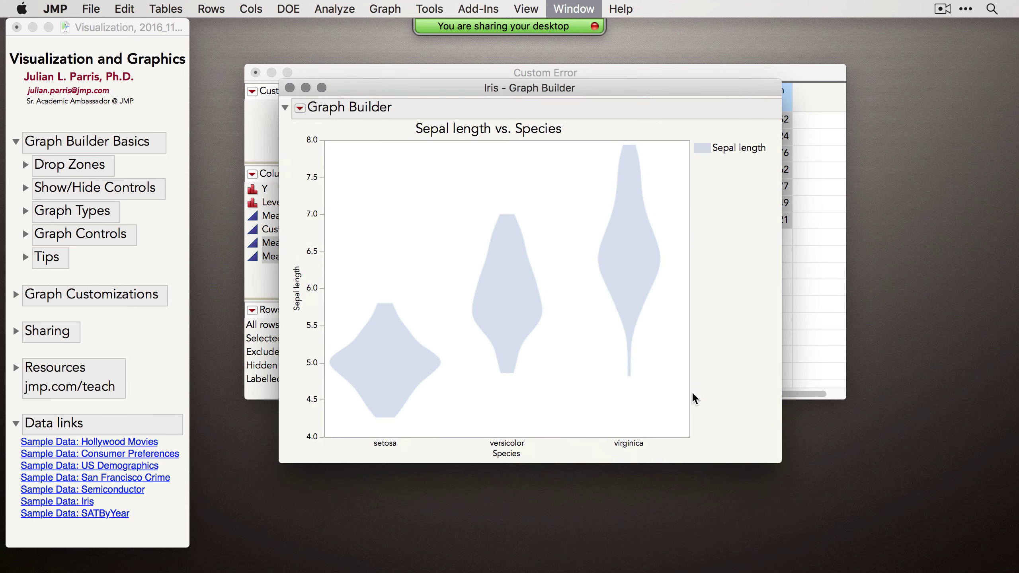
- Build a new Graph Builder bar chart of Petal length on Y by Species on X, colored by Species
{"action": "left_click", "coordinate": [335, 9]}
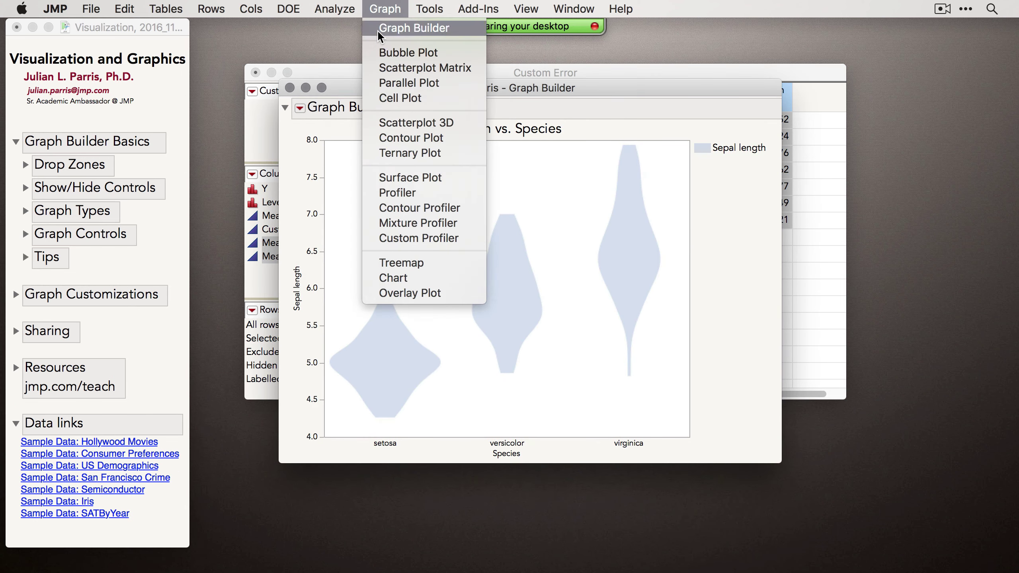
{"action": "left_click", "coordinate": [379, 30]}
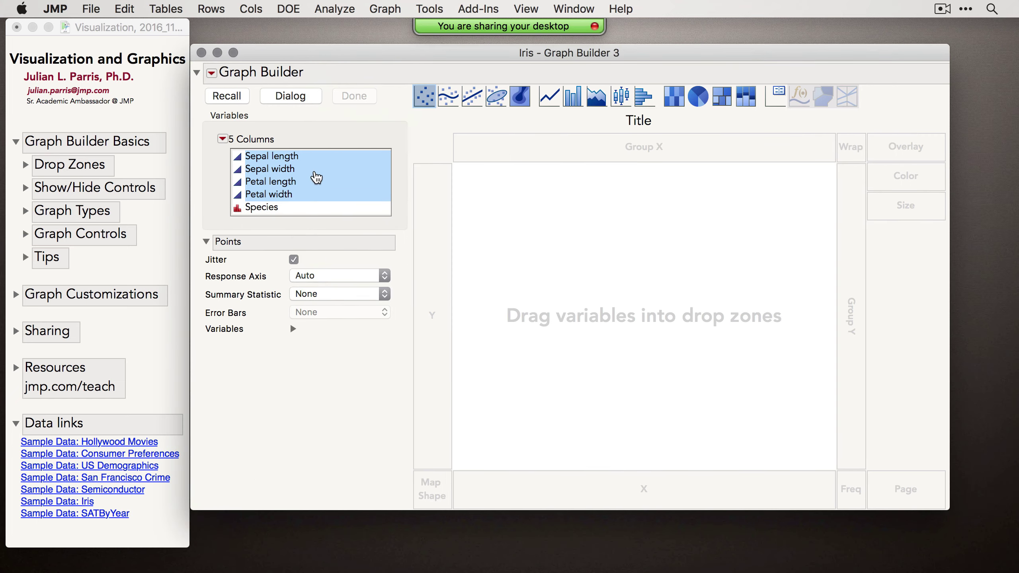
{"action": "left_click", "coordinate": [289, 184]}
{"action": "left_click_drag", "start_coordinate": [289, 184], "coordinate": [432, 228]}
{"action": "left_click_drag", "start_coordinate": [261, 207], "coordinate": [618, 504]}
{"action": "left_click", "coordinate": [572, 96]}
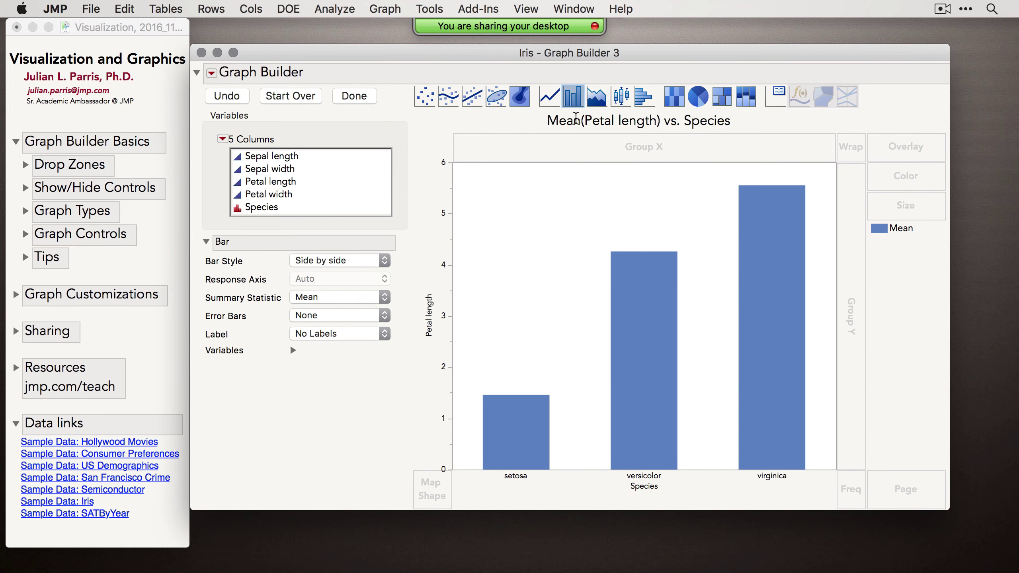
{"action": "left_click_drag", "start_coordinate": [260, 207], "coordinate": [899, 177]}
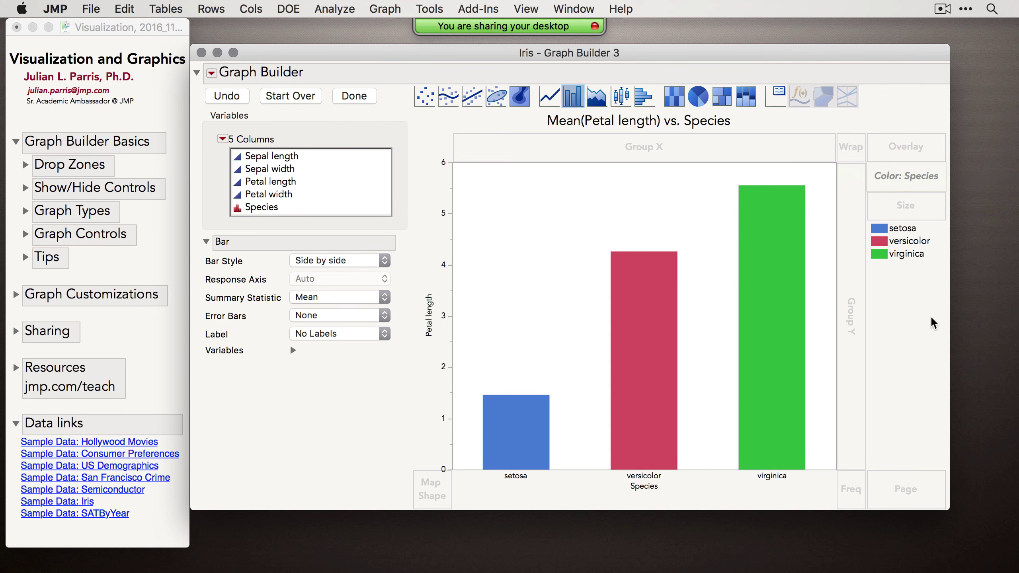
- Set the fill colors of the bars to dark gray for setosa, medium gray for versicolor and light gray for virginica
{"action": "right_click", "coordinate": [879, 231]}
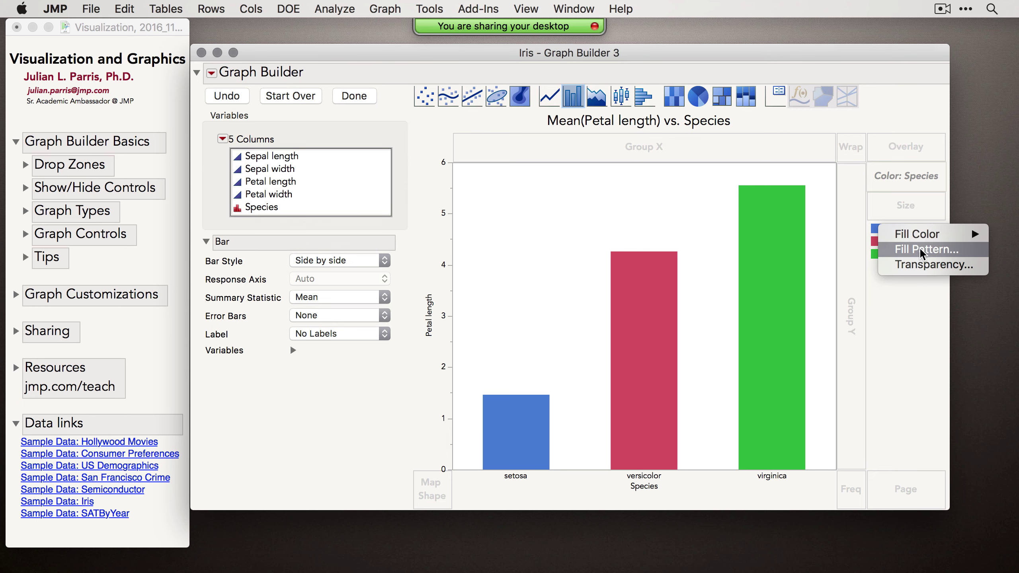
{"action": "mouse_move", "coordinate": [922, 243]}
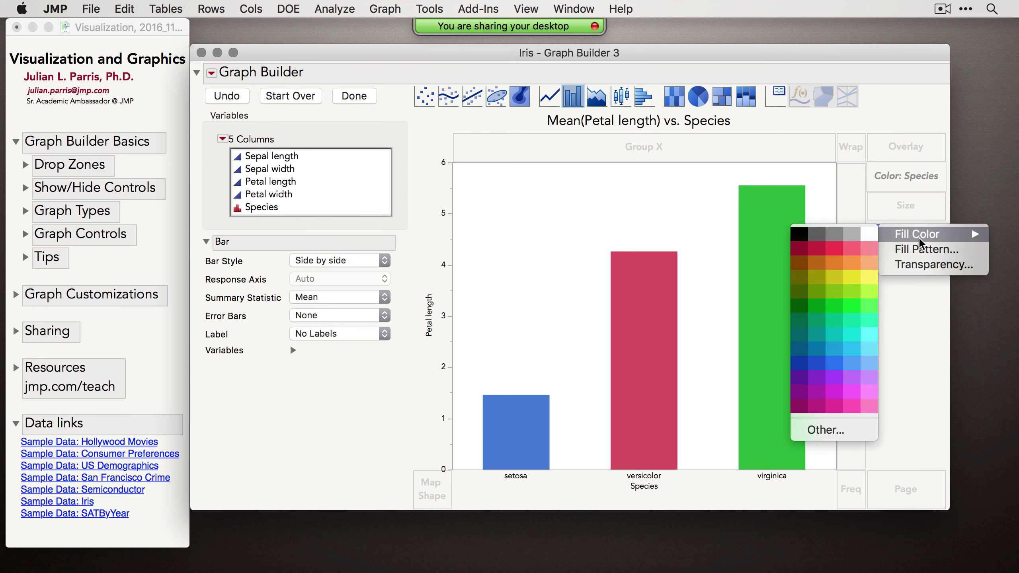
{"action": "left_click", "coordinate": [818, 234]}
{"action": "right_click", "coordinate": [890, 244]}
{"action": "mouse_move", "coordinate": [898, 248]}
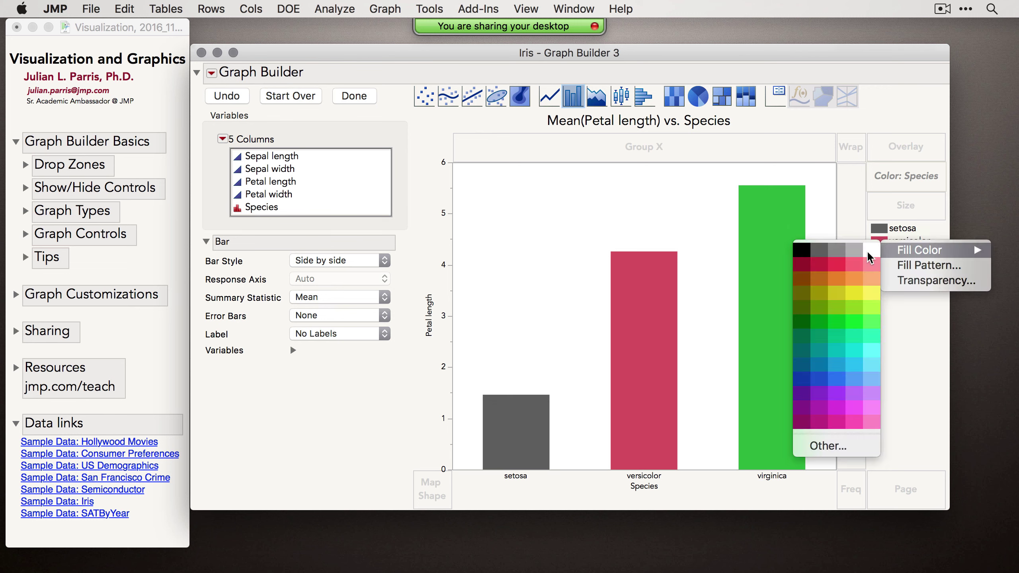
{"action": "left_click", "coordinate": [829, 241]}
{"action": "right_click", "coordinate": [885, 257]}
{"action": "mouse_move", "coordinate": [894, 265]}
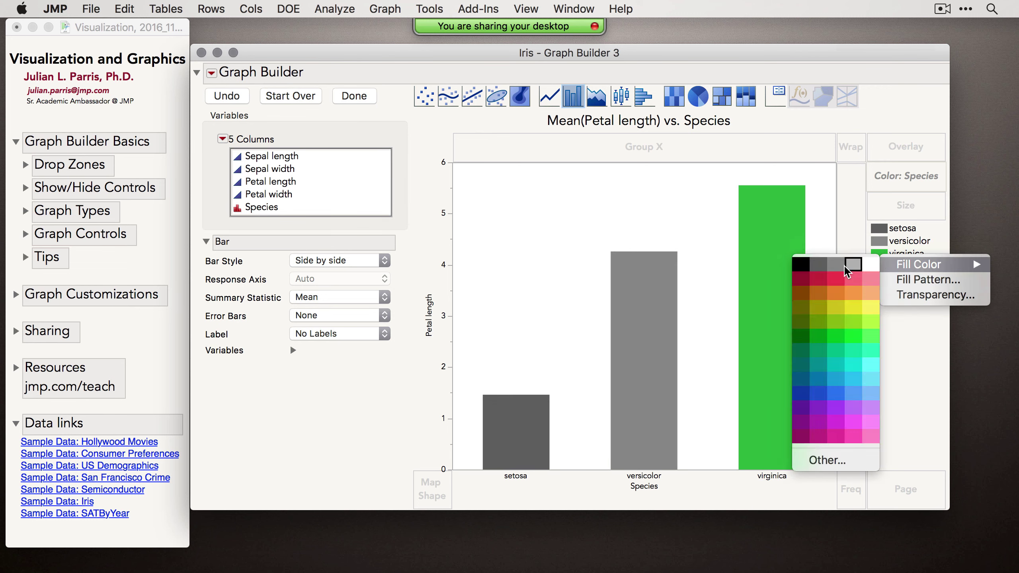
{"action": "left_click", "coordinate": [855, 265]}
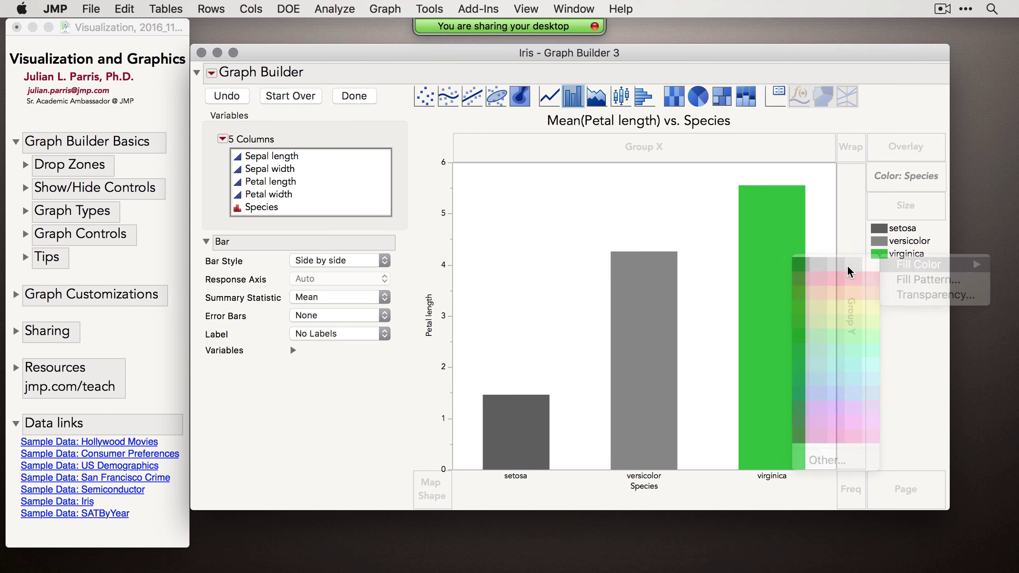
- Apply a thin diagonal-line fill pattern, rising to the right, to the virginica bar
{"action": "right_click", "coordinate": [884, 255]}
{"action": "mouse_move", "coordinate": [901, 263]}
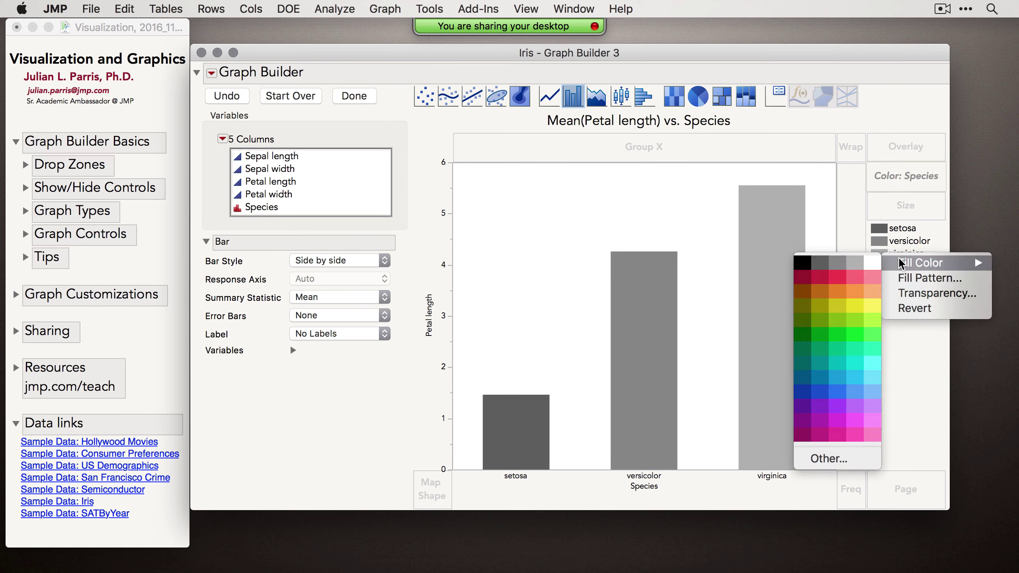
{"action": "left_click", "coordinate": [915, 279]}
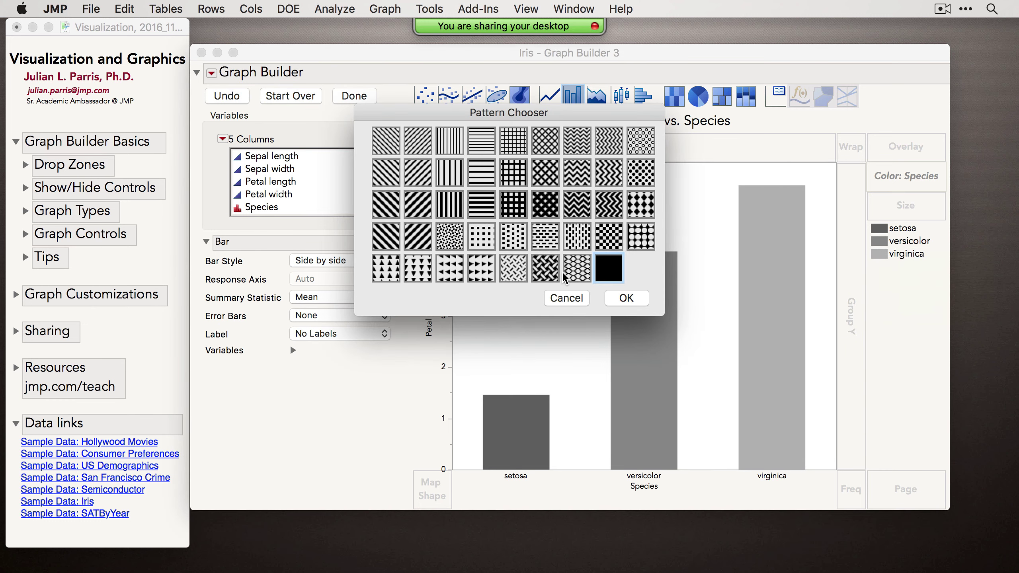
{"action": "left_click", "coordinate": [417, 133]}
{"action": "left_click", "coordinate": [626, 298]}
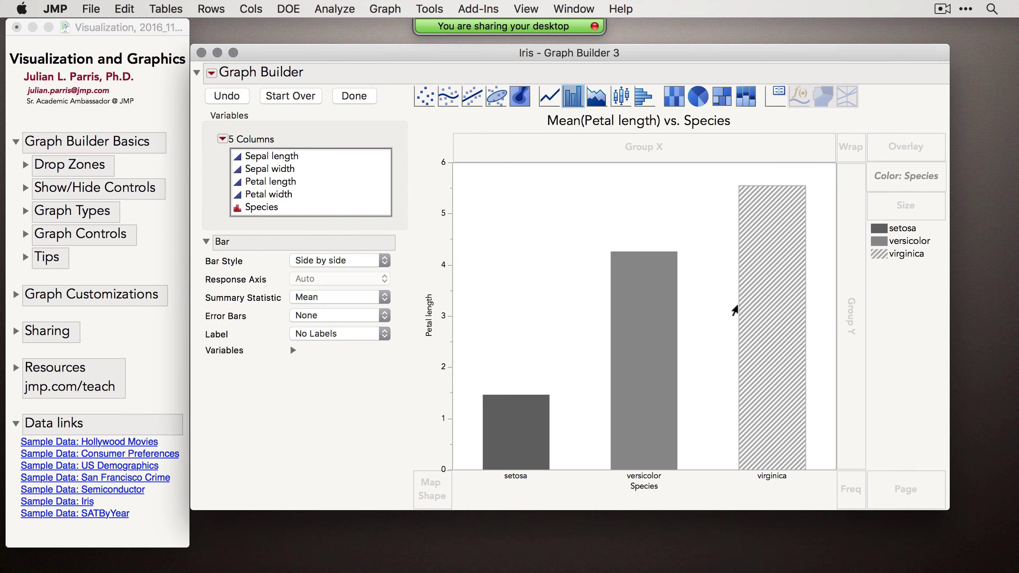
- Apply a thin horizontal-line fill pattern to the versicolor bar
{"action": "right_click", "coordinate": [883, 244]}
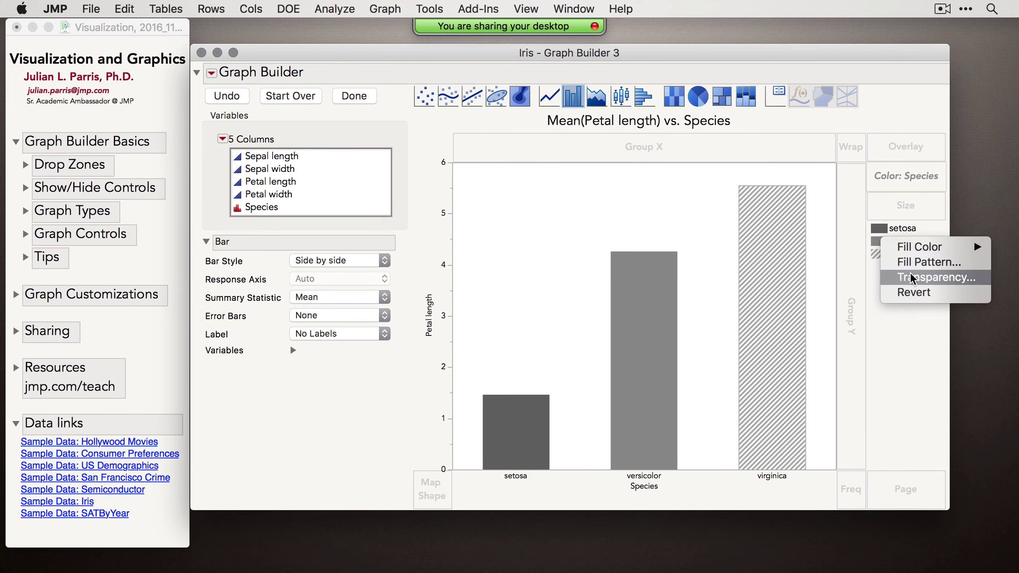
{"action": "left_click", "coordinate": [923, 263]}
{"action": "left_click", "coordinate": [490, 141]}
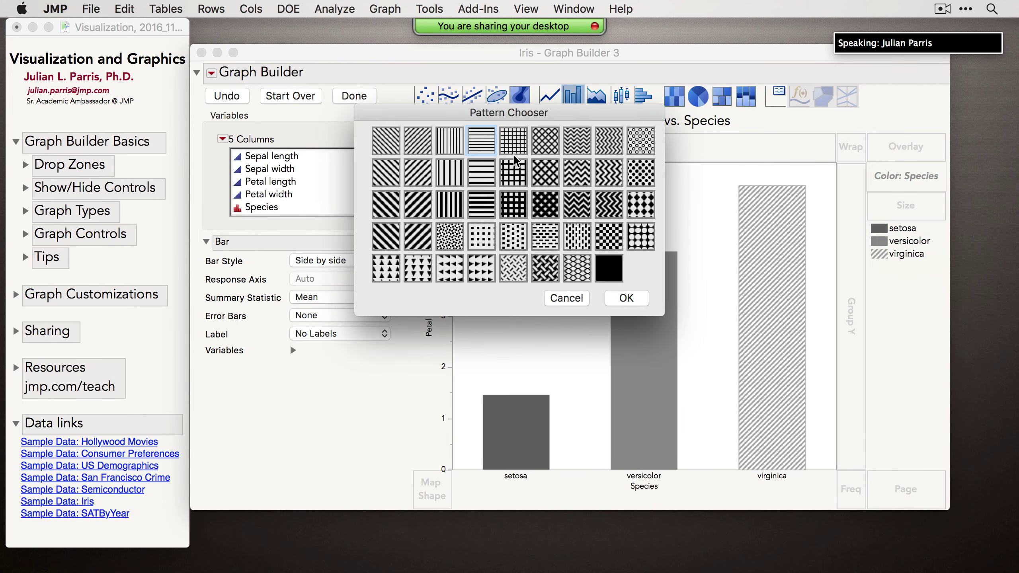
{"action": "left_click", "coordinate": [620, 297]}
- Apply a thin grid fill pattern to the setosa bar, then finish the graph to hide its control panel
{"action": "right_click", "coordinate": [880, 231]}
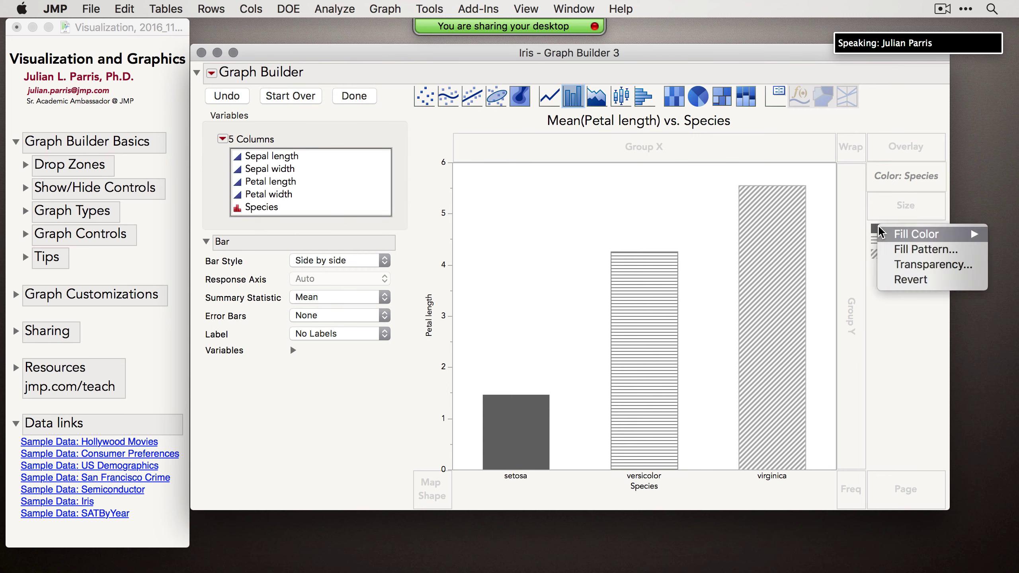
{"action": "left_click", "coordinate": [898, 249]}
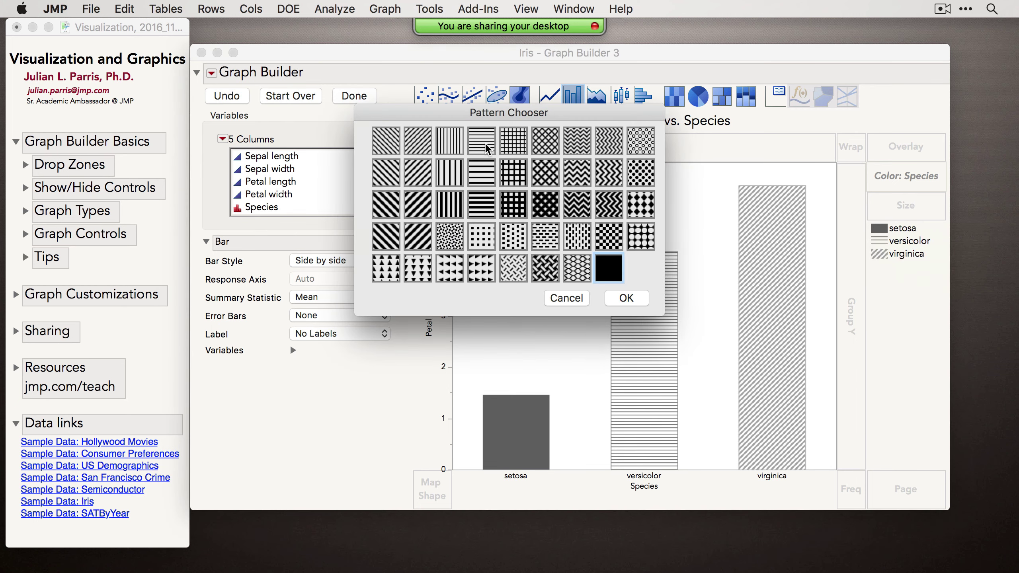
{"action": "left_click", "coordinate": [513, 147]}
{"action": "left_click", "coordinate": [646, 300]}
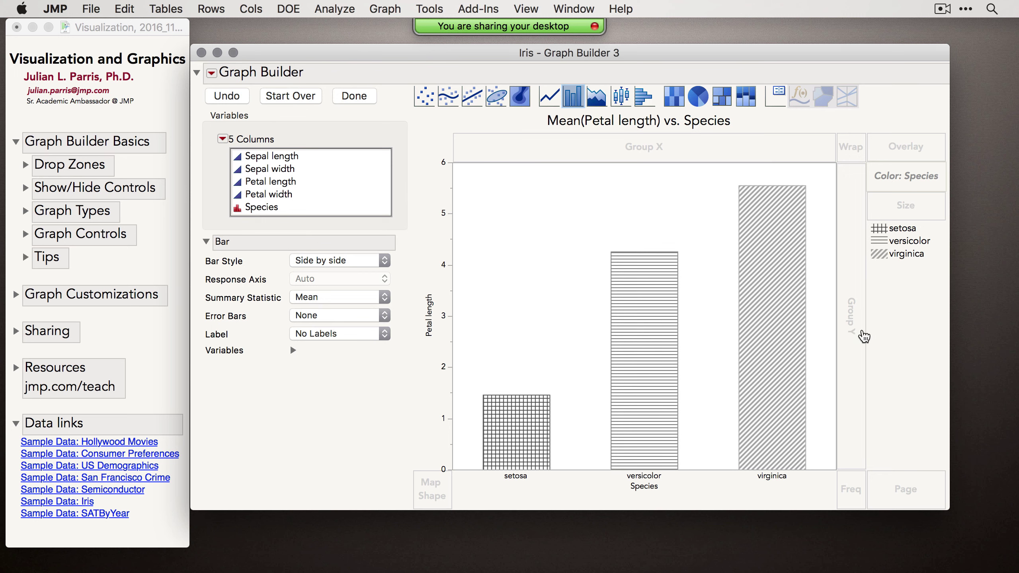
{"action": "left_click", "coordinate": [355, 96]}
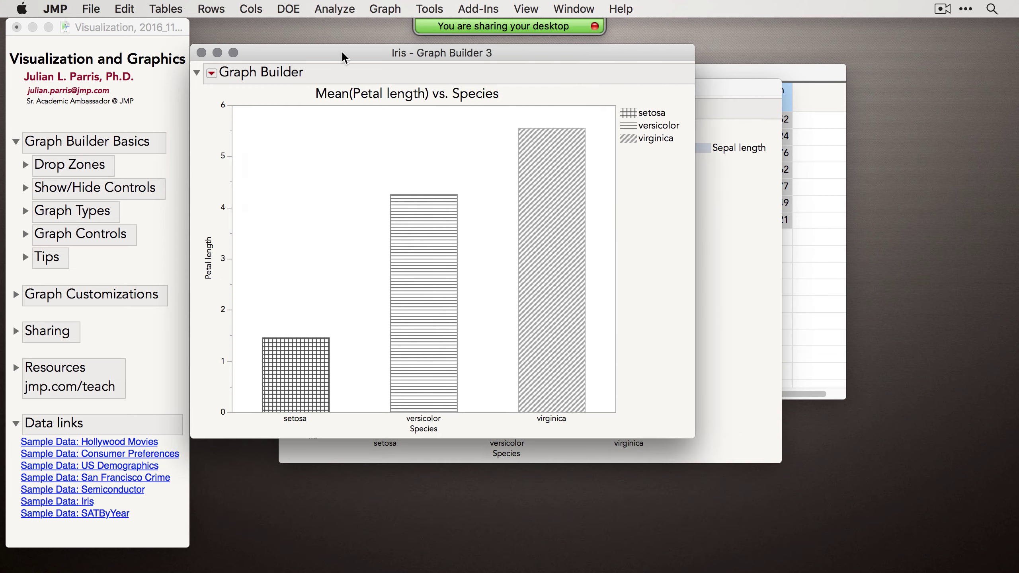
{"action": "left_click_drag", "start_coordinate": [350, 51], "coordinate": [390, 142]}
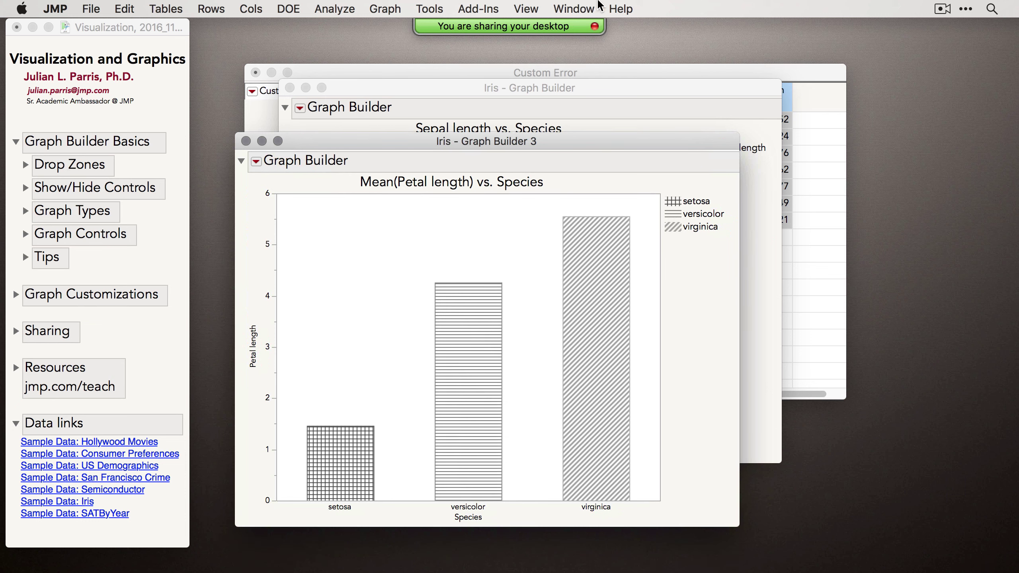
- Examine the formats offered for exporting the patterned bar chart report, and leave without exporting
{"action": "left_click", "coordinate": [87, 9]}
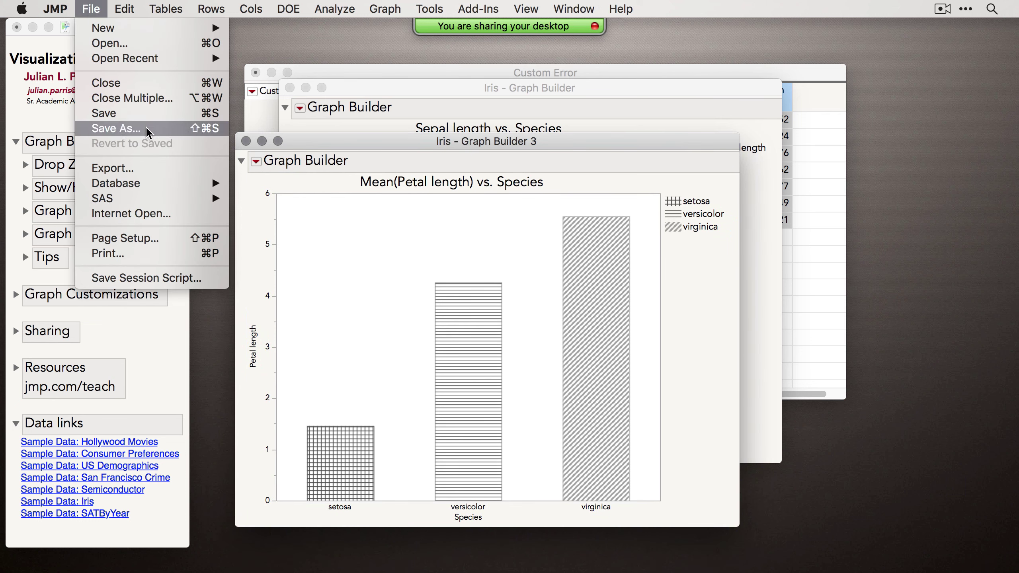
{"action": "left_click", "coordinate": [163, 171]}
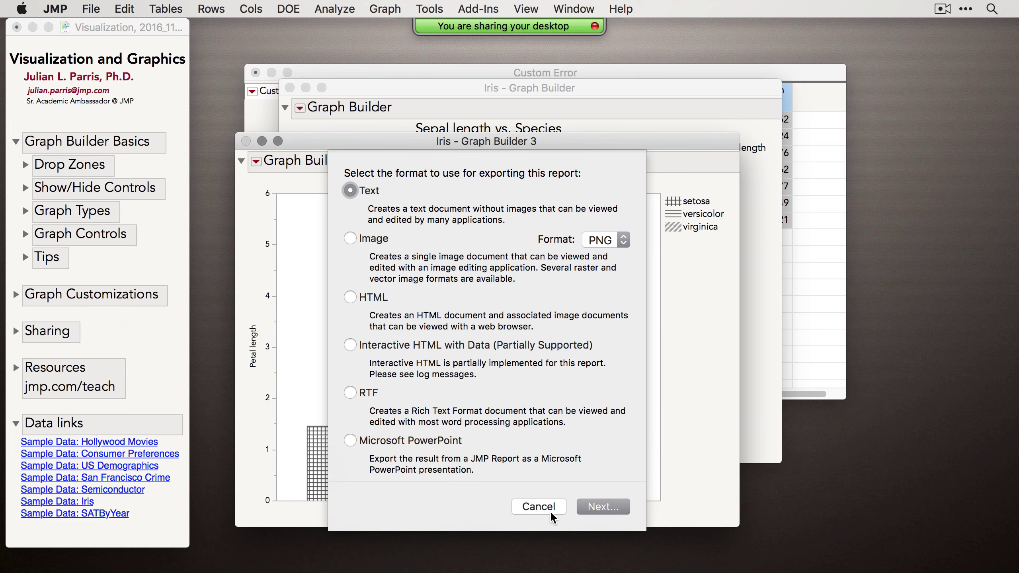
{"action": "left_click", "coordinate": [539, 507]}
{"action": "left_click_drag", "start_coordinate": [539, 143], "coordinate": [531, 144]}
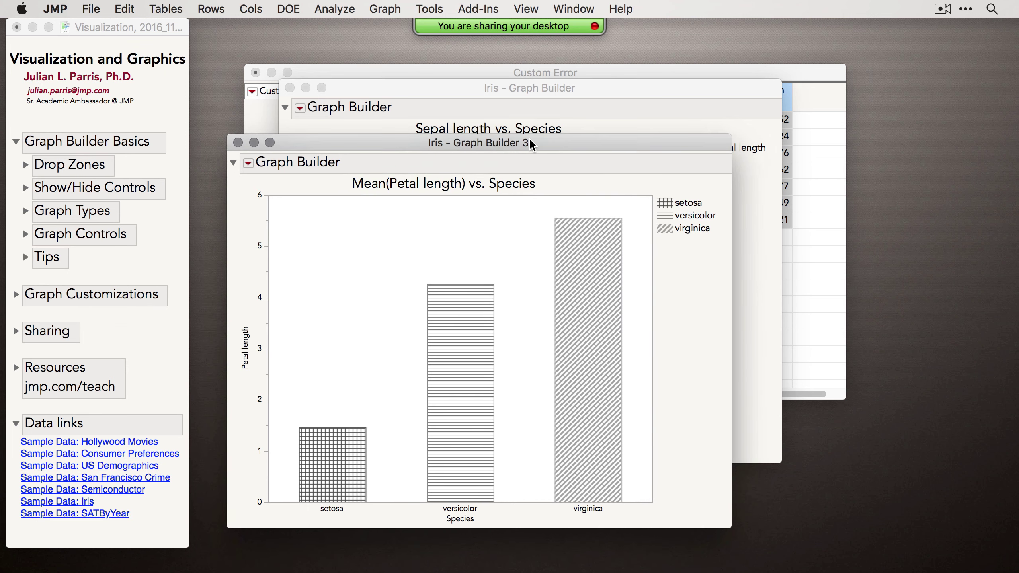
- Create a web report from all open reports, keeping the default titles, folder name and directory
{"action": "left_click", "coordinate": [574, 9]}
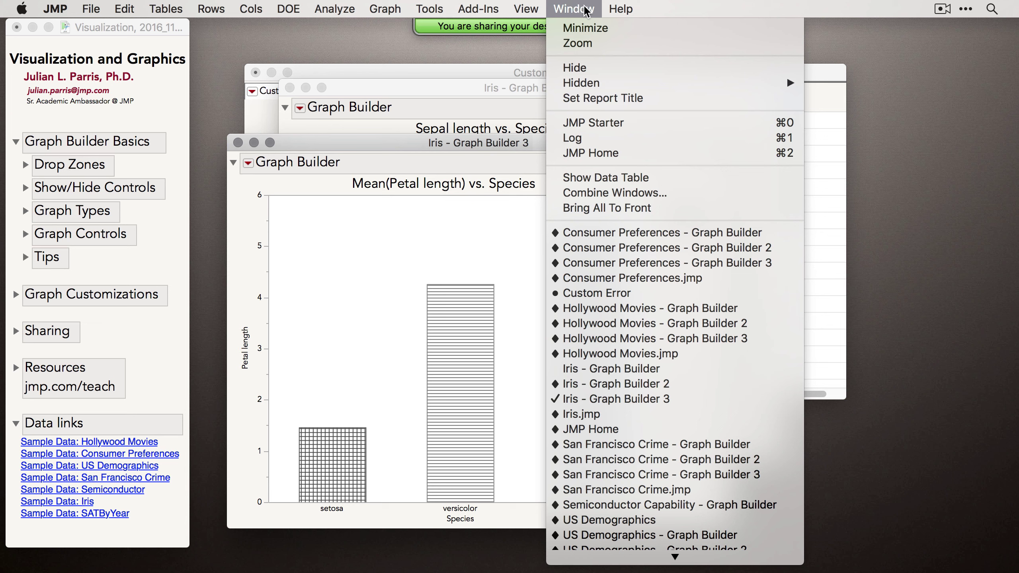
{"action": "mouse_move", "coordinate": [531, 10]}
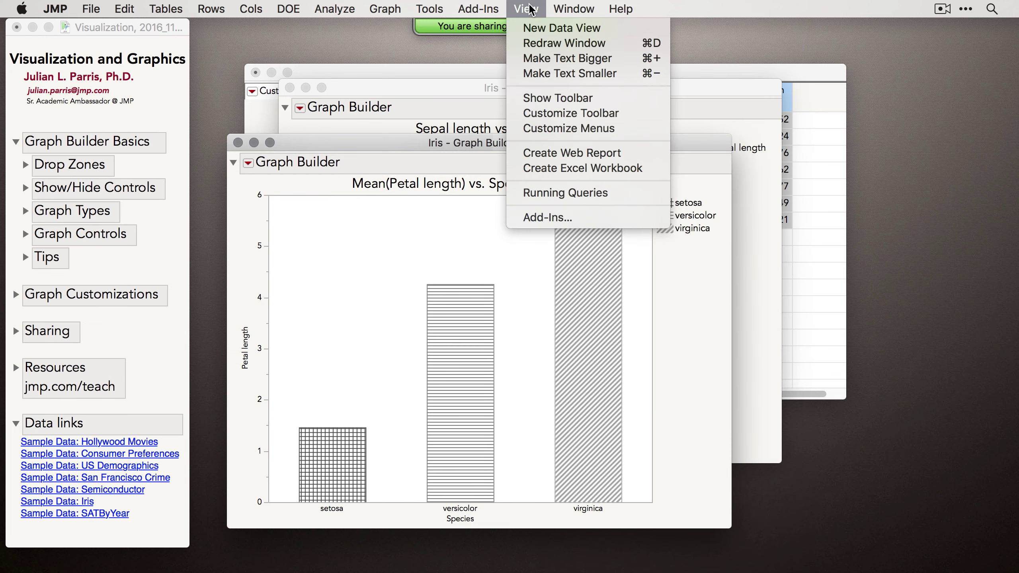
{"action": "left_click", "coordinate": [564, 153]}
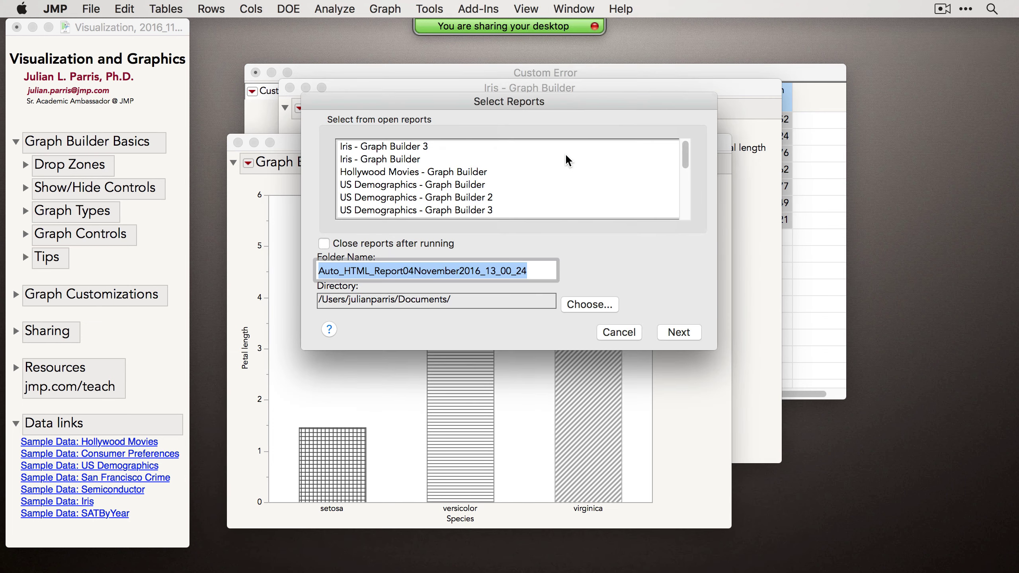
{"action": "left_click_drag", "start_coordinate": [453, 149], "coordinate": [451, 342]}
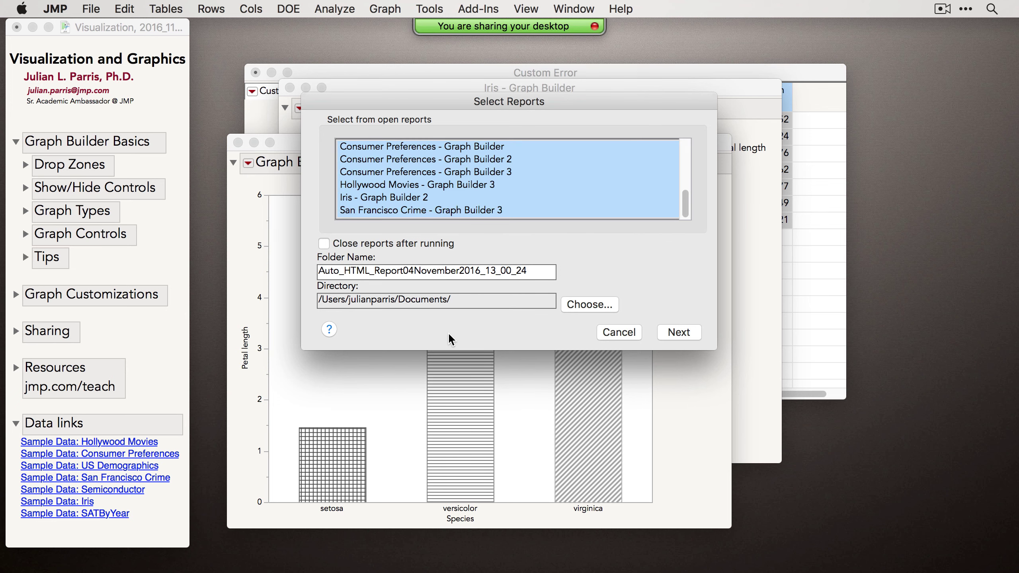
{"action": "left_click", "coordinate": [680, 332]}
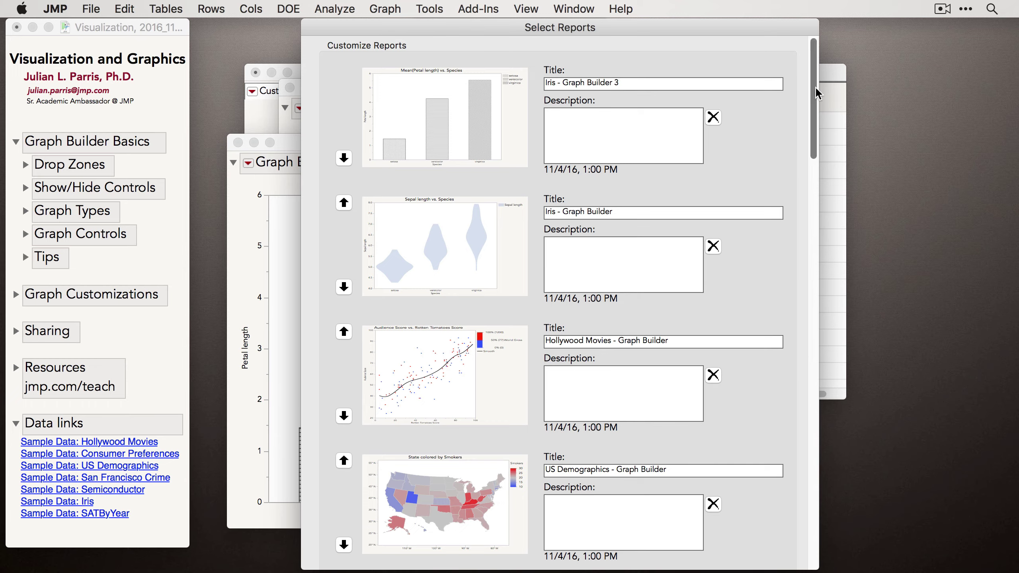
{"action": "left_click_drag", "start_coordinate": [814, 90], "coordinate": [815, 502]}
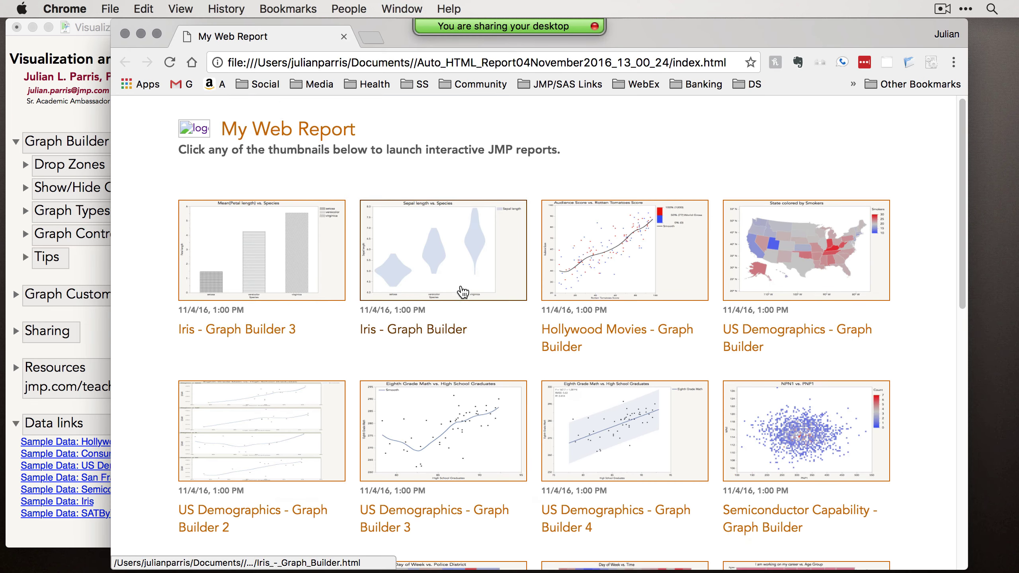
- Browse the web report's thumbnails in Chrome, open the interactive US Demographics - Graph Builder 4 report, and return to the overview
{"action": "scroll", "coordinate": [466, 288], "scroll_direction": "down", "scroll_amount": 2}
{"action": "scroll", "coordinate": [481, 400], "scroll_direction": "down", "scroll_amount": 3}
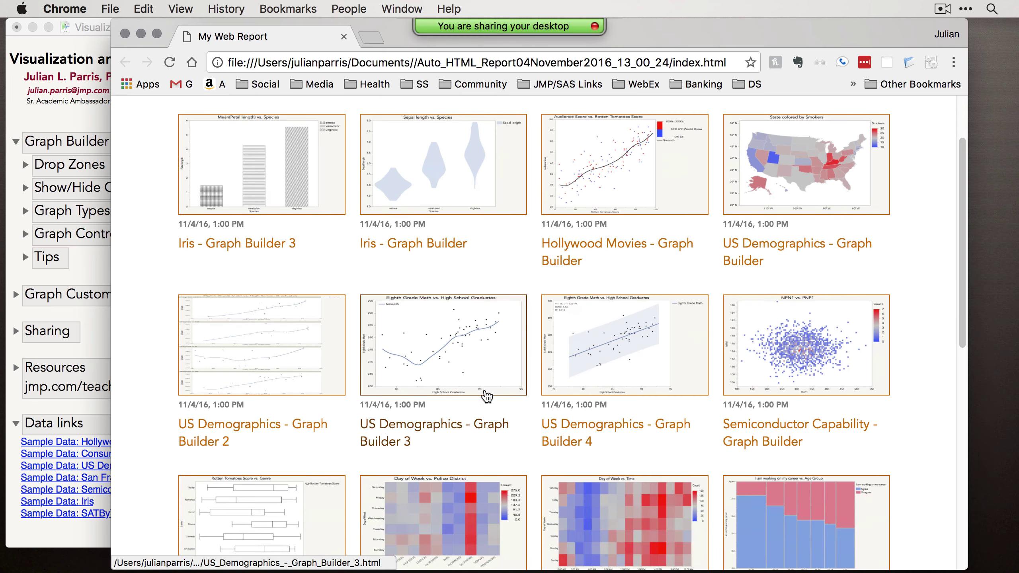
{"action": "left_click", "coordinate": [625, 353]}
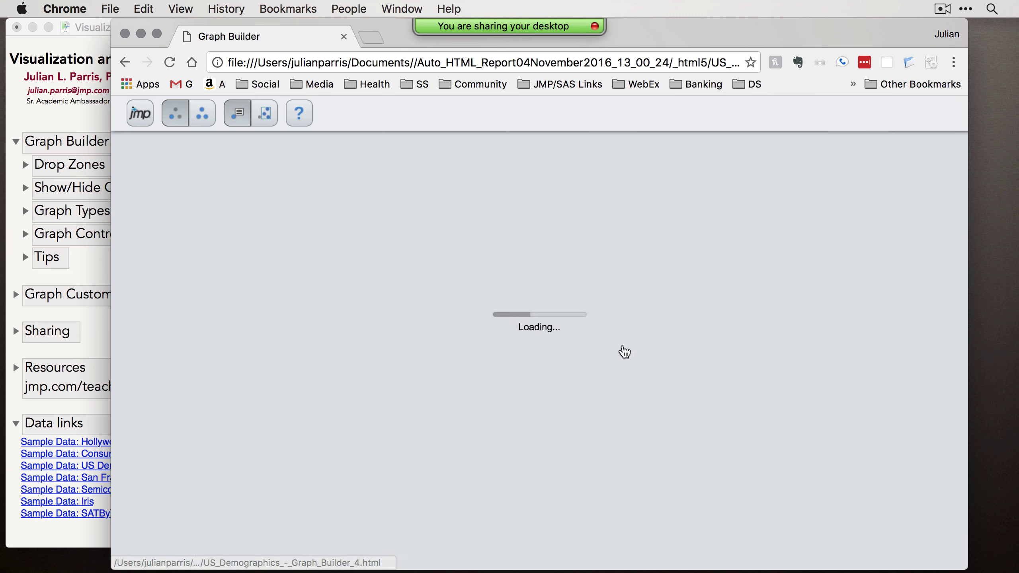
{"action": "left_click", "coordinate": [125, 62]}
- Switch back to JMP and create a Scatterplot 3D of Sepal length, Sepal width and Petal length from the Iris data
{"action": "key", "text": "super+Tab"}
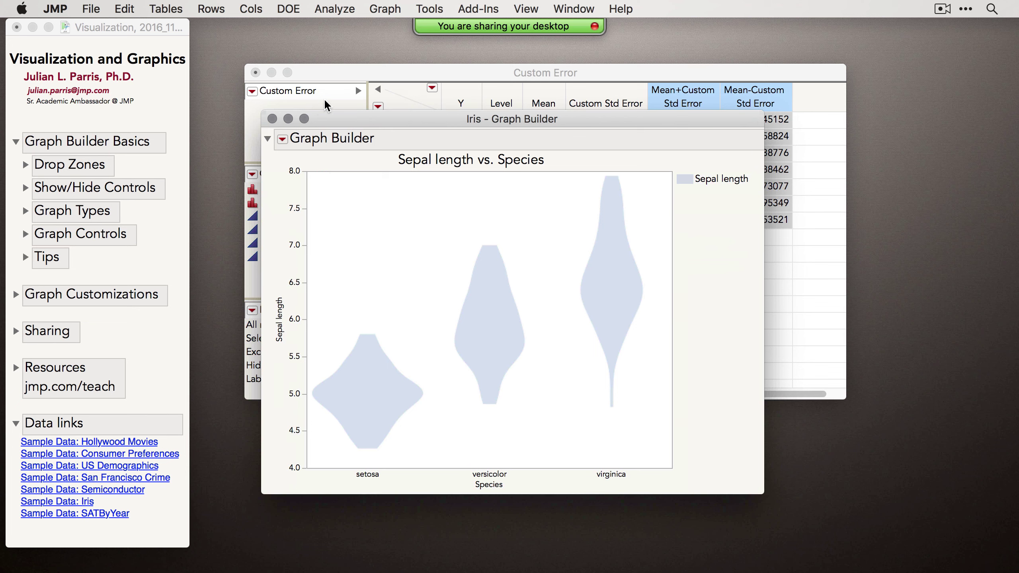
{"action": "left_click_drag", "start_coordinate": [409, 113], "coordinate": [360, 111]}
{"action": "left_click", "coordinate": [386, 9]}
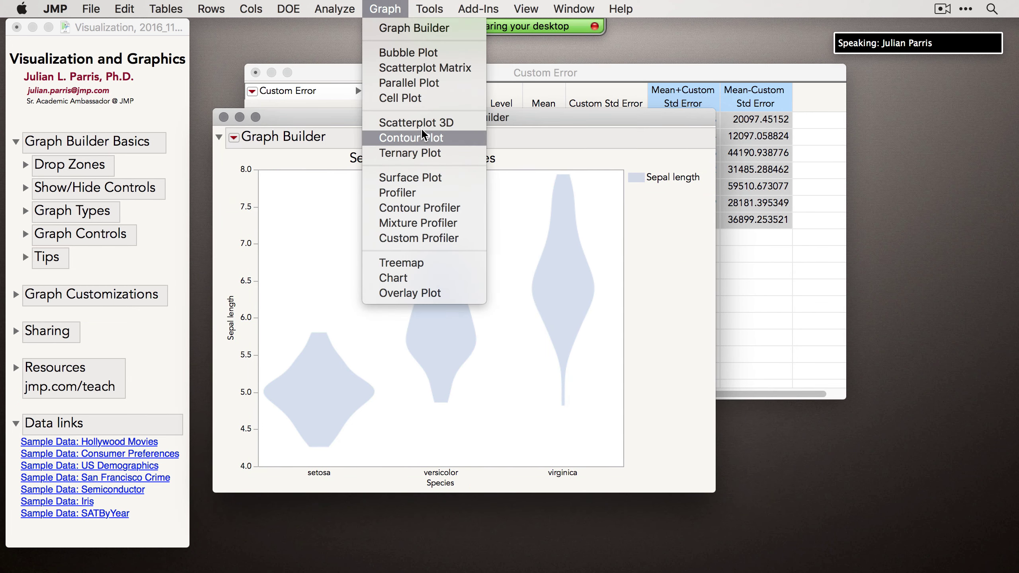
{"action": "left_click", "coordinate": [452, 122]}
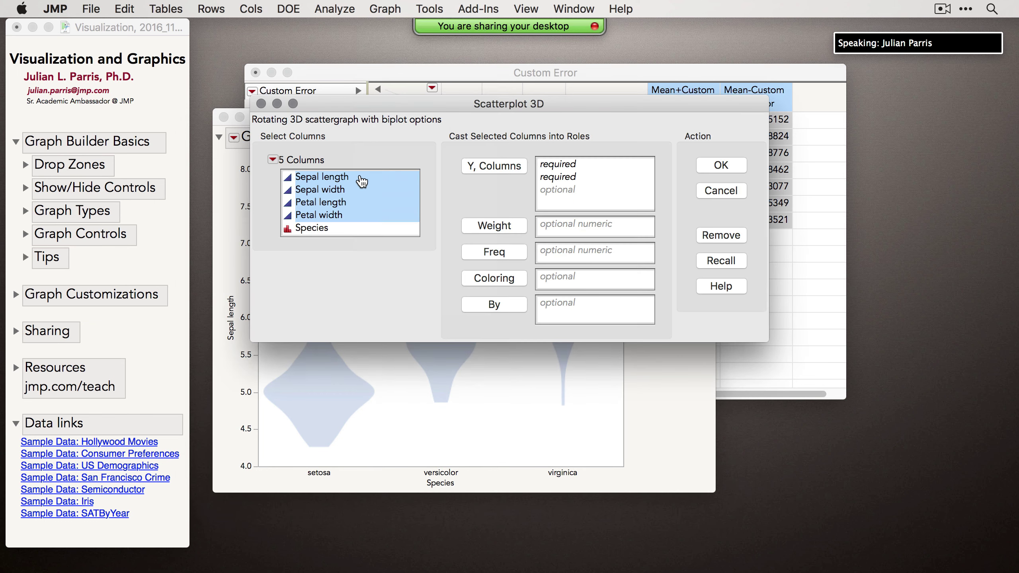
{"action": "left_click", "coordinate": [360, 181]}
{"action": "left_click", "coordinate": [346, 202], "text": "shift"}
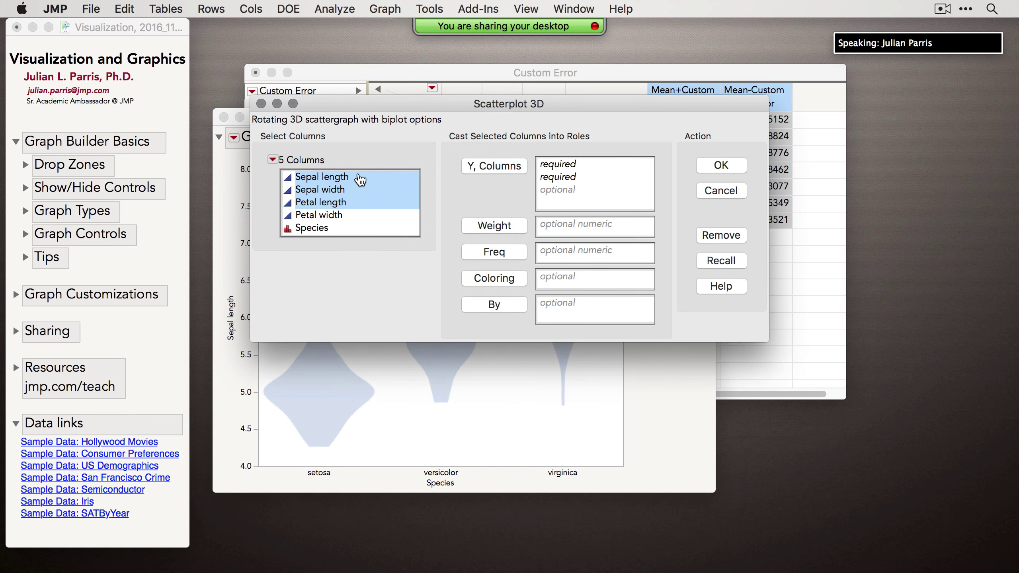
{"action": "left_click", "coordinate": [508, 176]}
{"action": "left_click", "coordinate": [720, 166]}
{"action": "left_click_drag", "start_coordinate": [490, 303], "coordinate": [337, 83]}
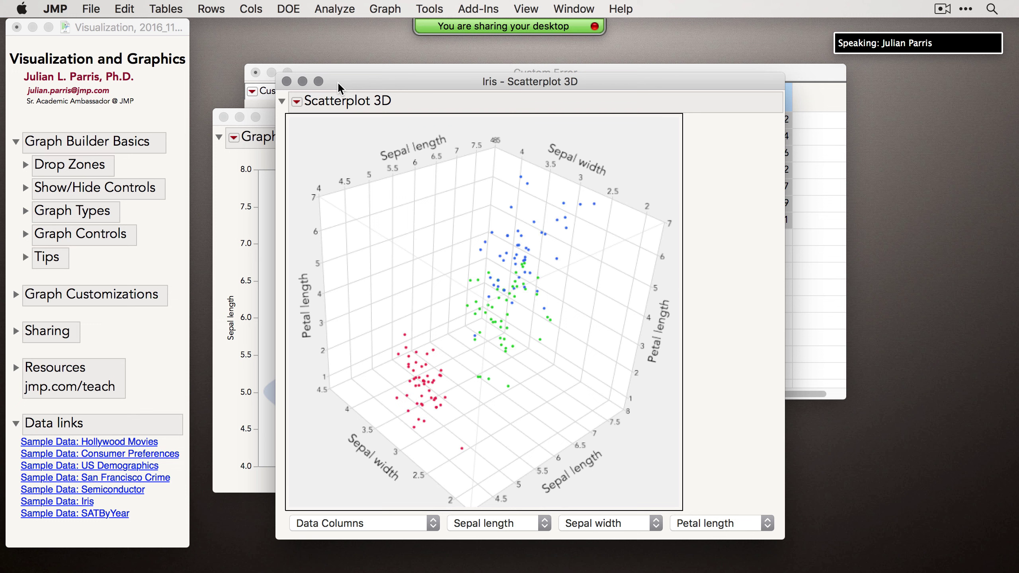
- Add normal contour ellipsoids grouped by Species to the 3D scatterplot, keeping the default coverage and transparency, and rotate the plot
{"action": "left_click", "coordinate": [296, 102]}
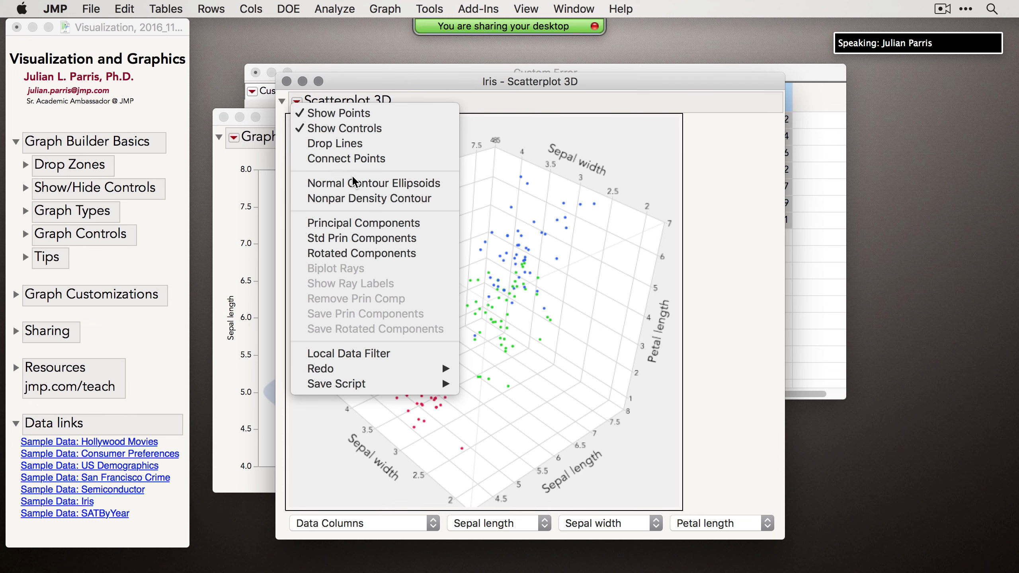
{"action": "left_click", "coordinate": [371, 189]}
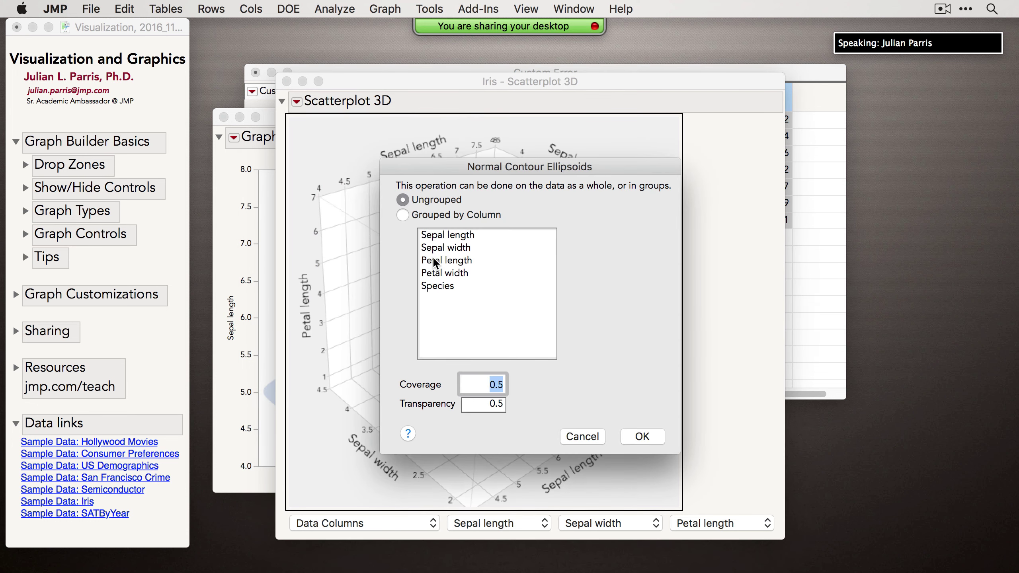
{"action": "left_click", "coordinate": [441, 217]}
{"action": "left_click", "coordinate": [443, 286]}
{"action": "left_click", "coordinate": [642, 437]}
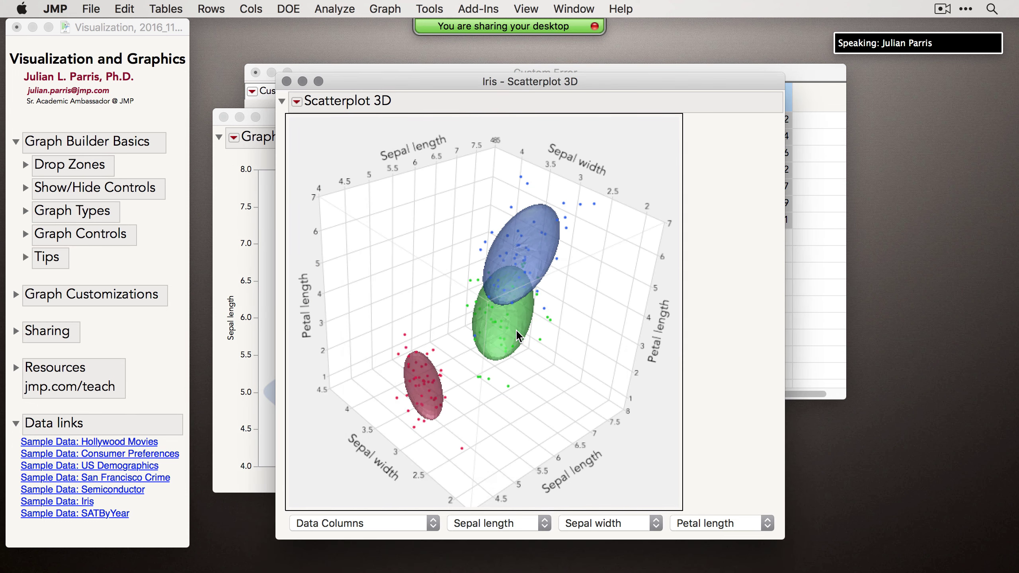
{"action": "left_click_drag", "start_coordinate": [519, 337], "coordinate": [562, 349]}
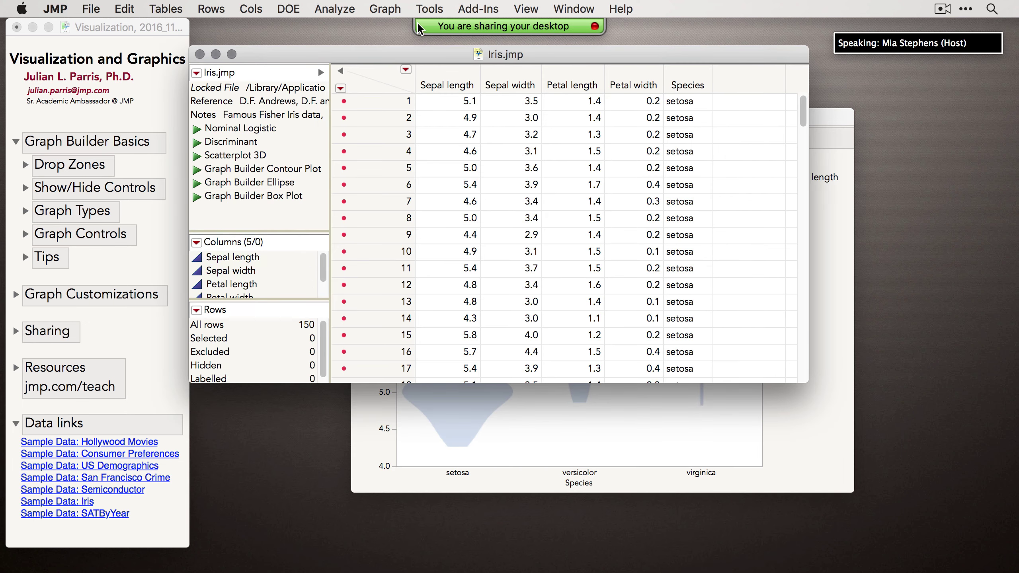
- Build a new Graph Builder plot of Petal width versus Petal length with points and a smoother, and finish it
{"action": "left_click", "coordinate": [384, 9]}
{"action": "left_click", "coordinate": [385, 29]}
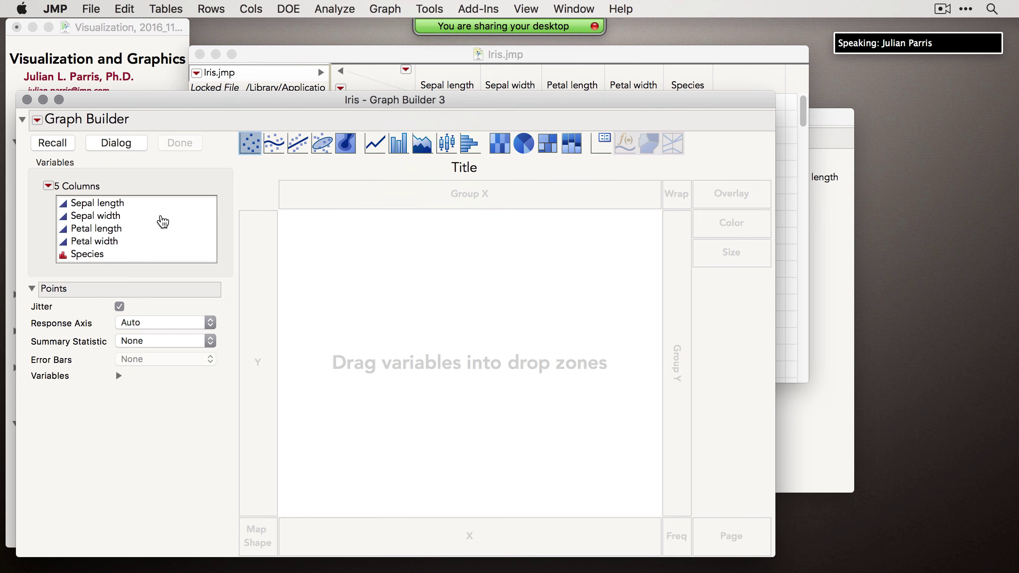
{"action": "left_click_drag", "start_coordinate": [120, 230], "coordinate": [494, 362]}
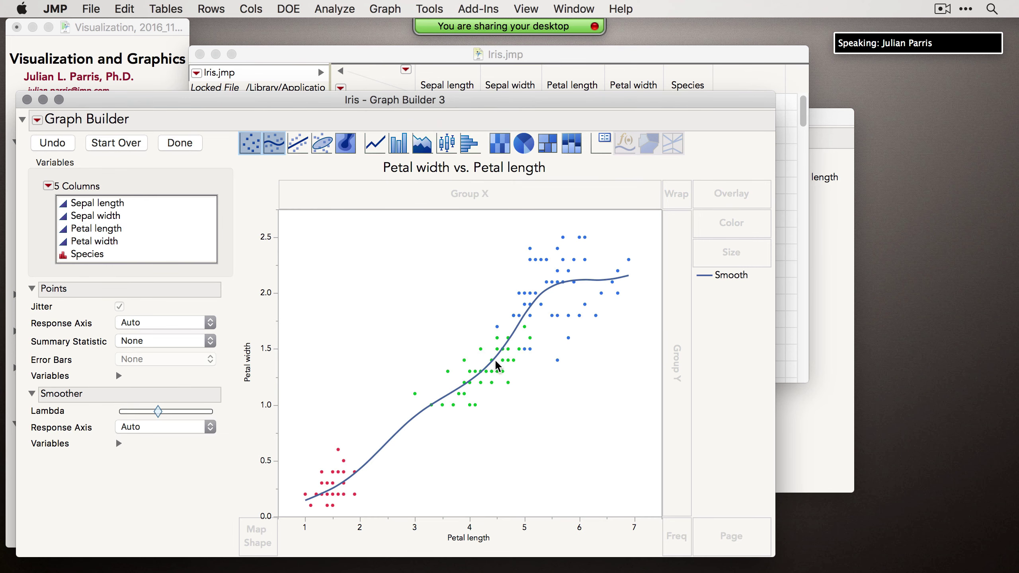
{"action": "left_click", "coordinate": [178, 143]}
- Build a finished bar chart of mean Petal width by Species in a new Graph Builder, placed beside the first graph
{"action": "left_click", "coordinate": [387, 10]}
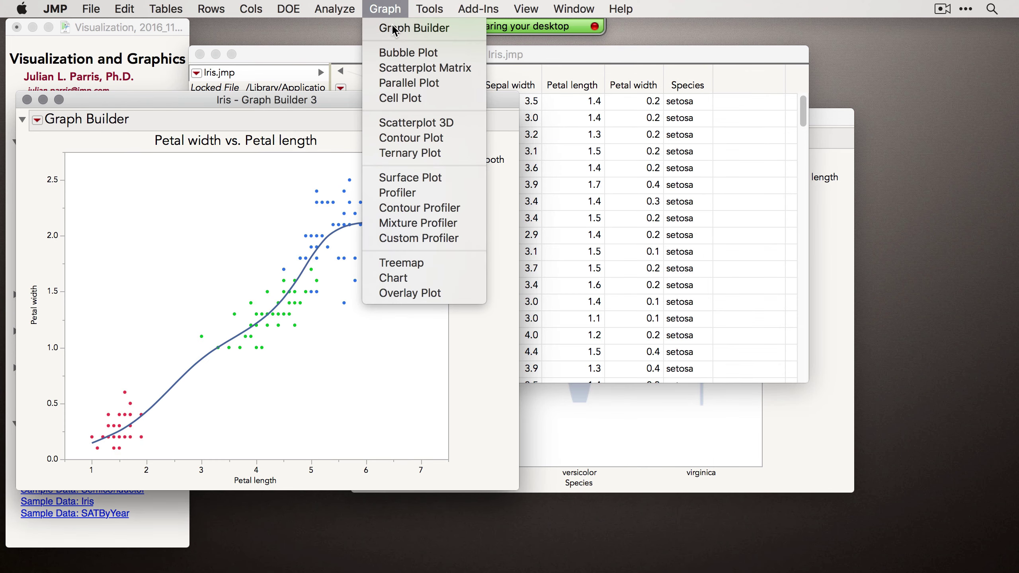
{"action": "left_click", "coordinate": [395, 29]}
{"action": "left_click_drag", "start_coordinate": [139, 199], "coordinate": [450, 264]}
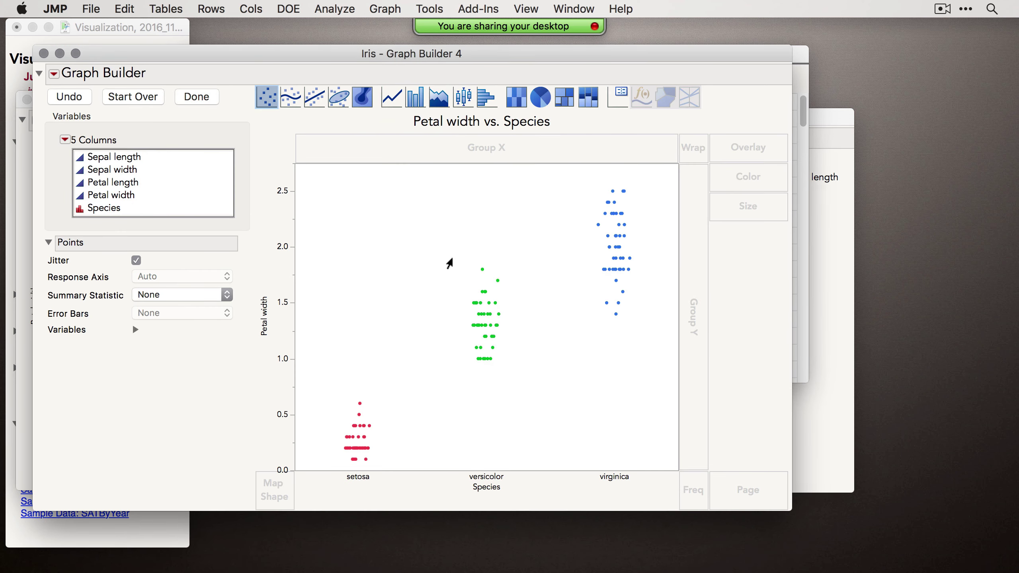
{"action": "left_click", "coordinate": [439, 97]}
{"action": "left_click", "coordinate": [197, 96]}
{"action": "left_click_drag", "start_coordinate": [209, 56], "coordinate": [576, 117]}
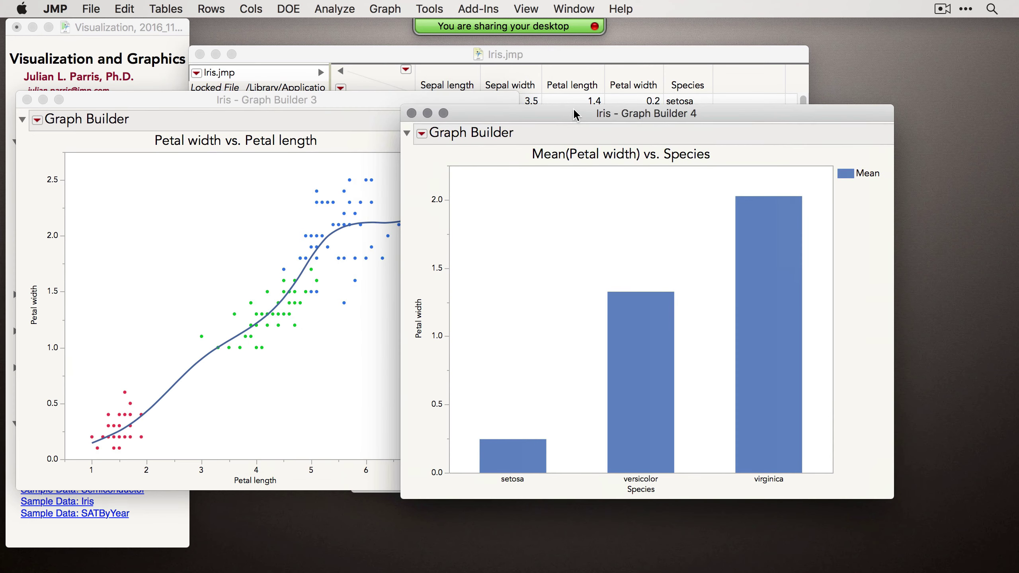
{"action": "left_click_drag", "start_coordinate": [487, 121], "coordinate": [539, 103]}
- Save the bar chart's script to the Iris data table, keeping the default name Mean(Petal width) vs. Species
{"action": "left_click", "coordinate": [475, 117]}
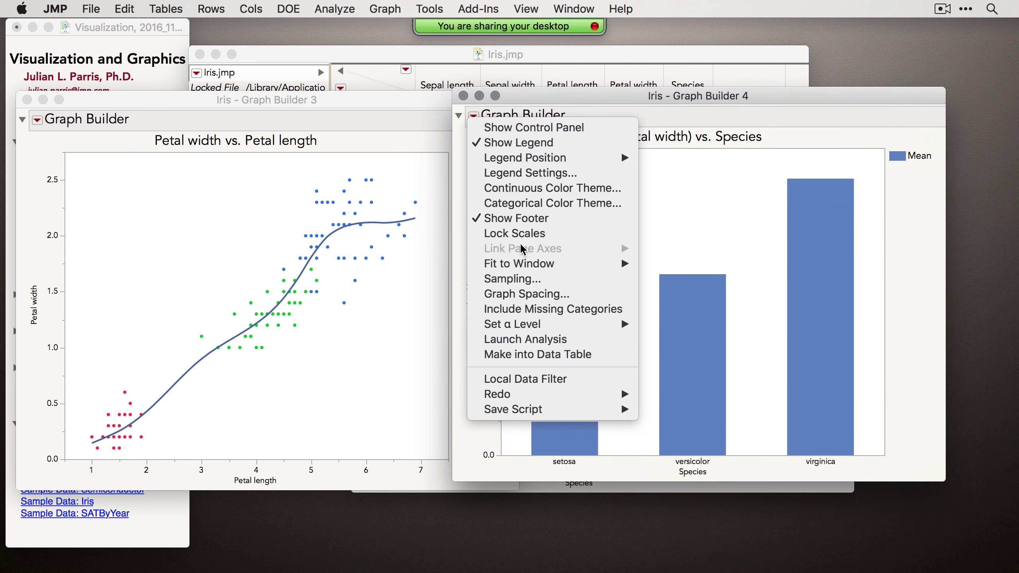
{"action": "mouse_move", "coordinate": [535, 410]}
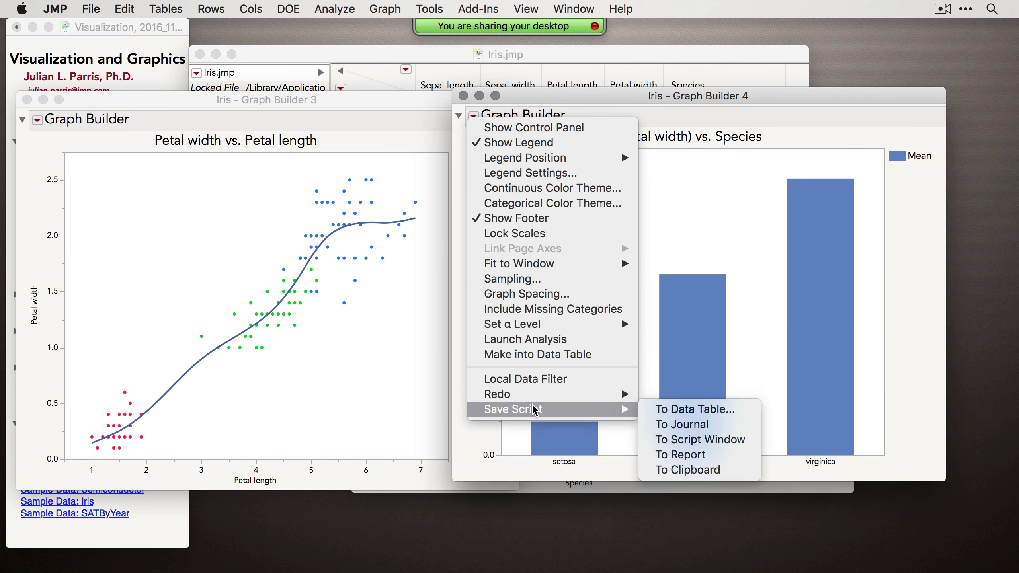
{"action": "left_click", "coordinate": [702, 412]}
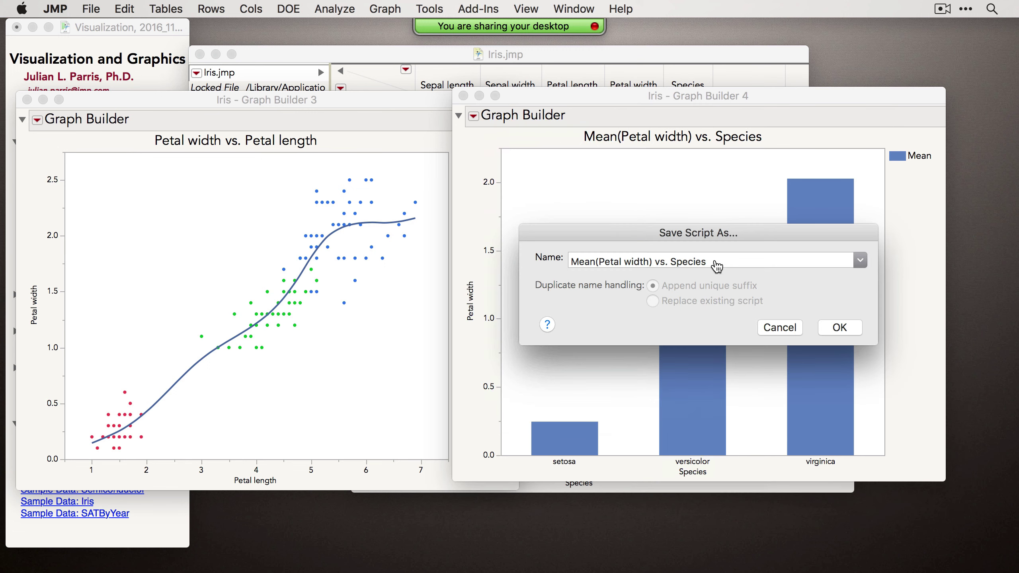
{"action": "left_click", "coordinate": [717, 266]}
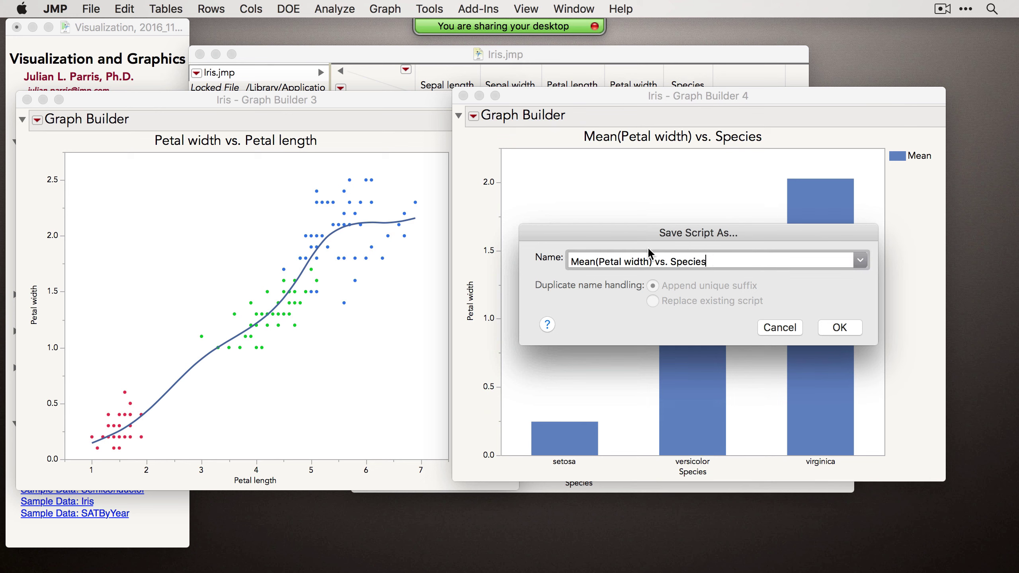
{"action": "left_click", "coordinate": [841, 327]}
- Bring the Iris data table forward and test its saved Mean(Petal width) vs. Species script, closing the reproduced chart
{"action": "left_click", "coordinate": [347, 85]}
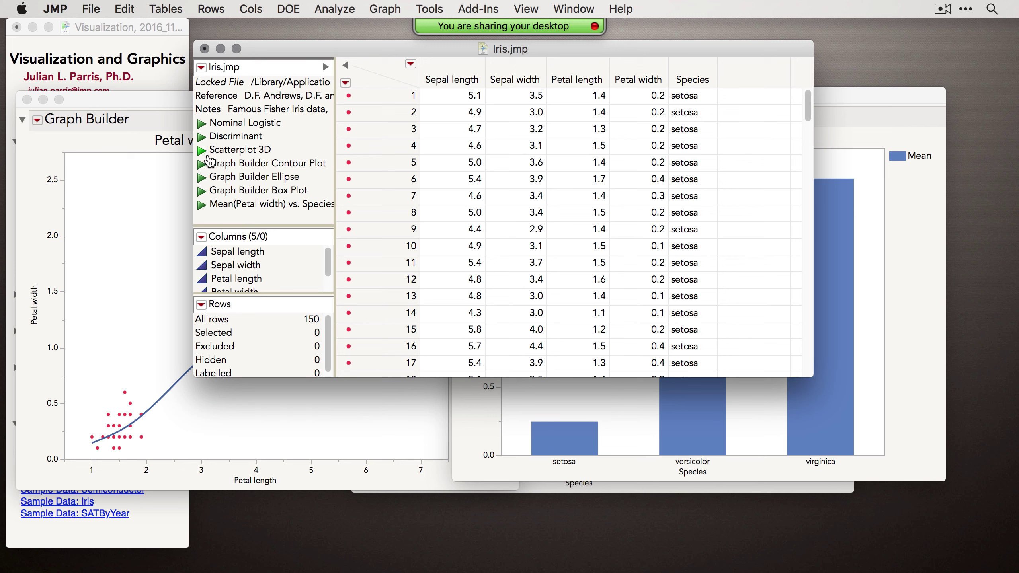
{"action": "right_click", "coordinate": [228, 205]}
{"action": "left_click", "coordinate": [237, 209]}
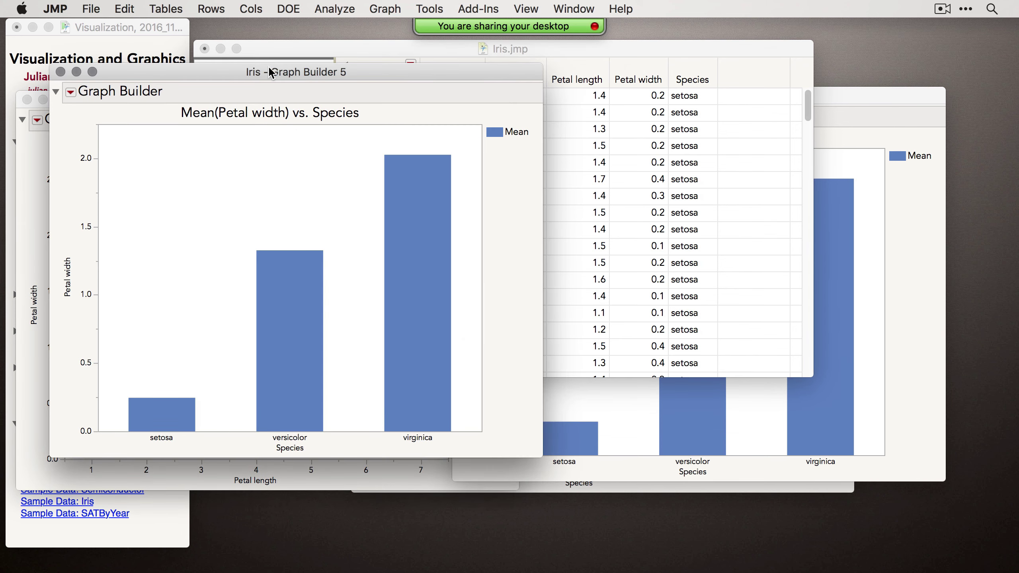
{"action": "left_click_drag", "start_coordinate": [271, 72], "coordinate": [436, 89]}
{"action": "left_click", "coordinate": [433, 86]}
- Save the Petal width vs. Petal length graph's script to the journal and check the journal window
{"action": "left_click", "coordinate": [90, 155]}
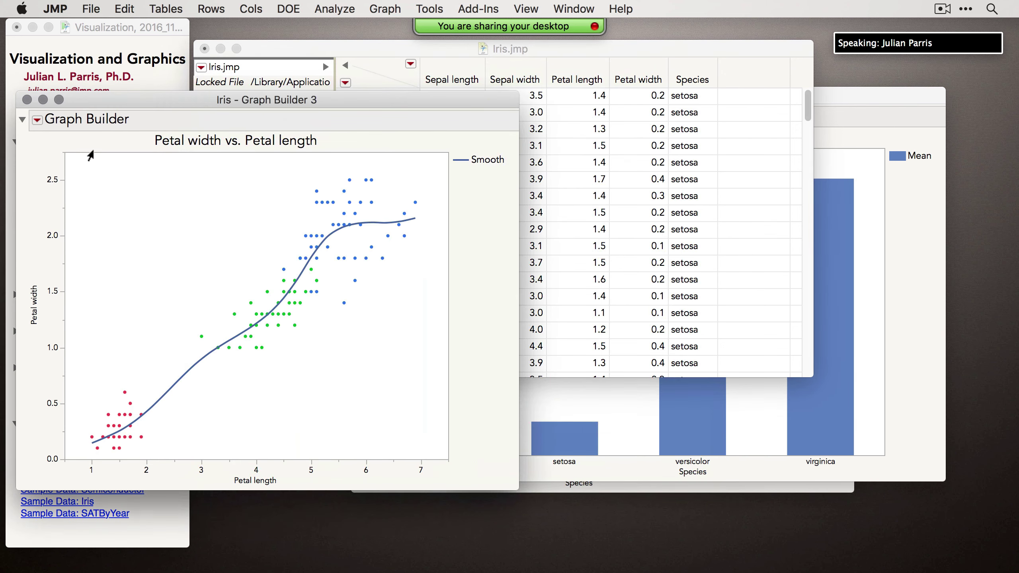
{"action": "left_click", "coordinate": [37, 121]}
{"action": "mouse_move", "coordinate": [138, 414]}
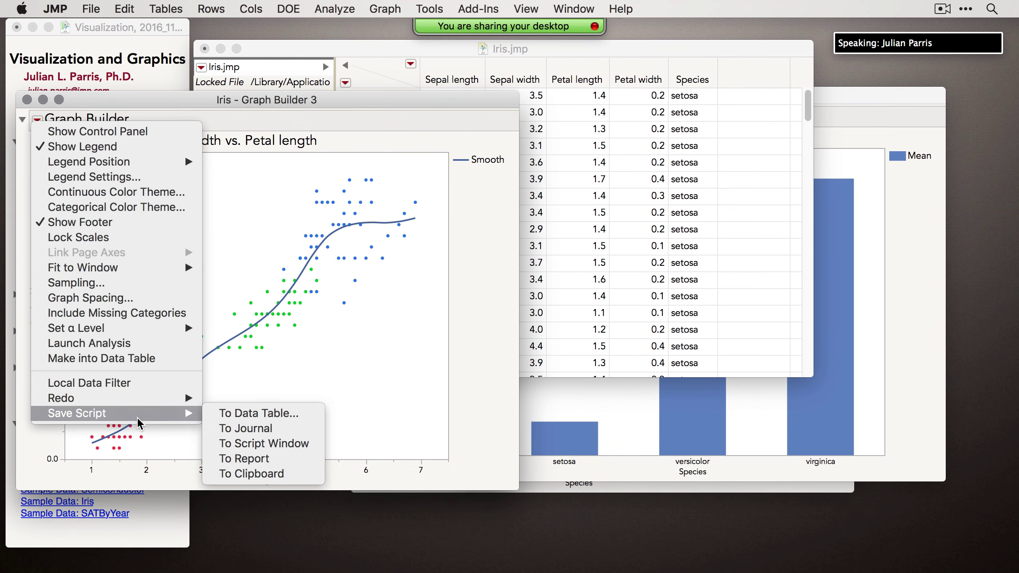
{"action": "left_click", "coordinate": [236, 429]}
{"action": "left_click", "coordinate": [93, 48]}
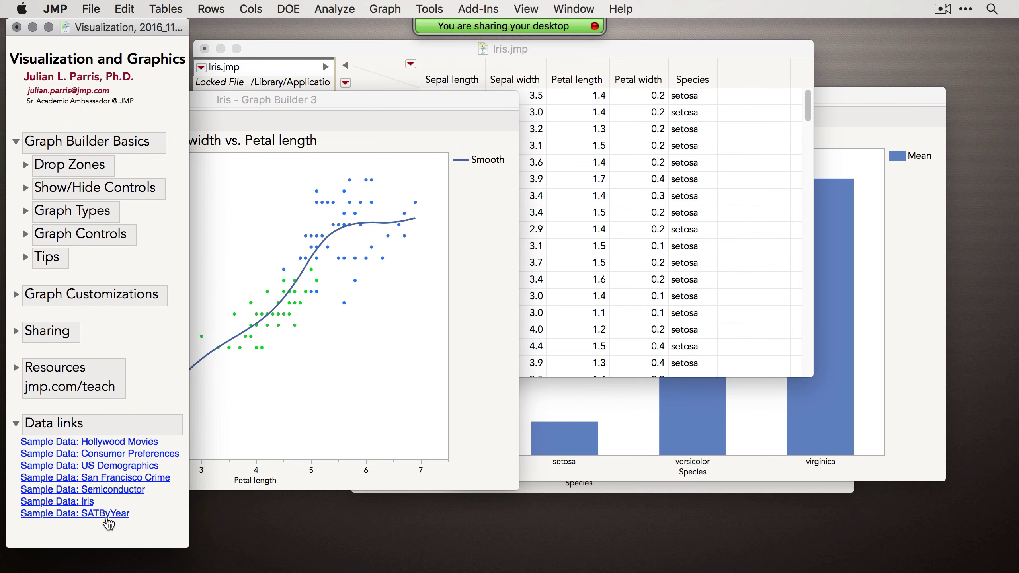
{"action": "left_click", "coordinate": [367, 350]}
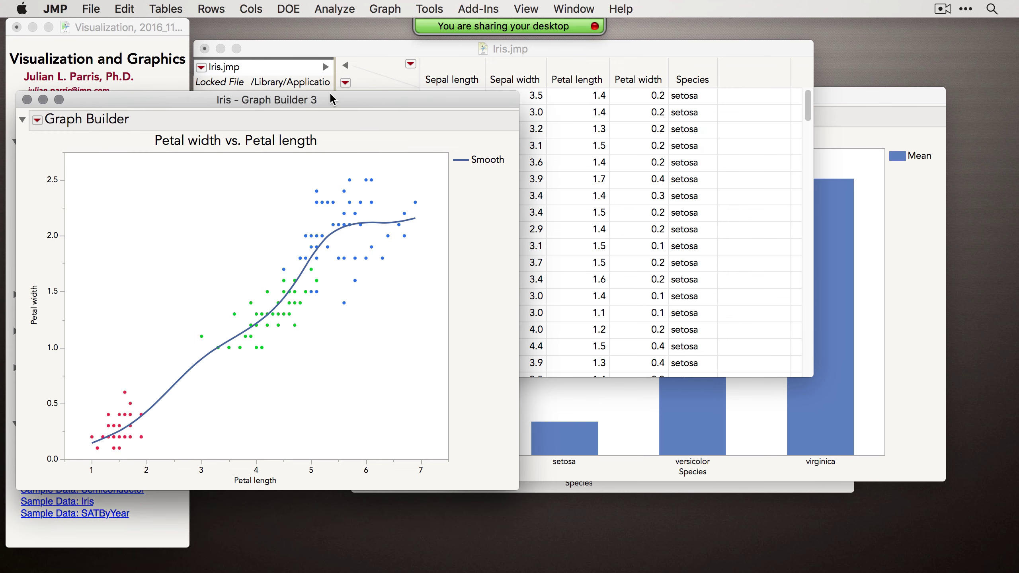
- Run the Iris table's saved scripts from Mean(Petal width) vs. Species through Discriminant, and close the Discriminant and Scatterplot 3D reports
{"action": "left_click_drag", "start_coordinate": [331, 96], "coordinate": [500, 169]}
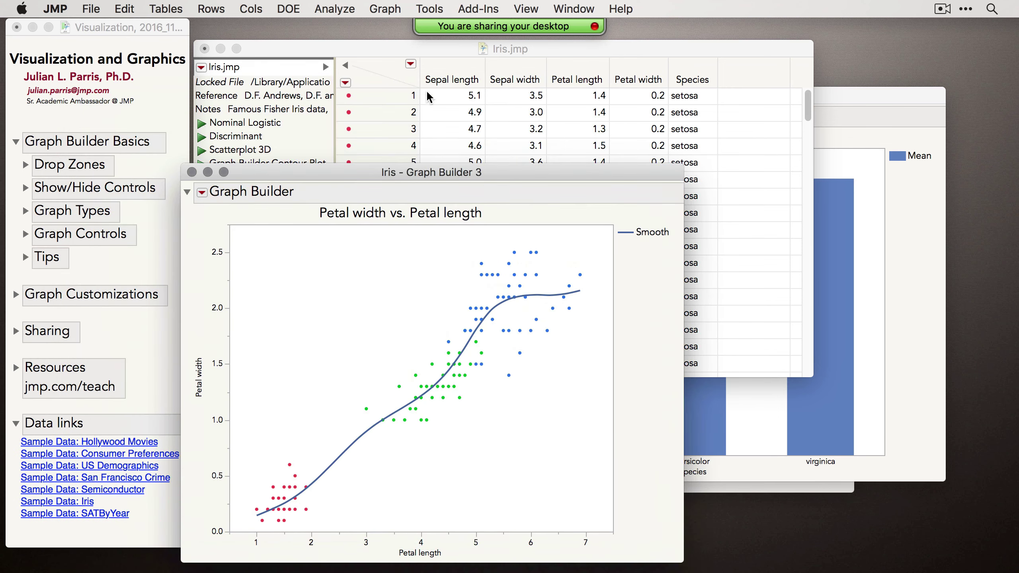
{"action": "left_click_drag", "start_coordinate": [906, 96], "coordinate": [900, 106]}
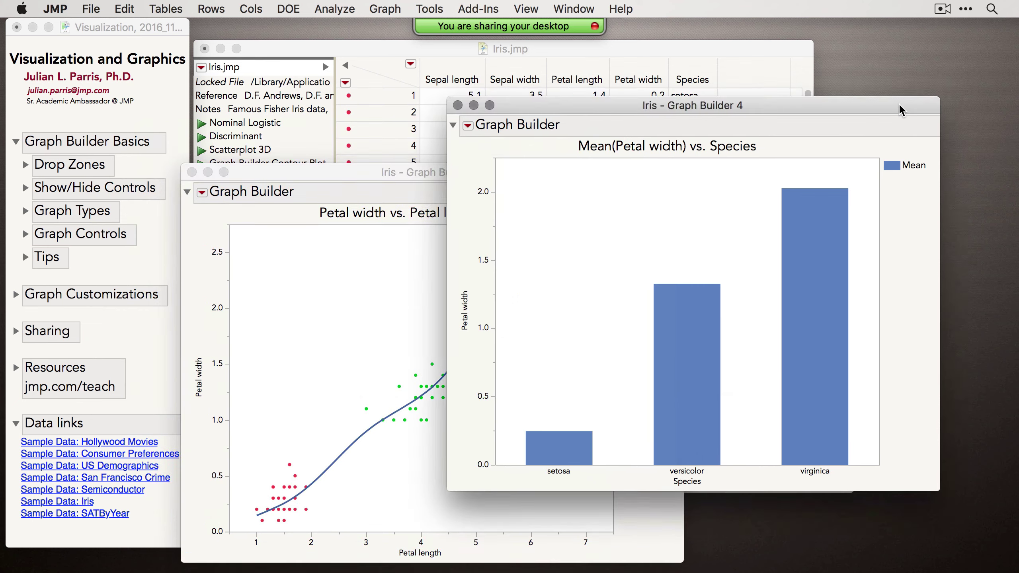
{"action": "left_click", "coordinate": [406, 51]}
{"action": "left_click", "coordinate": [201, 200]}
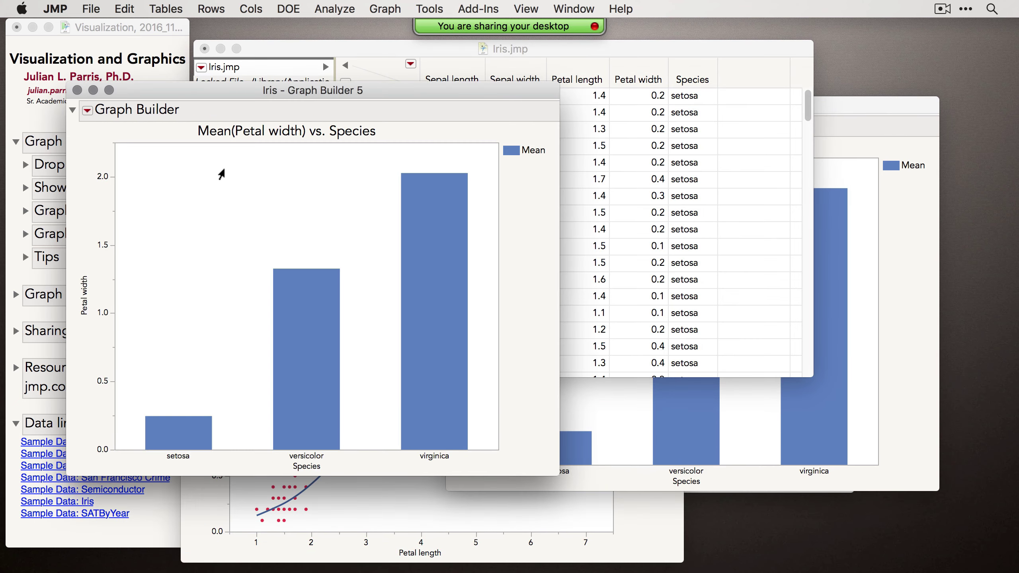
{"action": "left_click", "coordinate": [201, 191]}
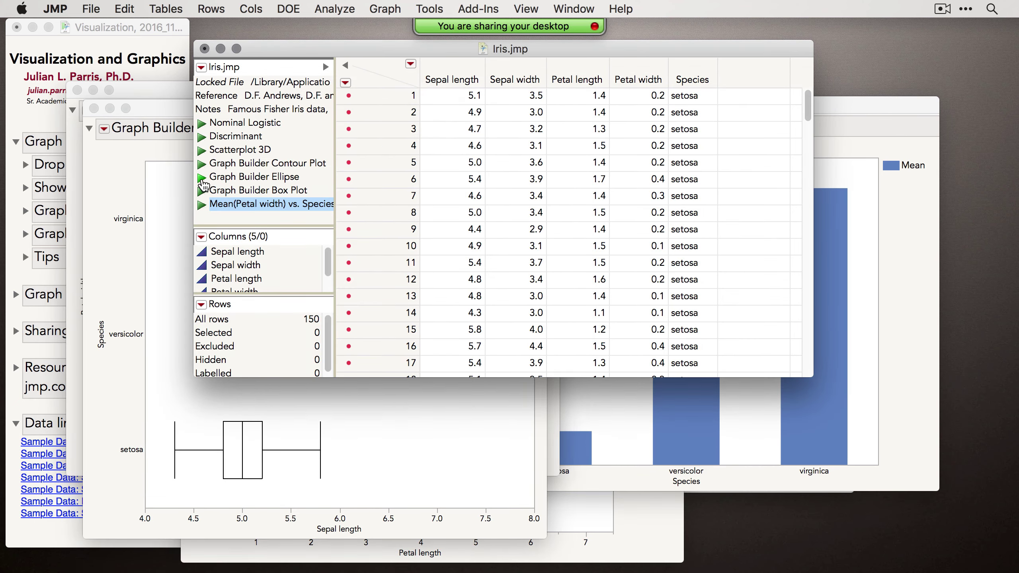
{"action": "left_click", "coordinate": [201, 177]}
{"action": "left_click", "coordinate": [200, 165]}
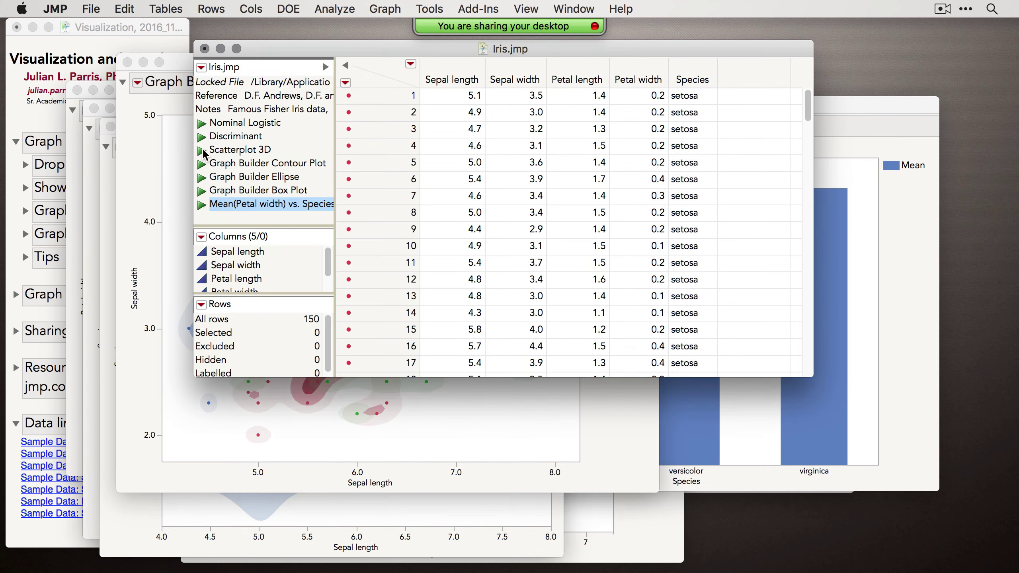
{"action": "left_click", "coordinate": [202, 151]}
{"action": "left_click", "coordinate": [202, 137]}
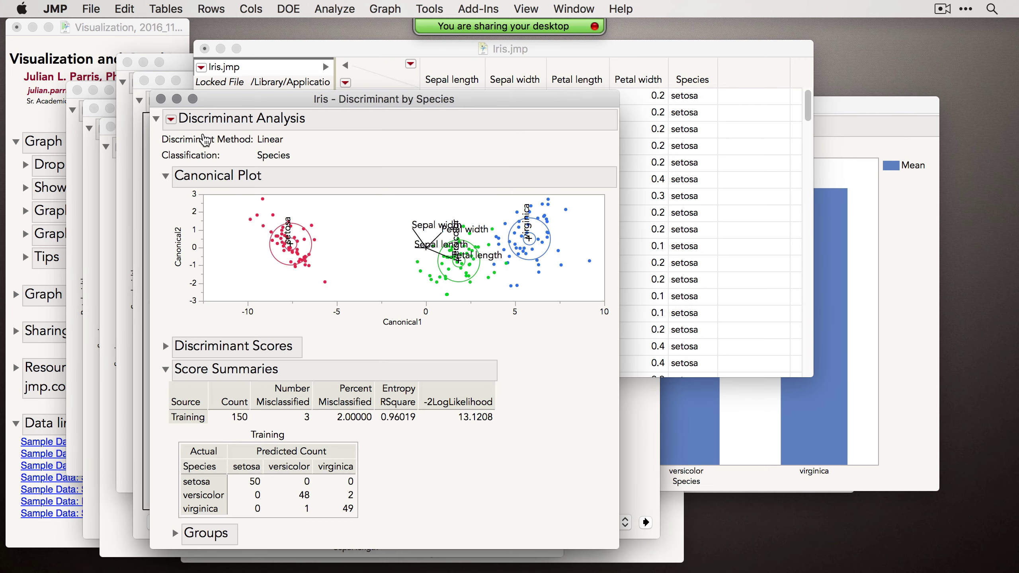
{"action": "key", "text": "super+w"}
{"action": "key", "text": "super+w"}
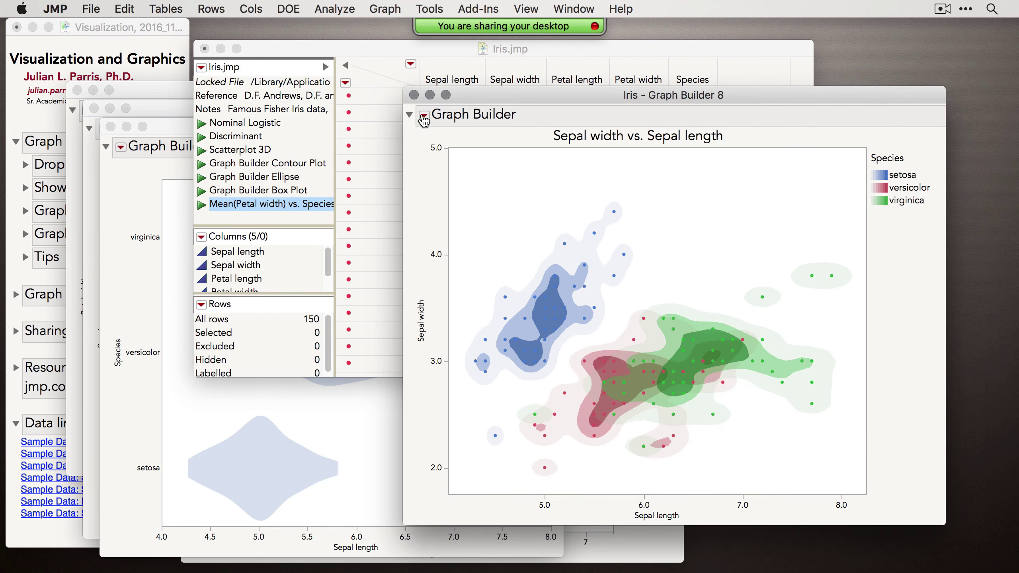
- Add a local data filter on Petal width to the Sepal width vs. Sepal length contour graph and restrict it to 1.73–2.50
{"action": "left_click", "coordinate": [424, 117]}
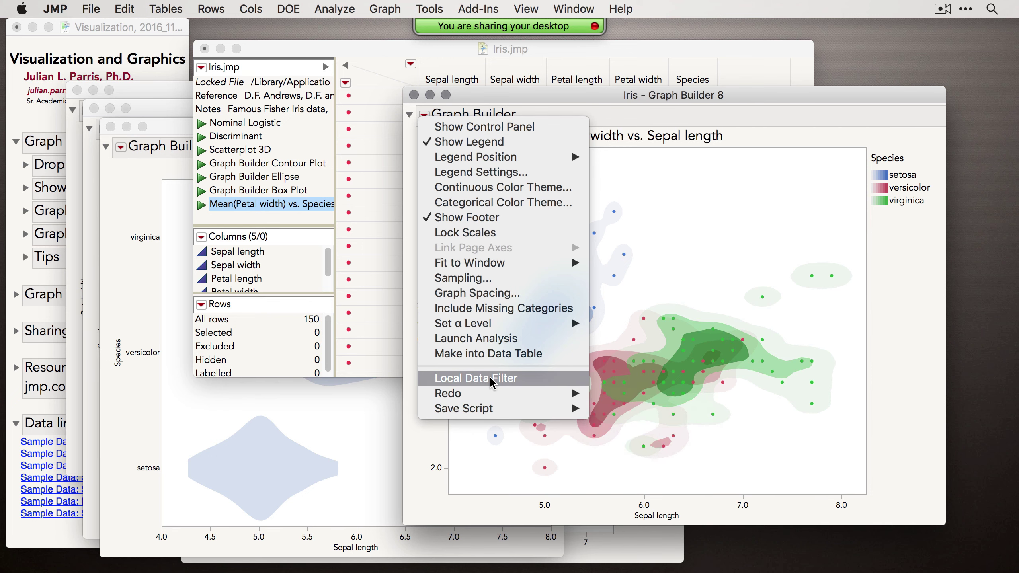
{"action": "left_click", "coordinate": [513, 379]}
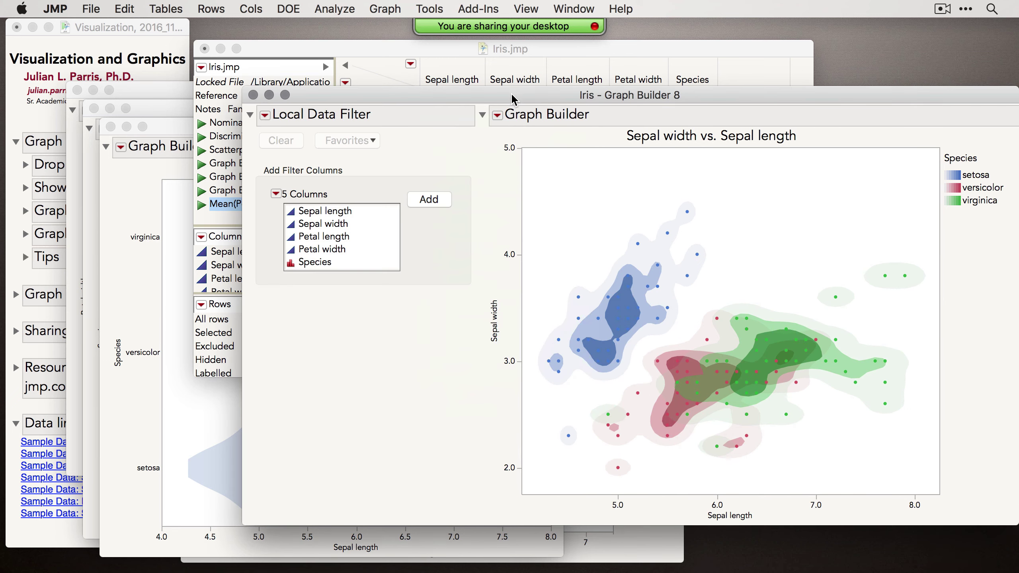
{"action": "left_click_drag", "start_coordinate": [514, 98], "coordinate": [429, 80]}
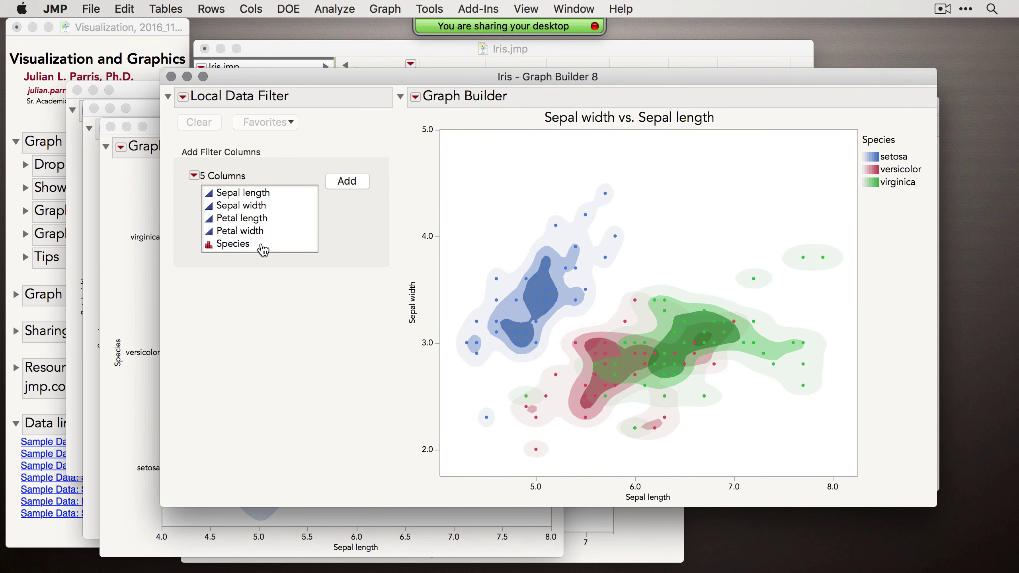
{"action": "left_click", "coordinate": [257, 232]}
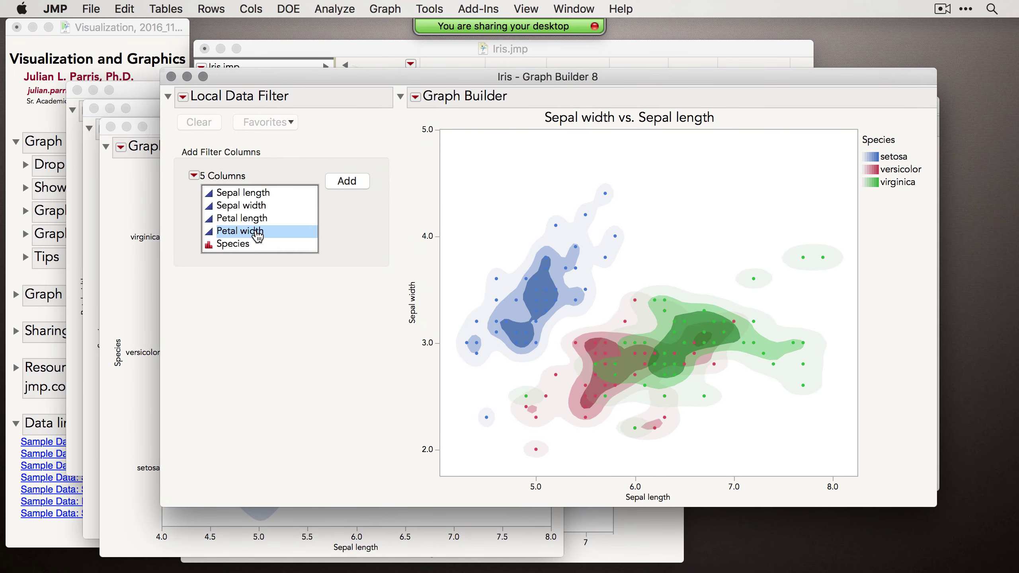
{"action": "left_click", "coordinate": [356, 183]}
{"action": "mouse_move", "coordinate": [302, 213]}
{"action": "left_mouse_down"}
{"action": "mouse_move", "coordinate": [199, 217]}
{"action": "mouse_move", "coordinate": [301, 224]}
{"action": "left_mouse_up"}
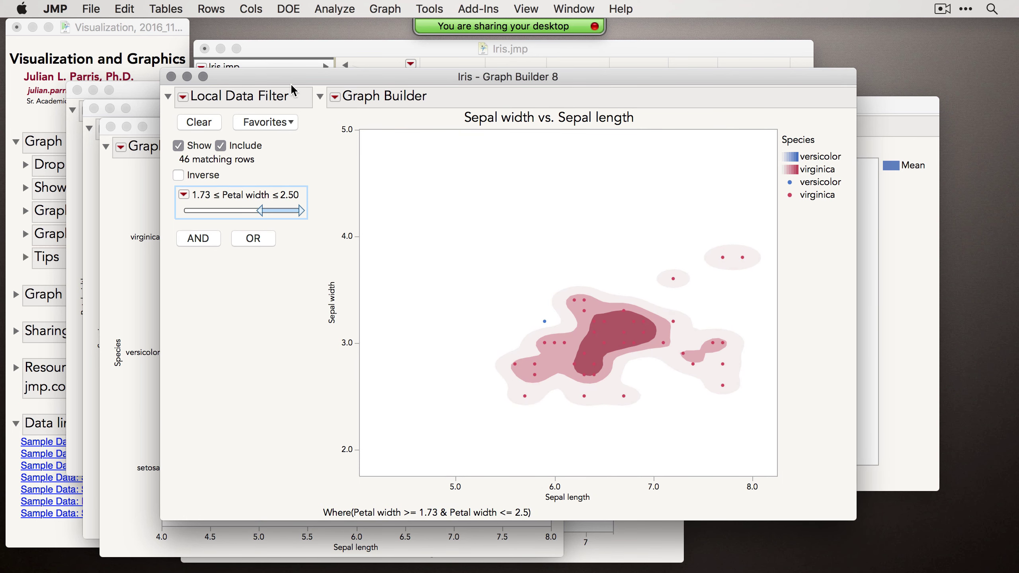
- Close the filtered Iris contour graph and bring the San Francisco Crime Day of Week vs. Police District heat map forward
{"action": "key", "text": "super+w"}
{"action": "left_click", "coordinate": [573, 9]}
{"action": "scroll", "coordinate": [687, 477], "scroll_direction": "down", "scroll_amount": 3}
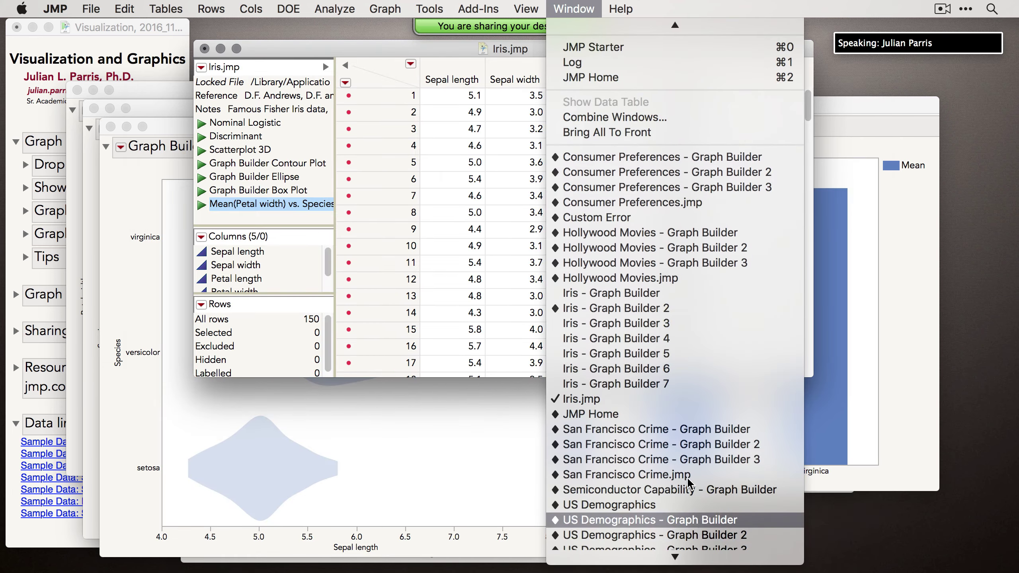
{"action": "left_click", "coordinate": [710, 431]}
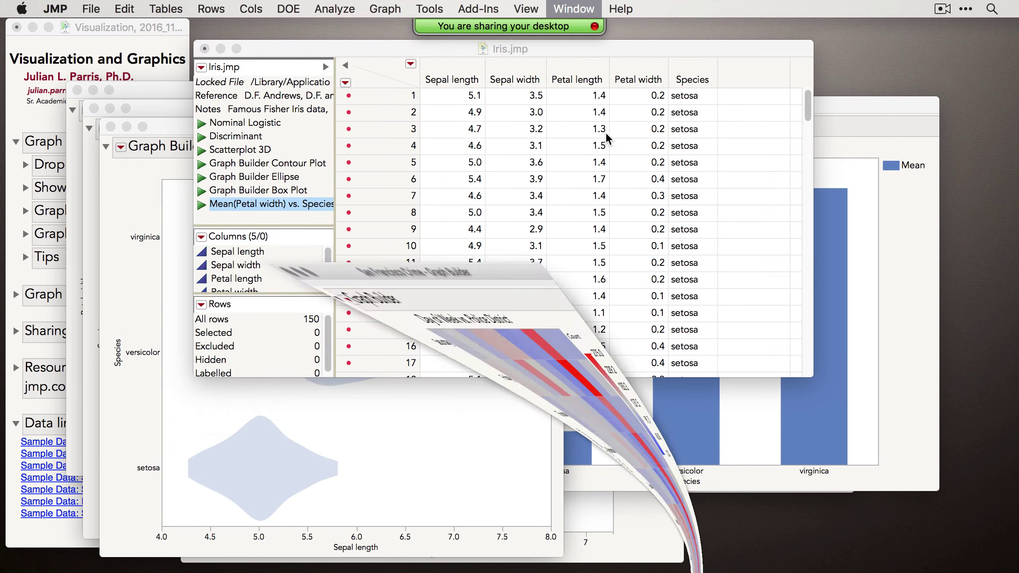
{"action": "left_click_drag", "start_coordinate": [261, 52], "coordinate": [521, 53]}
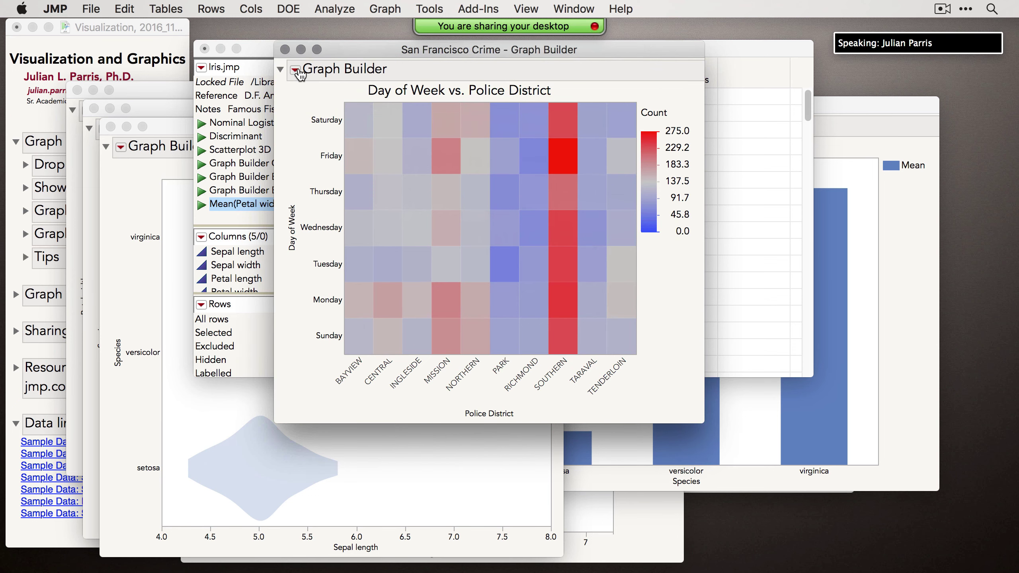
- Add a local data filter on the Category column to the San Francisco Crime heat map
{"action": "left_click", "coordinate": [298, 71]}
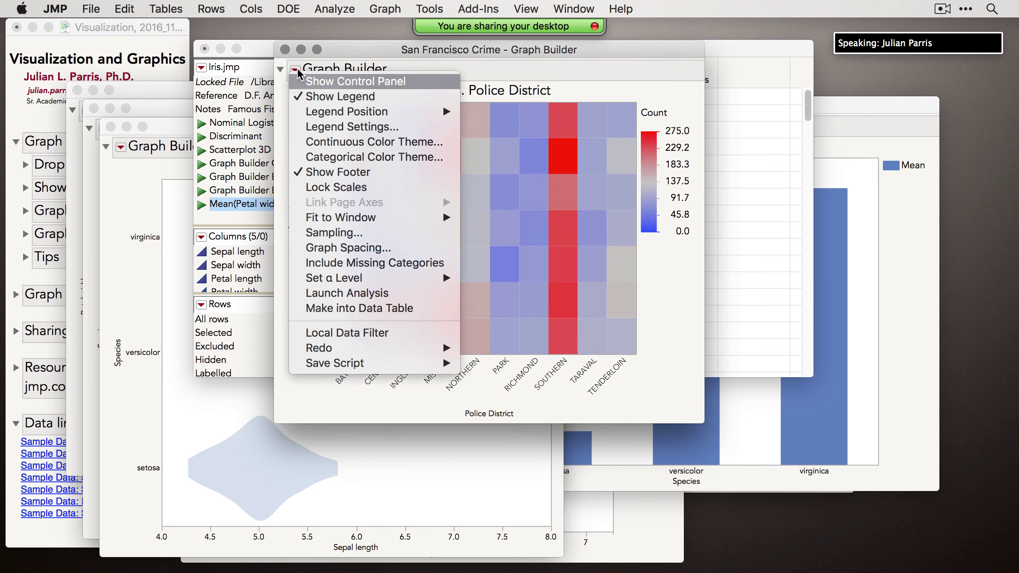
{"action": "left_click", "coordinate": [376, 333]}
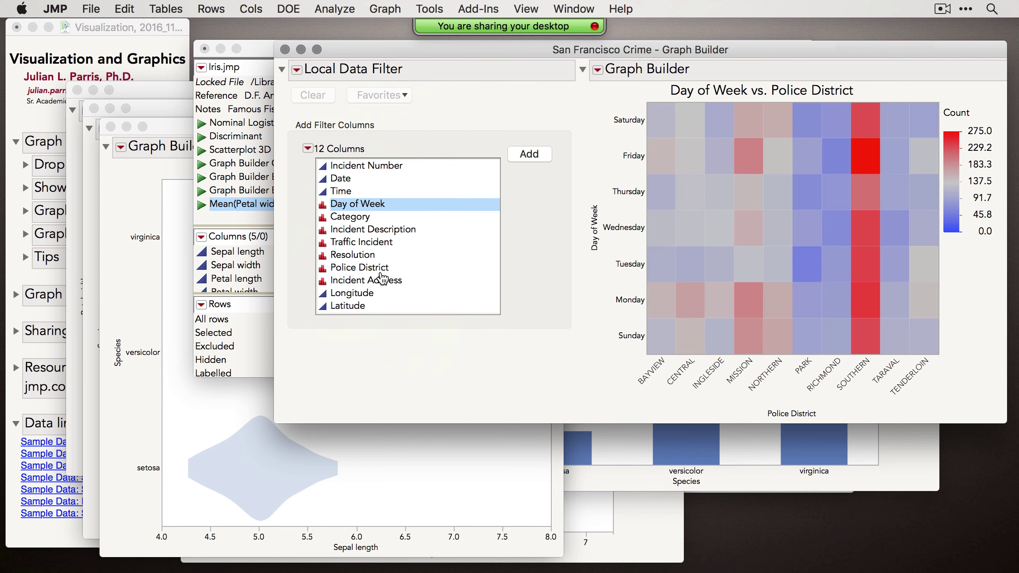
{"action": "left_click", "coordinate": [342, 230]}
{"action": "left_click", "coordinate": [361, 217]}
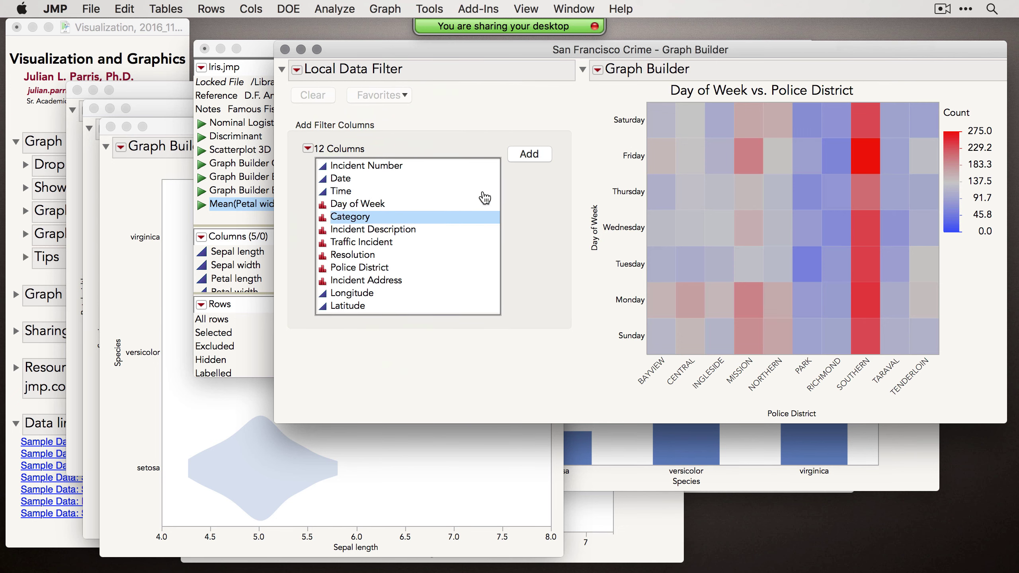
{"action": "left_click", "coordinate": [528, 154]}
- Filter the heat map by the ARSON, ASSAULT, DRUG/NARCOTIC and LARCENY/THEFT categories in turn
{"action": "left_click", "coordinate": [305, 187]}
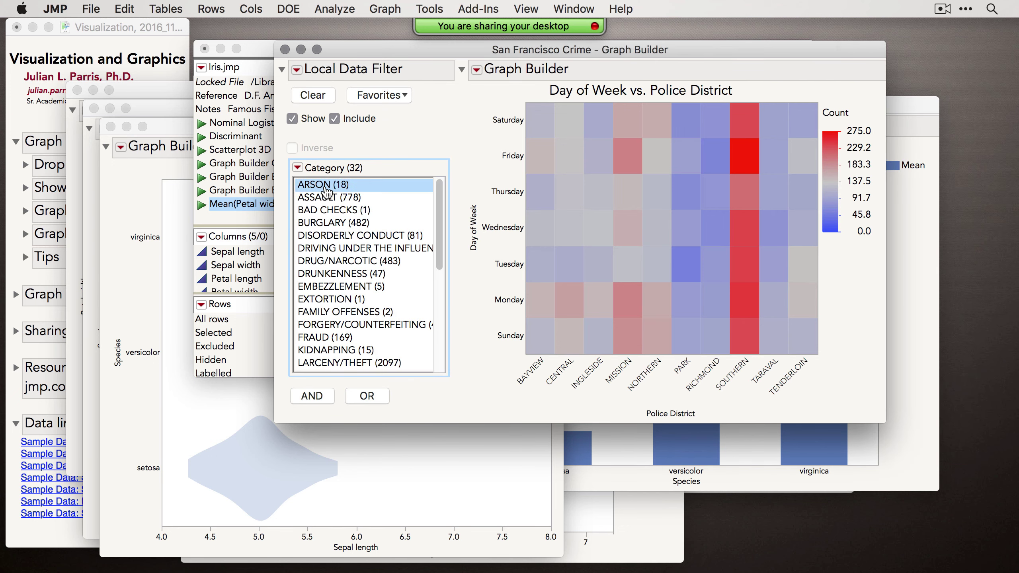
{"action": "left_click", "coordinate": [345, 199]}
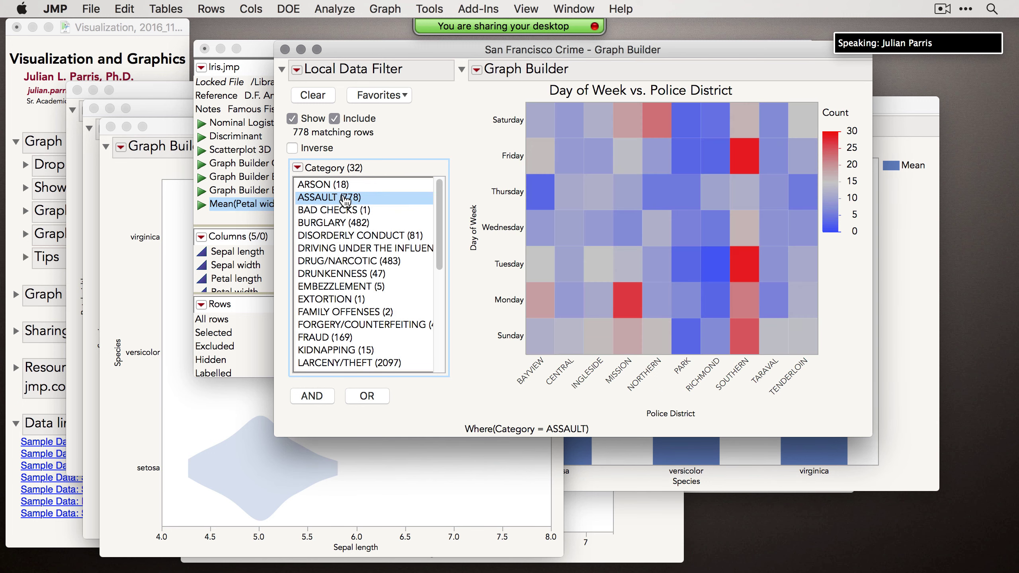
{"action": "left_click", "coordinate": [374, 265]}
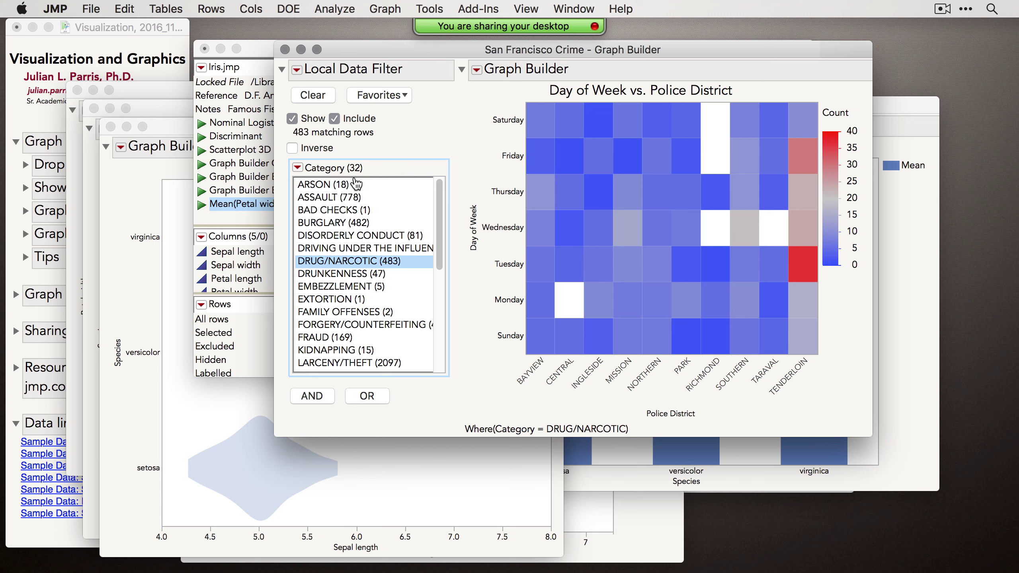
{"action": "left_click", "coordinate": [356, 363]}
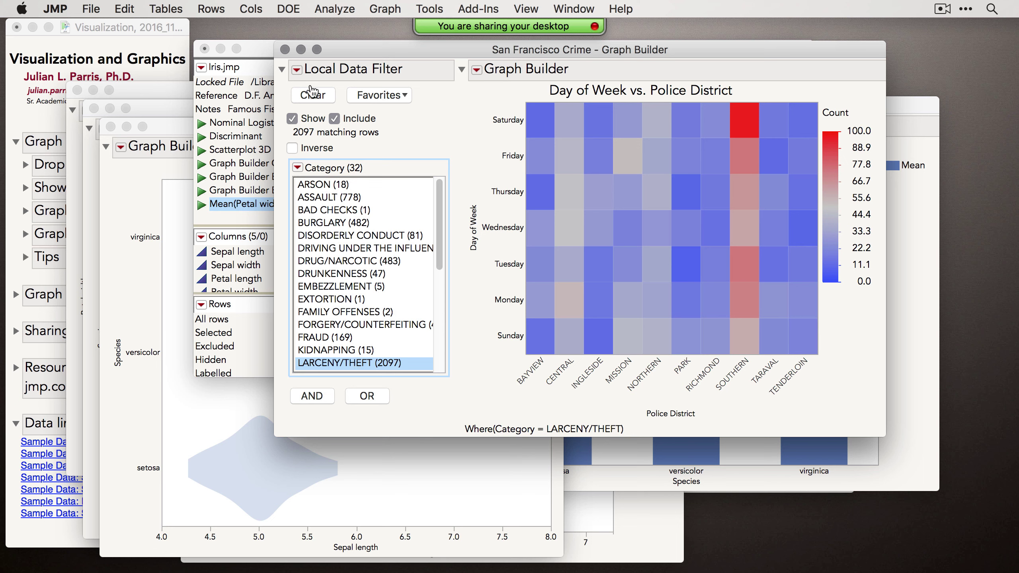
- Display the animation controls for the heat map's local data filter
{"action": "left_click", "coordinate": [296, 70]}
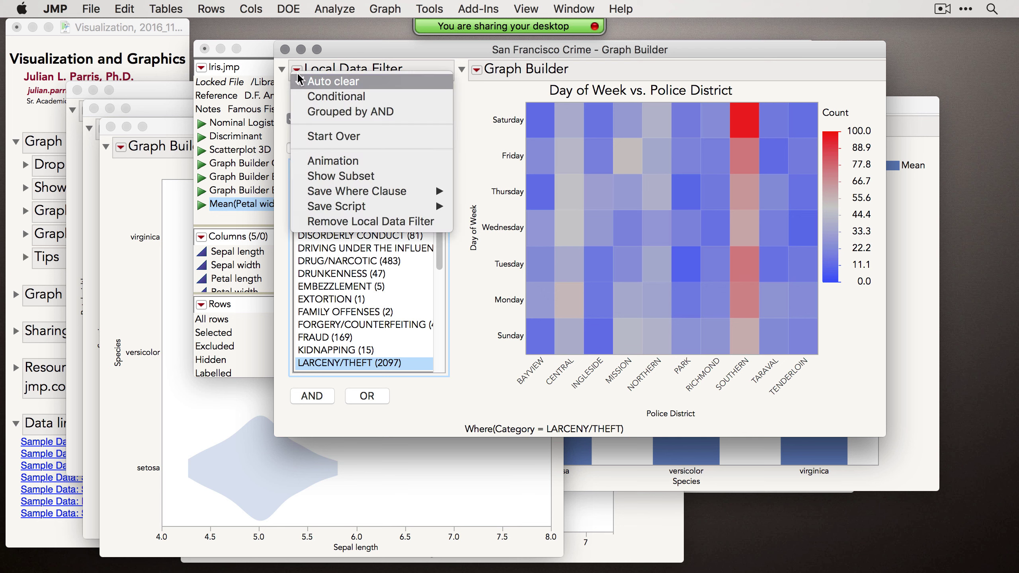
{"action": "left_click", "coordinate": [335, 161]}
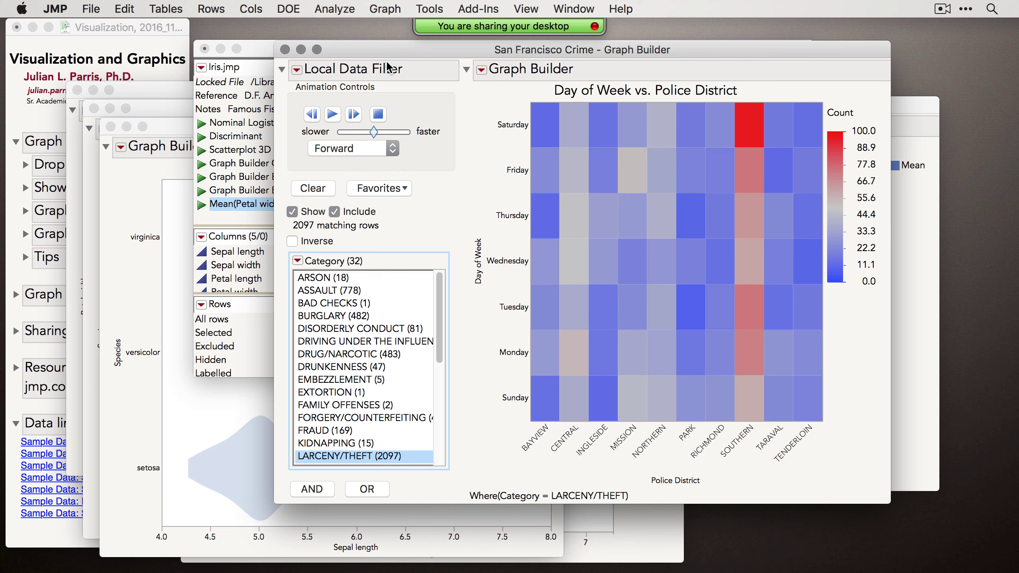
{"action": "left_click_drag", "start_coordinate": [390, 50], "coordinate": [404, 46]}
- Bring the Iris violin plot of Sepal length vs. Species forward and close it
{"action": "left_click_drag", "start_coordinate": [162, 108], "coordinate": [228, 119]}
{"action": "left_click", "coordinate": [586, 5]}
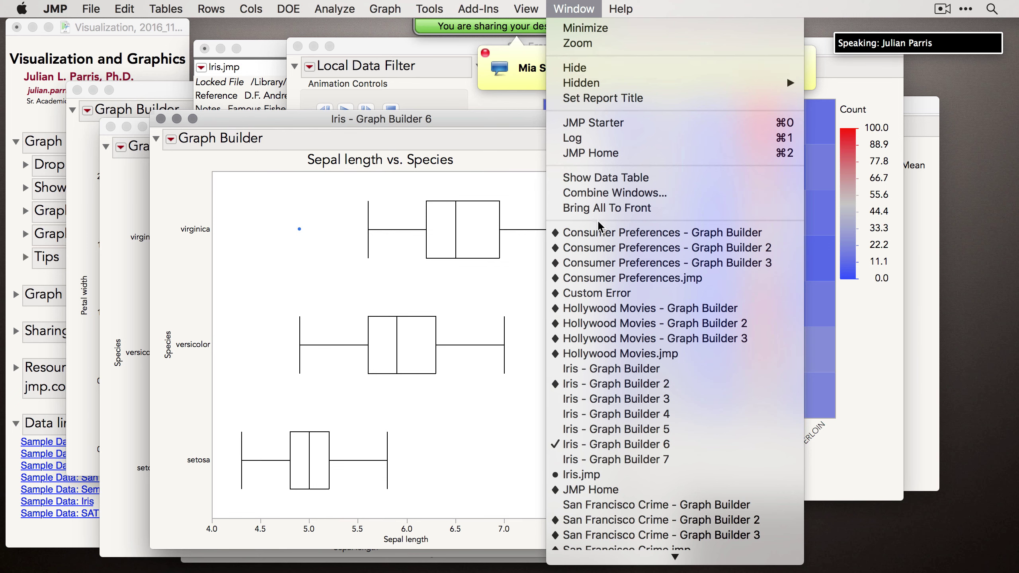
{"action": "left_click", "coordinate": [678, 368]}
{"action": "key", "text": "super+w"}
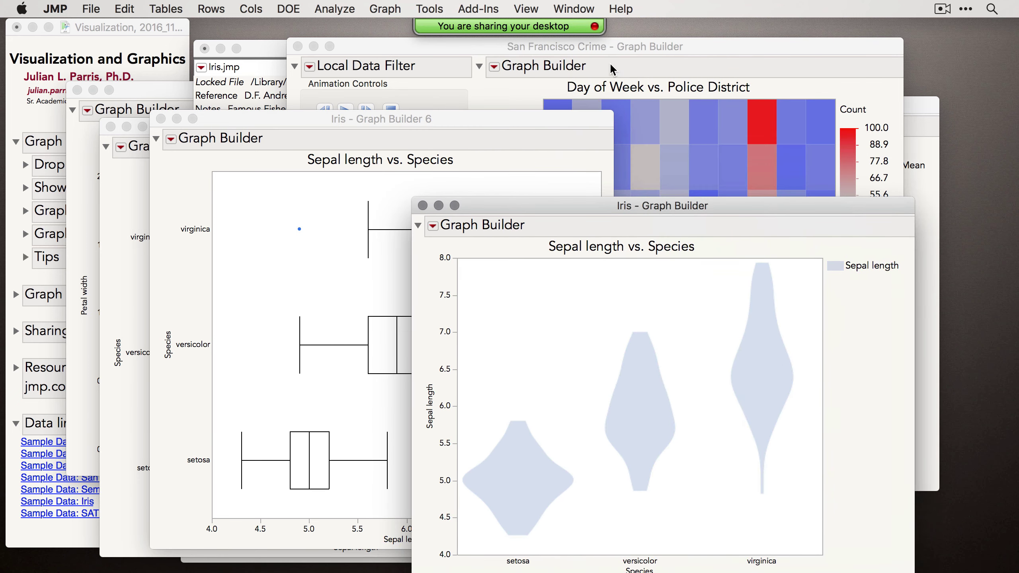
{"action": "key", "text": "super+w"}
- Build a new Graph Builder bar chart of mean Petal width by Species from the Iris data table
{"action": "left_click", "coordinate": [393, 51]}
{"action": "left_click", "coordinate": [383, 9]}
{"action": "left_click", "coordinate": [410, 27]}
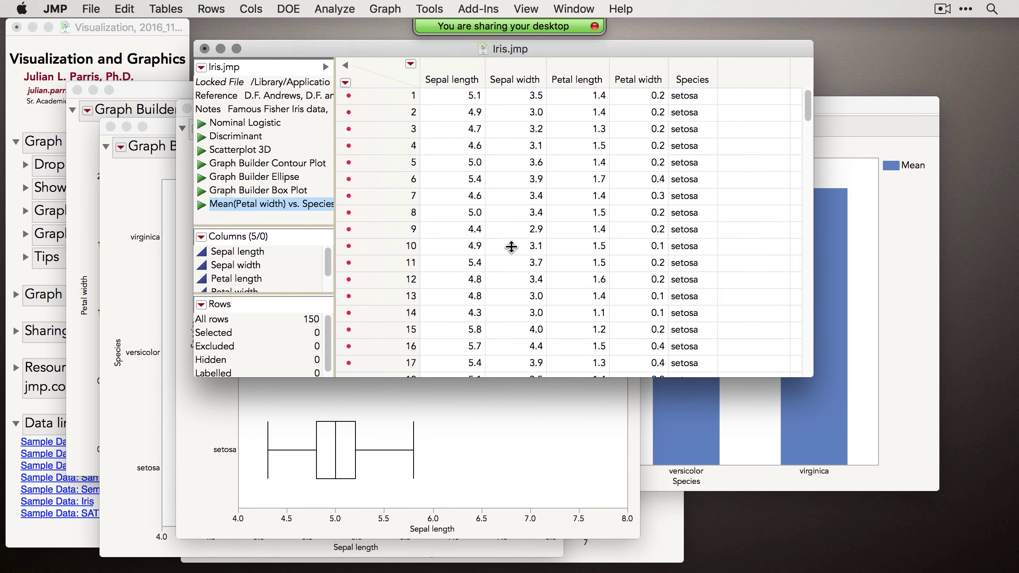
{"action": "left_click_drag", "start_coordinate": [248, 212], "coordinate": [605, 516]}
{"action": "left_click", "coordinate": [548, 115]}
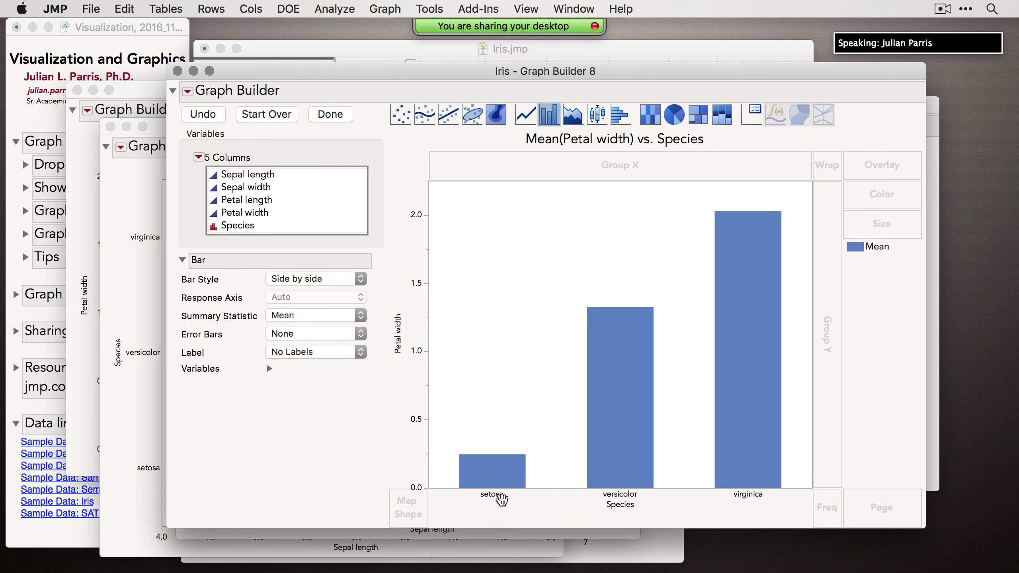
- Rearrange the bar chart and Iris data table windows so the Species column and the bars are both visible
{"action": "left_click_drag", "start_coordinate": [462, 72], "coordinate": [470, 103]}
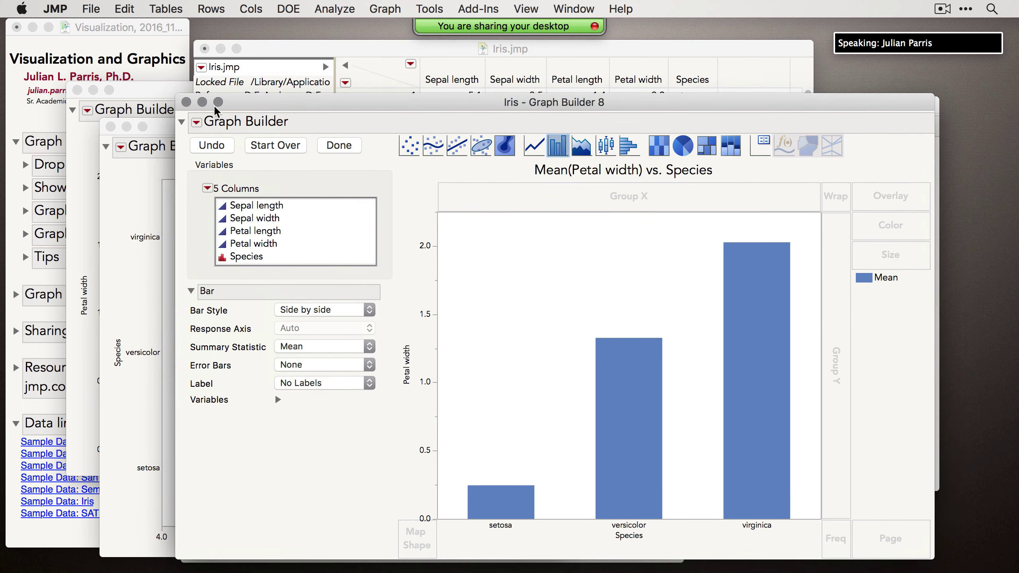
{"action": "left_click_drag", "start_coordinate": [172, 100], "coordinate": [290, 106]}
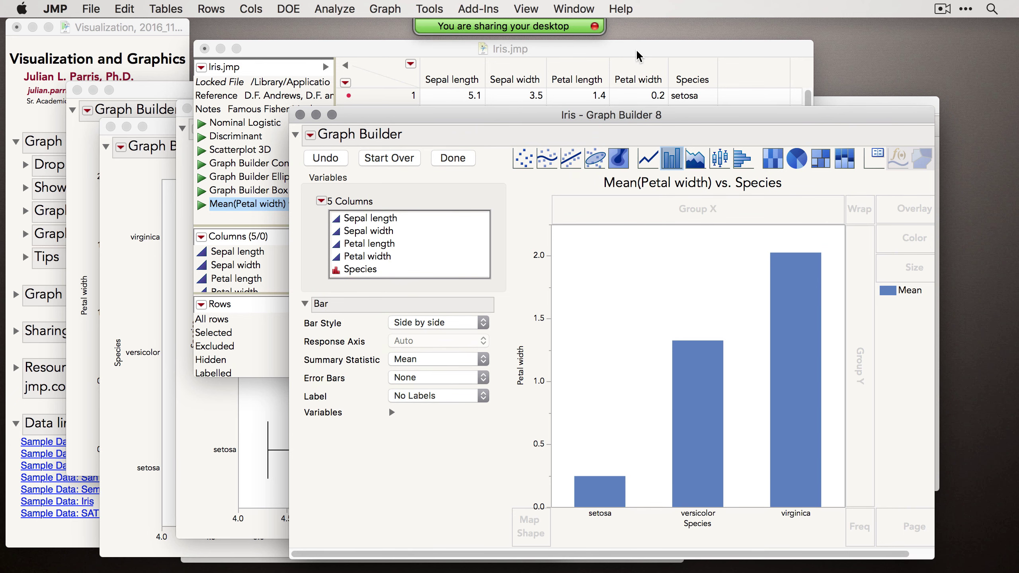
{"action": "left_click_drag", "start_coordinate": [637, 52], "coordinate": [524, 50]}
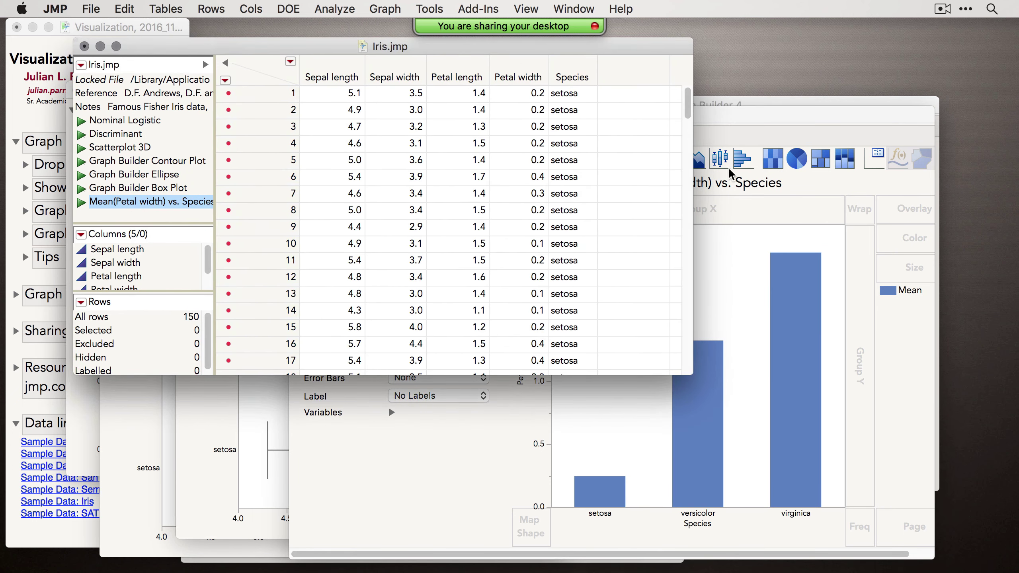
{"action": "left_click_drag", "start_coordinate": [756, 126], "coordinate": [772, 104]}
- Set the Species column's Value Ordering property to versicolor, virginica, setosa and apply it to the table
{"action": "left_click", "coordinate": [581, 71]}
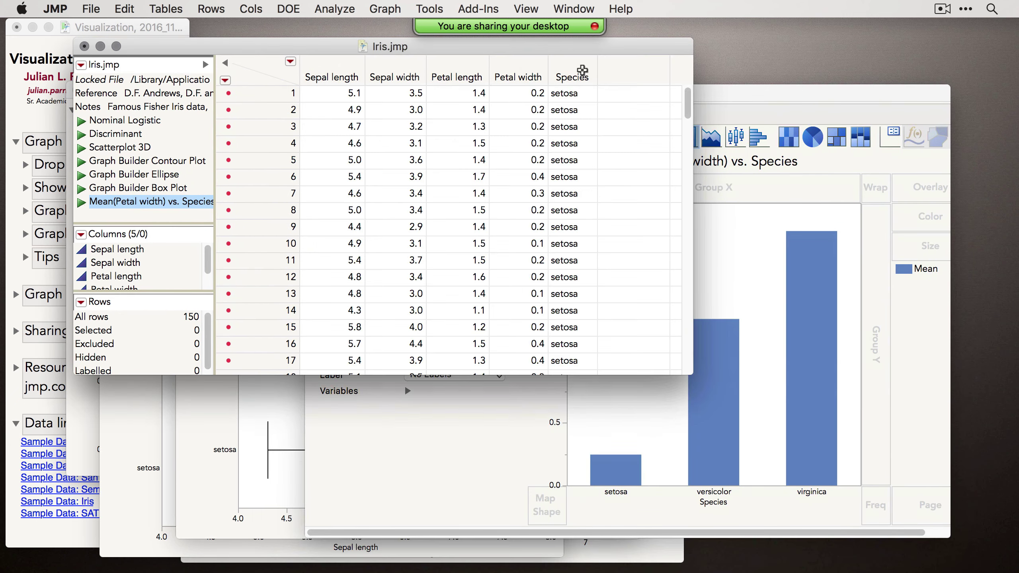
{"action": "right_click", "coordinate": [569, 72]}
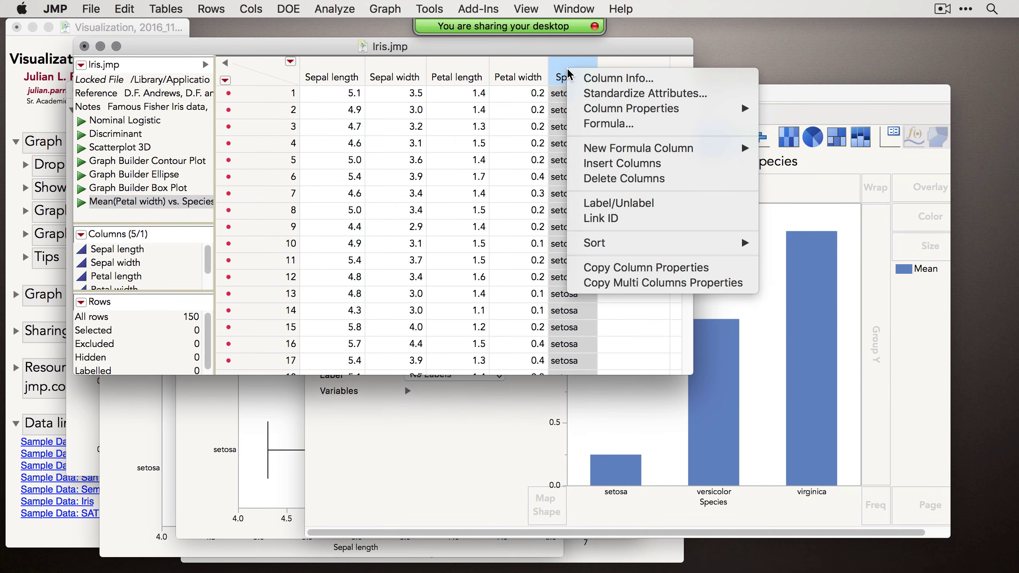
{"action": "mouse_move", "coordinate": [630, 115]}
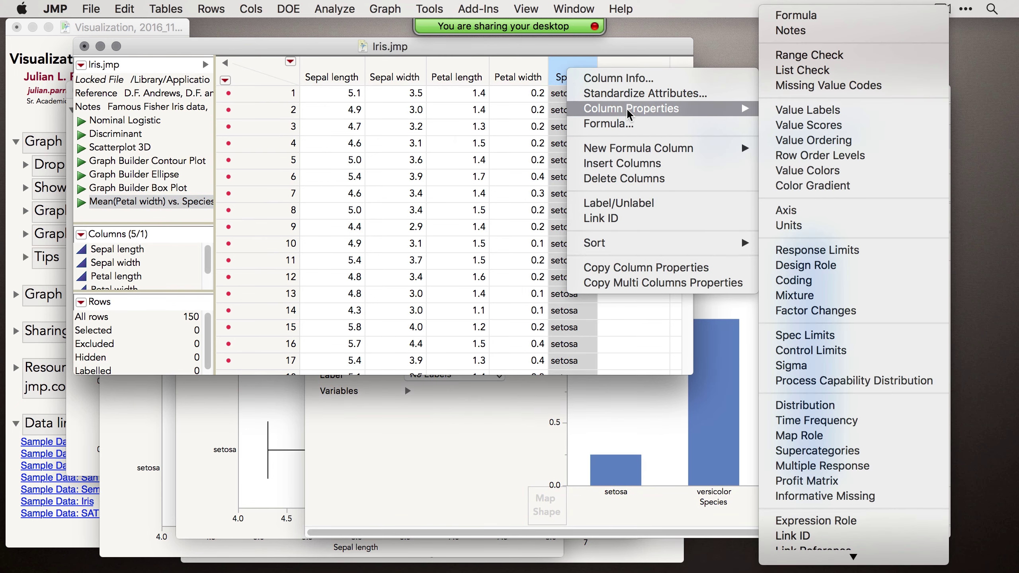
{"action": "left_click", "coordinate": [818, 142]}
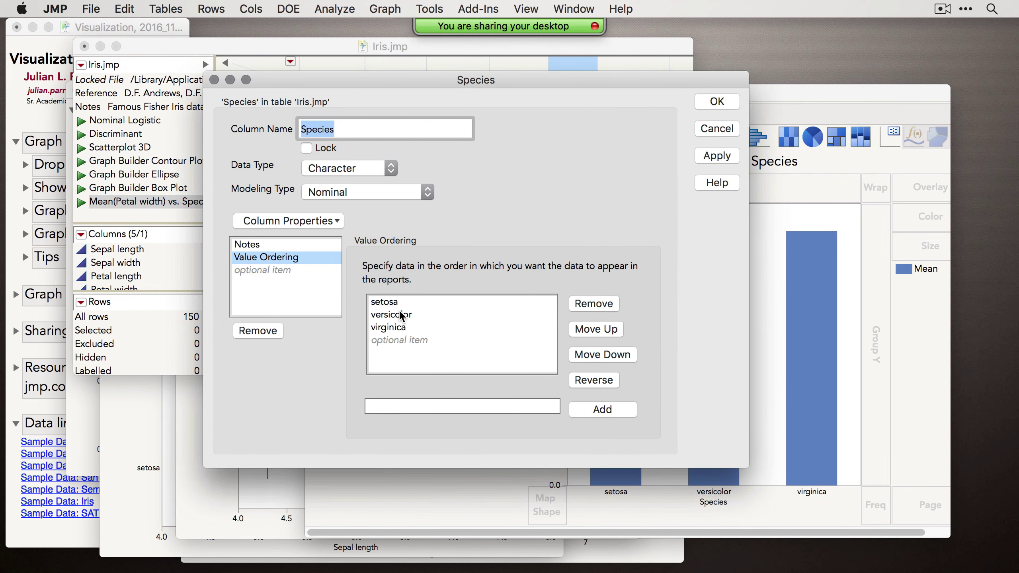
{"action": "left_click", "coordinate": [402, 317]}
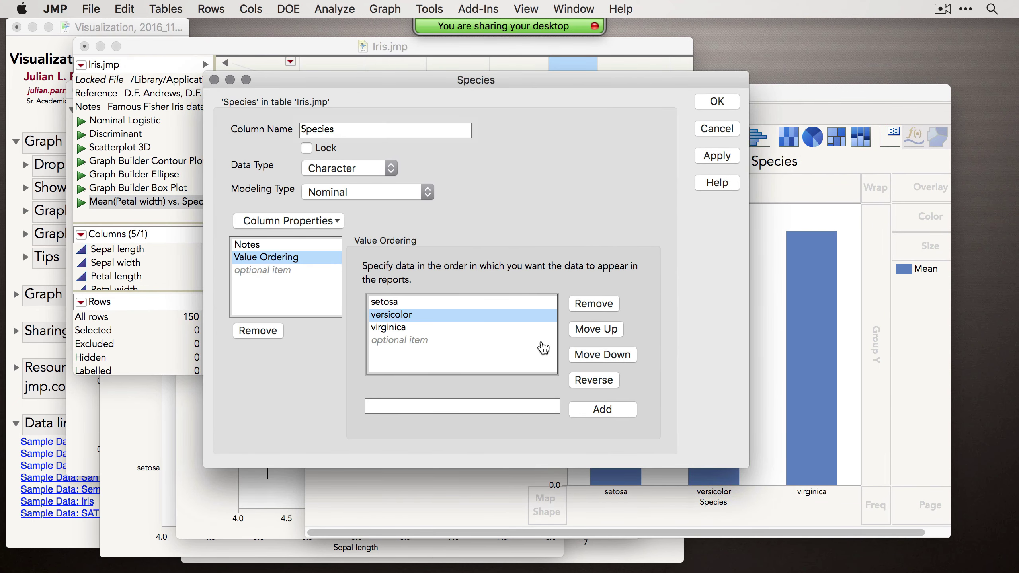
{"action": "left_click", "coordinate": [595, 330]}
{"action": "left_click", "coordinate": [410, 328]}
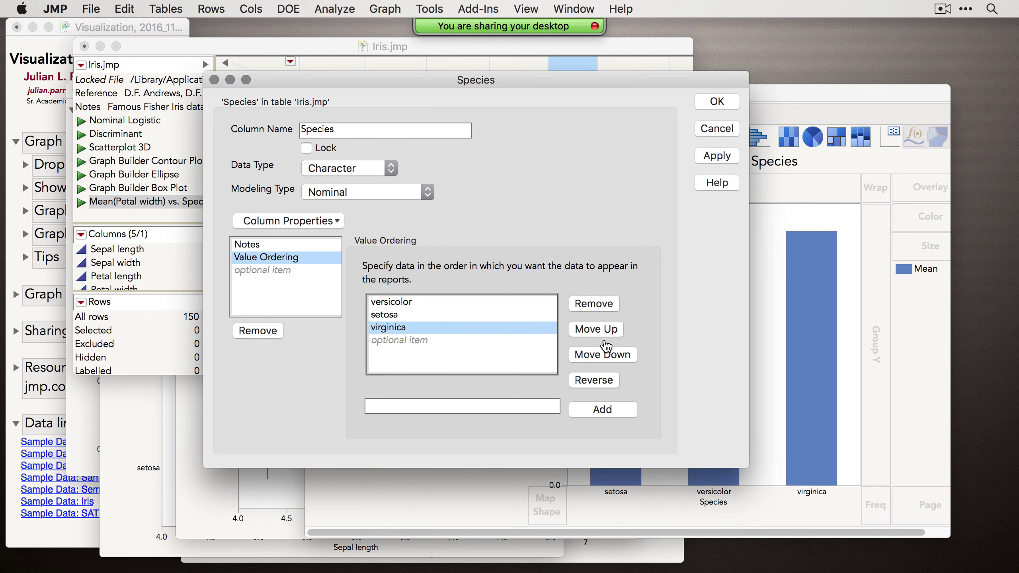
{"action": "left_click", "coordinate": [596, 329]}
{"action": "left_click", "coordinate": [710, 100]}
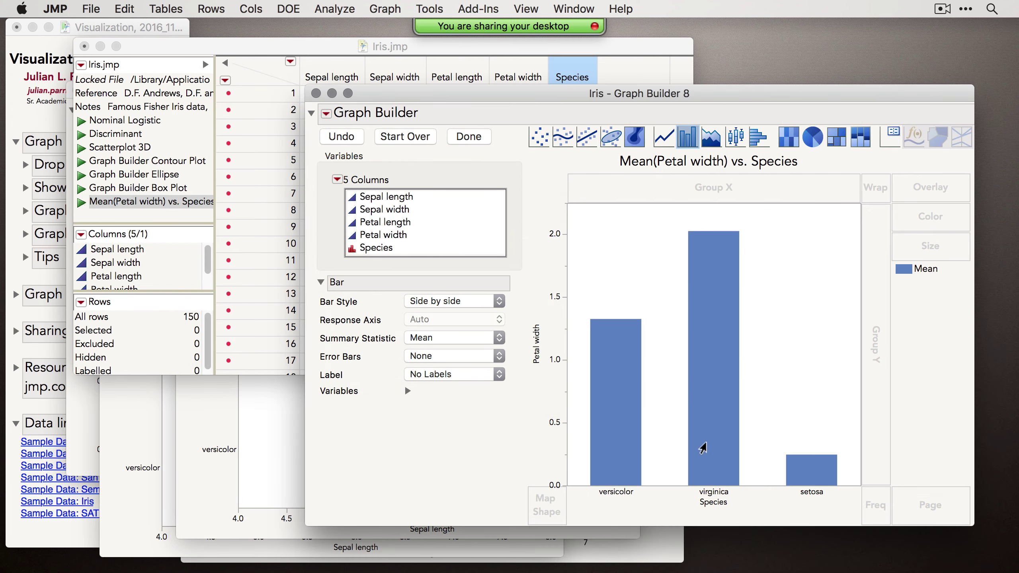
- Examine the axis settings of the bar chart's Species axis and leave them without changes
{"action": "double_click", "coordinate": [708, 491]}
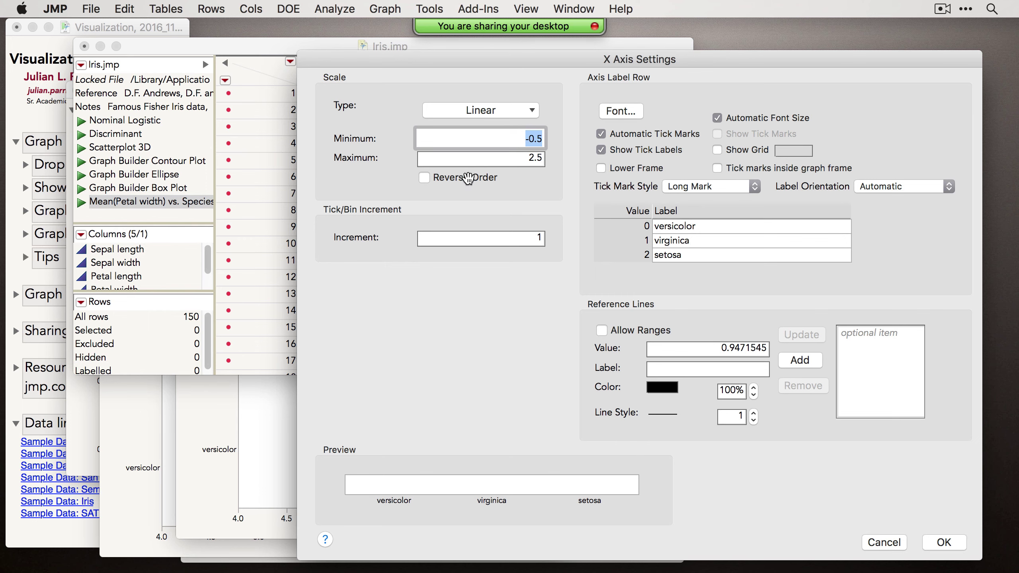
{"action": "left_click", "coordinate": [886, 542]}
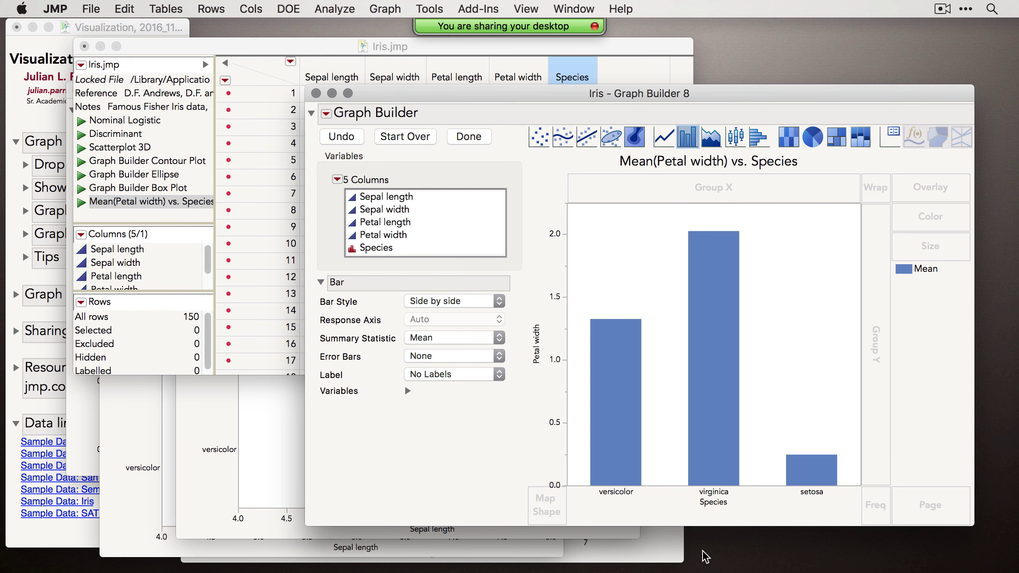
- Find the Value Ordering property among the Species column's properties again
{"action": "right_click", "coordinate": [576, 77]}
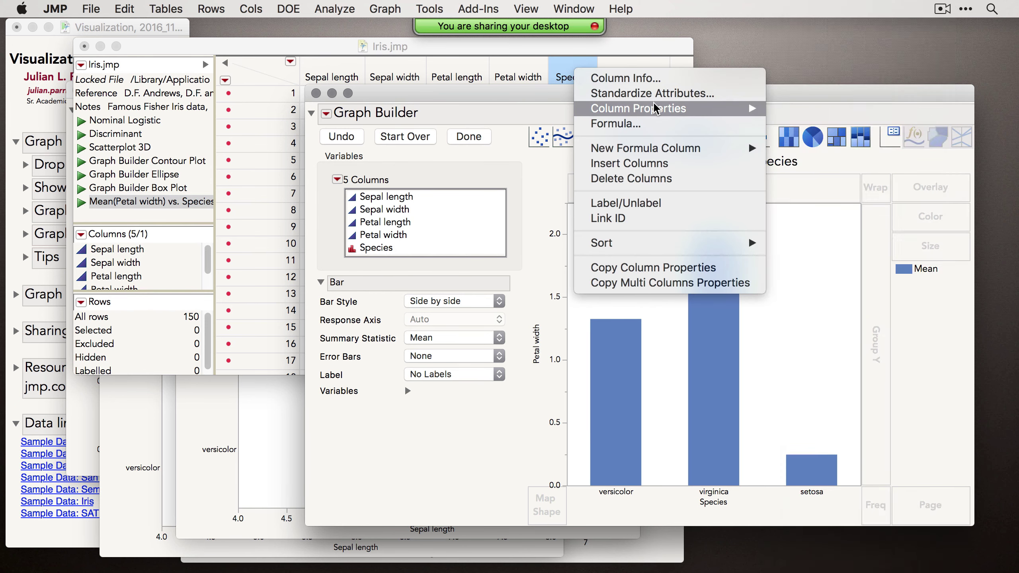
{"action": "mouse_move", "coordinate": [628, 109]}
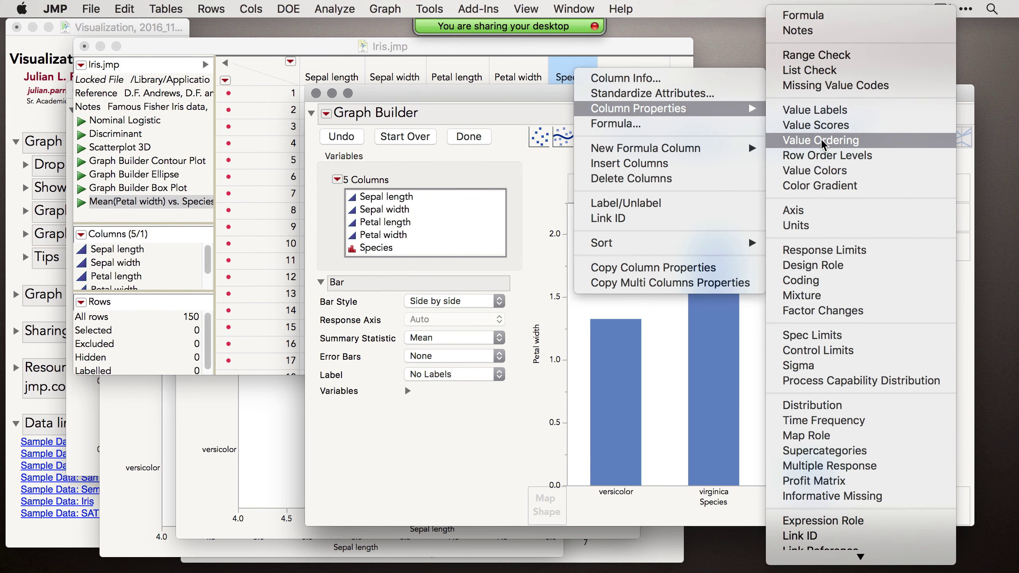